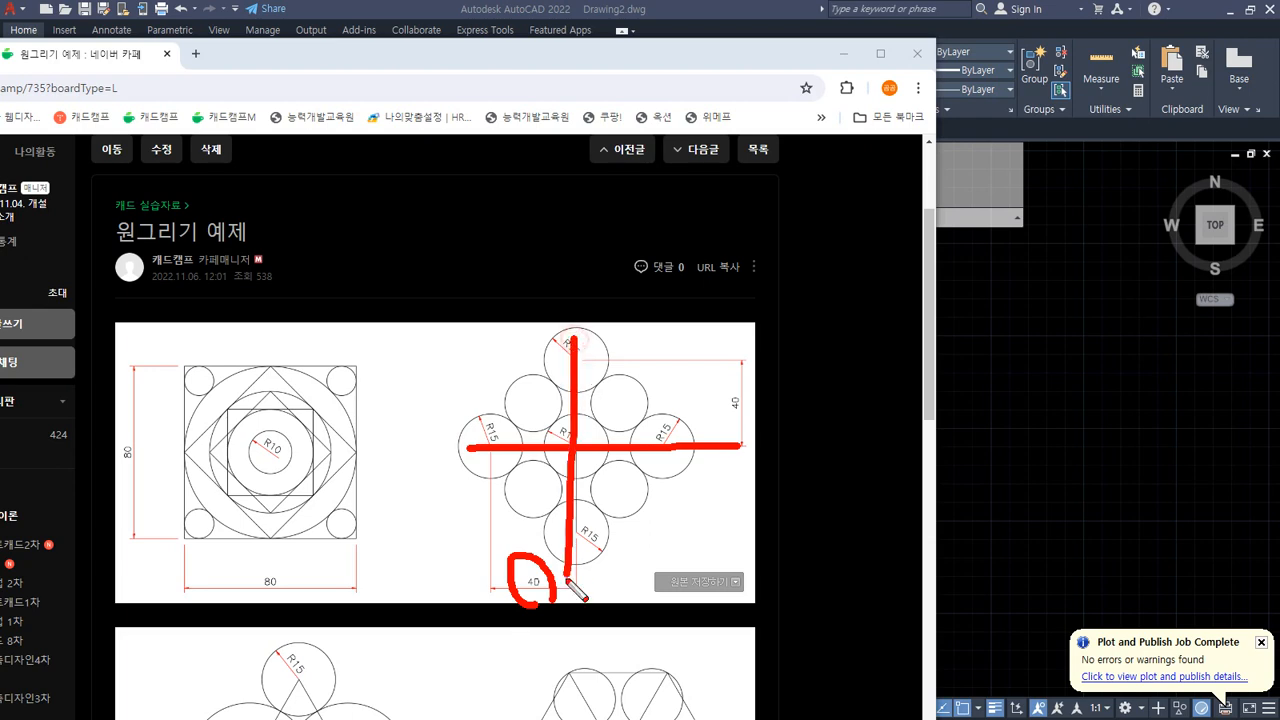
# Step: Switch to the drawing and draw a horizontal line 80 long
pyautogui.press('Escape')
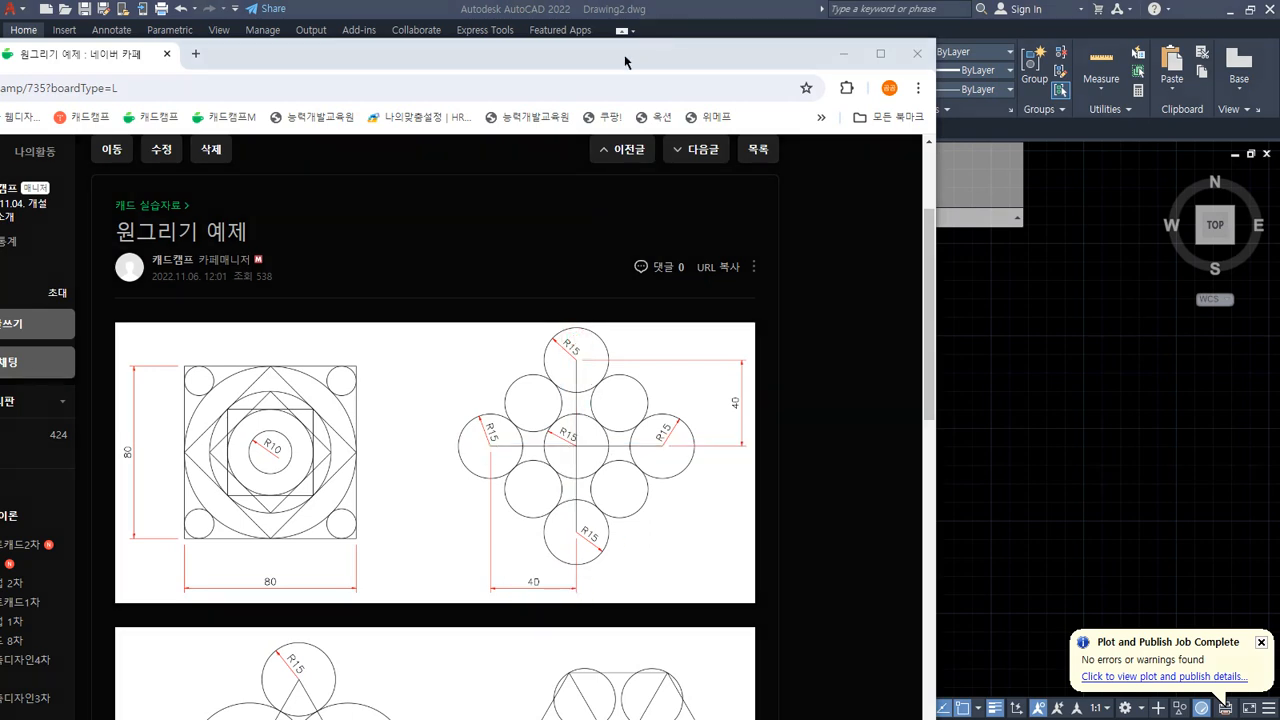
pyautogui.click(844, 54)
pyautogui.write('l')
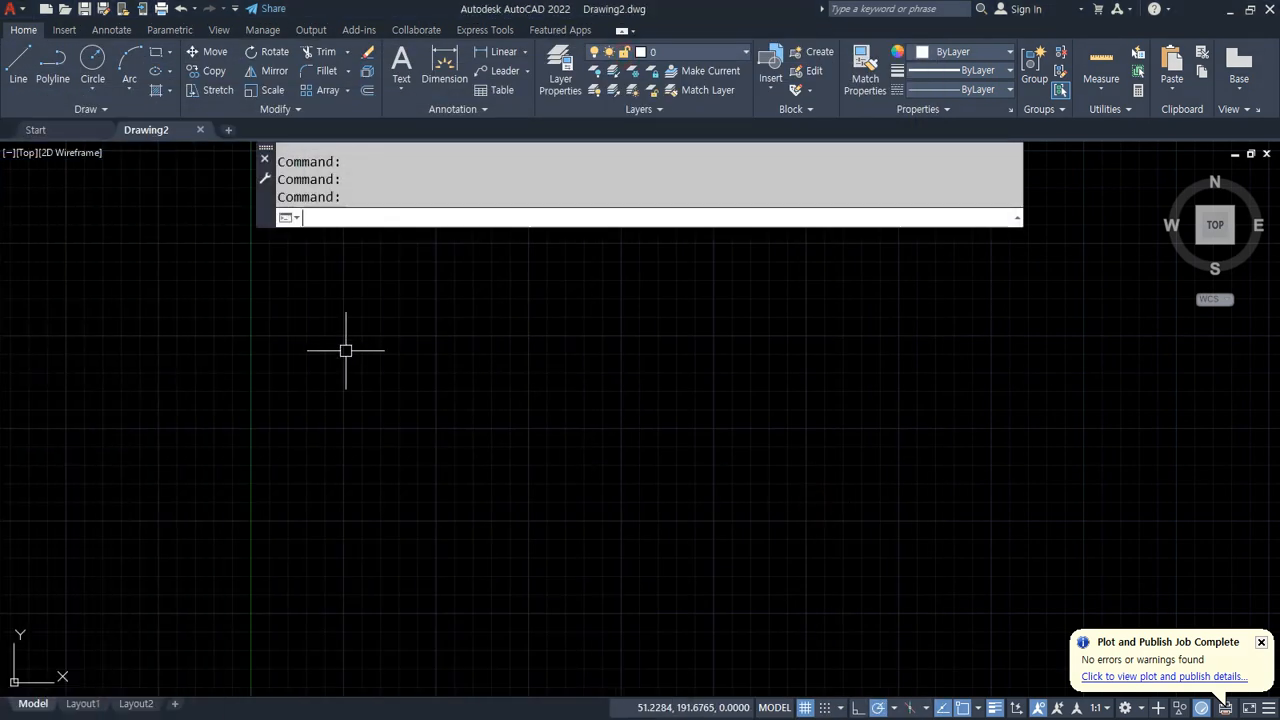
pyautogui.press('Return')
pyautogui.click(360, 428)
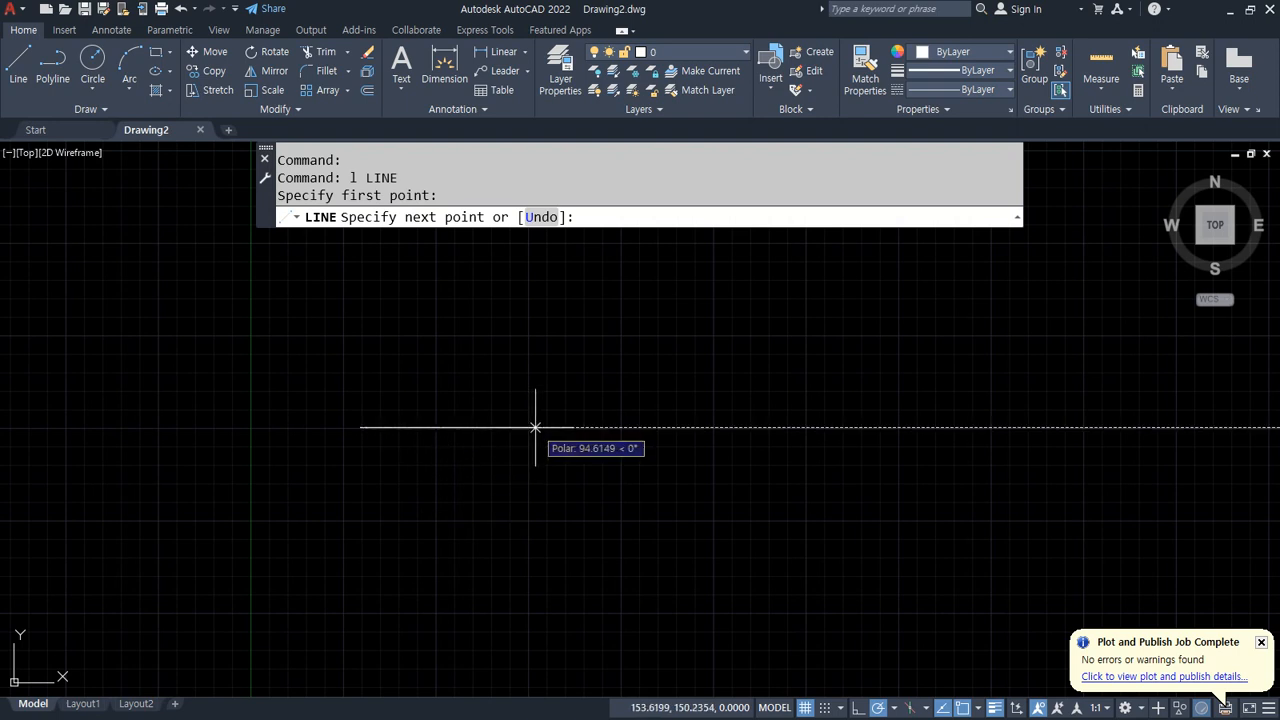
pyautogui.write('80')
pyautogui.press('Return')
pyautogui.press('Return')
pyautogui.press('Return')
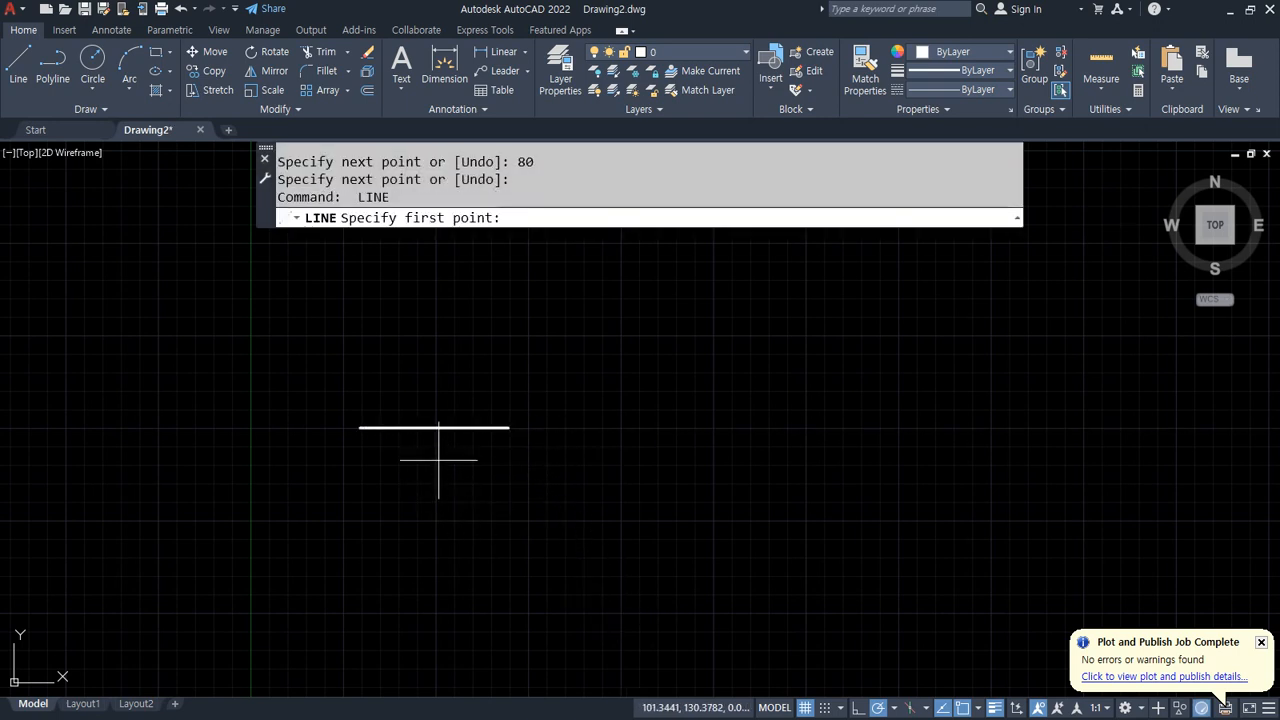
# Step: Draw a vertical line 40 upward from the midpoint of the horizontal line
pyautogui.click(434, 427)
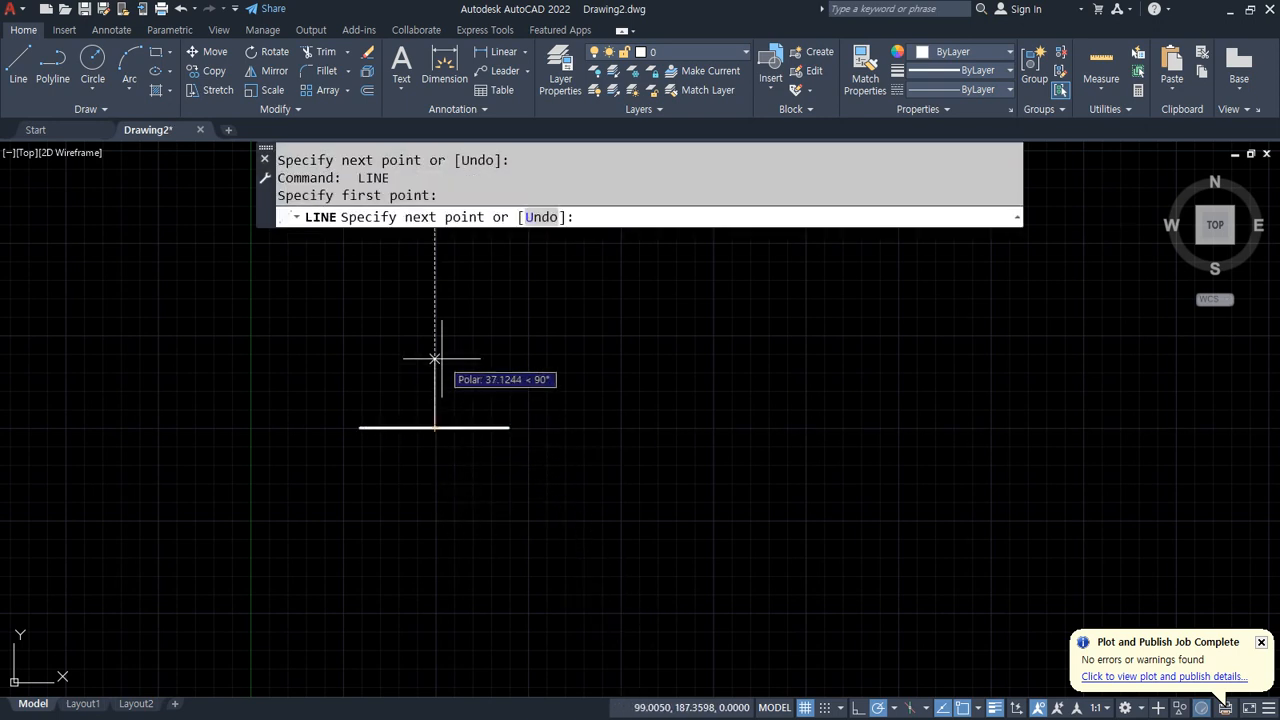
pyautogui.press('Return')
pyautogui.press('Return')
pyautogui.press('Return')
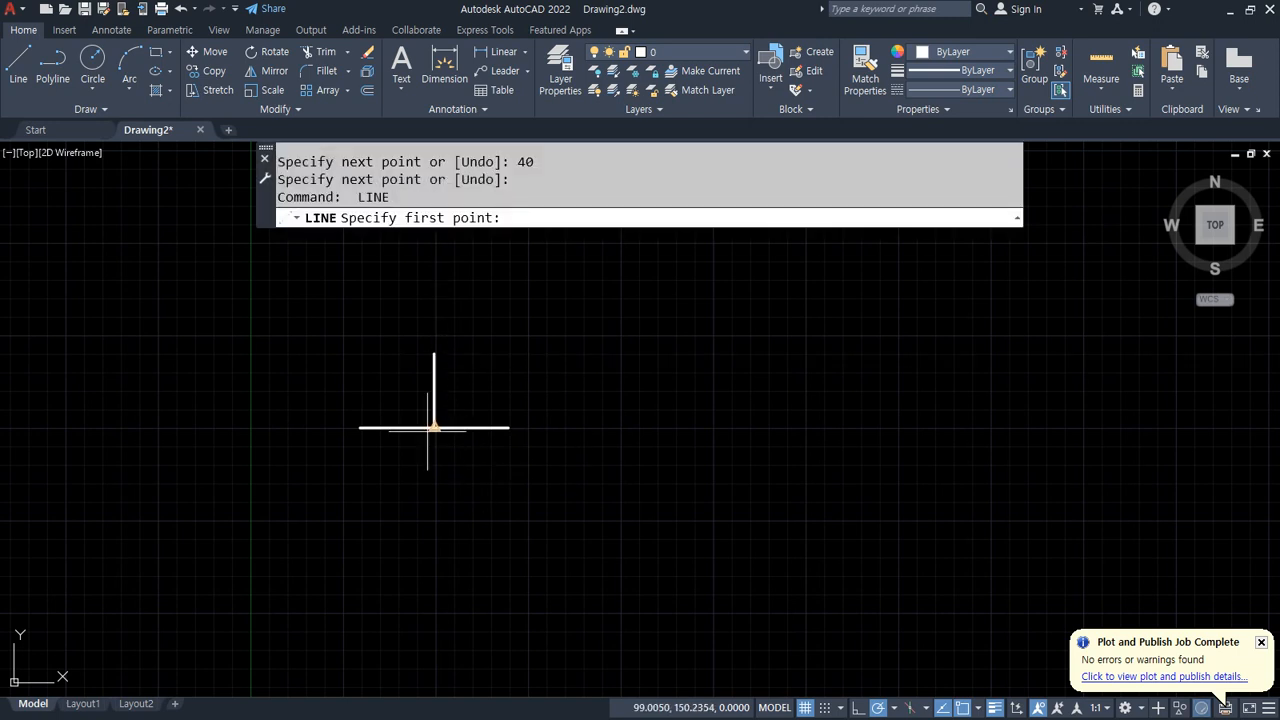
# Step: Draw a vertical line 40 downward from the same midpoint to complete the cross
pyautogui.click(434, 427)
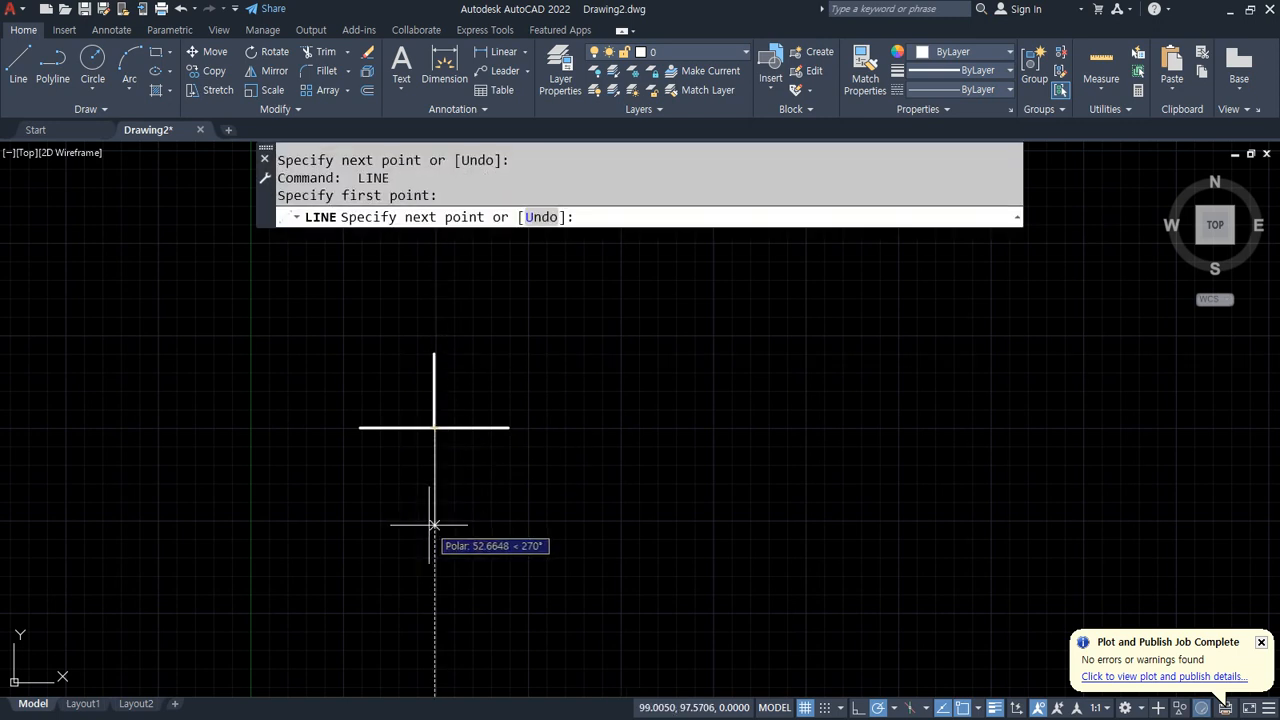
pyautogui.write('40')
pyautogui.press('Return')
# Step: Draw a circle of radius 40 to the right of the cross
pyautogui.press('Return')
pyautogui.scroll(4, 460, 490)
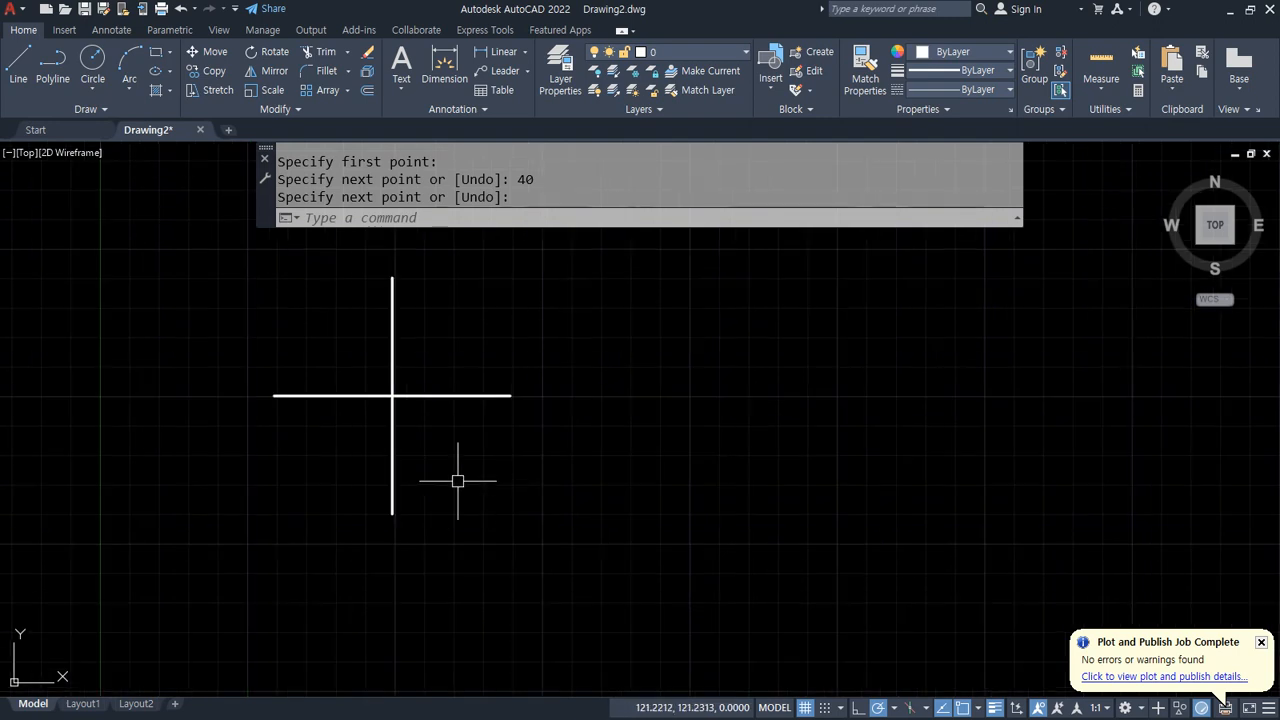
pyautogui.moveTo(719, 359); pyautogui.dragTo(567, 393, button='middle')
pyautogui.write('c')
pyautogui.press('Return')
pyautogui.click(745, 425)
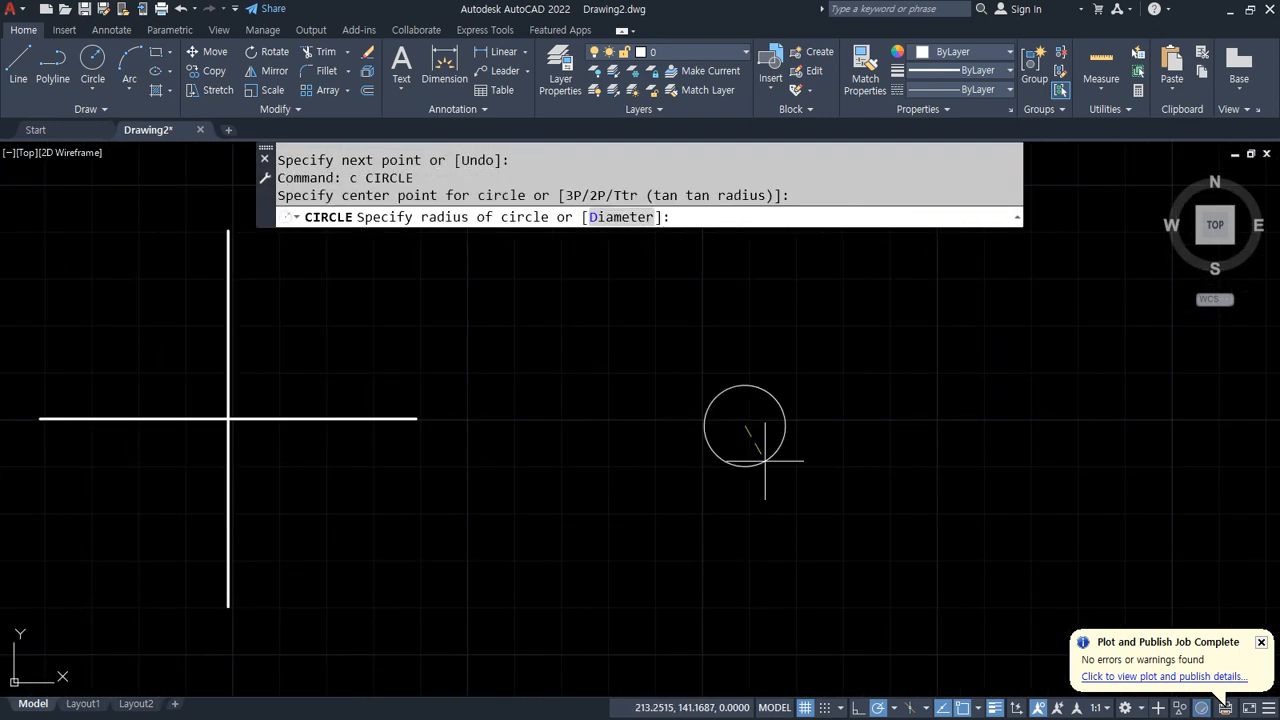
pyautogui.write('40')
# Step: Turn on Quadrant object snap and draw a vertical line between the circle's top and bottom quadrants
pyautogui.press('Return')
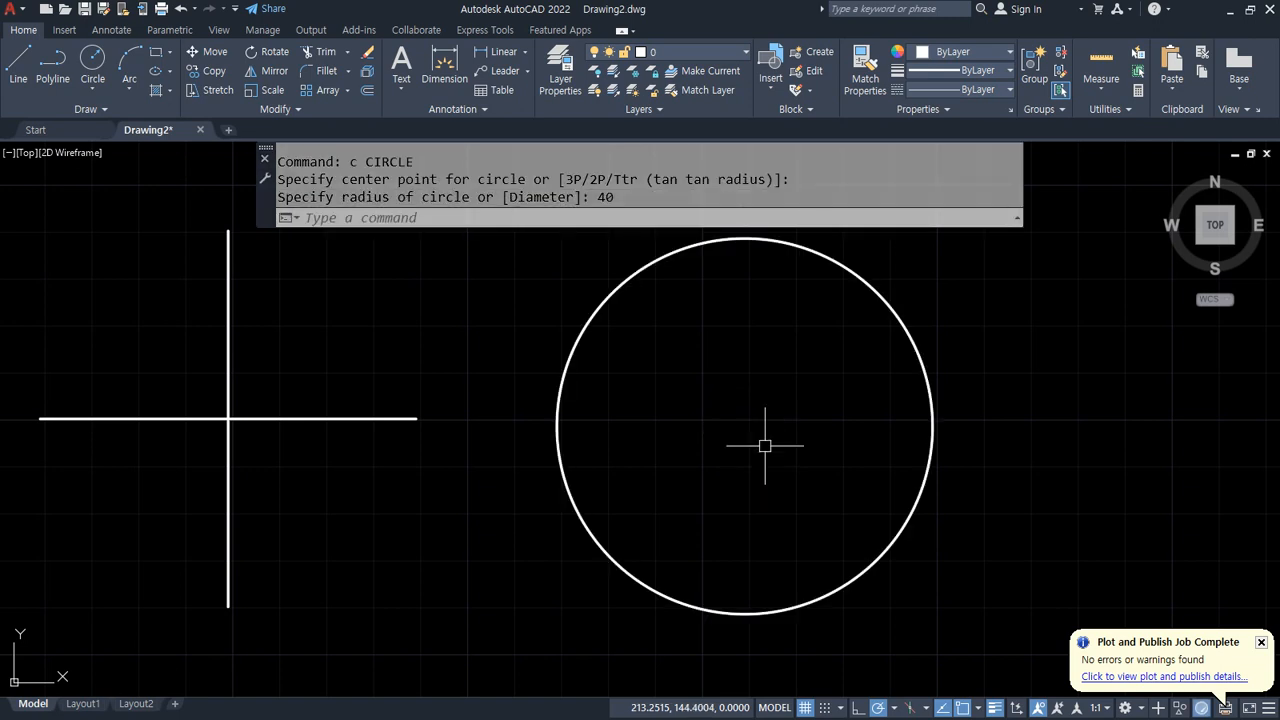
pyautogui.write('l')
pyautogui.press('Return')
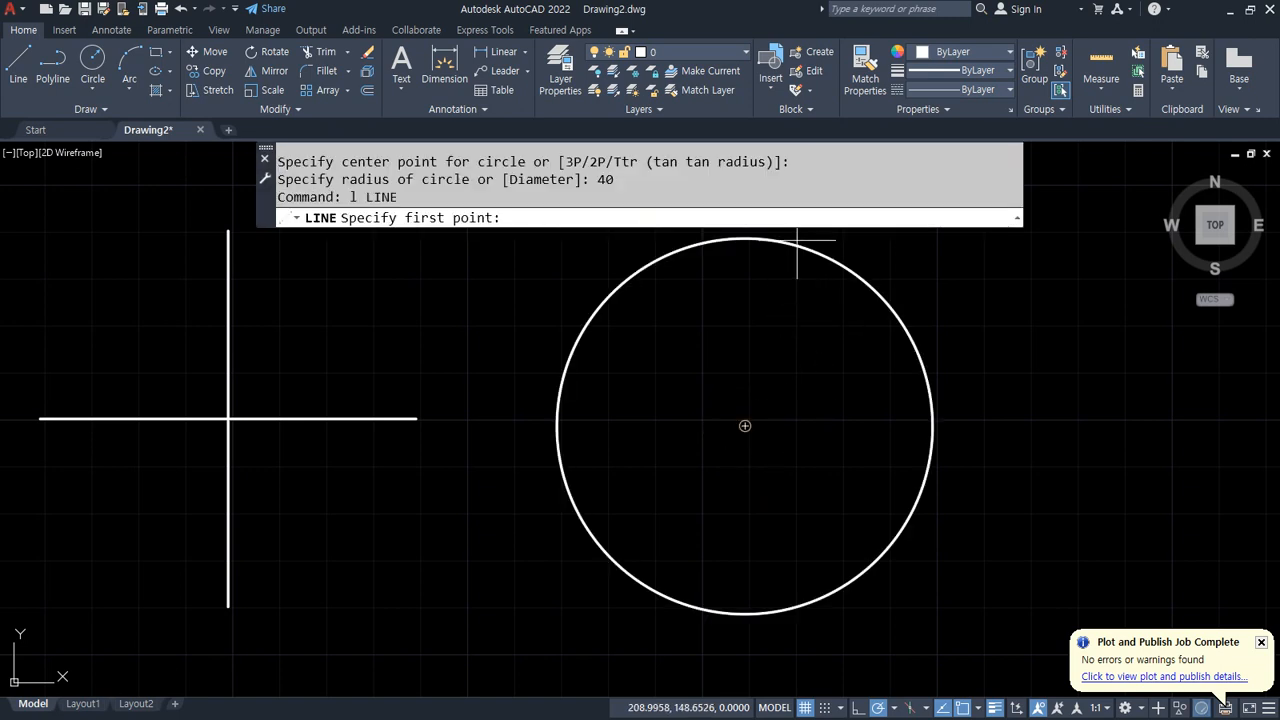
pyautogui.click(978, 708)
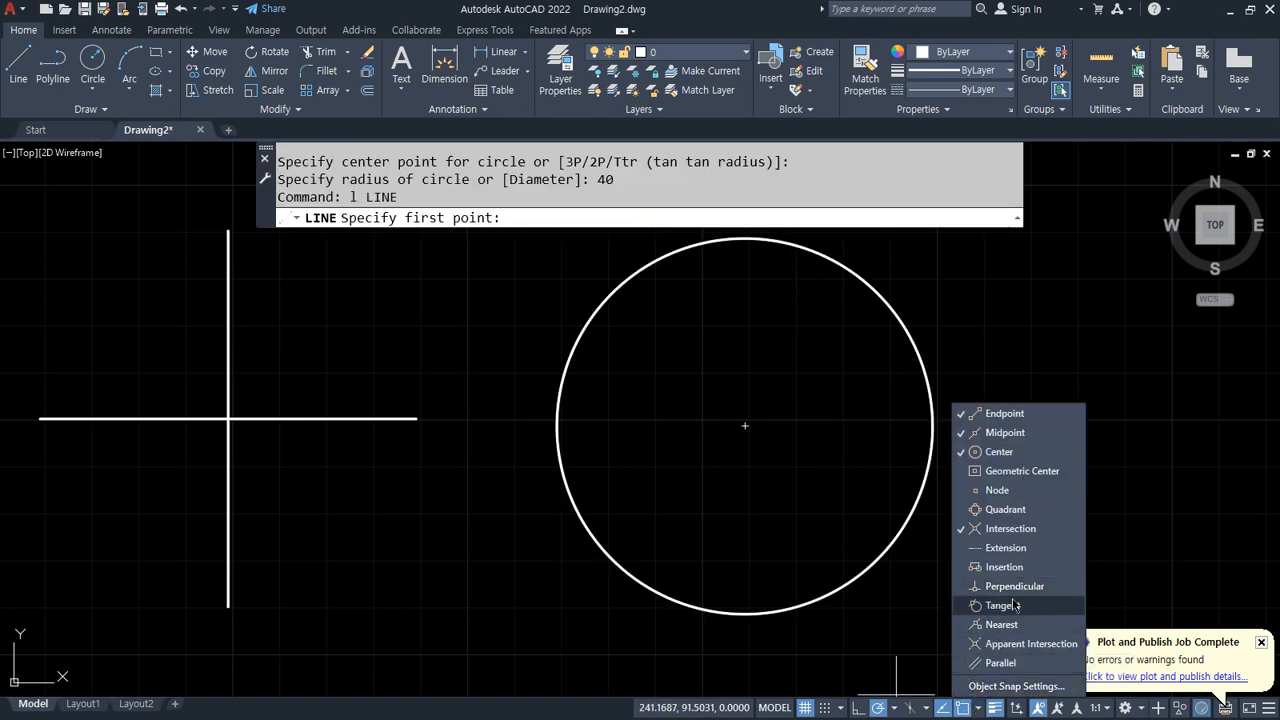
pyautogui.click(1016, 510)
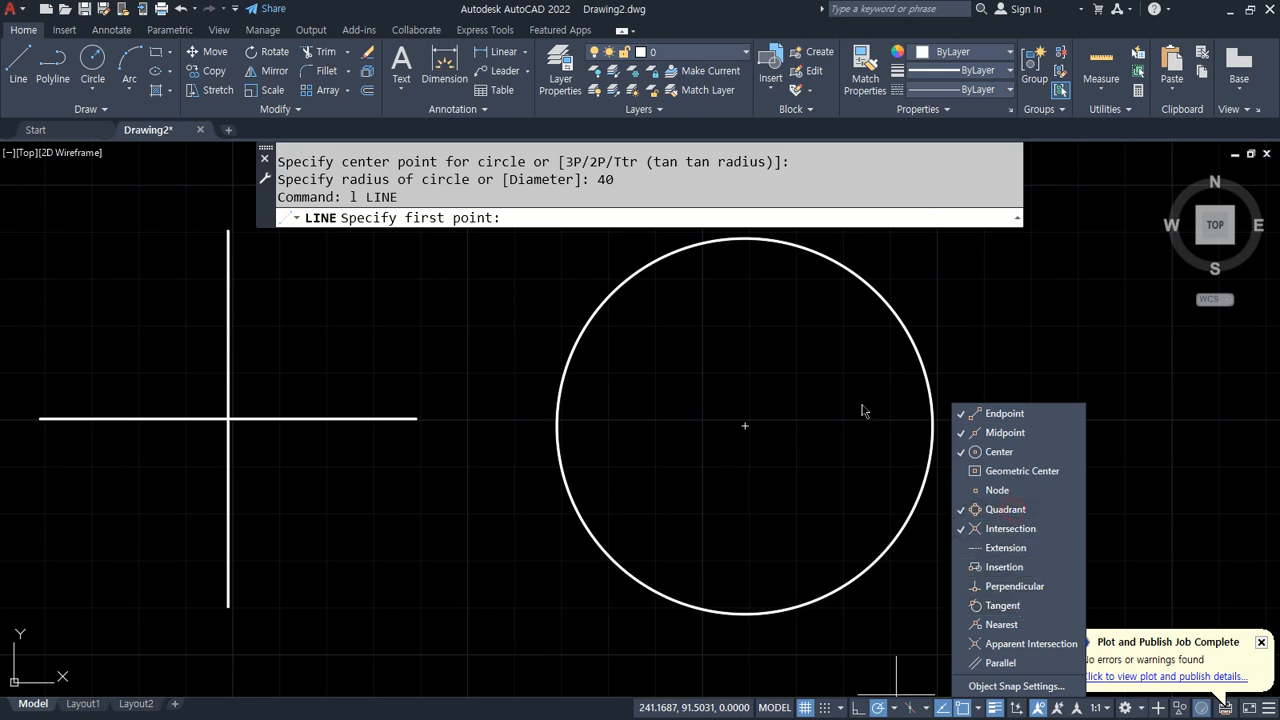
pyautogui.click(772, 250)
pyautogui.click(744, 238)
pyautogui.click(744, 613)
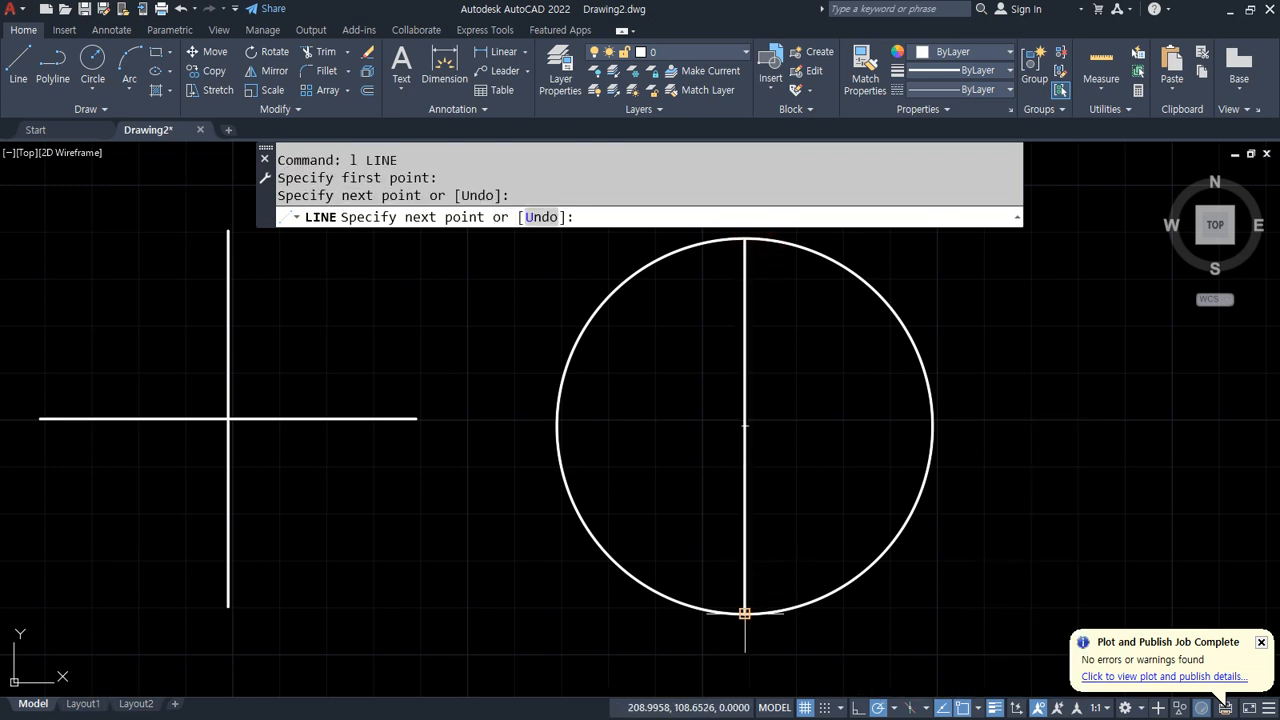
pyautogui.press('Return')
pyautogui.press('Return')
# Step: Draw a horizontal line between the circle's left and right quadrants
pyautogui.click(557, 426)
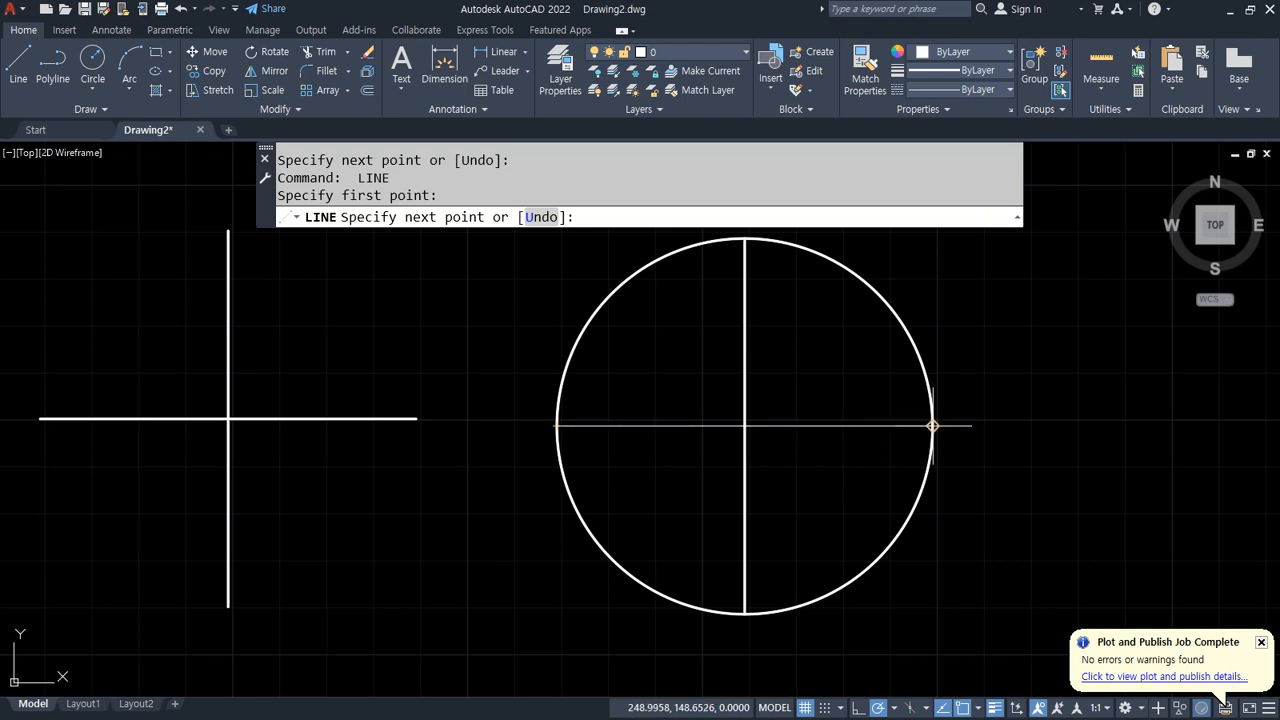
pyautogui.click(932, 426)
pyautogui.press('Return')
# Step: Delete the radius 40 circle, keeping its two centre lines
pyautogui.click(903, 543)
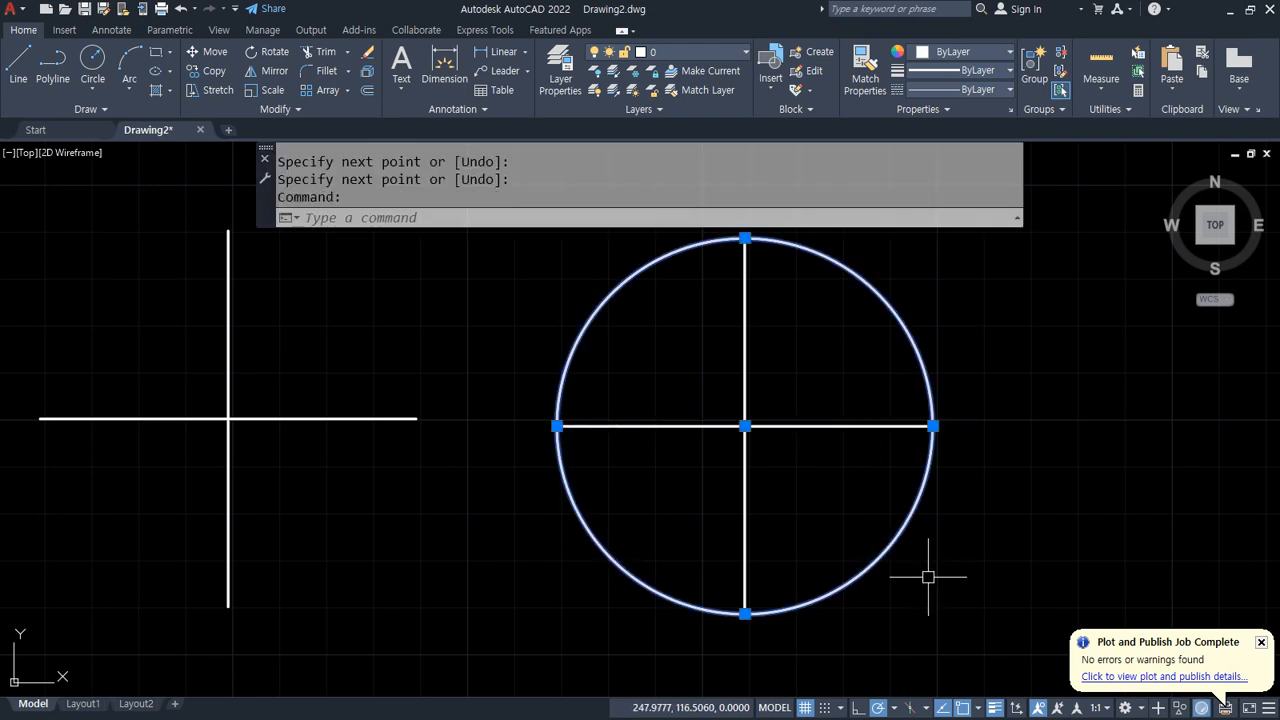
pyautogui.press('Delete')
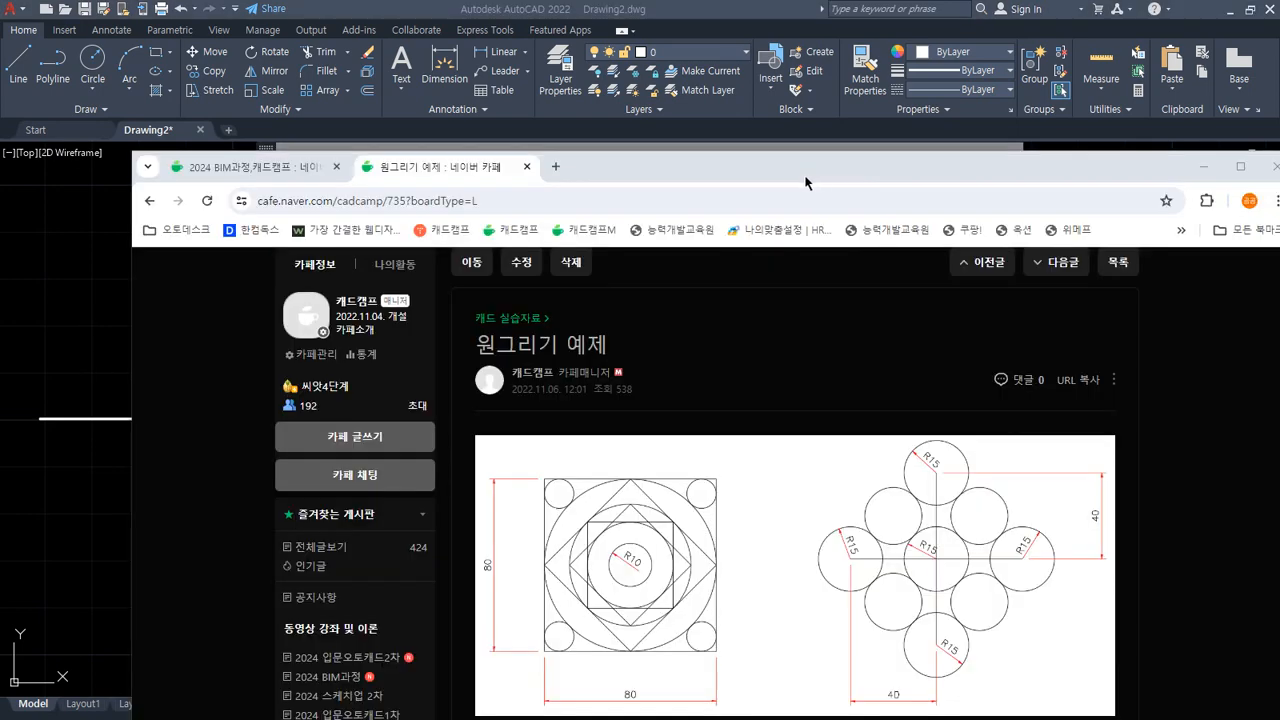
# Step: Draw a circle of radius 15 centred at the intersection of the two lines
pyautogui.moveTo(806, 179); pyautogui.dragTo(0, 215)
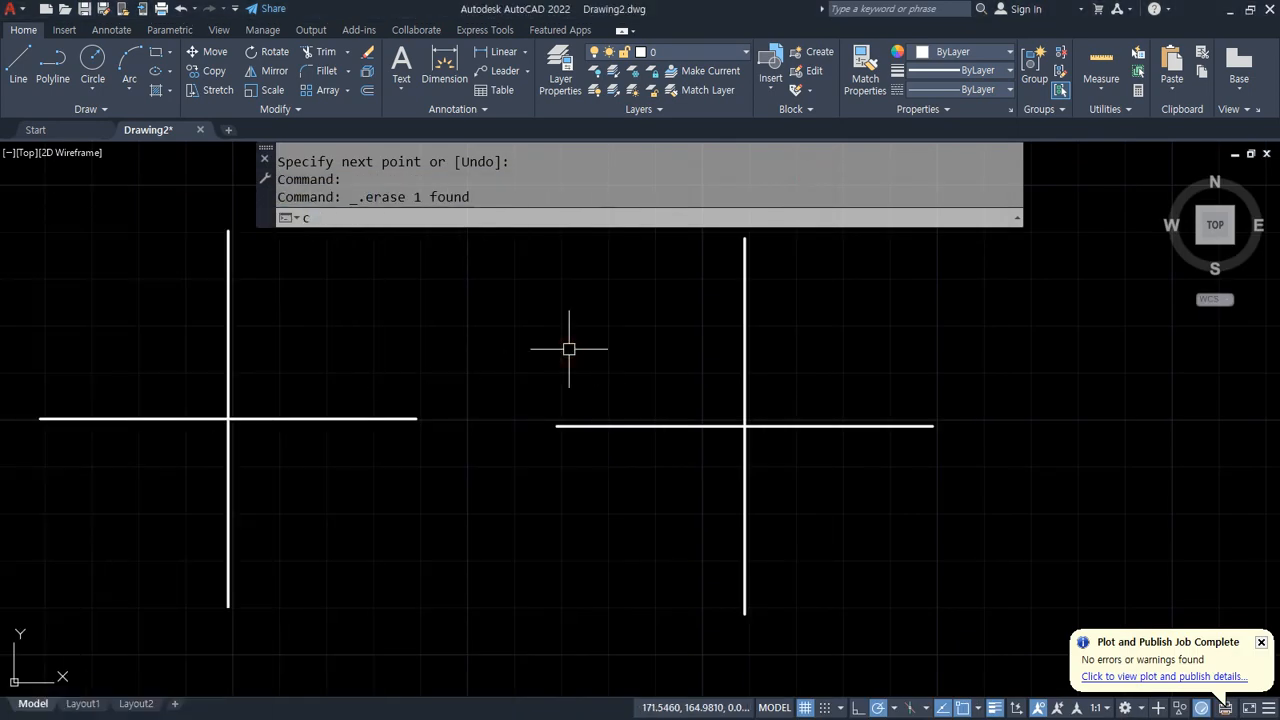
pyautogui.press('Return')
pyautogui.click(744, 426)
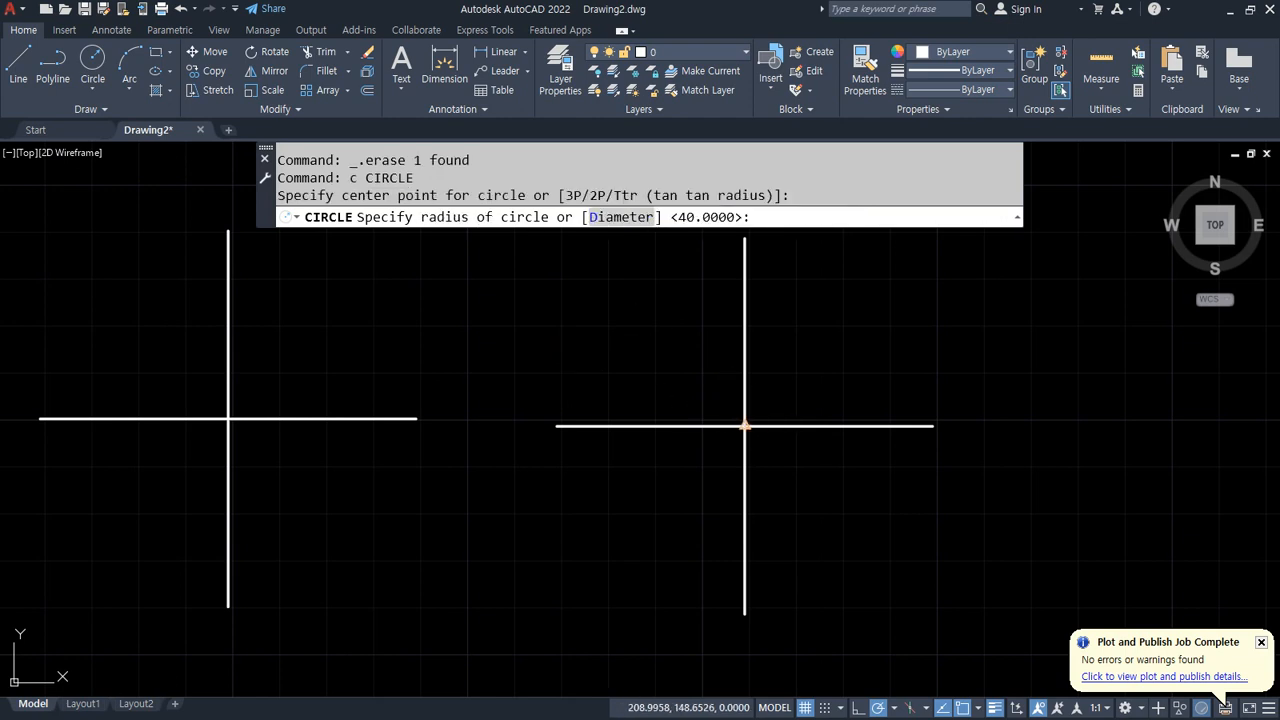
pyautogui.write('15')
pyautogui.press('Return')
# Step: Draw radius 15 circles centred at the left, top, right and bottom ends of the lines
pyautogui.press('Return')
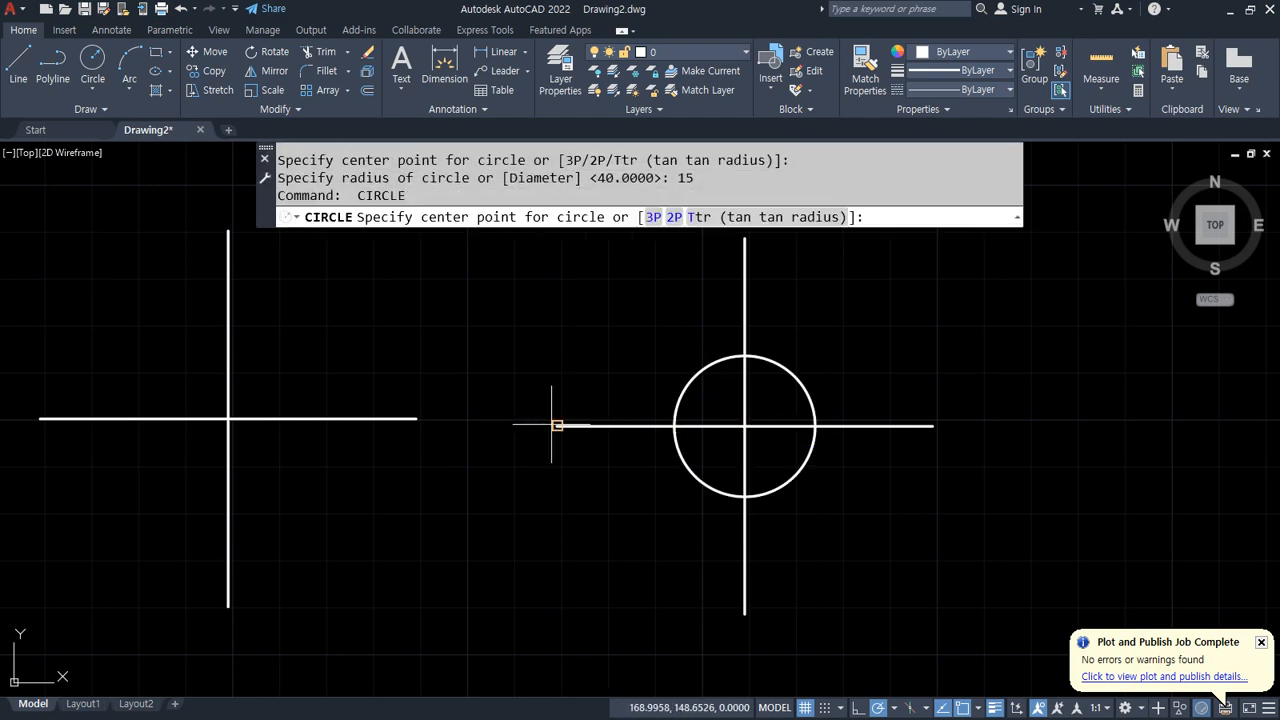
pyautogui.click(556, 426)
pyautogui.press('Return')
pyautogui.press('Return')
pyautogui.click(744, 238)
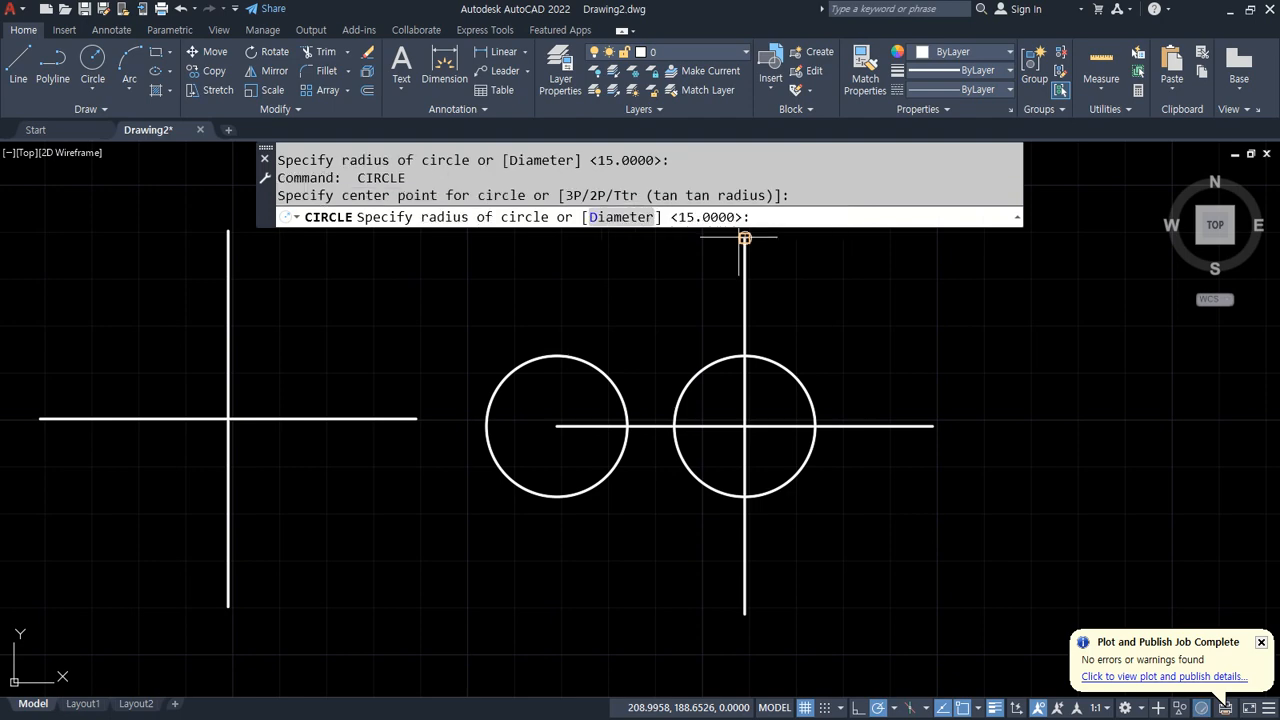
pyautogui.press('Return')
pyautogui.press('Return')
pyautogui.click(932, 426)
pyautogui.press('Return')
pyautogui.press('Return')
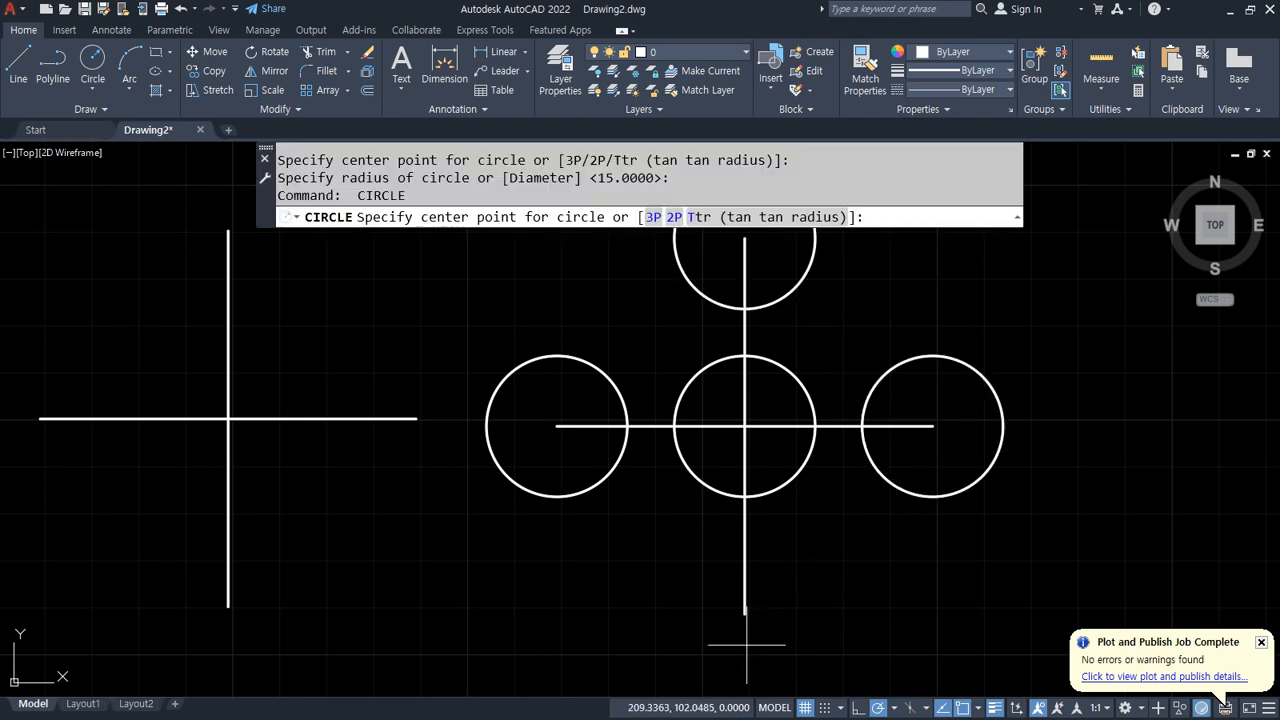
pyautogui.click(744, 612)
pyautogui.press('Return')
# Step: Draw a Tan, Tan, Tan circle tangent to the left, centre and top circles
pyautogui.moveTo(640, 500); pyautogui.dragTo(484, 489, button='middle')
pyautogui.click(104, 98)
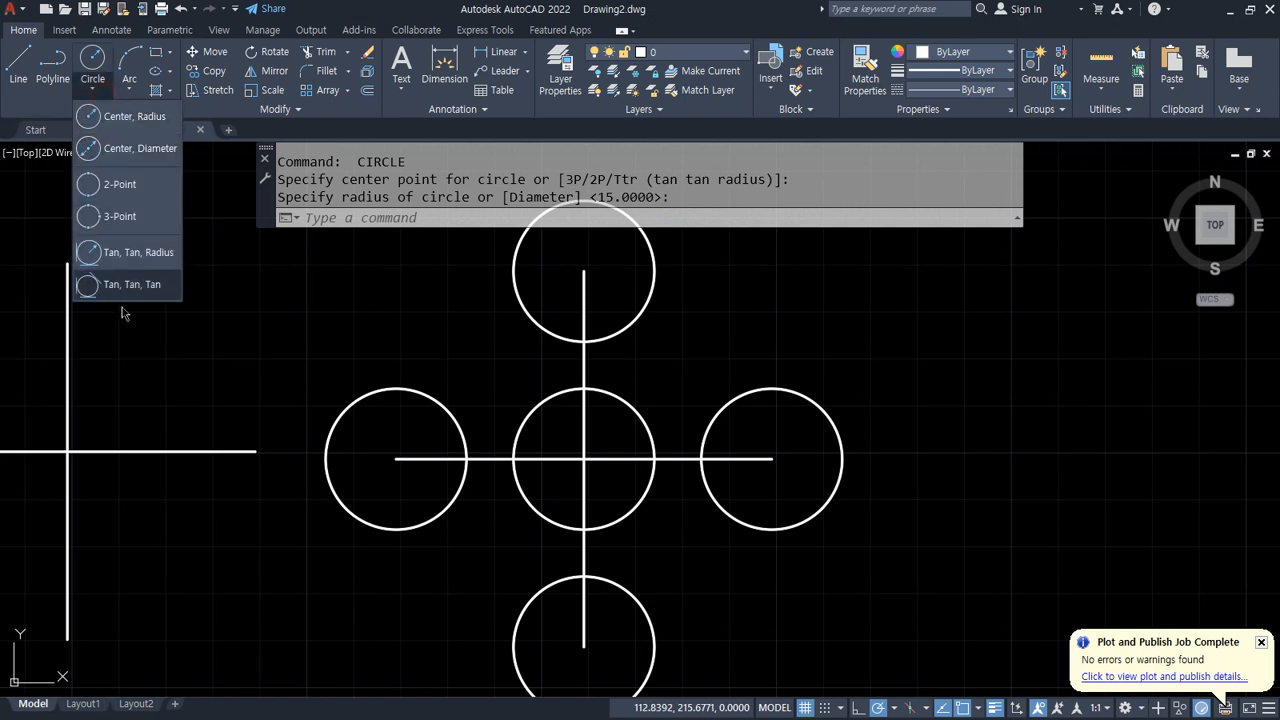
pyautogui.click(123, 291)
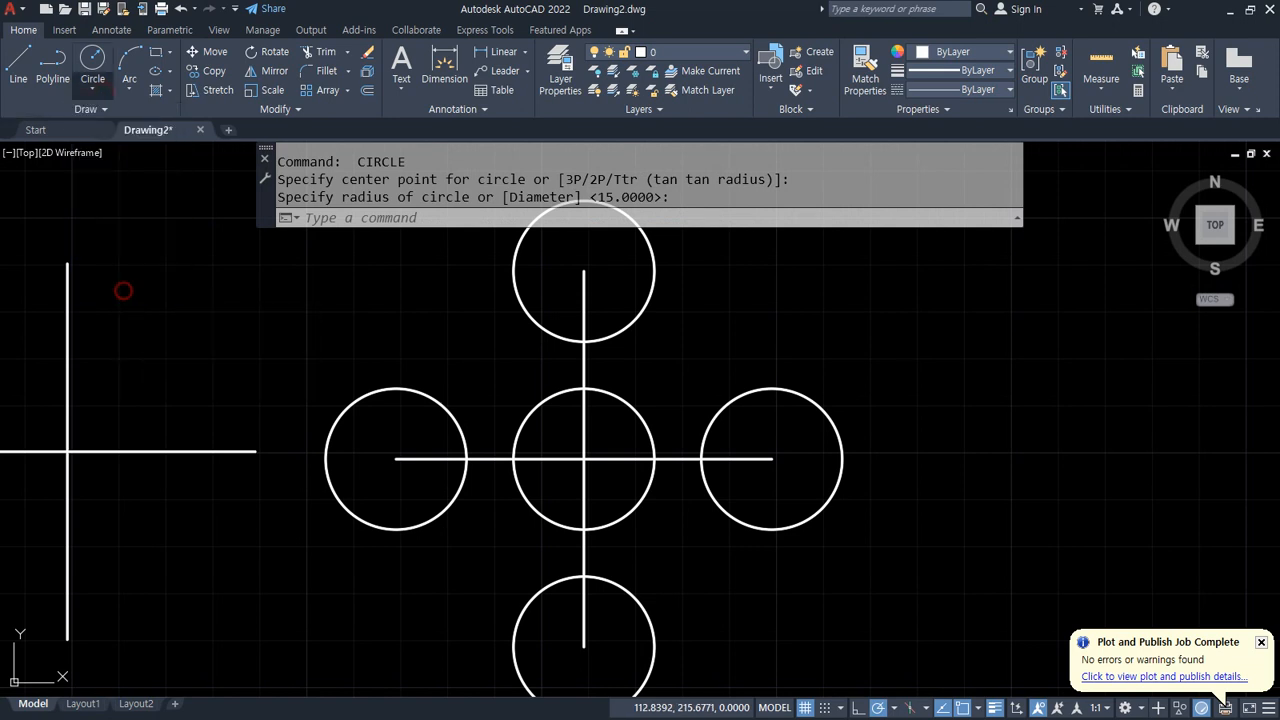
pyautogui.click(434, 397)
pyautogui.click(541, 402)
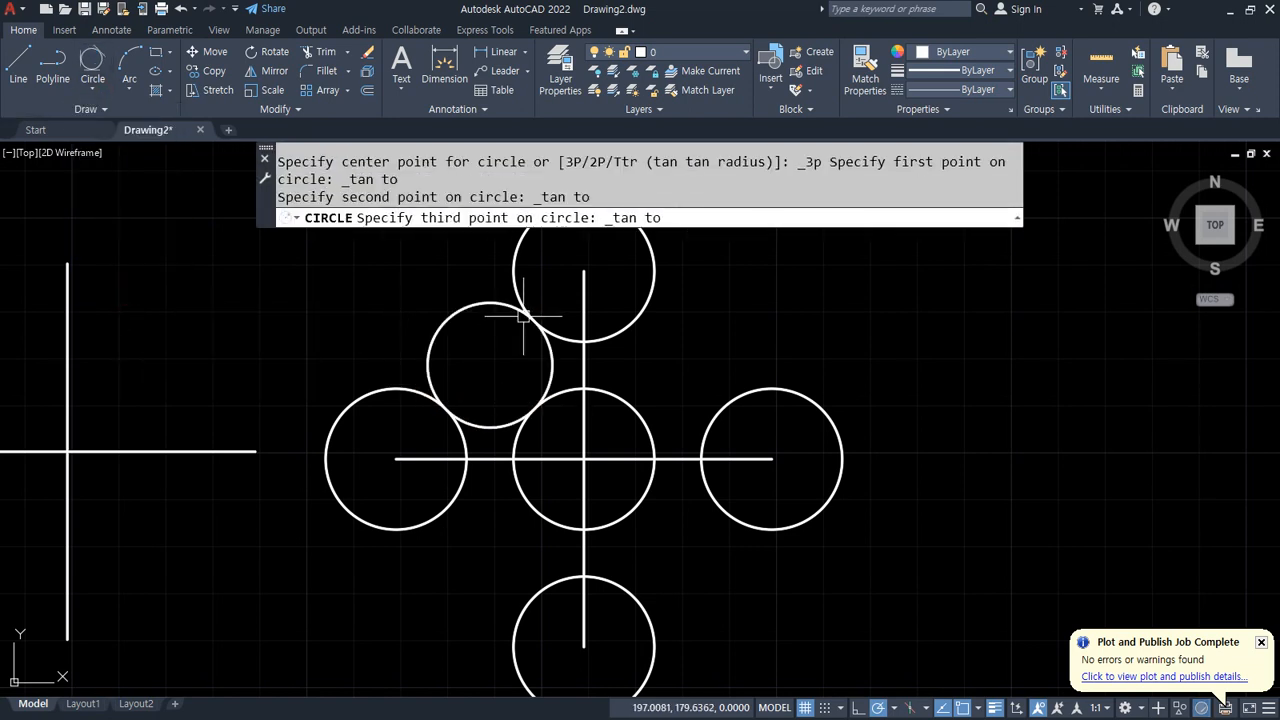
pyautogui.click(524, 302)
# Step: Draw a Tan, Tan, Tan circle tangent to the top, centre and right circles
pyautogui.click(91, 62)
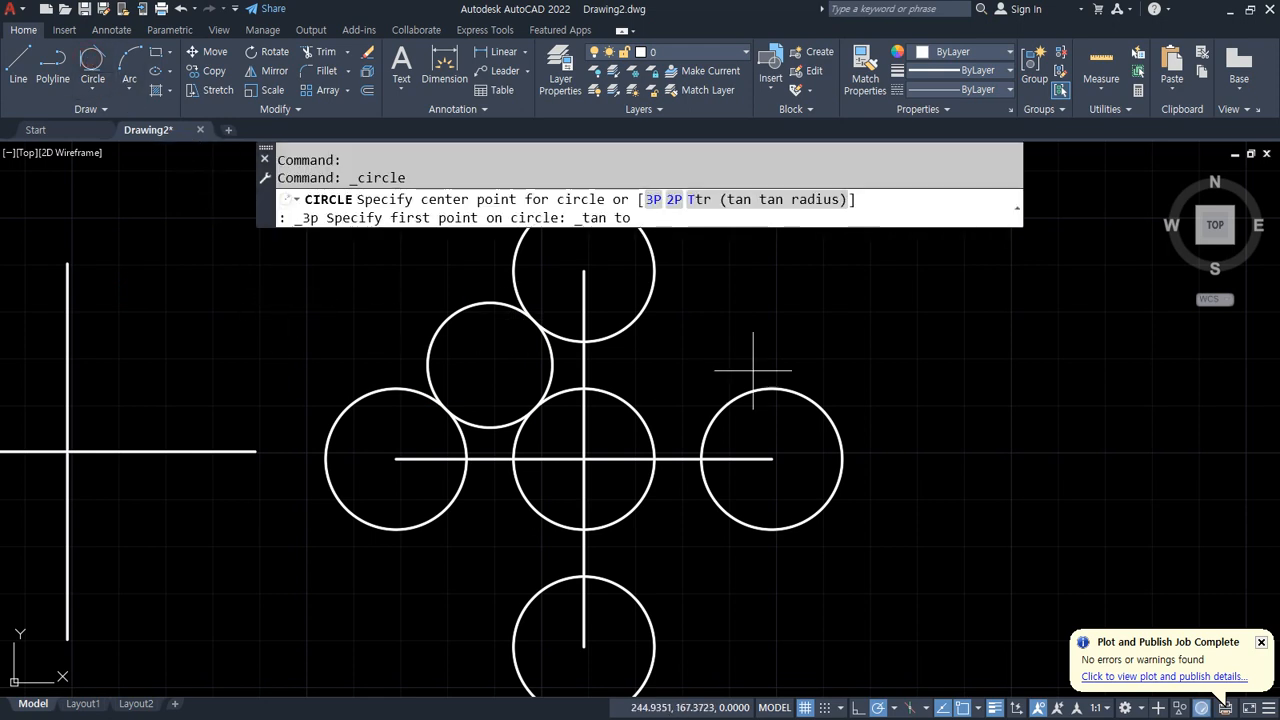
pyautogui.click(650, 300)
pyautogui.click(640, 405)
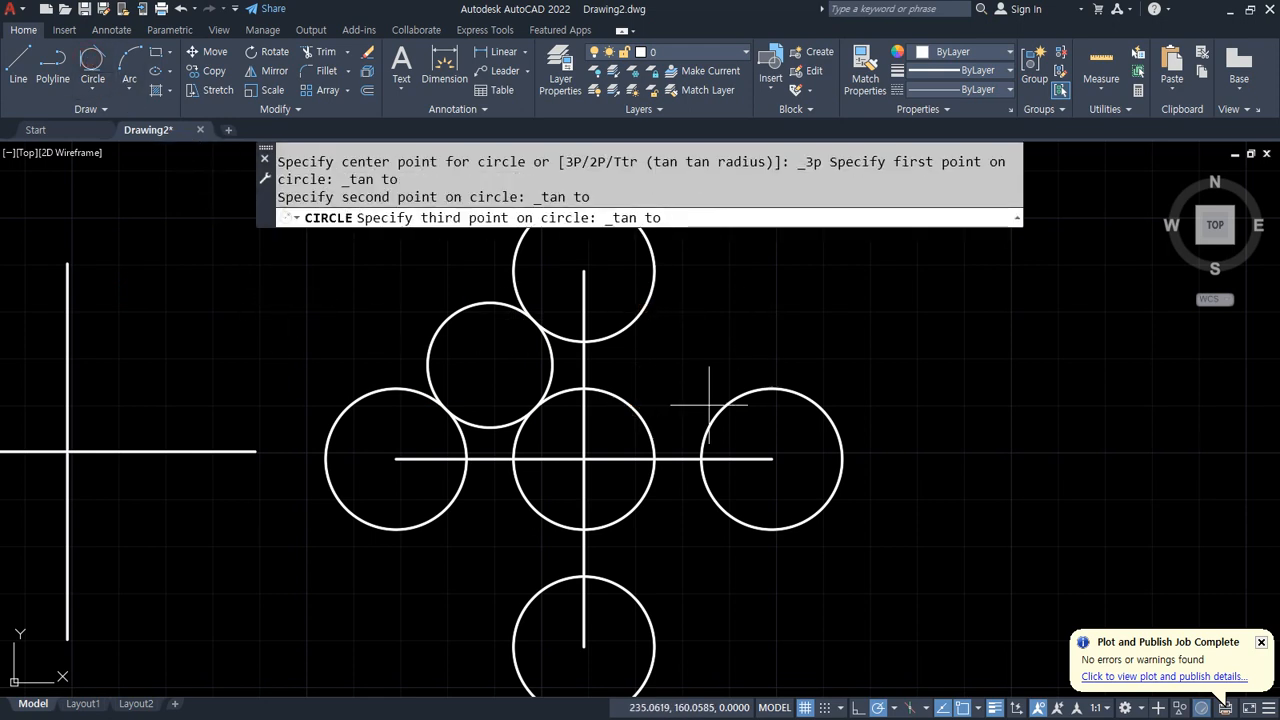
pyautogui.click(705, 418)
# Step: Draw a Tan, Tan, Tan circle tangent to the left, centre and bottom circles
pyautogui.moveTo(580, 533); pyautogui.dragTo(600, 383, button='middle')
pyautogui.click(91, 62)
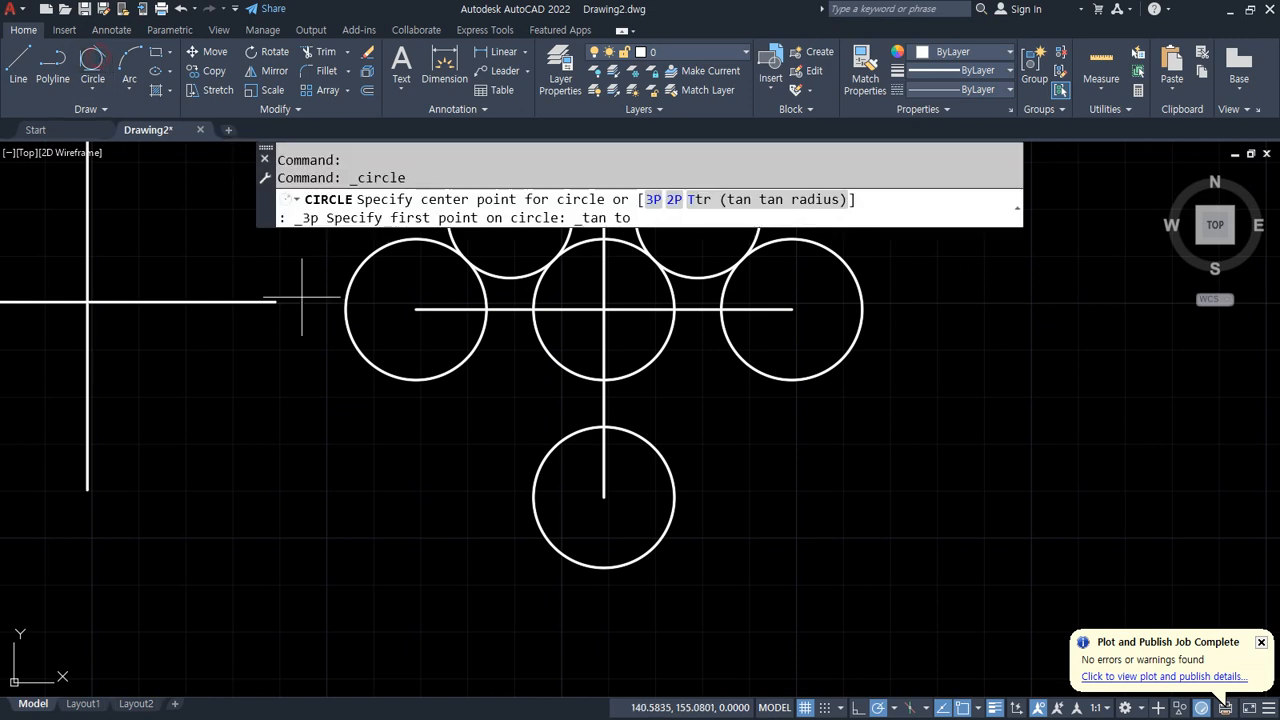
pyautogui.click(448, 375)
pyautogui.click(548, 362)
pyautogui.click(548, 445)
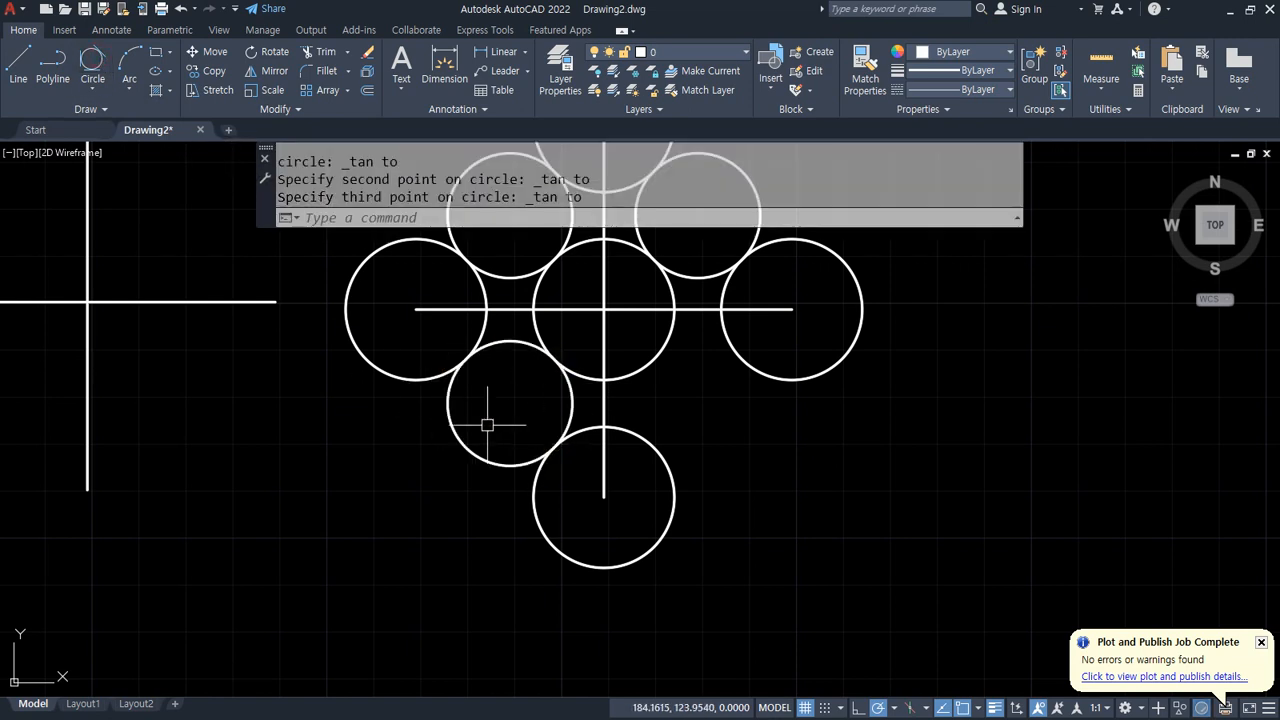
# Step: Draw a Tan, Tan, Tan circle tangent to the bottom, centre and right circles
pyautogui.click(110, 65)
pyautogui.click(665, 445)
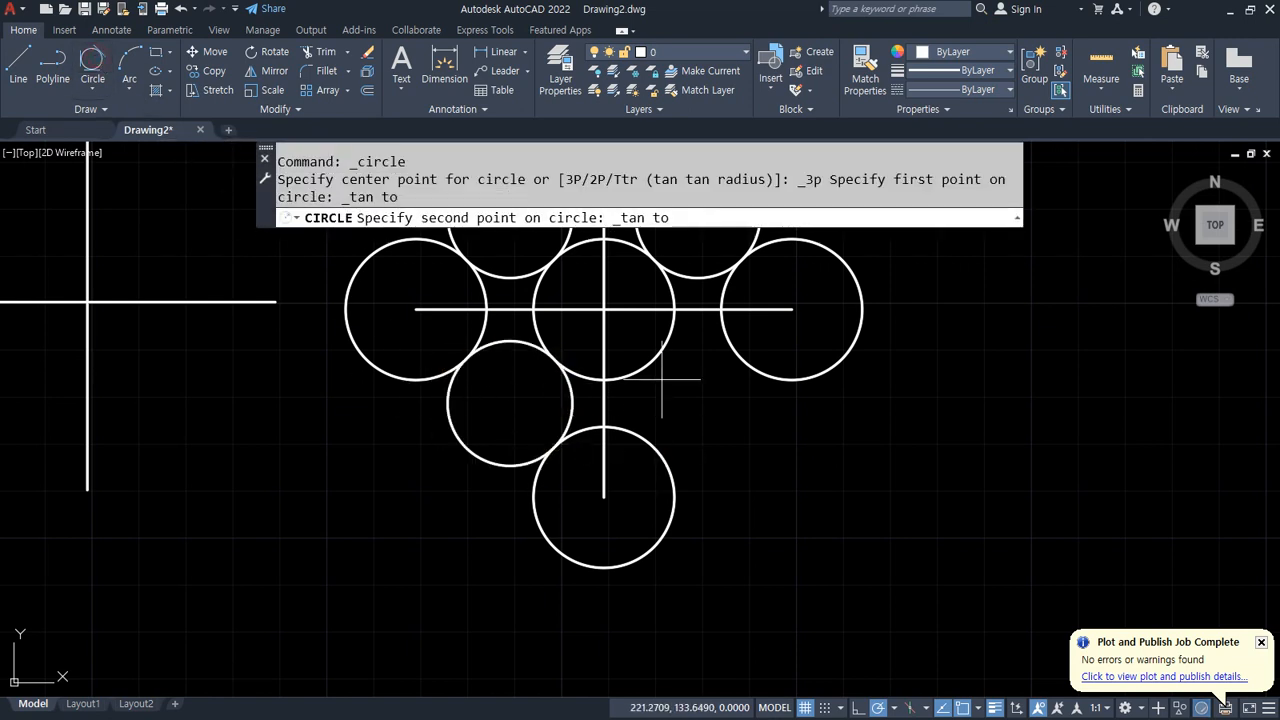
pyautogui.click(658, 366)
pyautogui.click(742, 362)
pyautogui.scroll(-2, 702, 555)
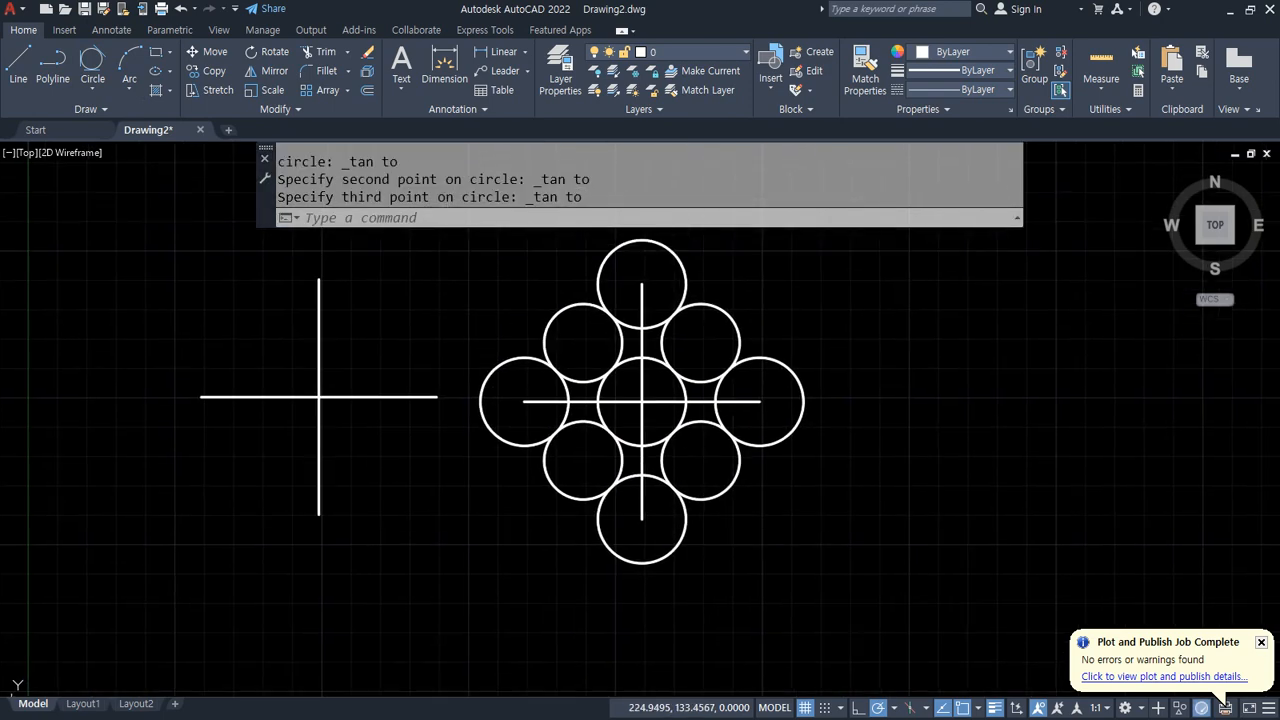
pyautogui.moveTo(677, 485); pyautogui.dragTo(750, 493, button='middle')
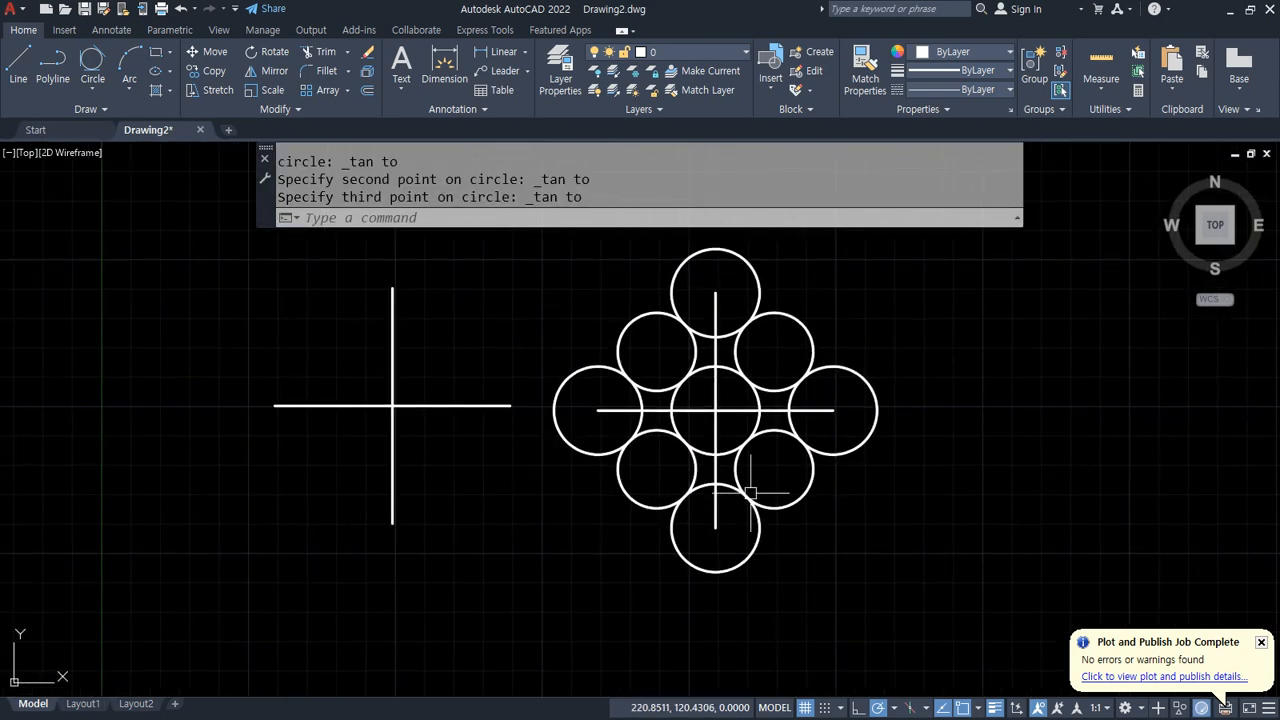
# Step: Switch to the browser and study the next example drawing of circles around a triangle
pyautogui.hotkey('alt', 'Tab')
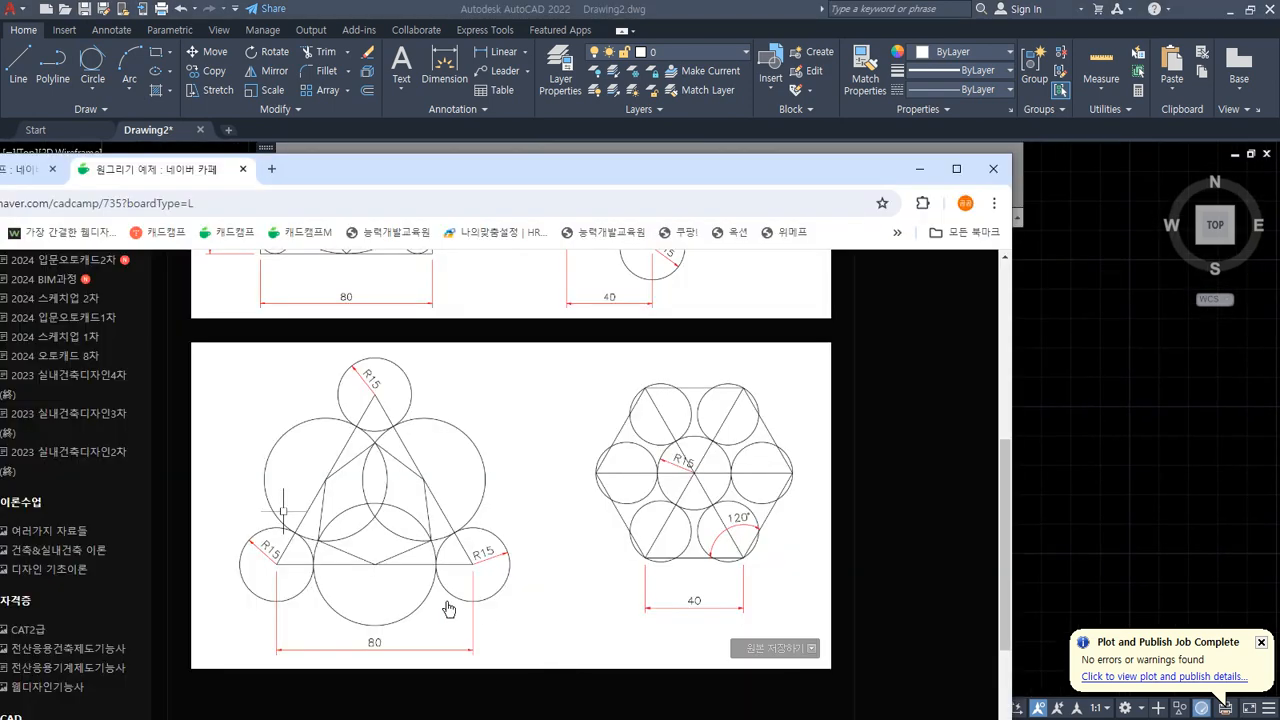
pyautogui.hotkey('ctrl', '2')
pyautogui.moveTo(335, 678)
pyautogui.mouseDown()
pyautogui.moveTo(332, 334)
pyautogui.moveTo(516, 645)
pyautogui.mouseUp()
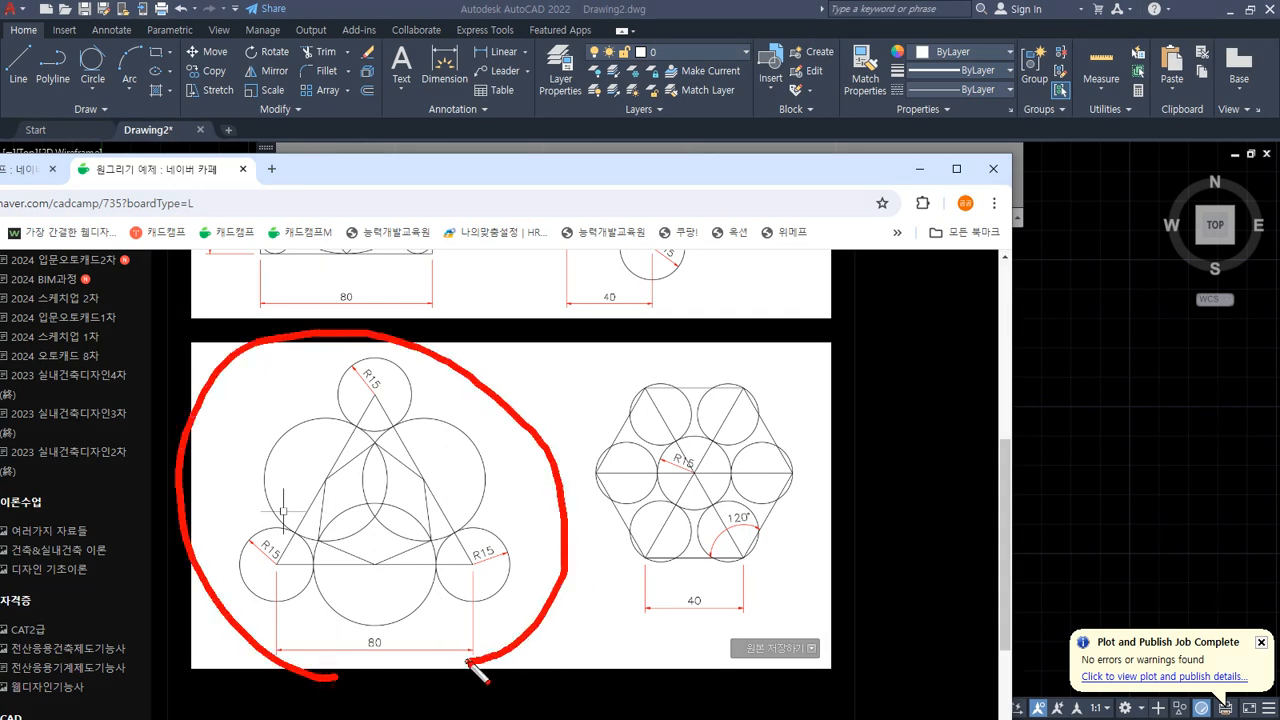
pyautogui.press('e')
pyautogui.moveTo(375, 398); pyautogui.dragTo(297, 523)
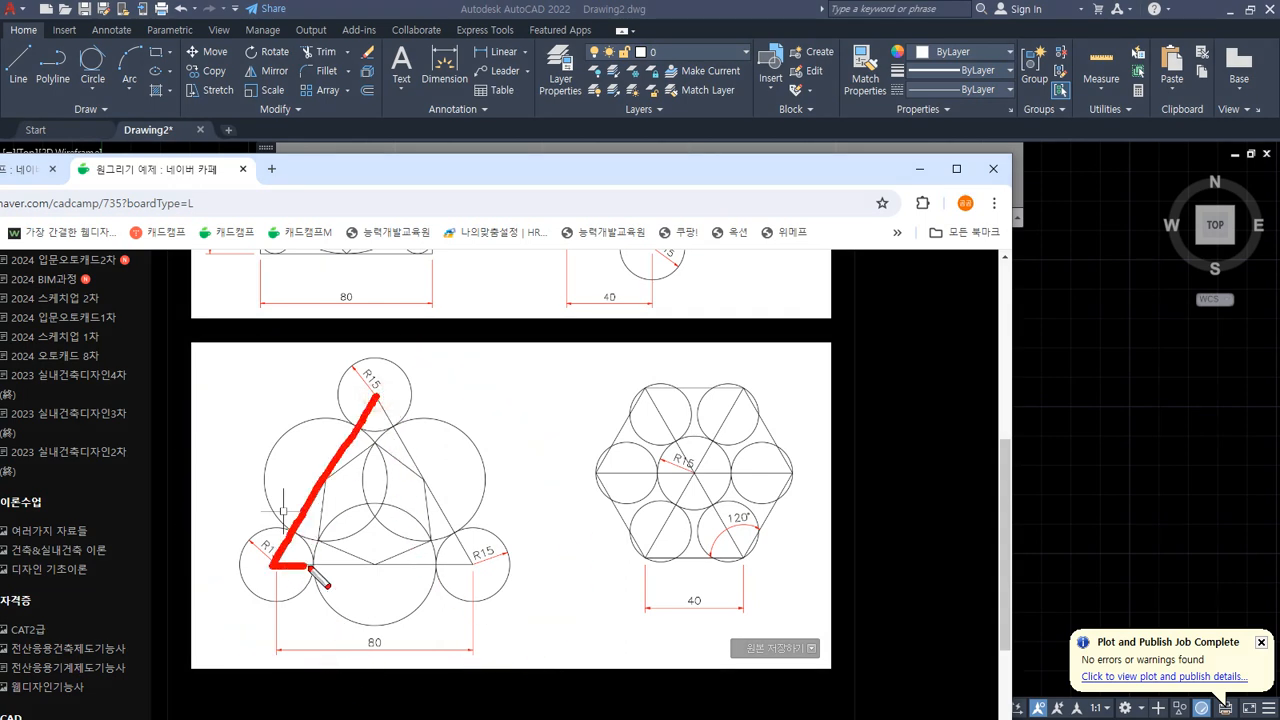
# Step: Return to the drawing and draw a closed equilateral triangle with 80-unit sides using the Line command
pyautogui.moveTo(308, 568)
pyautogui.mouseDown()
pyautogui.moveTo(469, 563)
pyautogui.moveTo(400, 432)
pyautogui.mouseUp()
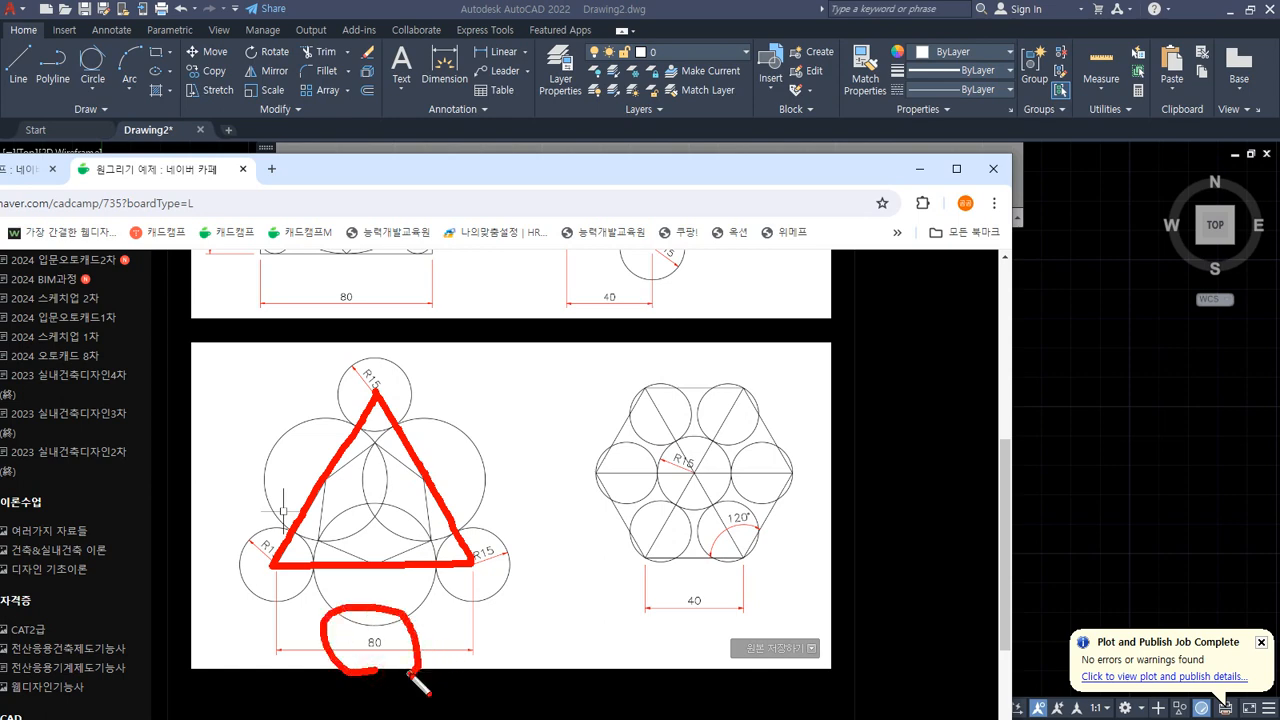
pyautogui.press('Escape')
pyautogui.hotkey('alt', 'Tab')
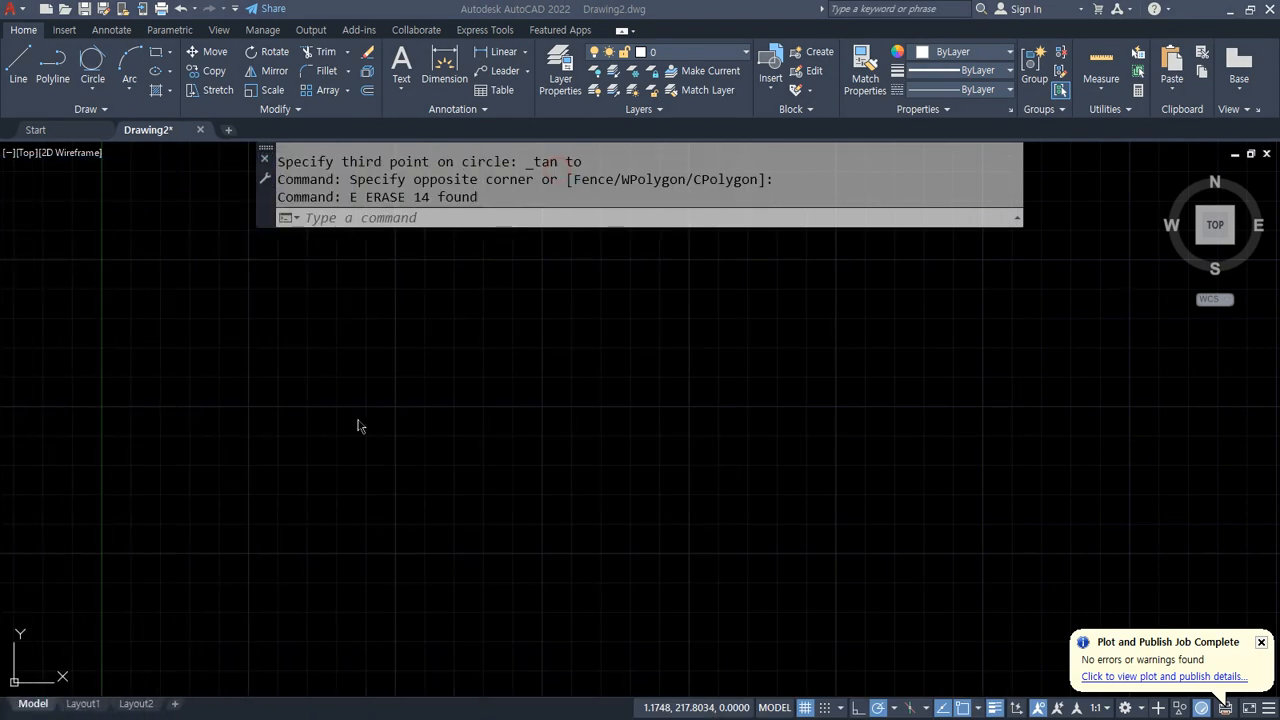
pyautogui.write('l')
pyautogui.press('Return')
pyautogui.click(348, 503)
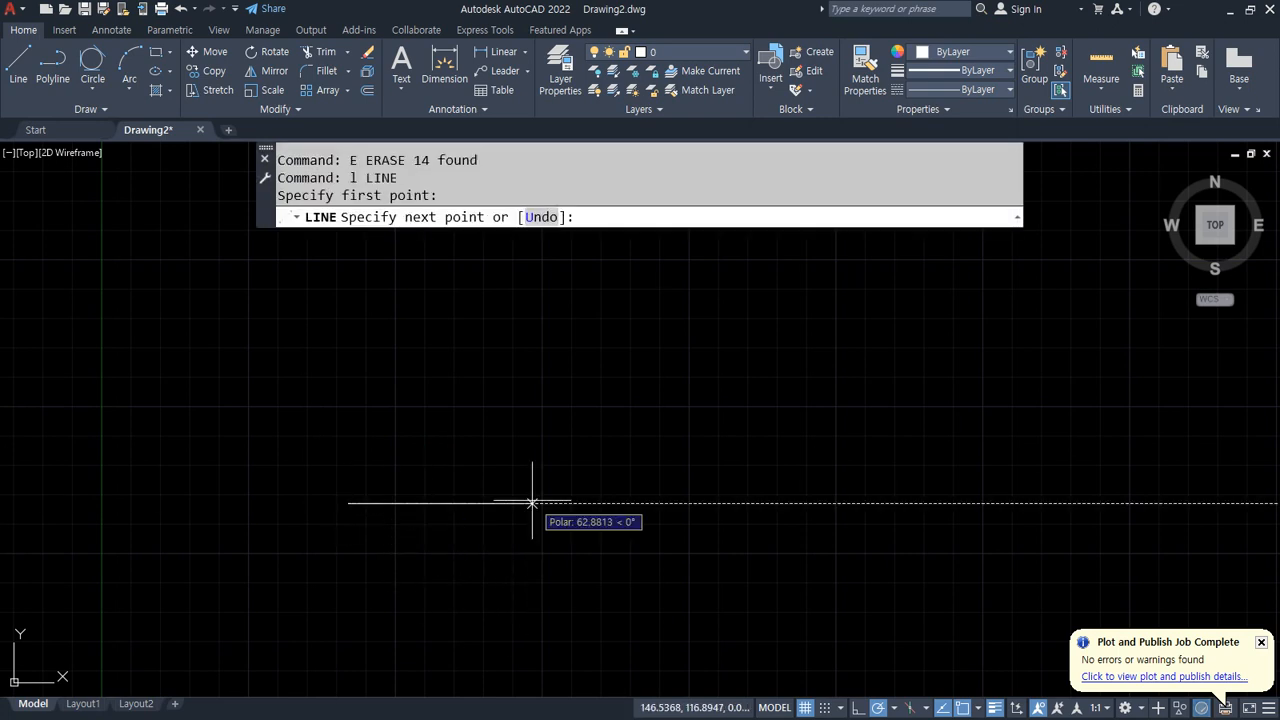
pyautogui.write('80')
pyautogui.press('Return')
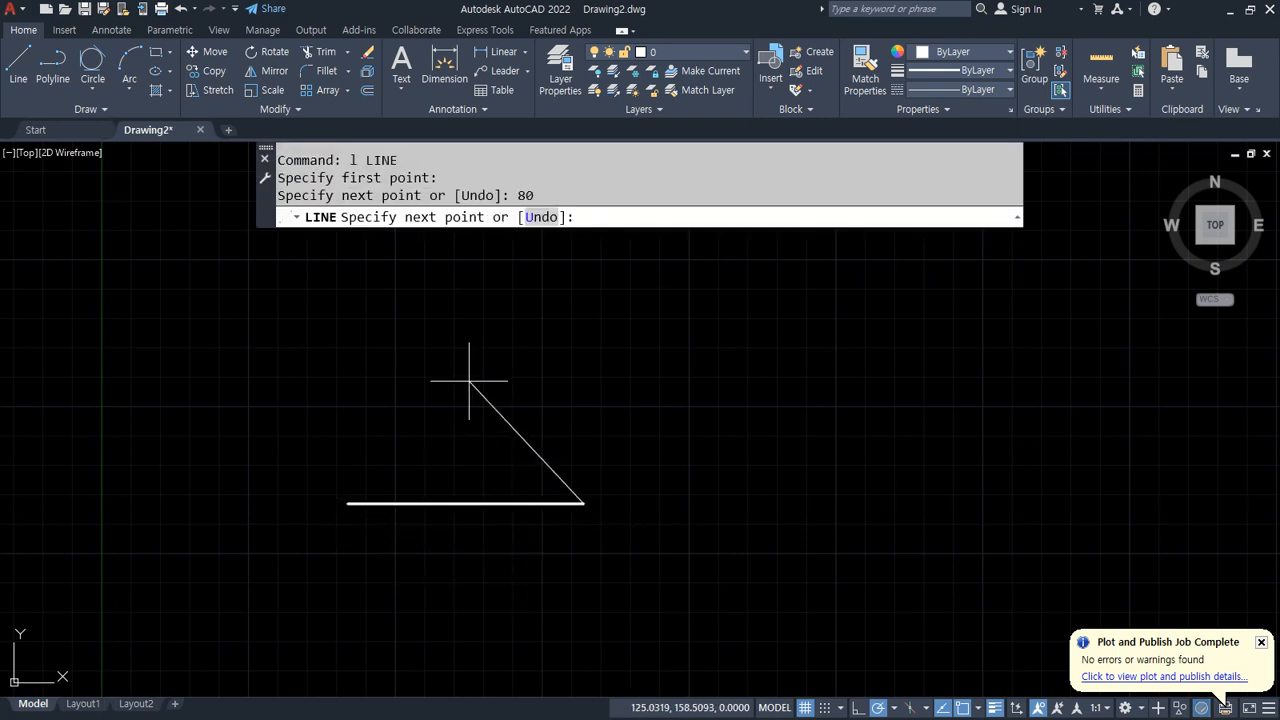
pyautogui.click(894, 708)
pyautogui.click(890, 567)
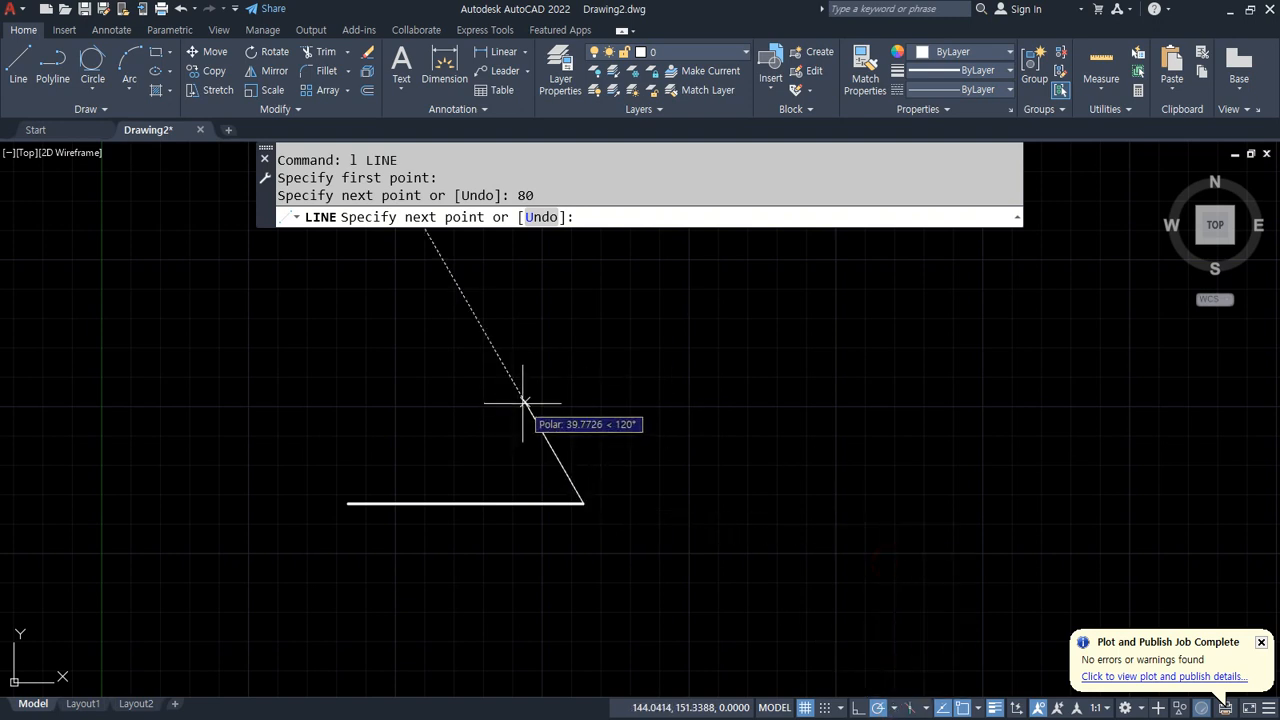
pyautogui.write('80')
pyautogui.press('Return')
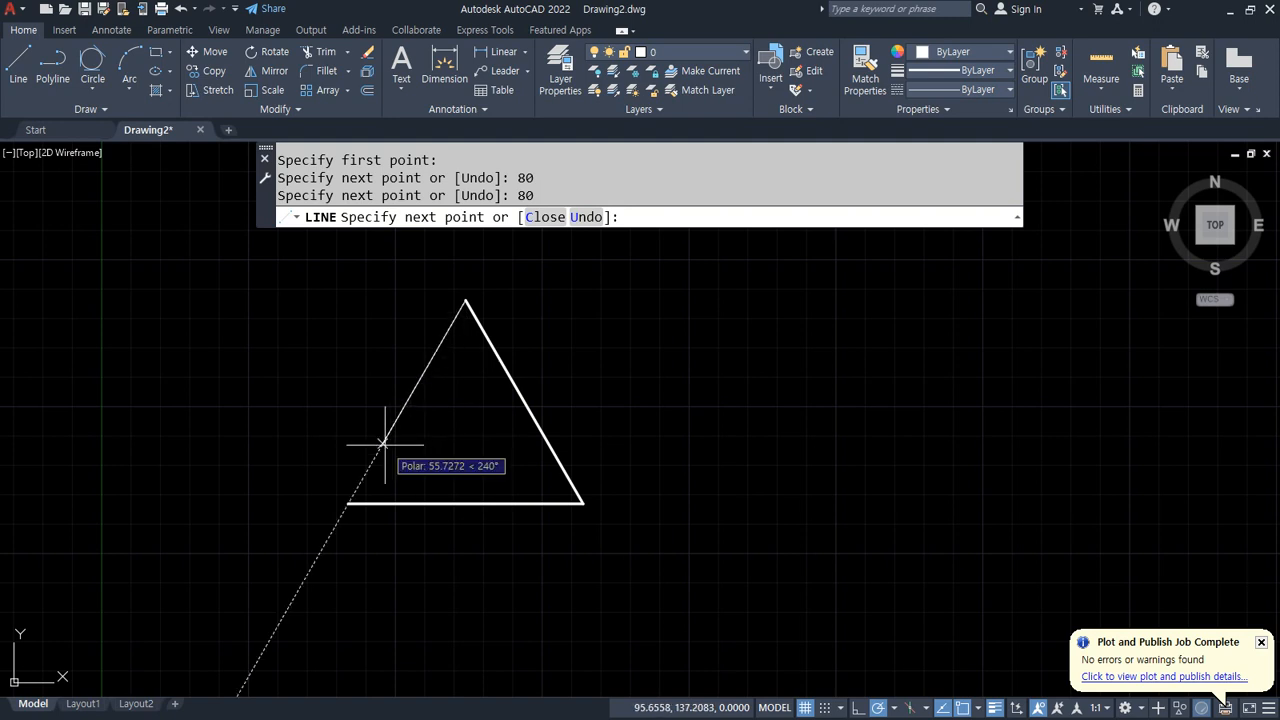
pyautogui.write('c')
pyautogui.press('Return')
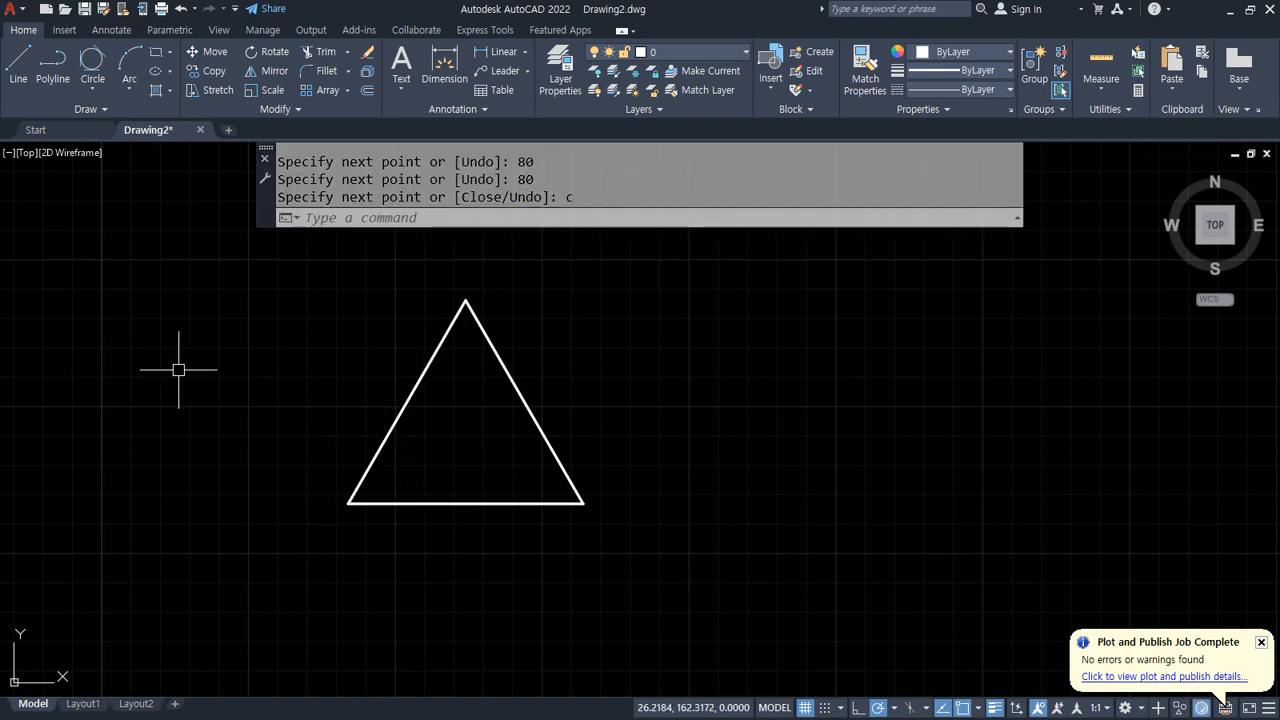
pyautogui.write('l')
pyautogui.press('Return')
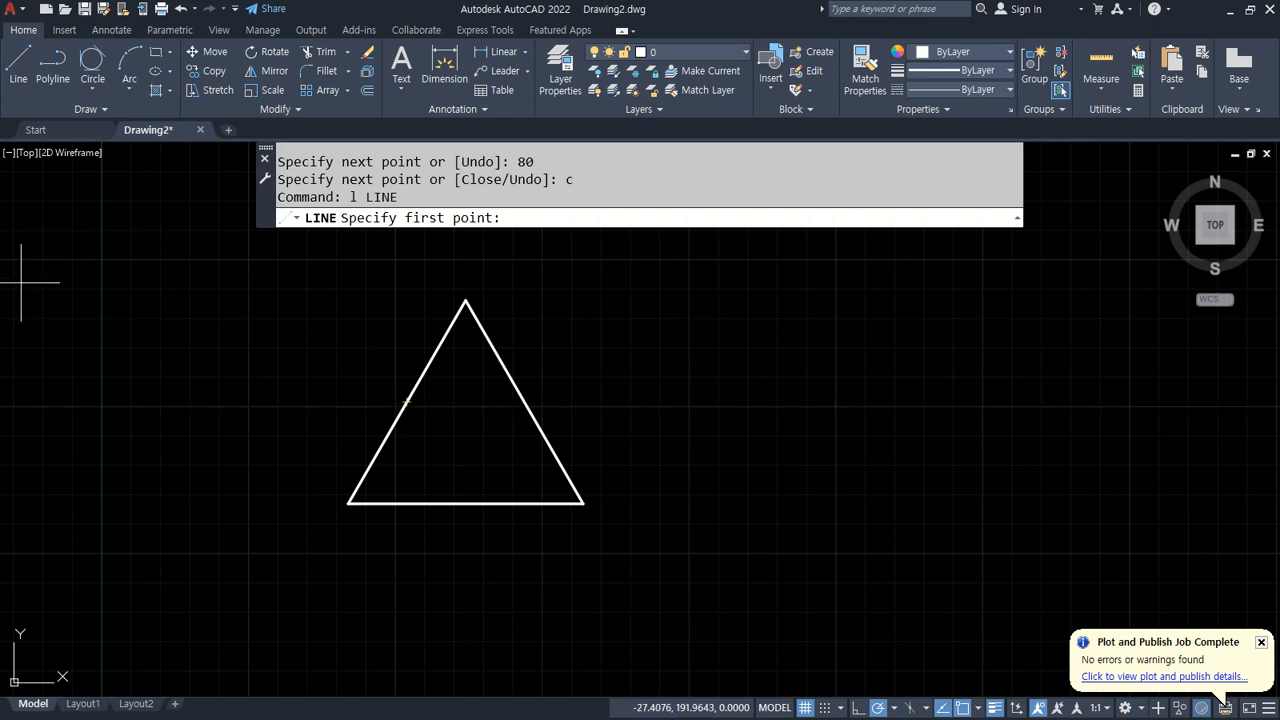
pyautogui.press('Escape')
# Step: Draw R15 circles centred on each of the triangle's three vertices
pyautogui.write('c')
pyautogui.press('Return')
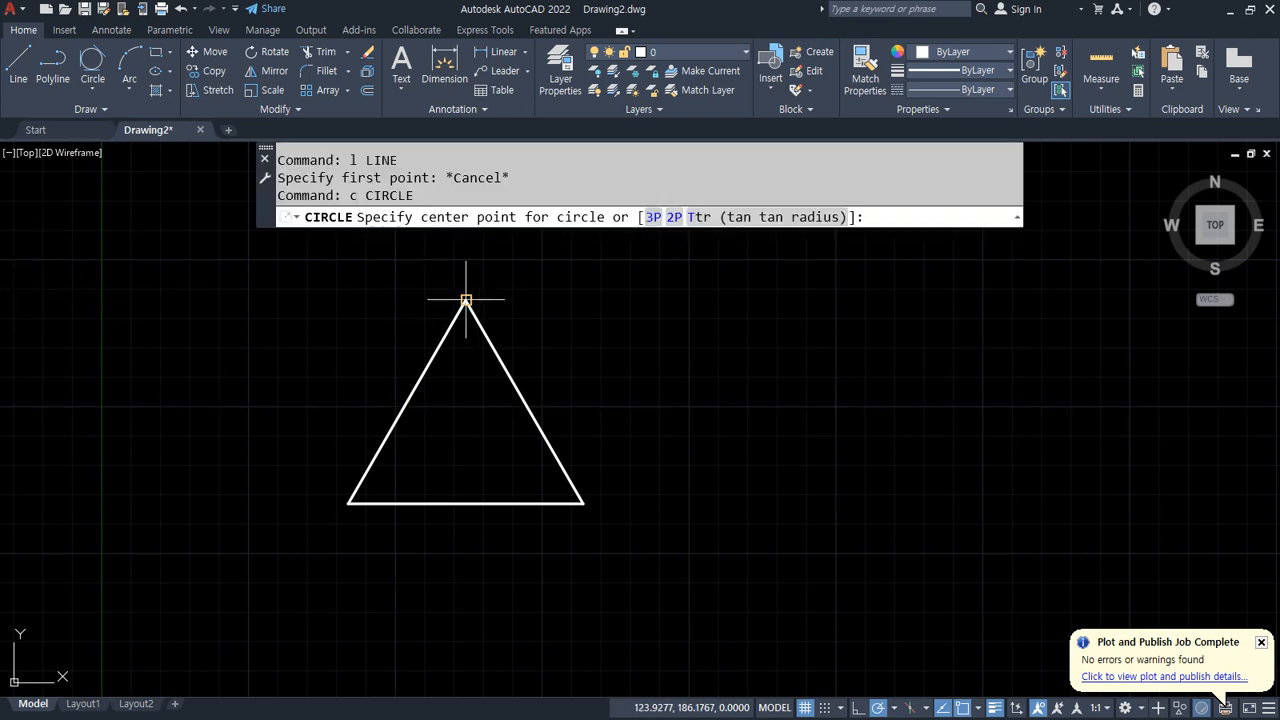
pyautogui.click(466, 300)
pyautogui.press('Return')
pyautogui.press('Return')
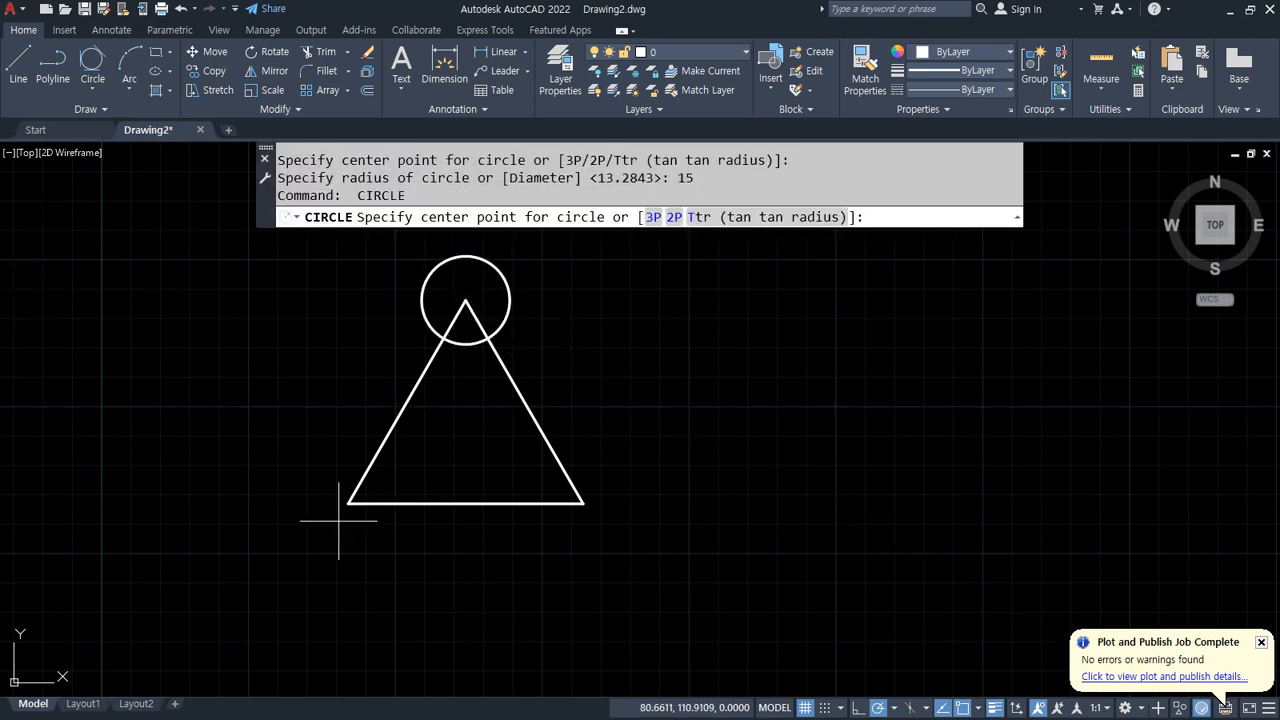
pyautogui.click(348, 503)
pyautogui.press('Return')
pyautogui.press('Return')
pyautogui.click(582, 503)
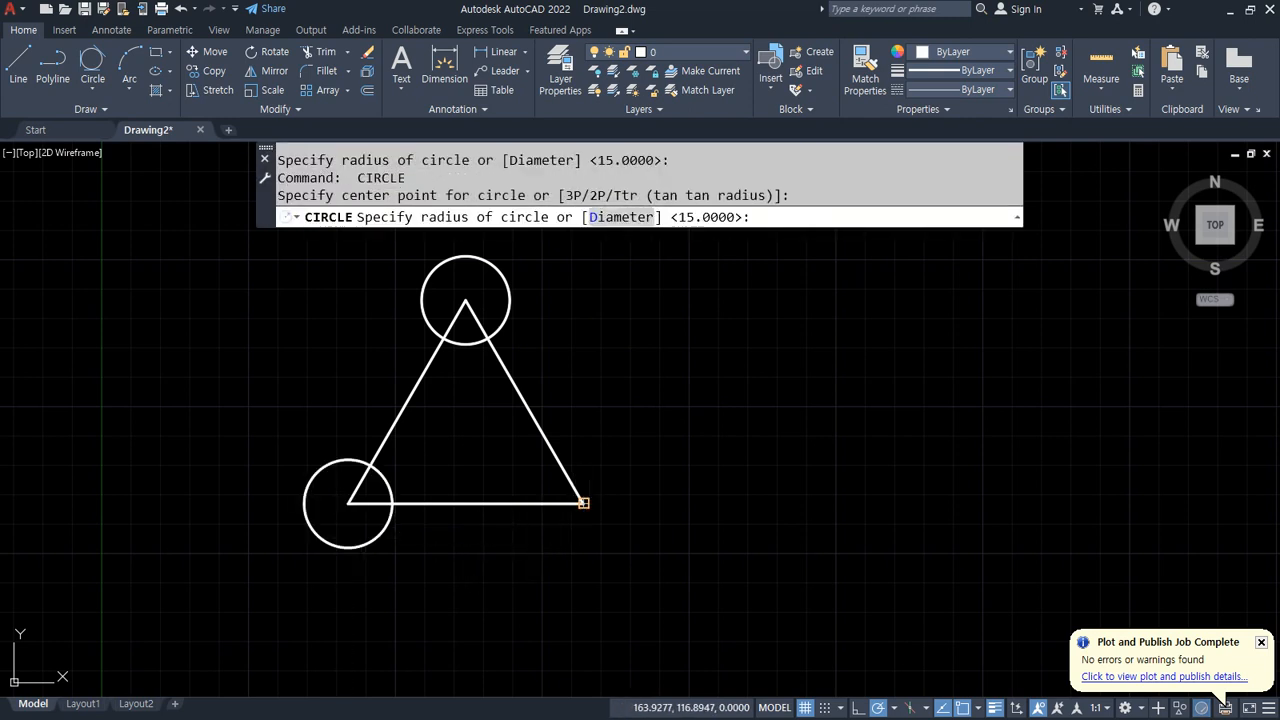
pyautogui.press('Return')
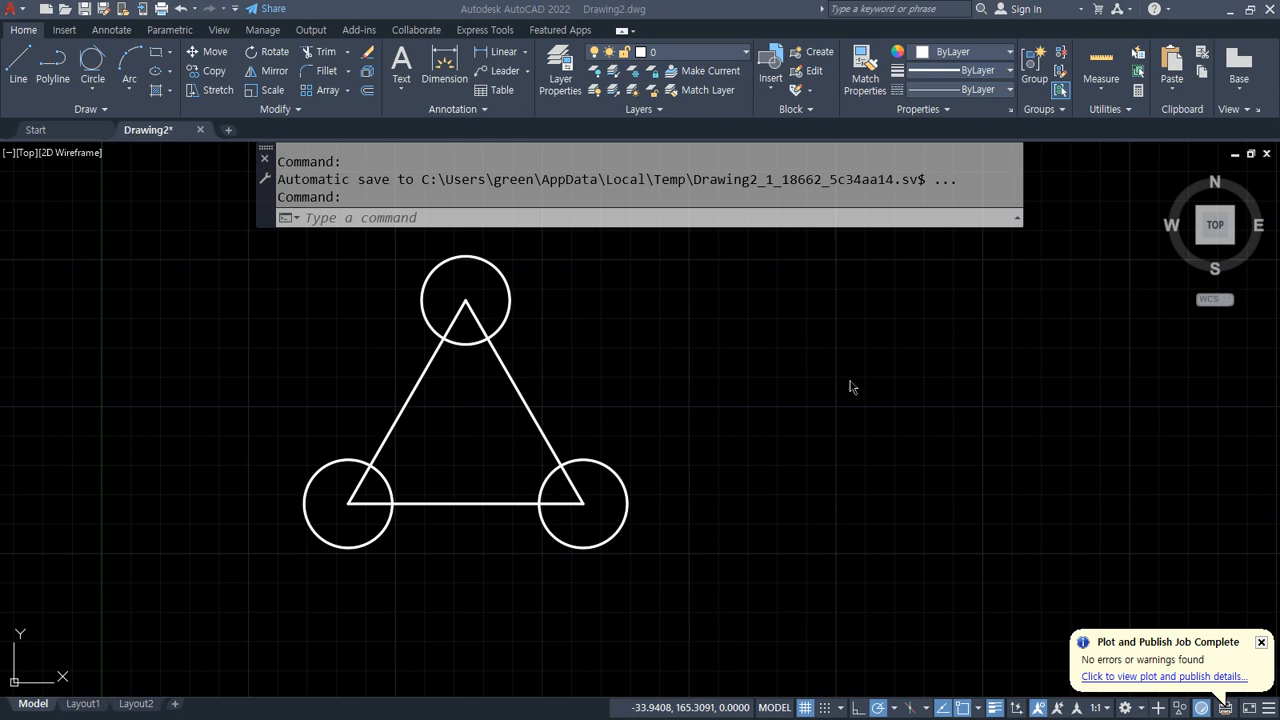
# Step: Draw 2-Point circles on each triangle side, spanning between the intersections of the side with the R15 corner circles
pyautogui.click(92, 89)
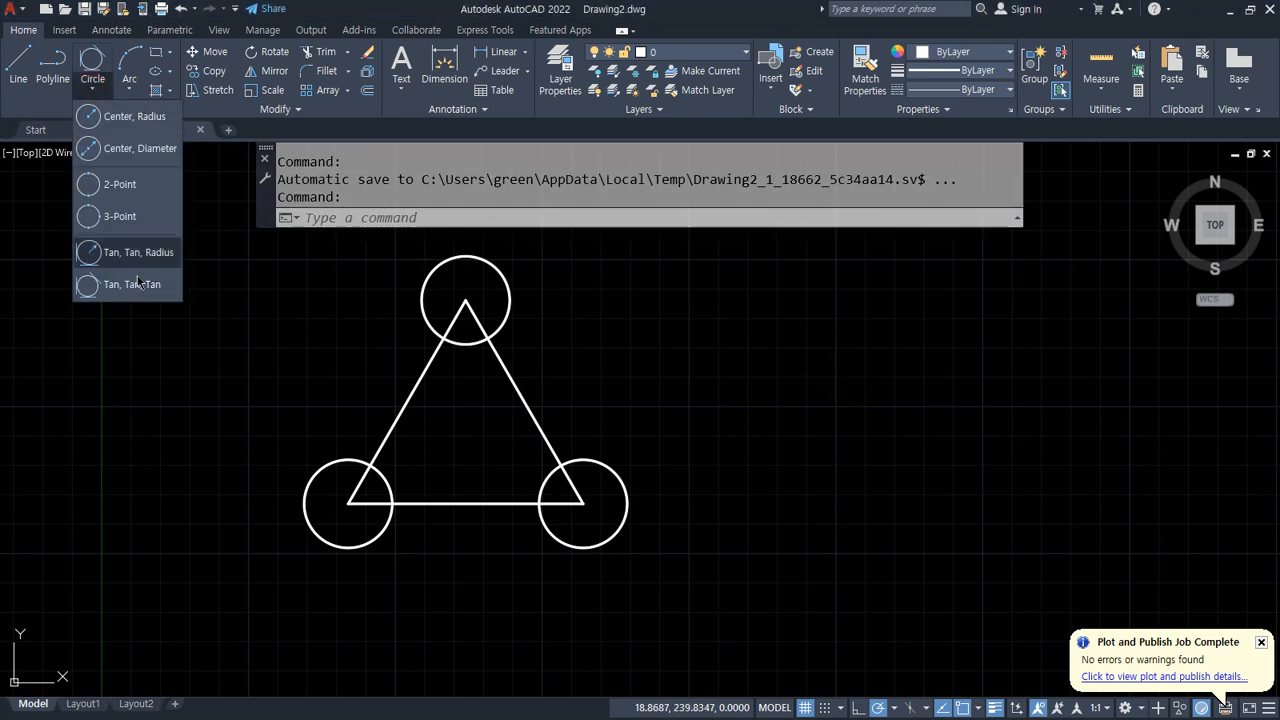
pyautogui.click(119, 183)
pyautogui.click(444, 338)
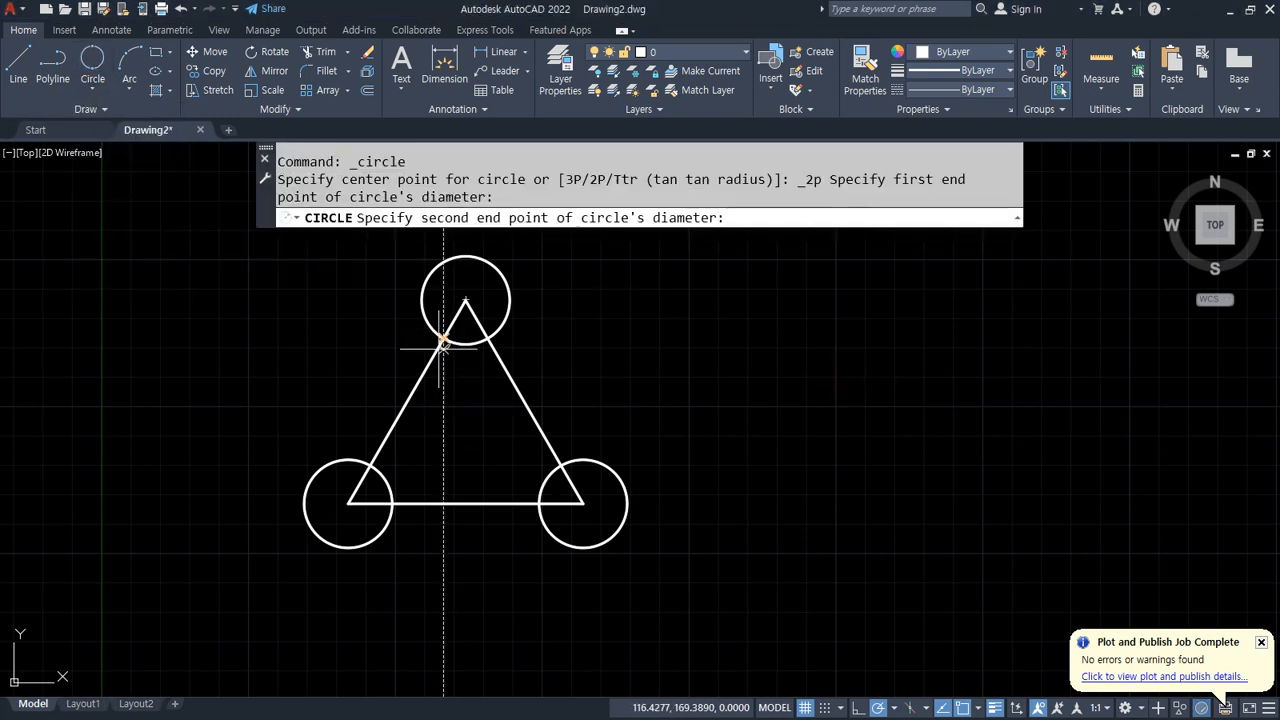
pyautogui.click(370, 464)
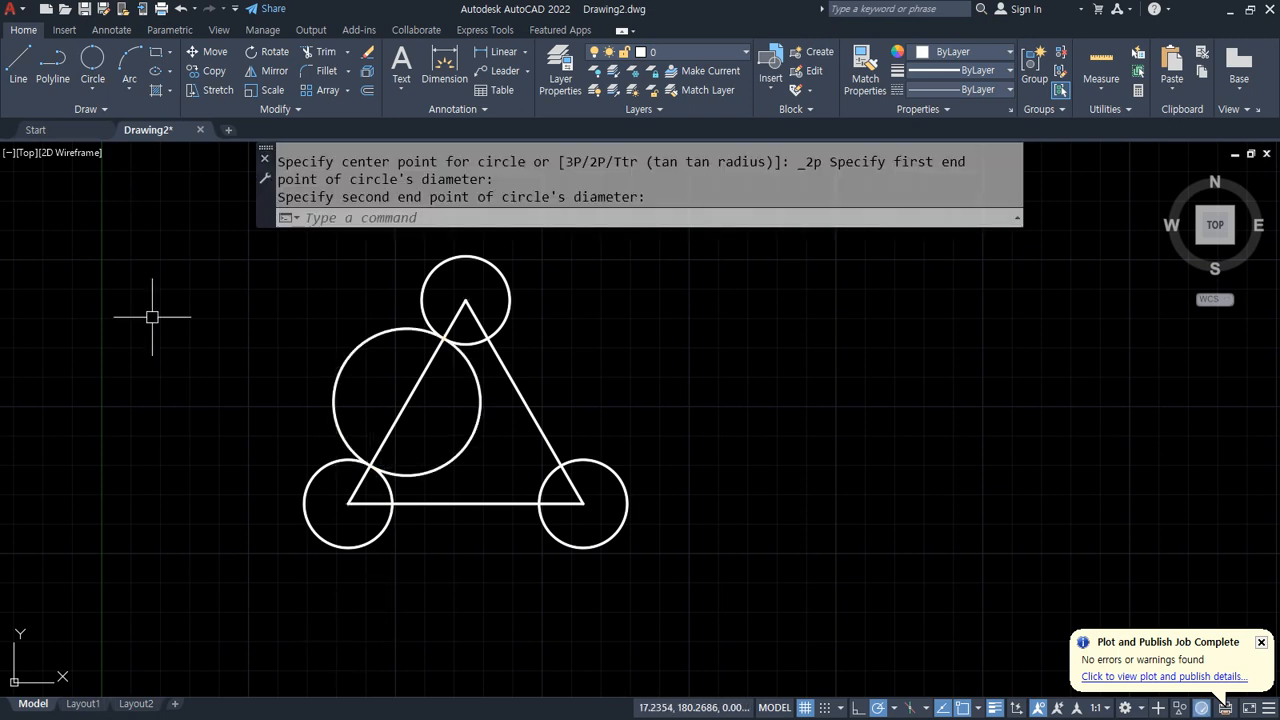
pyautogui.click(92, 62)
pyautogui.click(392, 504)
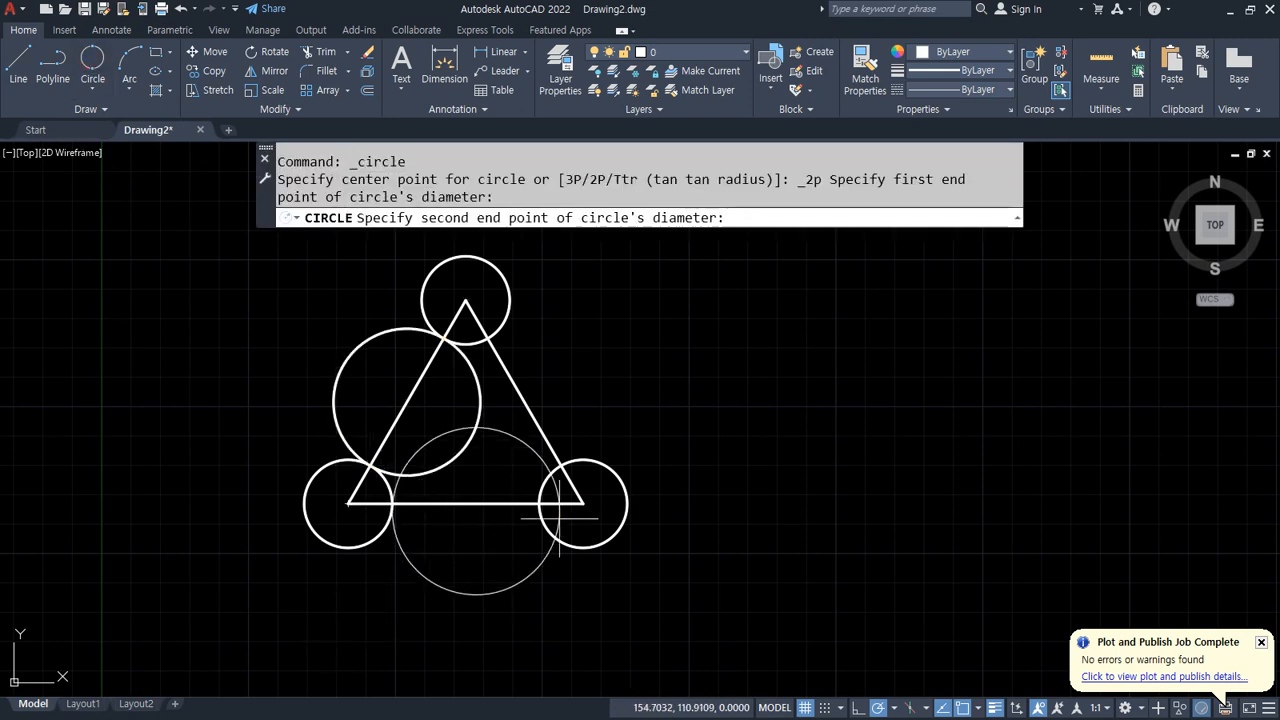
pyautogui.click(540, 504)
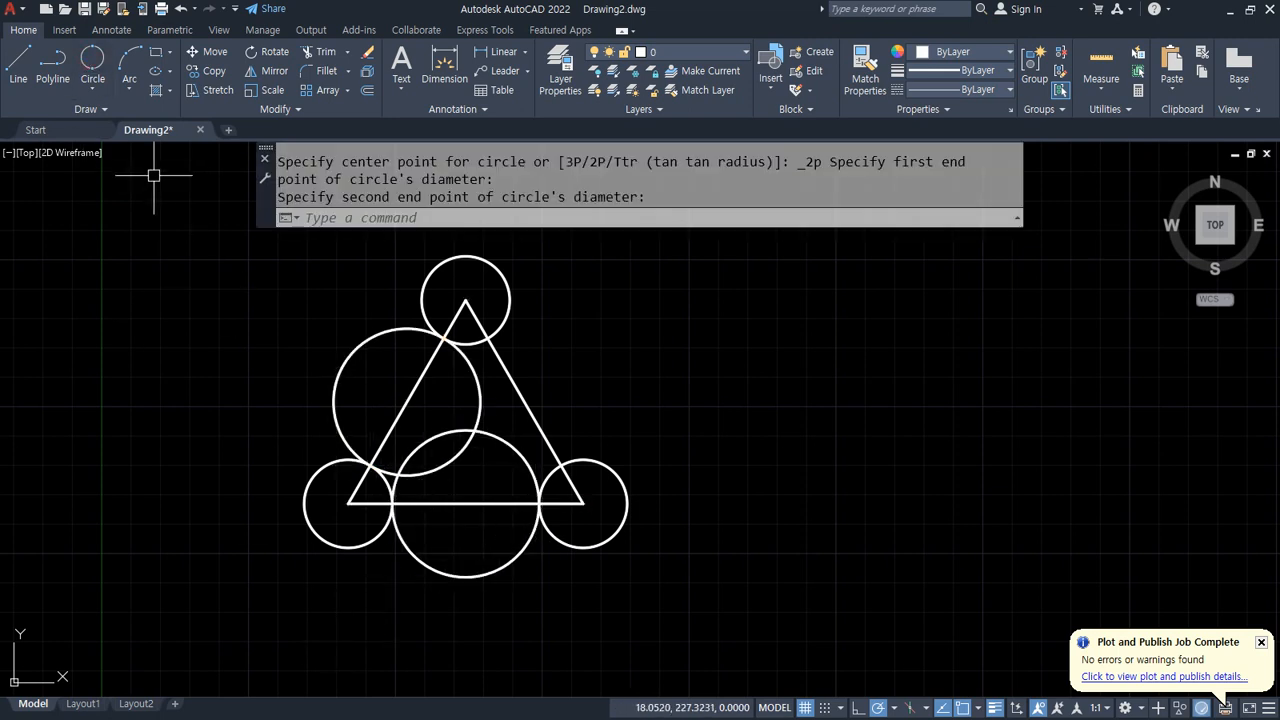
pyautogui.click(92, 62)
pyautogui.click(488, 338)
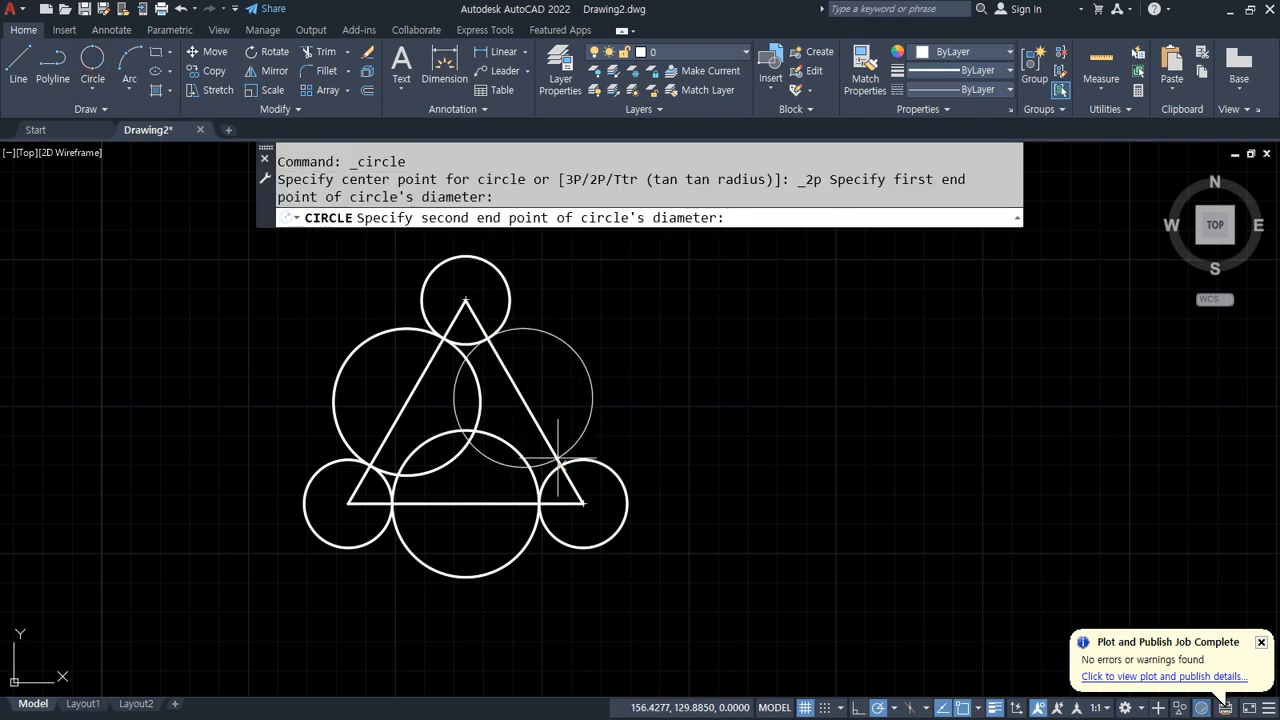
pyautogui.click(561, 466)
# Step: Draw a connected line path through the intersection points of the large circles and triangle sides inside the triangle
pyautogui.click(18, 62)
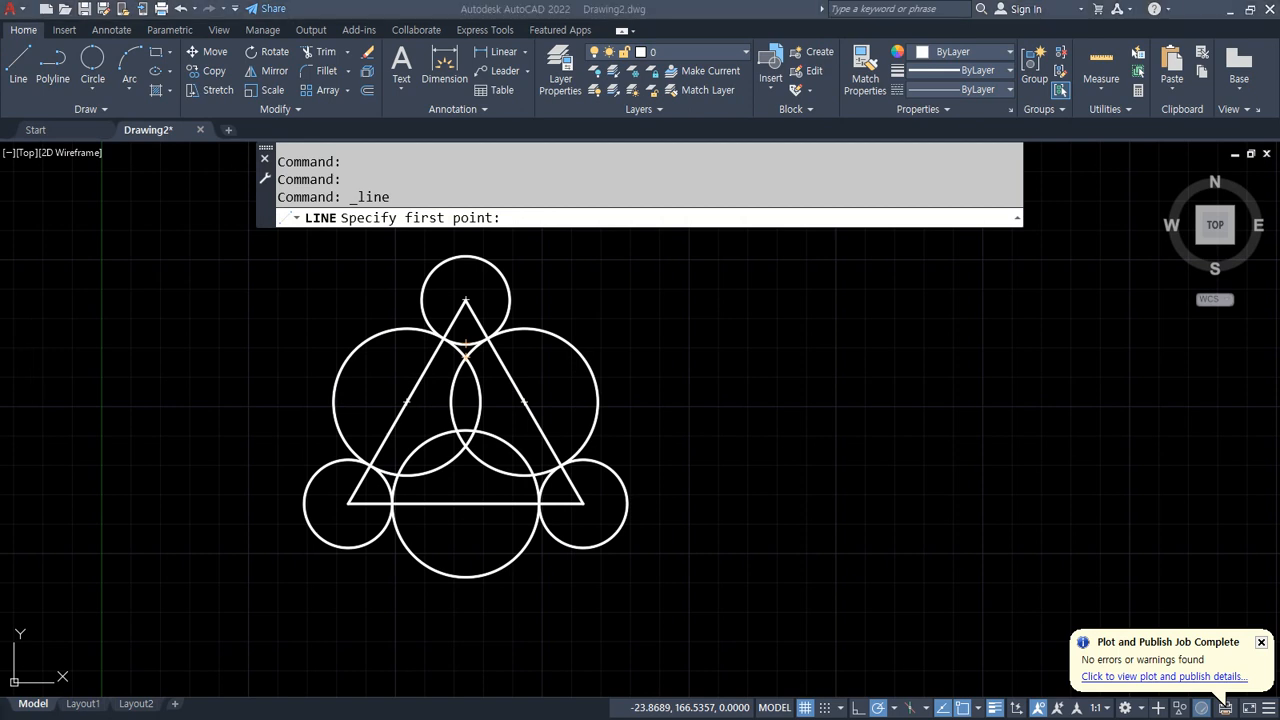
pyautogui.click(465, 358)
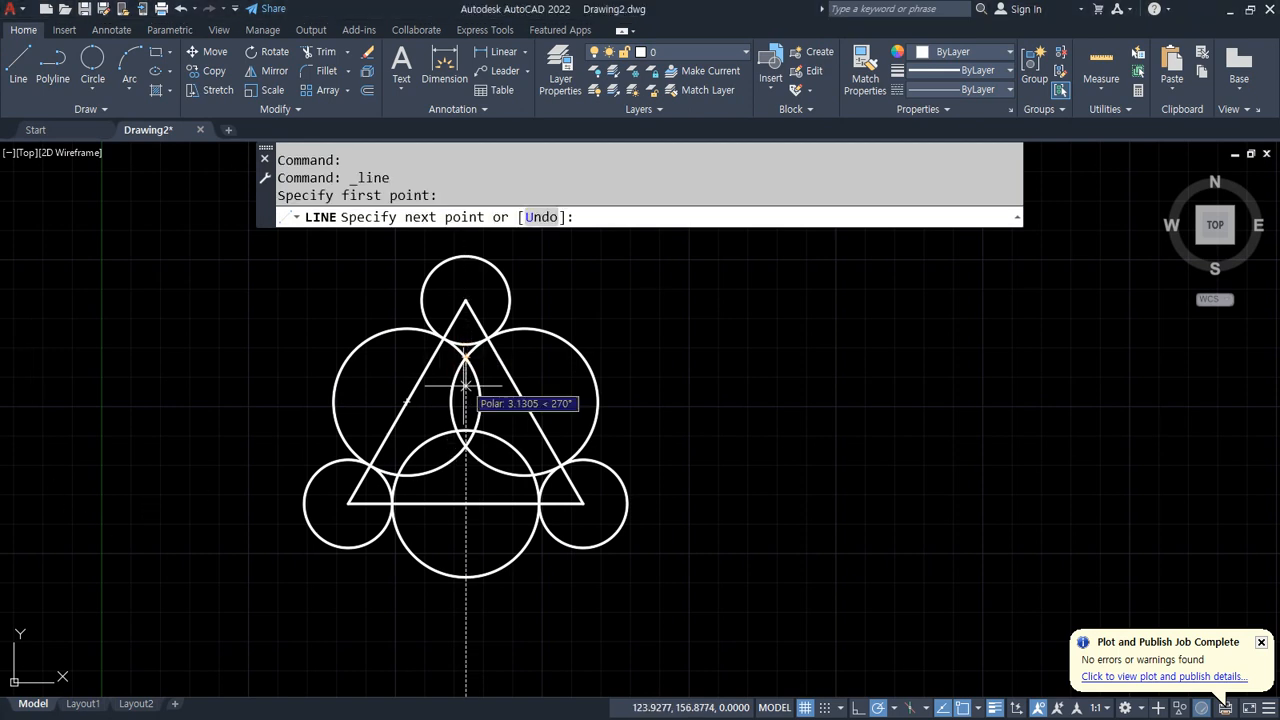
pyautogui.click(407, 402)
pyautogui.click(398, 474)
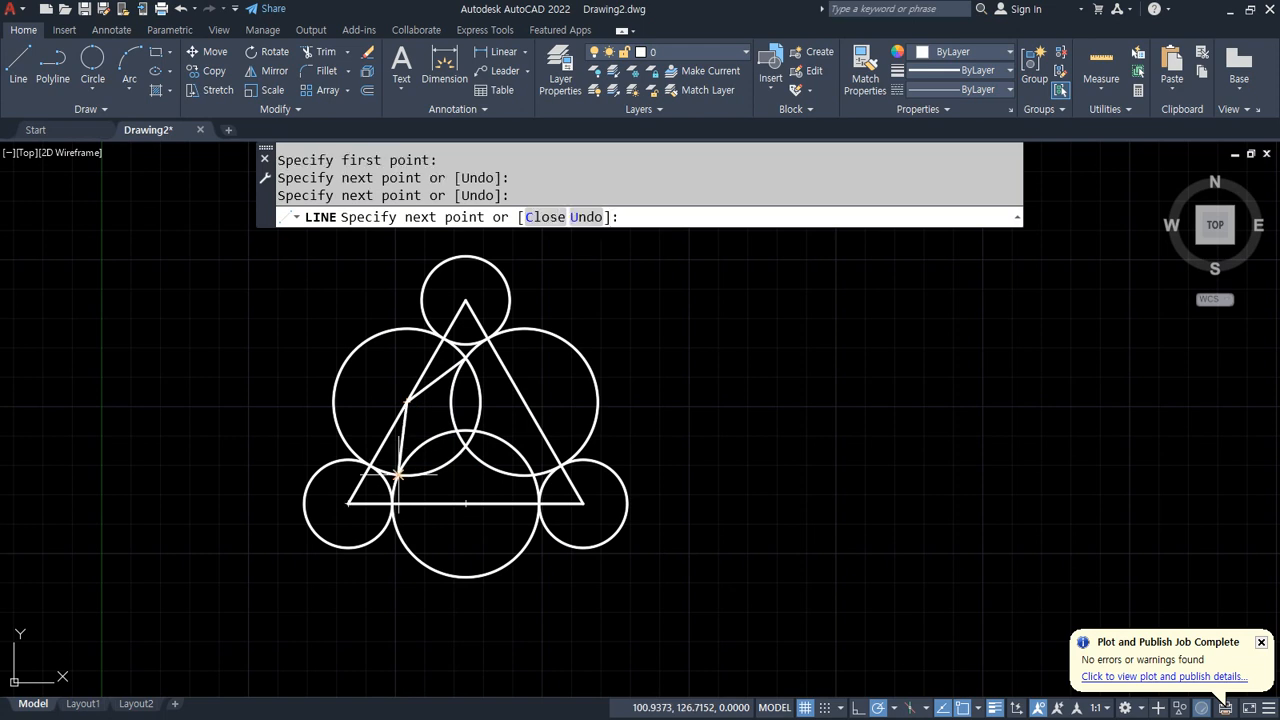
pyautogui.click(465, 502)
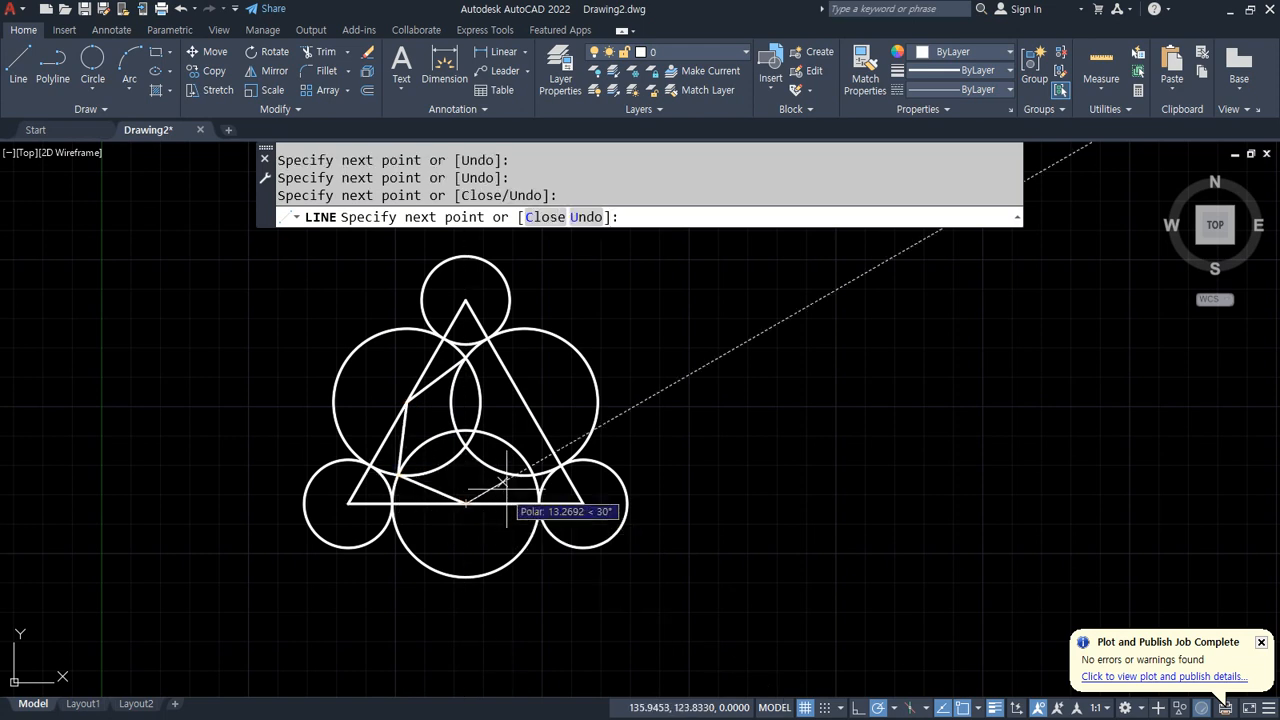
pyautogui.click(533, 475)
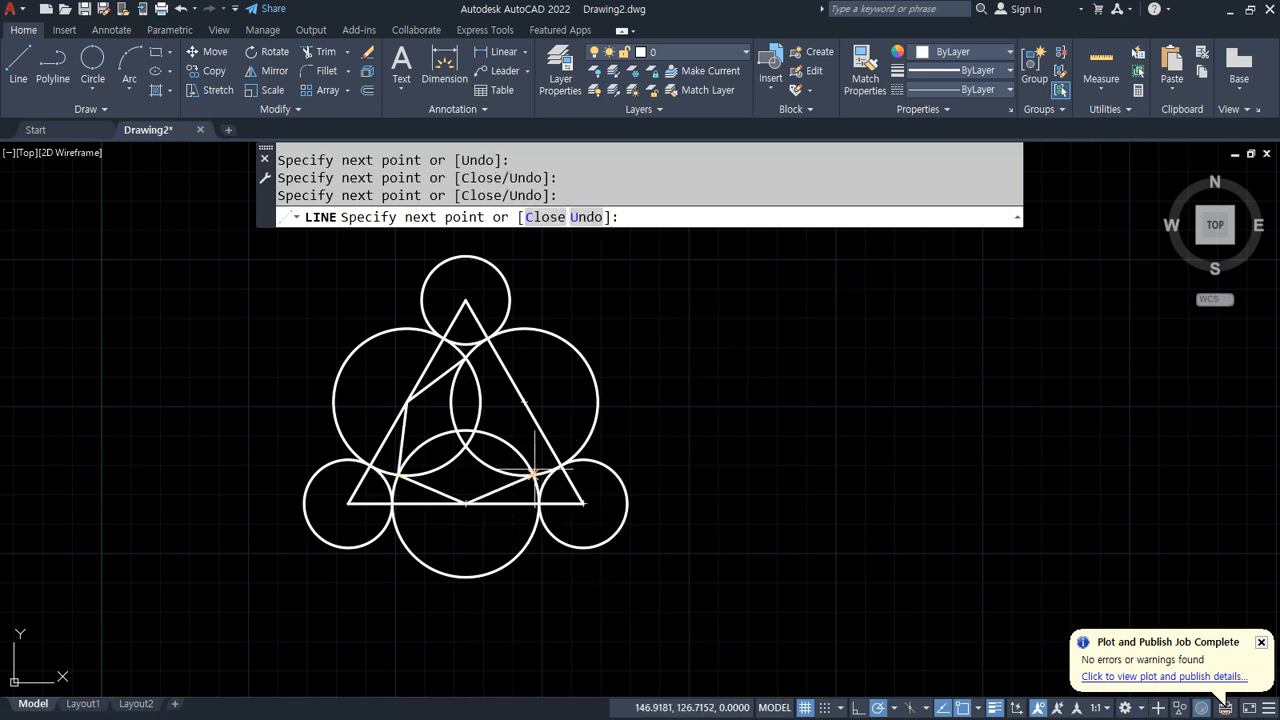
pyautogui.click(524, 402)
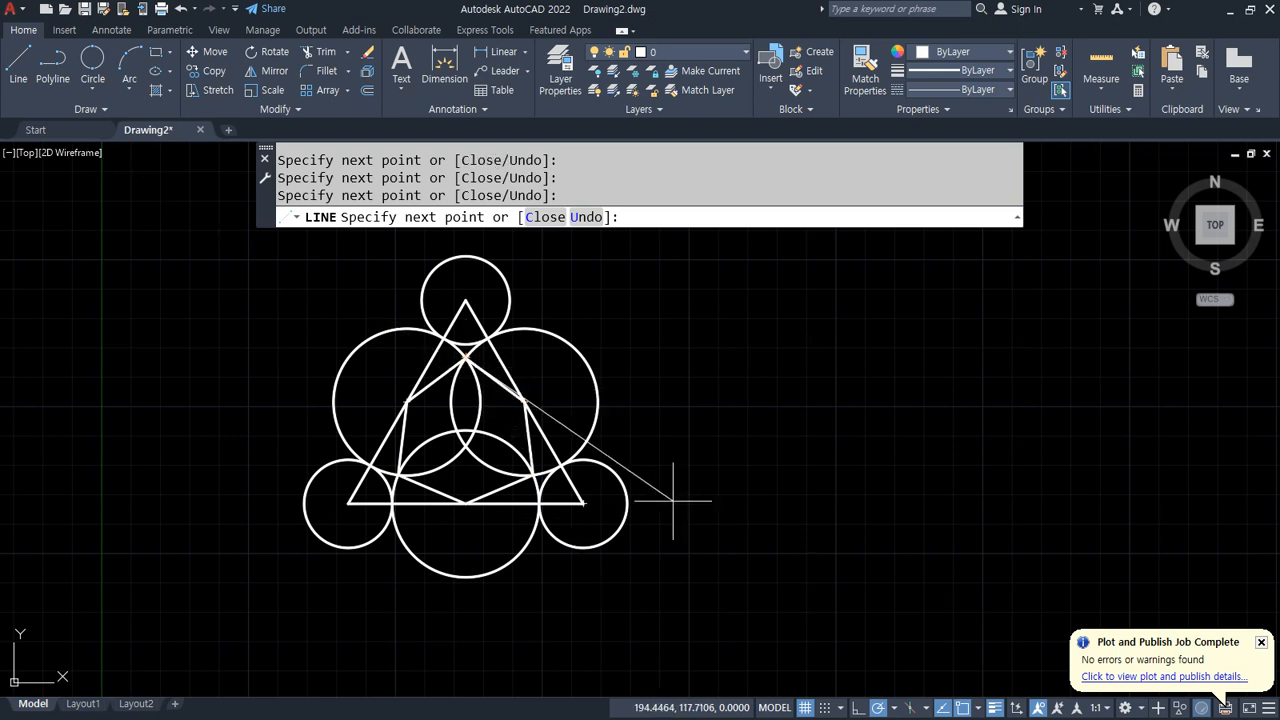
pyautogui.press('Return')
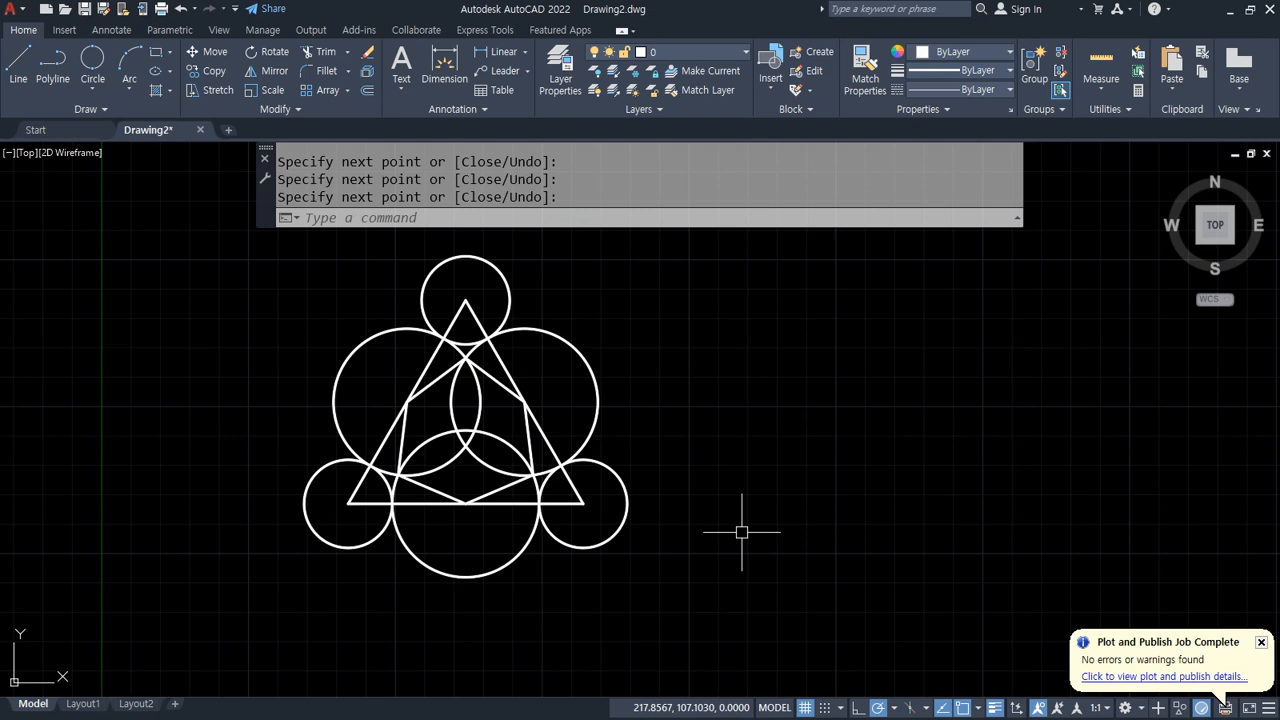
# Step: Draw a closed regular hexagon with 40-unit sides using the Line command in the empty area right of the triangle figure
pyautogui.moveTo(922, 474); pyautogui.dragTo(660, 484, button='middle')
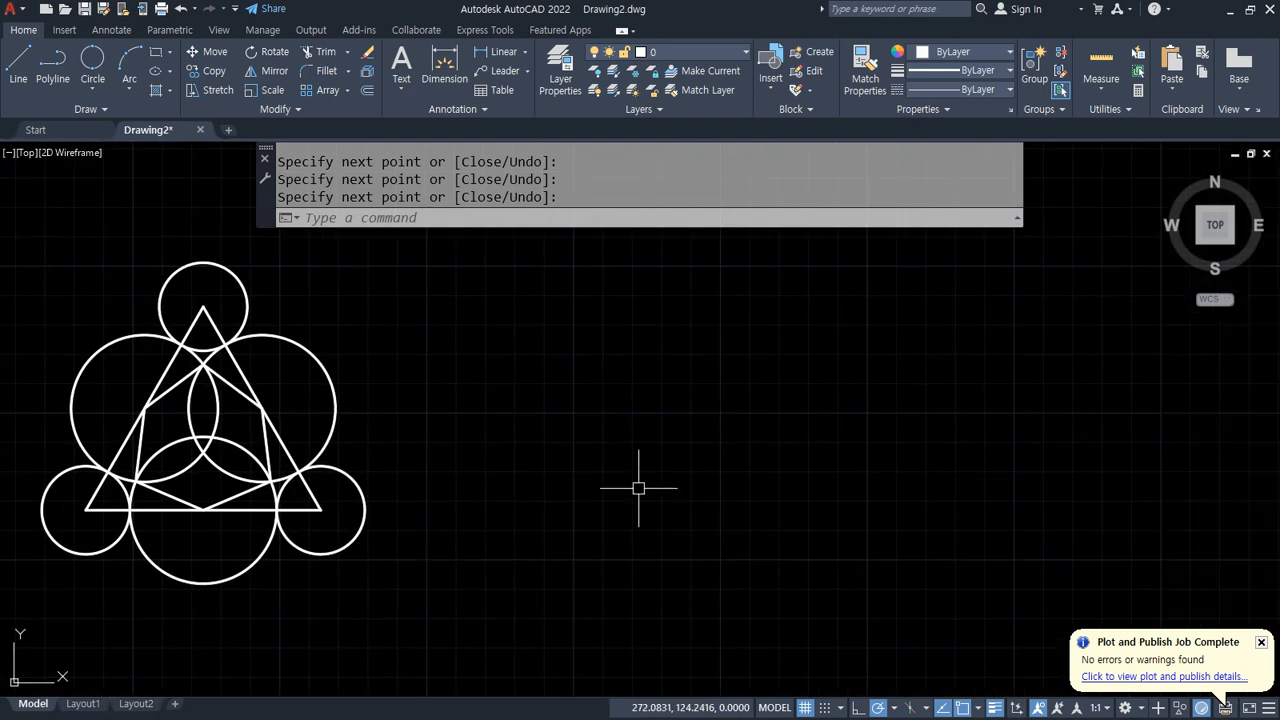
pyautogui.write('l')
pyautogui.press('Return')
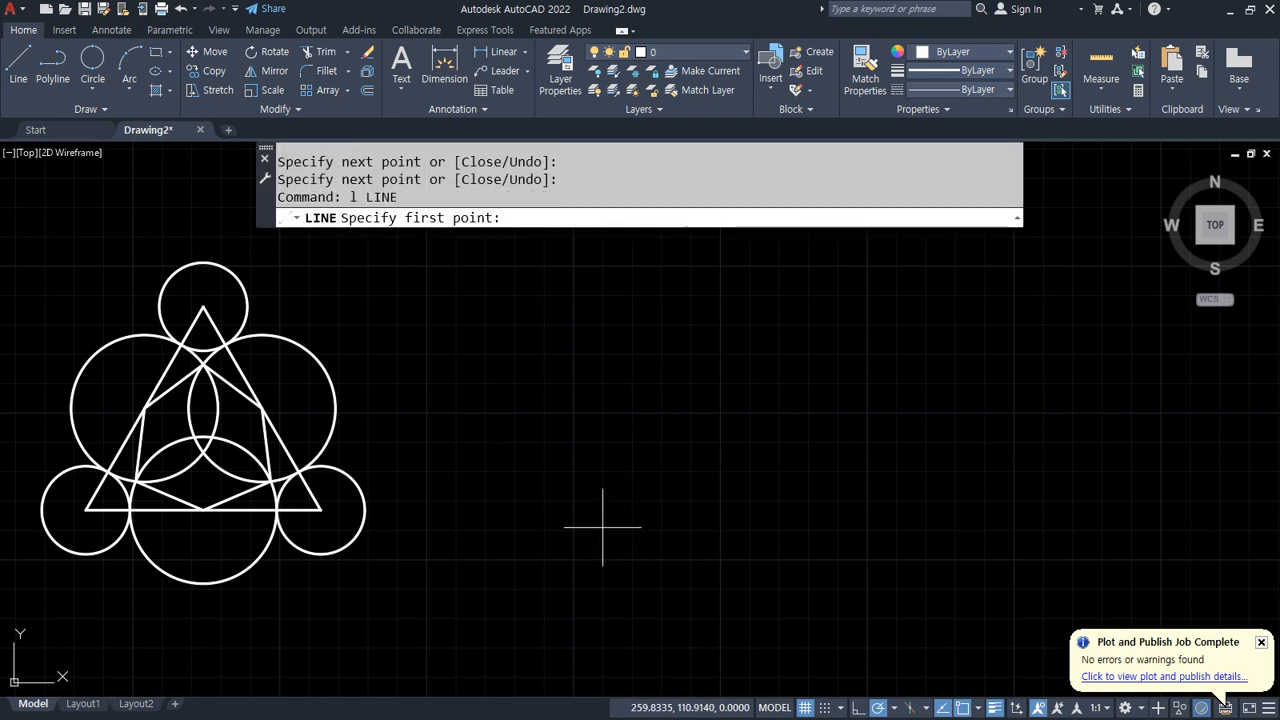
pyautogui.click(608, 519)
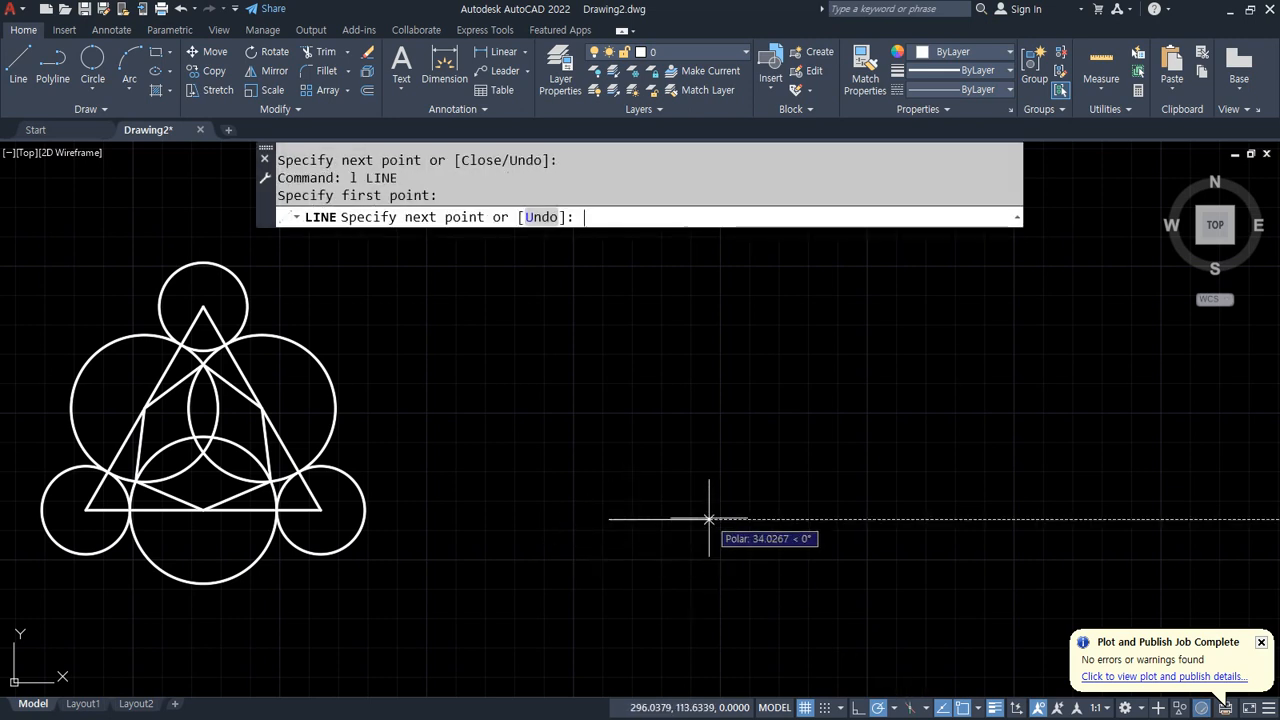
pyautogui.write('40')
pyautogui.press('Return')
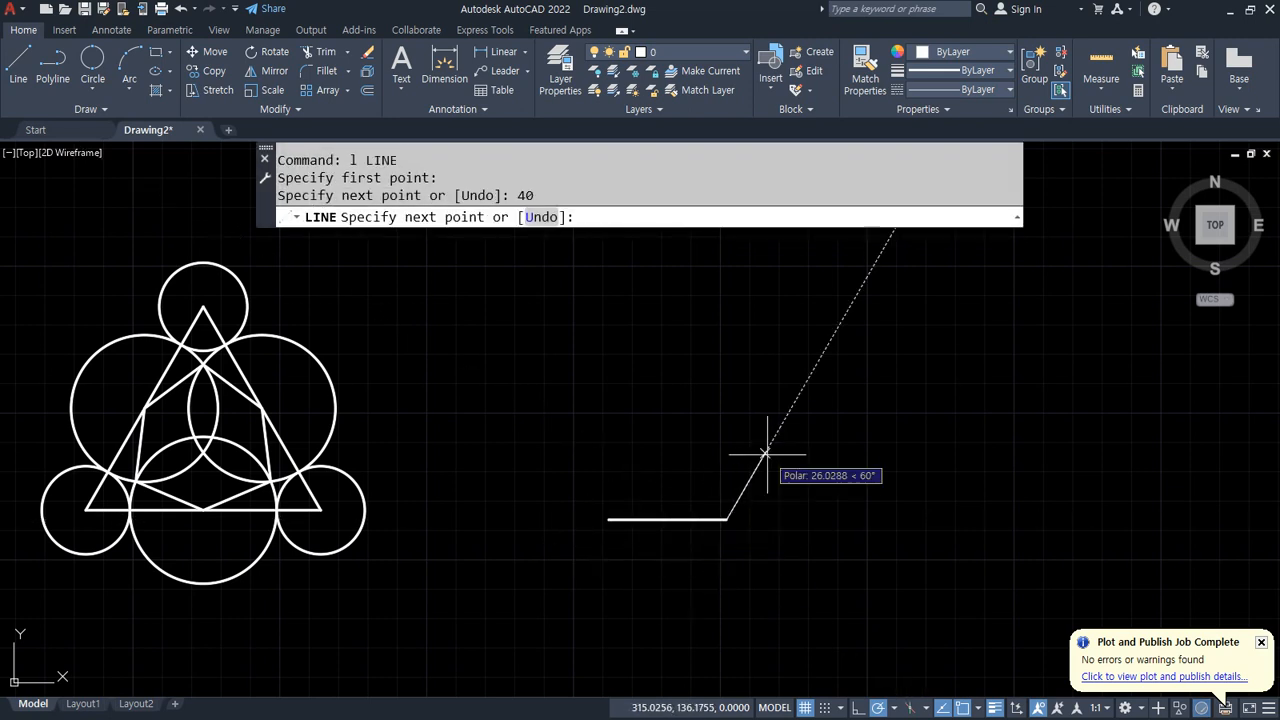
pyautogui.write('40')
pyautogui.press('Return')
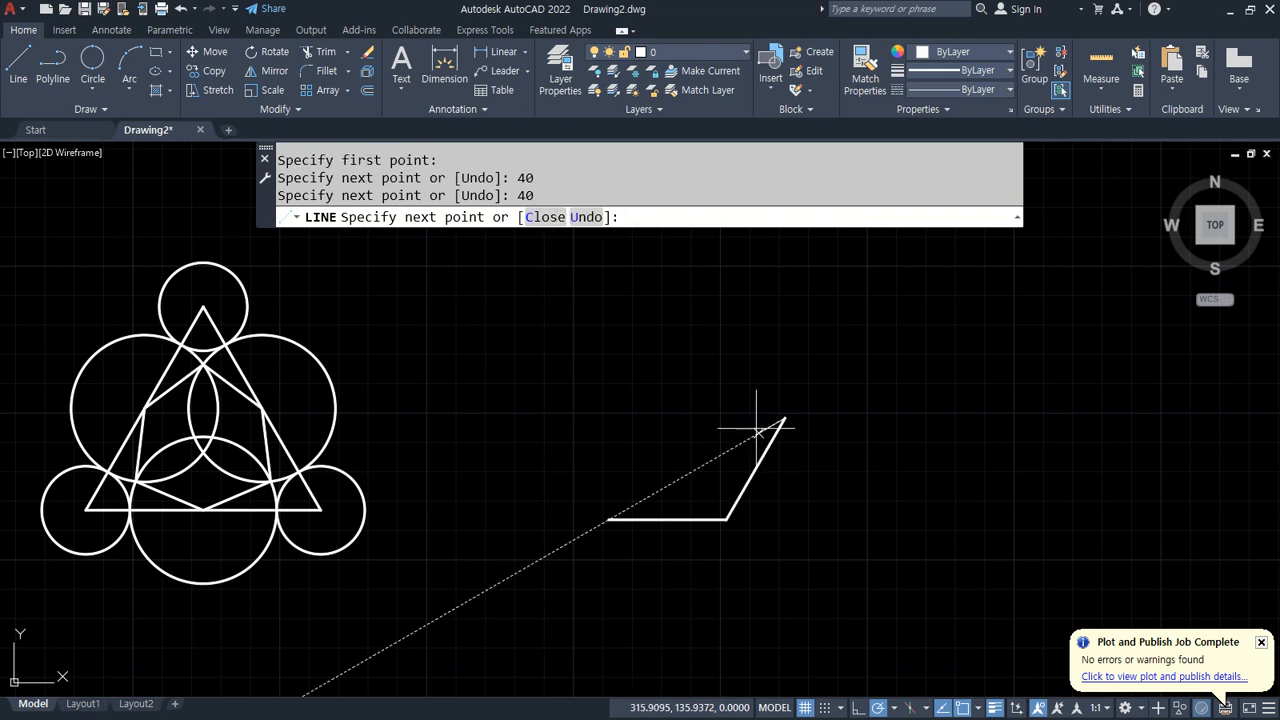
pyautogui.write('4')
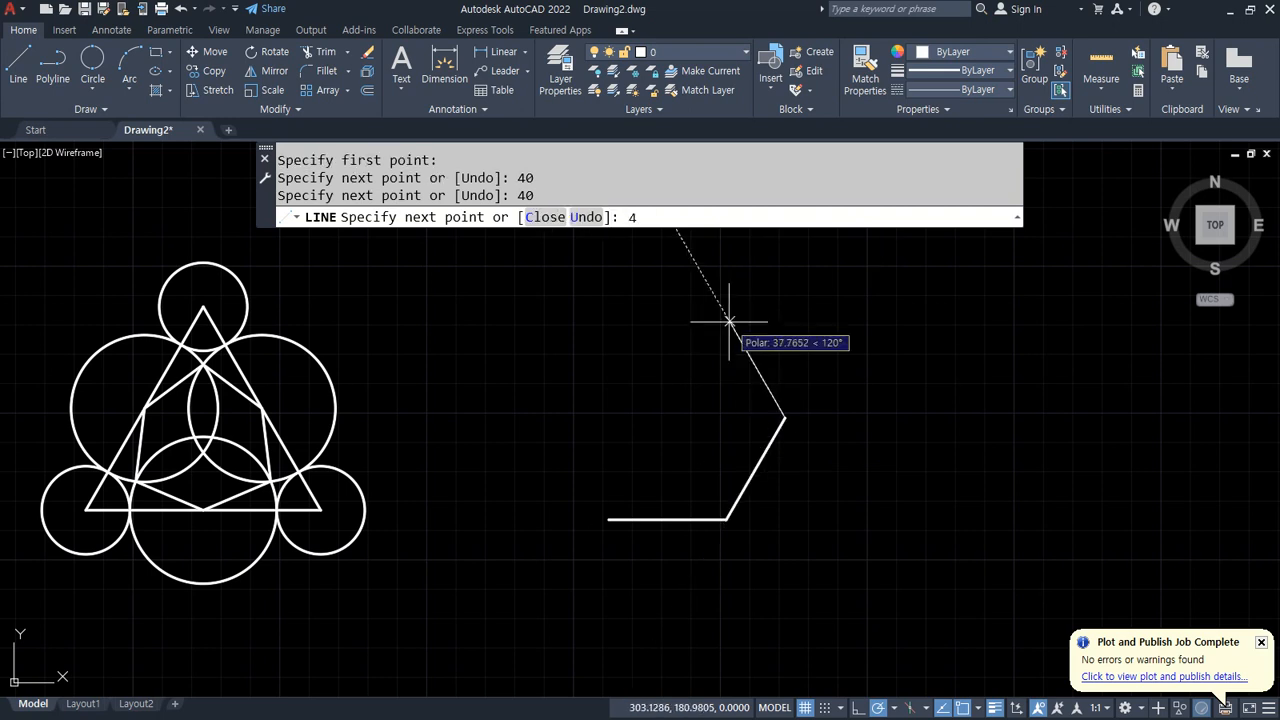
pyautogui.write('0')
pyautogui.press('Return')
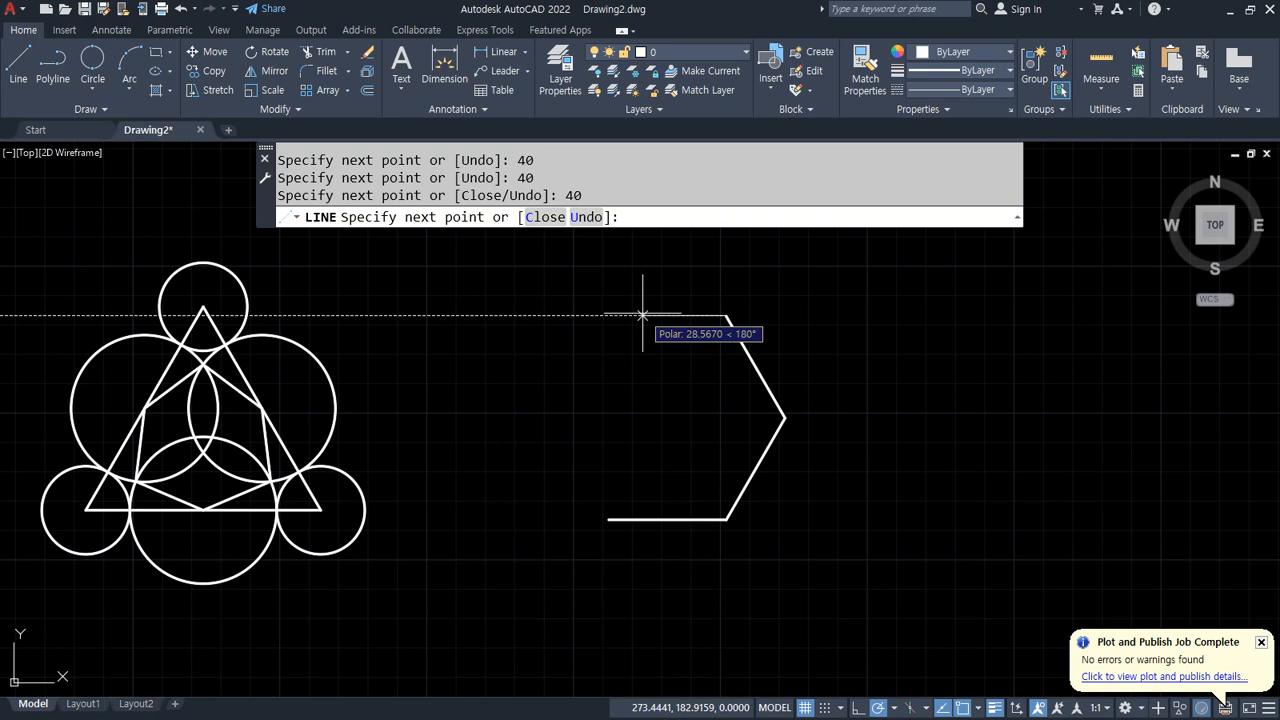
pyautogui.write('40')
pyautogui.press('Return')
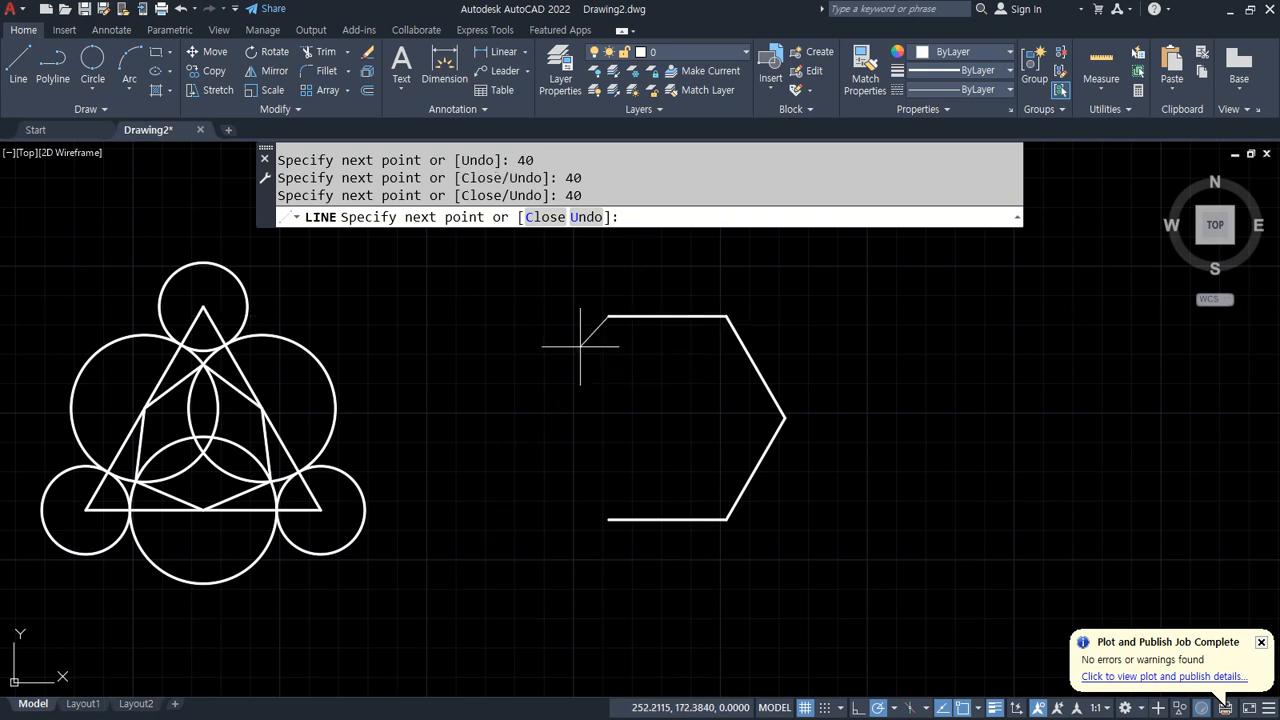
pyautogui.write('4')
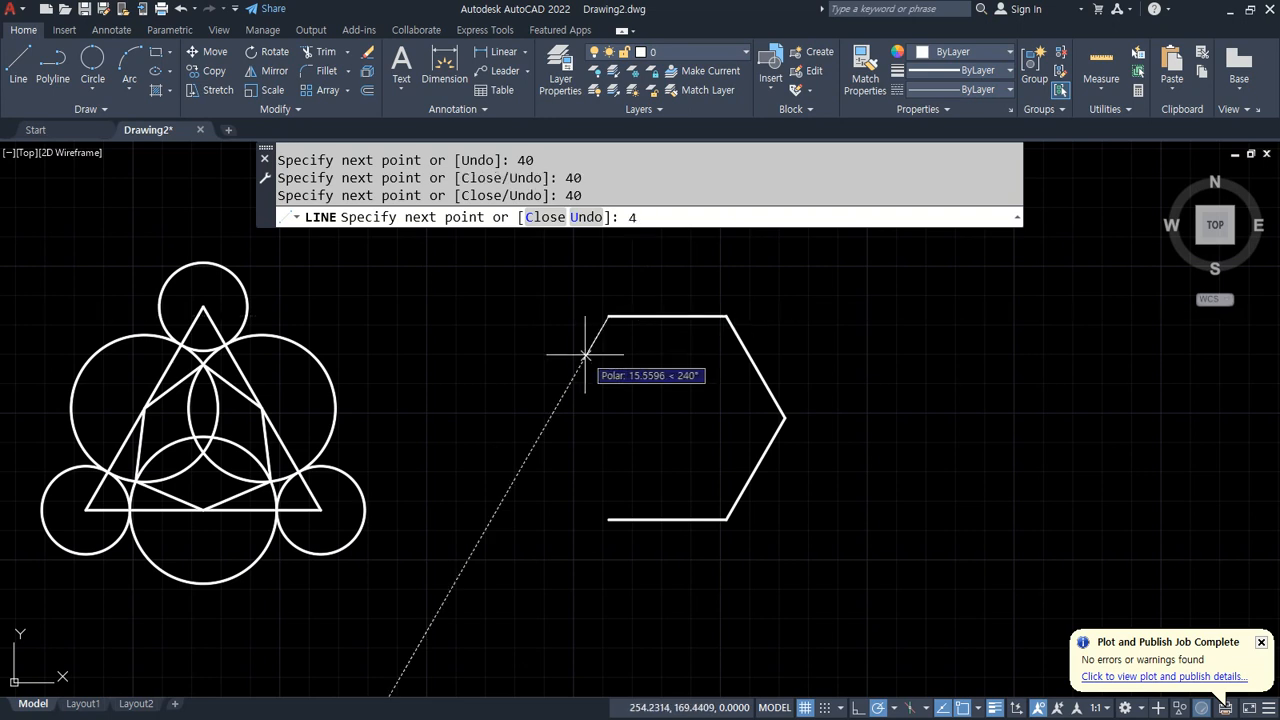
pyautogui.write('0')
pyautogui.press('Return')
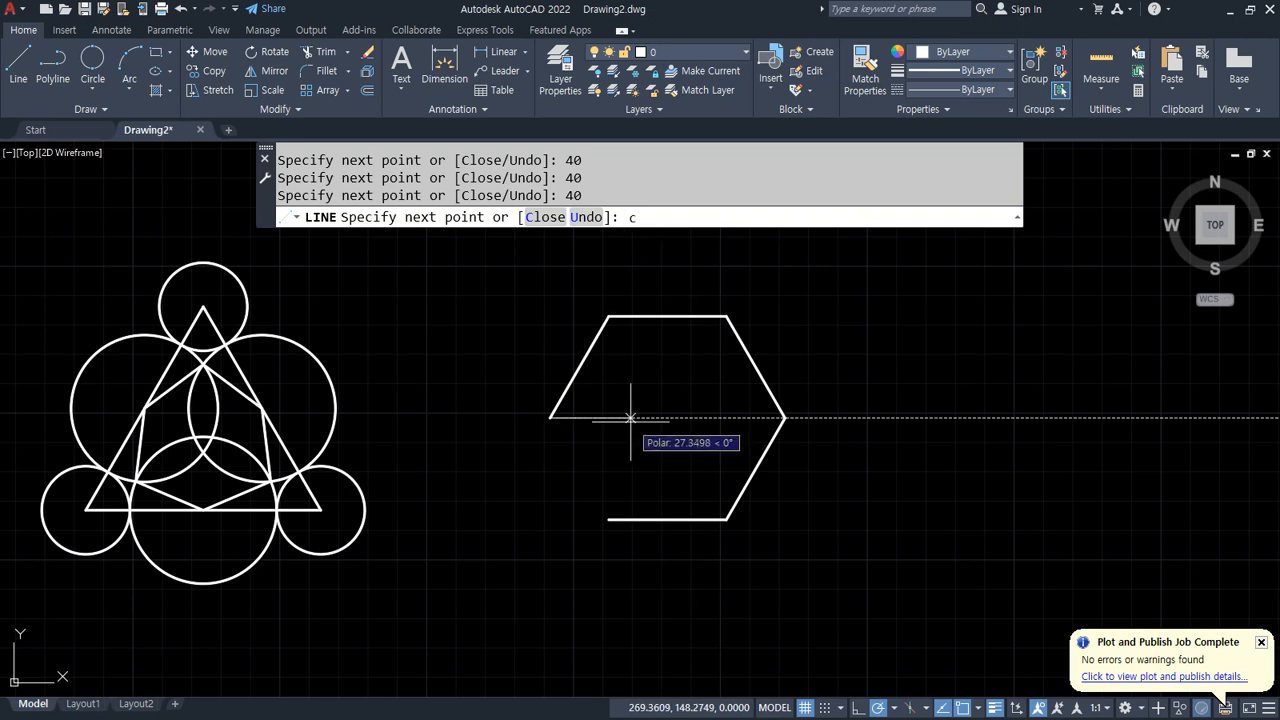
pyautogui.write('c')
pyautogui.press('Return')
# Step: Draw three lines connecting opposite vertices of the hexagon through its centre
pyautogui.write('l')
pyautogui.press('Return')
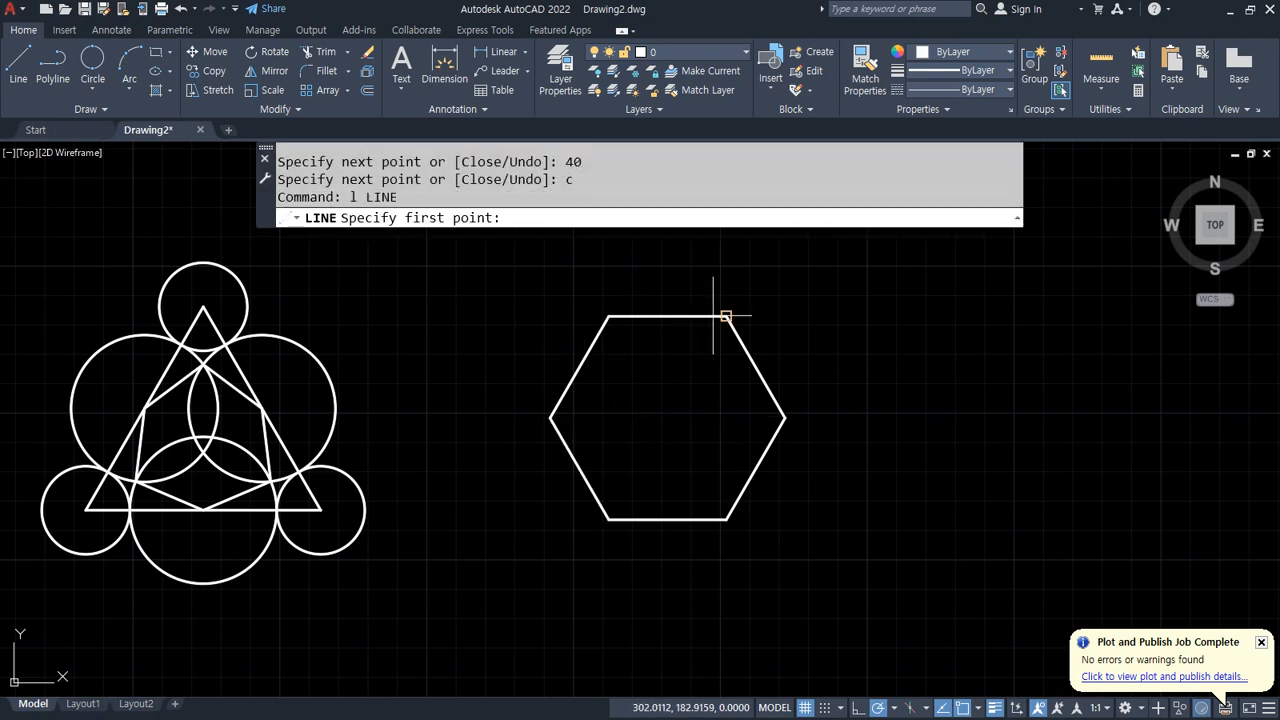
pyautogui.click(727, 318)
pyautogui.click(609, 519)
pyautogui.press('Return')
pyautogui.press('Return')
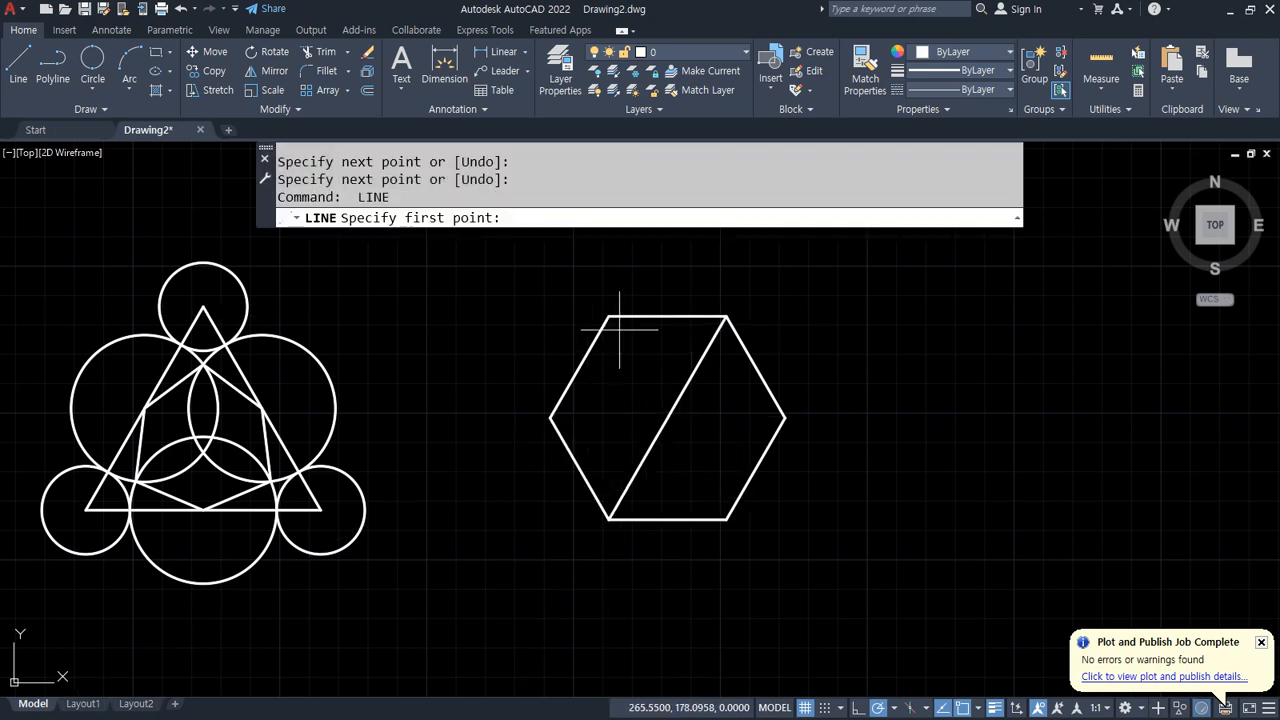
pyautogui.click(609, 316)
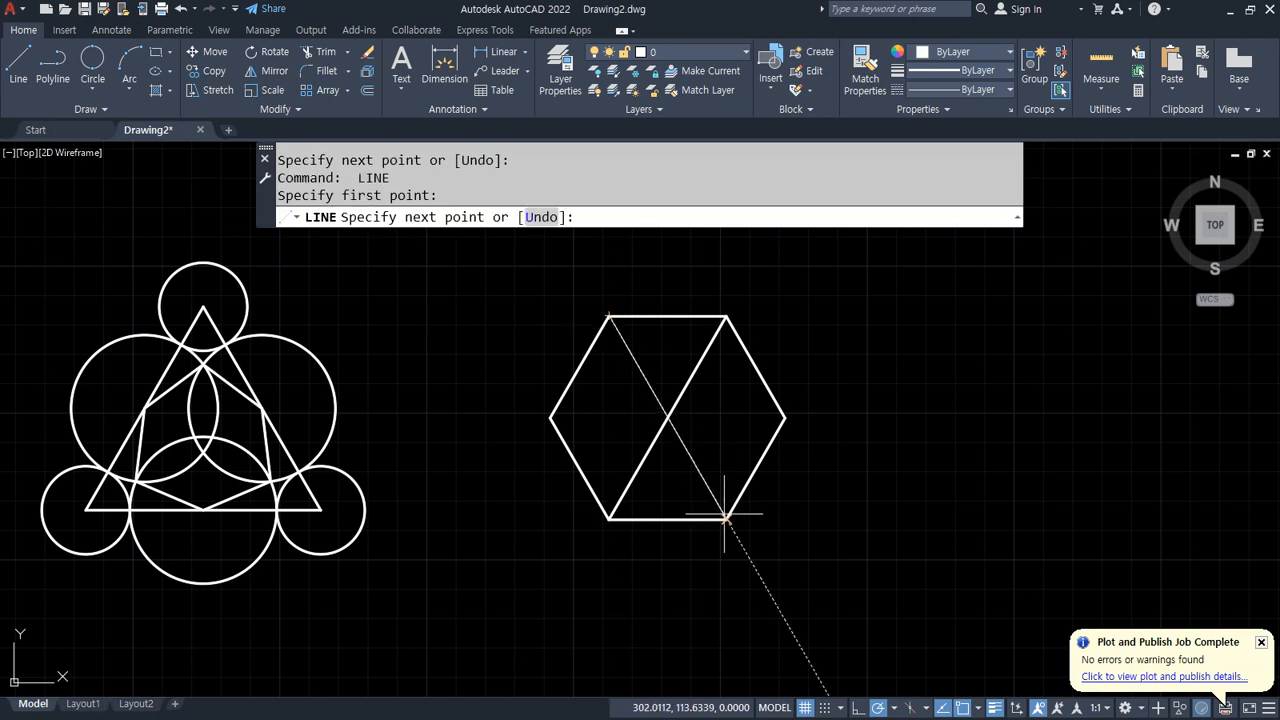
pyautogui.click(727, 519)
pyautogui.press('Return')
pyautogui.press('Return')
pyautogui.click(785, 417)
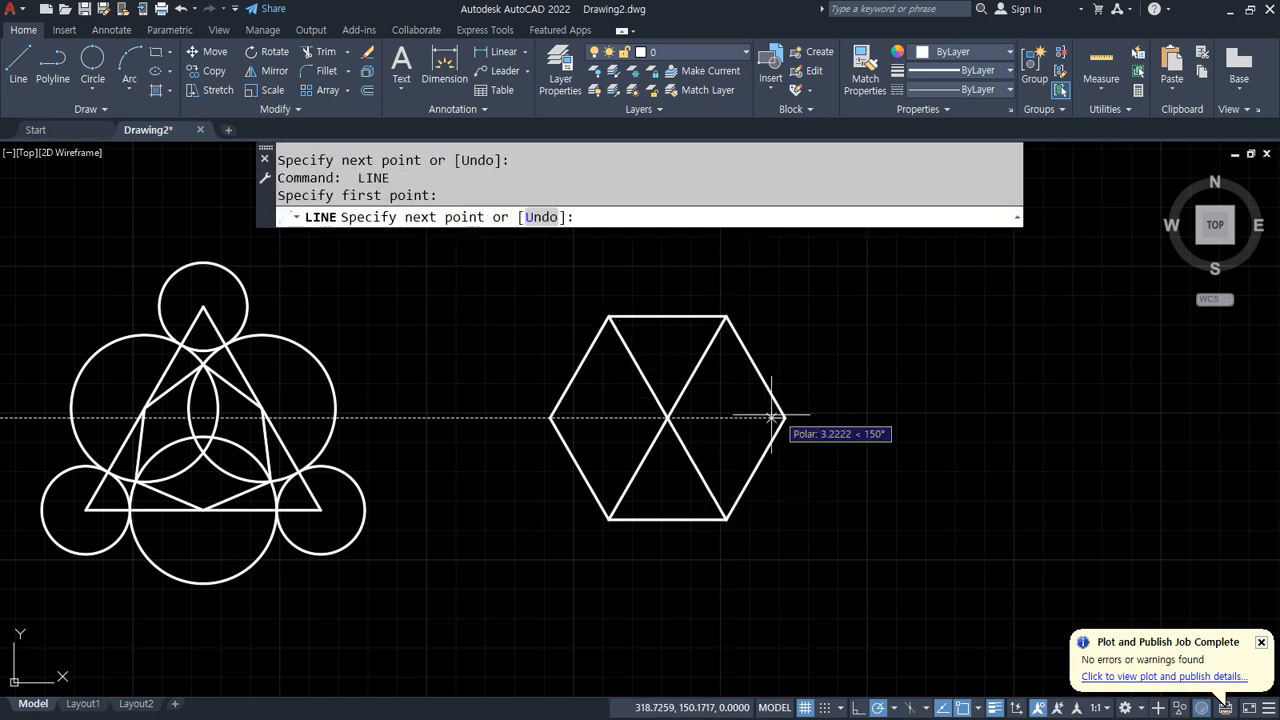
pyautogui.click(551, 418)
pyautogui.press('Return')
# Step: Draw an R15 circle centred at the hexagon's centre
pyautogui.write('c')
pyautogui.press('Return')
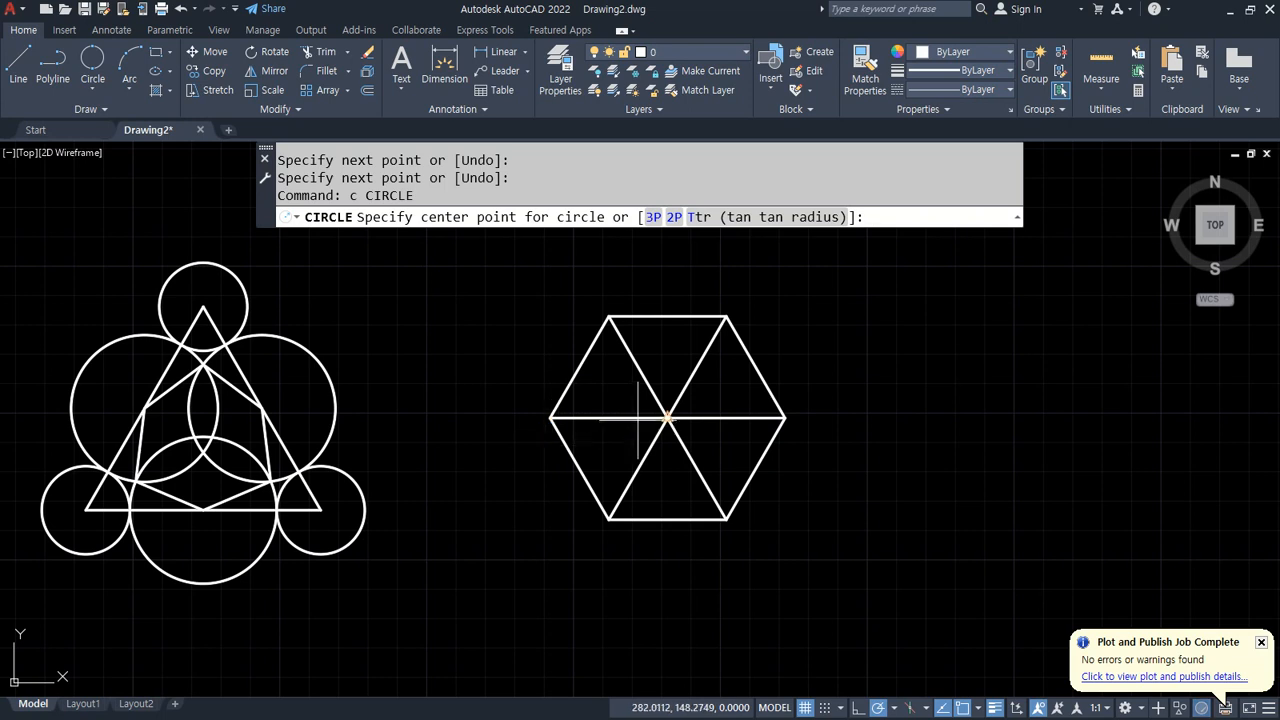
pyautogui.click(667, 417)
pyautogui.write('15')
pyautogui.press('Return')
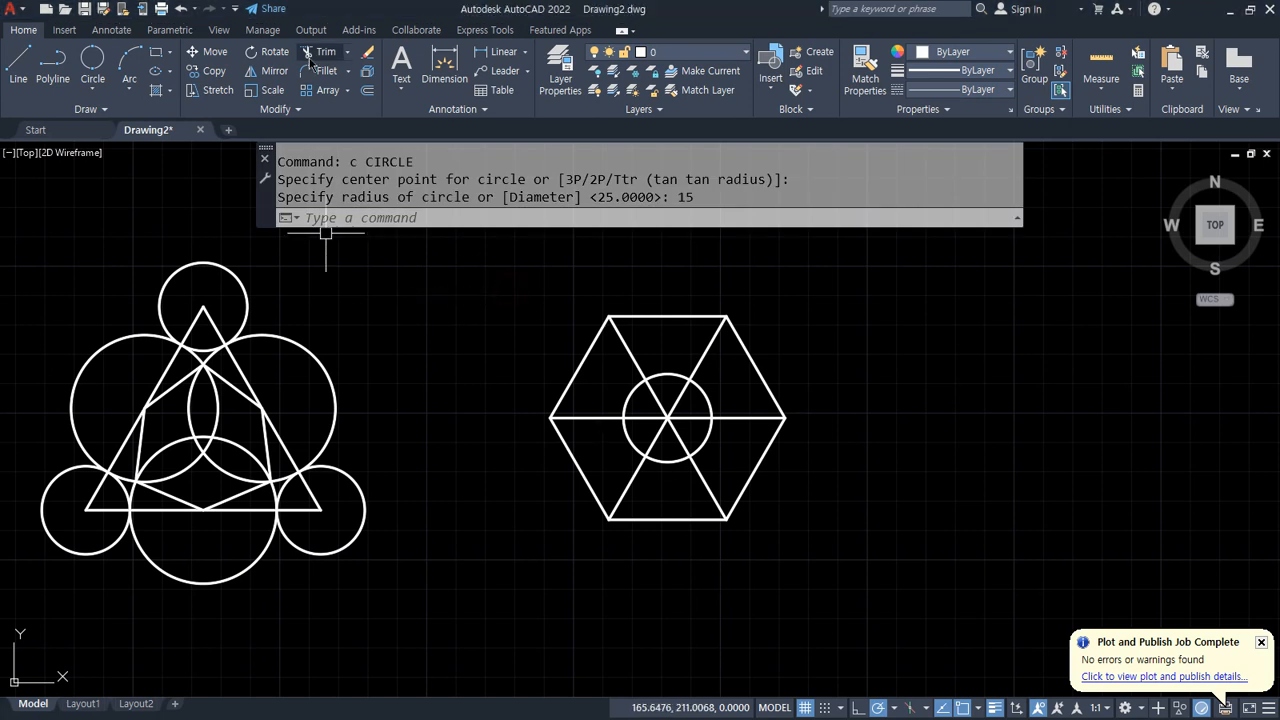
# Step: Draw six 2-Point circles, each spanning from the centre circle's intersection with a diagonal to the matching hexagon vertex
pyautogui.click(92, 62)
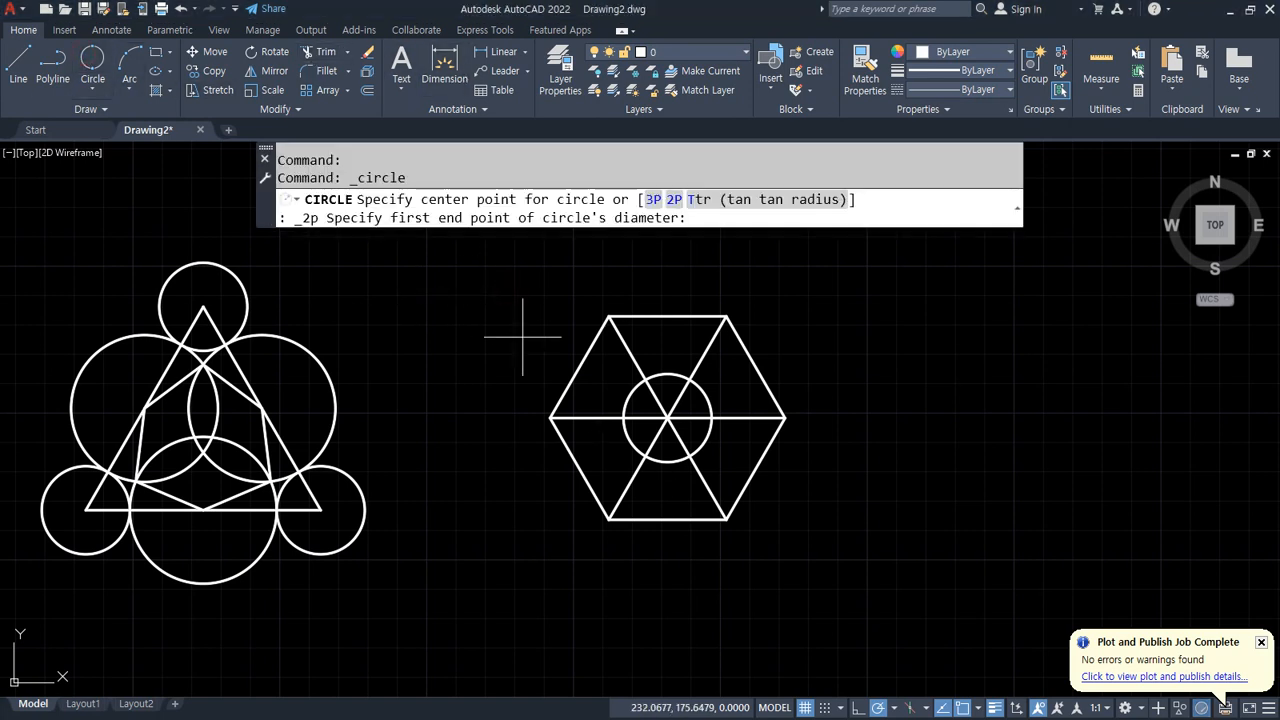
pyautogui.click(645, 379)
pyautogui.click(608, 316)
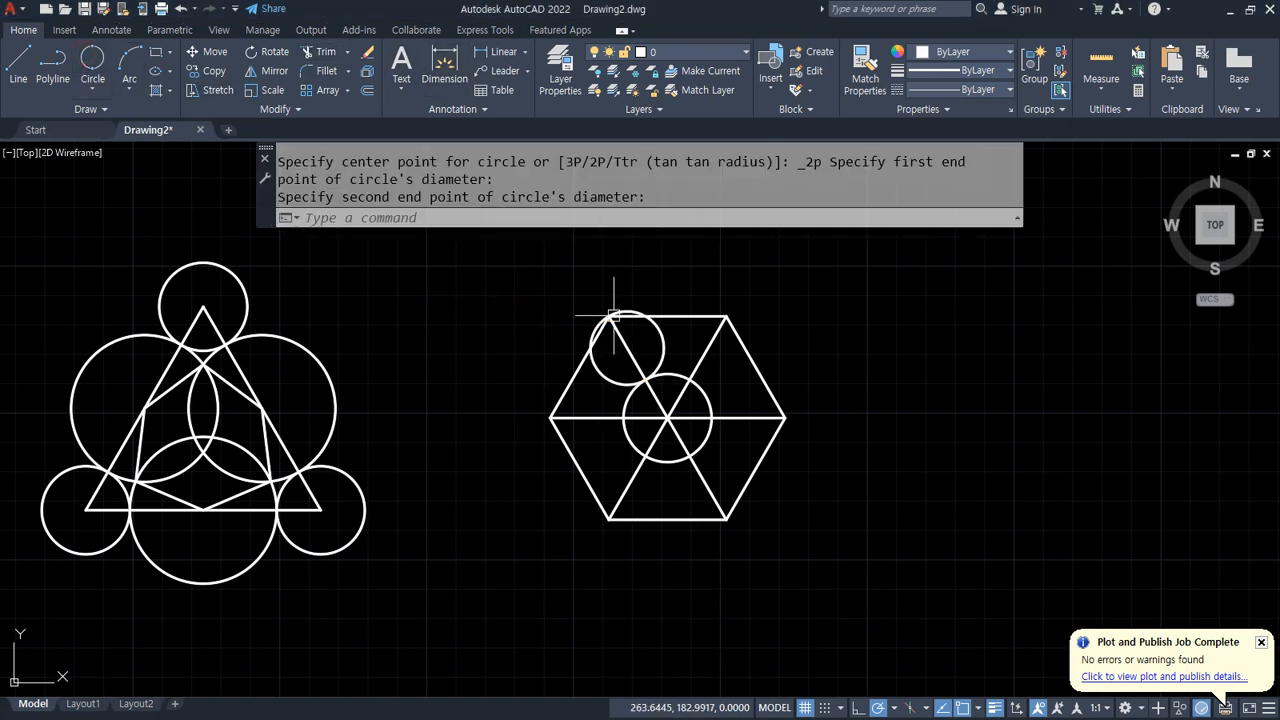
pyautogui.click(92, 62)
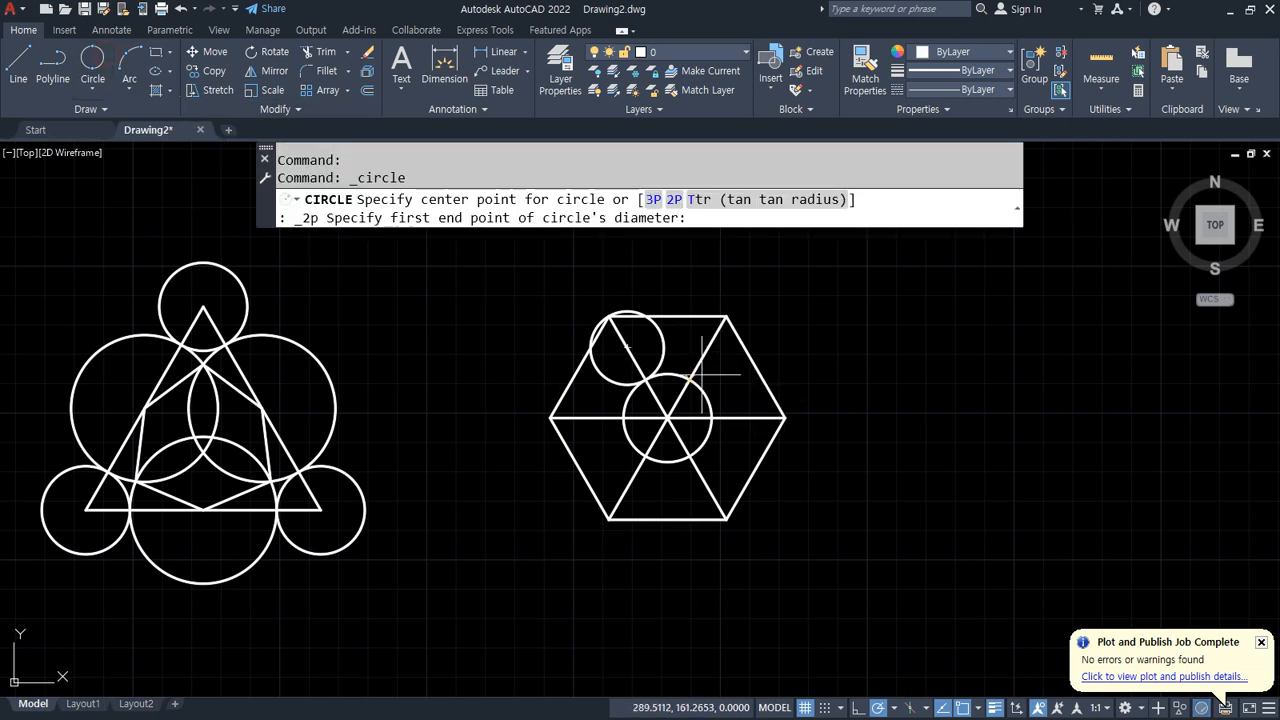
pyautogui.click(690, 379)
pyautogui.click(727, 316)
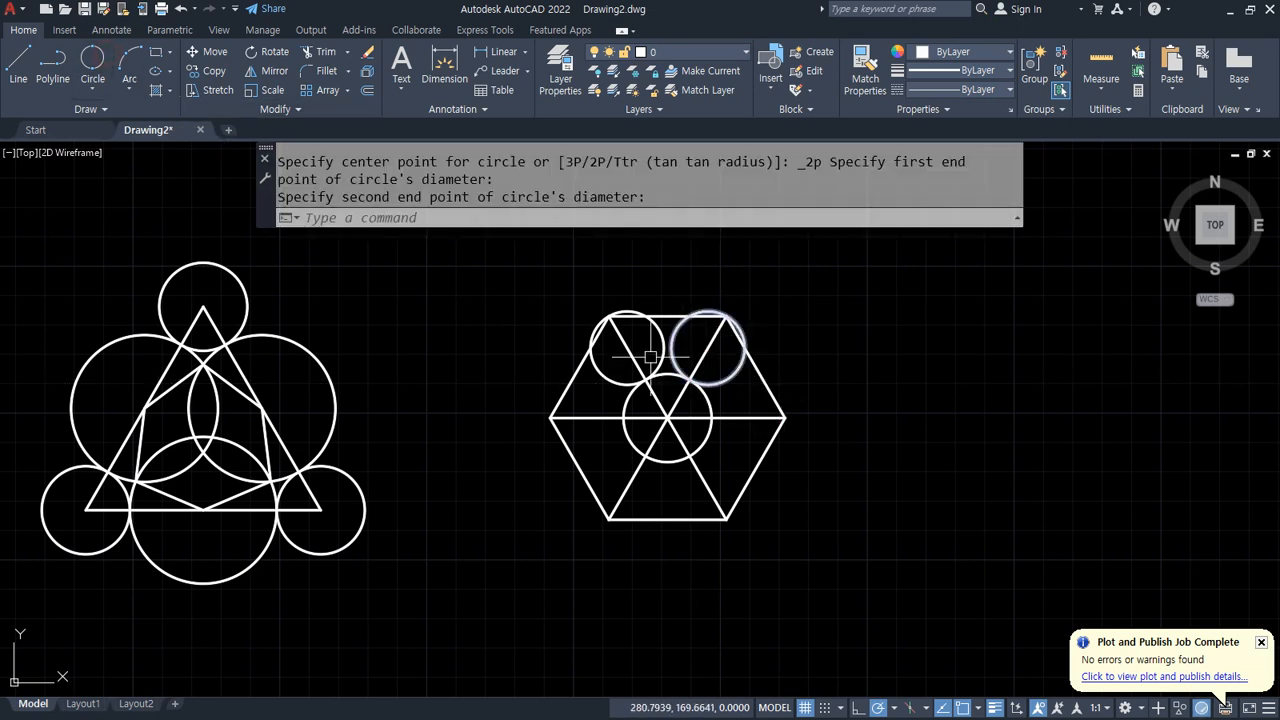
pyautogui.click(98, 64)
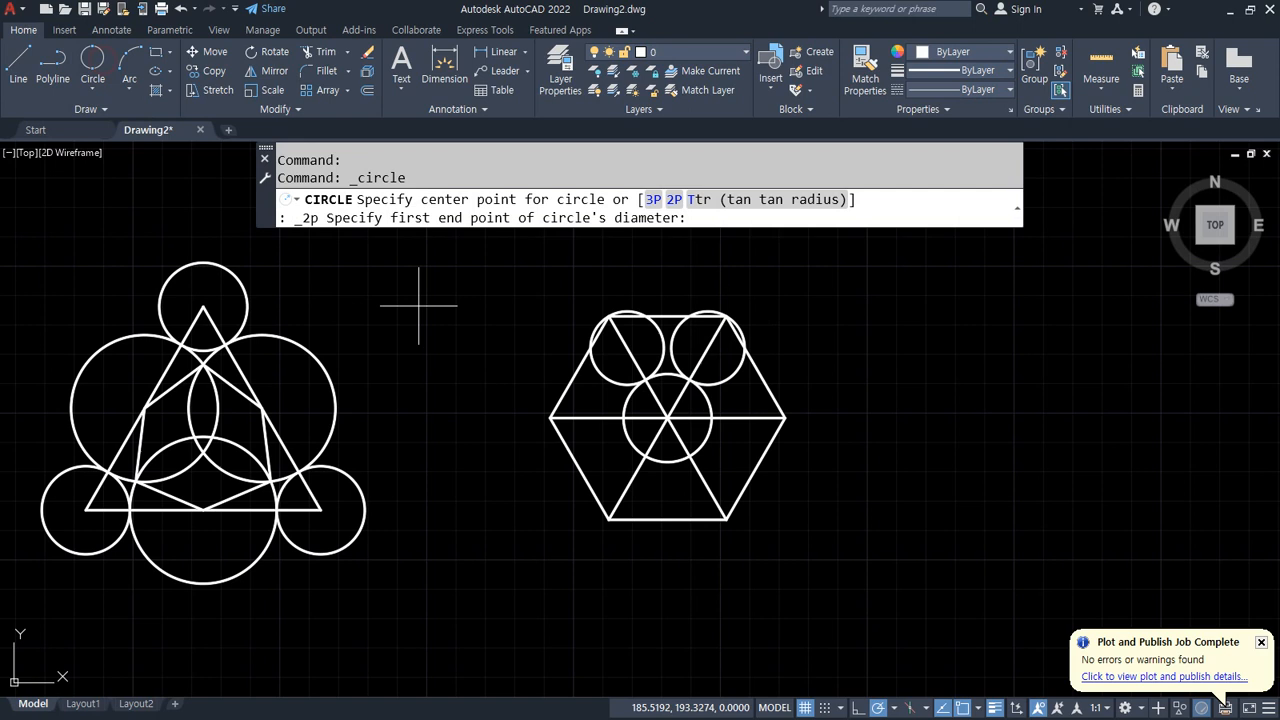
pyautogui.click(712, 418)
pyautogui.click(785, 418)
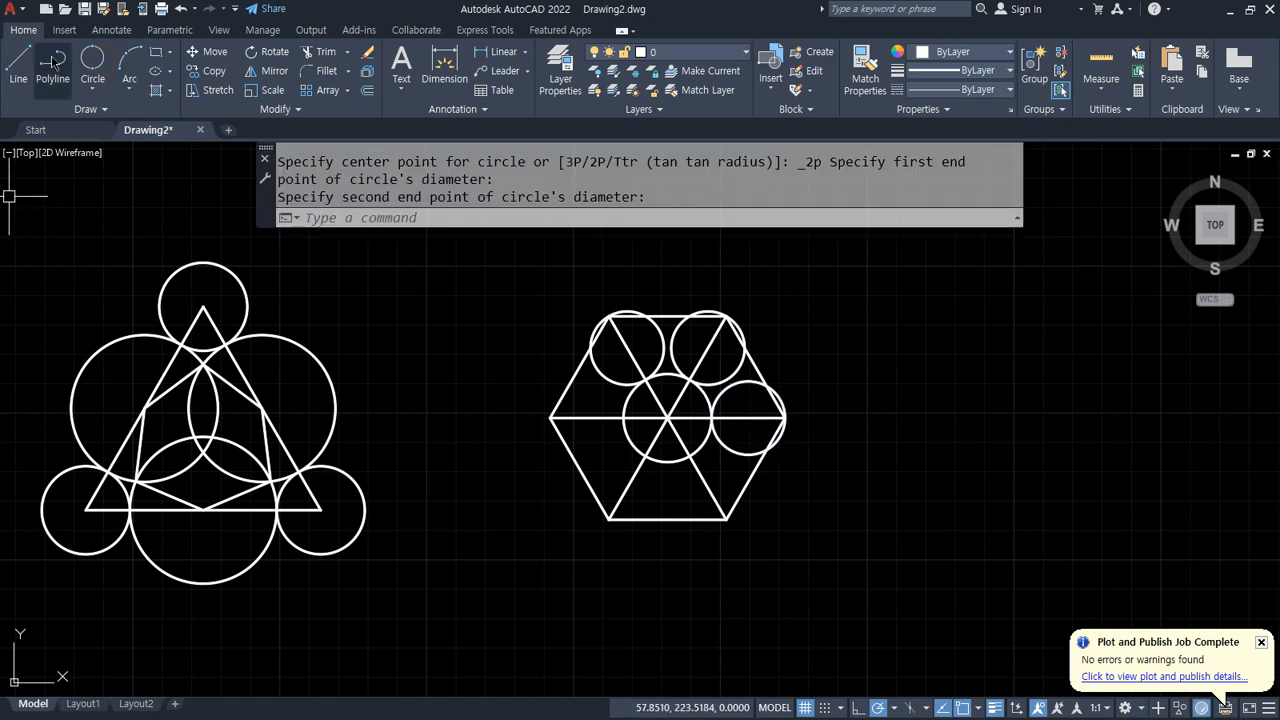
pyautogui.click(92, 62)
pyautogui.click(690, 456)
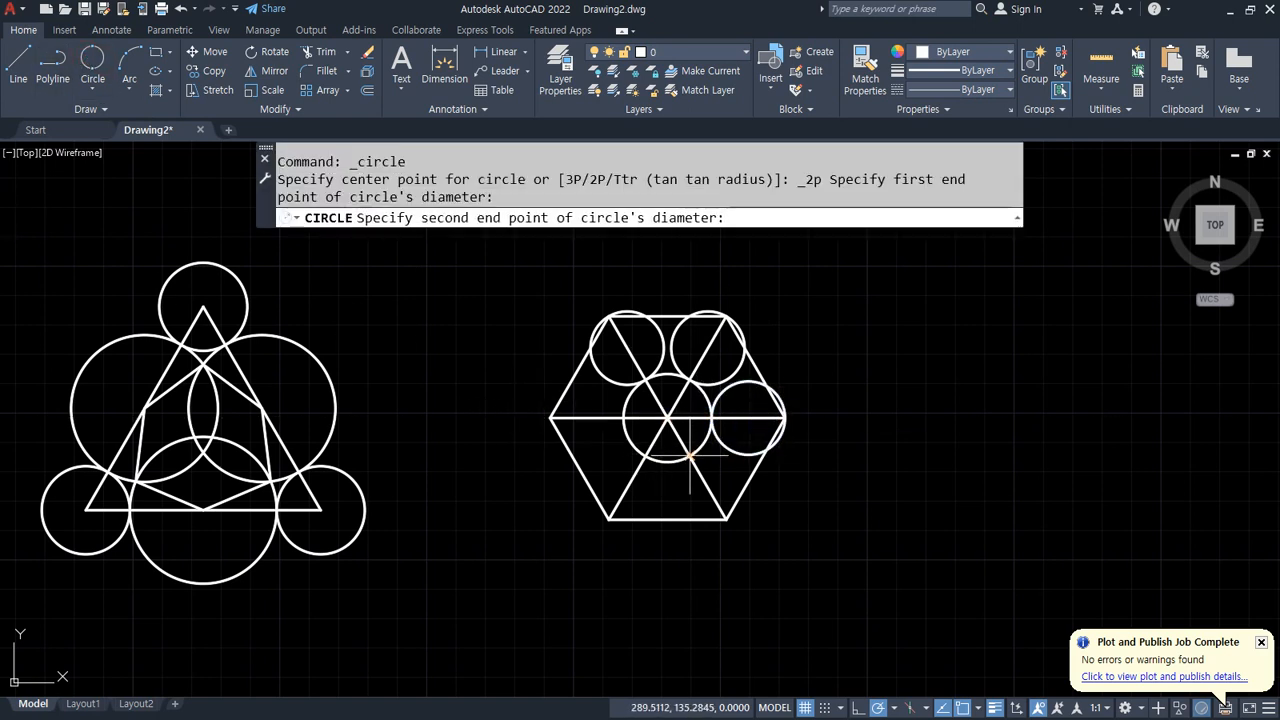
pyautogui.click(727, 519)
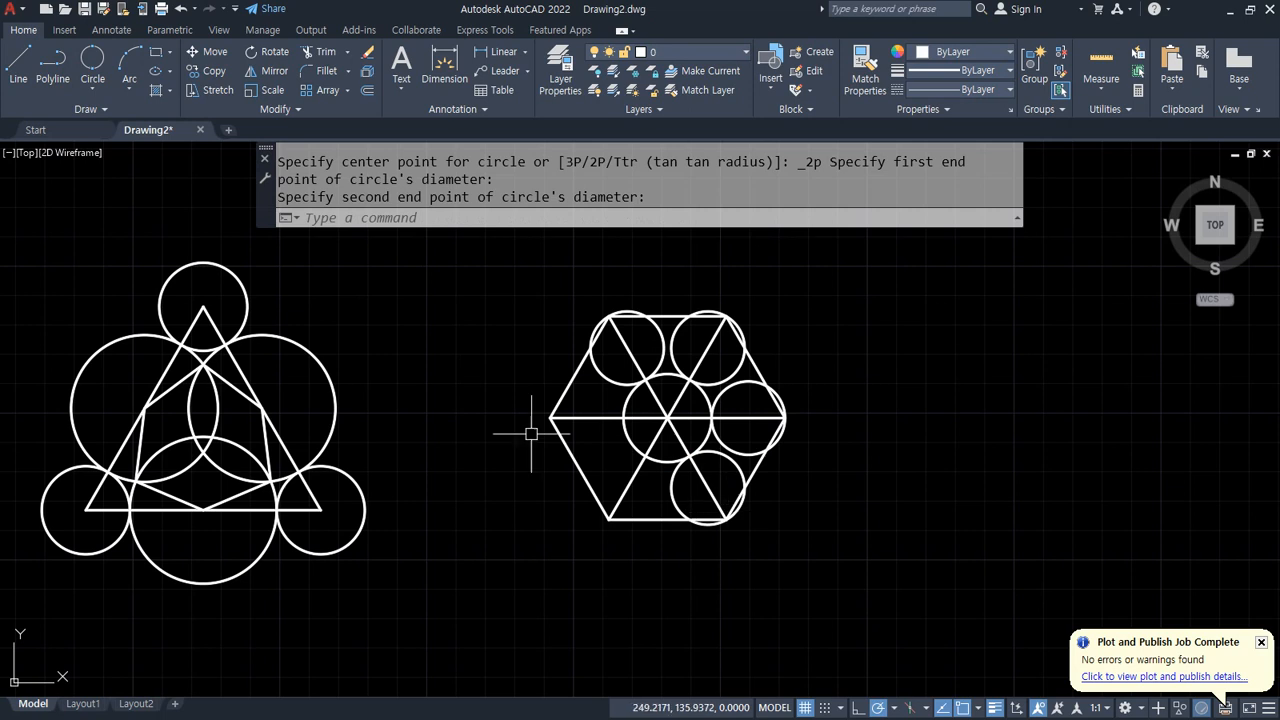
pyautogui.click(94, 88)
pyautogui.click(645, 456)
pyautogui.click(609, 519)
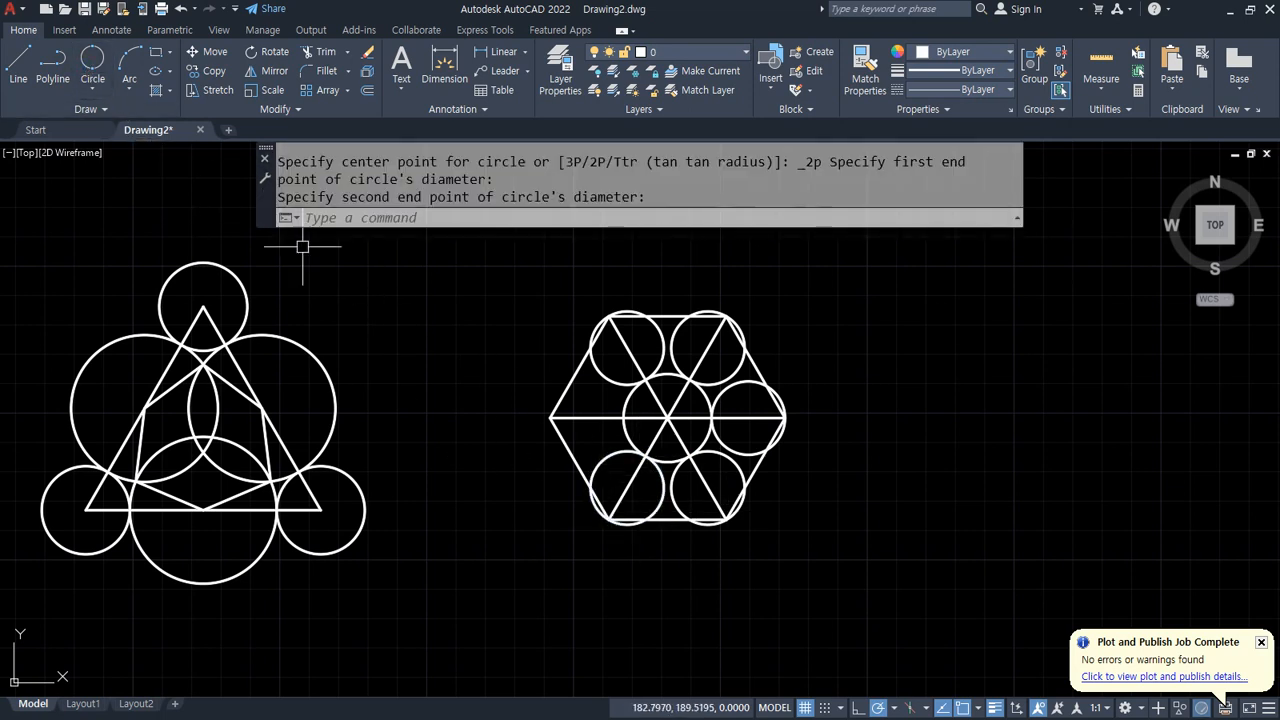
pyautogui.click(92, 62)
pyautogui.click(624, 418)
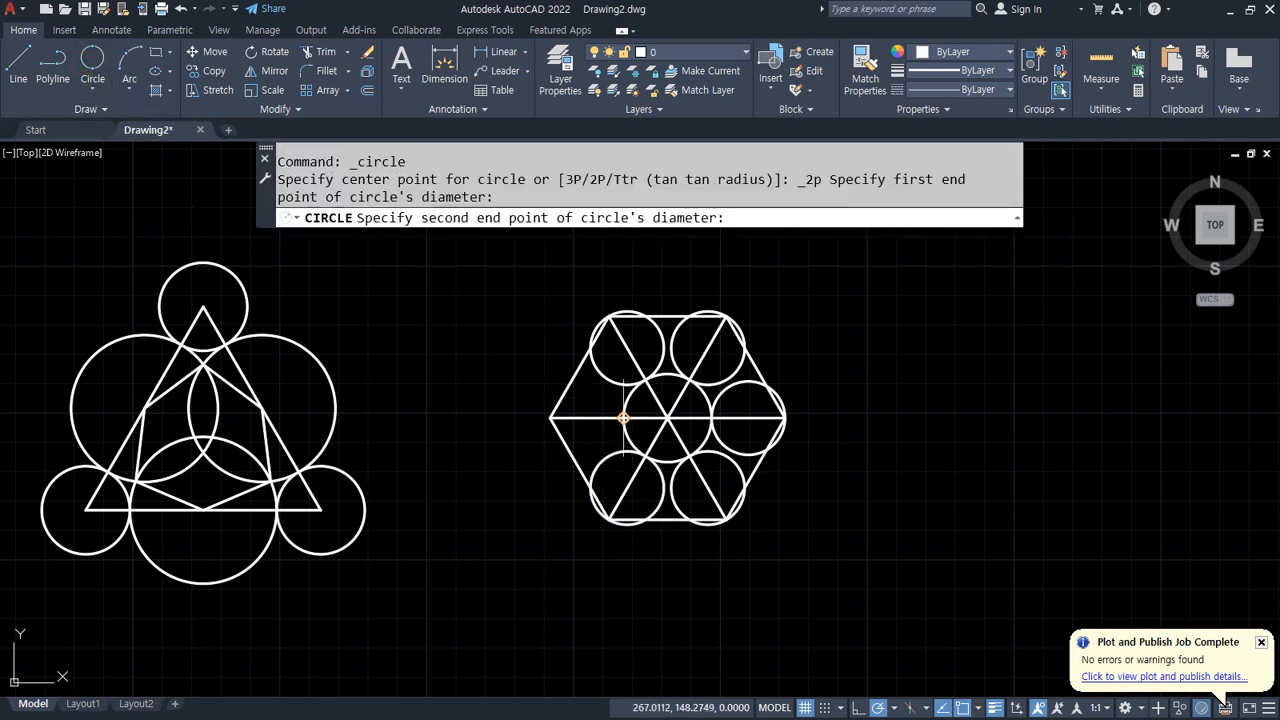
pyautogui.click(550, 417)
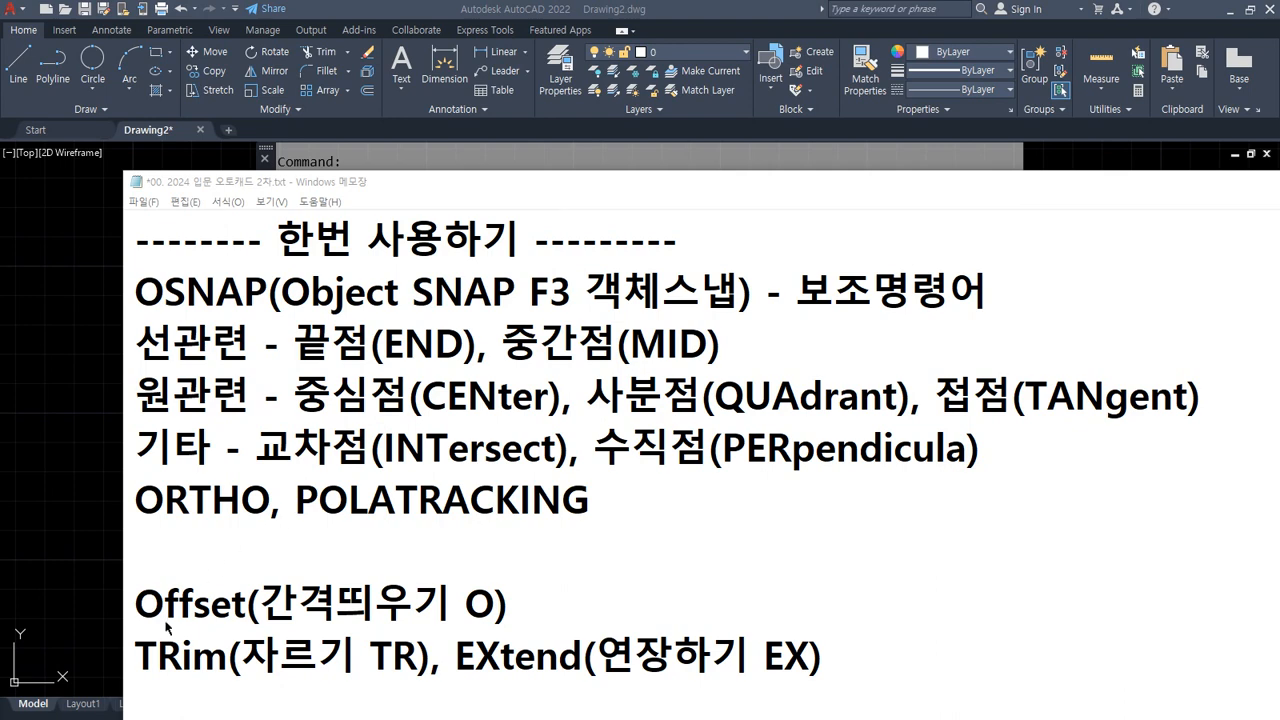
pyautogui.moveTo(135, 621); pyautogui.dragTo(583, 621)
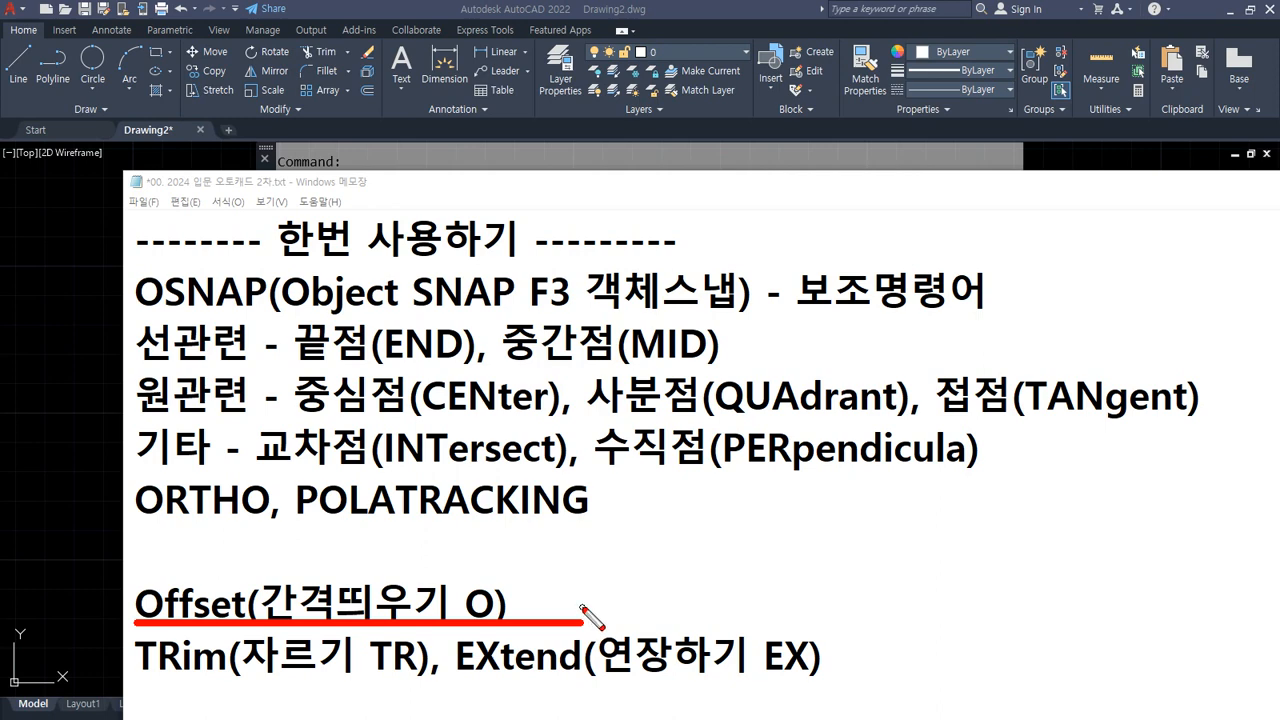
pyautogui.press('Escape')
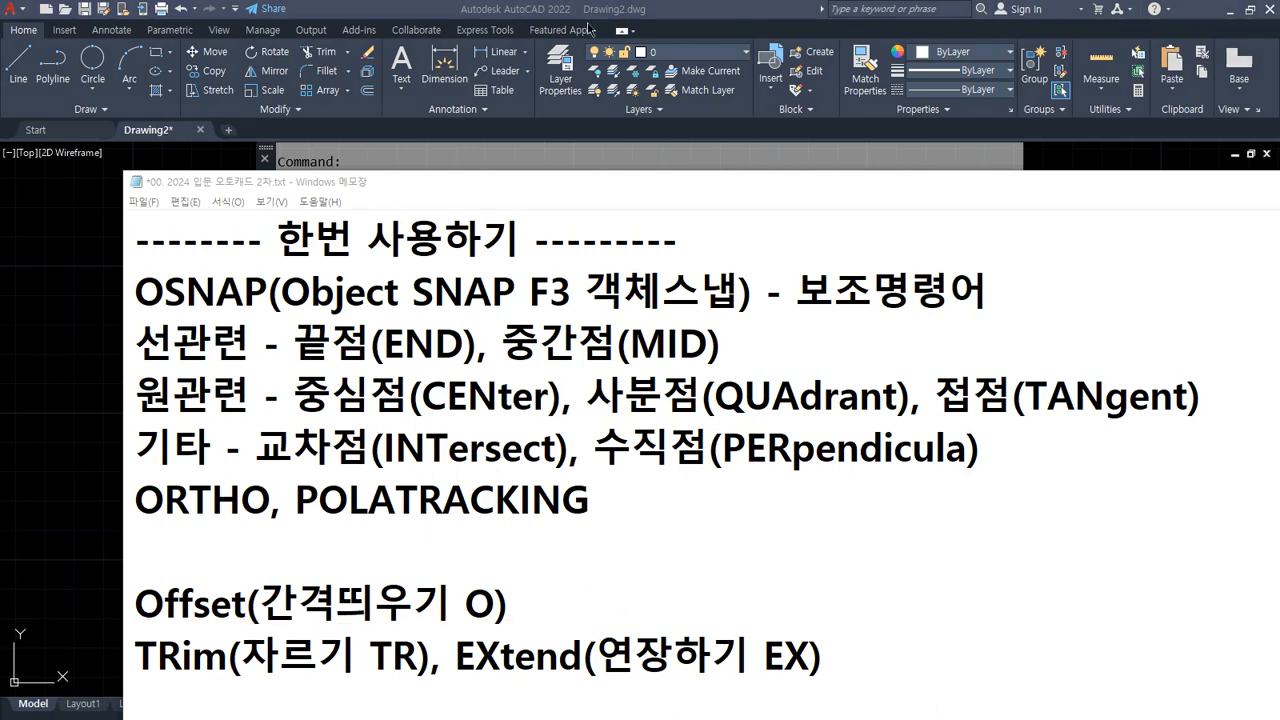
# Step: Draw a single slanted line in an empty area of the drawing with the Line command
pyautogui.click(557, 5)
pyautogui.write('l')
pyautogui.press('Return')
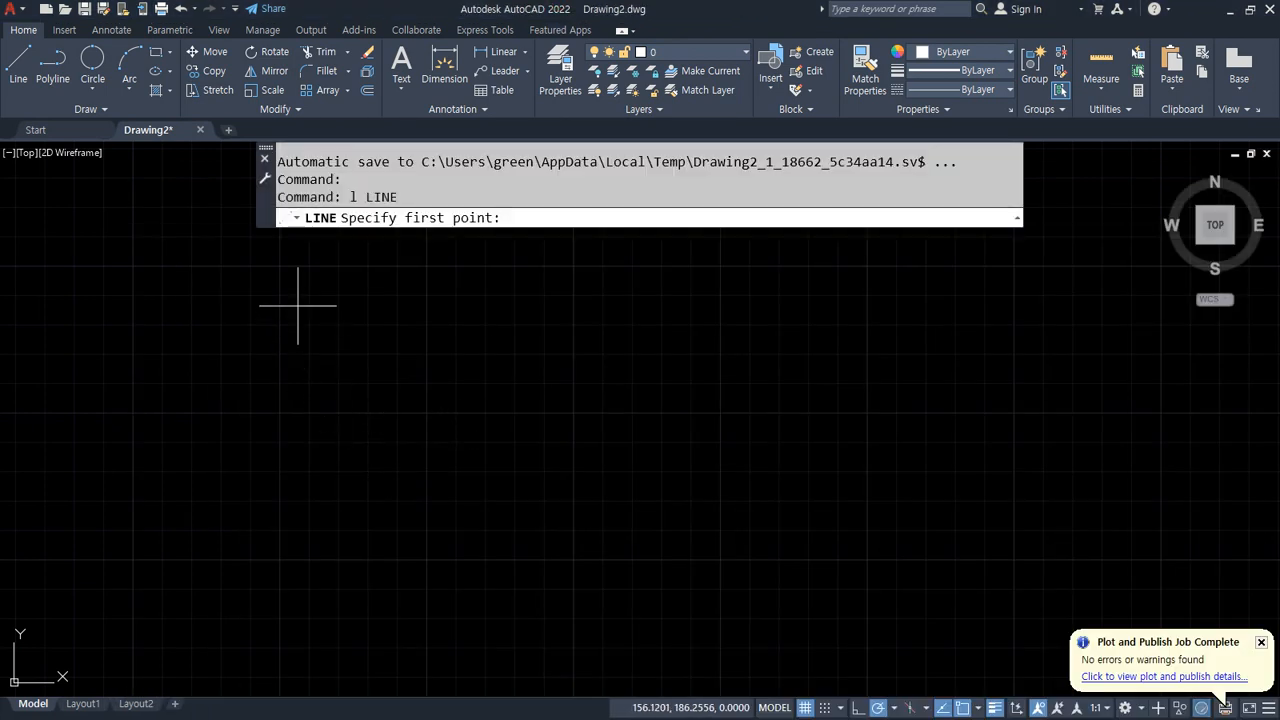
pyautogui.click(298, 306)
pyautogui.click(401, 605)
pyautogui.press('Return')
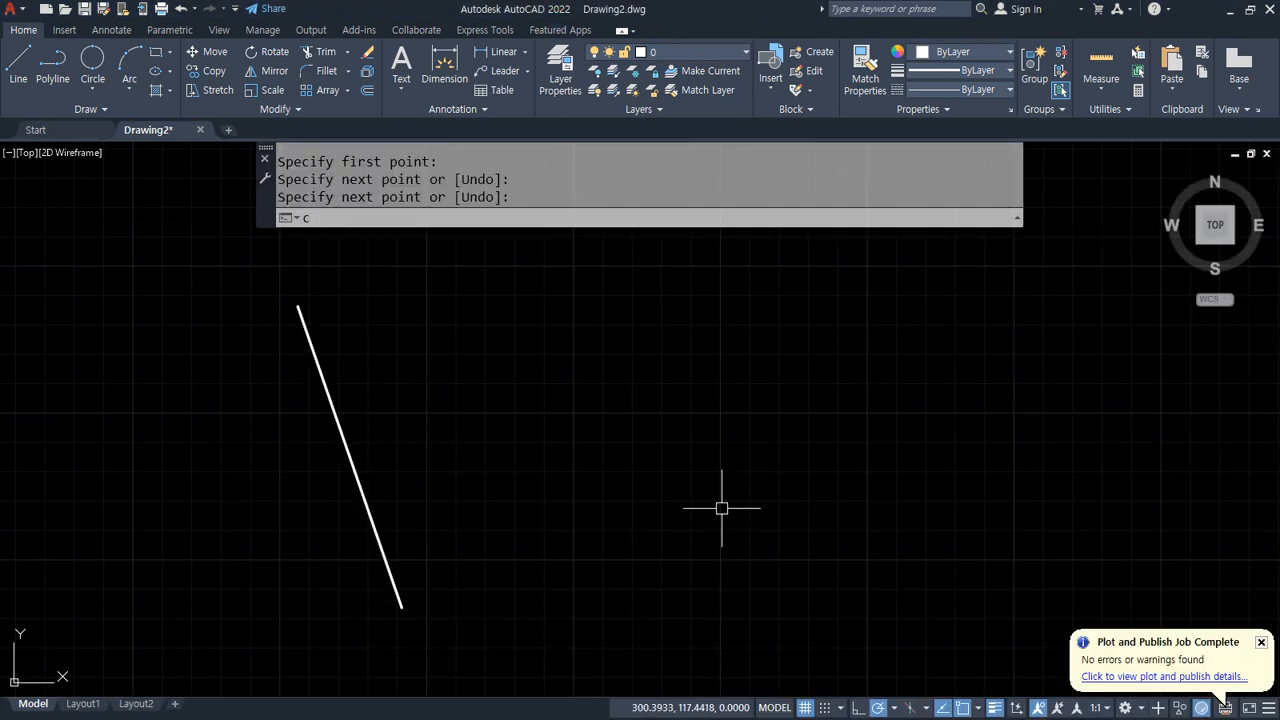
pyautogui.write('c')
pyautogui.press('Return')
pyautogui.press('Escape')
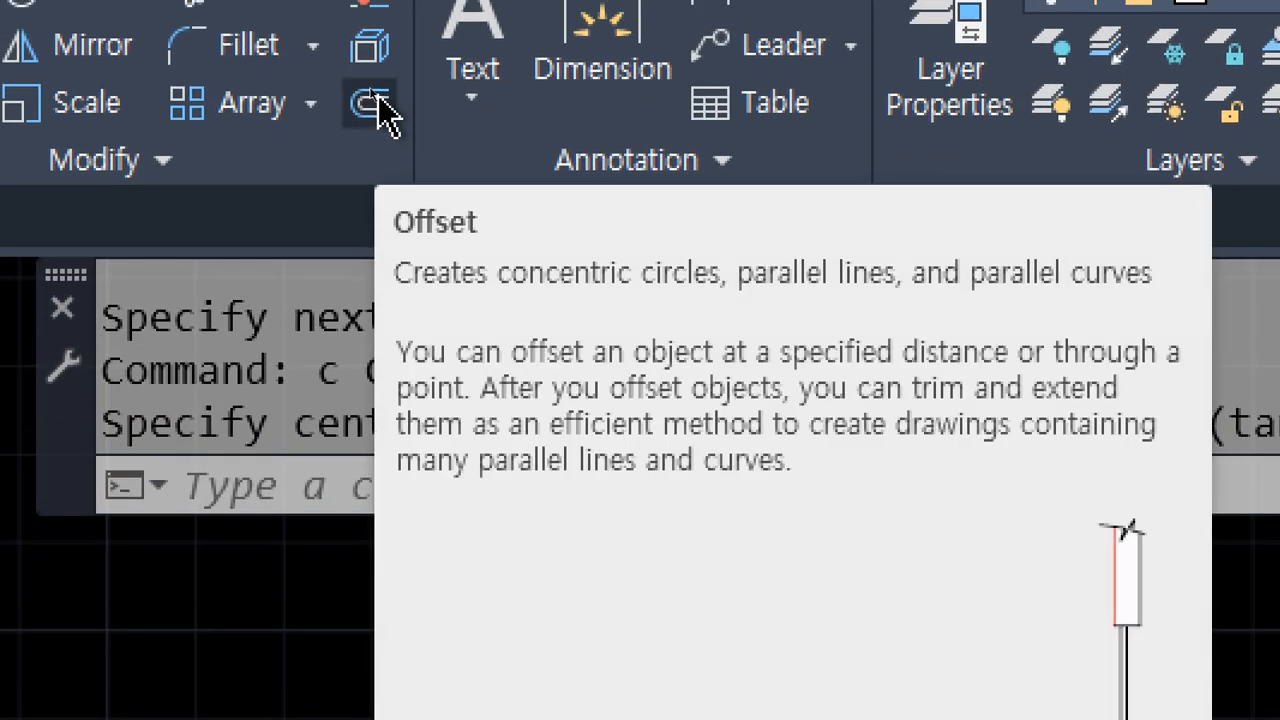
# Step: Offset the slanted line 20 units to its right with the Offset command
pyautogui.write('o')
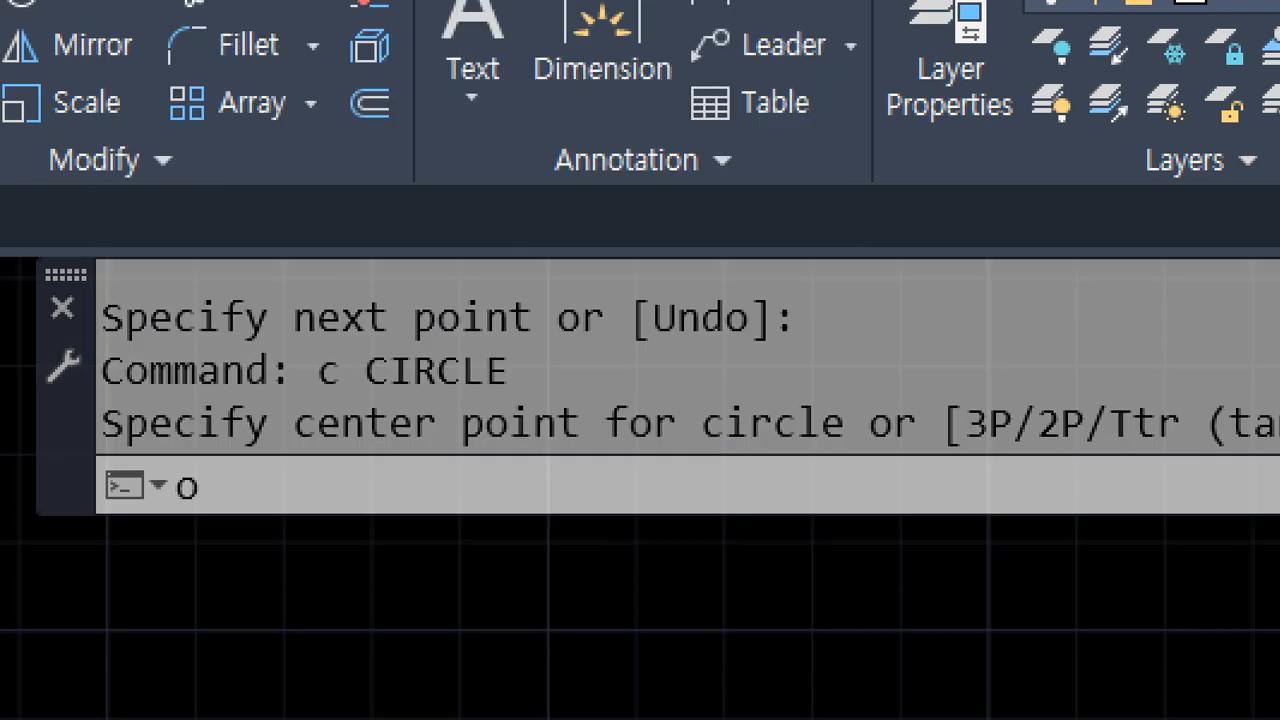
pyautogui.press('Return')
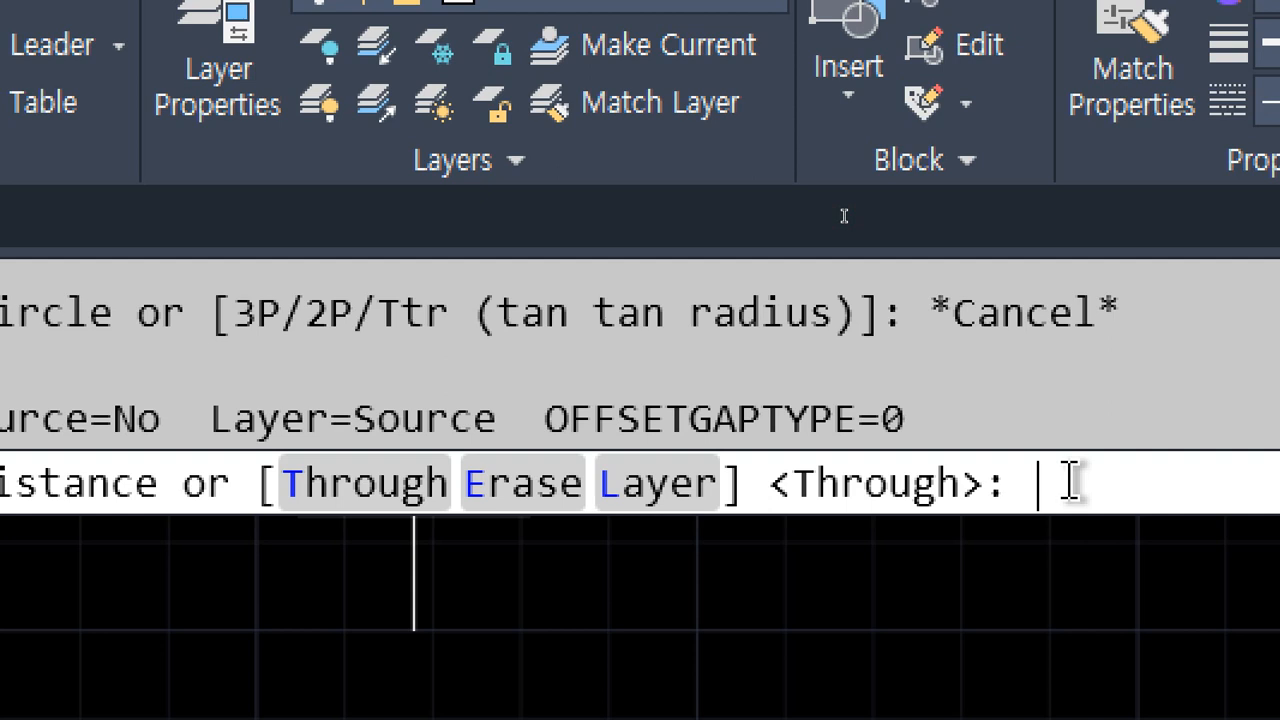
pyautogui.write('20')
pyautogui.press('Return')
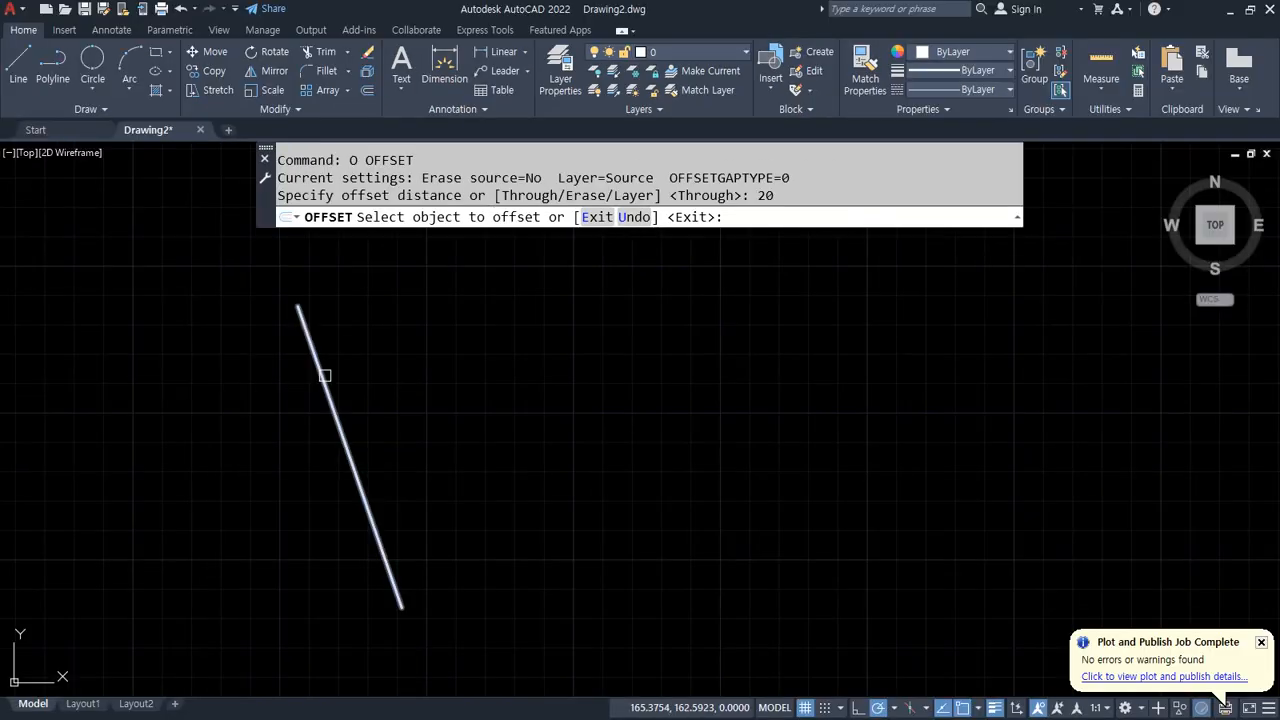
pyautogui.click(324, 375)
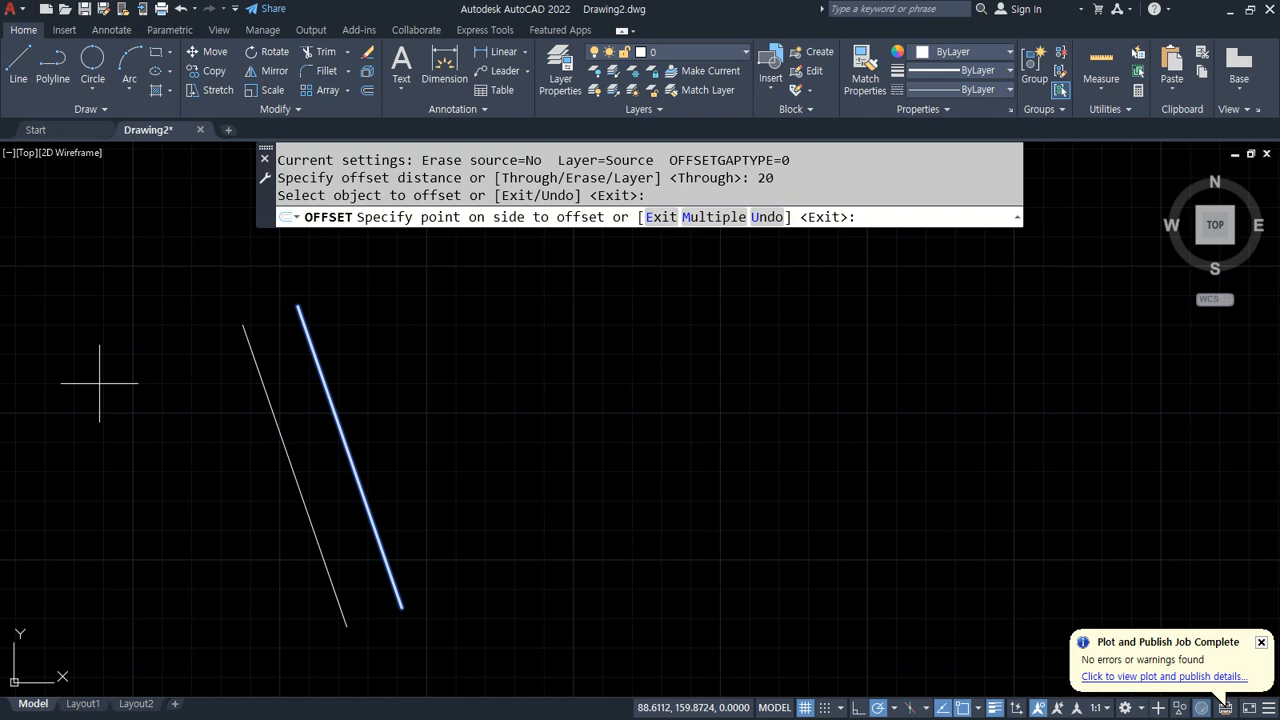
pyautogui.click(703, 355)
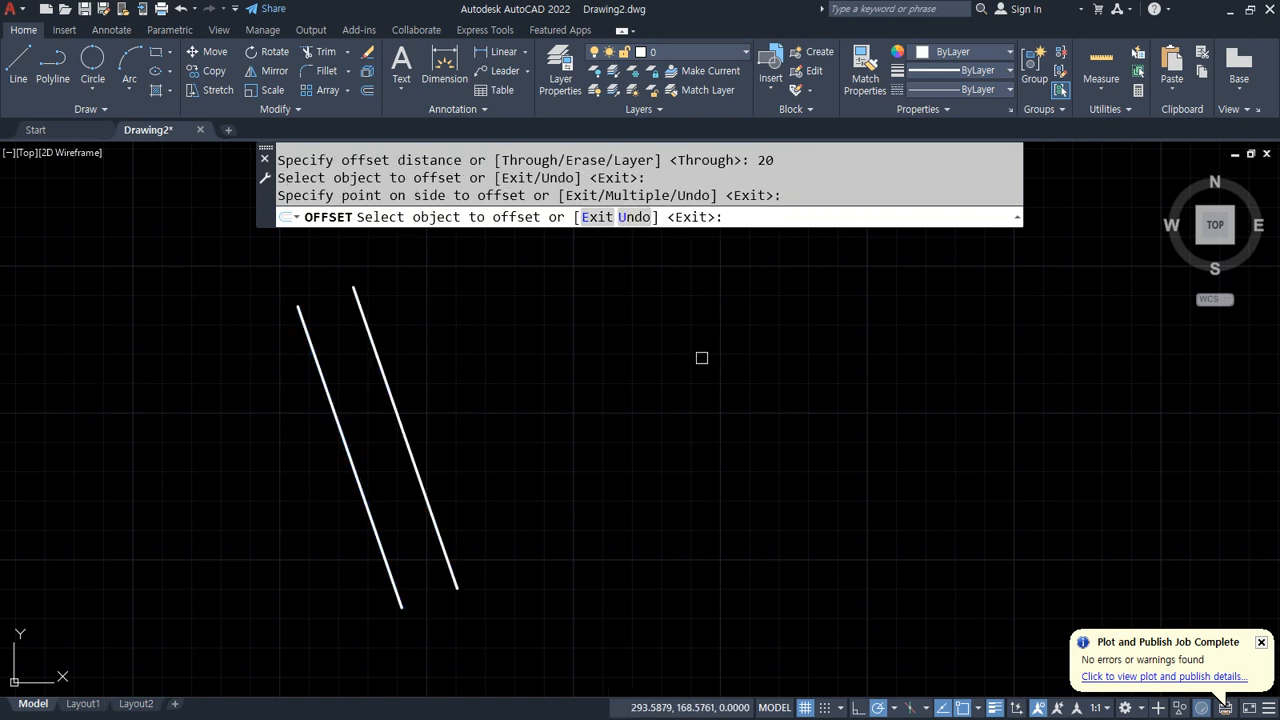
# Step: Keep offsetting lines 20 units apart on both sides to build a set of six parallel lines
pyautogui.click(387, 369)
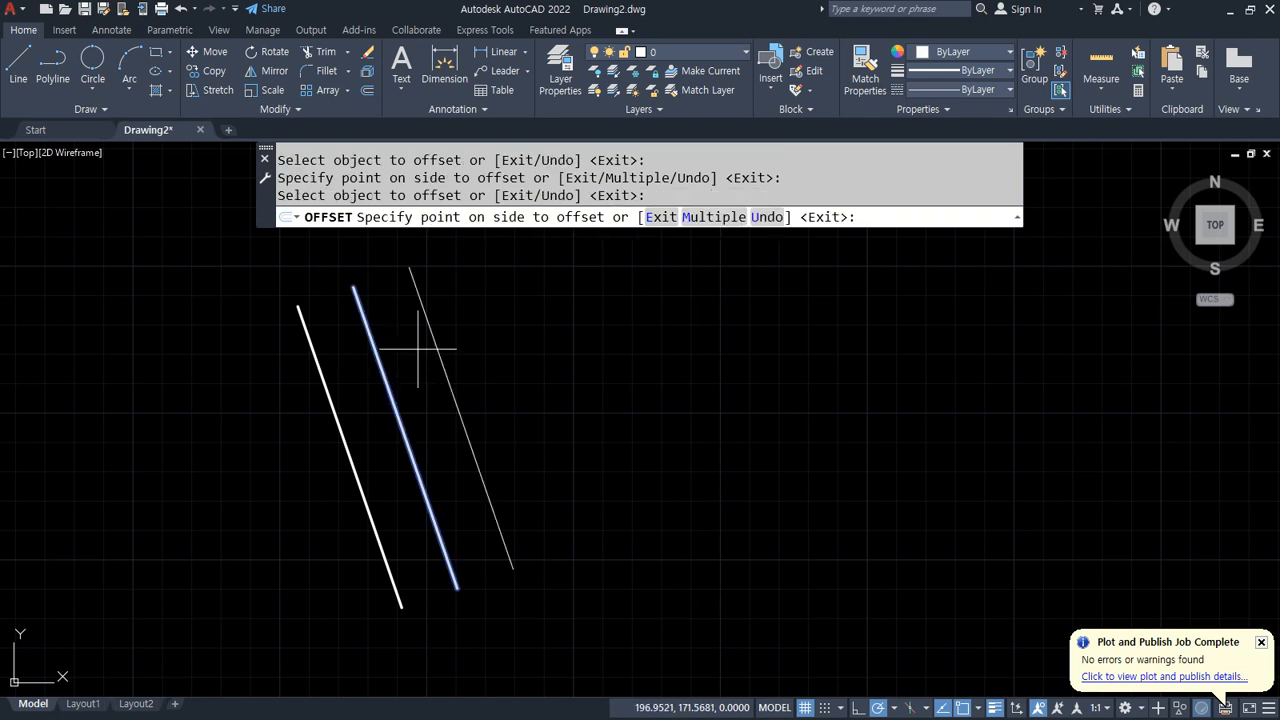
pyautogui.click(692, 327)
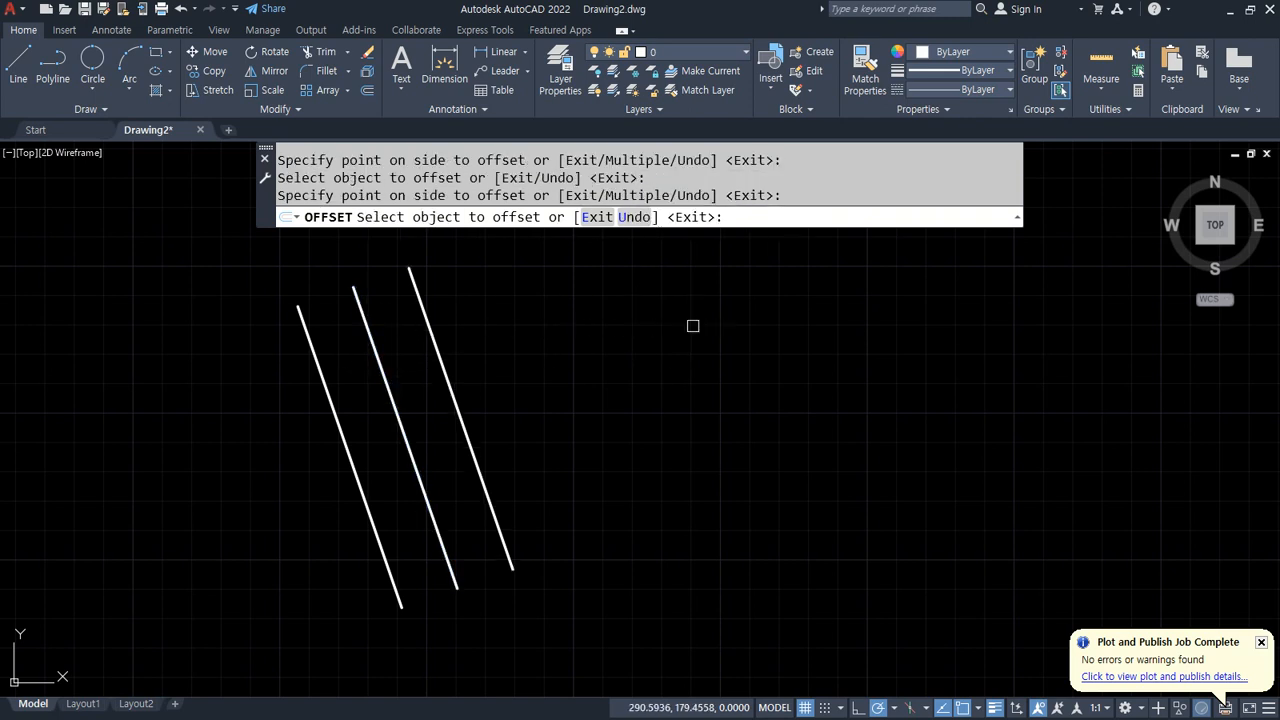
pyautogui.click(311, 345)
pyautogui.click(164, 384)
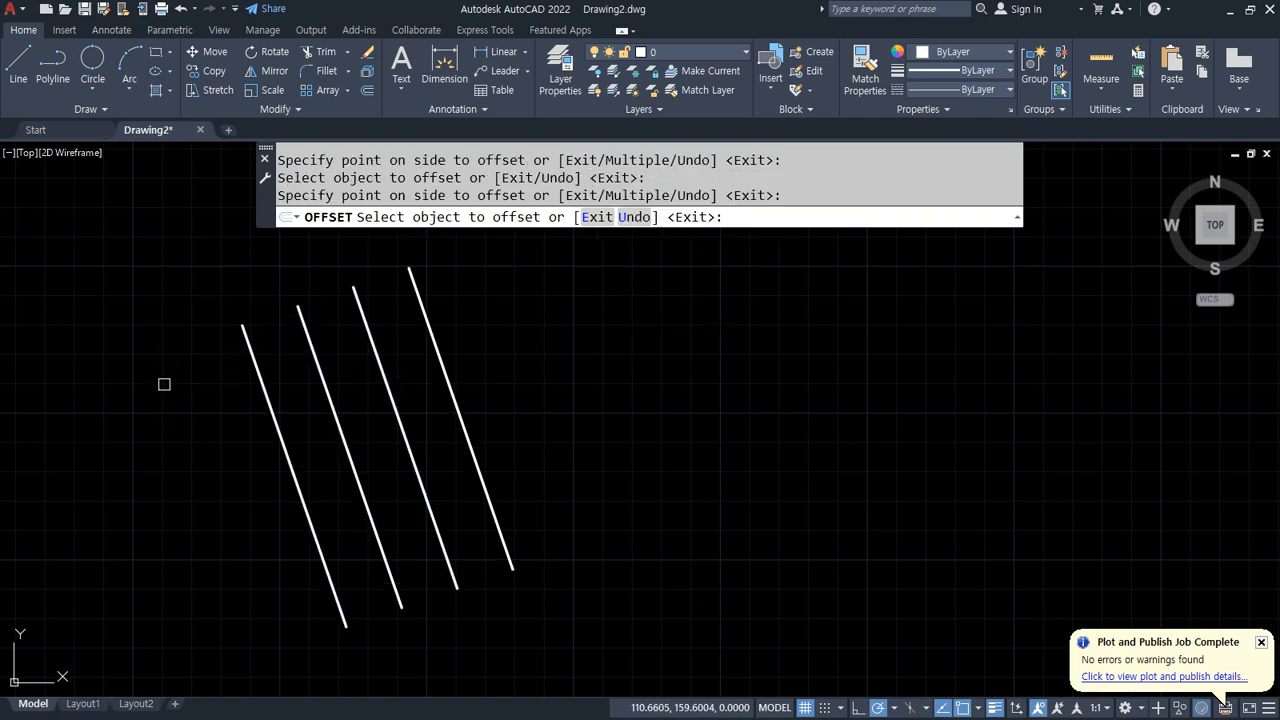
pyautogui.click(436, 348)
pyautogui.click(635, 340)
pyautogui.click(504, 358)
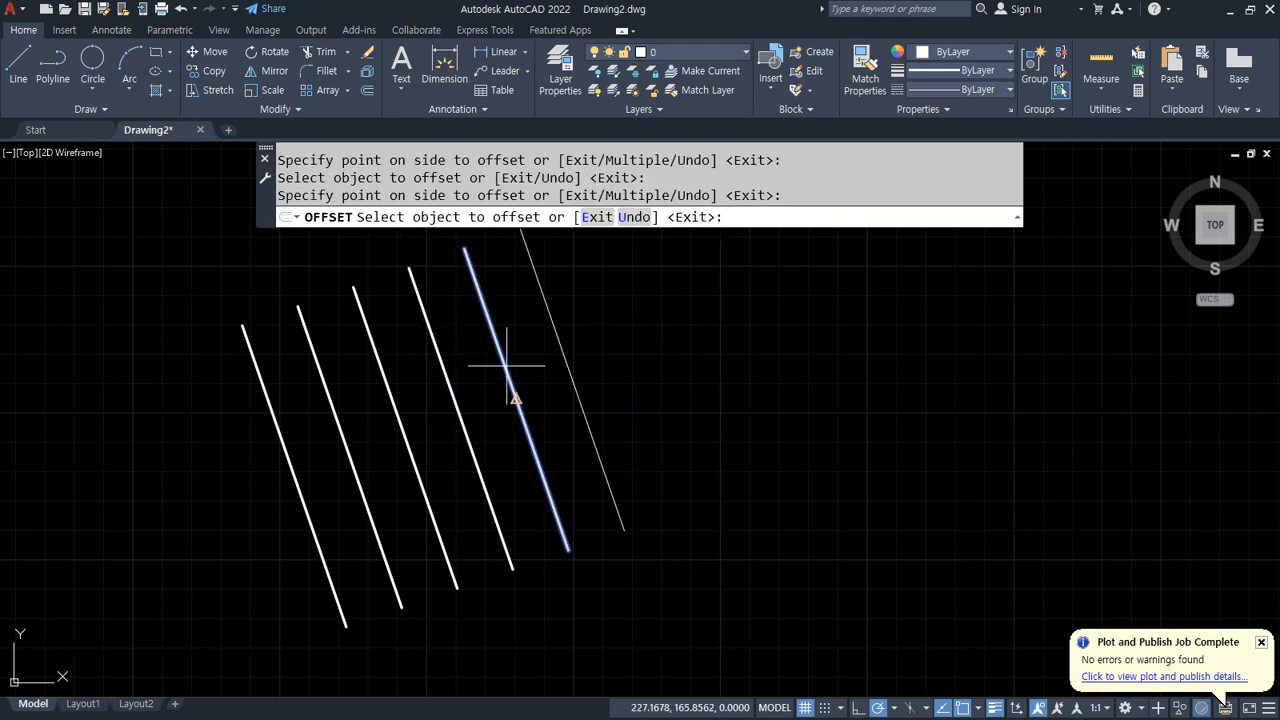
pyautogui.click(658, 340)
pyautogui.moveTo(660, 340); pyautogui.dragTo(667, 384, button='middle')
pyautogui.press('Return')
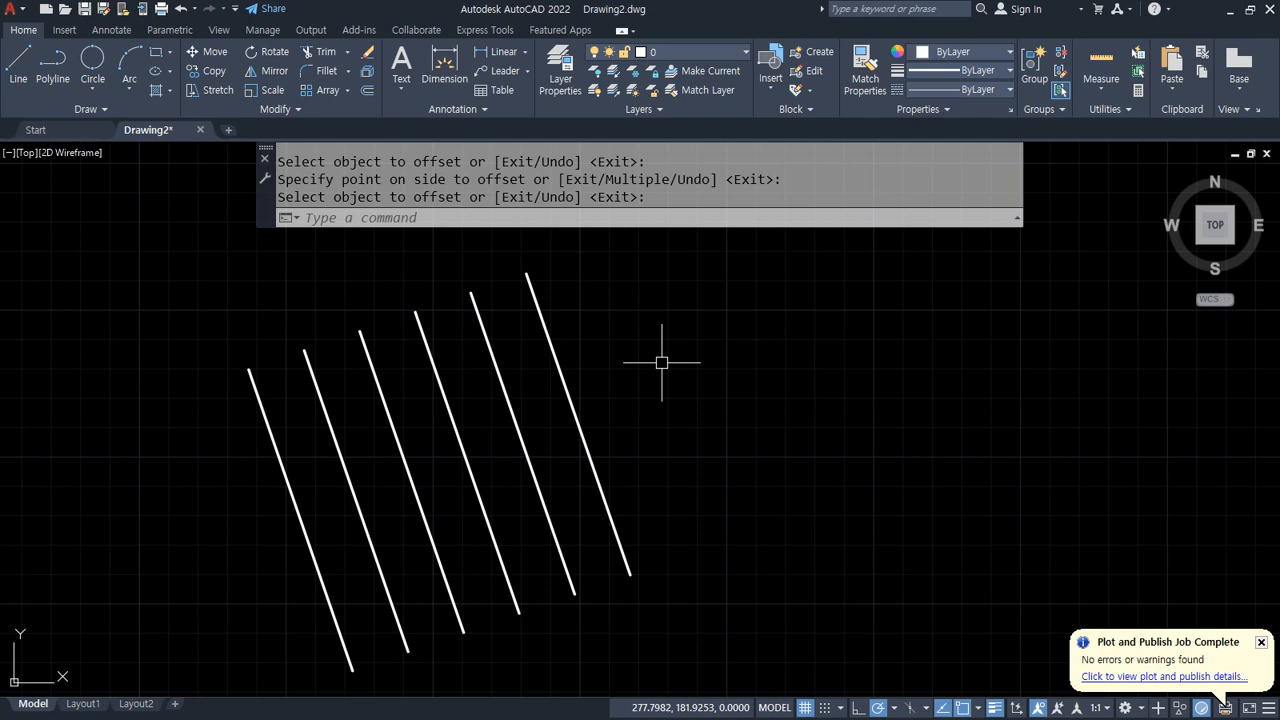
pyautogui.moveTo(303, 348)
pyautogui.mouseDown()
pyautogui.moveTo(707, 348)
pyautogui.moveTo(687, 372)
pyautogui.mouseUp()
pyautogui.moveTo(808, 332)
pyautogui.mouseDown()
pyautogui.moveTo(782, 349)
pyautogui.moveTo(814, 361)
pyautogui.mouseUp()
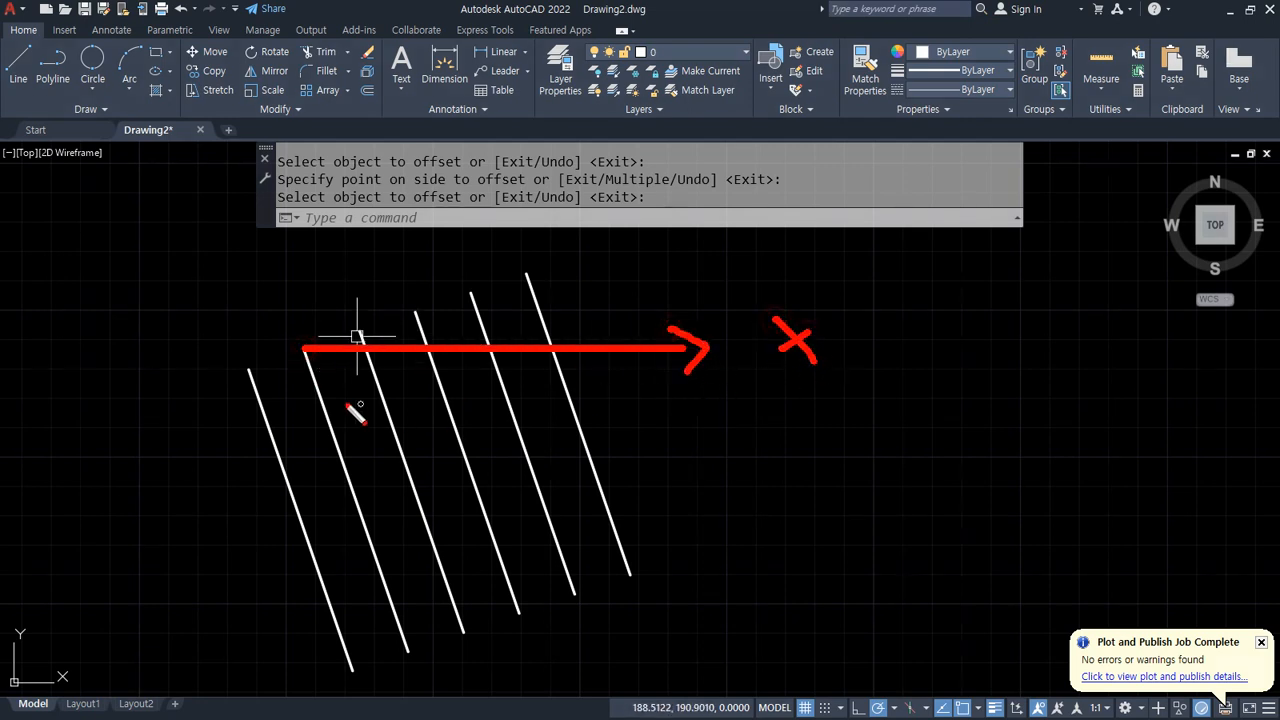
pyautogui.moveTo(320, 398)
pyautogui.mouseDown()
pyautogui.moveTo(543, 318)
pyautogui.moveTo(537, 345)
pyautogui.mouseUp()
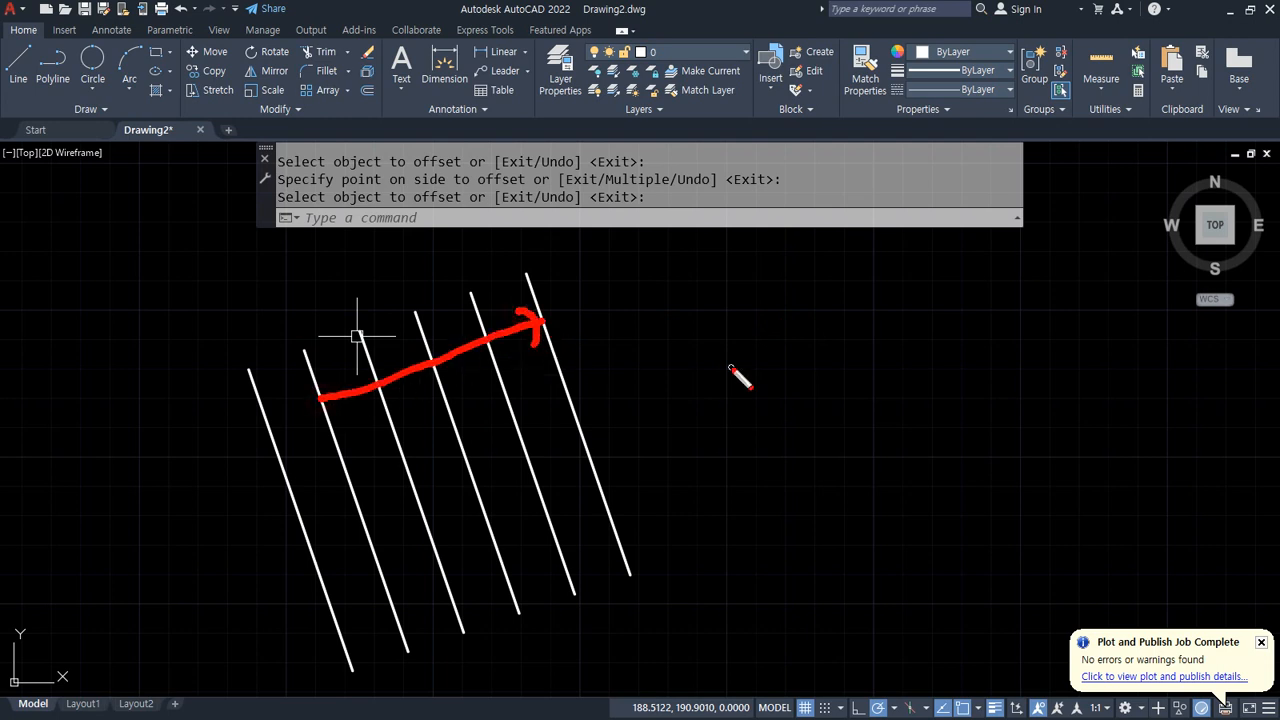
pyautogui.press('Escape')
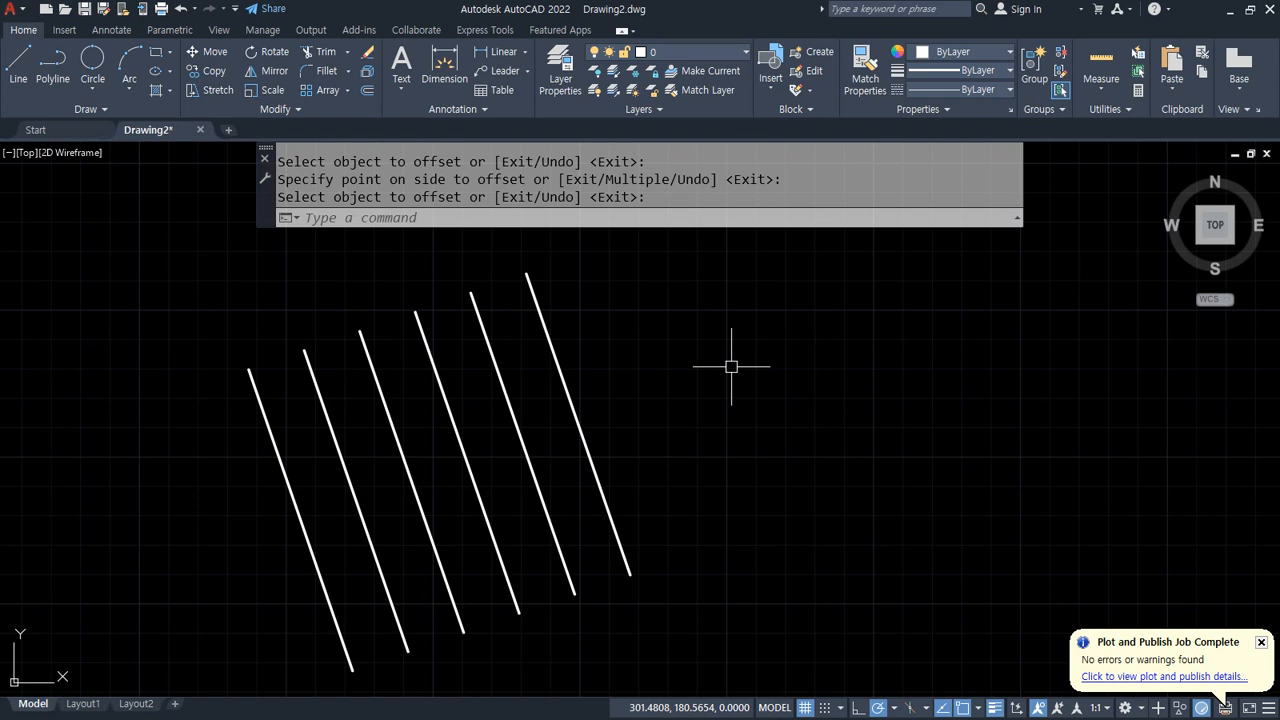
# Step: Offset the rightmost line three more times to the right at 40 units spacing
pyautogui.click(731, 406)
pyautogui.write('o')
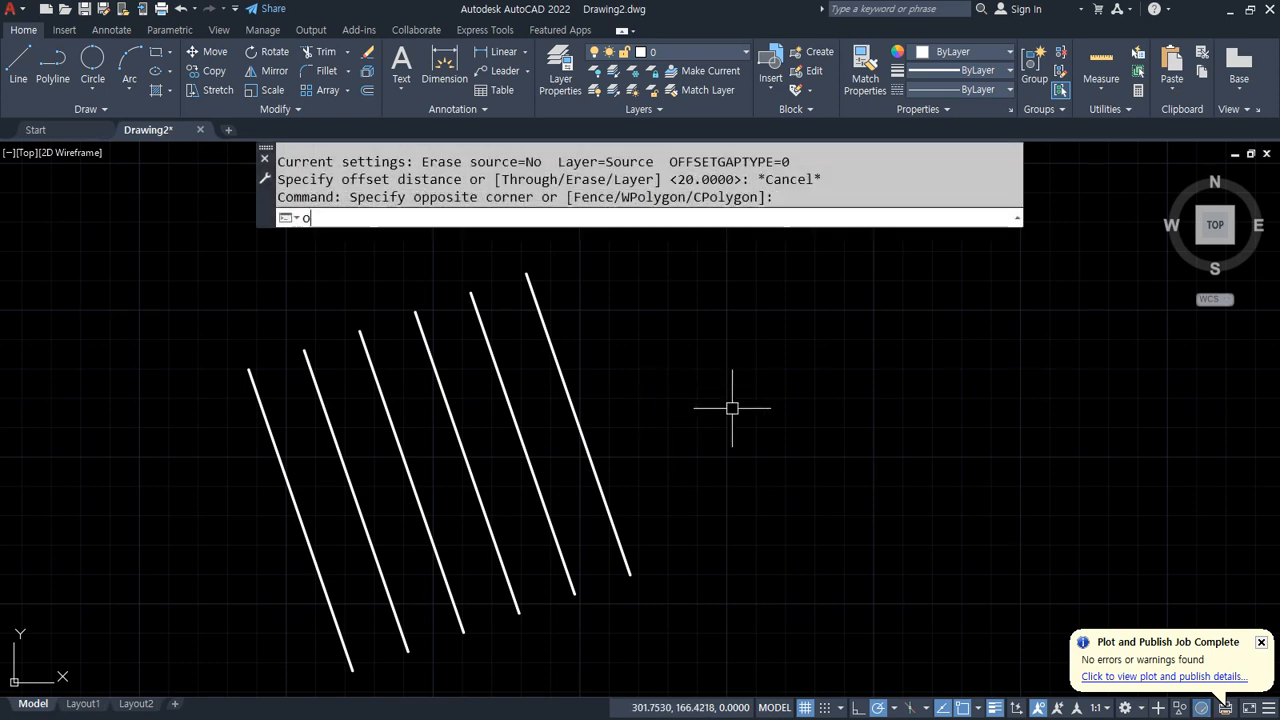
pyautogui.press('Return')
pyautogui.hotkey('ctrl', '2')
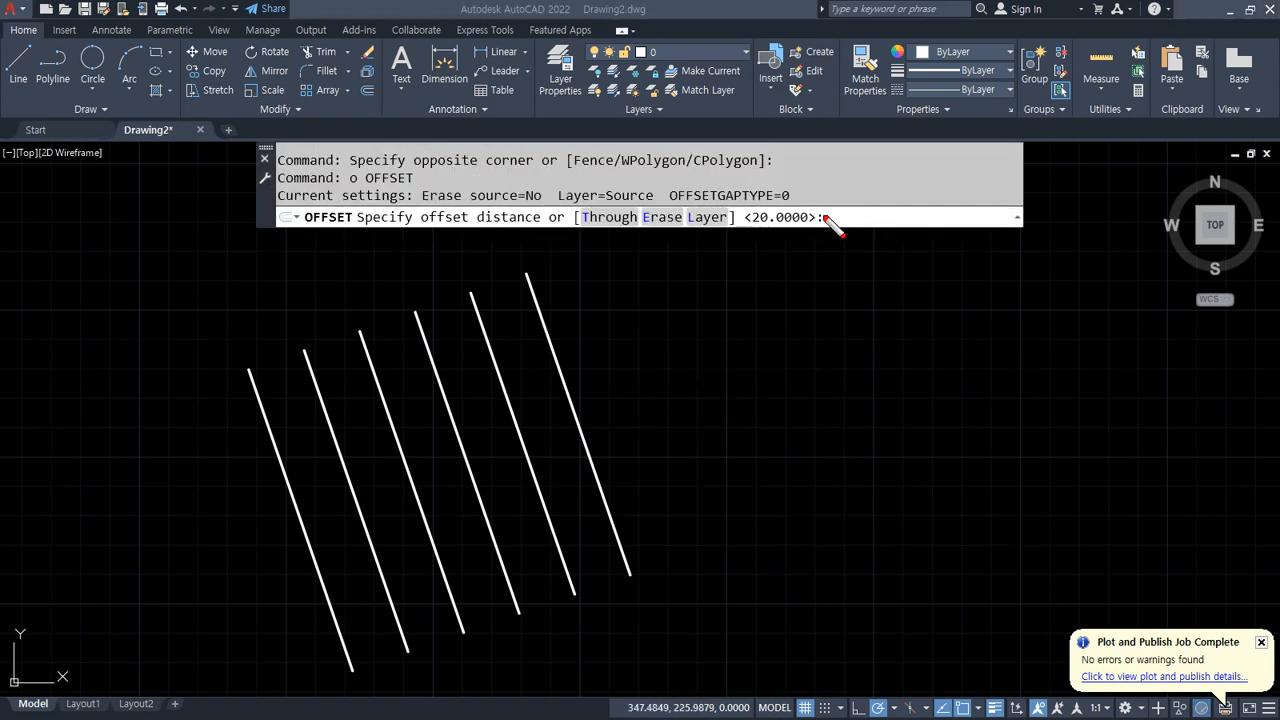
pyautogui.moveTo(866, 233)
pyautogui.mouseDown()
pyautogui.moveTo(830, 200)
pyautogui.moveTo(866, 239)
pyautogui.mouseUp()
pyautogui.press('Escape')
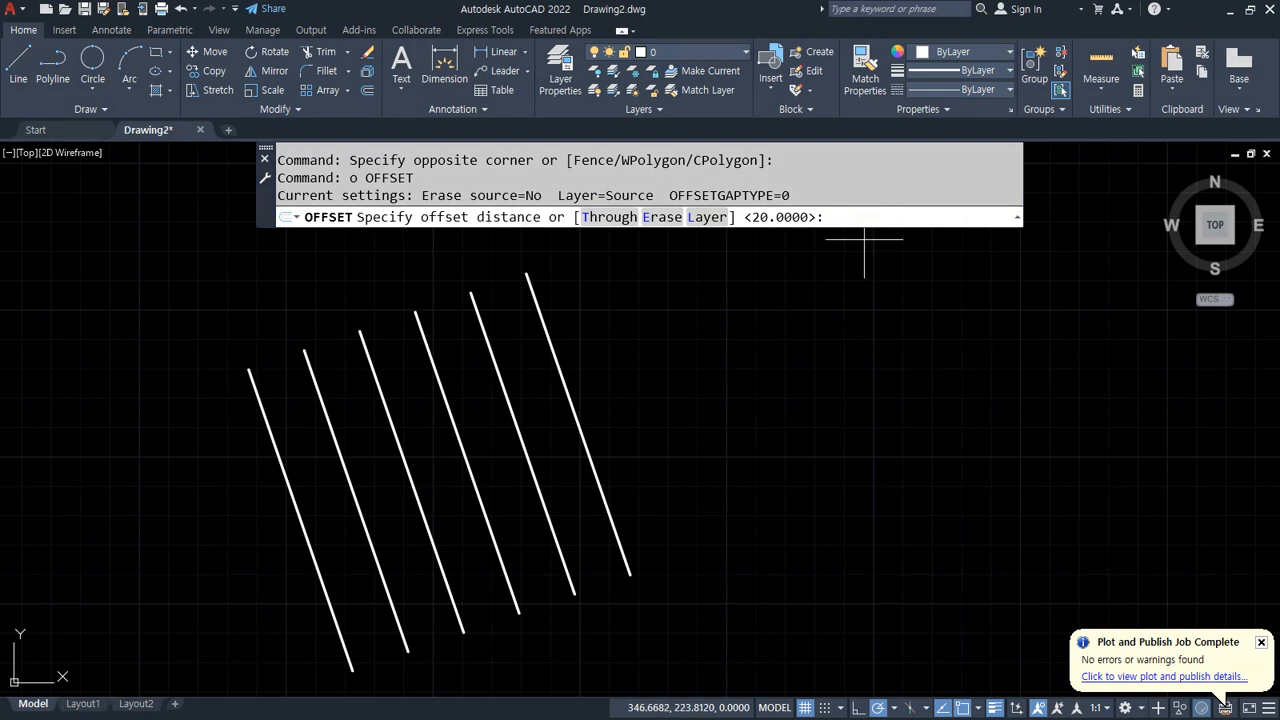
pyautogui.write('40')
pyautogui.press('Return')
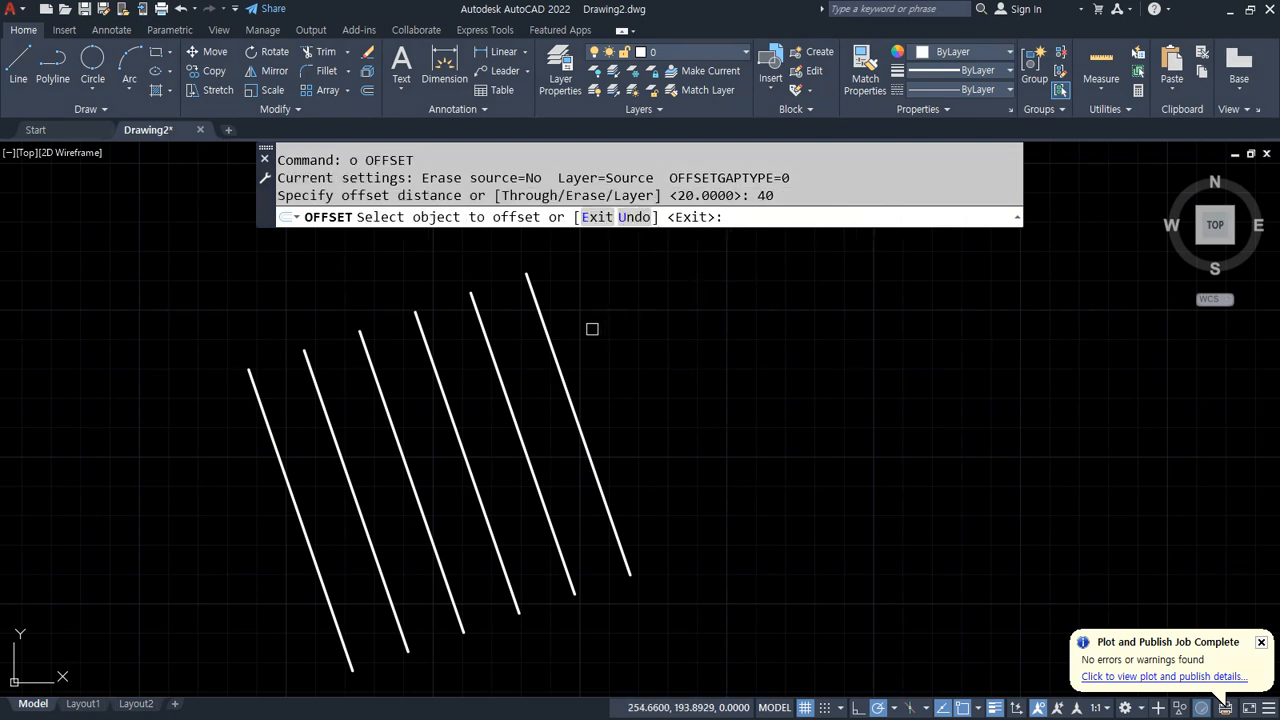
pyautogui.click(554, 356)
pyautogui.click(661, 329)
pyautogui.click(677, 337)
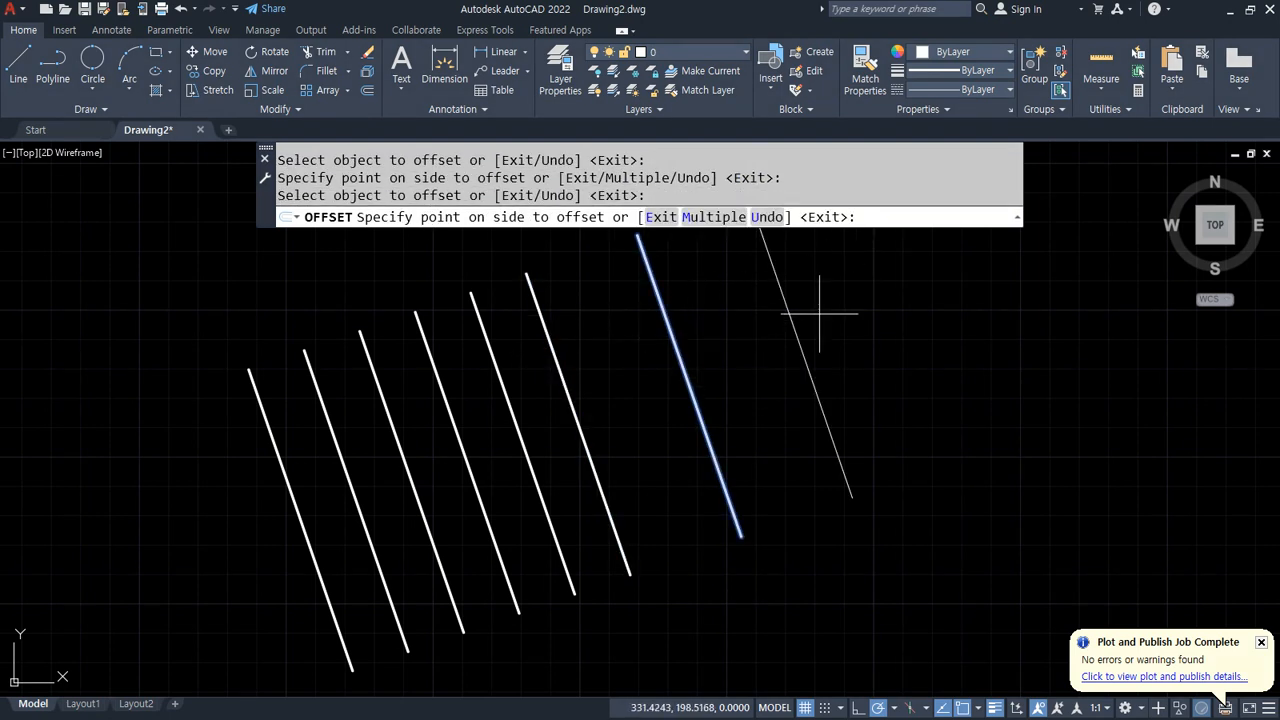
pyautogui.click(820, 297)
pyautogui.moveTo(872, 339); pyautogui.dragTo(727, 443, button='middle')
pyautogui.click(651, 422)
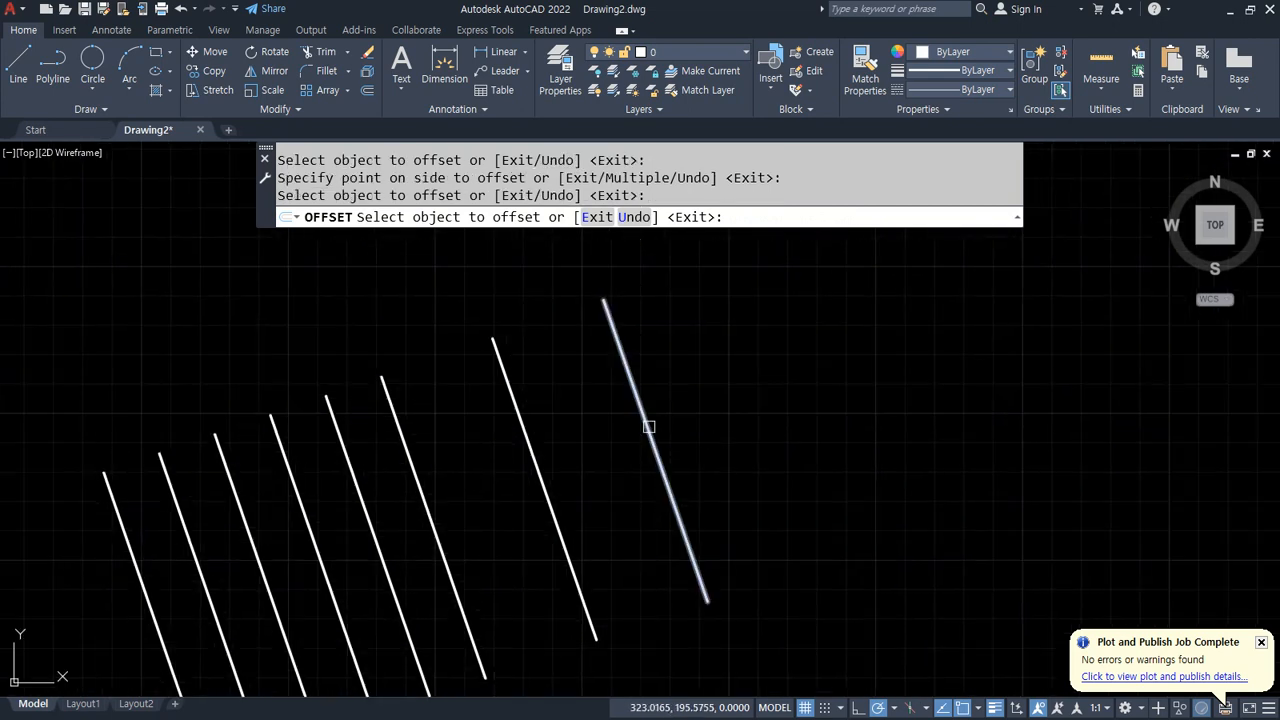
pyautogui.click(746, 414)
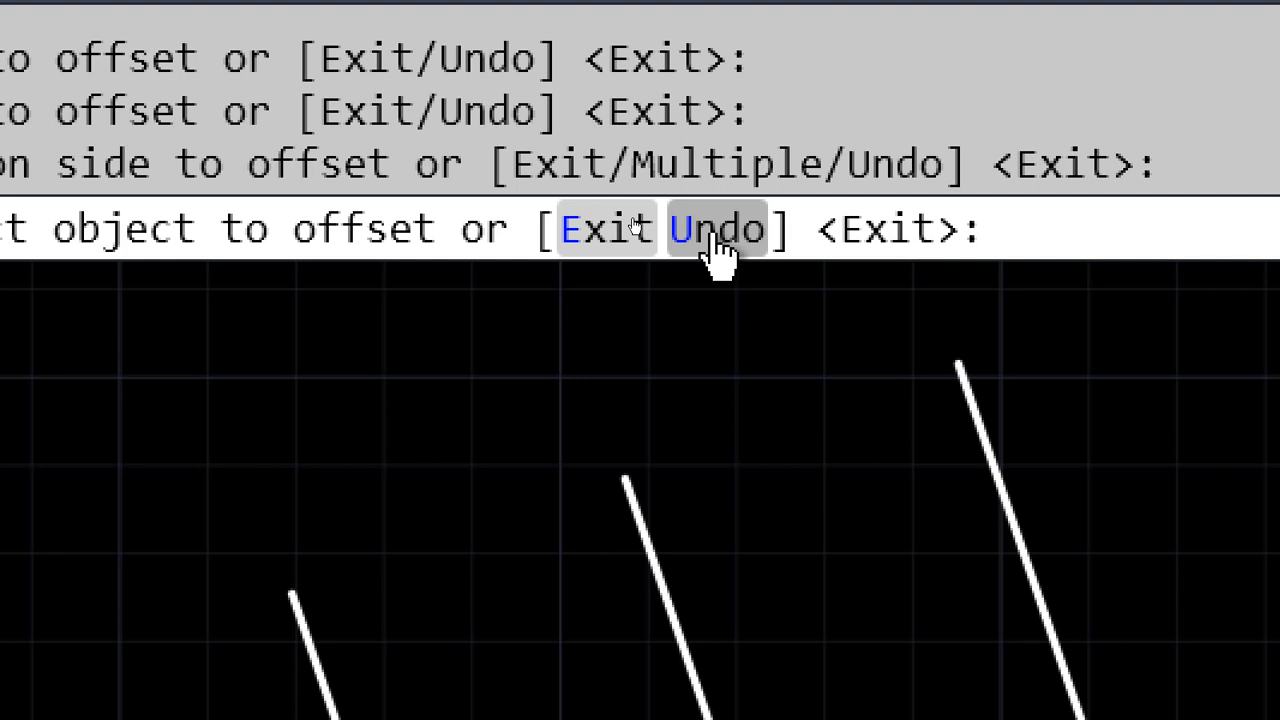
pyautogui.press('Return')
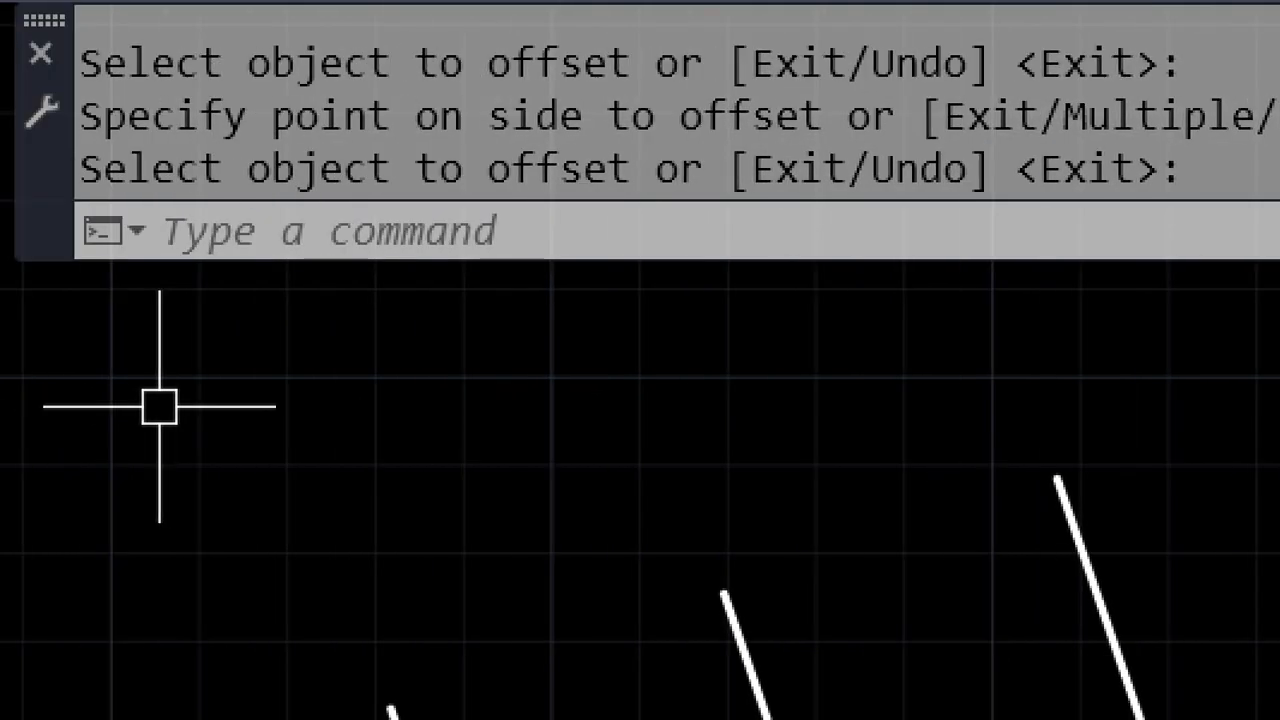
# Step: Offset two more lines to the right of the last one at 20 units spacing
pyautogui.press('Return')
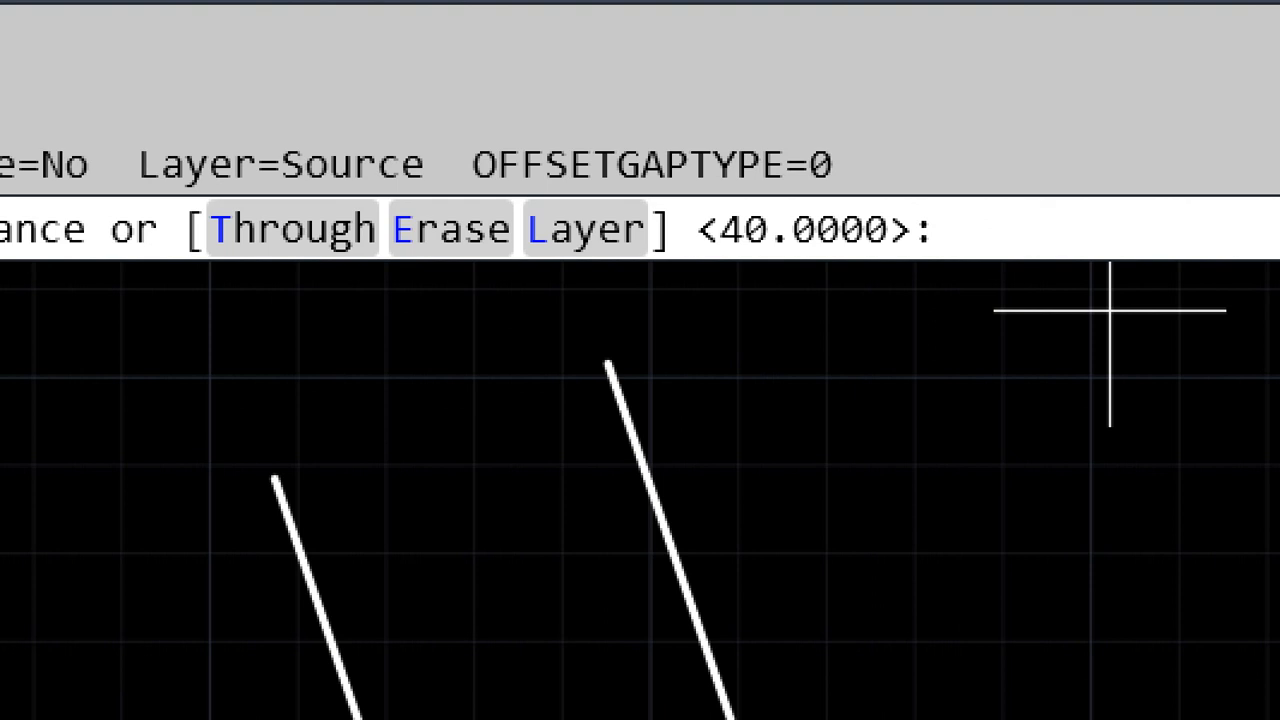
pyautogui.write('20')
pyautogui.press('Return')
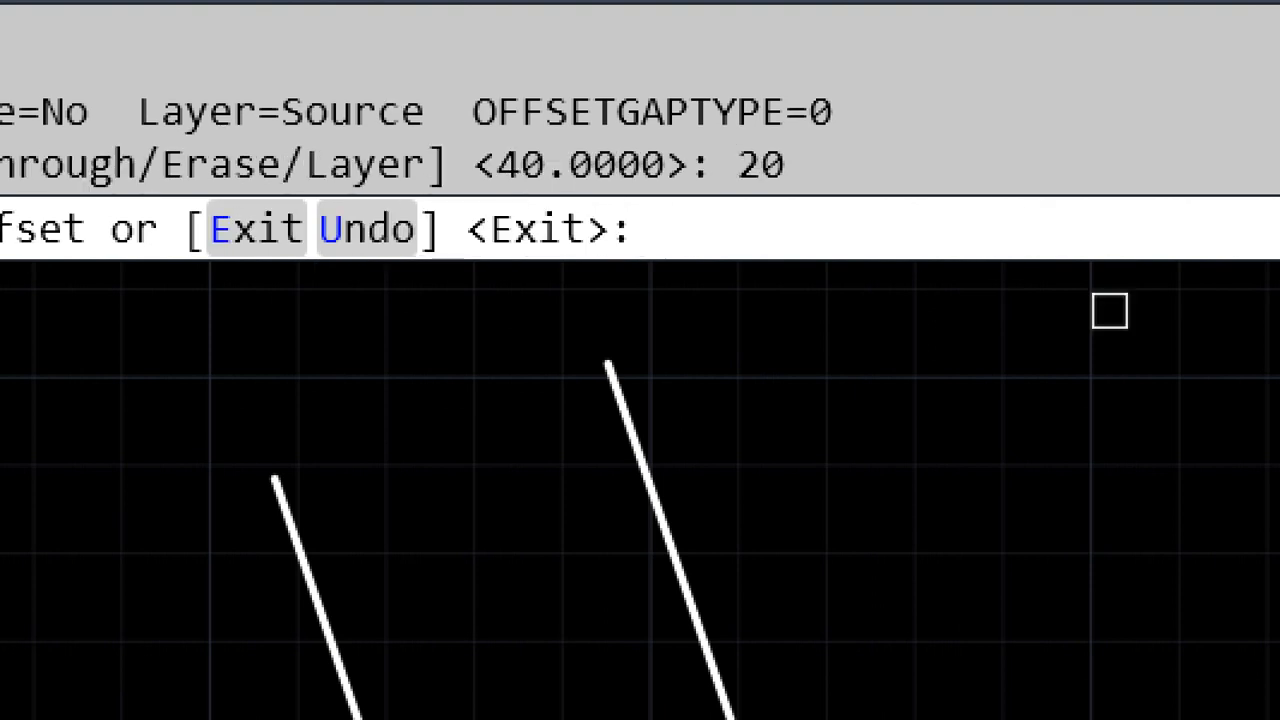
pyautogui.click(686, 580)
pyautogui.click(905, 535)
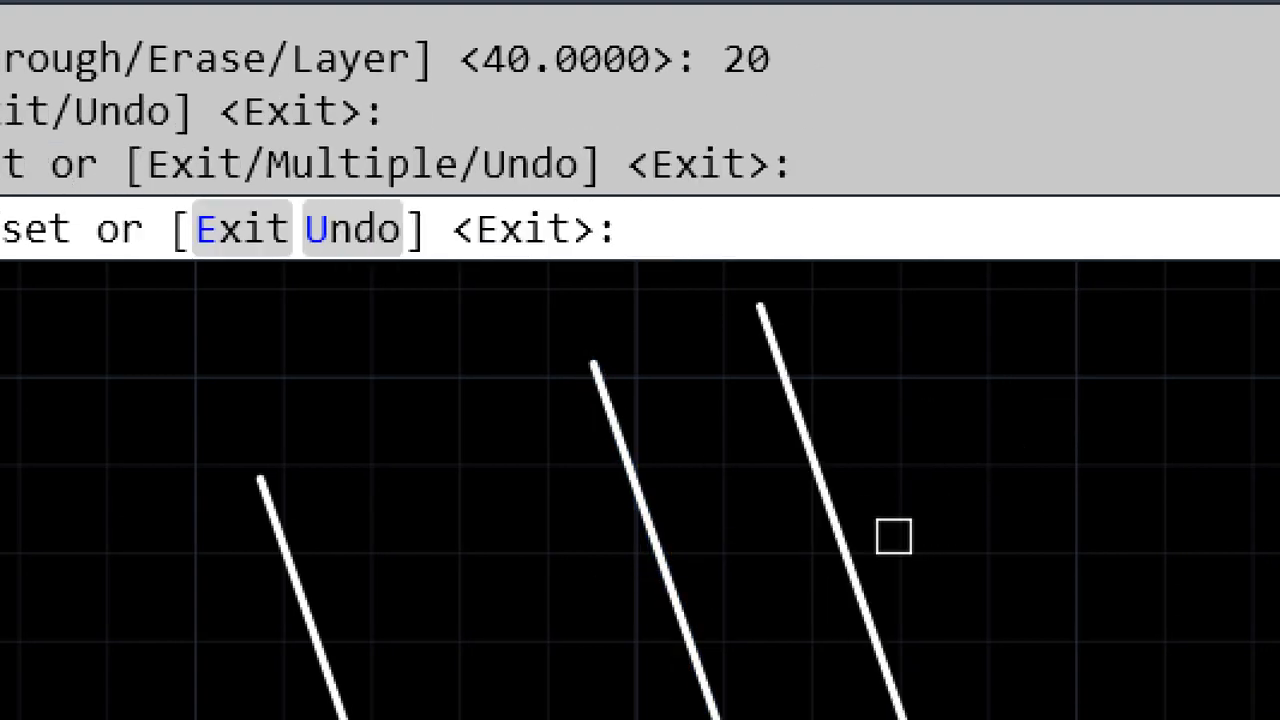
pyautogui.click(833, 562)
pyautogui.click(982, 500)
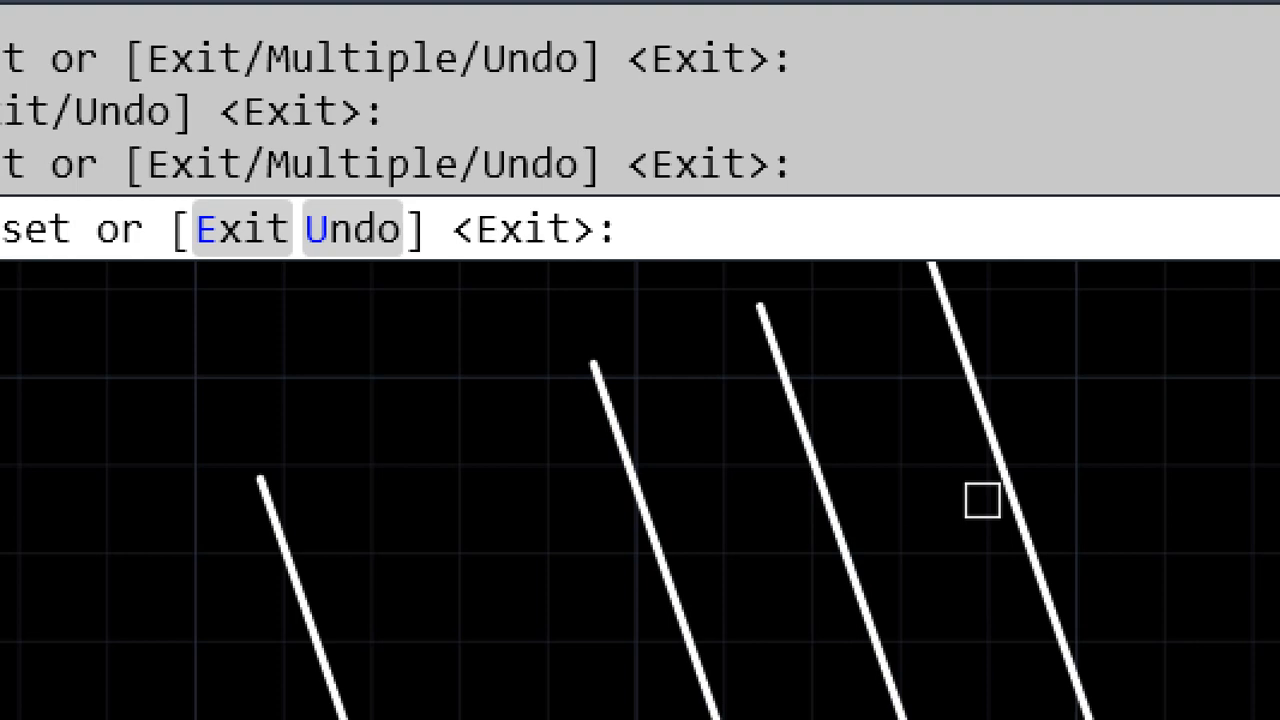
pyautogui.press('Escape')
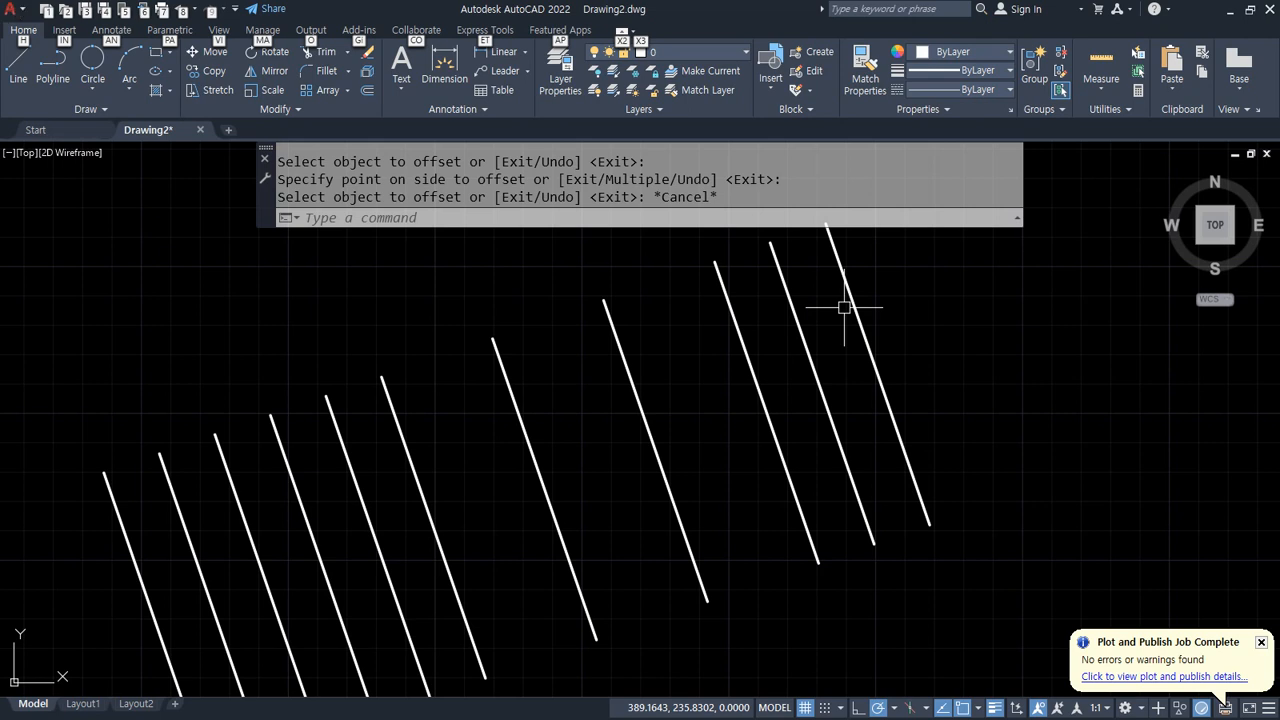
# Step: Offset the rightmost line twice more to the right at 40 units spacing
pyautogui.press('o')
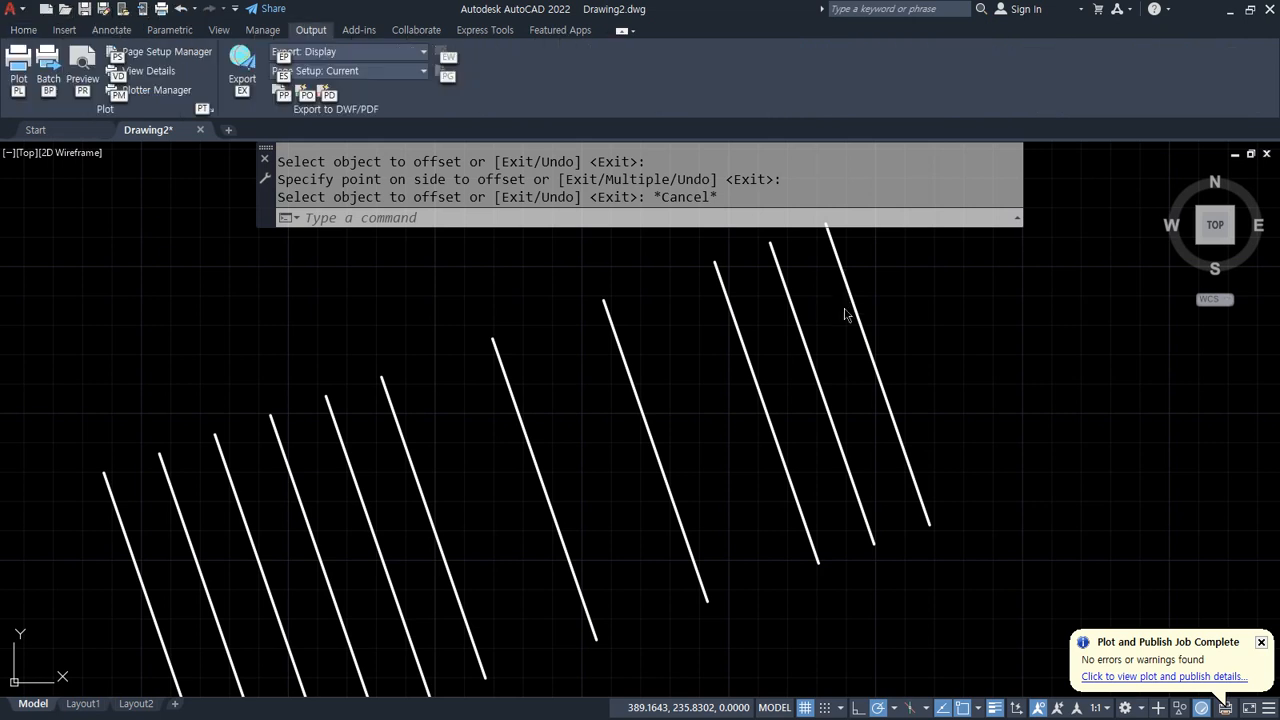
pyautogui.press('Escape')
pyautogui.write('o')
pyautogui.press('Return')
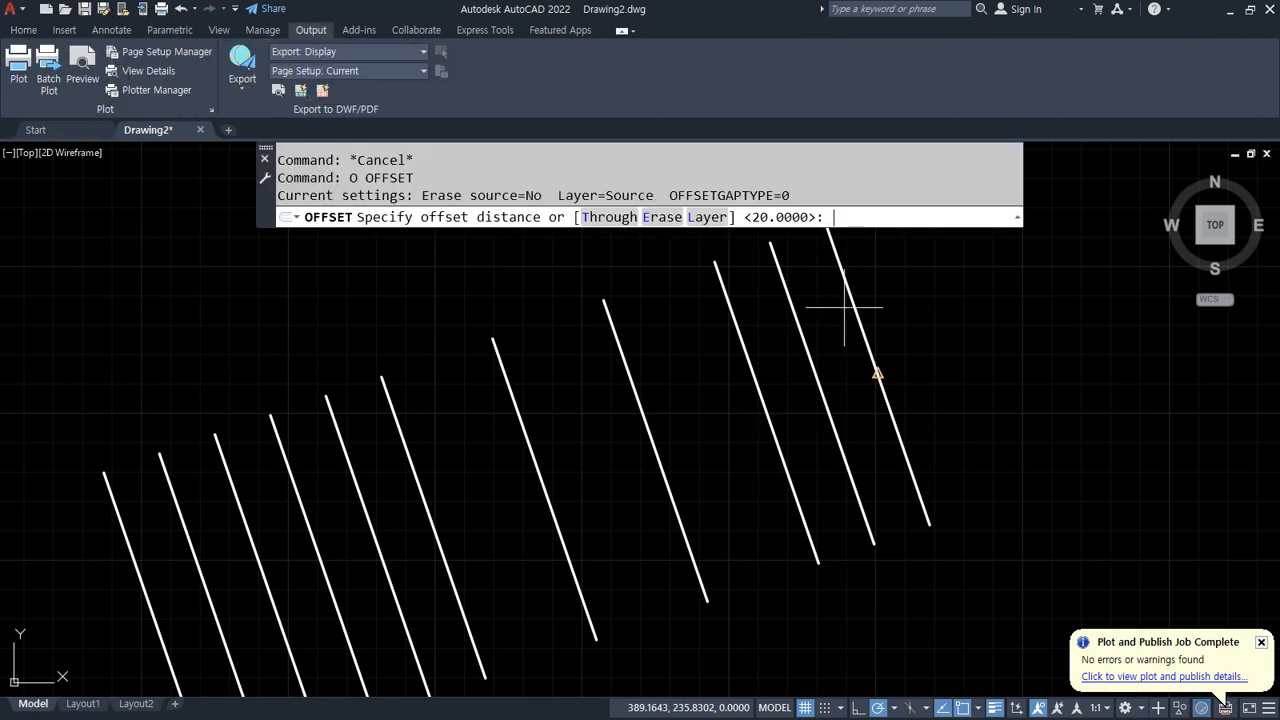
pyautogui.write('40')
pyautogui.press('Return')
pyautogui.click(842, 301)
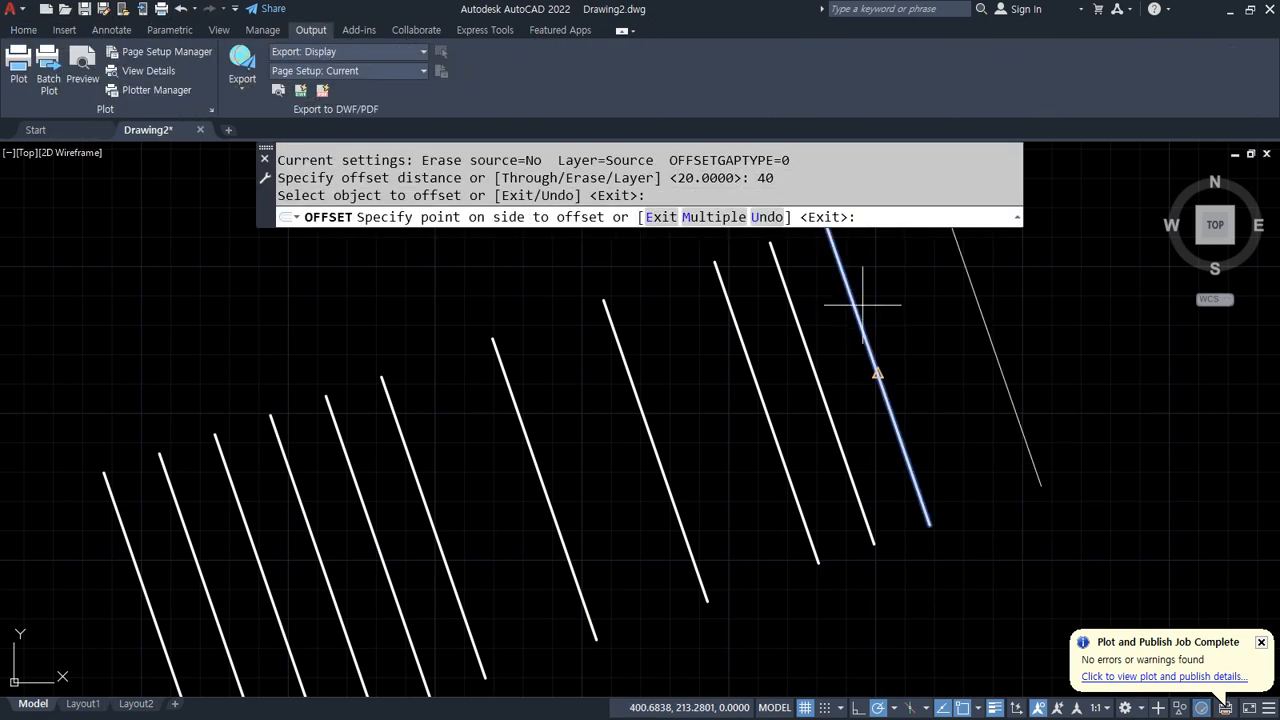
pyautogui.click(999, 299)
pyautogui.click(980, 306)
pyautogui.click(1077, 294)
pyautogui.press('Escape')
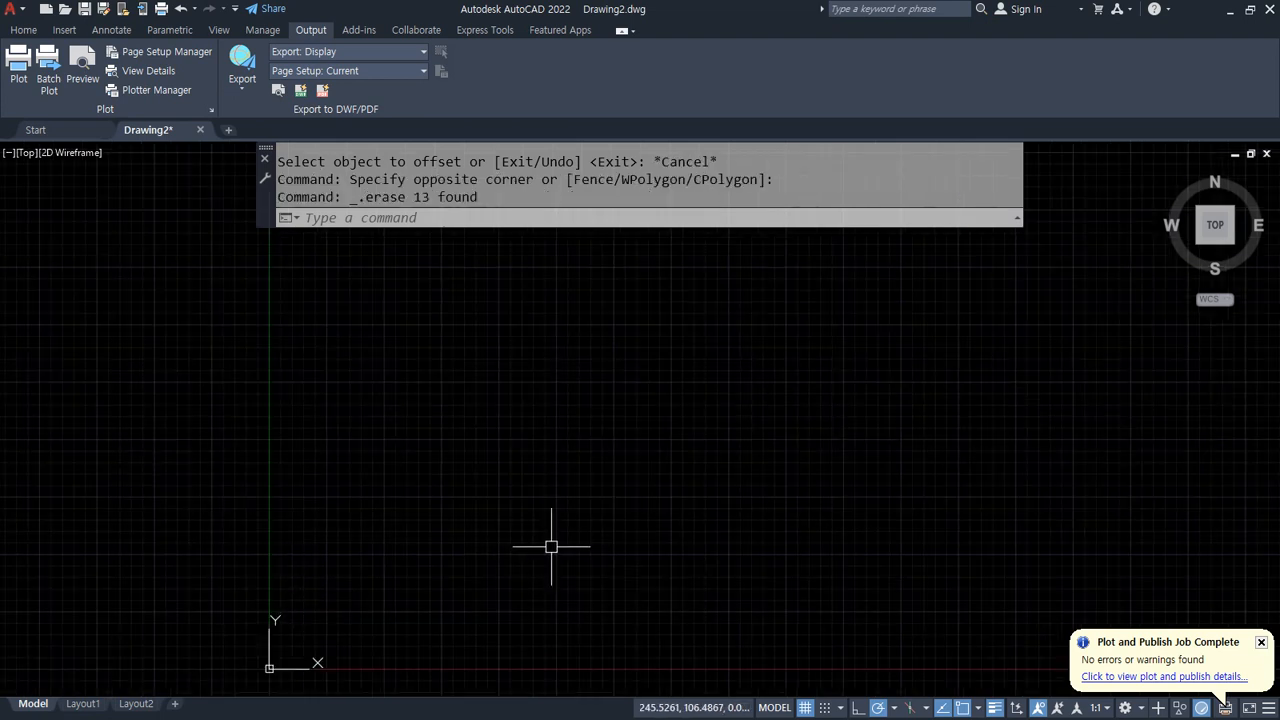
# Step: Draw a circle of radius 50 in the empty drawing area
pyautogui.write('z')
pyautogui.press('Return')
pyautogui.write('a')
pyautogui.press('Return')
pyautogui.write('c')
pyautogui.press('Return')
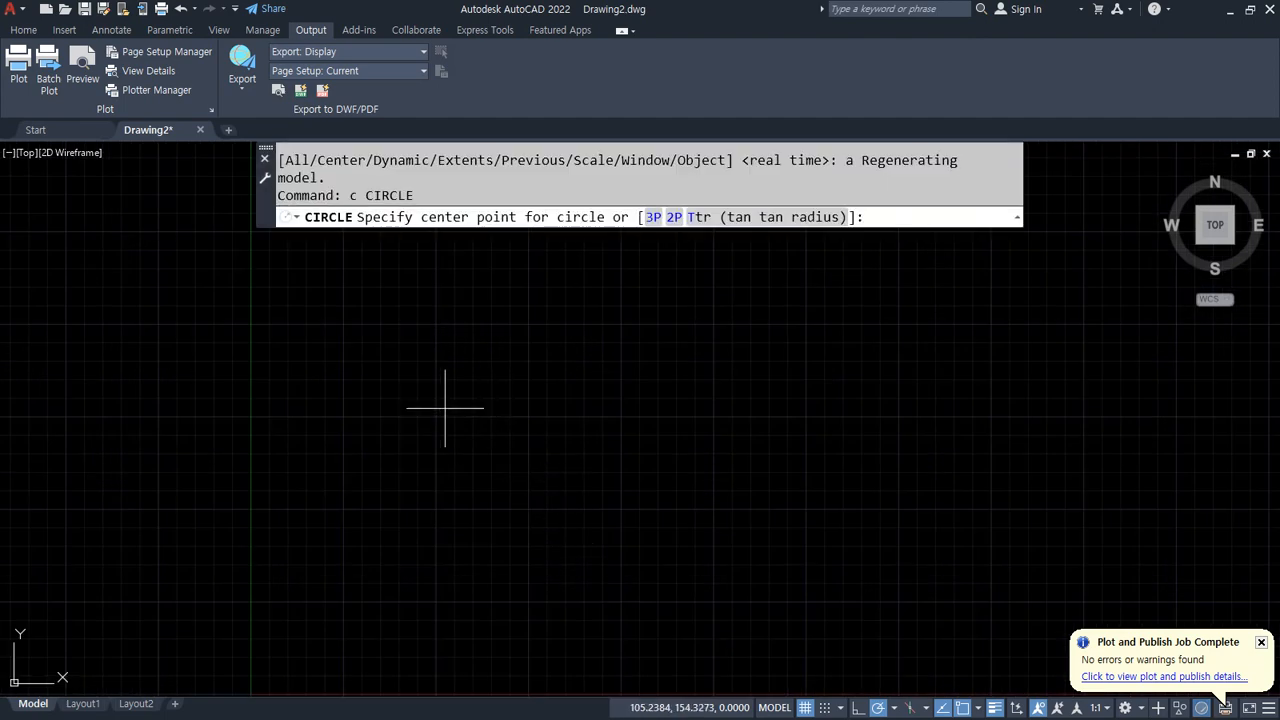
pyautogui.click(441, 411)
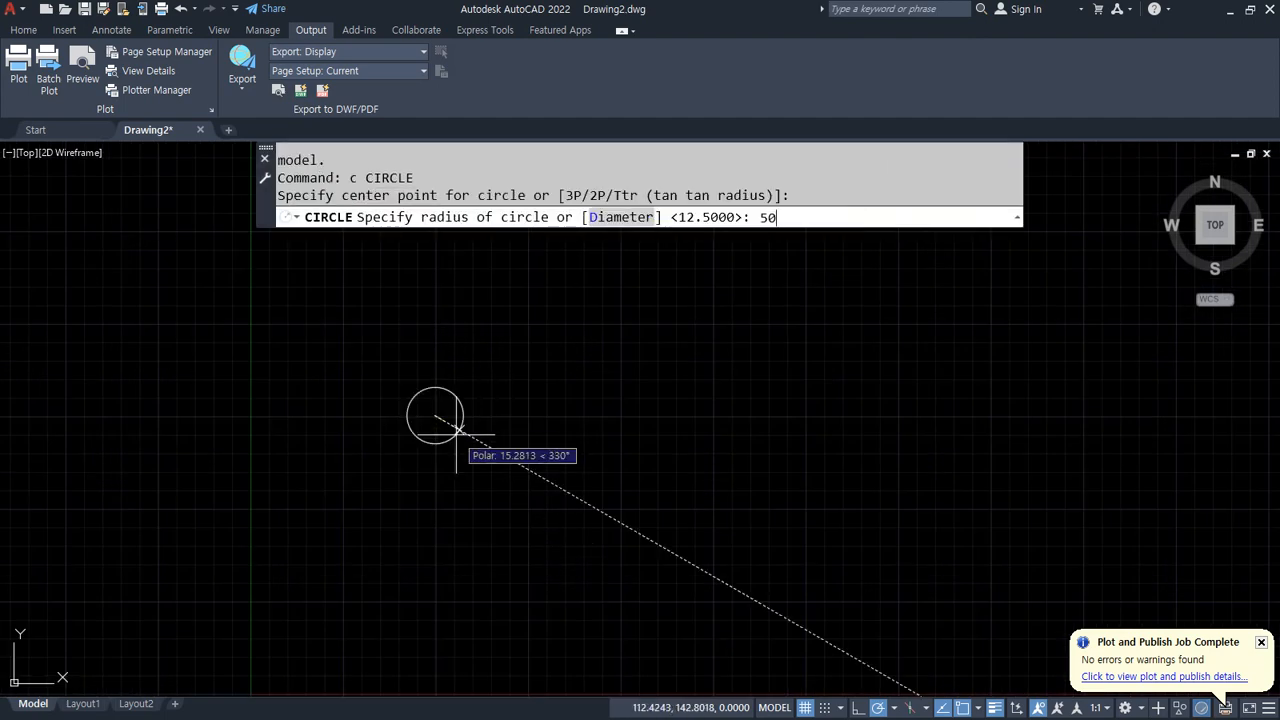
pyautogui.press('Return')
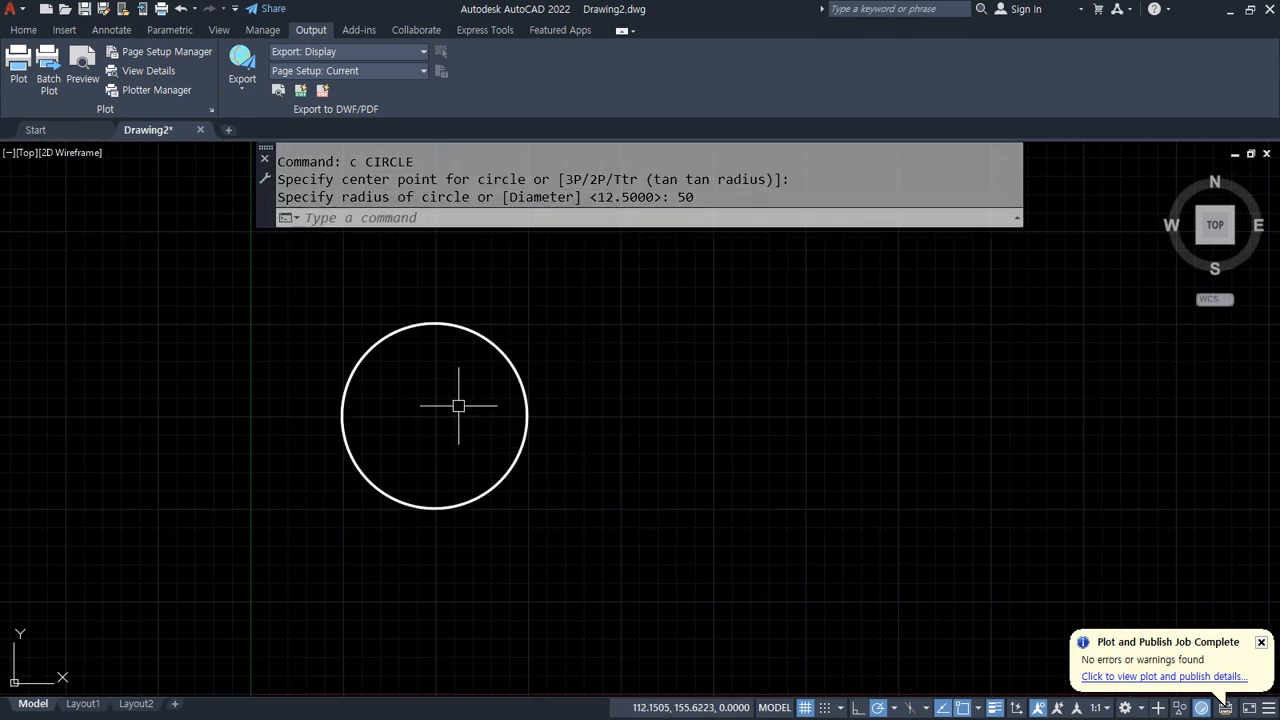
# Step: Offset the circle 20 units once outward and once inward to create concentric circles
pyautogui.scroll(4, 457, 403)
pyautogui.scroll(-2, 529, 363)
pyautogui.write('o')
pyautogui.press('Return')
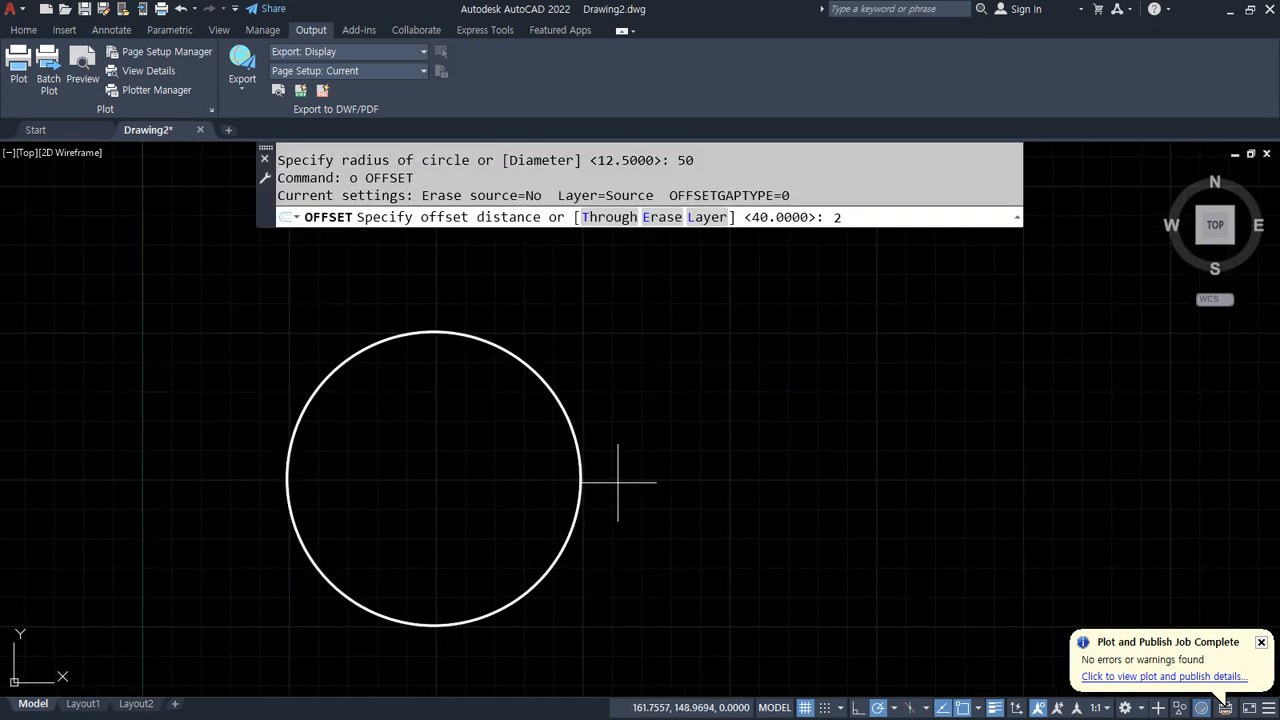
pyautogui.write('20')
pyautogui.press('Return')
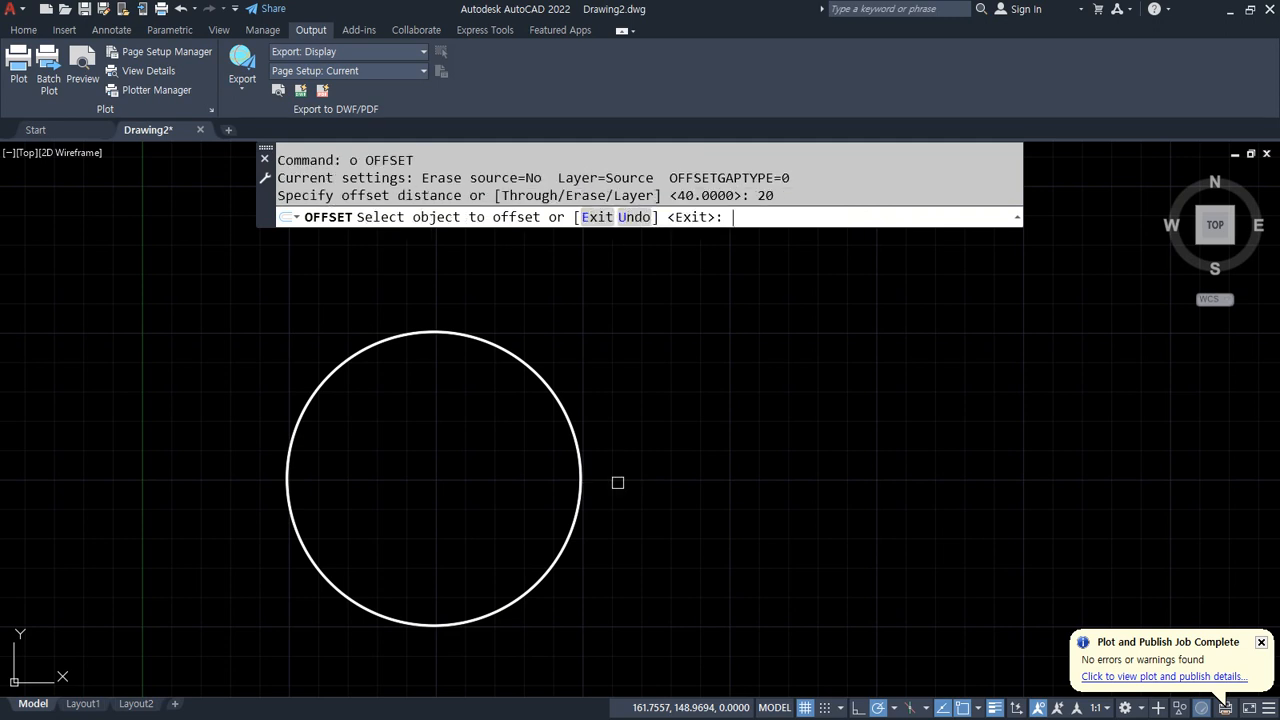
pyautogui.click(529, 359)
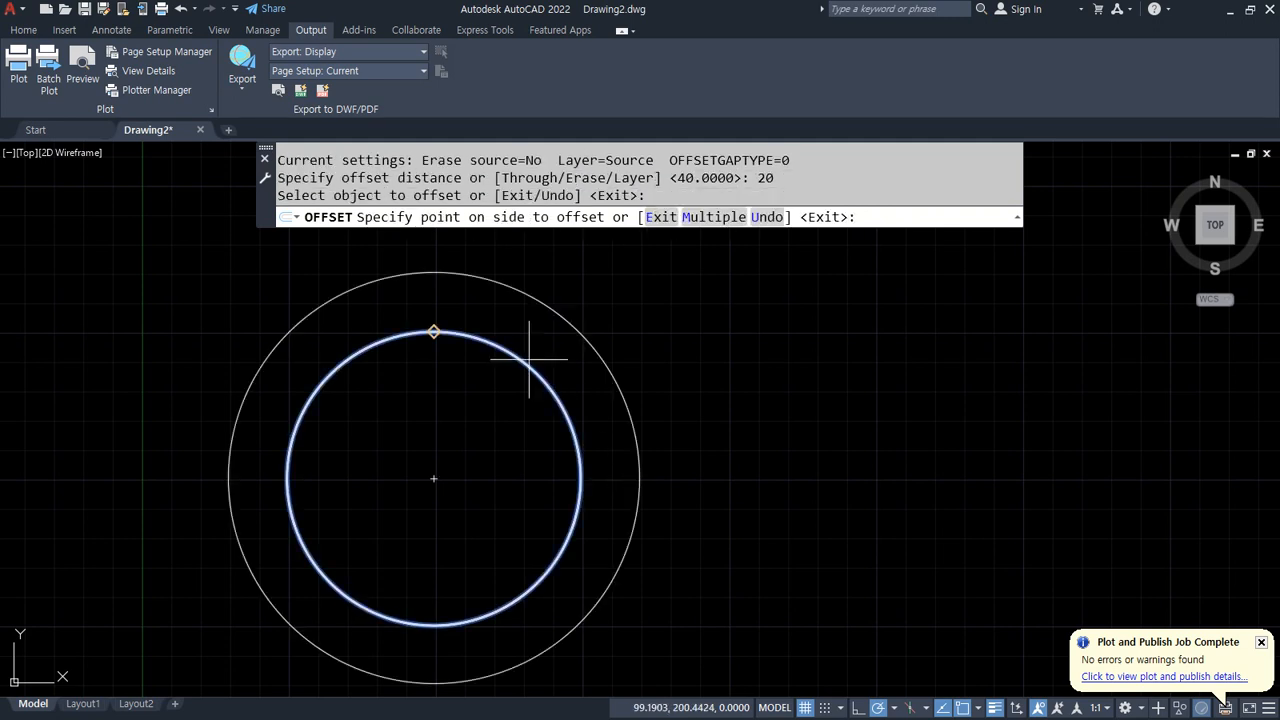
pyautogui.click(586, 303)
pyautogui.click(547, 377)
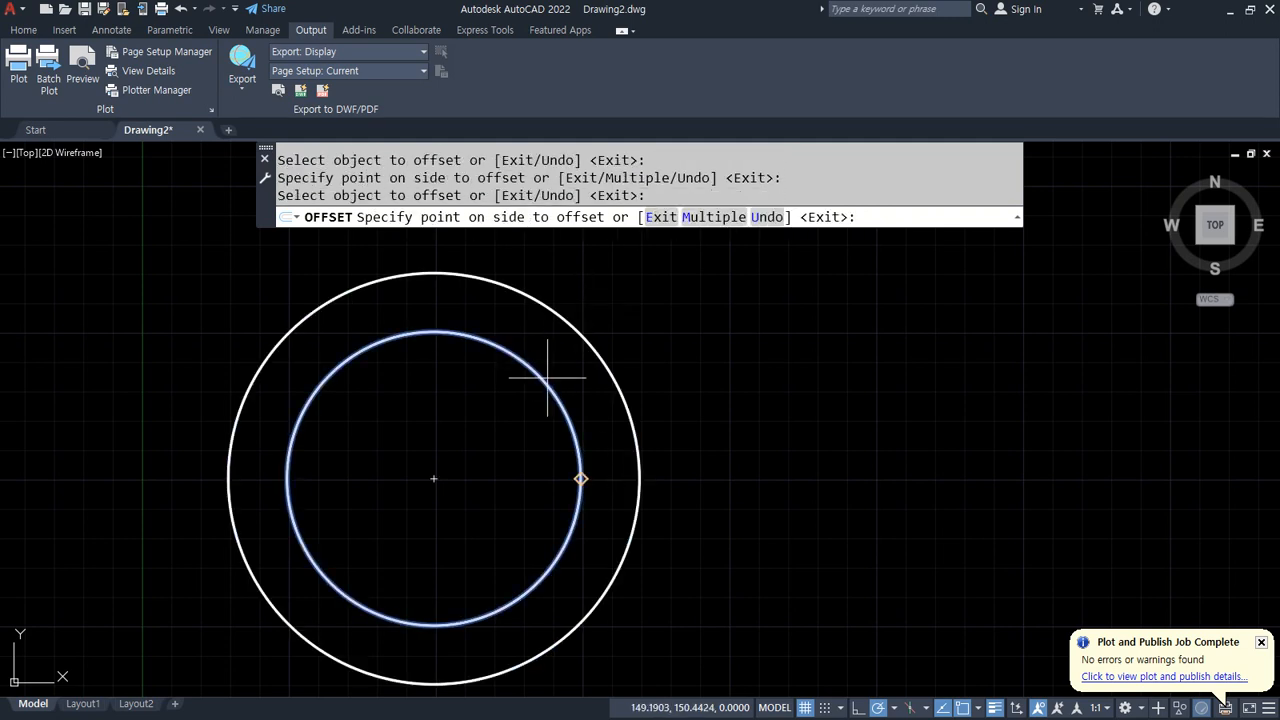
pyautogui.click(466, 430)
# Step: Offset the innermost circle inward and the outermost circle outward by another 20 units
pyautogui.click(485, 415)
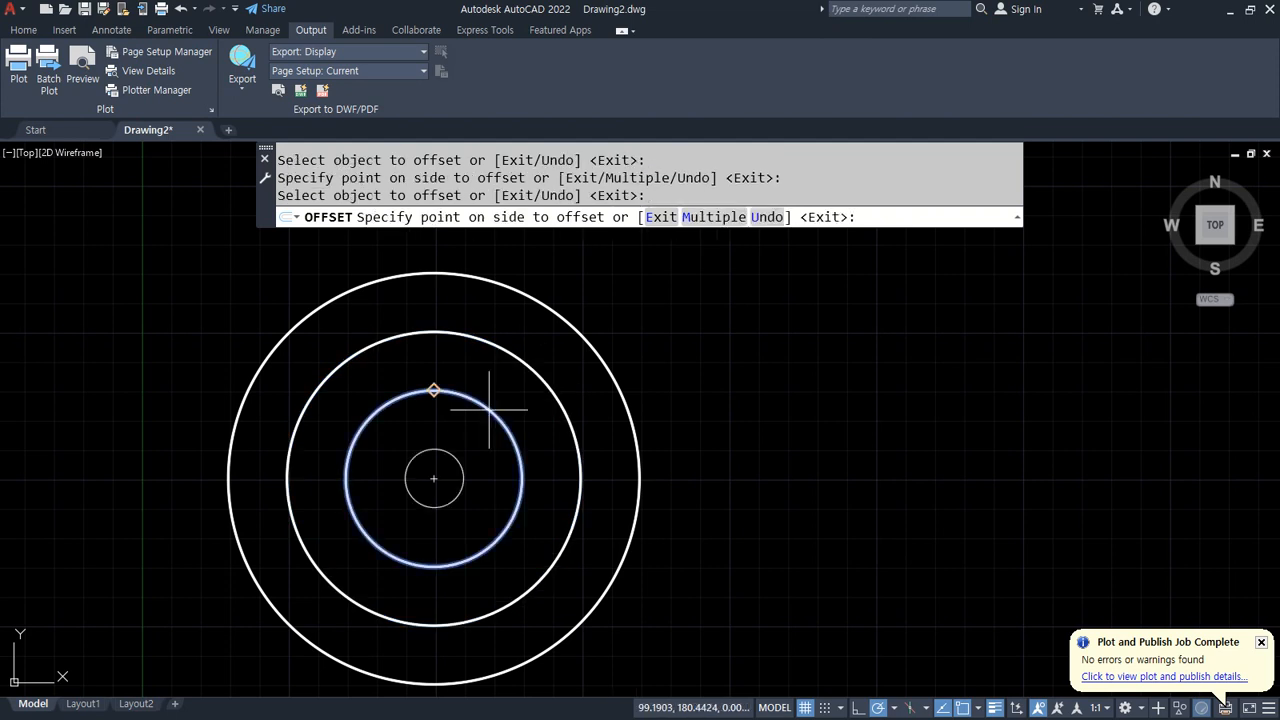
pyautogui.click(478, 432)
pyautogui.click(615, 368)
pyautogui.click(696, 335)
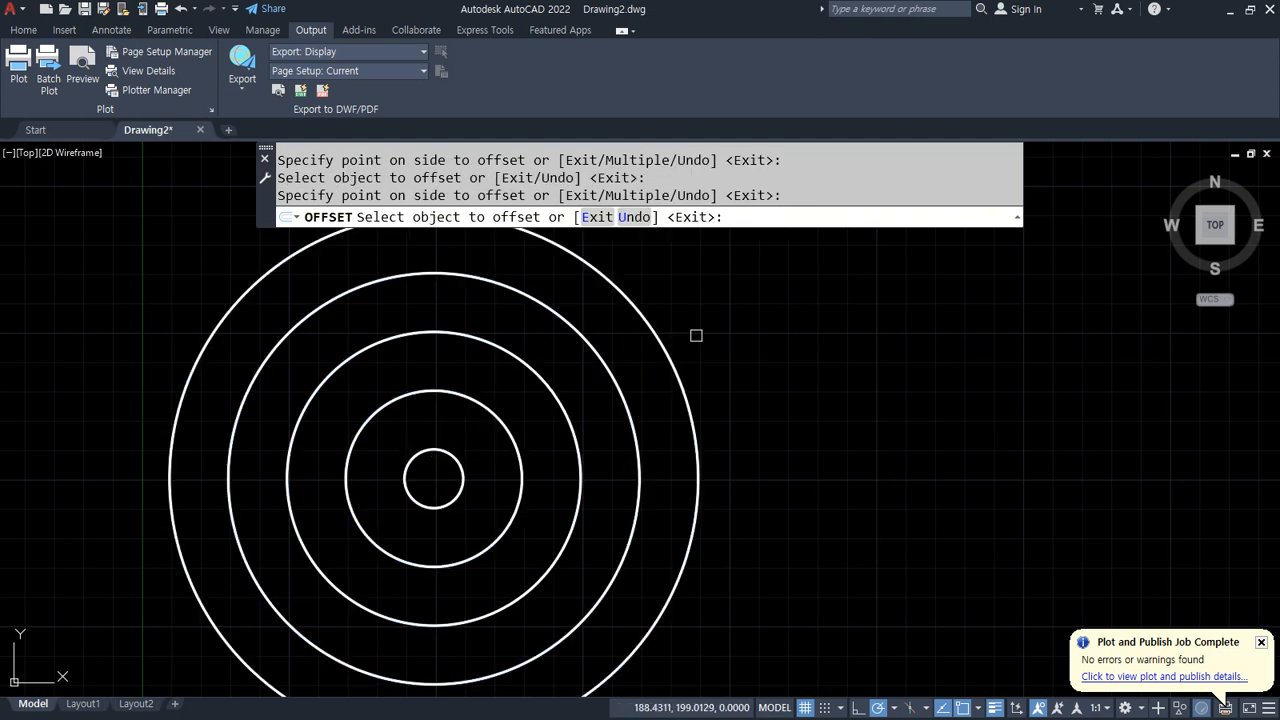
pyautogui.press('Escape')
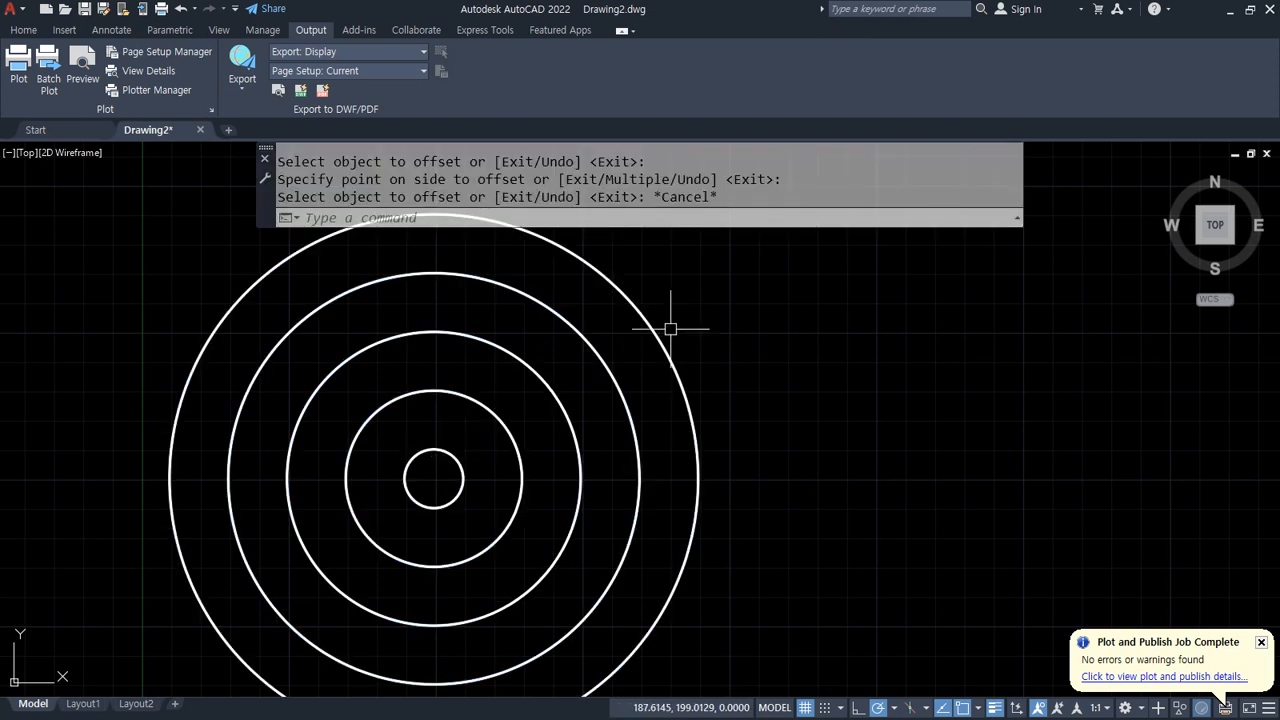
# Step: Add a radius dimension to the middle circle of the concentric set
pyautogui.click(22, 32)
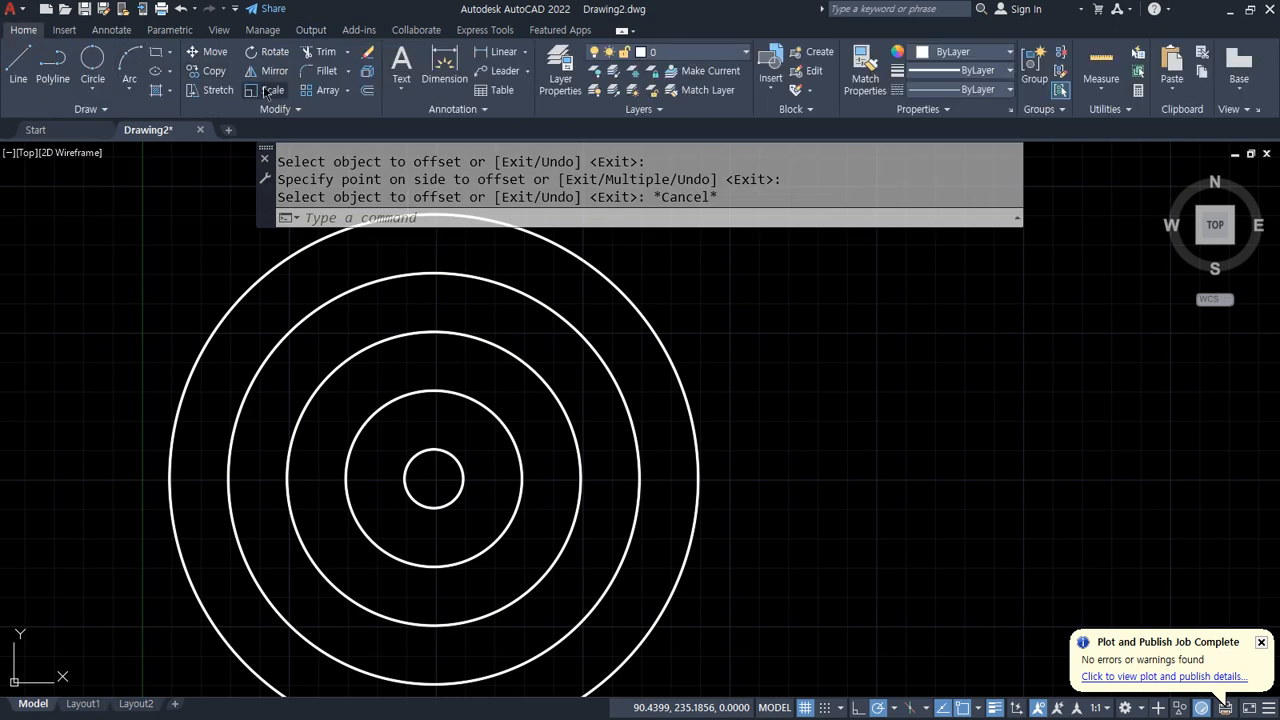
pyautogui.click(523, 58)
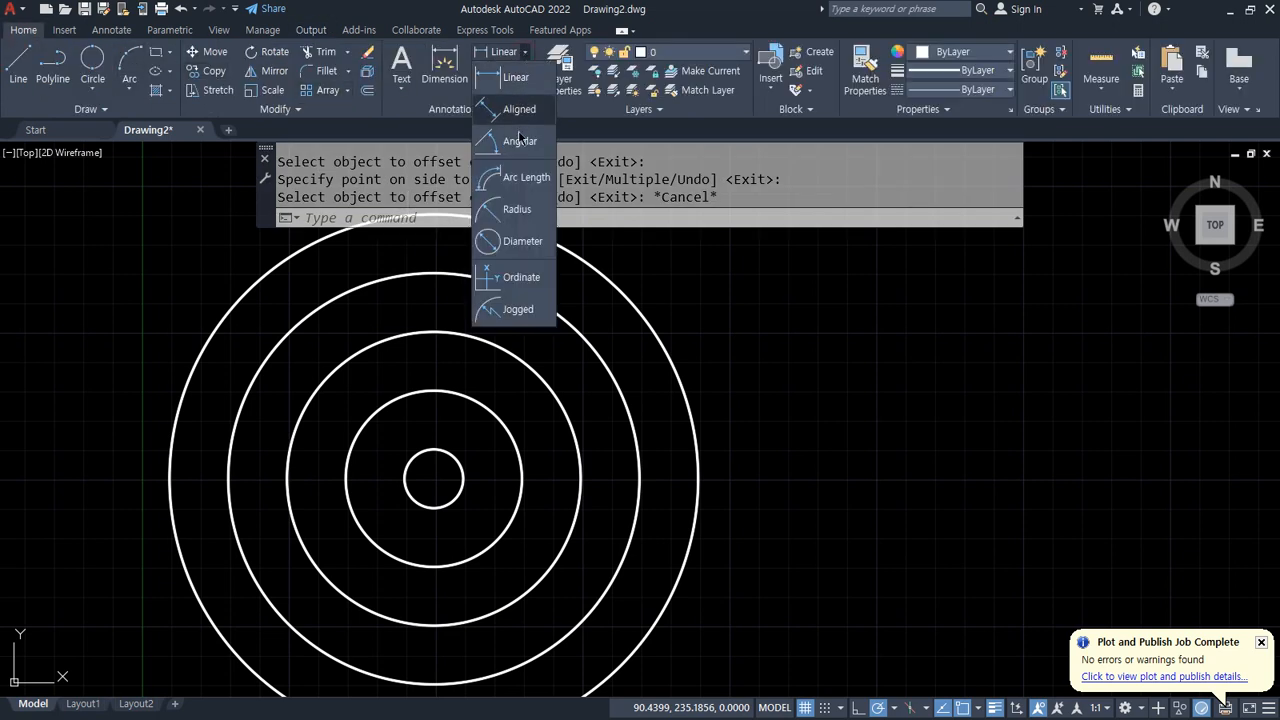
pyautogui.click(521, 207)
pyautogui.click(482, 343)
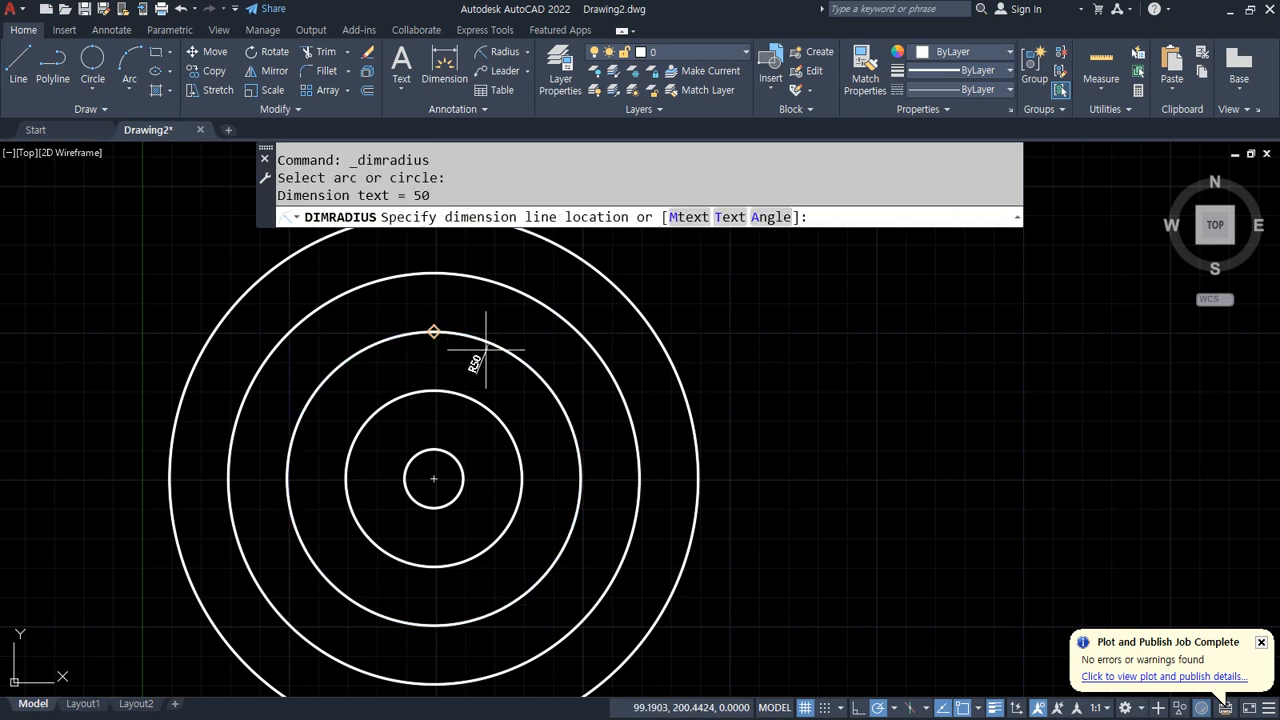
pyautogui.click(437, 349)
# Step: Add radius dimensions to the two inner circles
pyautogui.scroll(2, 440, 300)
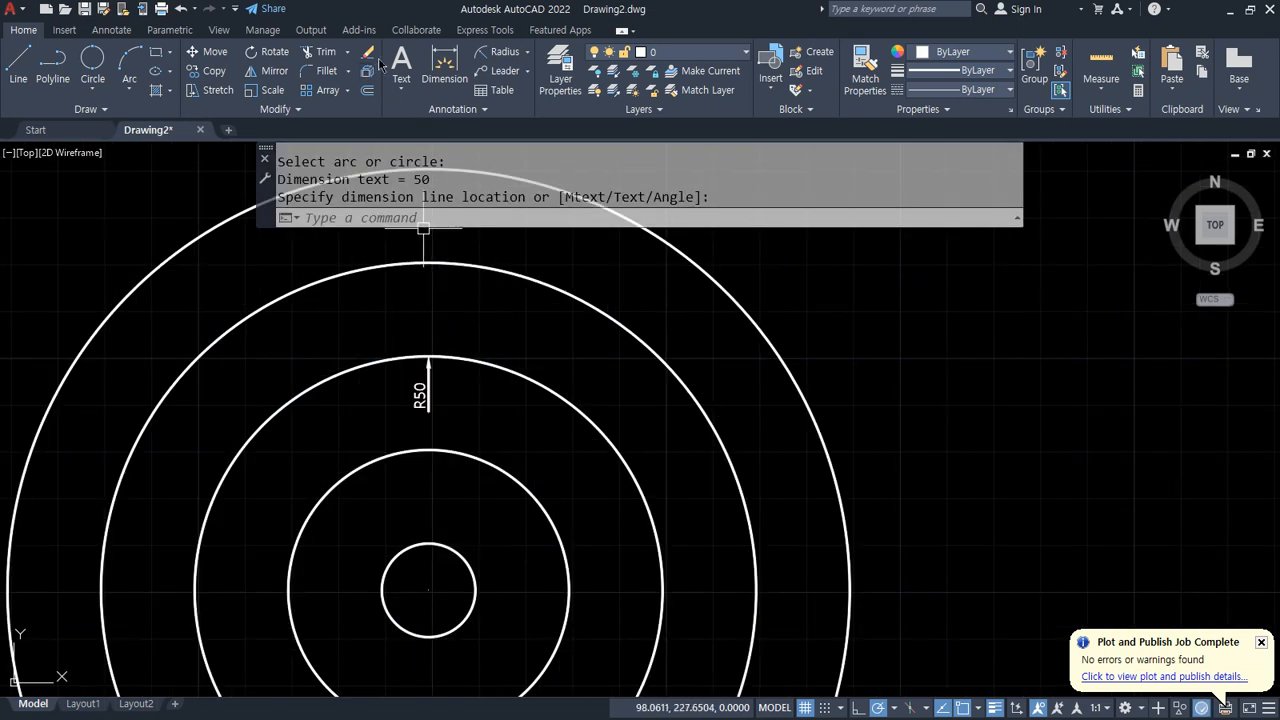
pyautogui.click(497, 51)
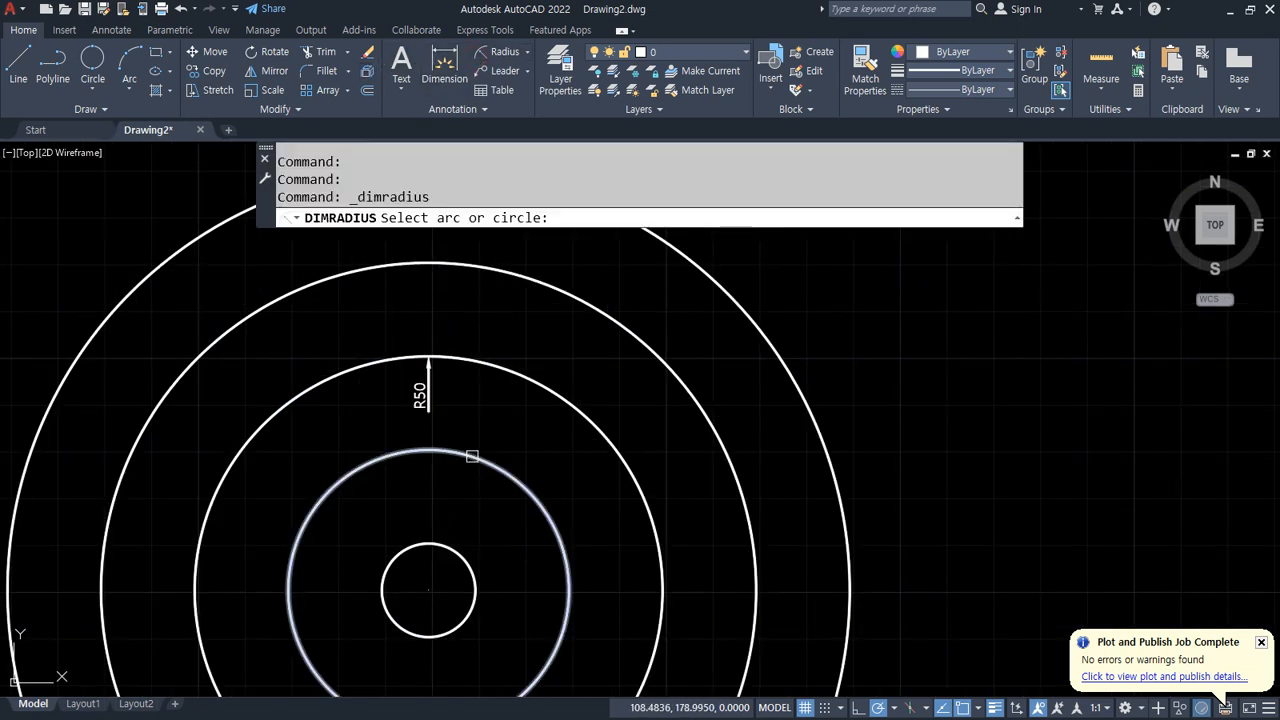
pyautogui.click(473, 455)
pyautogui.click(465, 490)
pyautogui.click(497, 51)
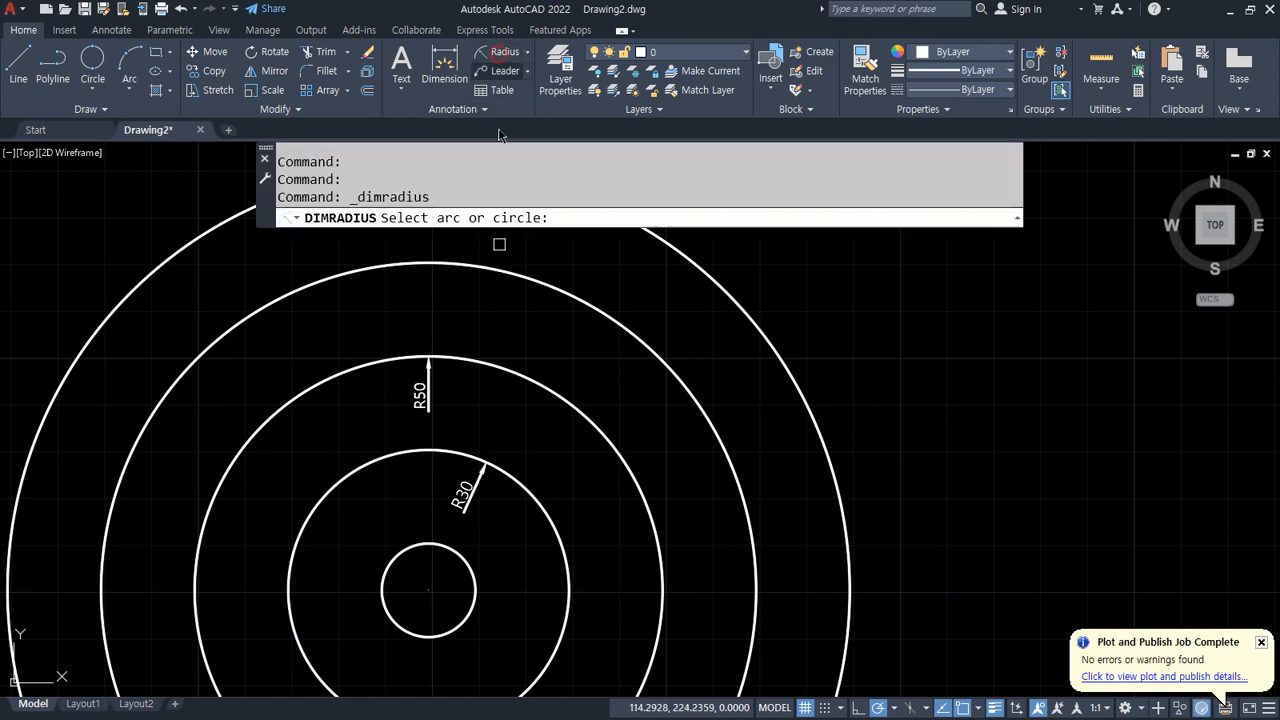
pyautogui.click(461, 561)
pyautogui.click(455, 574)
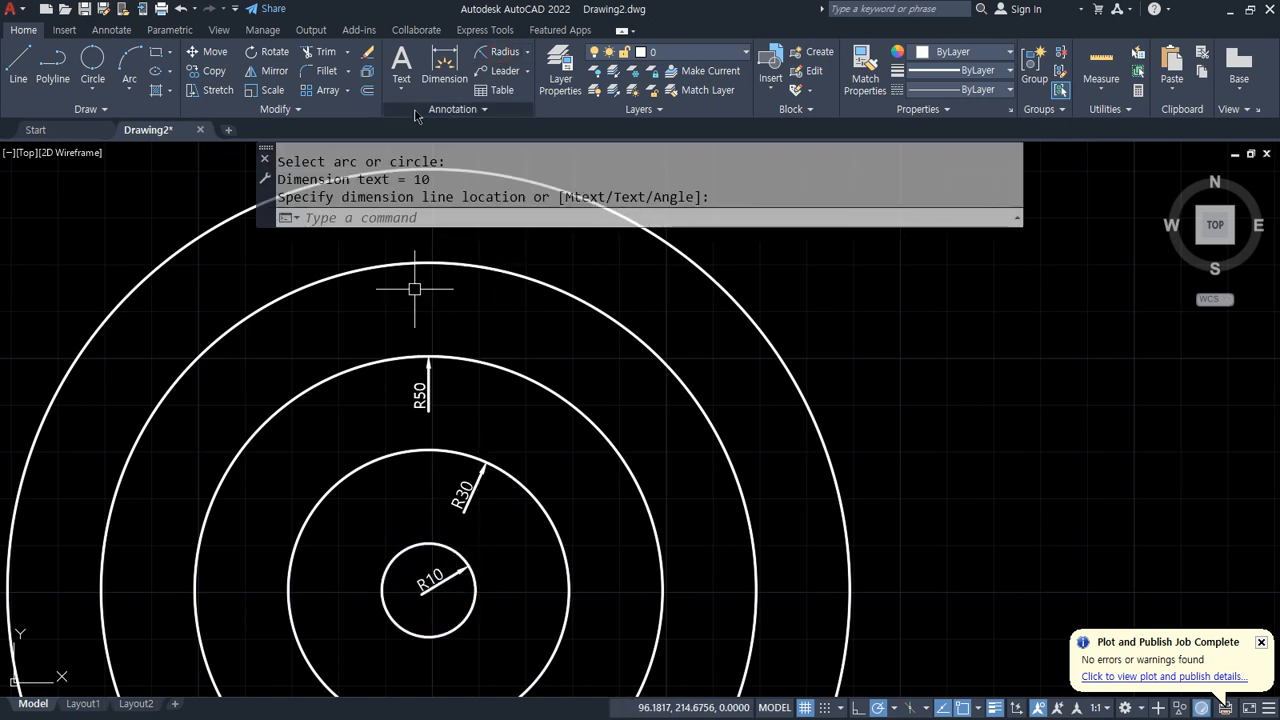
# Step: Add radius dimensions to the two outer circles
pyautogui.click(497, 51)
pyautogui.click(540, 284)
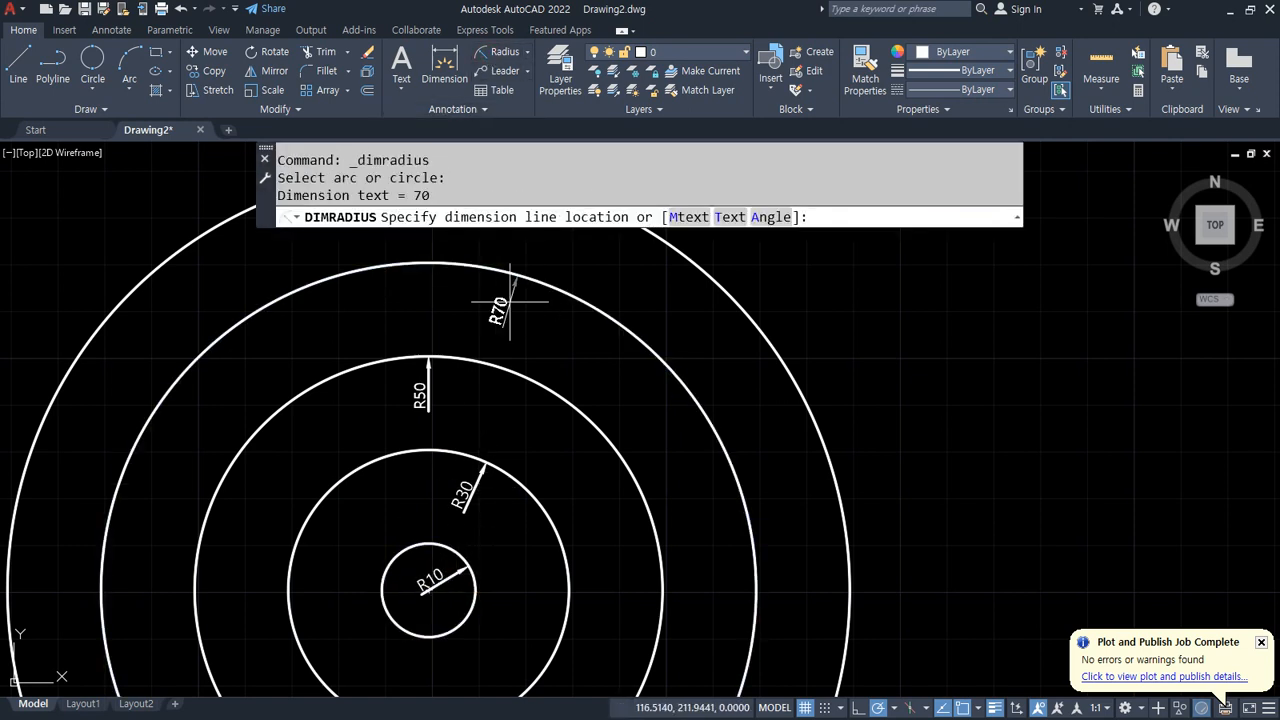
pyautogui.click(506, 306)
pyautogui.click(497, 55)
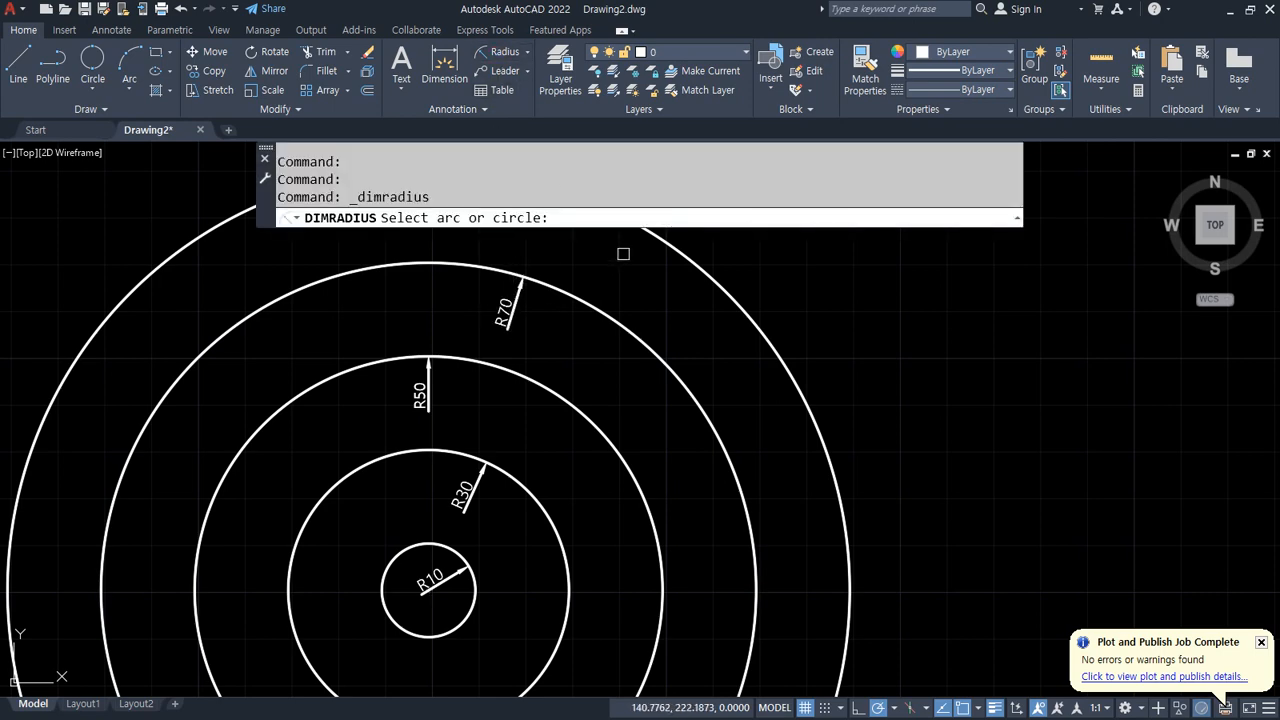
pyautogui.click(640, 232)
pyautogui.click(624, 262)
# Step: Zoom and pan around the concentric circles to inspect the radius dimensions
pyautogui.scroll(4, 472, 420)
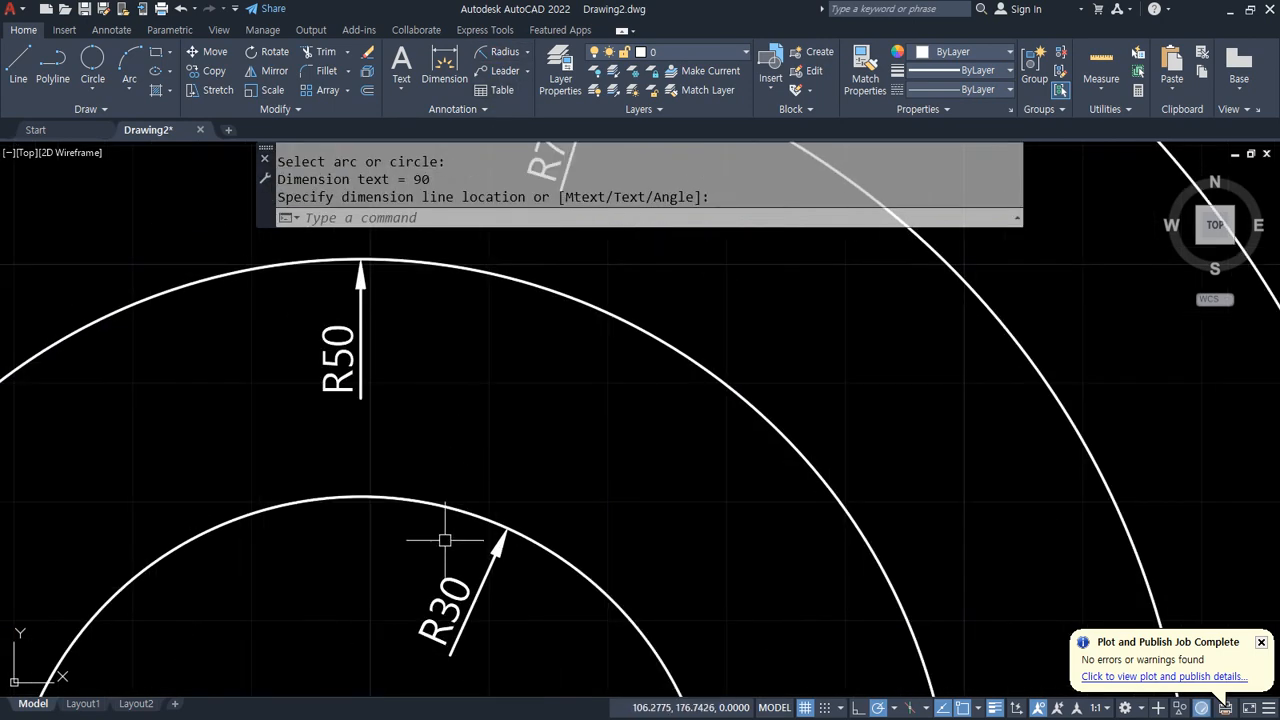
pyautogui.moveTo(430, 590); pyautogui.dragTo(510, 300, button='middle')
pyautogui.moveTo(478, 260); pyautogui.dragTo(448, 628, button='middle')
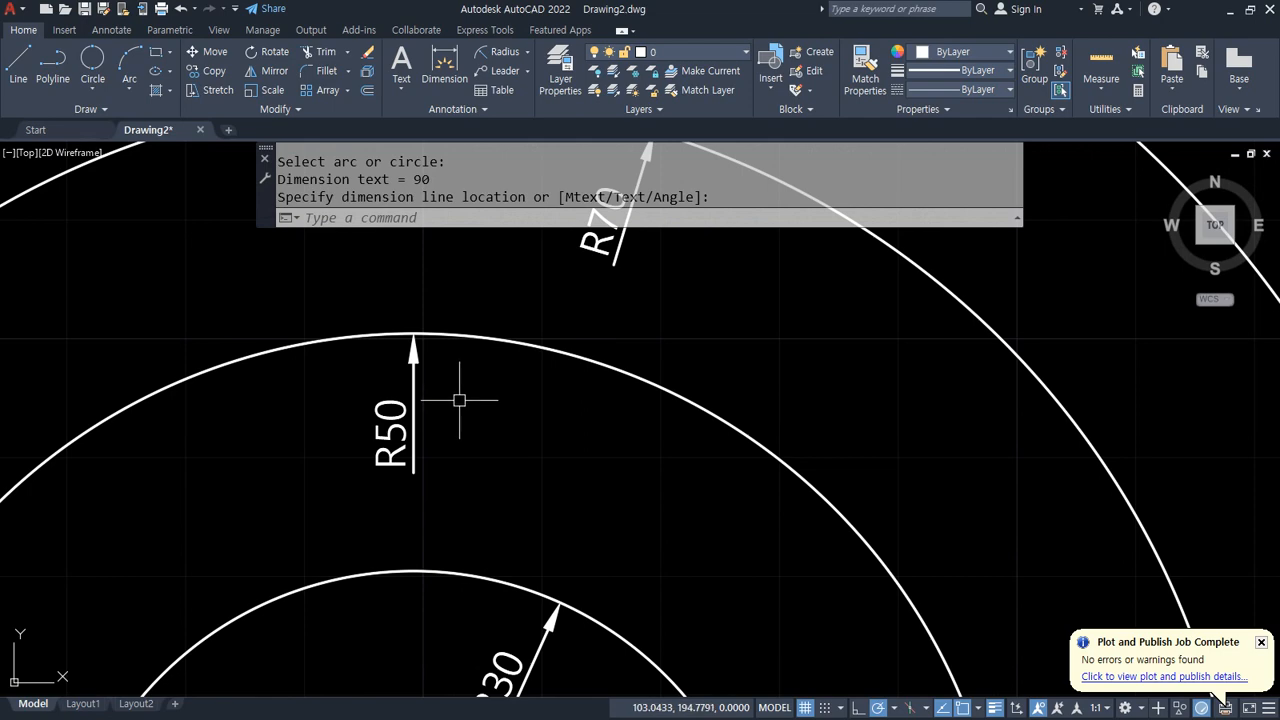
pyautogui.moveTo(517, 478); pyautogui.dragTo(516, 332, button='middle')
pyautogui.scroll(2, 492, 514)
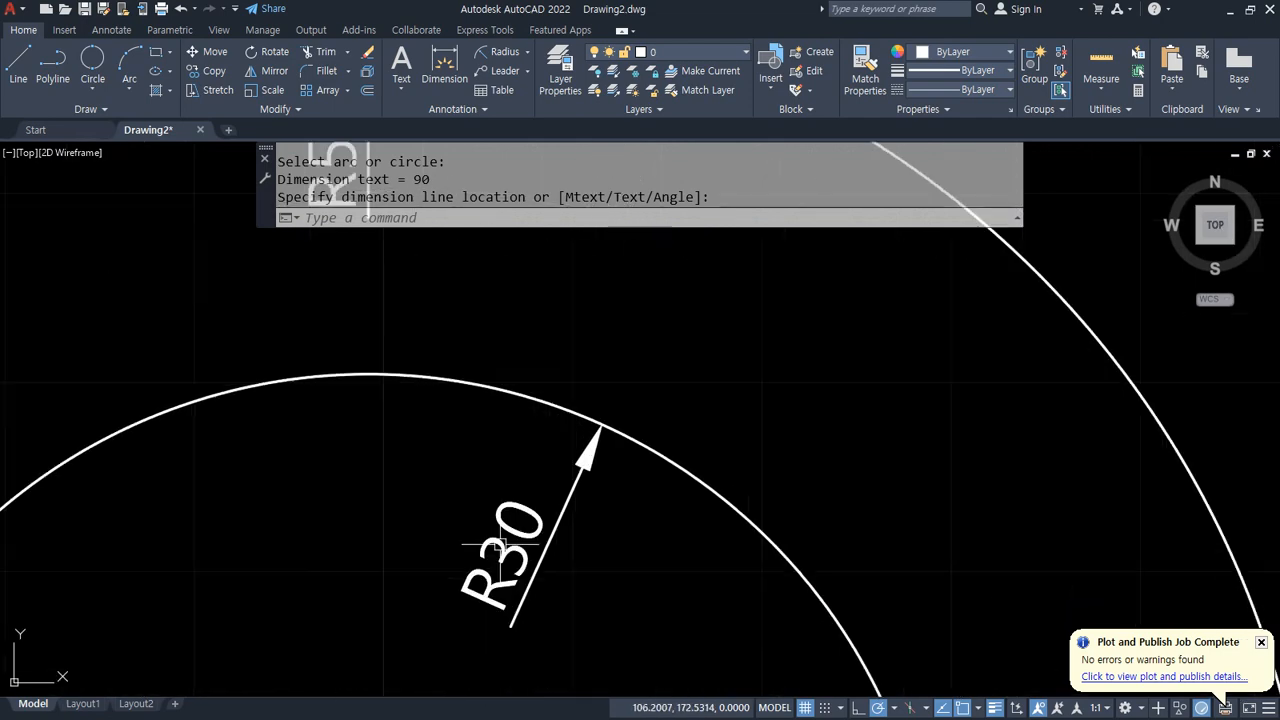
pyautogui.scroll(-2, 492, 583)
pyautogui.moveTo(606, 318); pyautogui.dragTo(532, 509, button='middle')
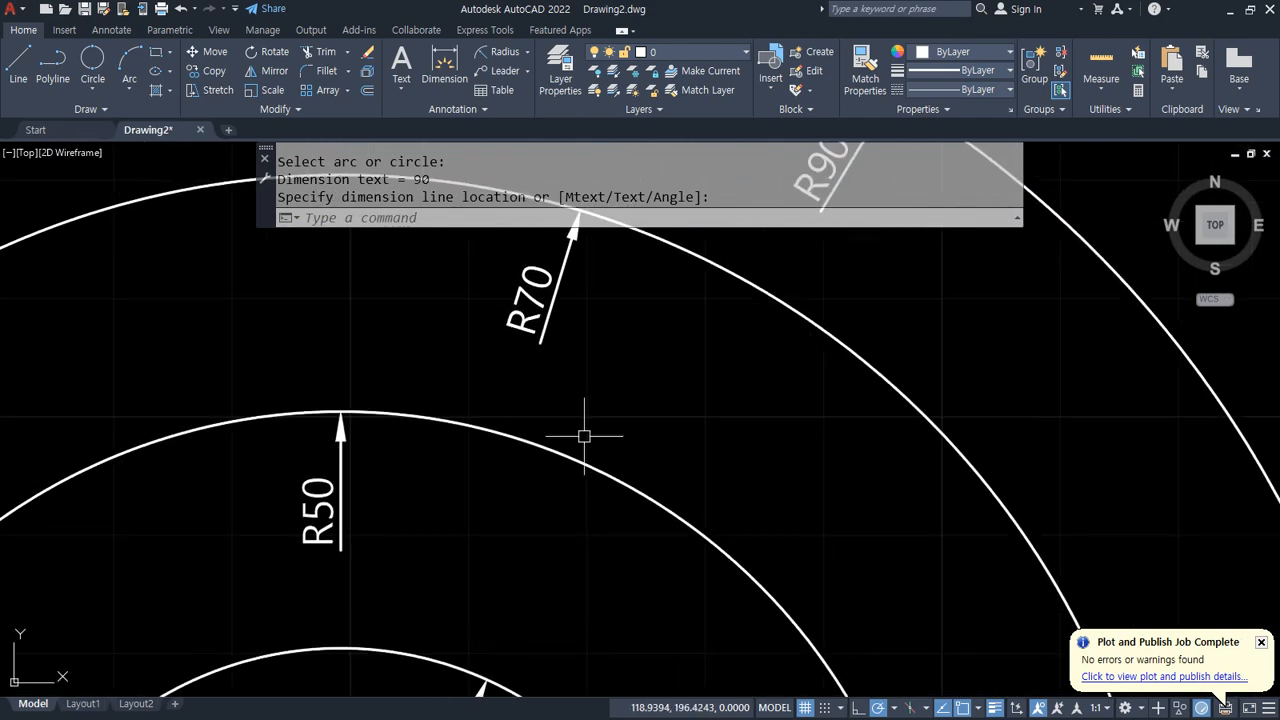
pyautogui.moveTo(617, 379); pyautogui.dragTo(608, 417, button='middle')
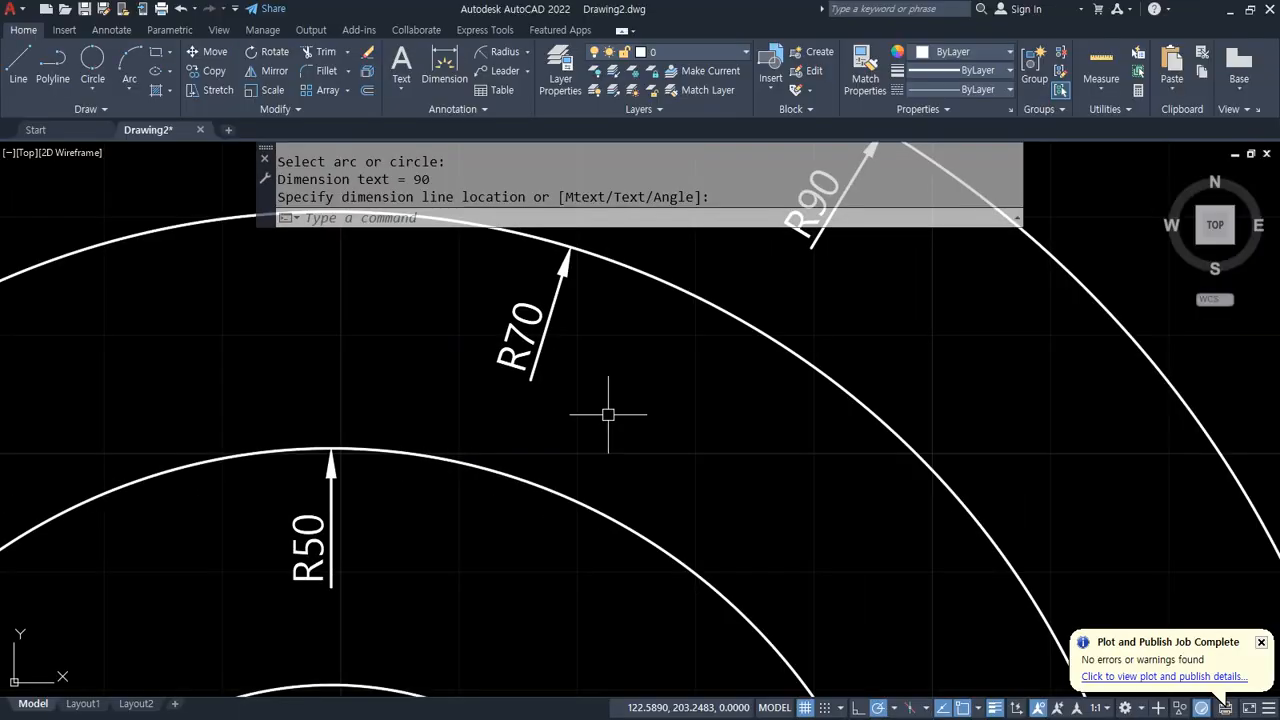
# Step: Draw a single slanted line running down to the right in an empty area
pyautogui.write('z')
pyautogui.press('Return')
pyautogui.write('a')
pyautogui.press('Return')
pyautogui.write('l')
pyautogui.press('Return')
pyautogui.click(387, 338)
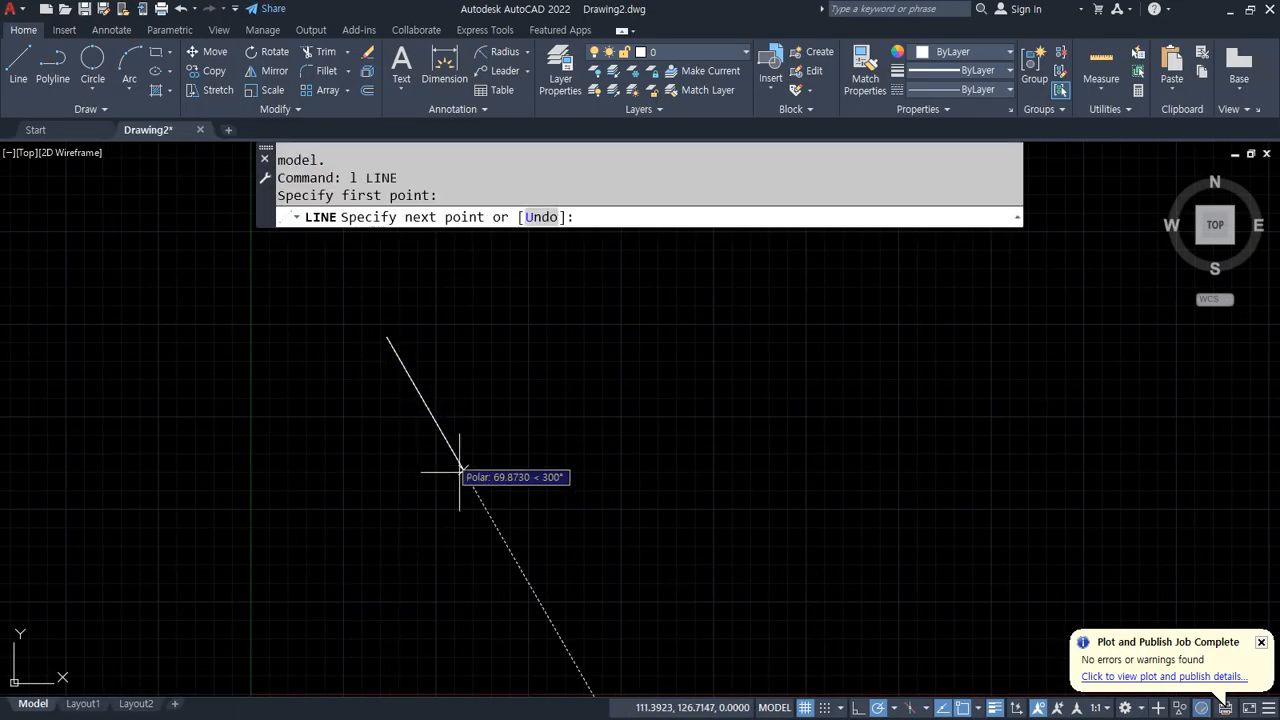
pyautogui.click(491, 563)
# Step: Offset the slanted line to its right, defining the offset distance by picking two points on screen
pyautogui.press('Return')
pyautogui.write('O')
pyautogui.press('Return')
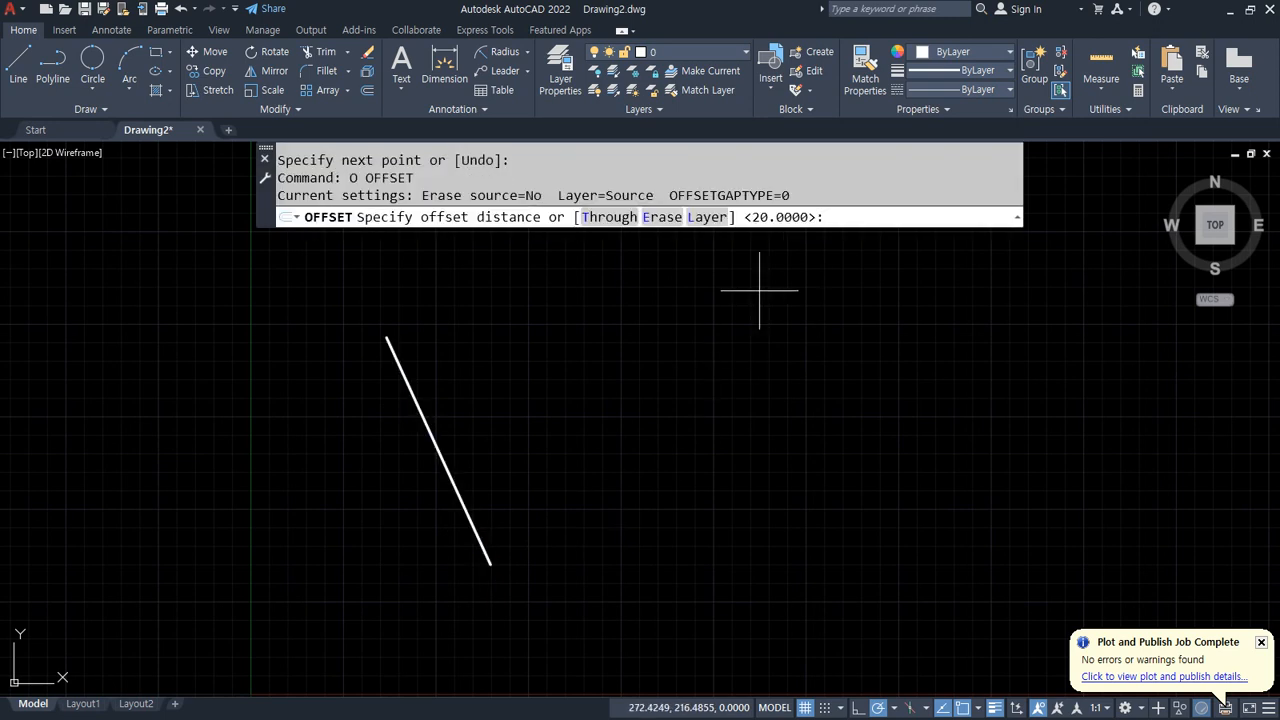
pyautogui.moveTo(885, 231)
pyautogui.mouseDown()
pyautogui.moveTo(819, 188)
pyautogui.moveTo(901, 263)
pyautogui.mouseUp()
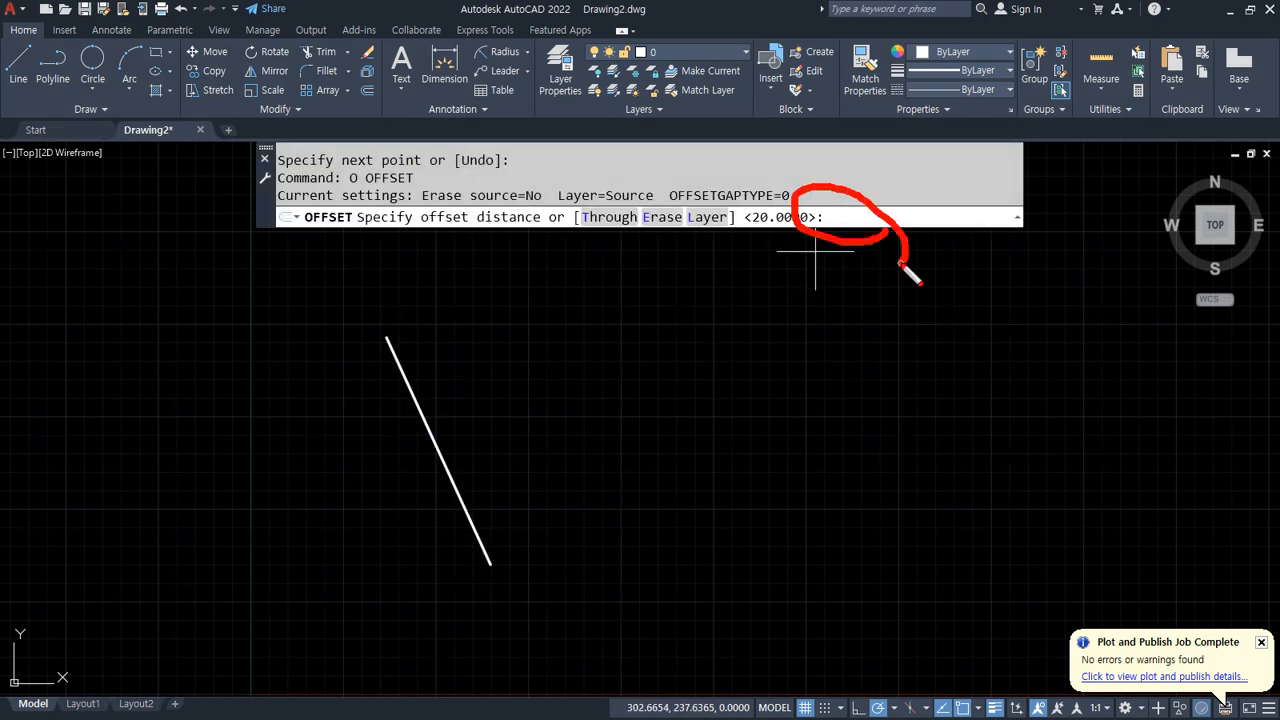
pyautogui.press('Escape')
pyautogui.click(733, 370)
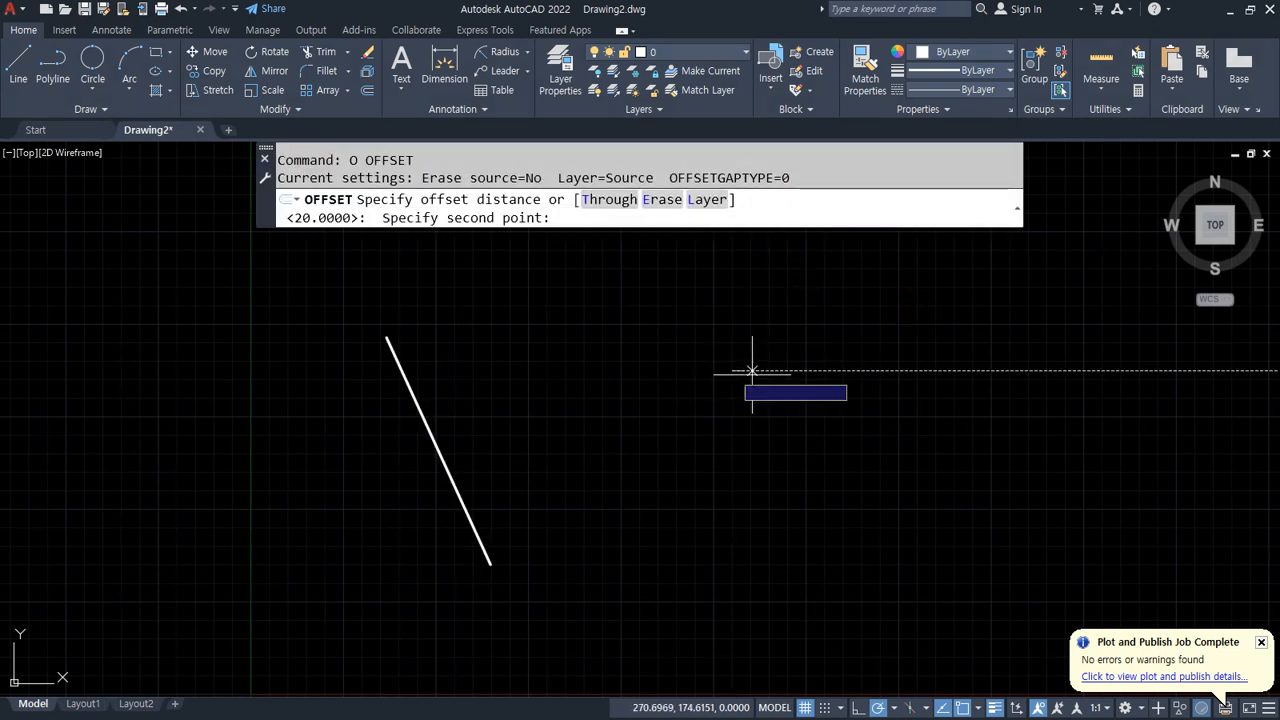
pyautogui.click(873, 327)
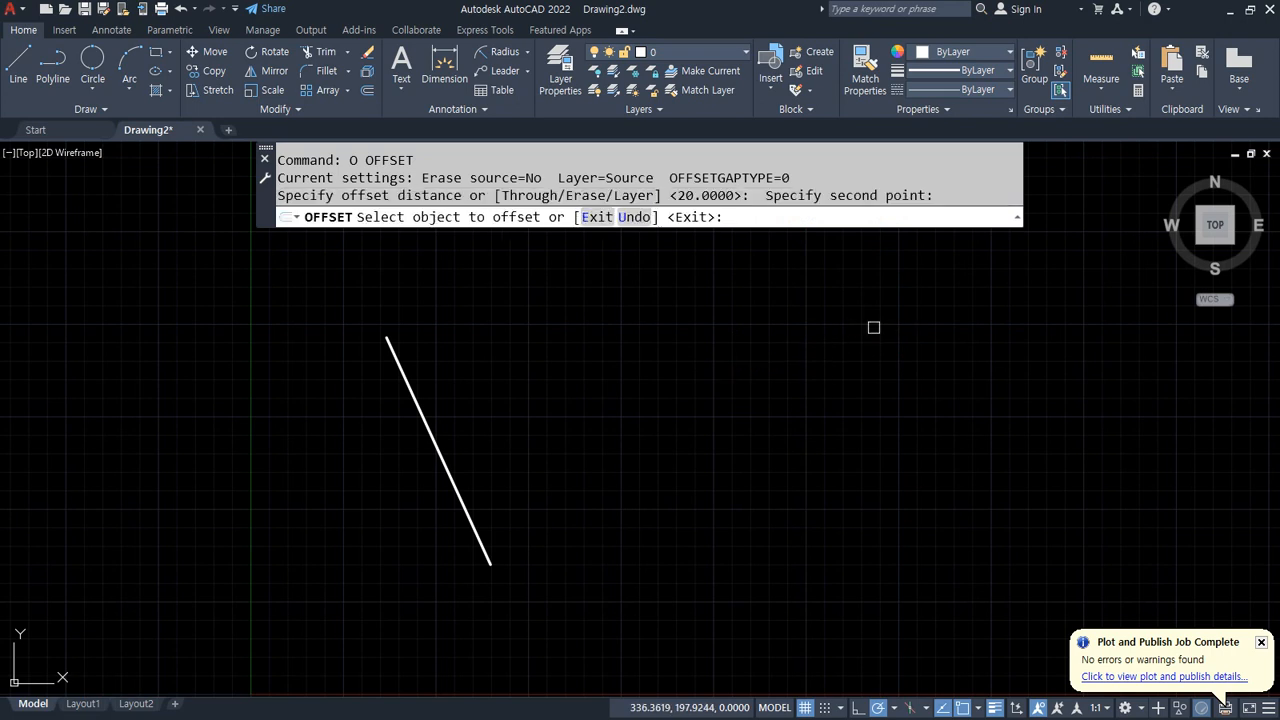
pyautogui.click(405, 378)
pyautogui.click(498, 345)
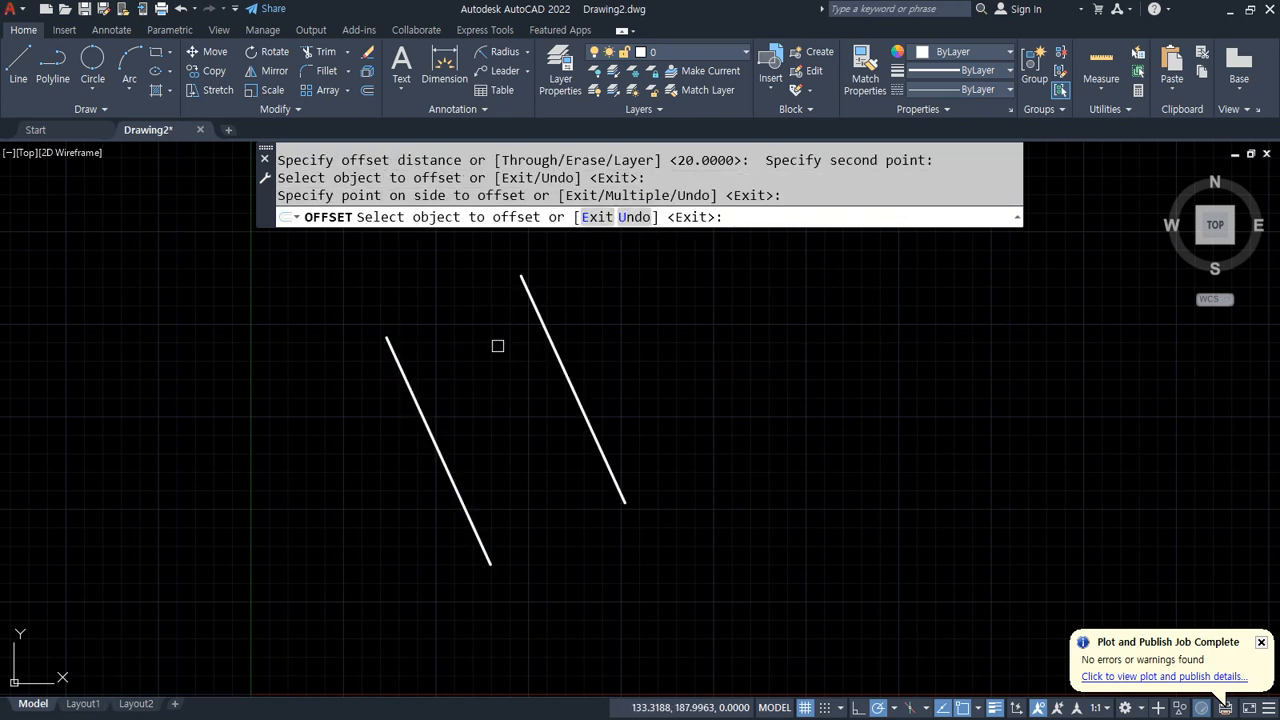
pyautogui.press('Escape')
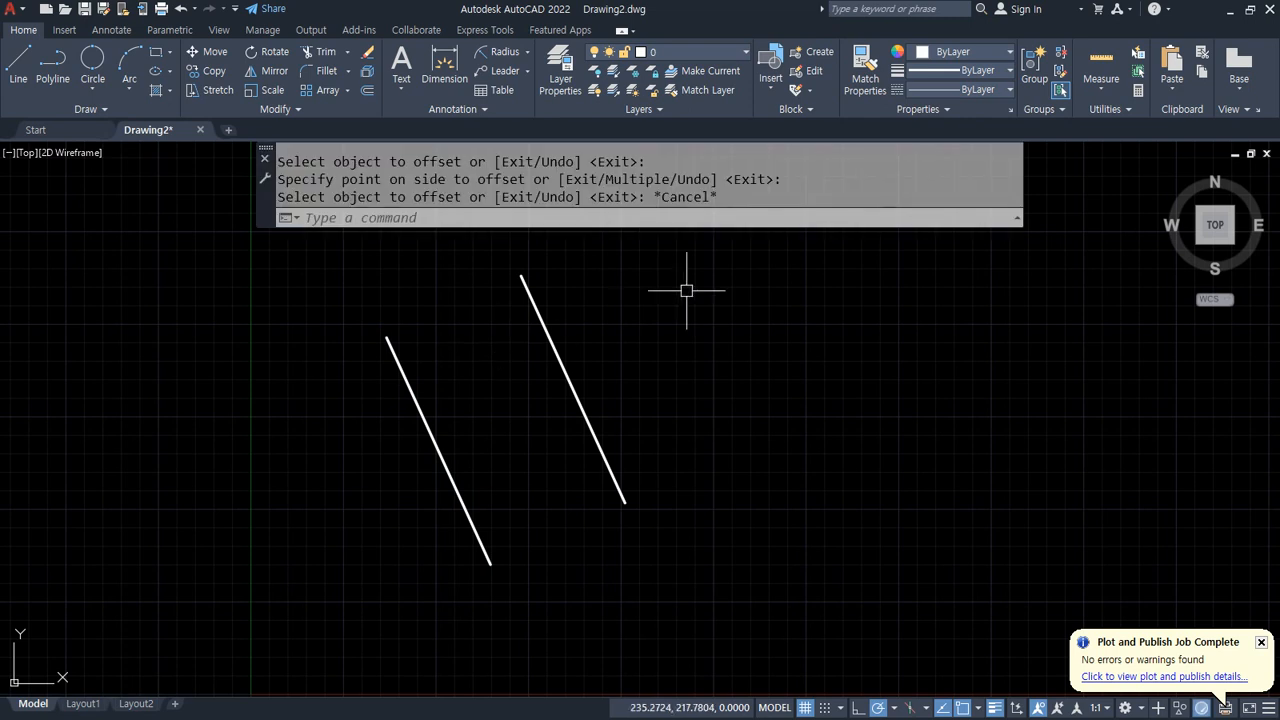
# Step: Offset the new line to its right by a smaller distance picked with two points on screen
pyautogui.press('Return')
pyautogui.click(674, 319)
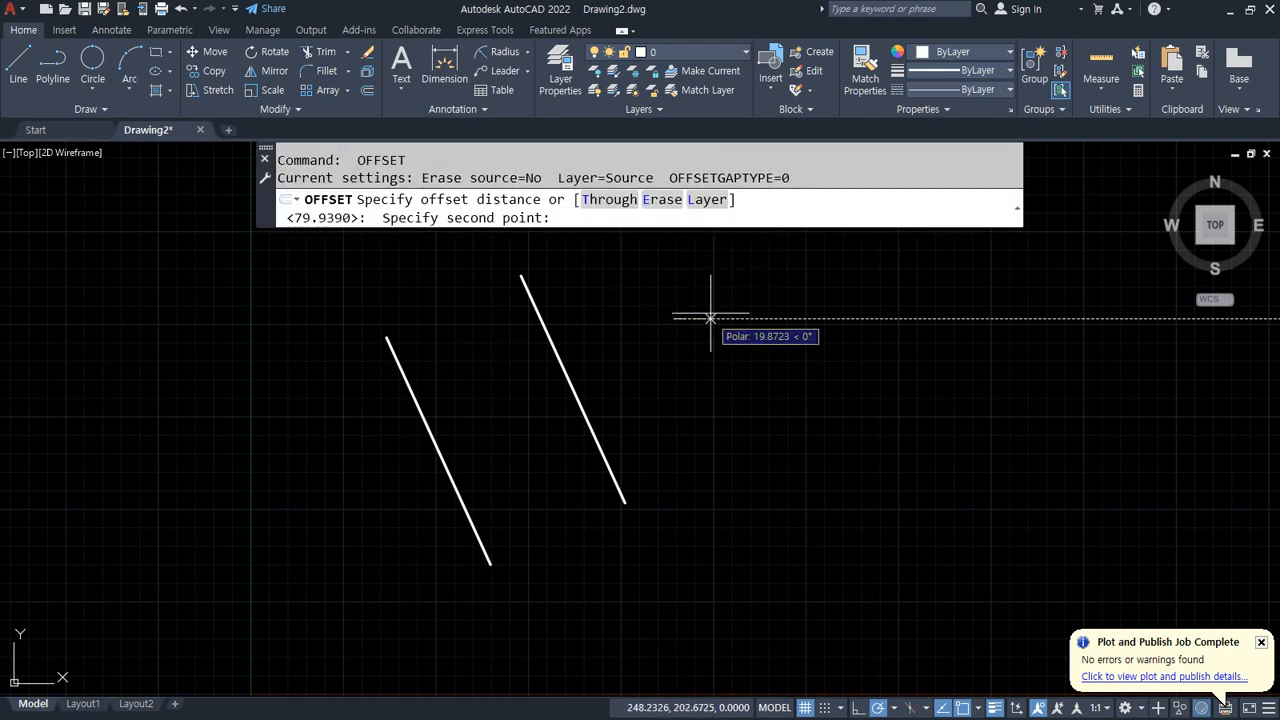
pyautogui.click(709, 315)
pyautogui.click(553, 349)
pyautogui.click(614, 325)
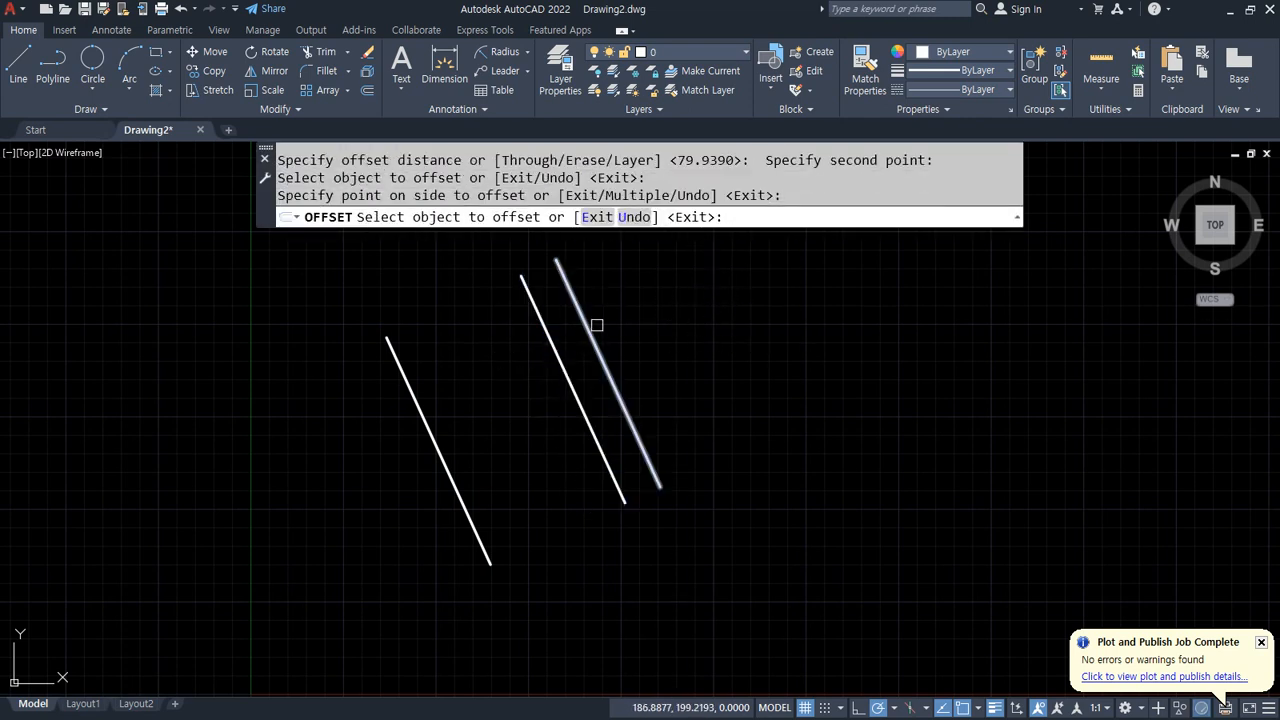
pyautogui.press('Return')
pyautogui.press('Return')
# Step: Offset the original line to its left by the distance picked between the top ends of the first two lines
pyautogui.click(386, 337)
pyautogui.click(521, 276)
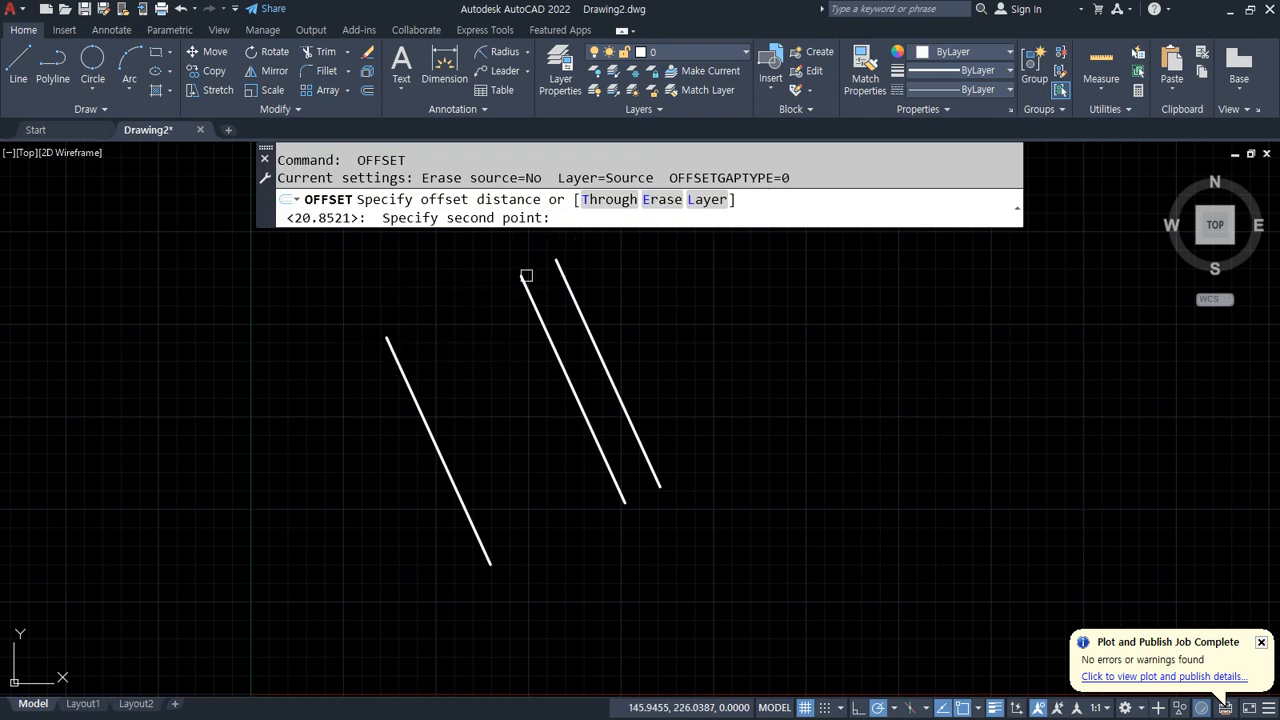
pyautogui.click(405, 374)
pyautogui.click(349, 435)
pyautogui.press('Escape')
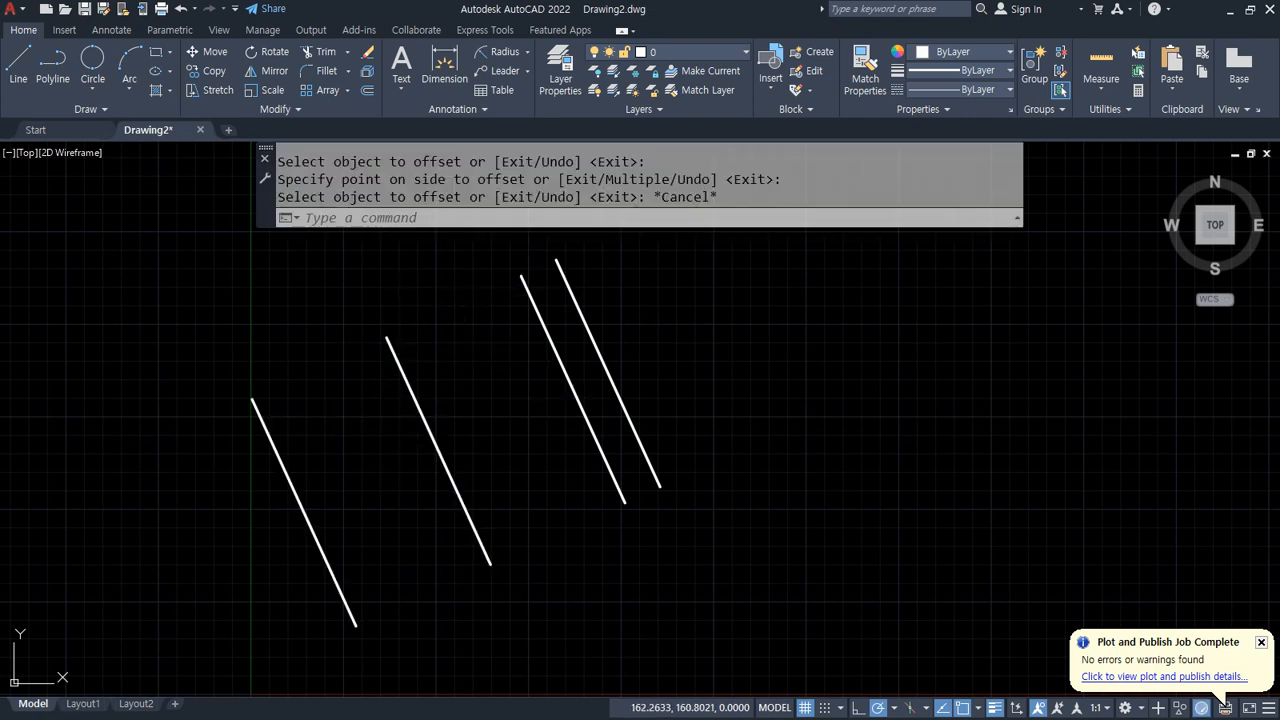
# Step: Offset the rightmost line to its right by the distance picked between the top ends of the two right lines
pyautogui.press('Return')
pyautogui.click(521, 276)
pyautogui.click(556, 260)
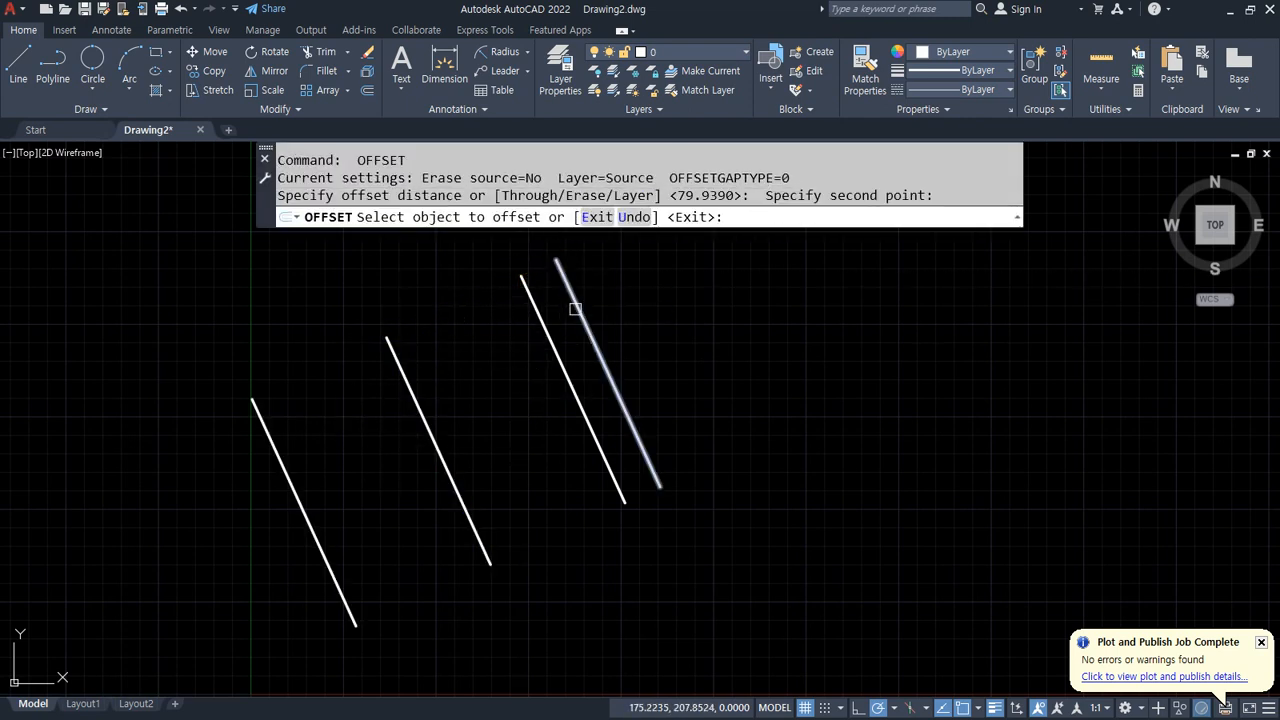
pyautogui.click(572, 294)
pyautogui.click(634, 300)
pyautogui.moveTo(682, 321); pyautogui.dragTo(666, 357, button='middle')
pyautogui.press('Return')
# Step: Offset the rightmost slanted line to its right by a distance picked with two points on screen
pyautogui.click(749, 329)
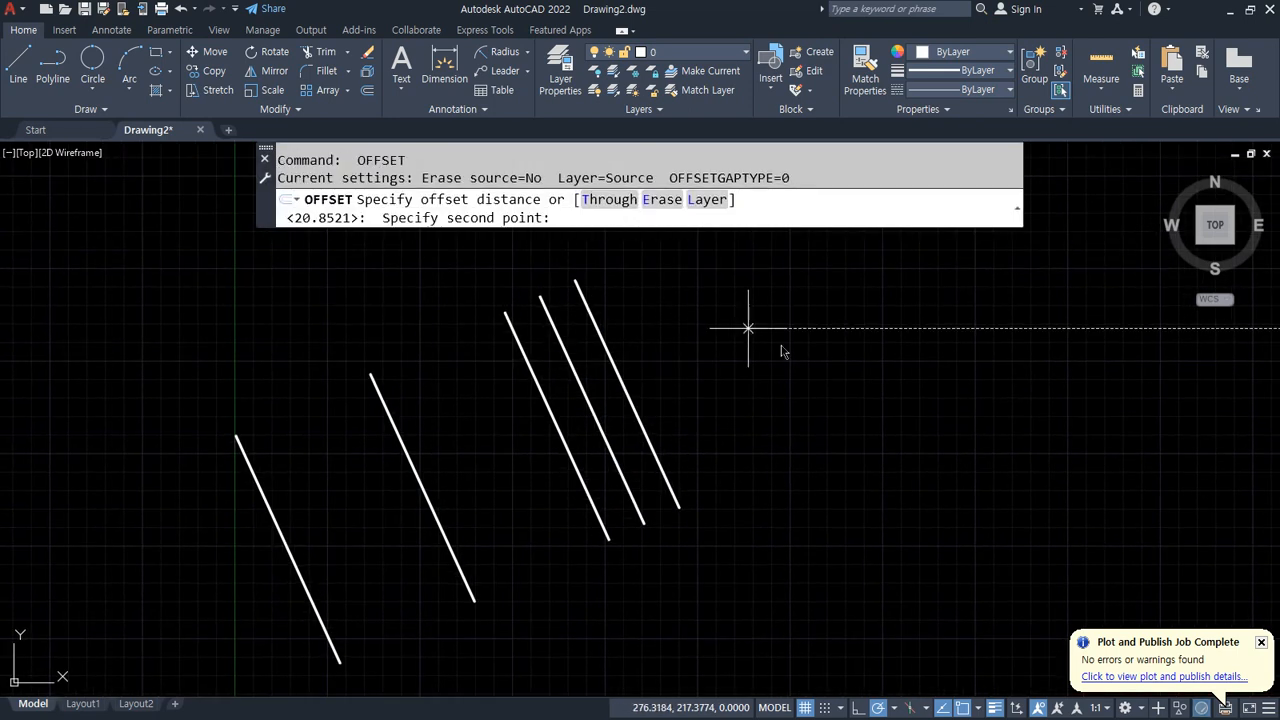
pyautogui.click(808, 331)
pyautogui.click(628, 383)
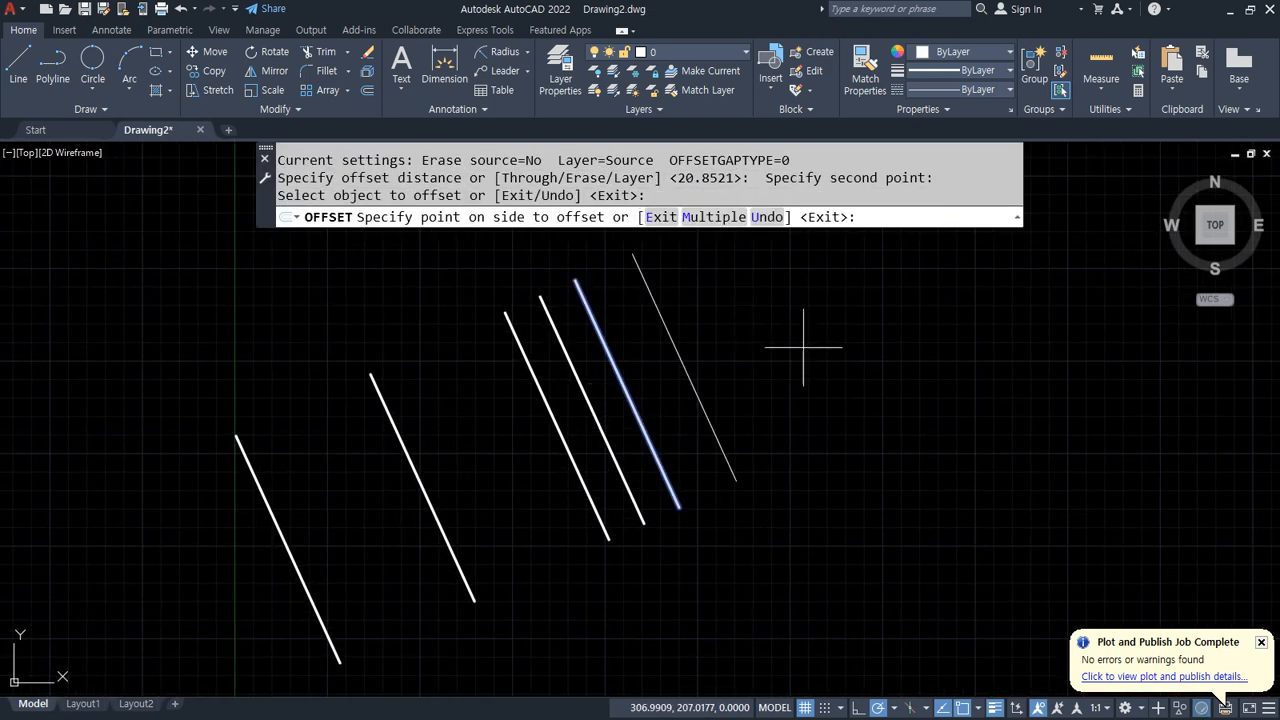
pyautogui.click(806, 347)
pyautogui.press('Escape')
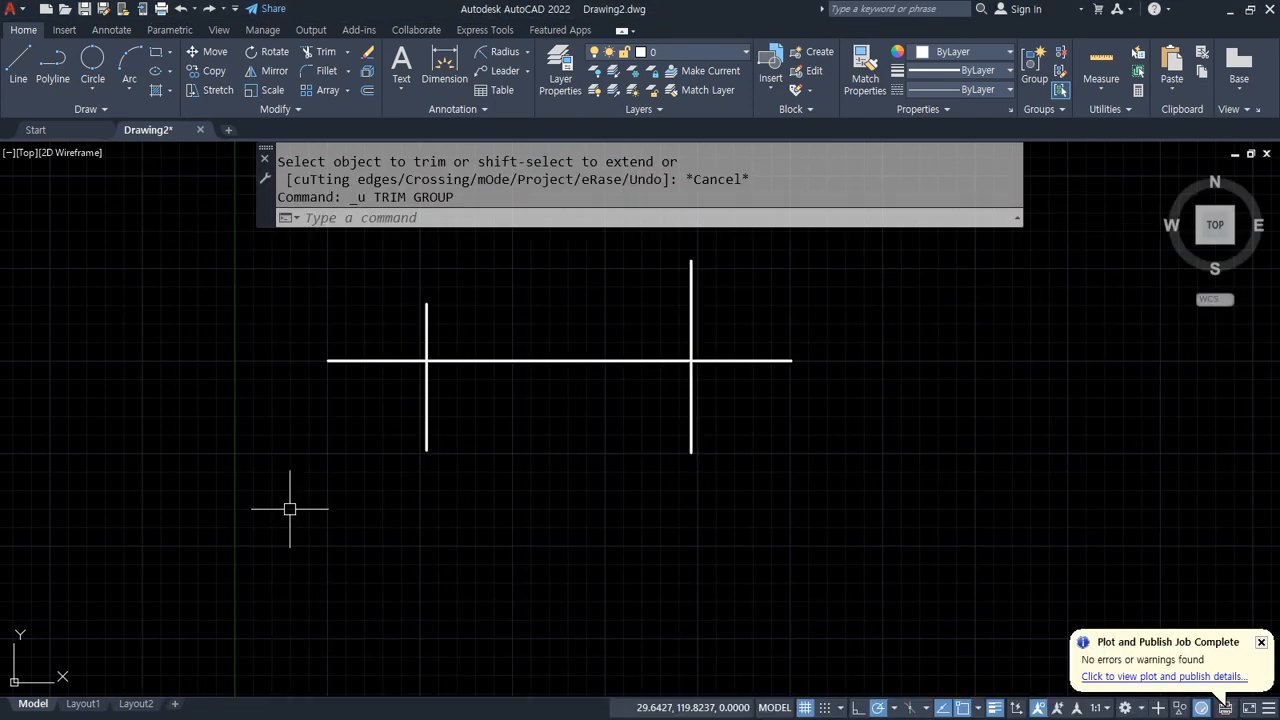
pyautogui.hotkey('alt', 'Tab')
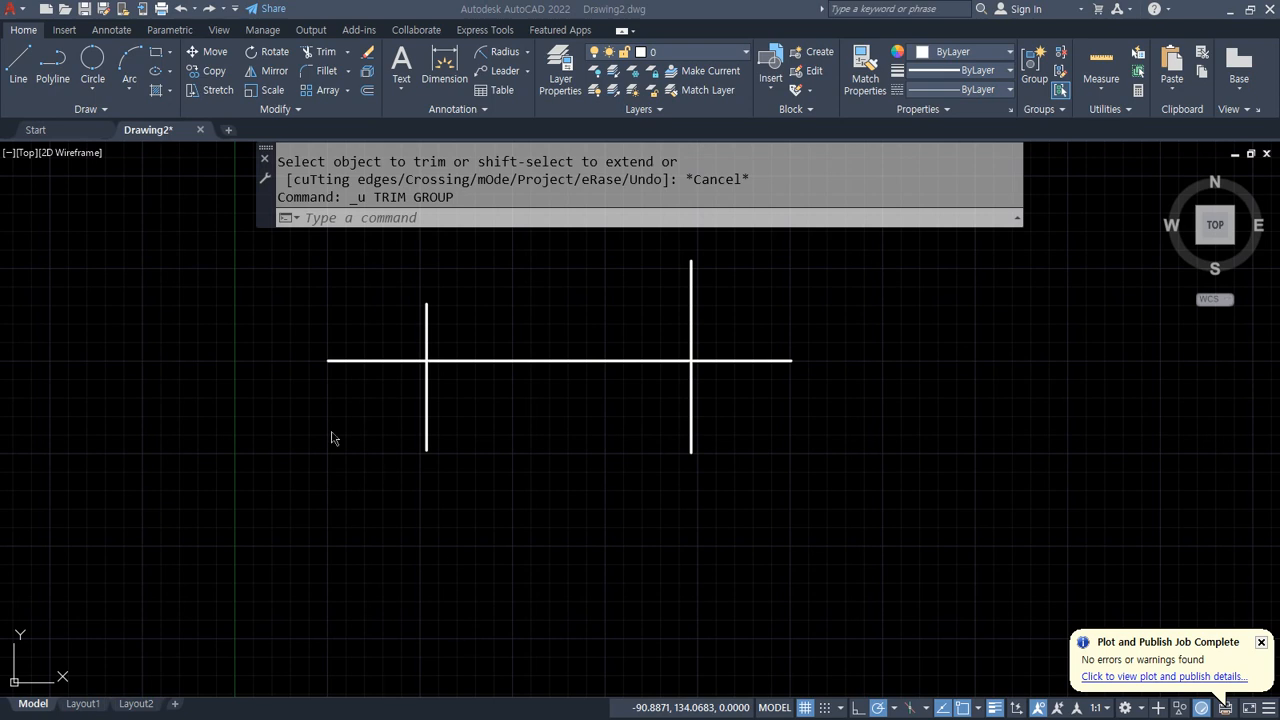
# Step: Trim the lower ends of both vertical lines and the right end of the horizontal line with fences
pyautogui.write('tr')
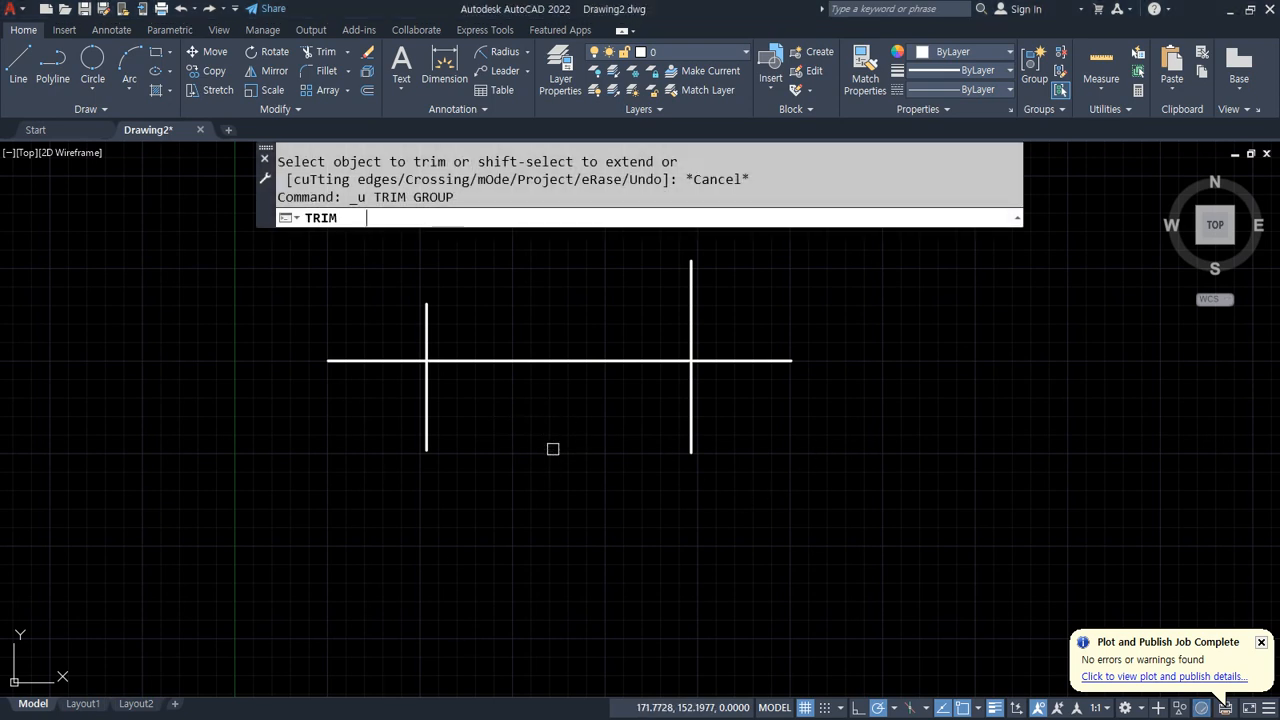
pyautogui.press('Return')
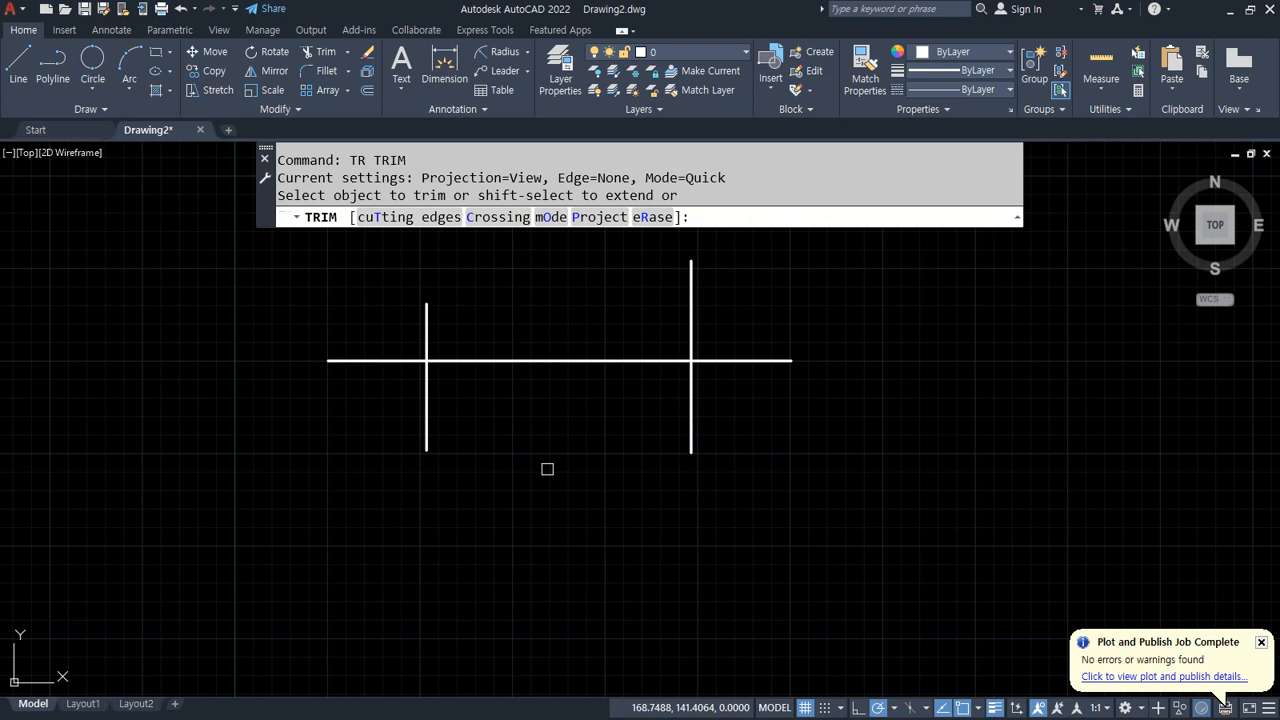
pyautogui.click(345, 425)
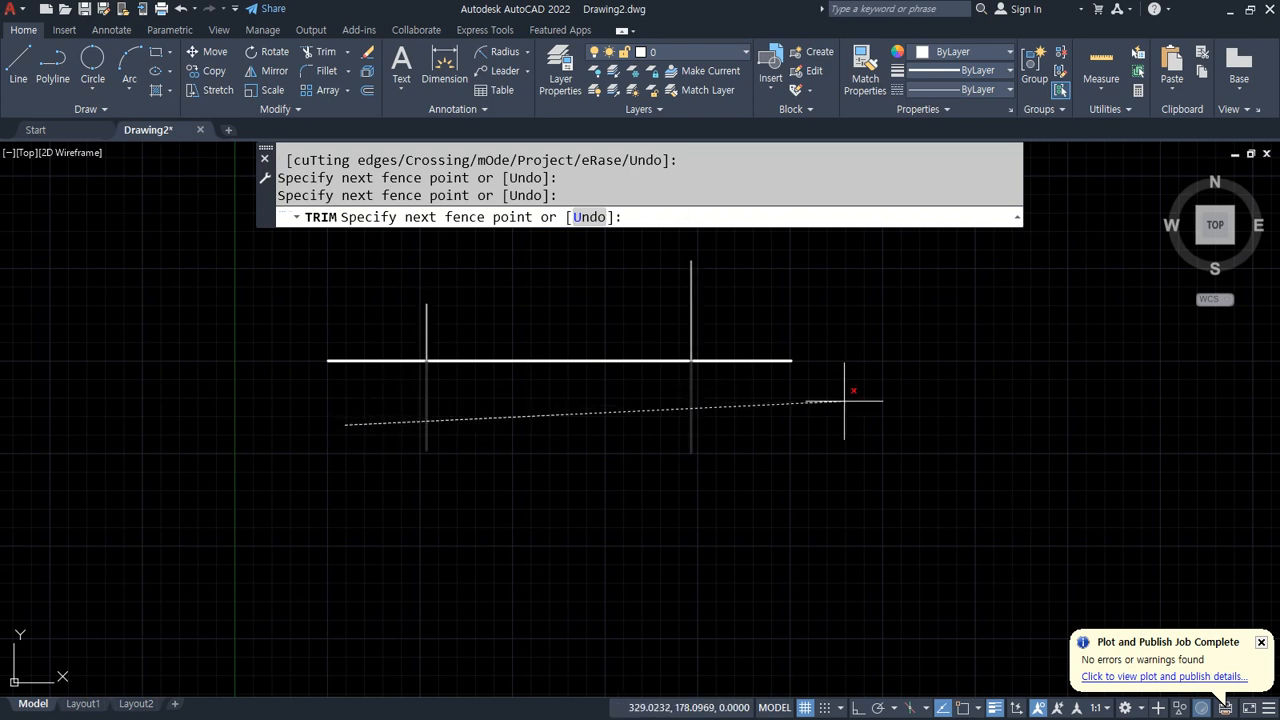
pyautogui.press('Return')
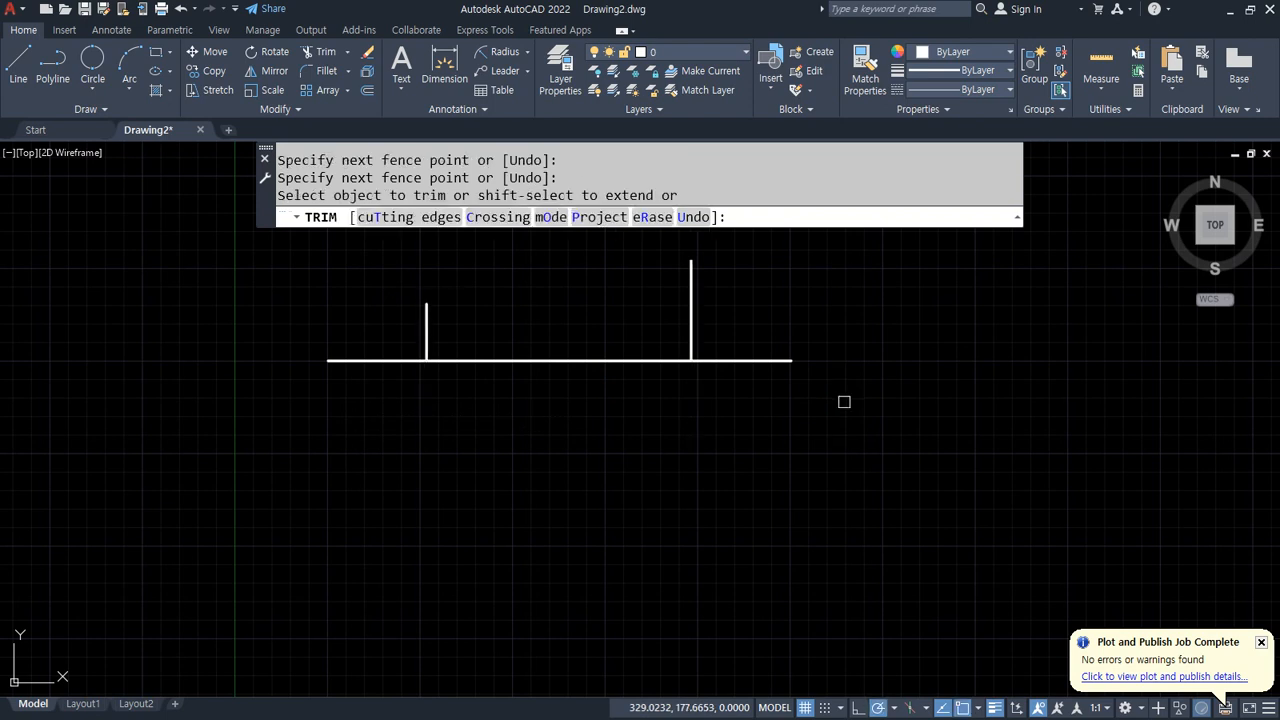
pyautogui.click(755, 309)
pyautogui.click(740, 466)
pyautogui.press('Return')
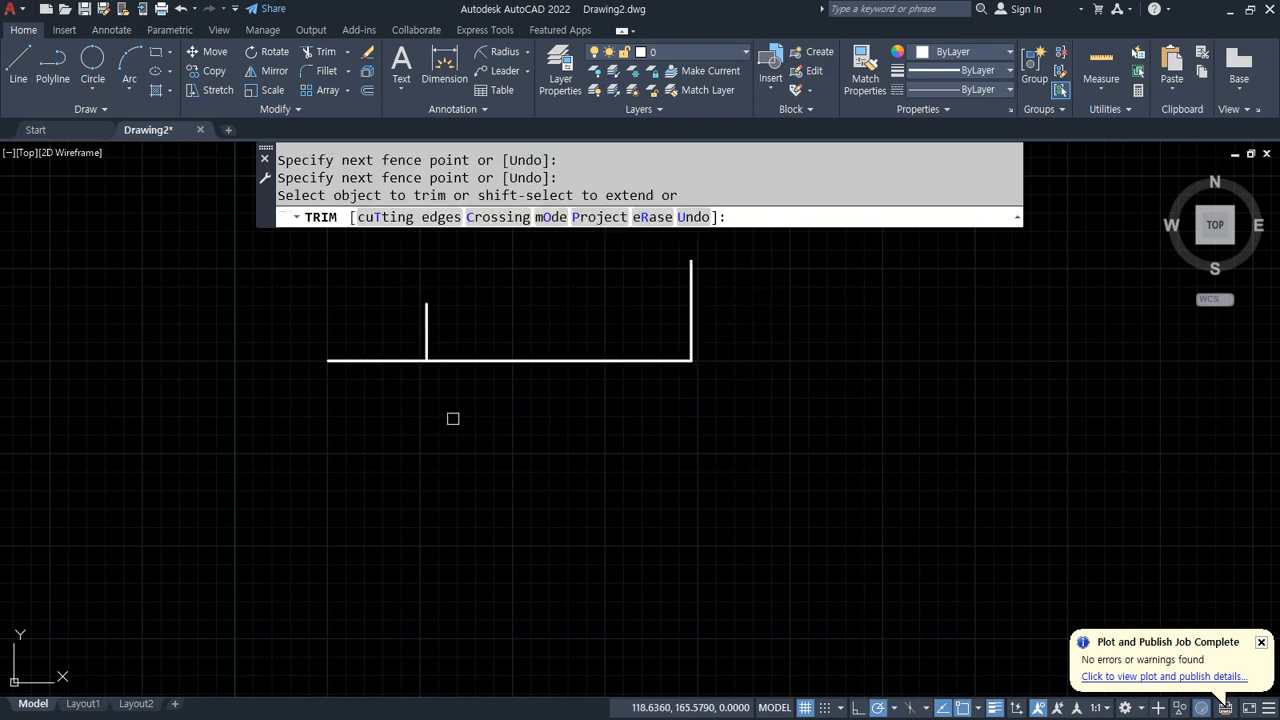
# Step: Trim the horizontal line's left end with a fence, then undo the whole trim
pyautogui.click(360, 292)
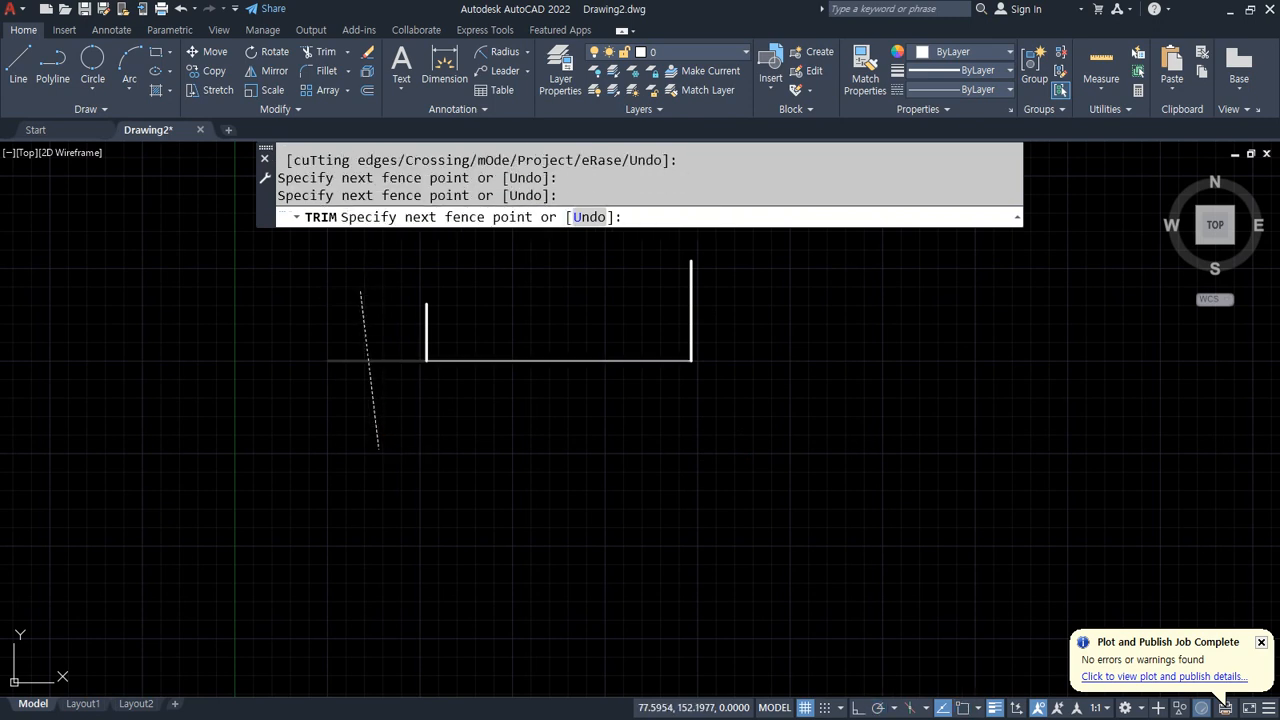
pyautogui.click(378, 448)
pyautogui.press('Return')
pyautogui.press('Escape')
pyautogui.hotkey('ctrl', 'z')
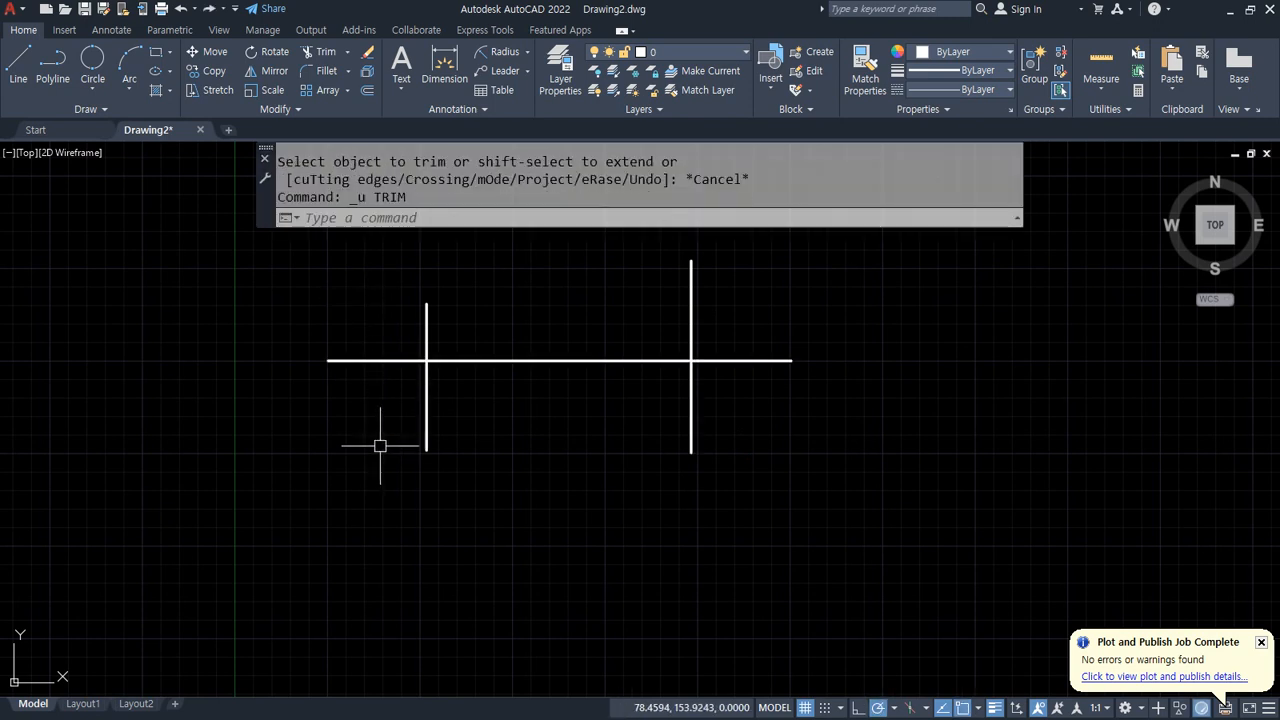
# Step: Draw a horizontal line above the two crosses and a long vertical line to their right
pyautogui.scroll(-2, 766, 503)
pyautogui.moveTo(786, 463); pyautogui.dragTo(764, 456, button='middle')
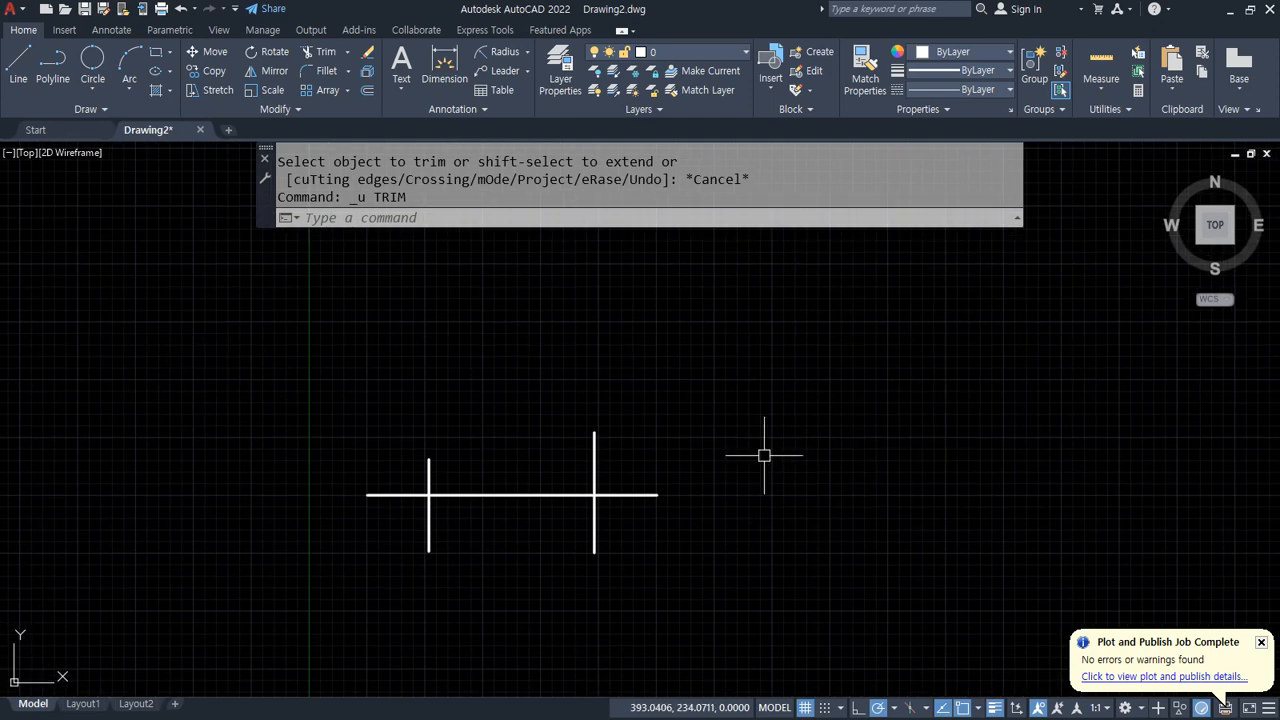
pyautogui.write('l')
pyautogui.press('Return')
pyautogui.click(339, 378)
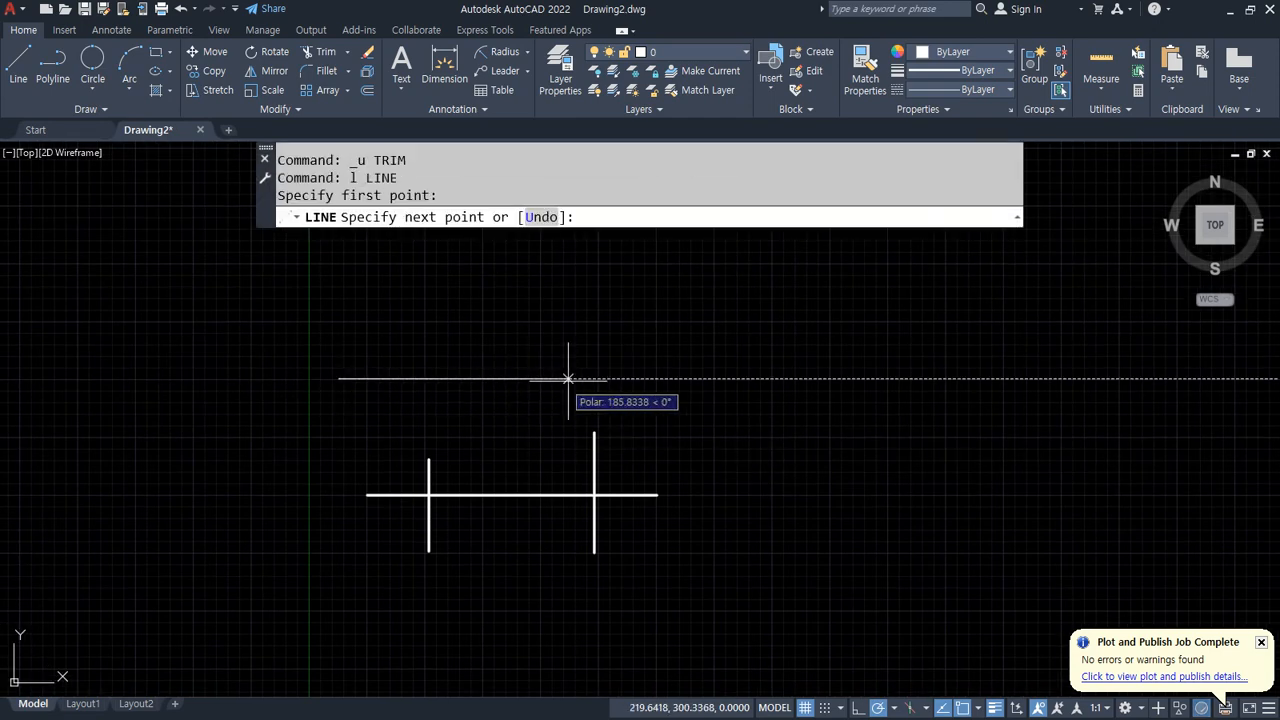
pyautogui.click(655, 378)
pyautogui.press('Return')
pyautogui.press('Return')
pyautogui.click(722, 304)
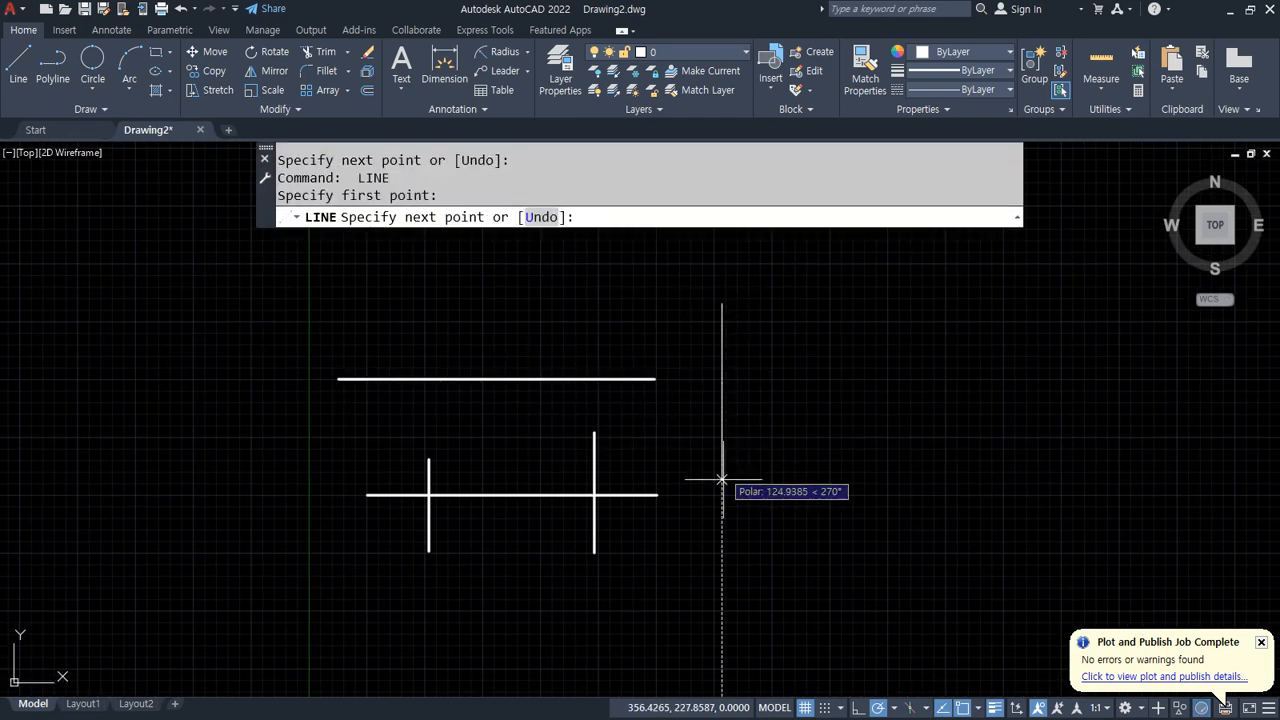
pyautogui.click(722, 630)
pyautogui.press('Return')
pyautogui.press('Return')
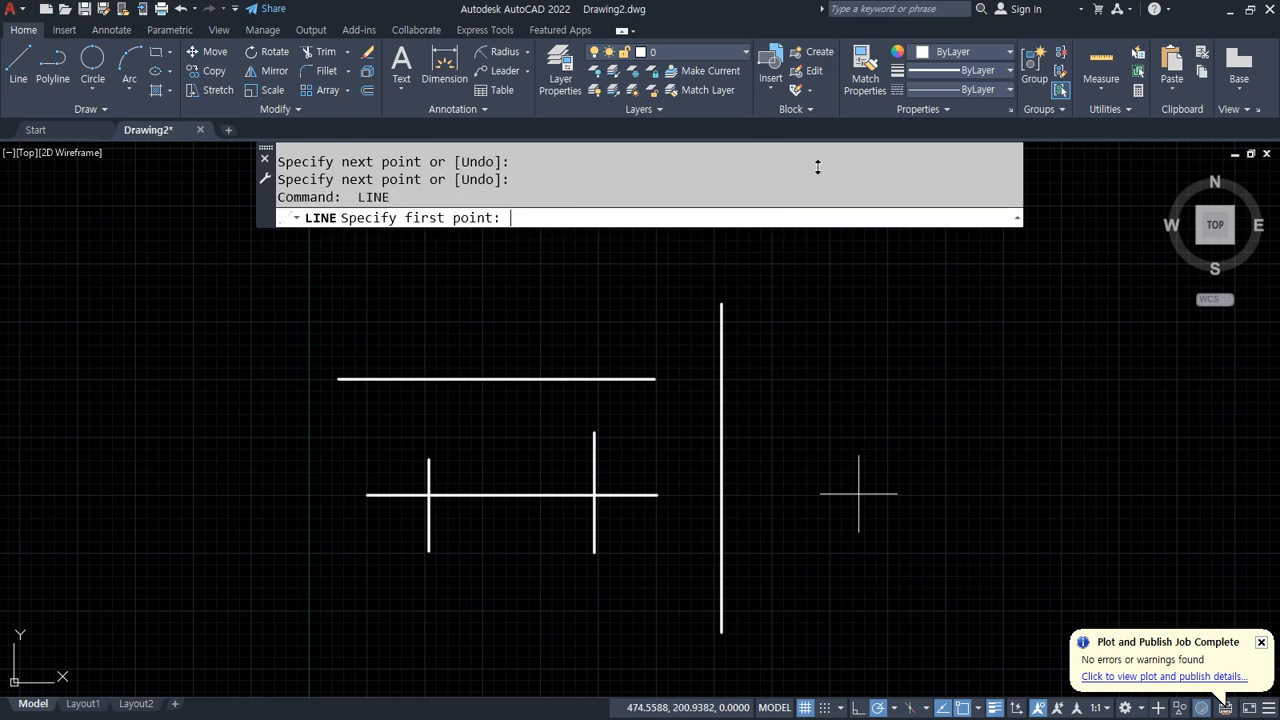
# Step: Draw a short horizontal line near the top and a second long vertical line further right
pyautogui.click(841, 260)
pyautogui.click(602, 260)
pyautogui.press('Return')
pyautogui.press('Return')
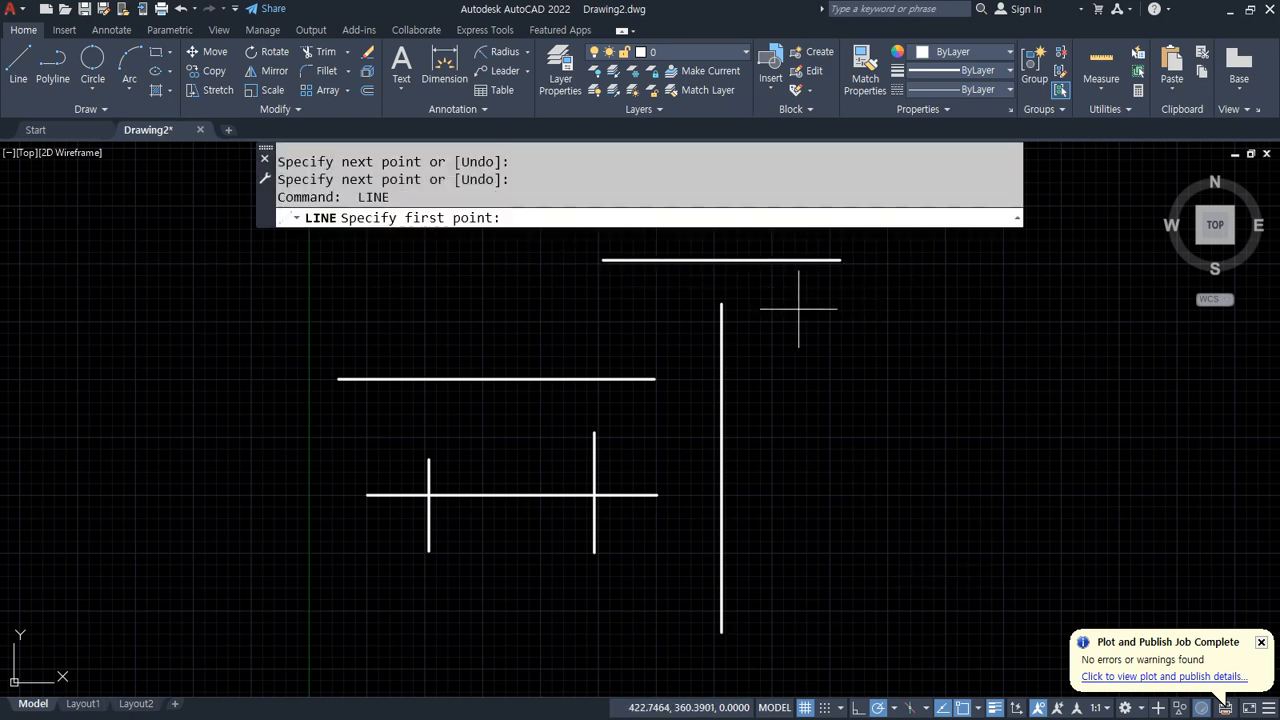
pyautogui.click(788, 305)
pyautogui.click(788, 628)
pyautogui.press('Return')
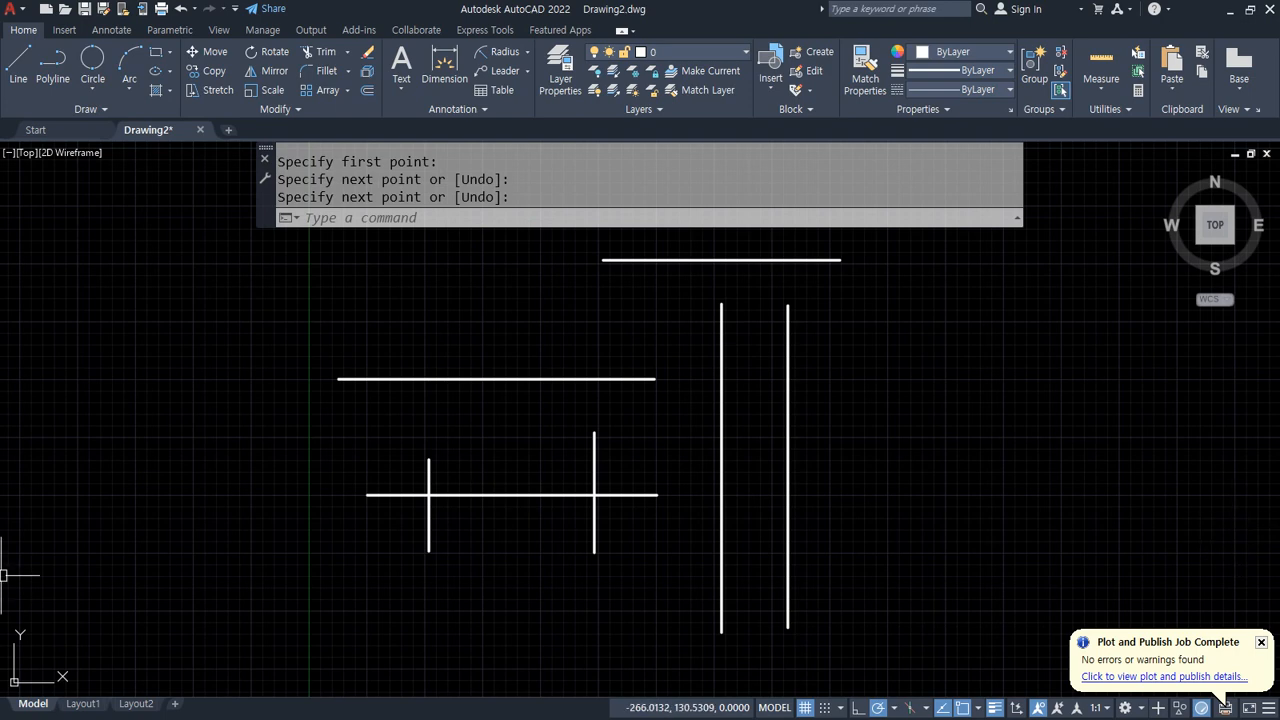
# Step: Review the command notes listing Offset, Trim and Extend
pyautogui.hotkey('alt', 'Tab')
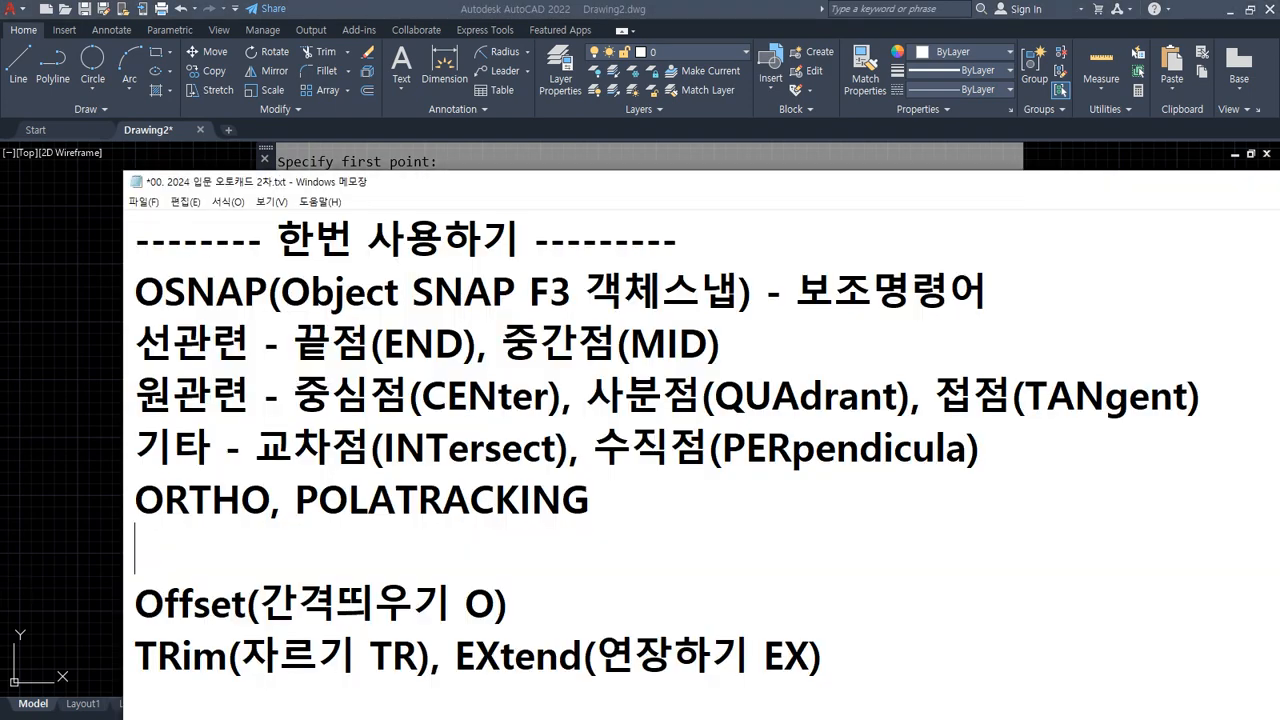
pyautogui.moveTo(455, 683); pyautogui.dragTo(835, 673)
pyautogui.moveTo(453, 681); pyautogui.dragTo(500, 685)
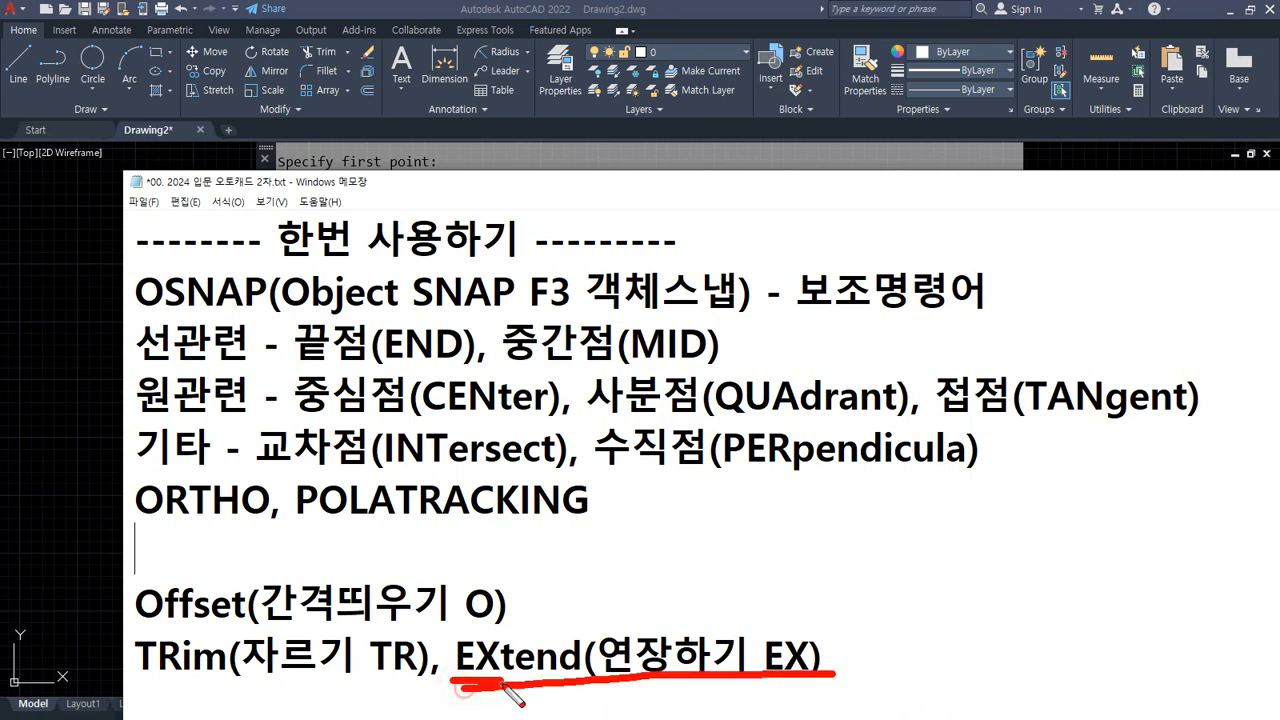
pyautogui.press('Escape')
pyautogui.click(492, 8)
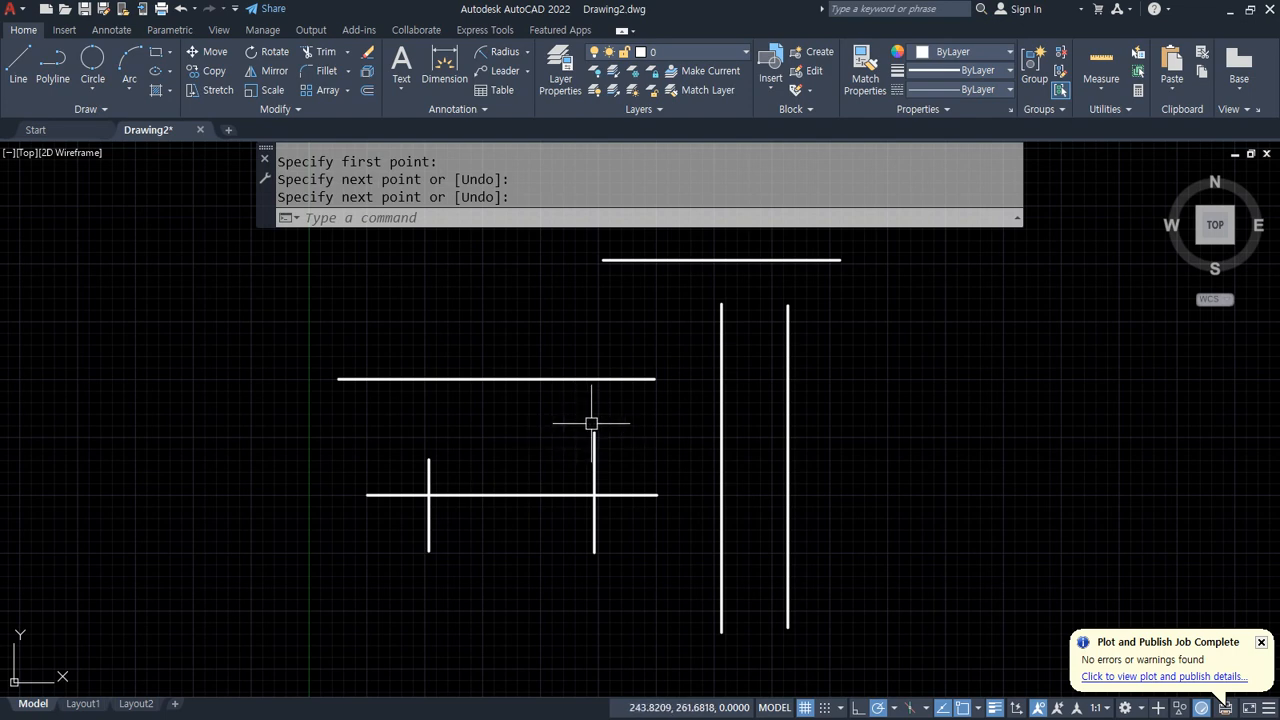
pyautogui.moveTo(603, 398); pyautogui.dragTo(392, 414)
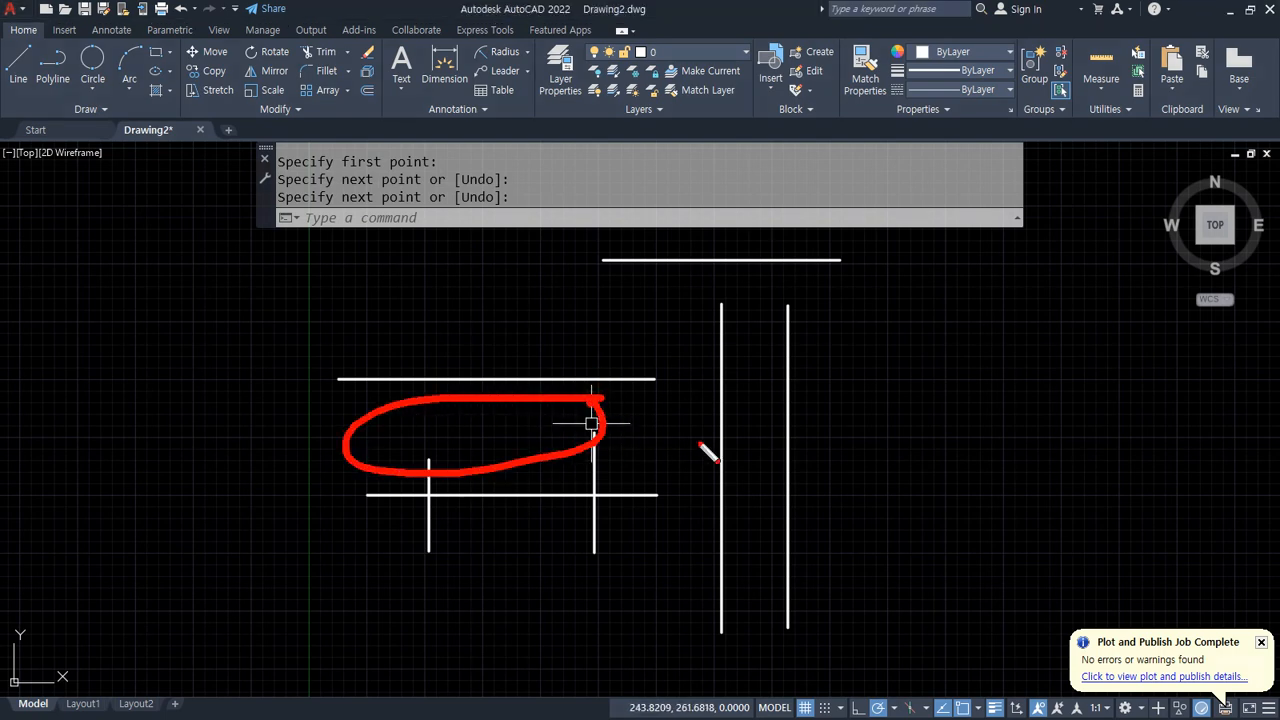
pyautogui.moveTo(665, 345)
pyautogui.mouseDown()
pyautogui.moveTo(666, 372)
pyautogui.moveTo(688, 368)
pyautogui.moveTo(672, 350)
pyautogui.mouseUp()
pyautogui.moveTo(785, 312); pyautogui.dragTo(752, 283)
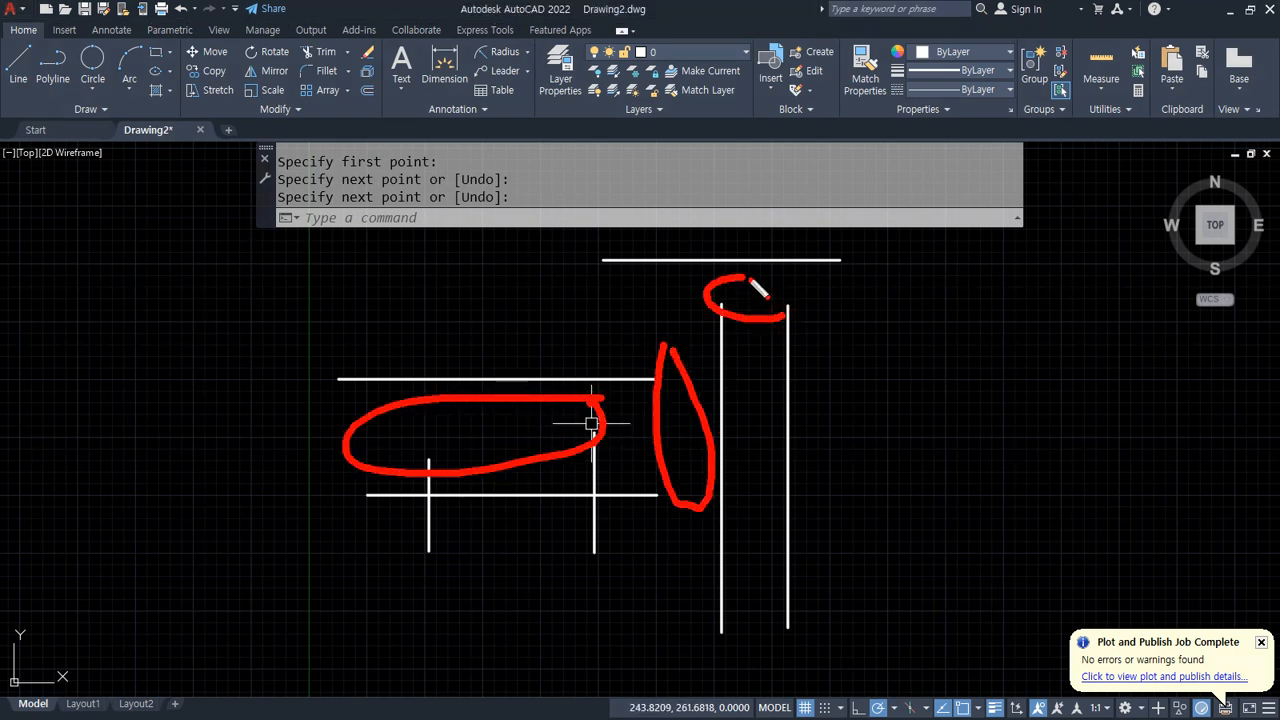
# Step: Extend the two short vertical lines of the crosses up to the horizontal line above them
pyautogui.write('ex')
pyautogui.press('Return')
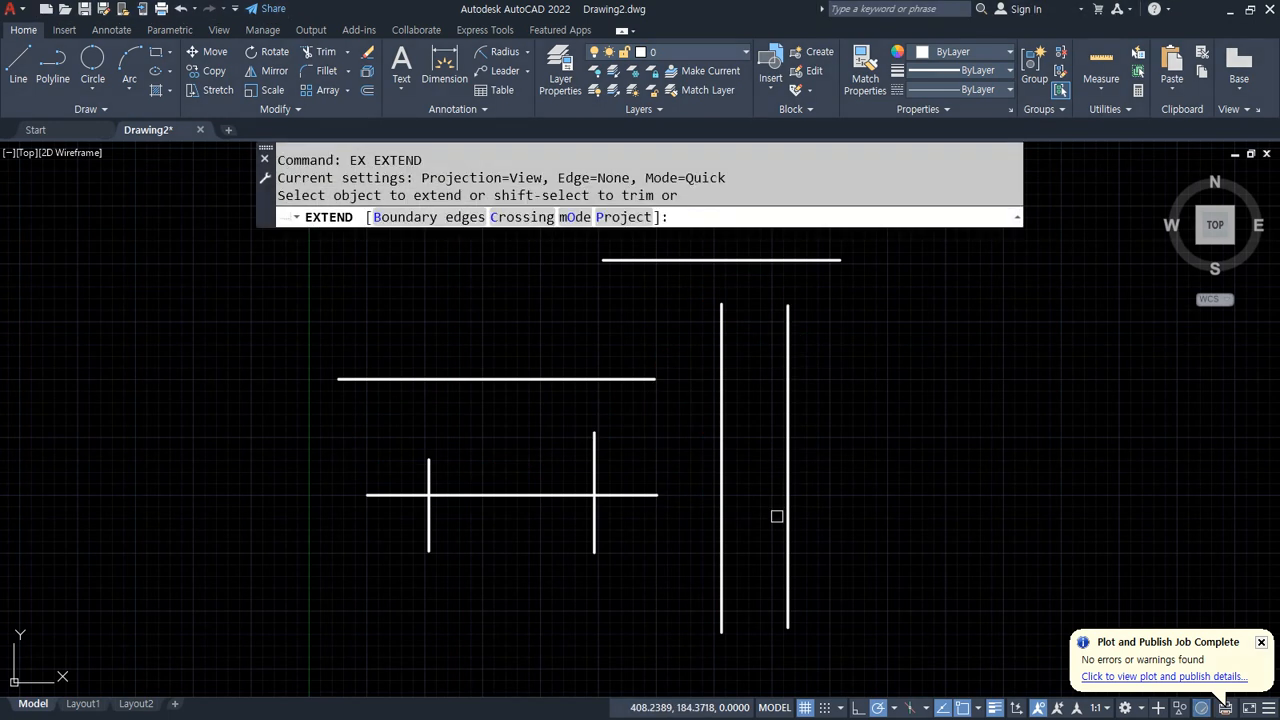
pyautogui.press('alt')
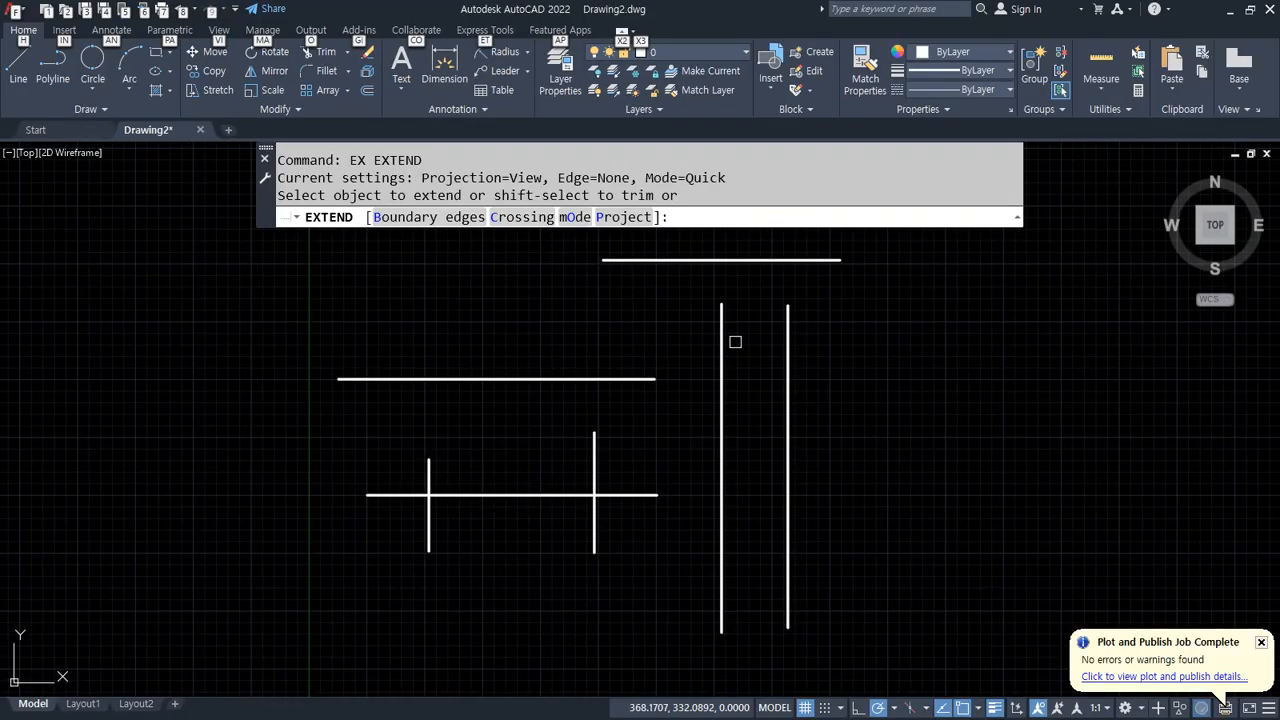
pyautogui.click(594, 444)
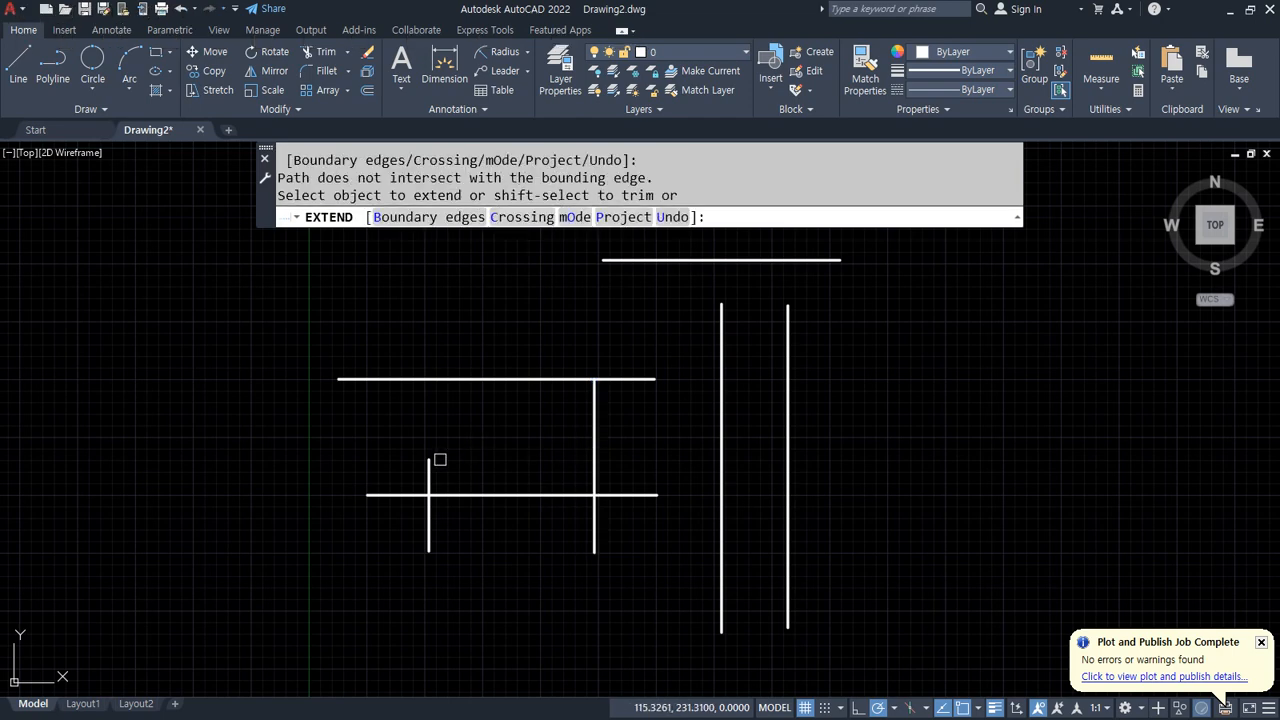
pyautogui.click(428, 461)
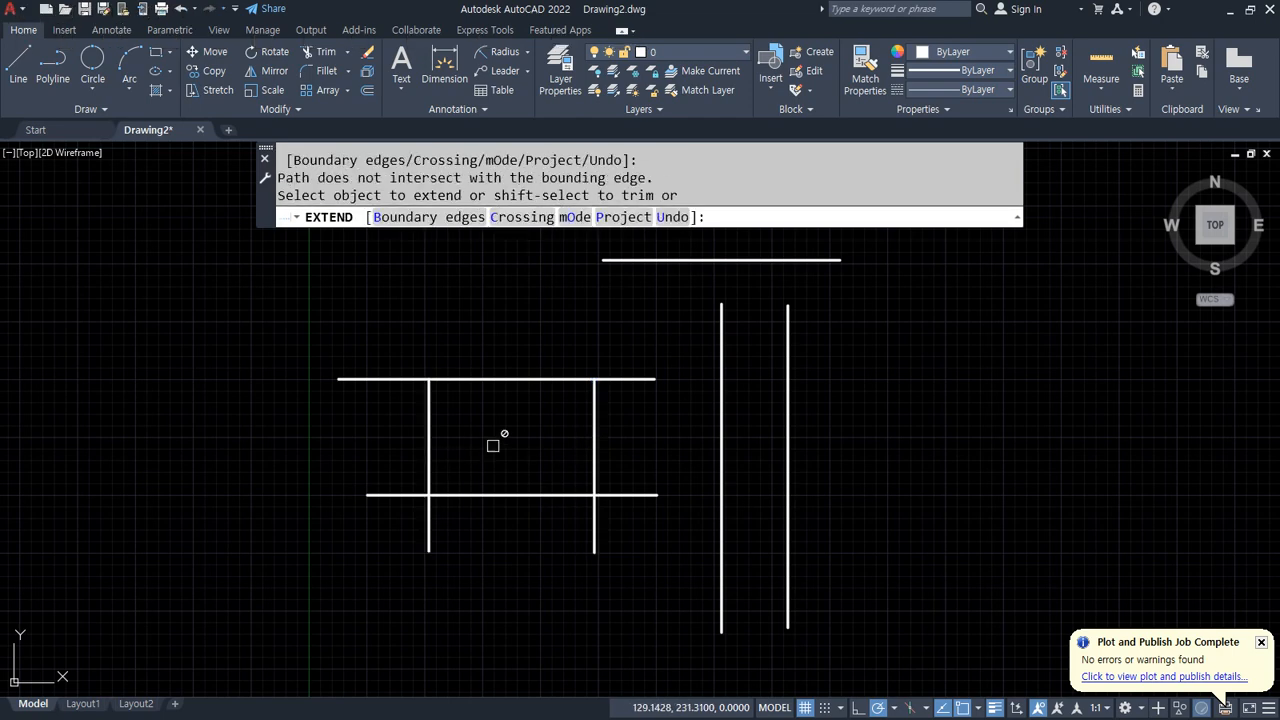
# Step: Extend both horizontal lines rightward to the long vertical line using a fence
pyautogui.click(632, 338)
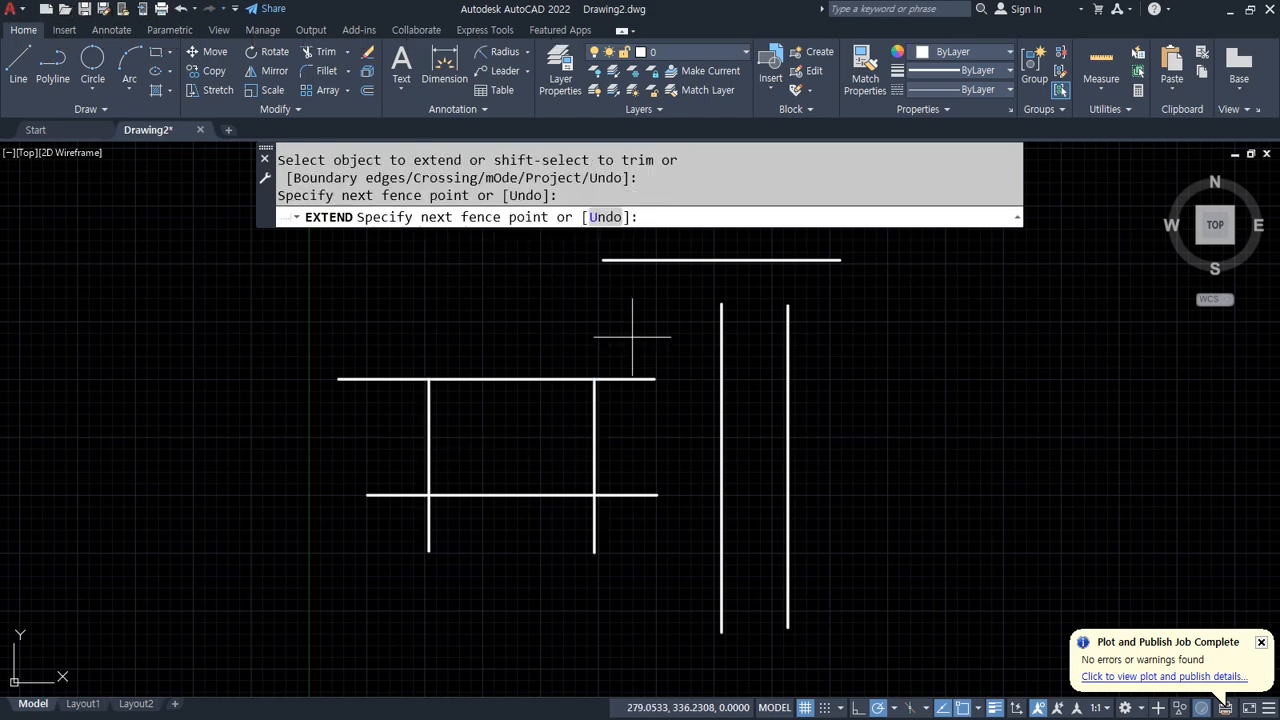
pyautogui.click(640, 545)
pyautogui.press('Return')
# Step: Extend the two long vertical lines up to the top horizontal line using a fence
pyautogui.click(822, 327)
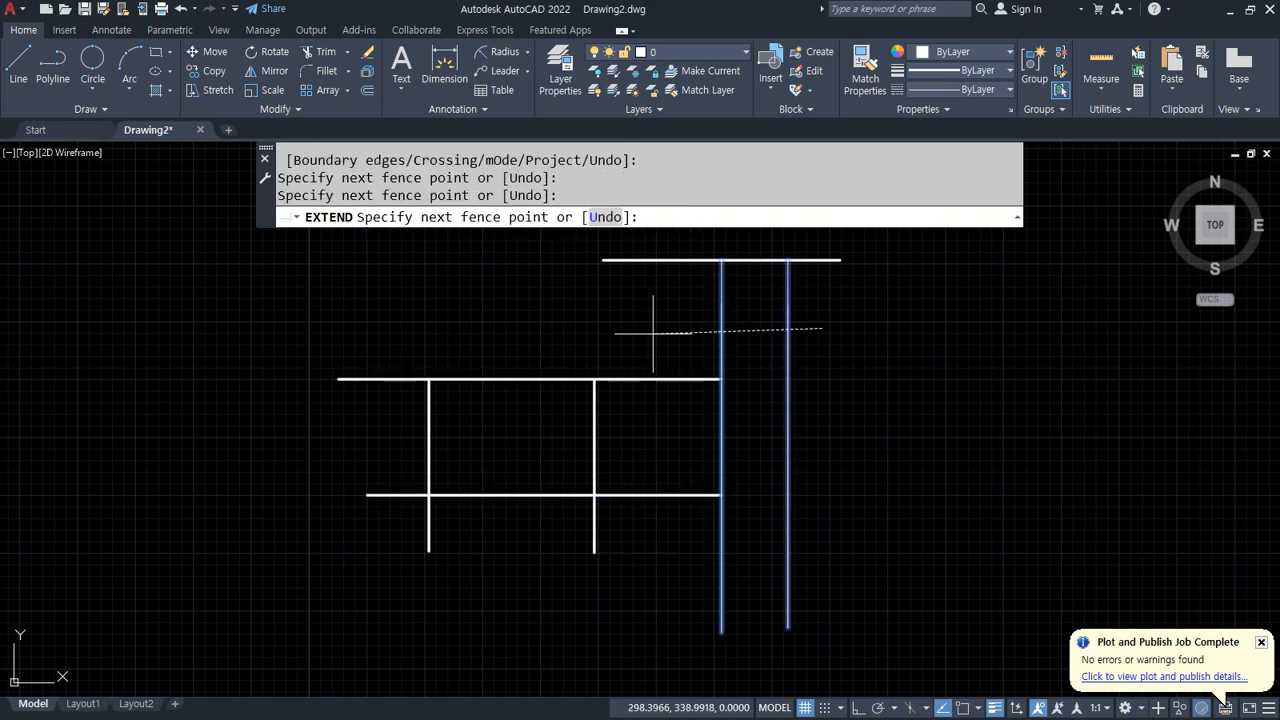
pyautogui.click(626, 335)
pyautogui.press('Return')
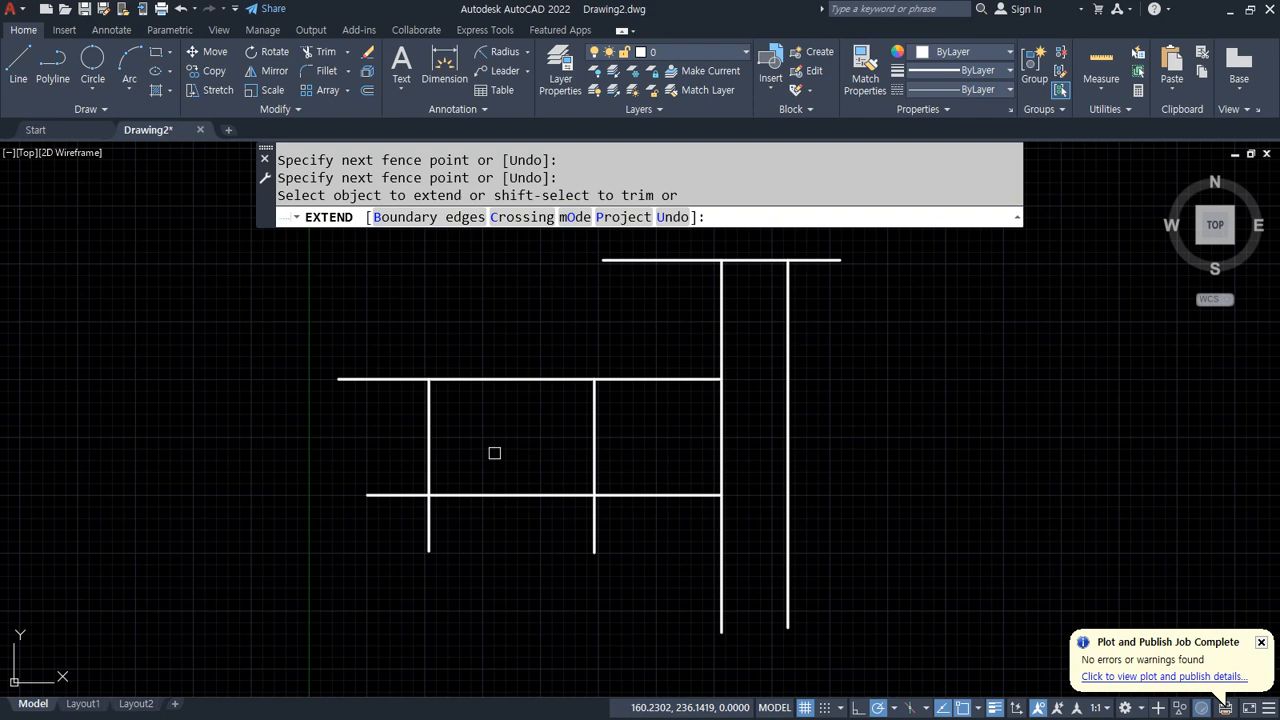
pyautogui.press('Escape')
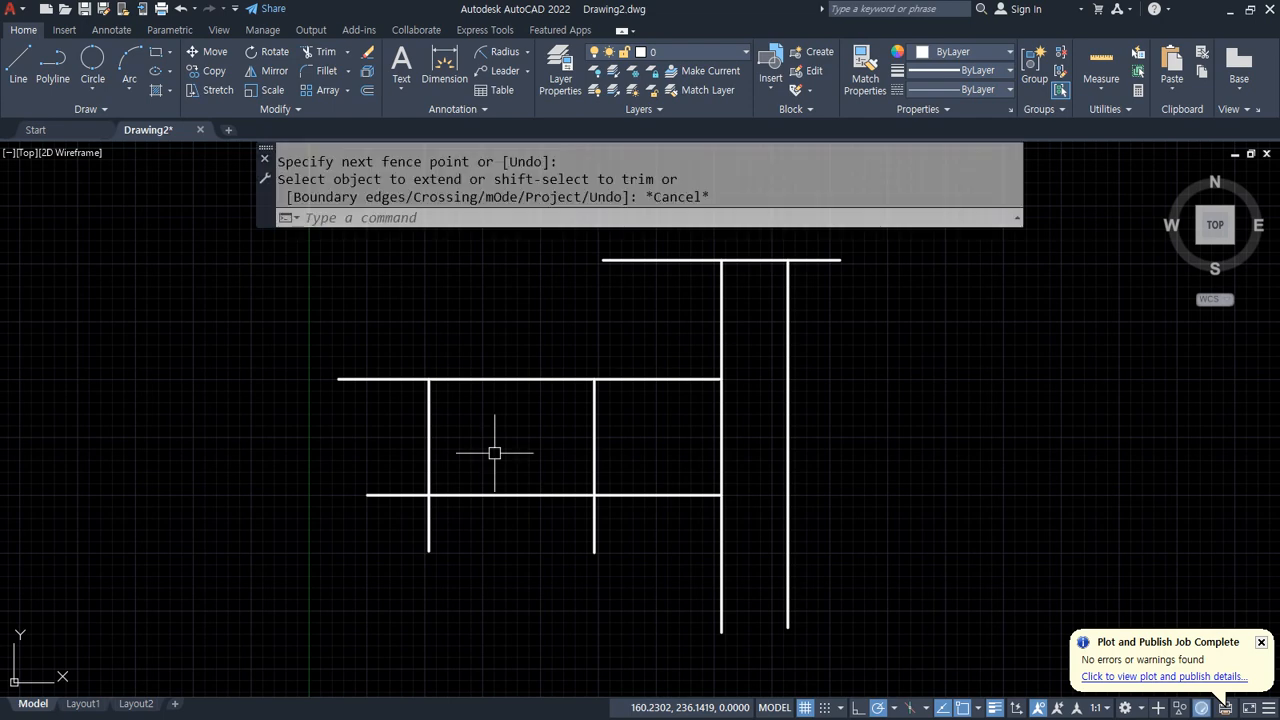
# Step: Trim the two horizontal lines to the right of the left vertical line, then undo the trim
pyautogui.moveTo(923, 371)
pyautogui.mouseDown(button='middle')
pyautogui.moveTo(974, 428)
pyautogui.moveTo(966, 437)
pyautogui.mouseUp(button='middle')
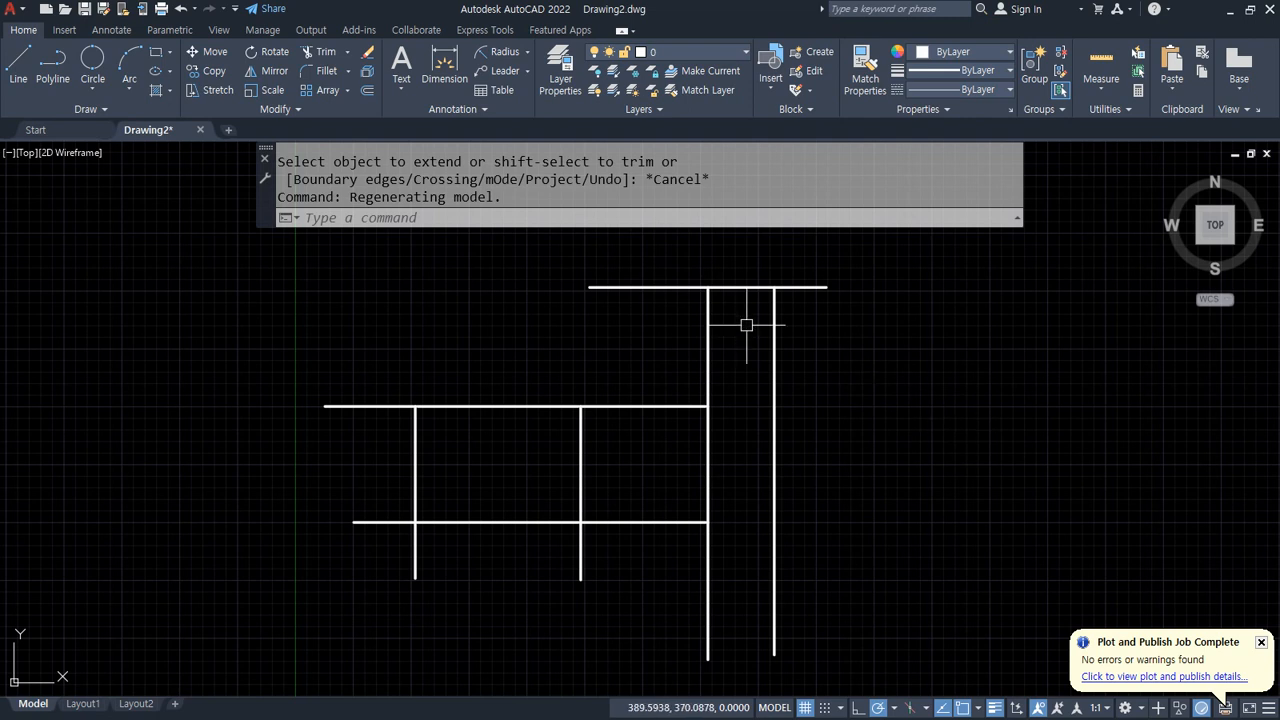
pyautogui.write('tr')
pyautogui.press('Return')
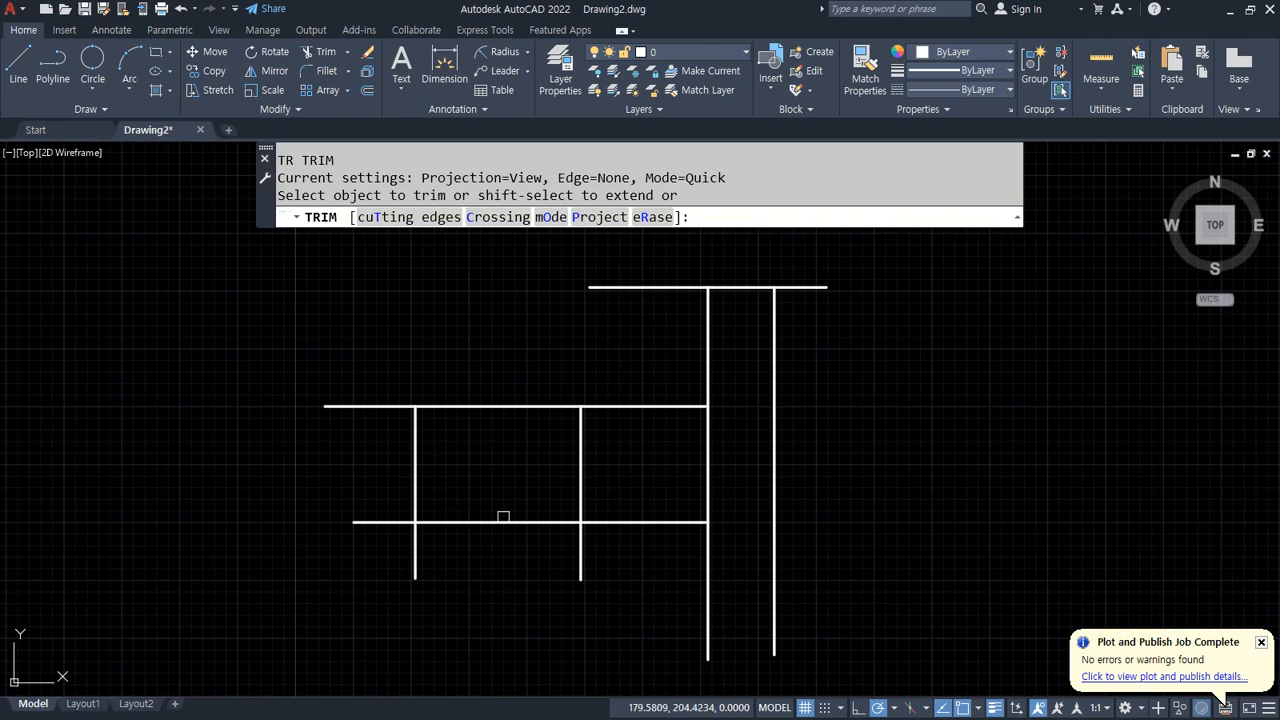
pyautogui.click(438, 218)
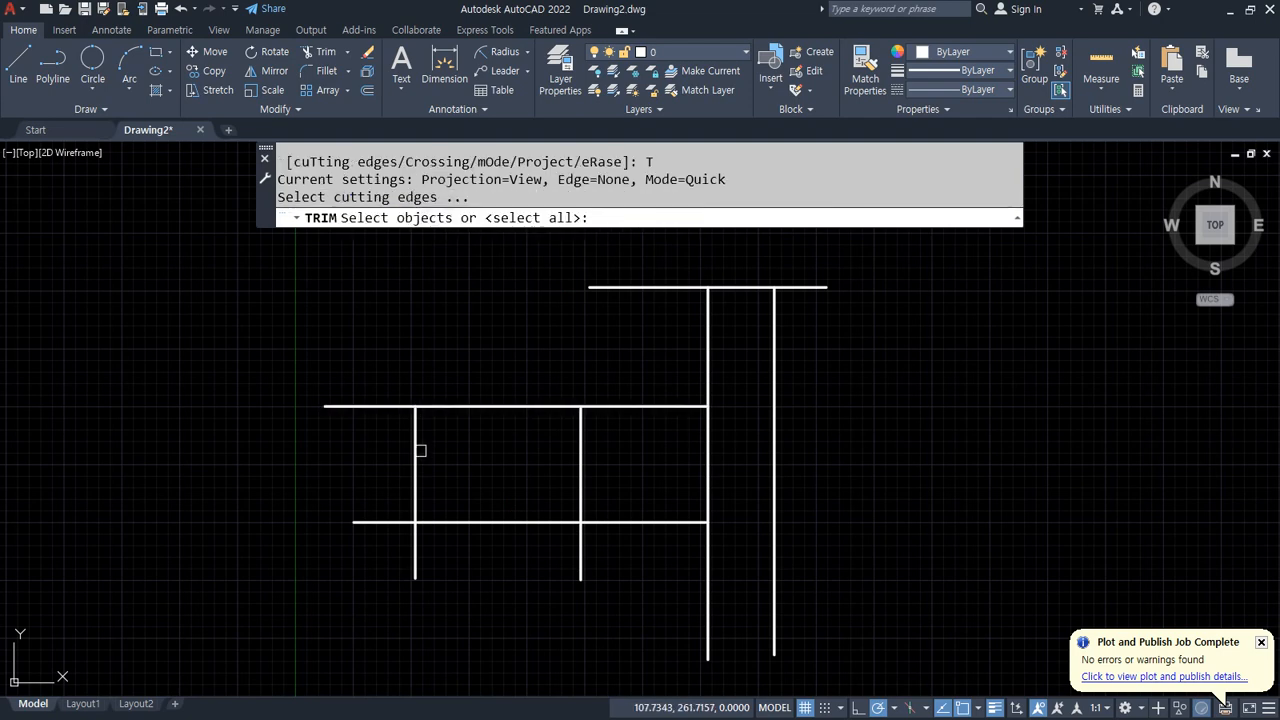
pyautogui.click(415, 473)
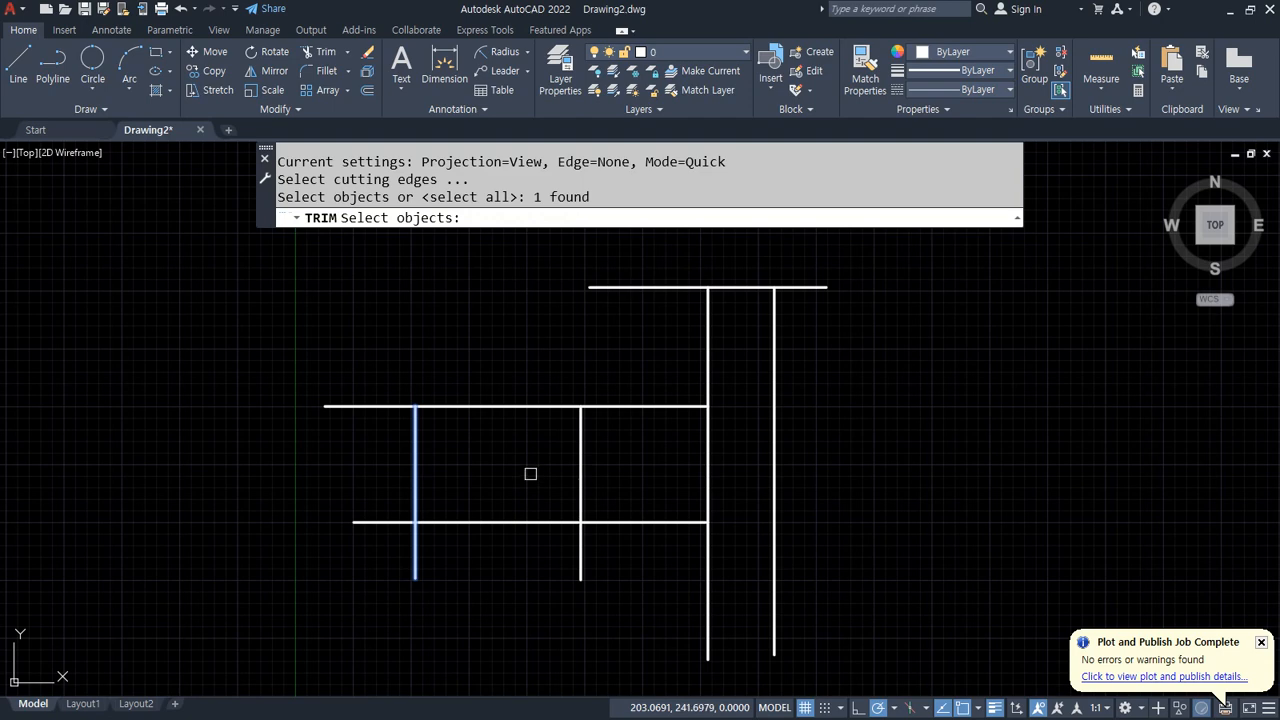
pyautogui.press('Return')
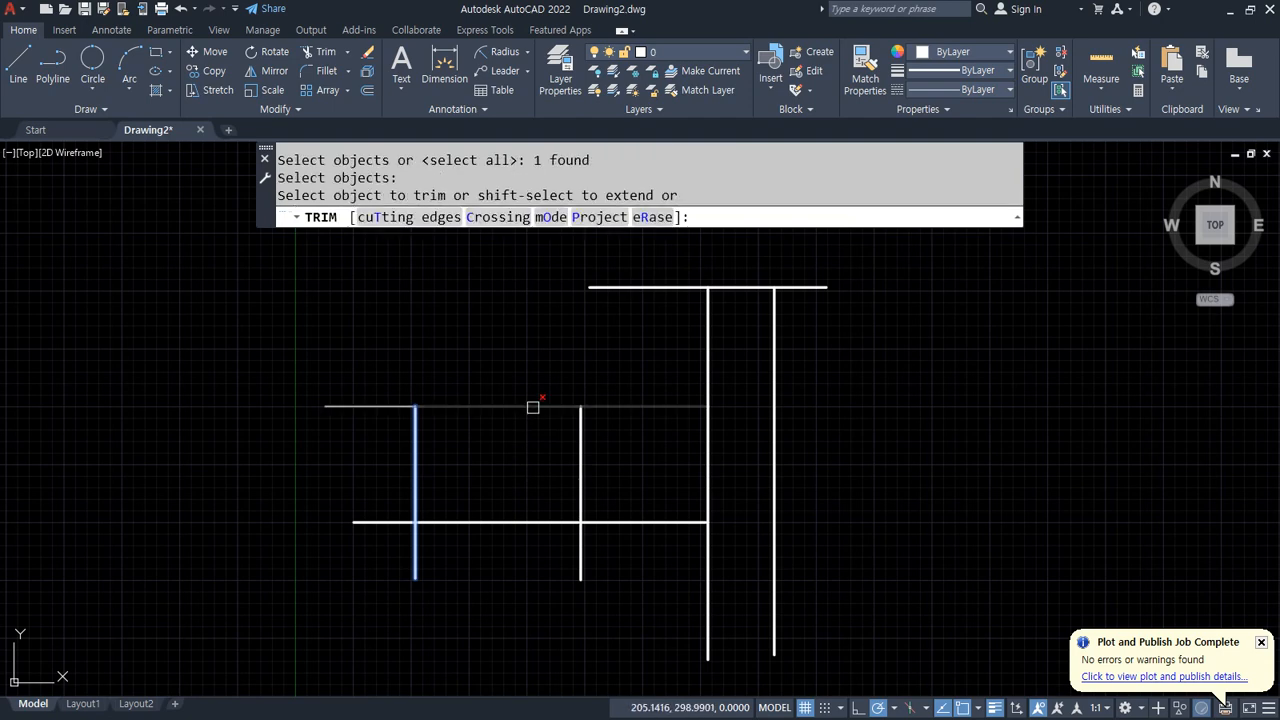
pyautogui.click(610, 404)
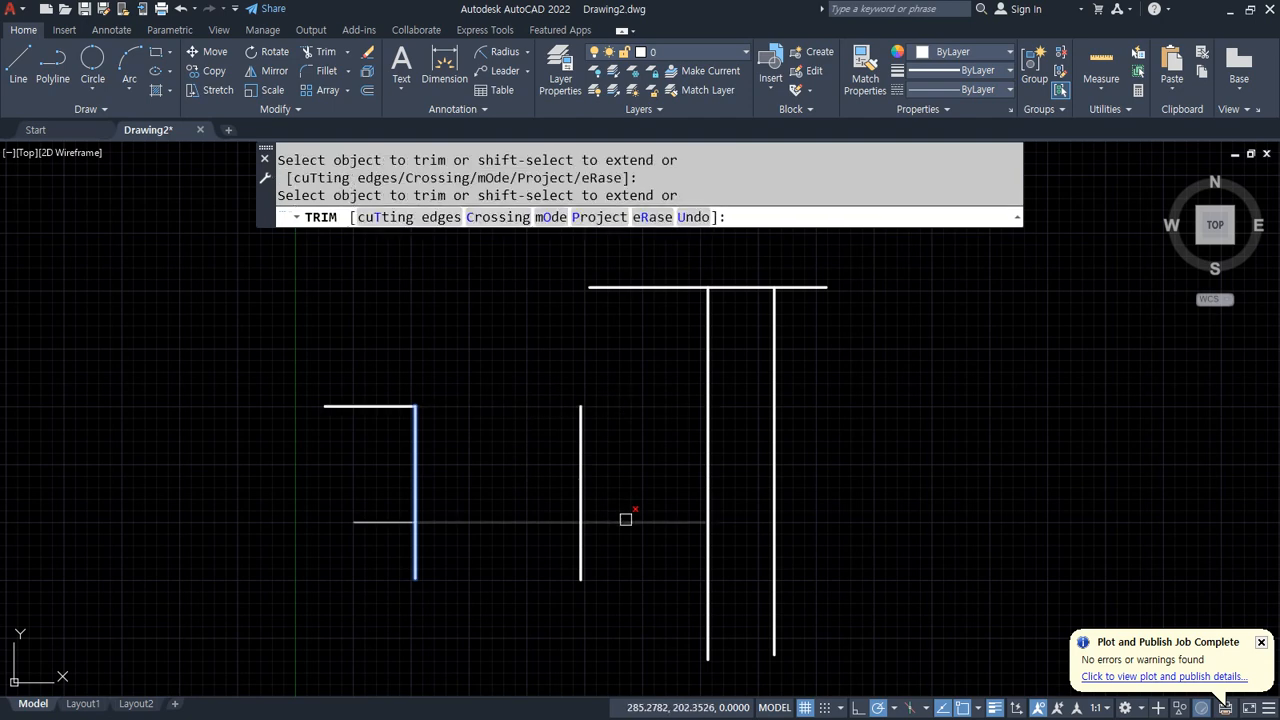
pyautogui.click(624, 520)
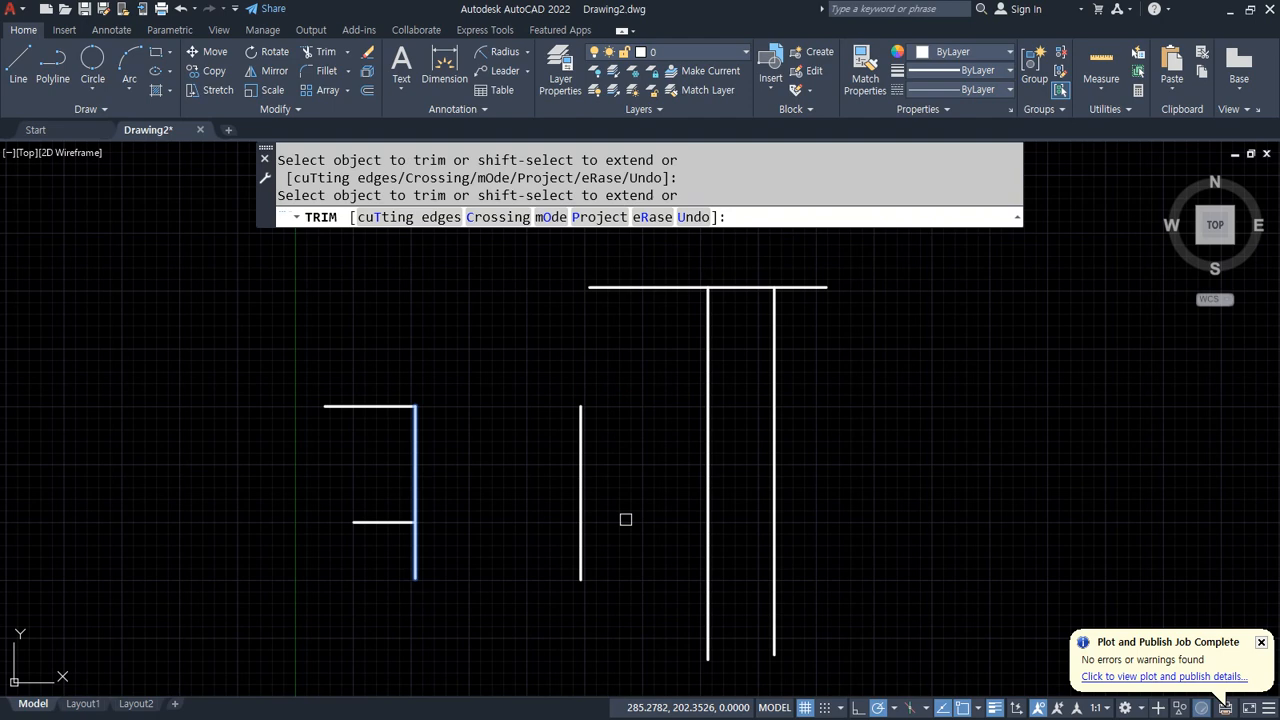
pyautogui.press('Escape')
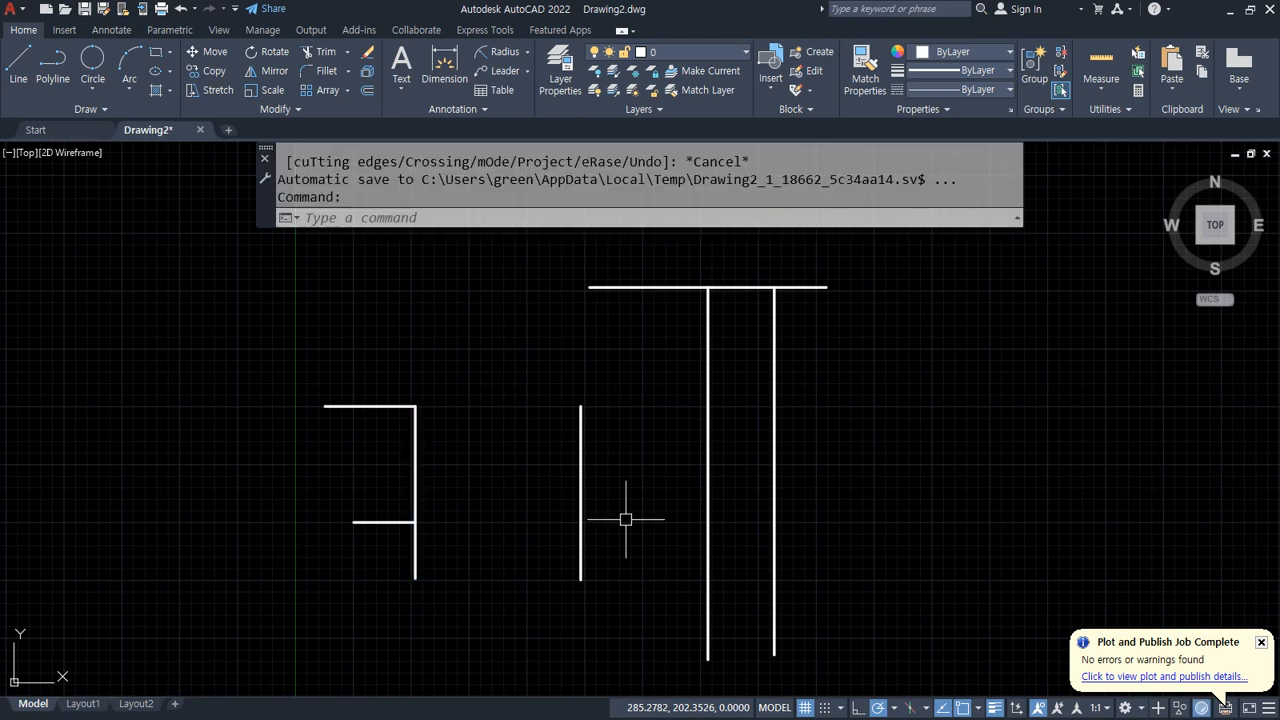
pyautogui.hotkey('ctrl', 'z')
# Step: Extend both horizontal lines rightward to the outer vertical line using a fence
pyautogui.write('ex')
pyautogui.press('Return')
pyautogui.click(684, 381)
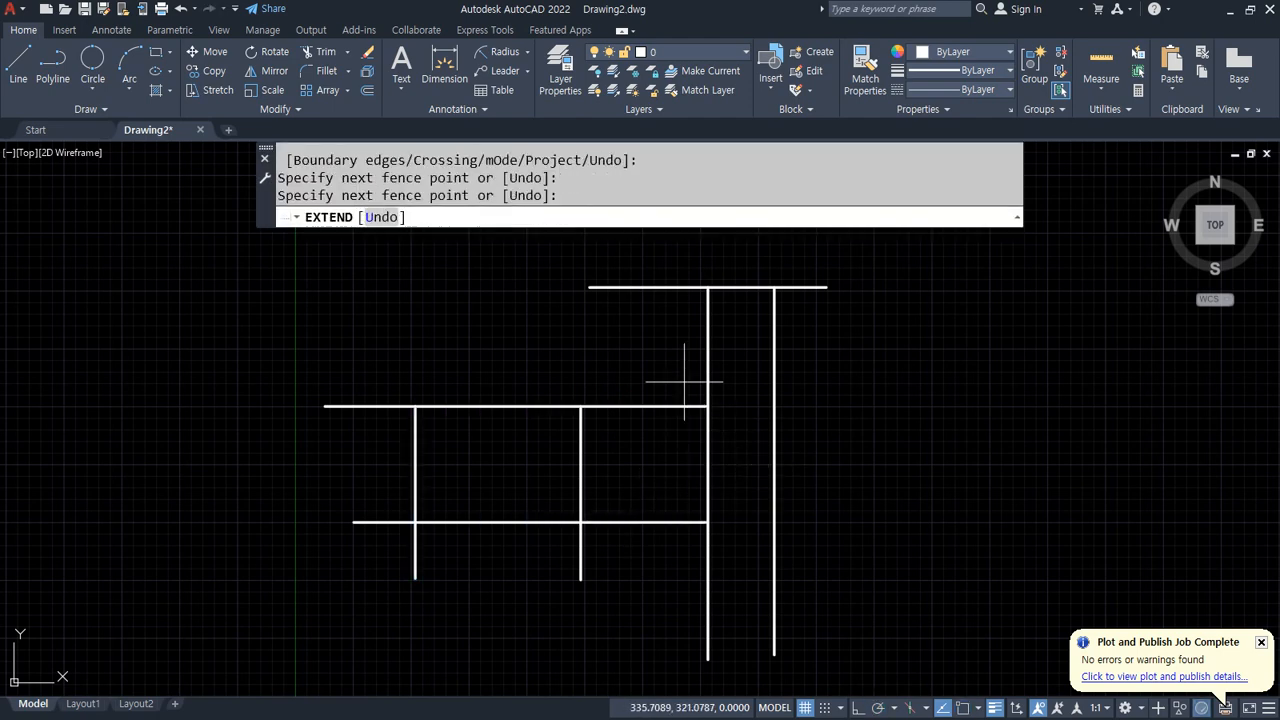
pyautogui.press('Return')
pyautogui.click(706, 551)
# Step: Trim the two right vertical lines below the upper horizontal line, then undo the trim
pyautogui.write('tr')
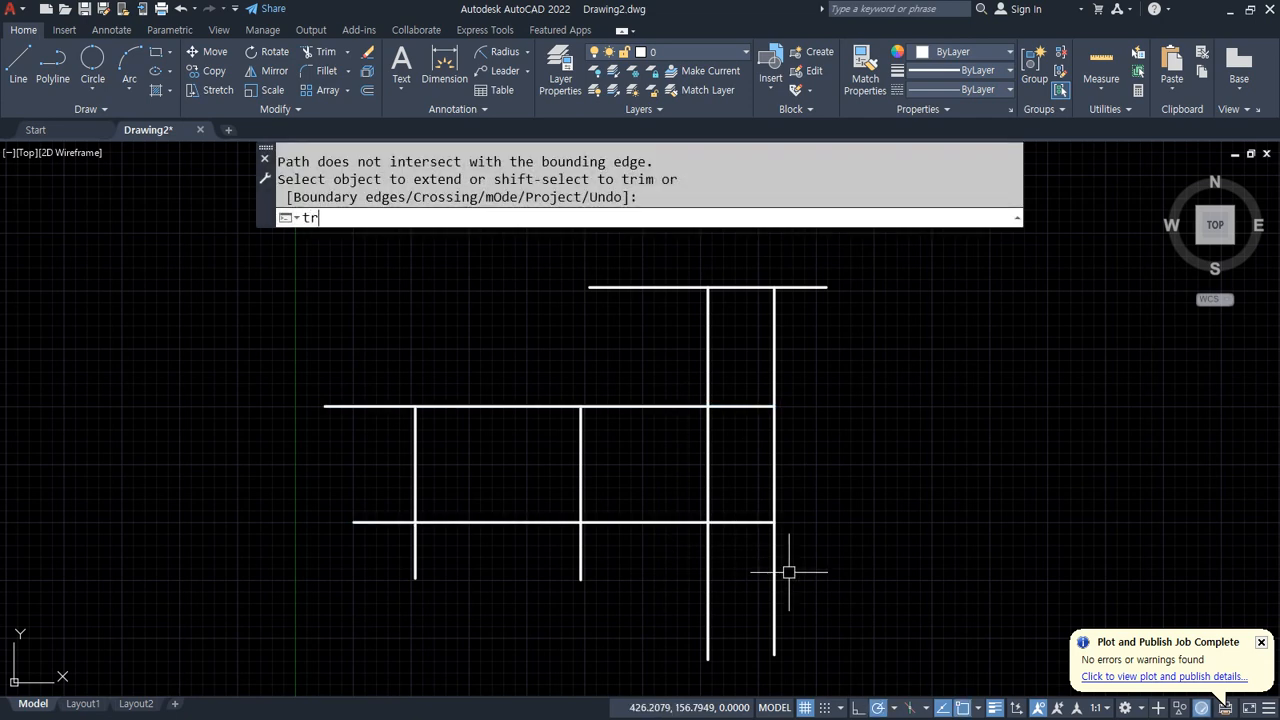
pyautogui.press('Return')
pyautogui.click(422, 218)
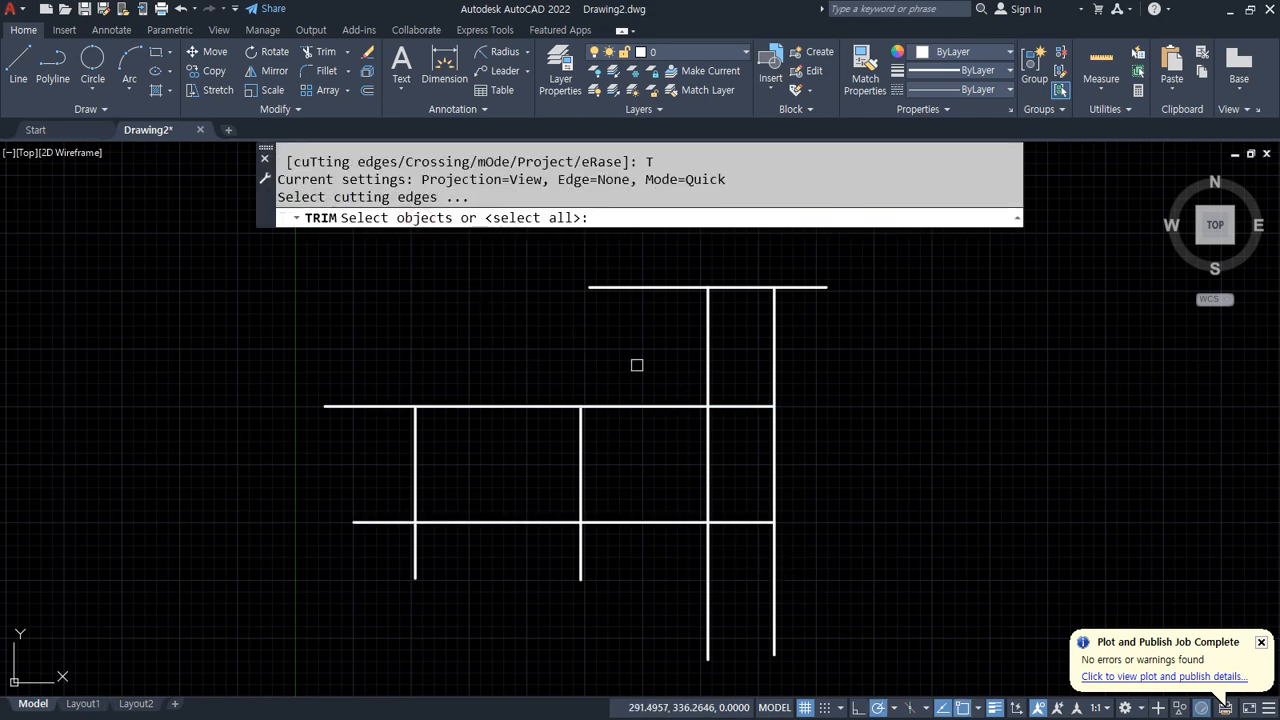
pyautogui.click(722, 405)
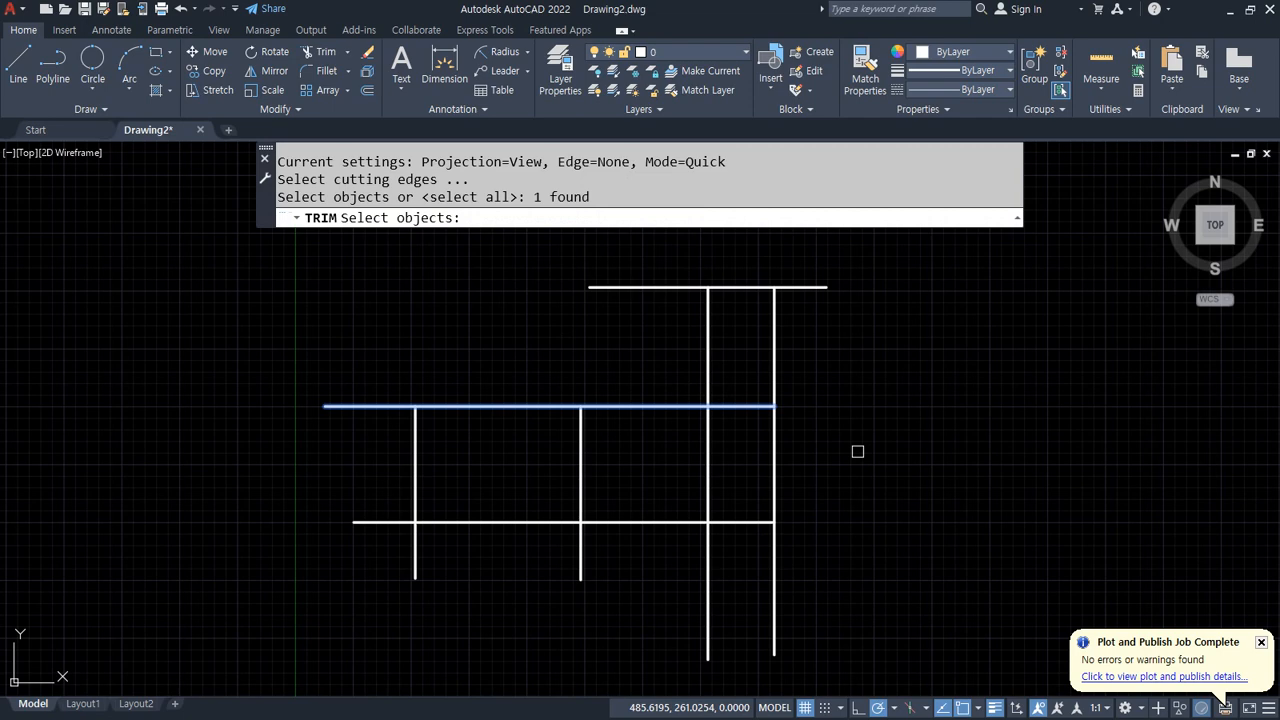
pyautogui.press('Return')
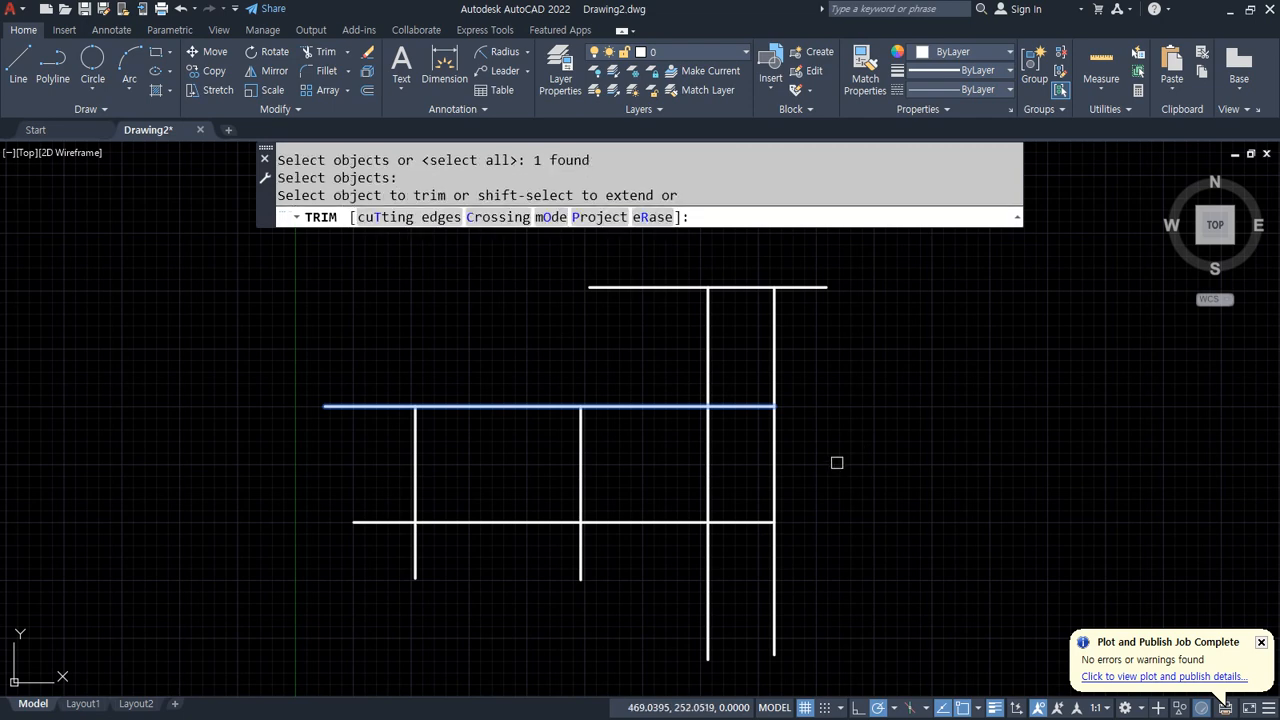
pyautogui.click(786, 465)
pyautogui.click(680, 465)
pyautogui.press('Return')
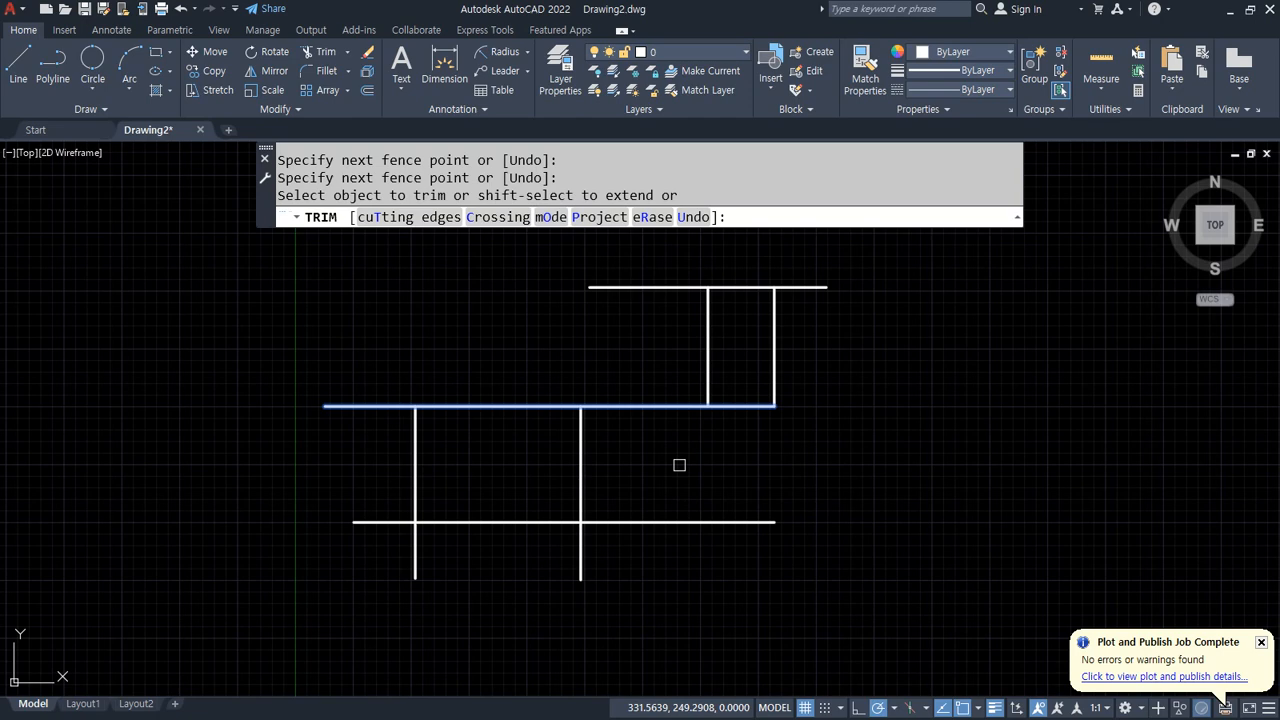
pyautogui.press('Escape')
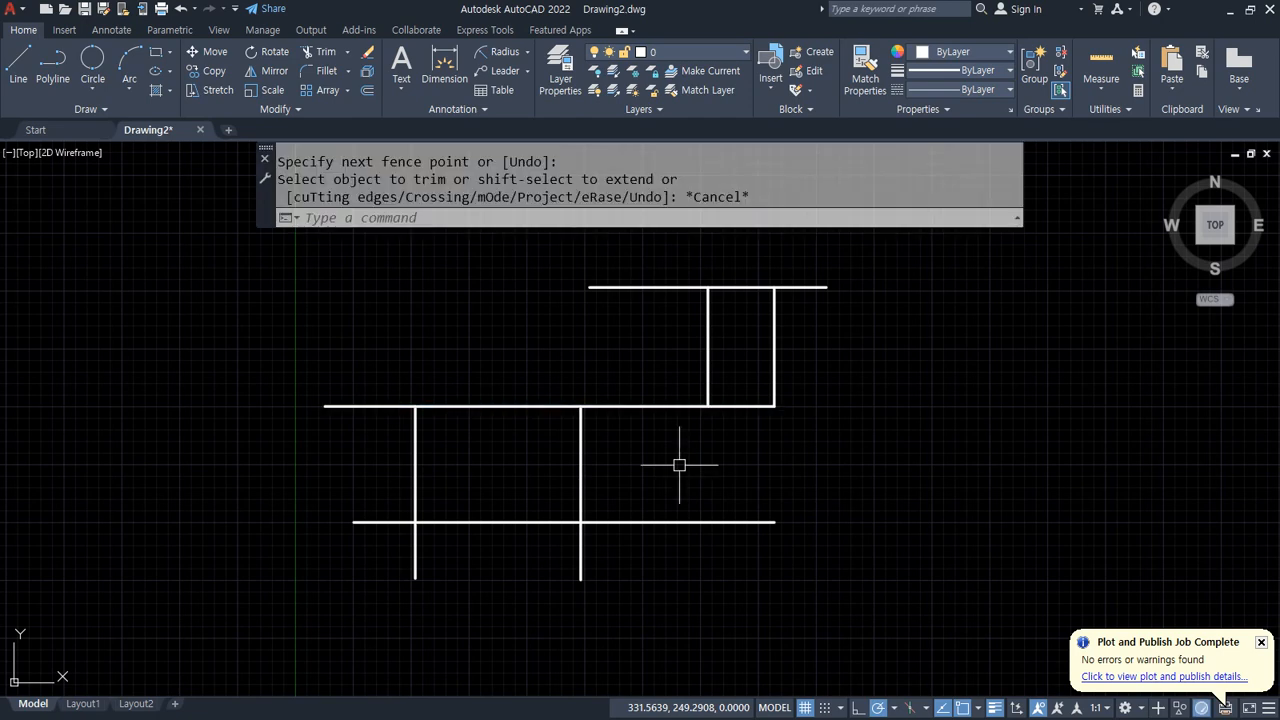
pyautogui.hotkey('ctrl', 'z')
# Step: Trim the horizontal segments between the middle vertical line and the right pair of long vertical lines using fences
pyautogui.moveTo(813, 372); pyautogui.dragTo(646, 374, button='middle')
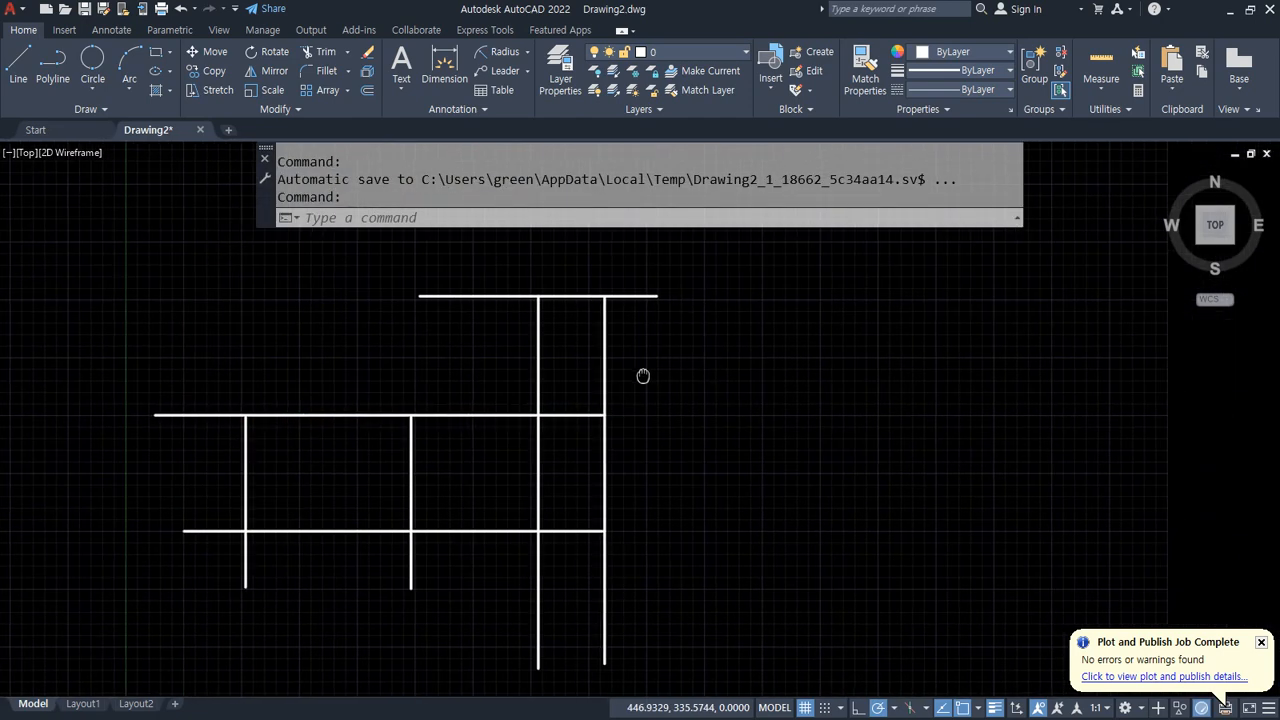
pyautogui.write('trim')
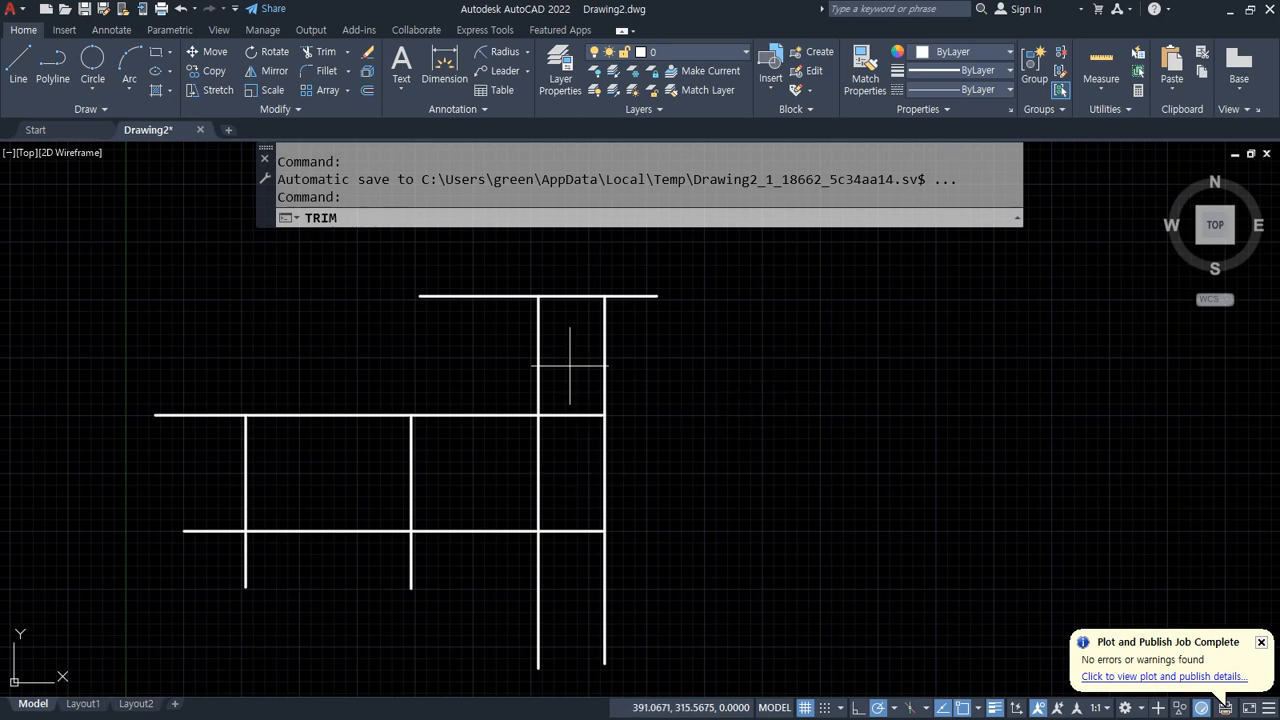
pyautogui.press('Return')
pyautogui.moveTo(571, 366); pyautogui.dragTo(566, 565)
pyautogui.moveTo(486, 371); pyautogui.dragTo(480, 580)
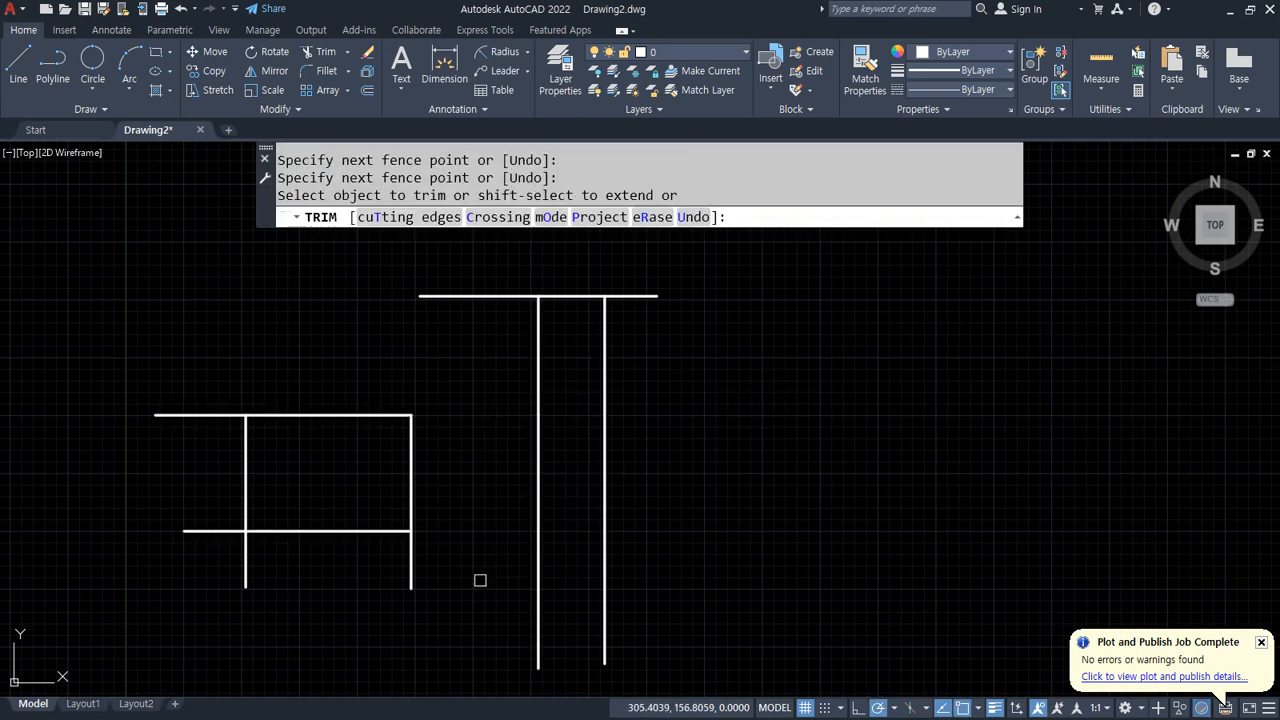
pyautogui.press('Return')
pyautogui.write('l')
pyautogui.press('Escape')
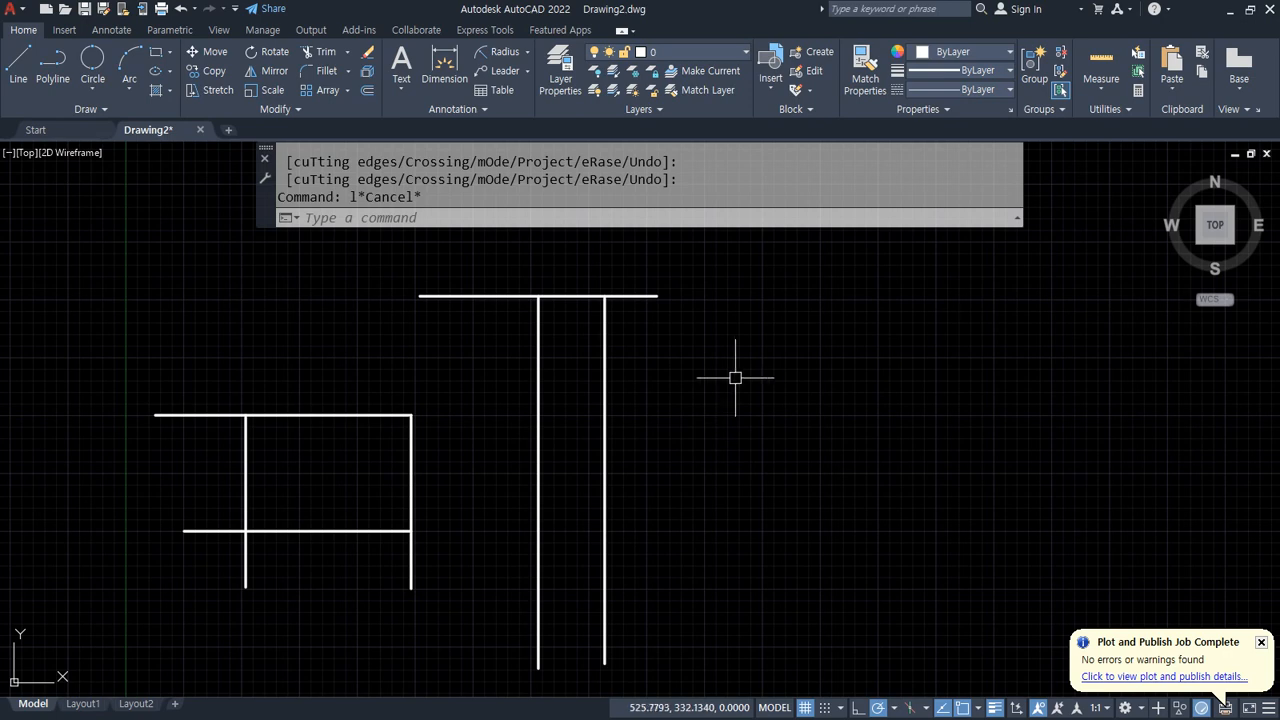
# Step: Draw a new vertical line to the right of the two long vertical lines
pyautogui.write('l')
pyautogui.press('Return')
pyautogui.click(743, 276)
pyautogui.click(743, 632)
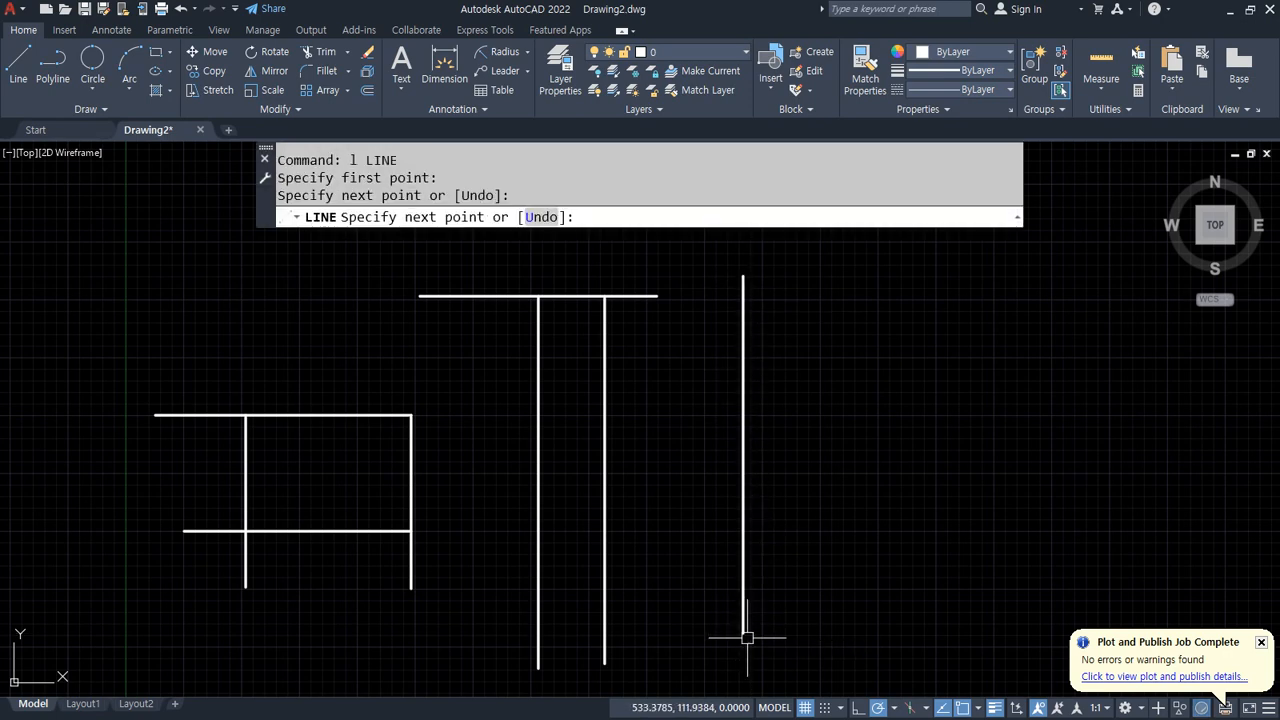
pyautogui.press('Return')
# Step: Extend both horizontal lines to the new vertical line, choosing it as the boundary edge and using a fence
pyautogui.write('ex')
pyautogui.press('Return')
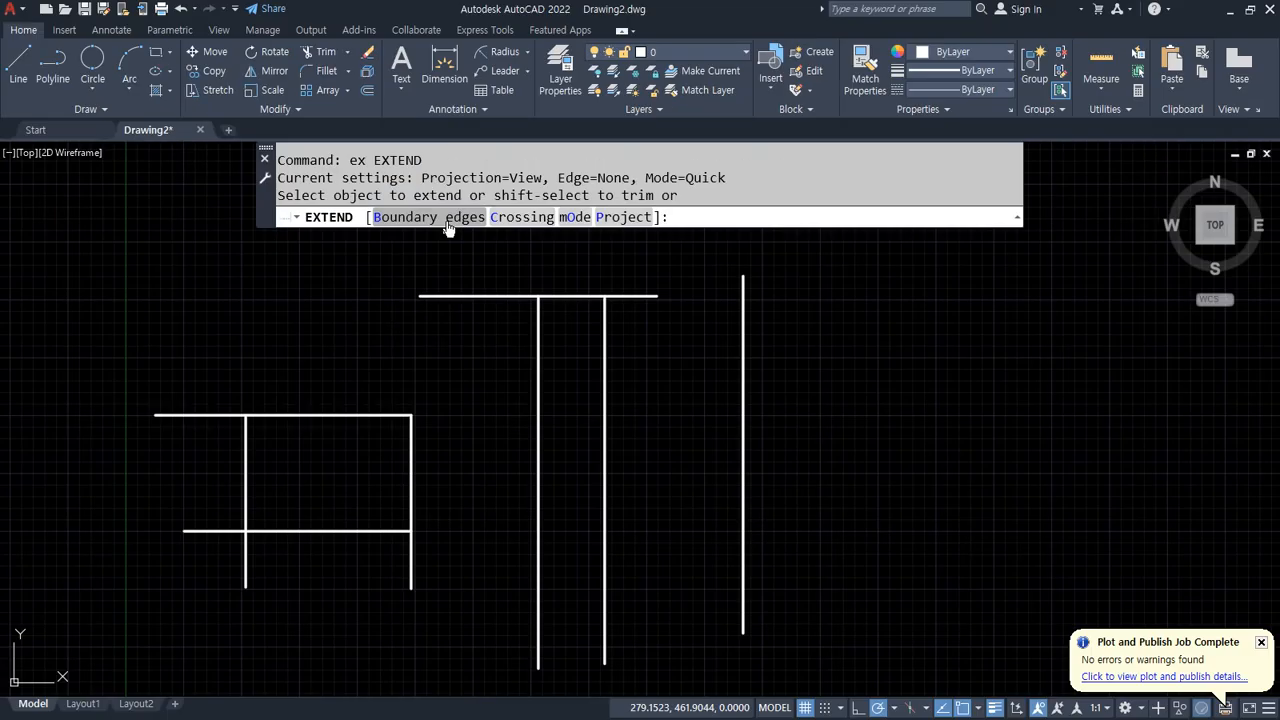
pyautogui.click(513, 232)
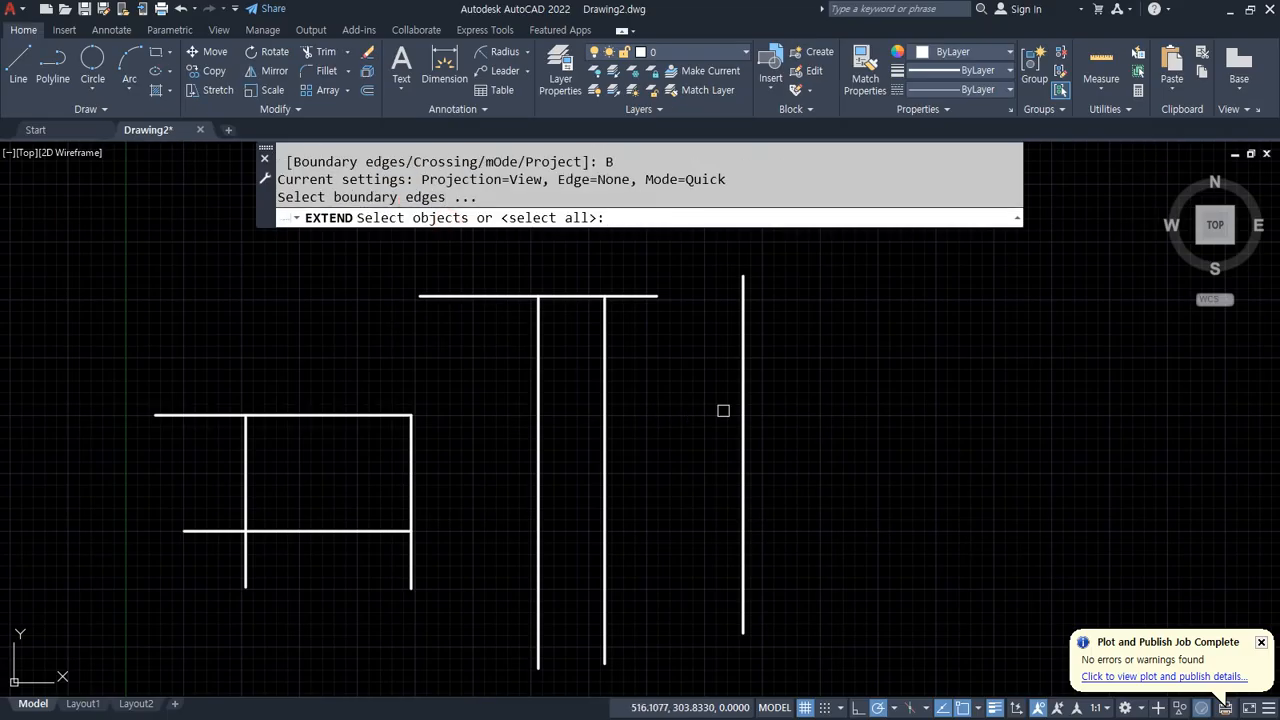
pyautogui.click(743, 394)
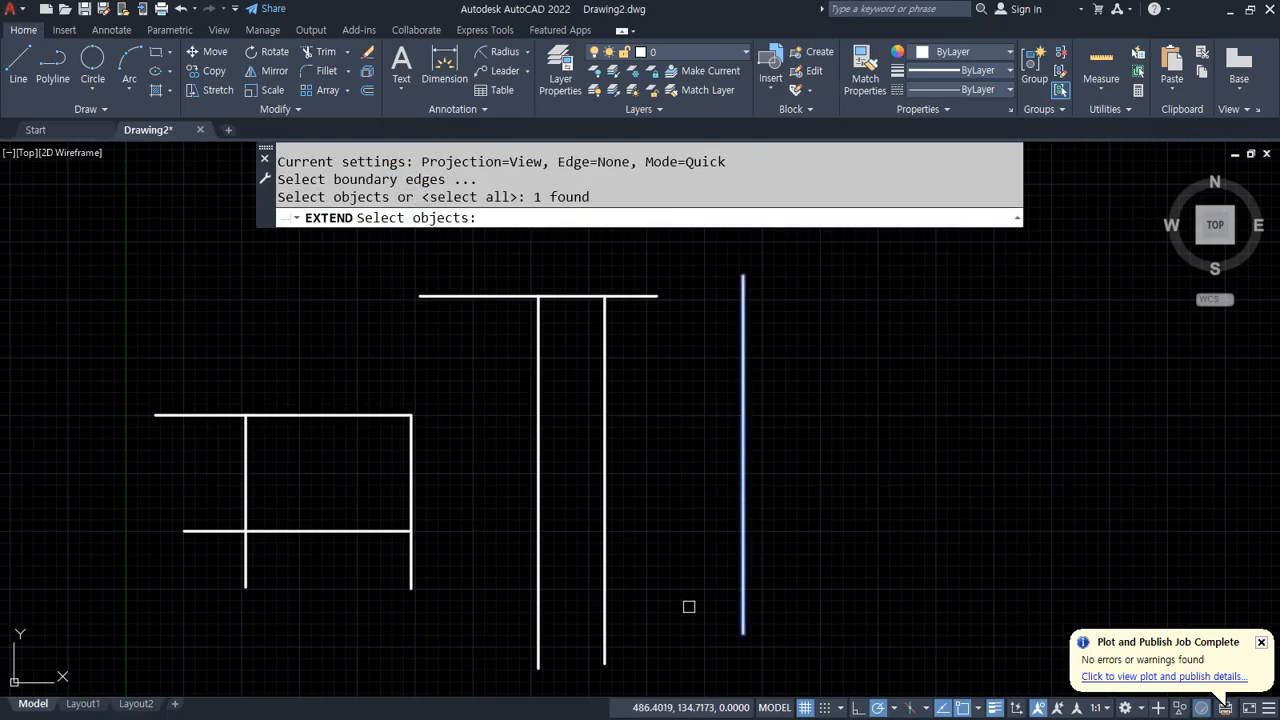
pyautogui.press('Return')
pyautogui.click(362, 375)
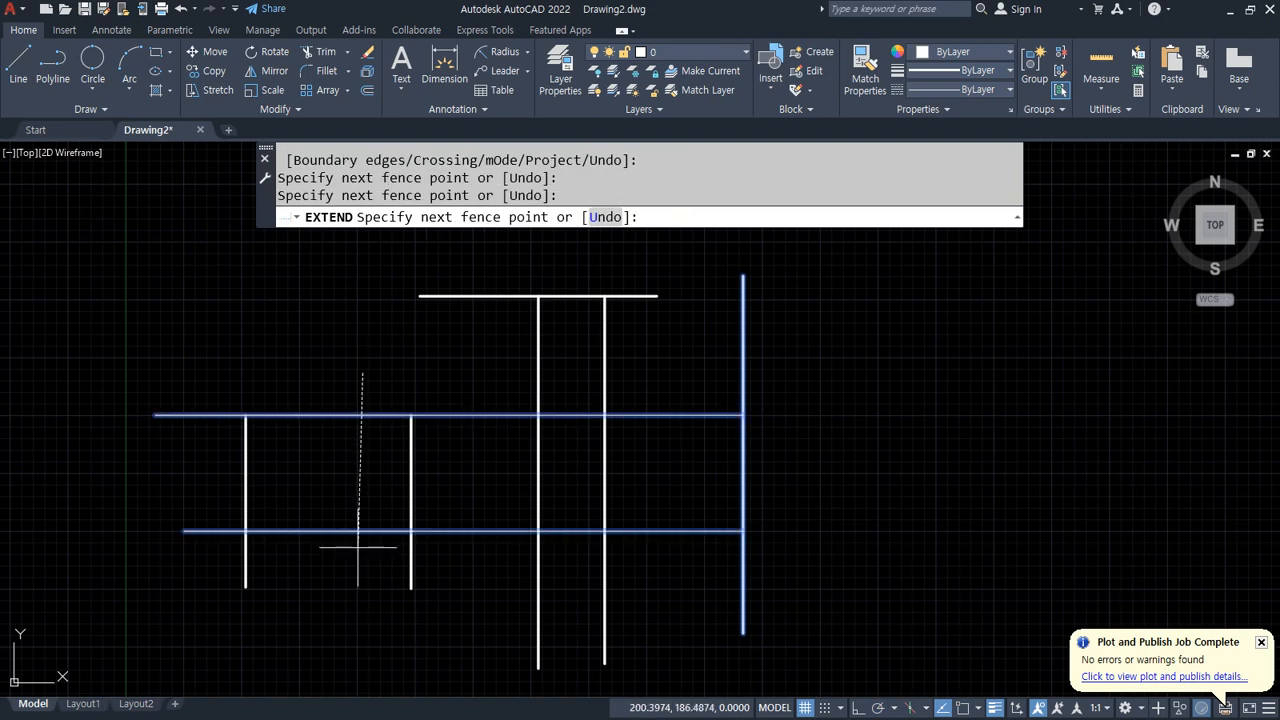
pyautogui.press('Return')
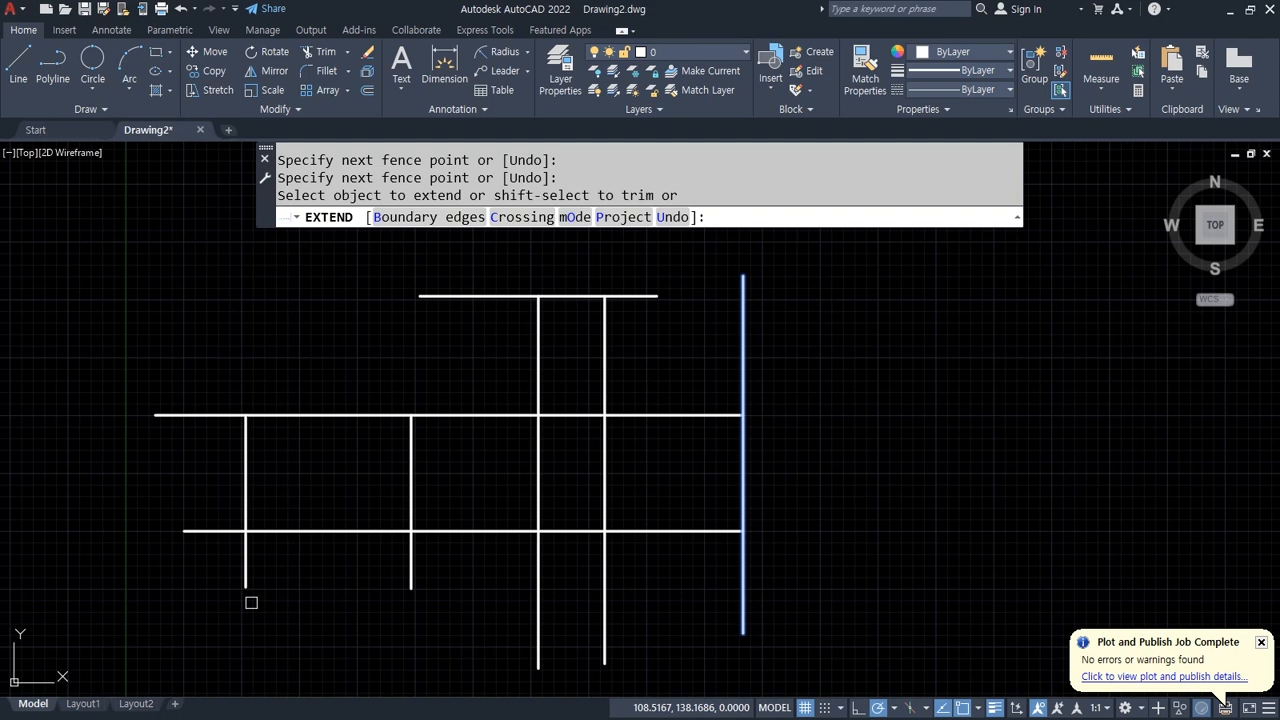
pyautogui.press('Escape')
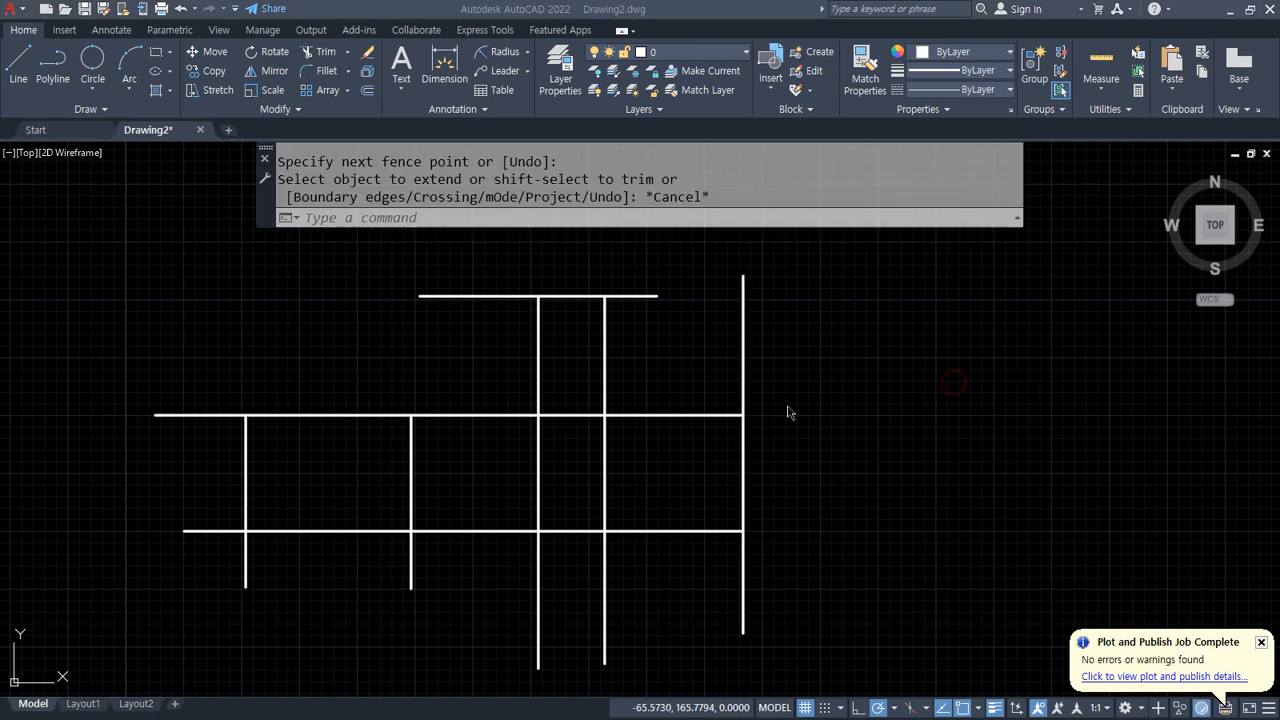
# Step: Choose the two long vertical lines as trim cutting edges, then trim and undo the horizontal segments between them
pyautogui.write('tr')
pyautogui.press('Return')
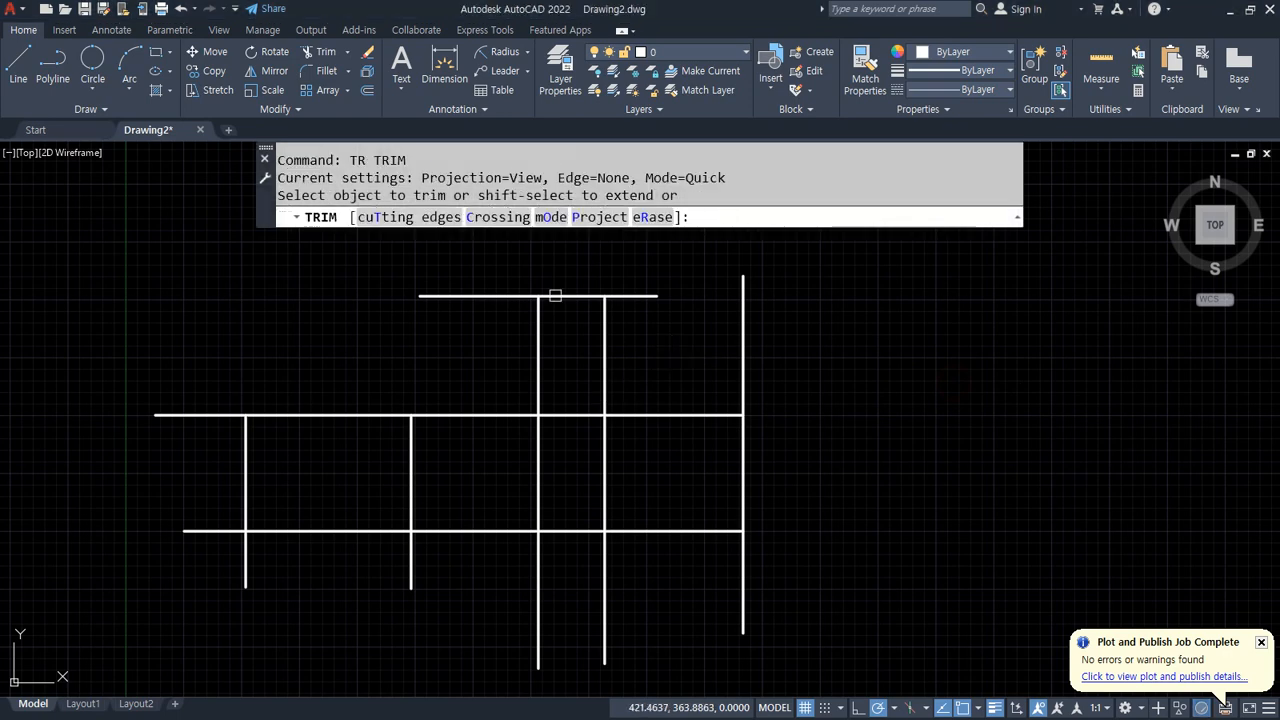
pyautogui.write('t')
pyautogui.press('Return')
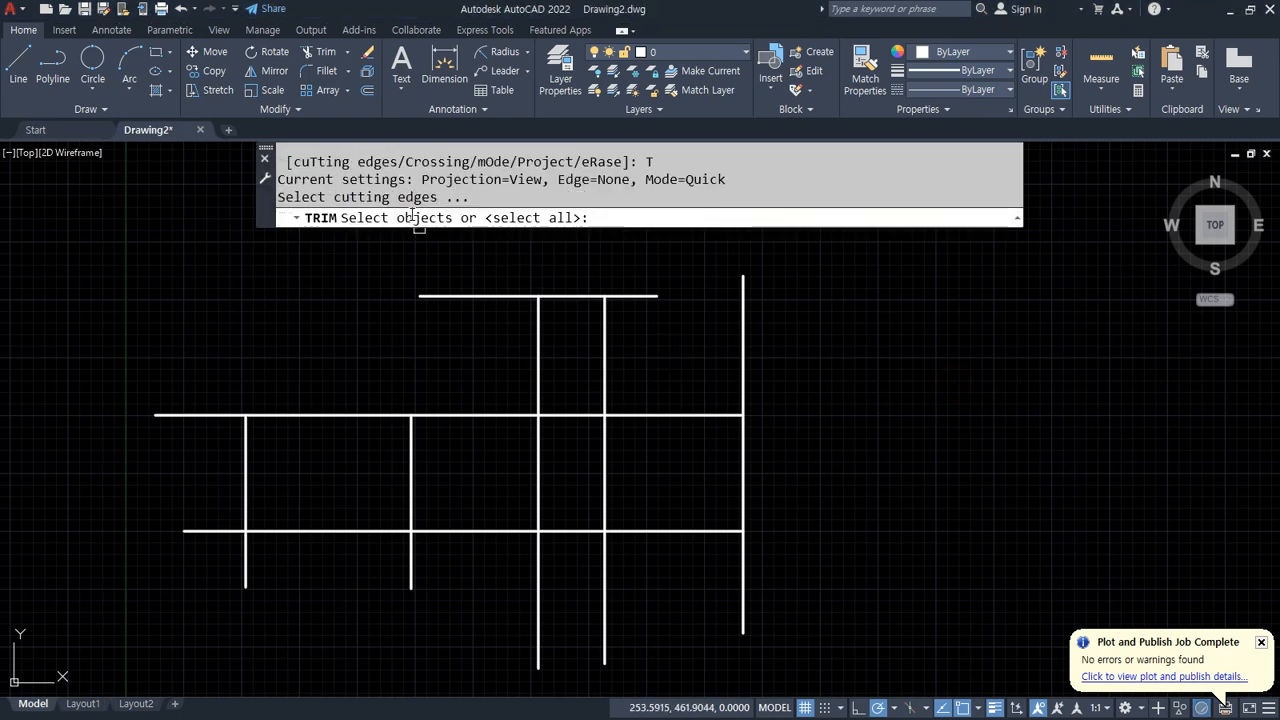
pyautogui.click(605, 346)
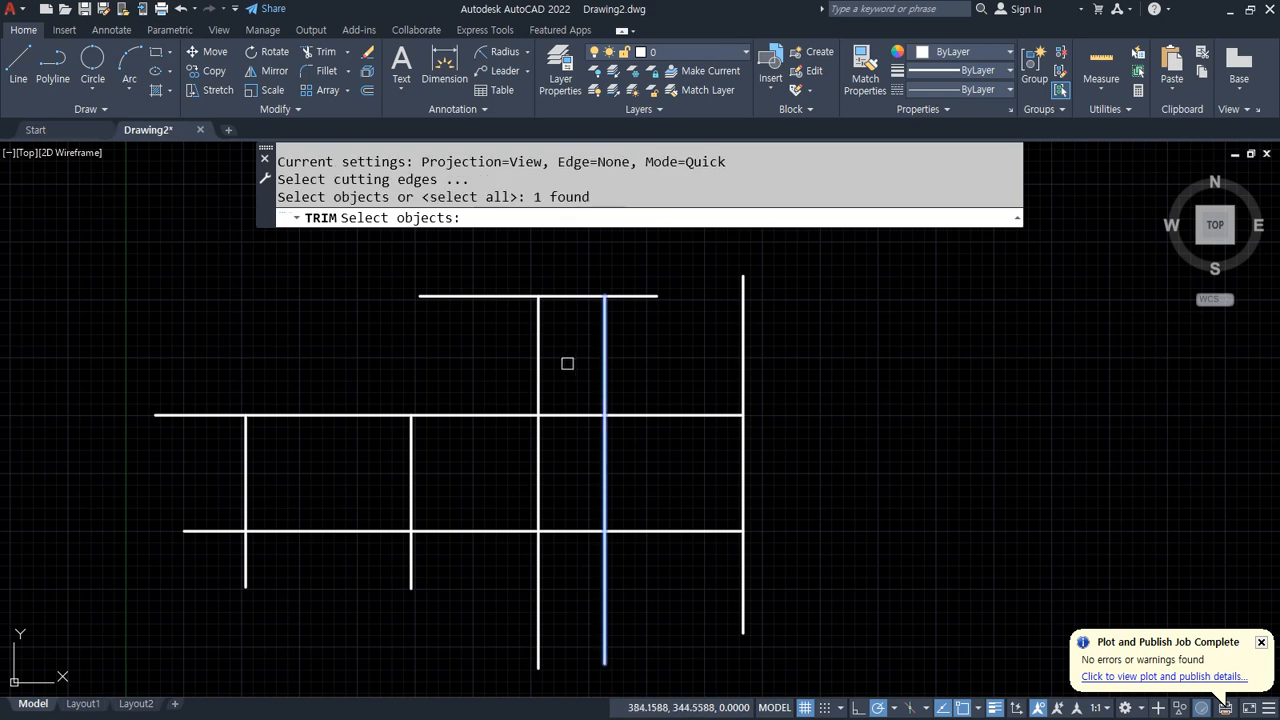
pyautogui.click(540, 357)
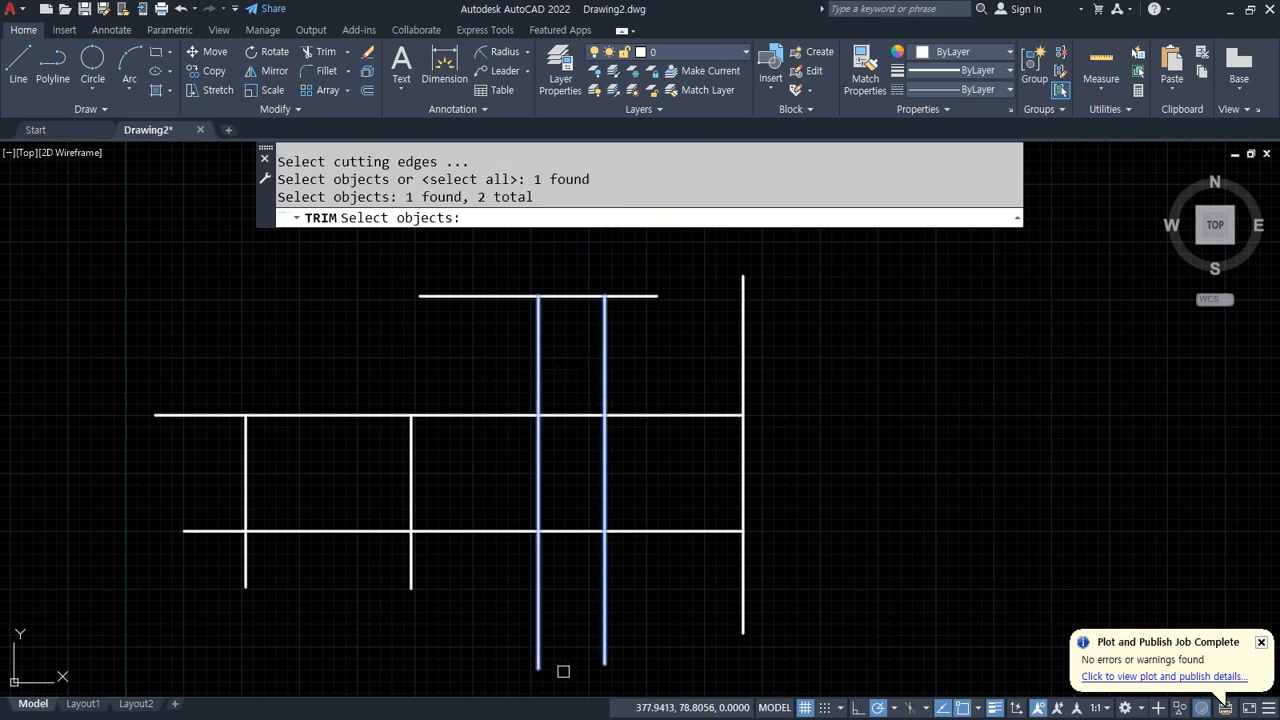
pyautogui.press('Return')
pyautogui.click(590, 343)
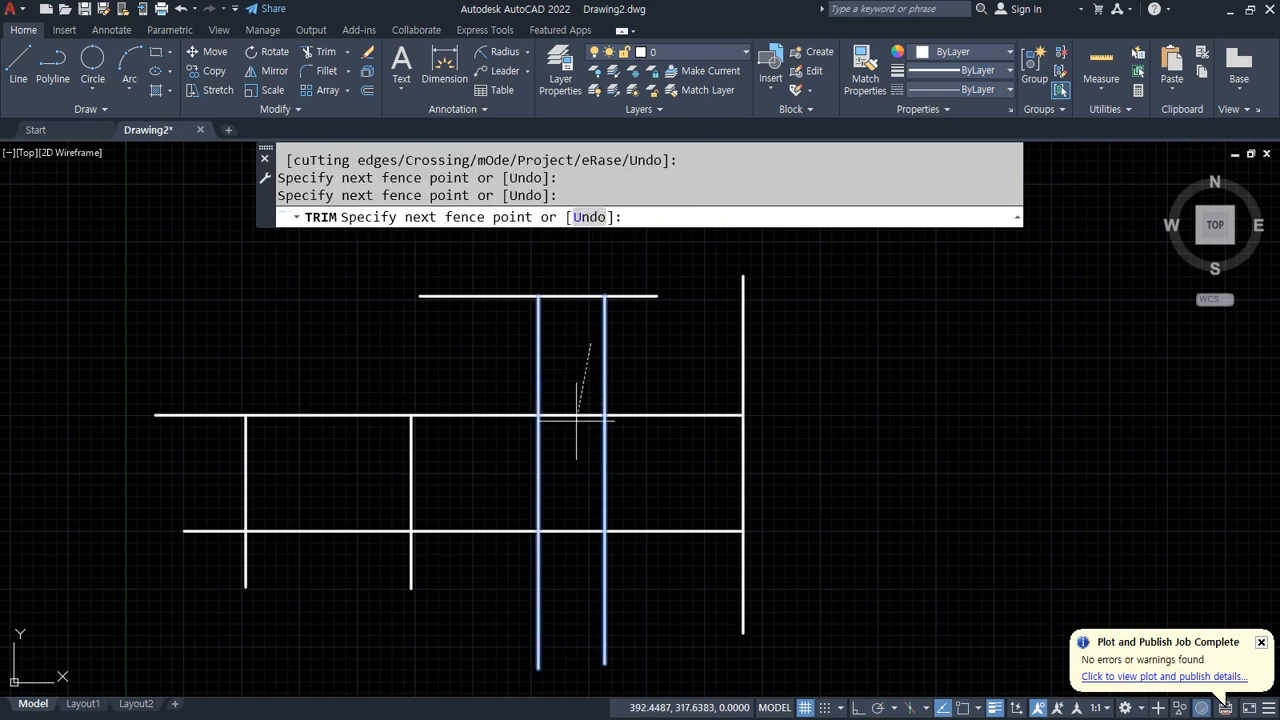
pyautogui.click(564, 590)
pyautogui.press('Return')
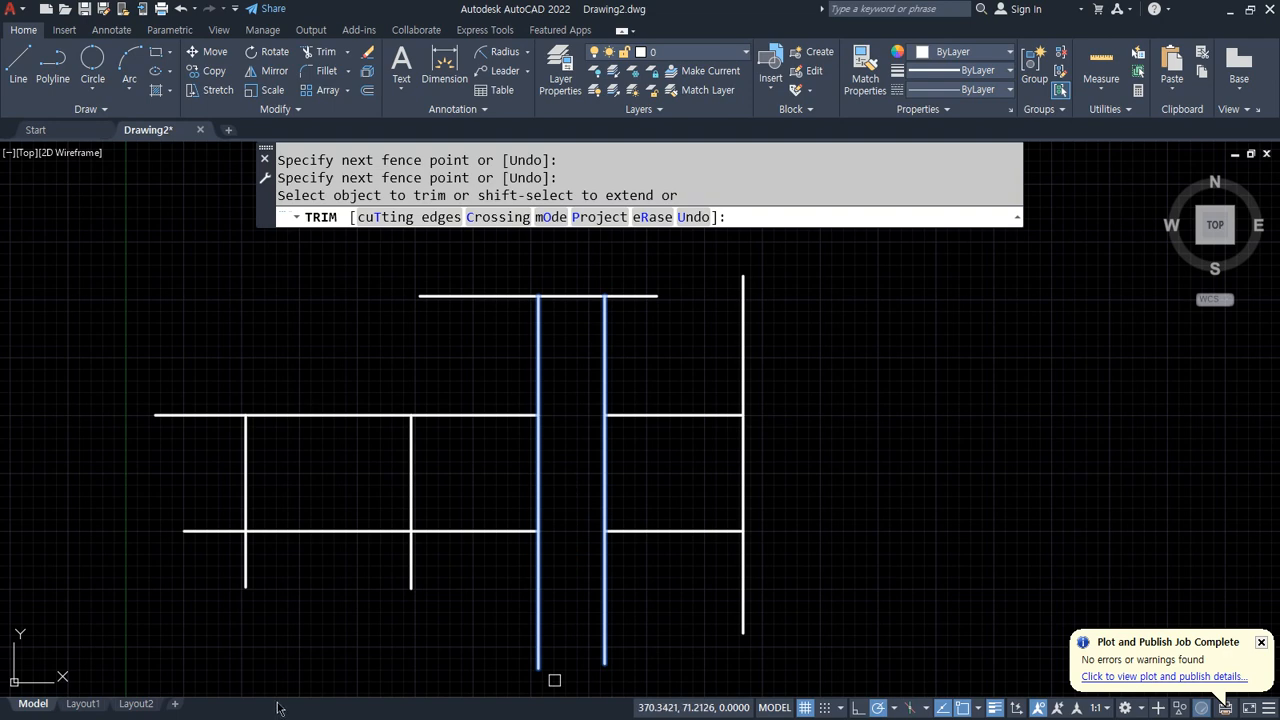
pyautogui.hotkey('ctrl', 'z')
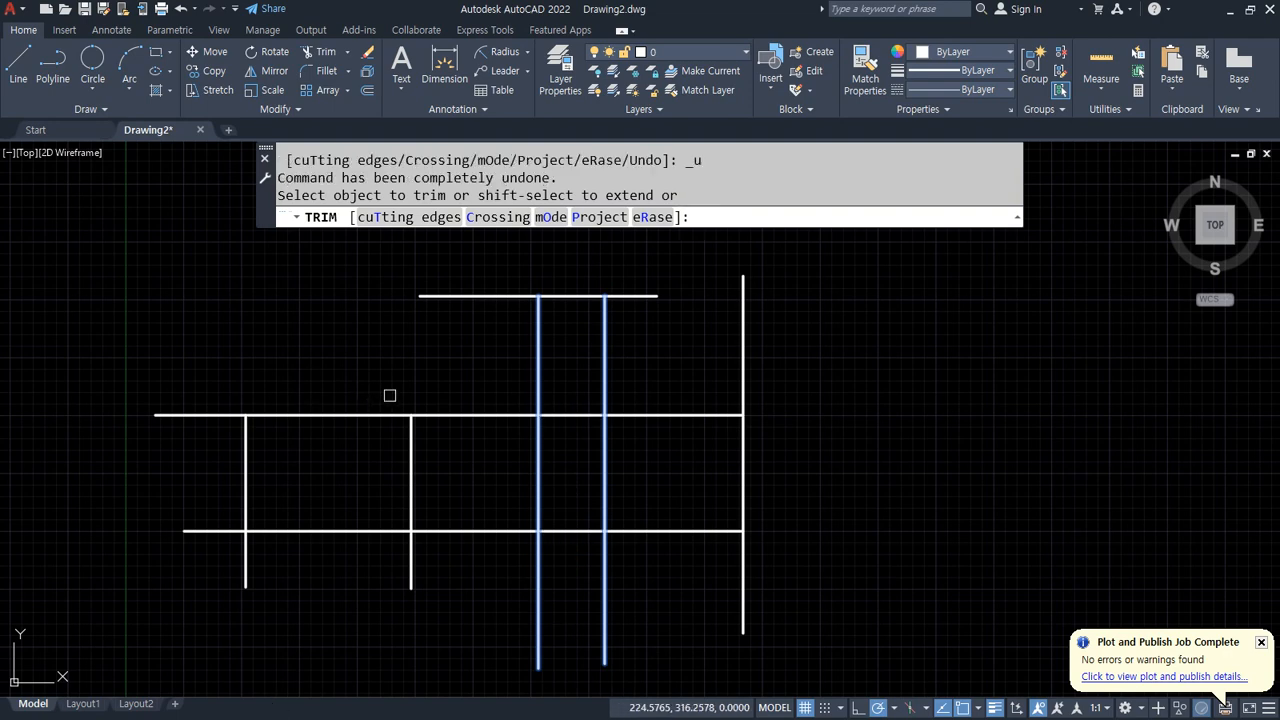
# Step: Trim the horizontal lines on both outer sides of the two long vertical lines using fences
pyautogui.click(445, 350)
pyautogui.click(443, 591)
pyautogui.press('Return')
pyautogui.click(653, 375)
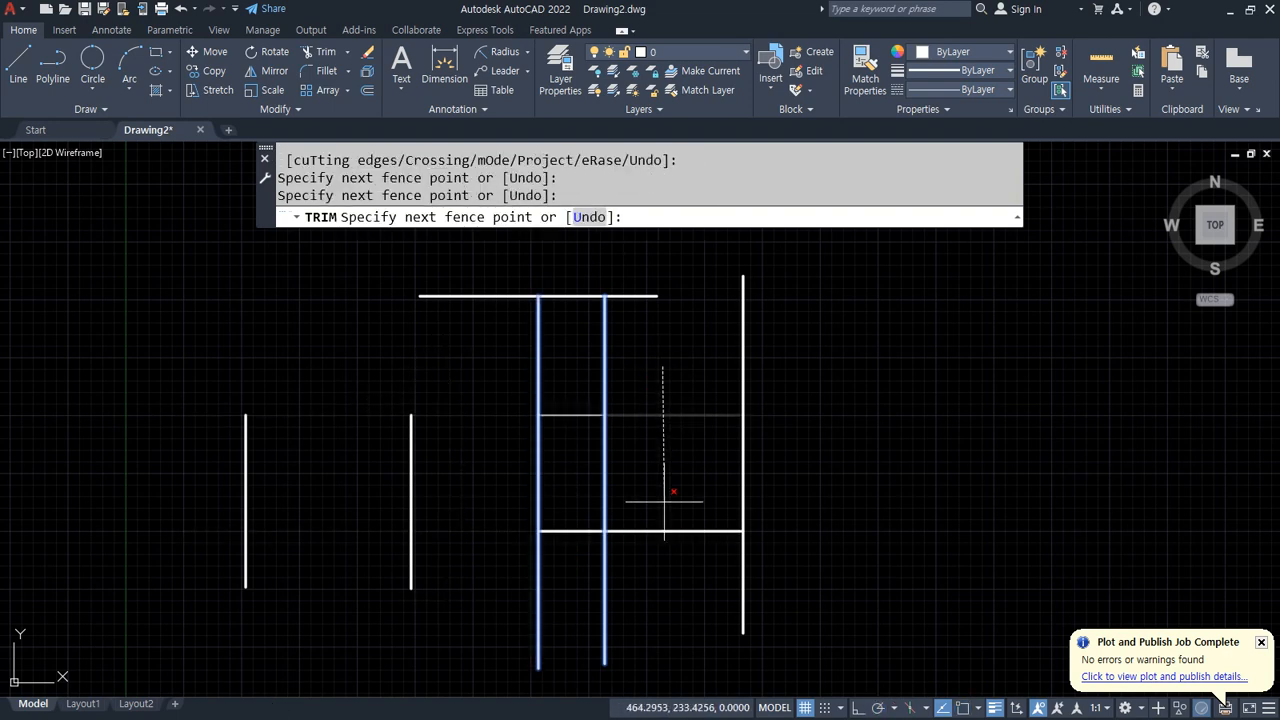
pyautogui.click(669, 575)
pyautogui.press('Return')
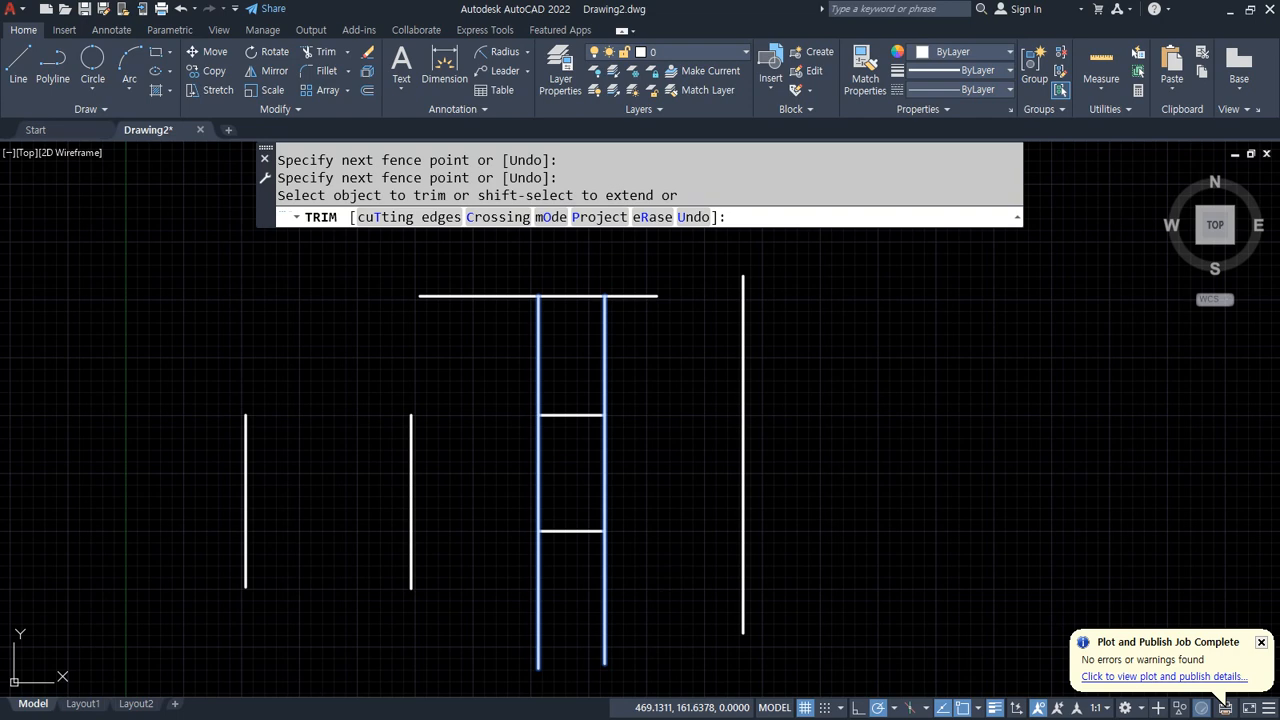
# Step: Leave the Trim command and undo the previous fence trims of the horizontal lines
pyautogui.press('Escape')
pyautogui.hotkey('ctrl', 'z')
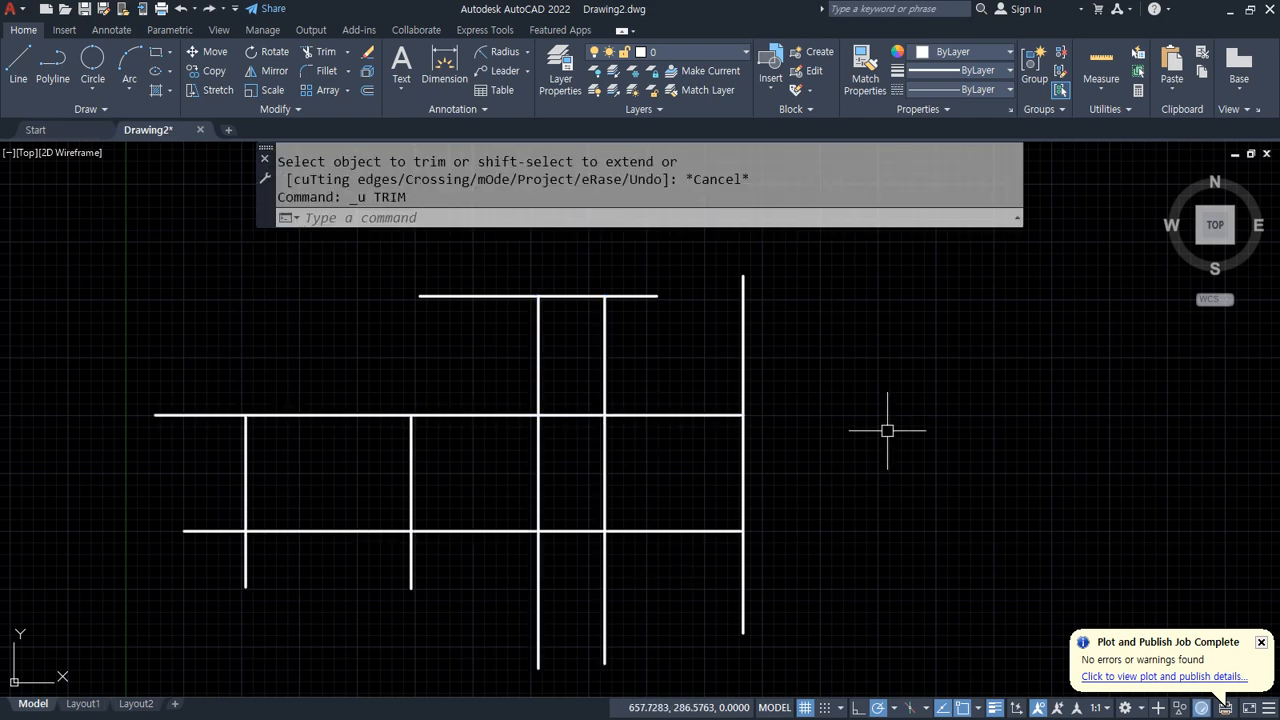
# Step: Trim the overhanging line ends using crossing windows and a fence
pyautogui.write('tr')
pyautogui.press('Return')
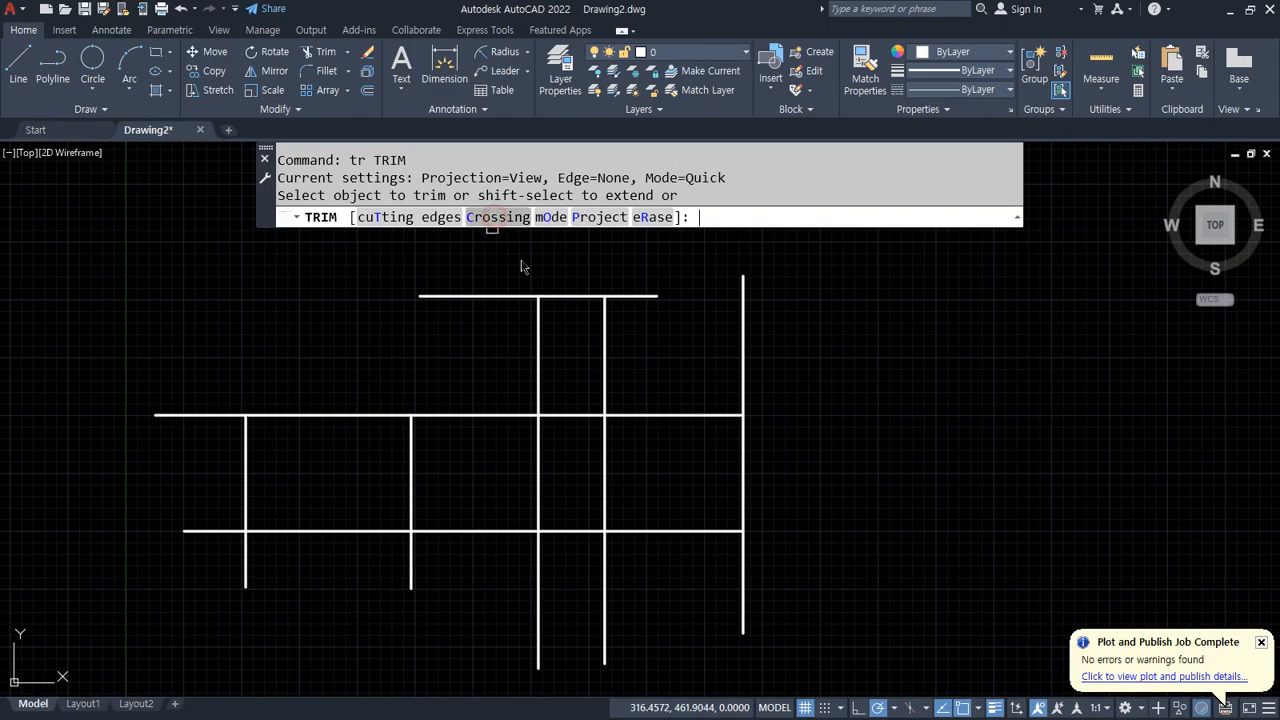
pyautogui.click(498, 217)
pyautogui.click(824, 605)
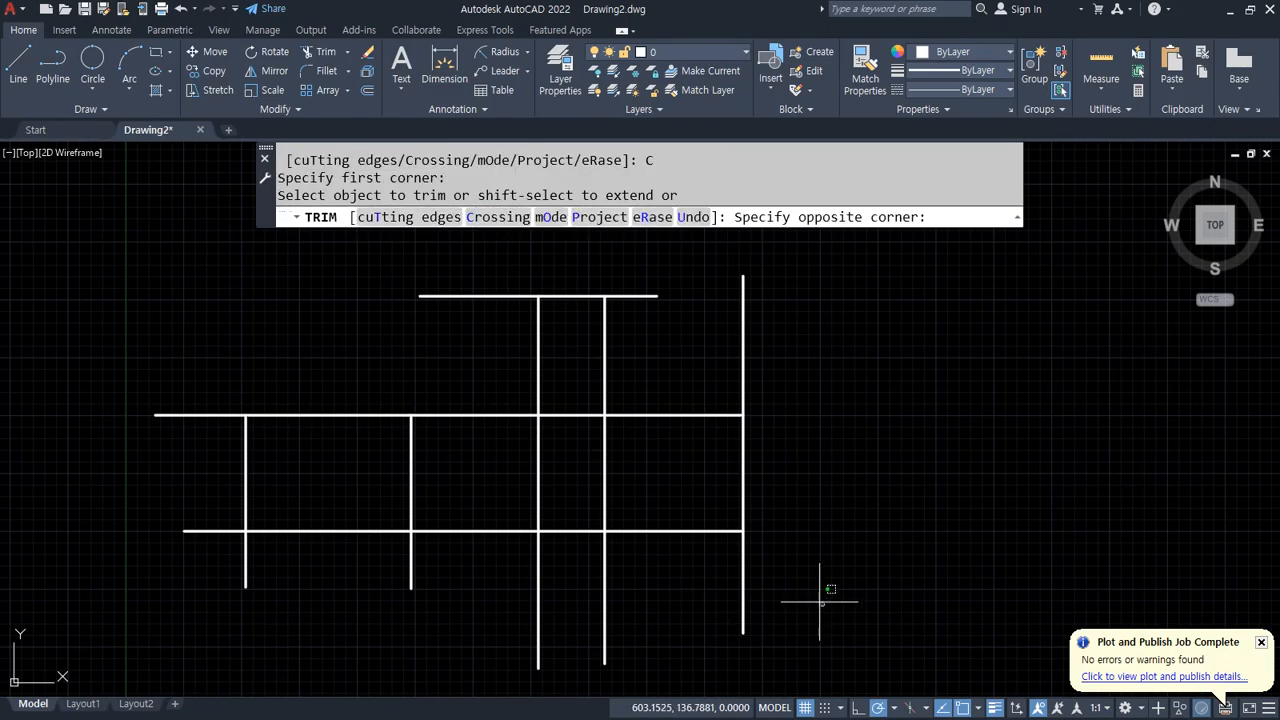
pyautogui.click(144, 559)
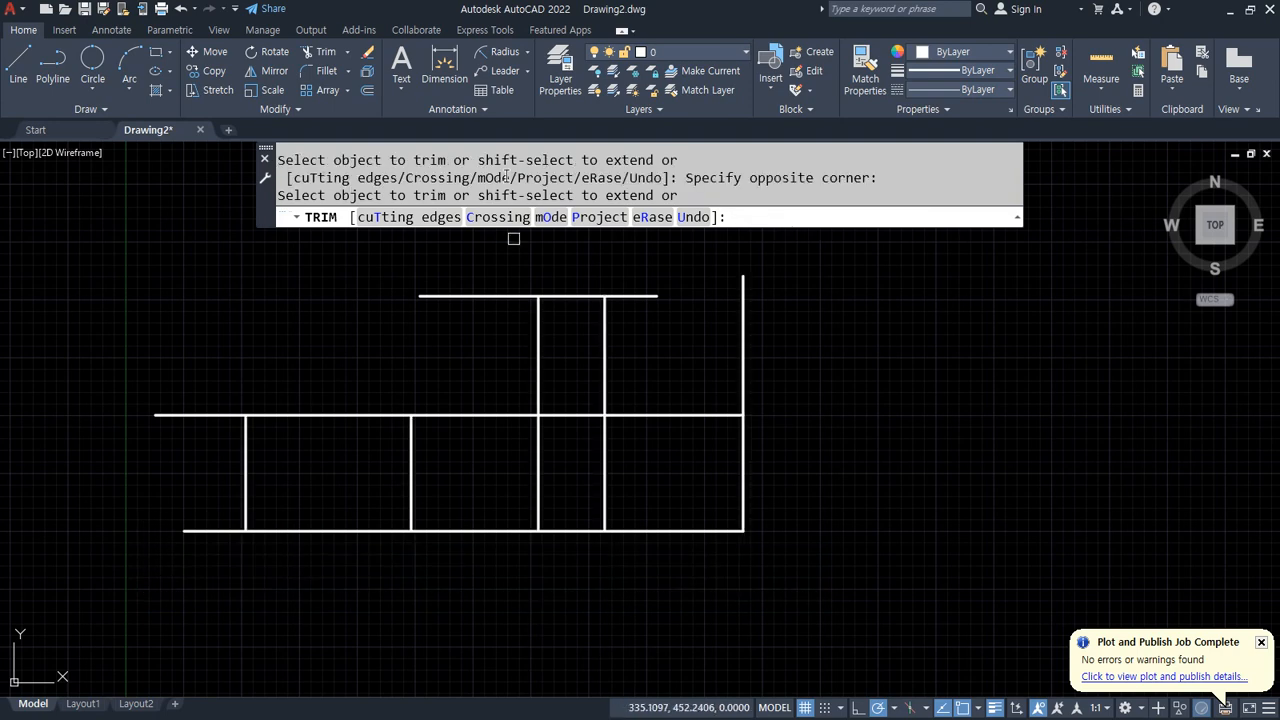
pyautogui.moveTo(260, 369)
pyautogui.mouseDown()
pyautogui.moveTo(836, 367)
pyautogui.moveTo(840, 355)
pyautogui.mouseUp()
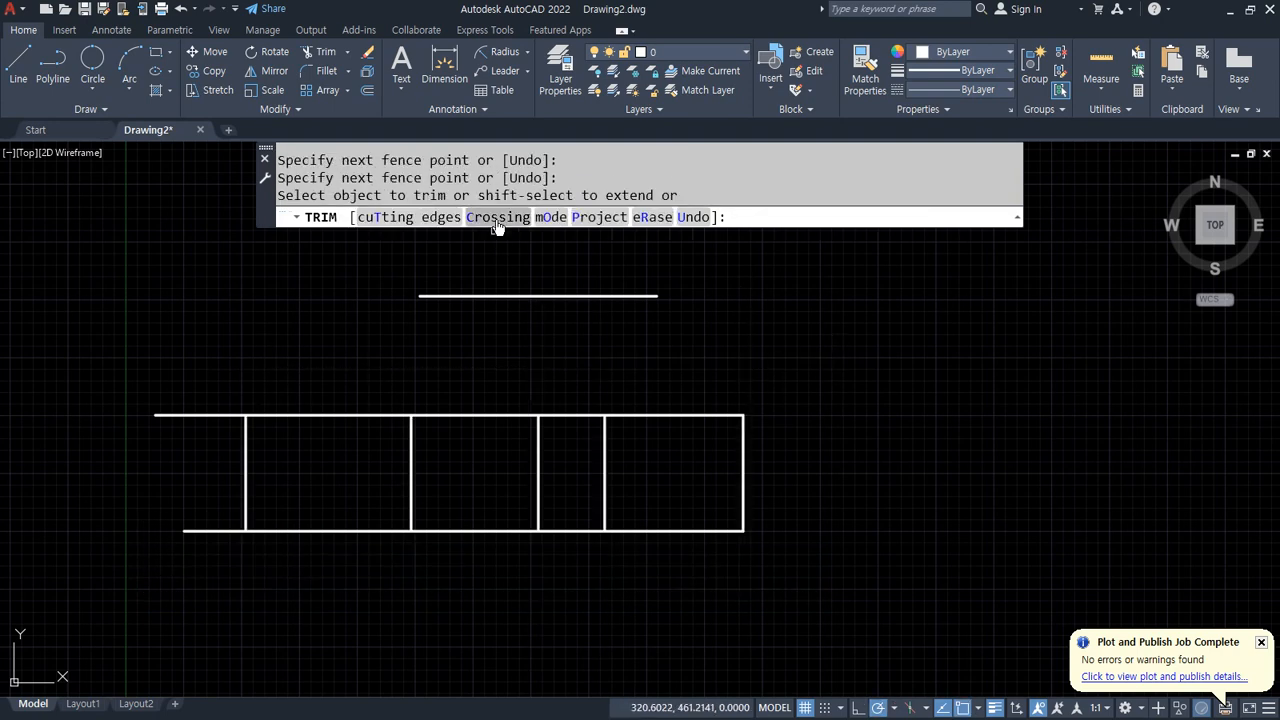
pyautogui.click(497, 217)
pyautogui.click(205, 341)
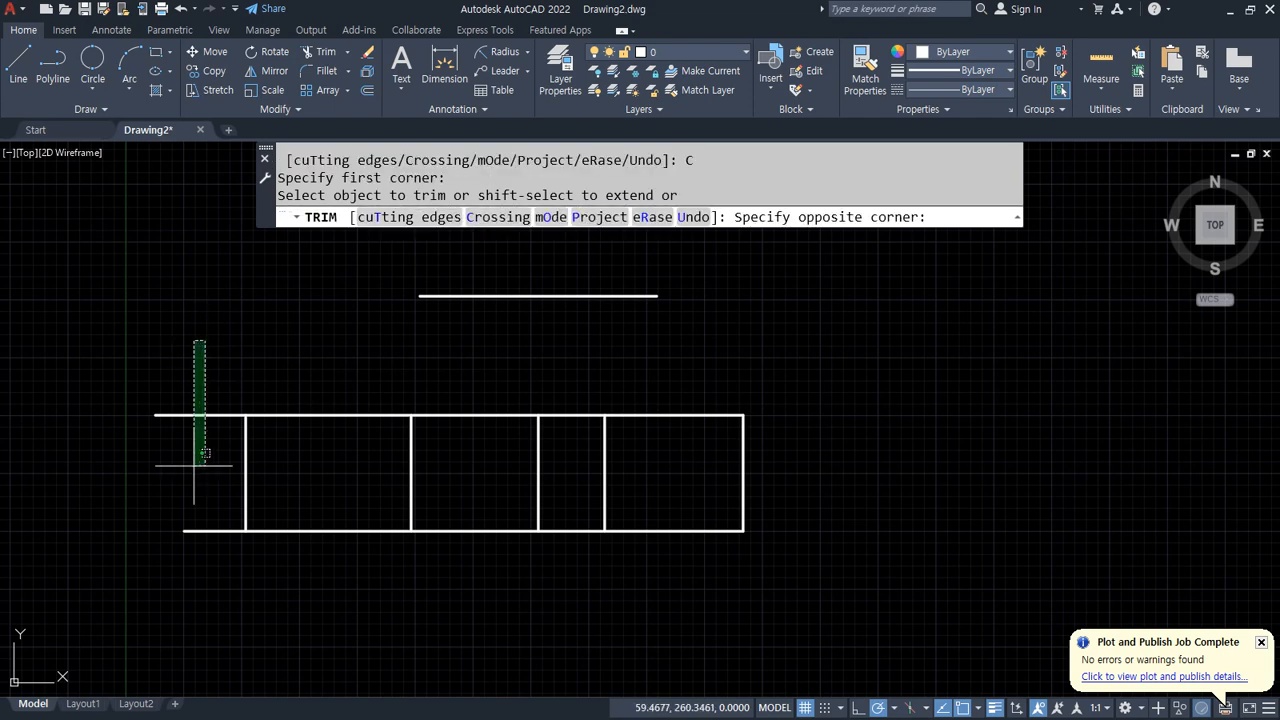
pyautogui.click(127, 635)
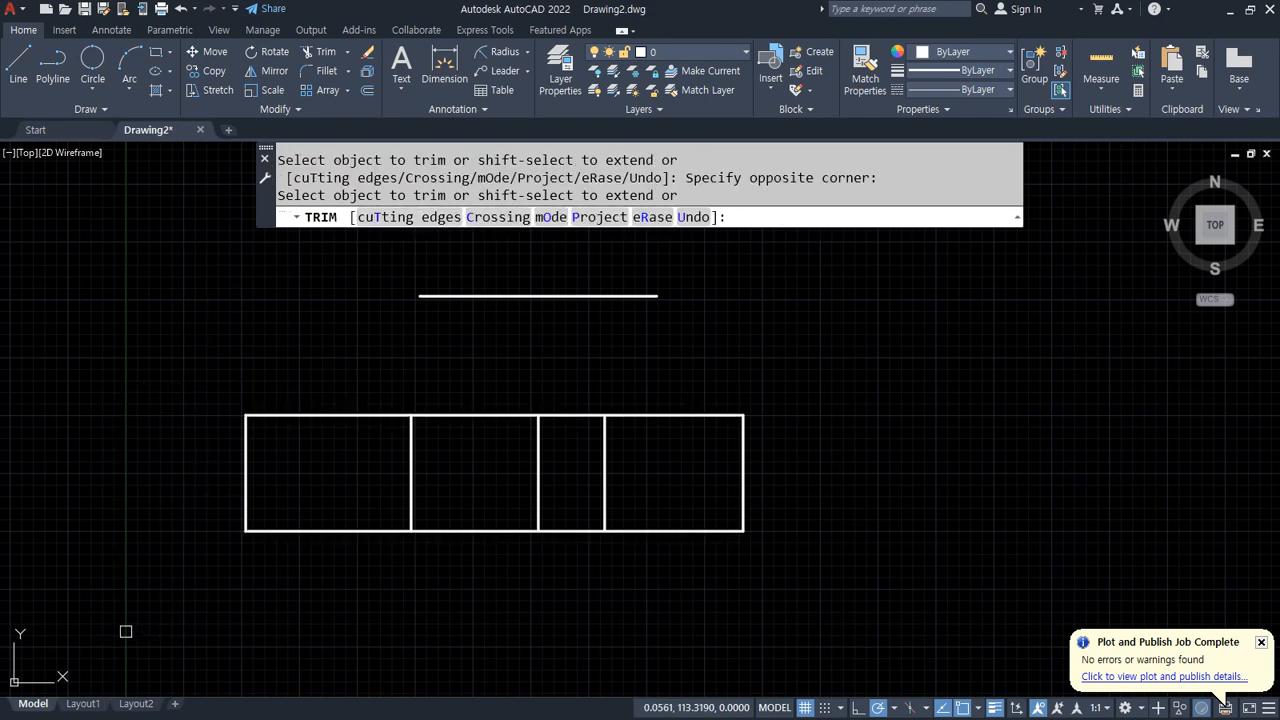
pyautogui.click(715, 362)
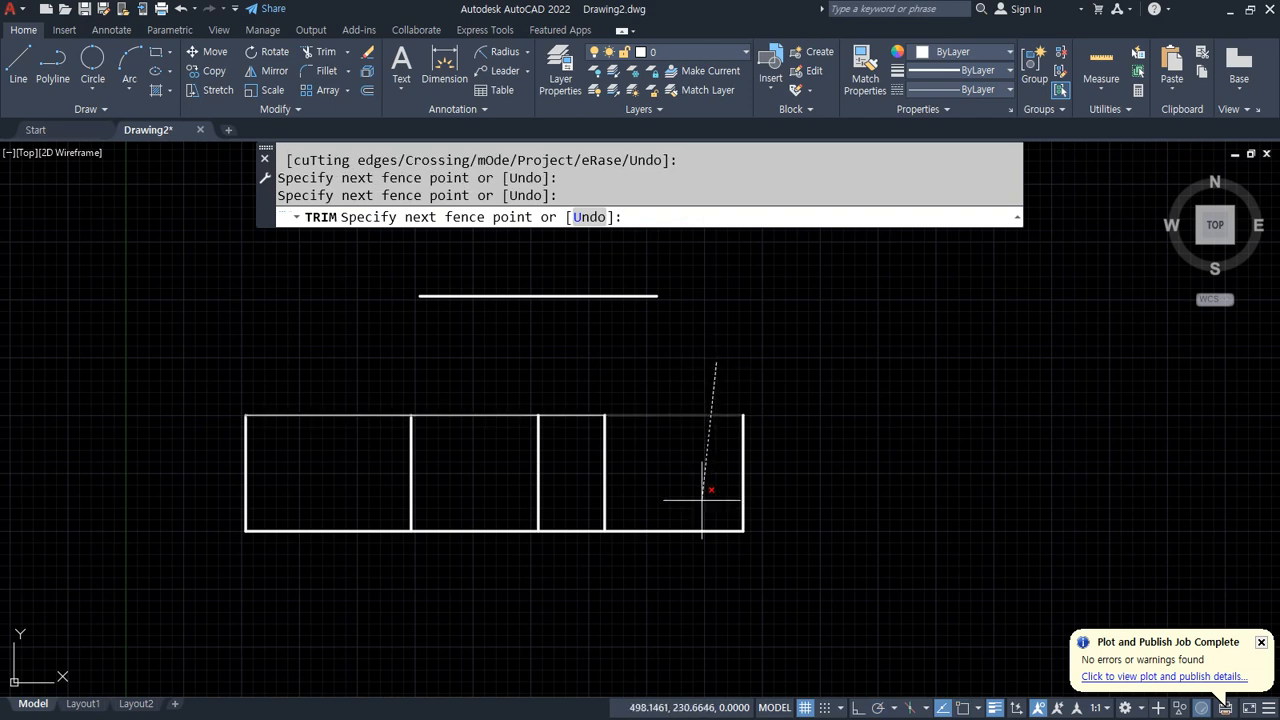
# Step: Trim the rectangle's right-hand segments with a crossing window, then undo both trim operations
pyautogui.press('Escape')
pyautogui.press('Return')
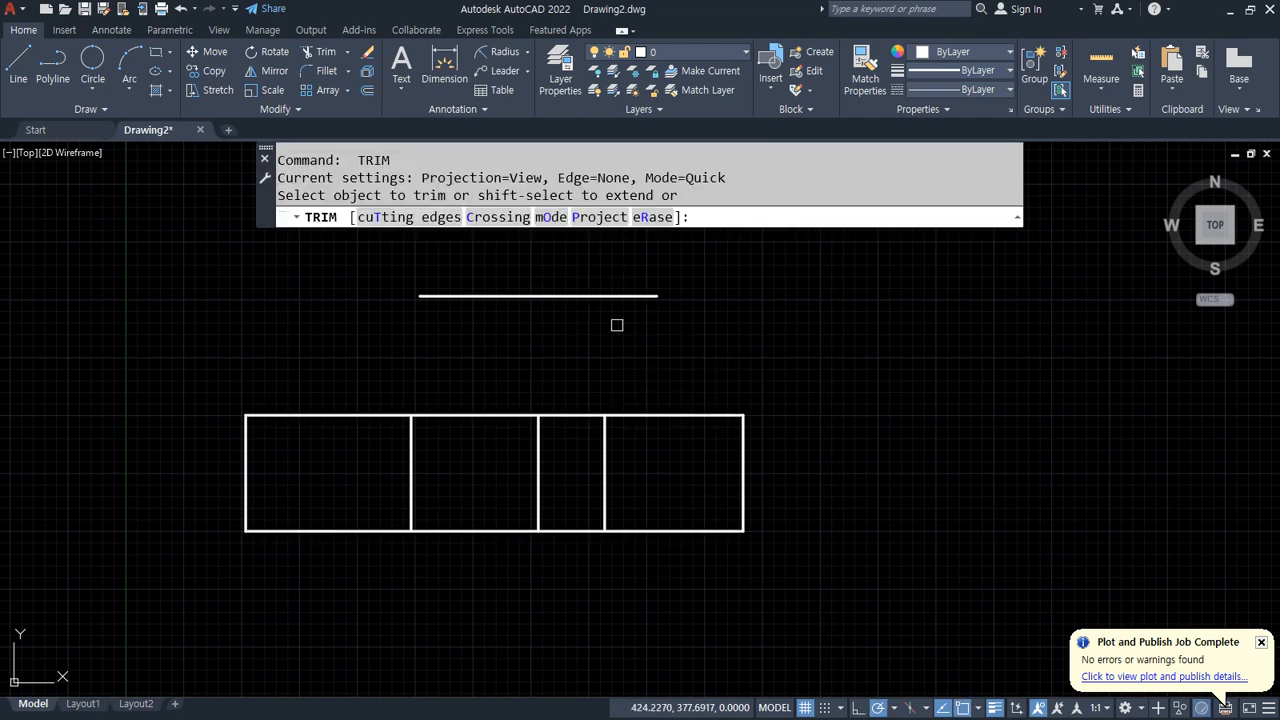
pyautogui.click(498, 217)
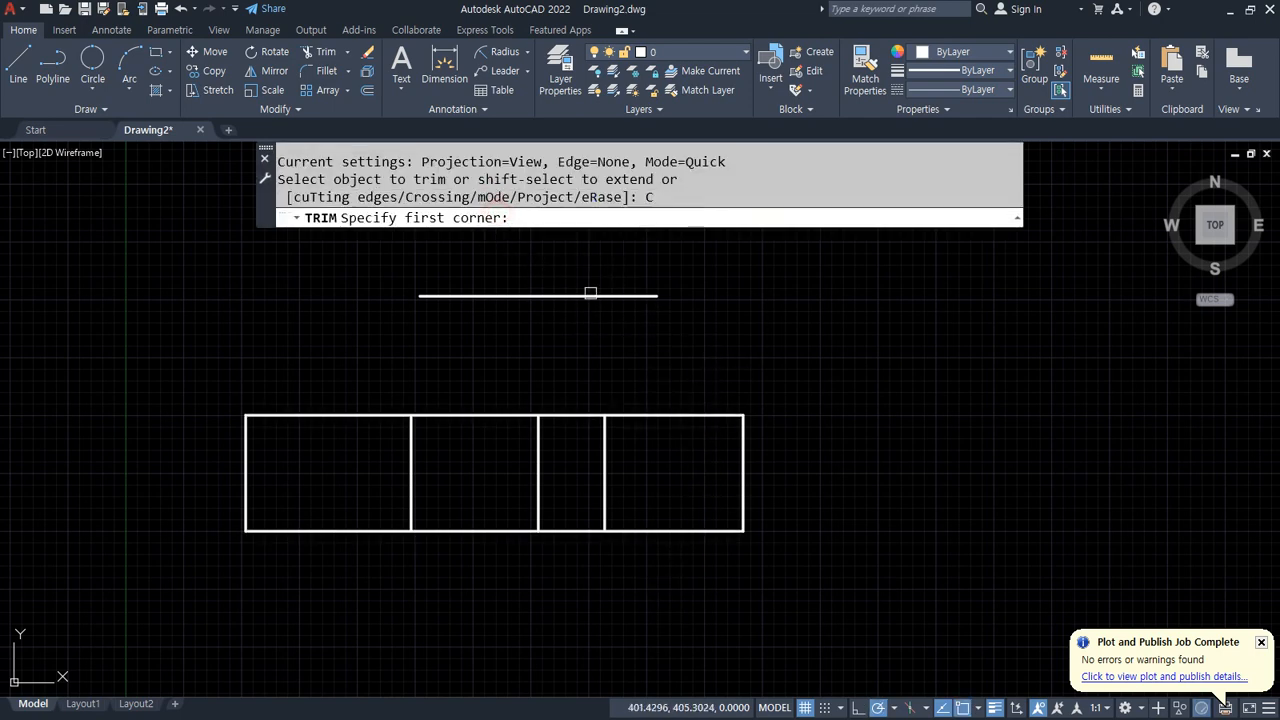
pyautogui.click(695, 338)
pyautogui.click(663, 615)
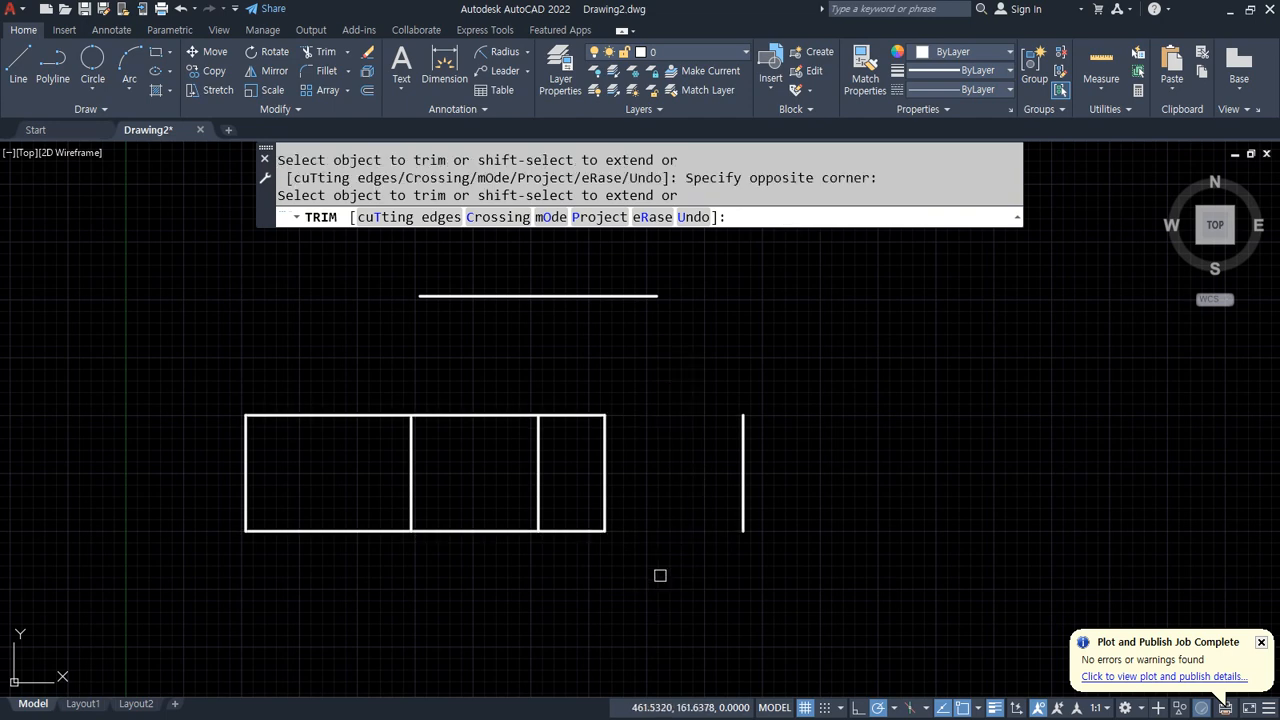
pyautogui.press('Escape')
pyautogui.hotkey('ctrl', 'z')
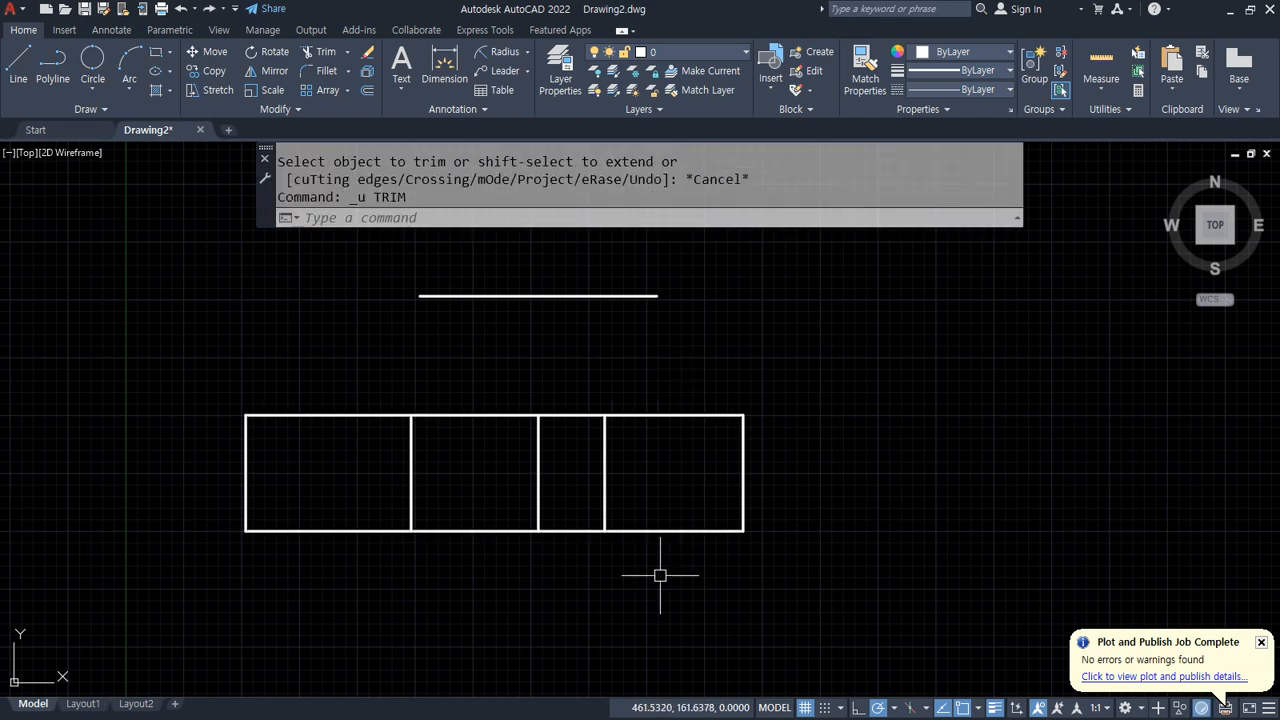
pyautogui.hotkey('ctrl', 'z')
# Step: Draw a new vertical line to the right of the layout's rightmost vertical line
pyautogui.scroll(-2, 805, 385)
pyautogui.write('l')
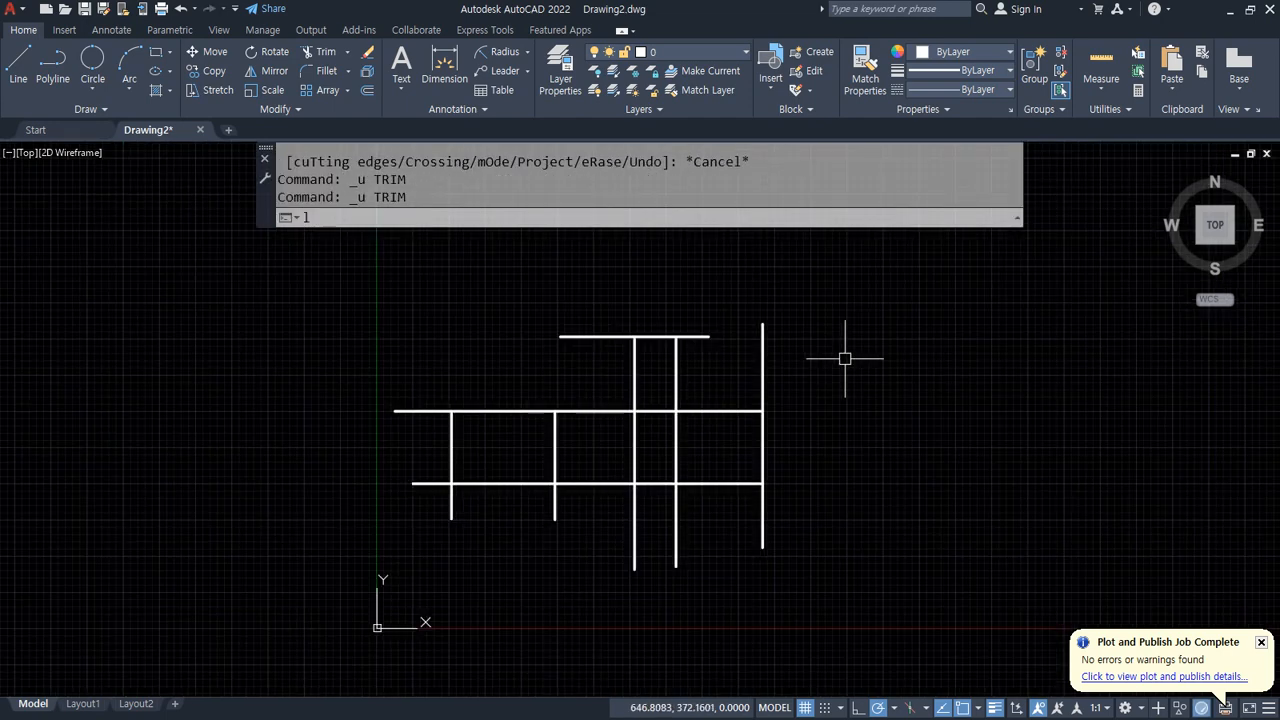
pyautogui.press('Return')
pyautogui.click(830, 298)
pyautogui.click(830, 630)
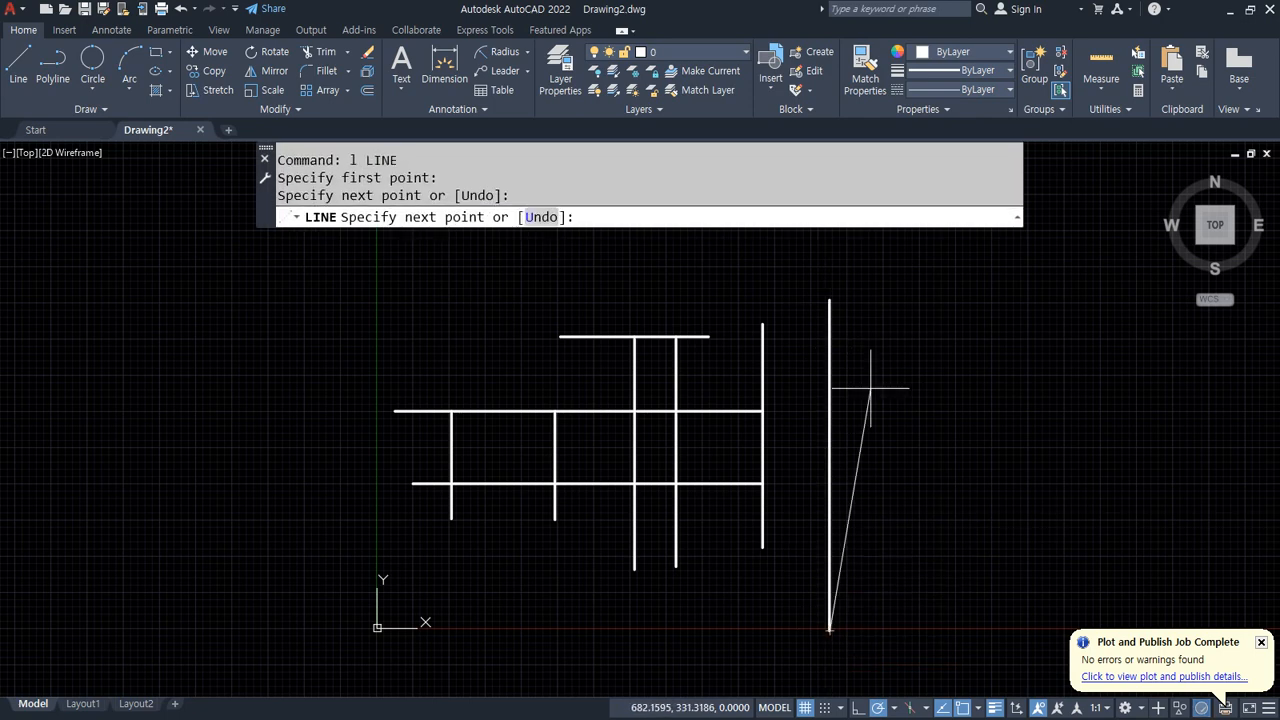
pyautogui.press('Return')
# Step: Extend the horizontal lines to the new vertical line using a crossing window and a fence
pyautogui.write('ex')
pyautogui.press('Return')
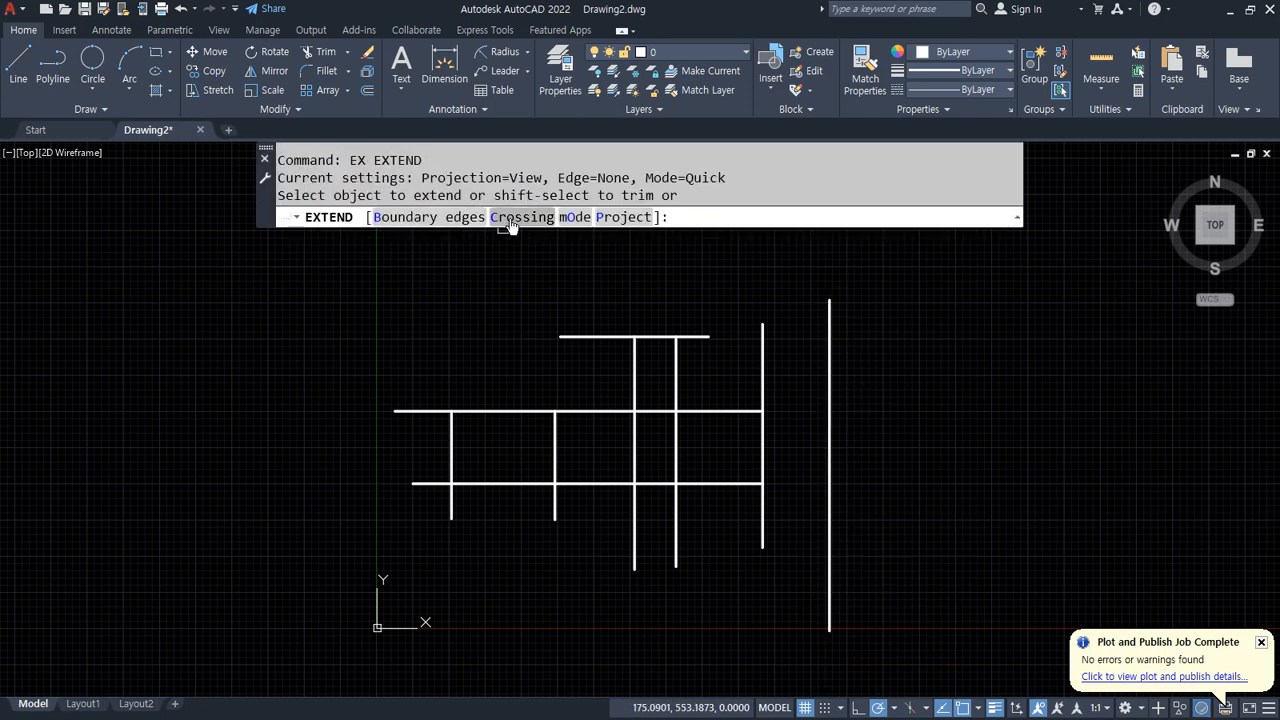
pyautogui.click(515, 218)
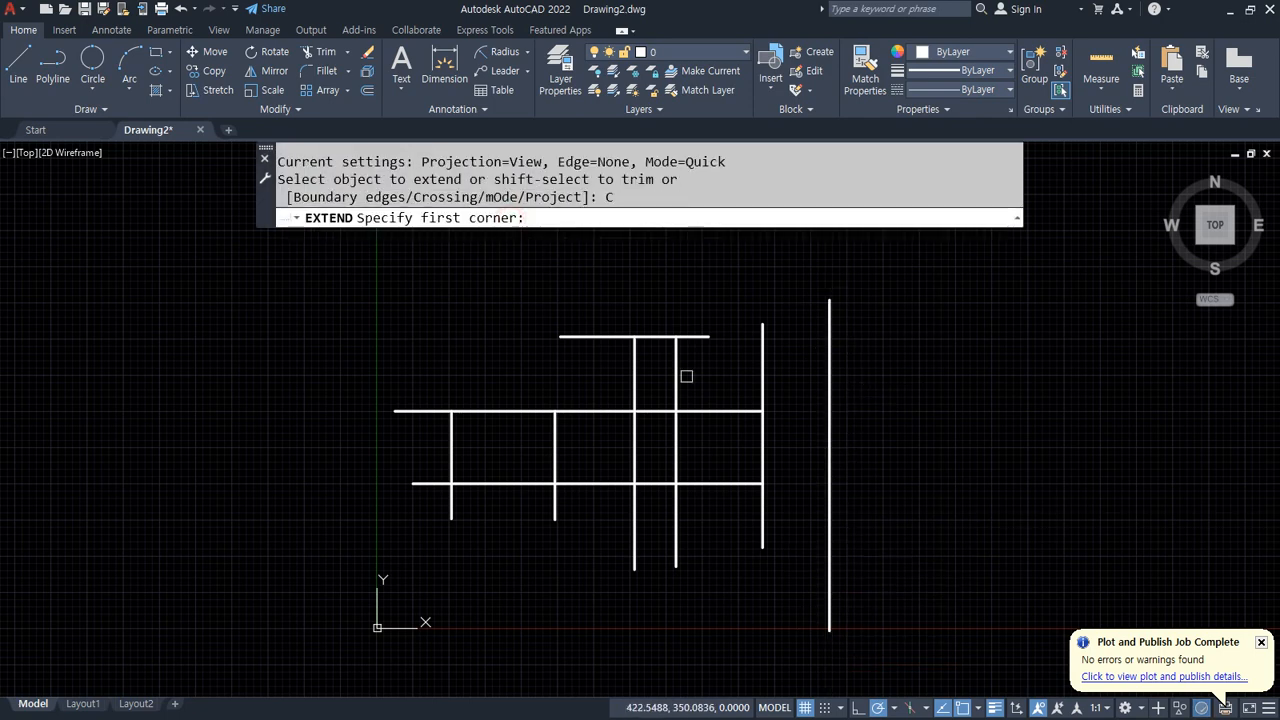
pyautogui.click(724, 292)
pyautogui.click(704, 555)
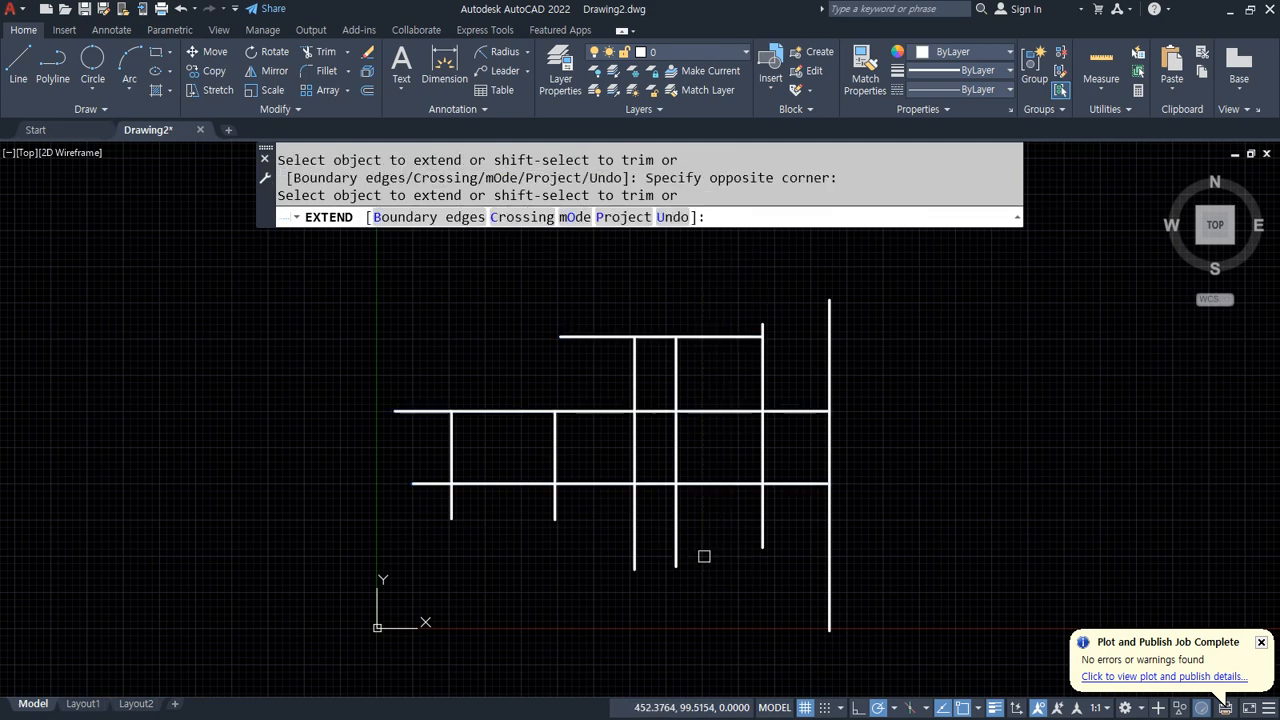
pyautogui.click(740, 304)
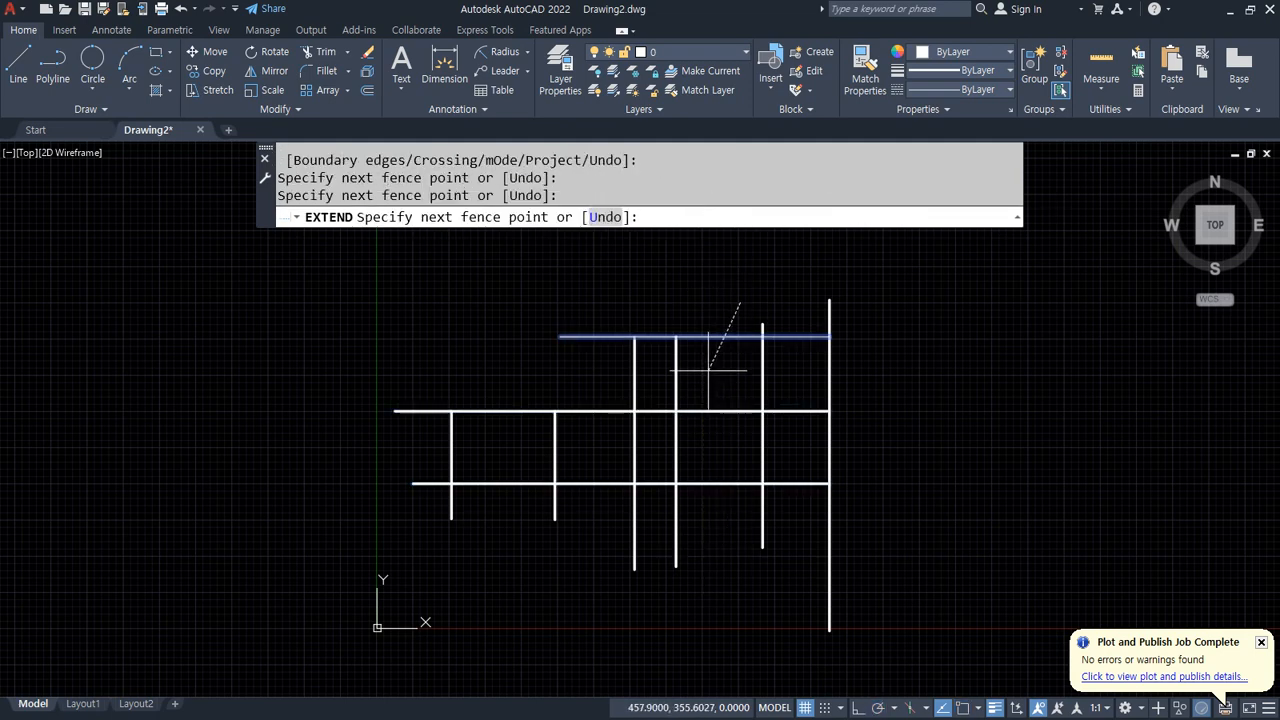
pyautogui.click(709, 368)
pyautogui.click(634, 550)
pyautogui.press('Escape')
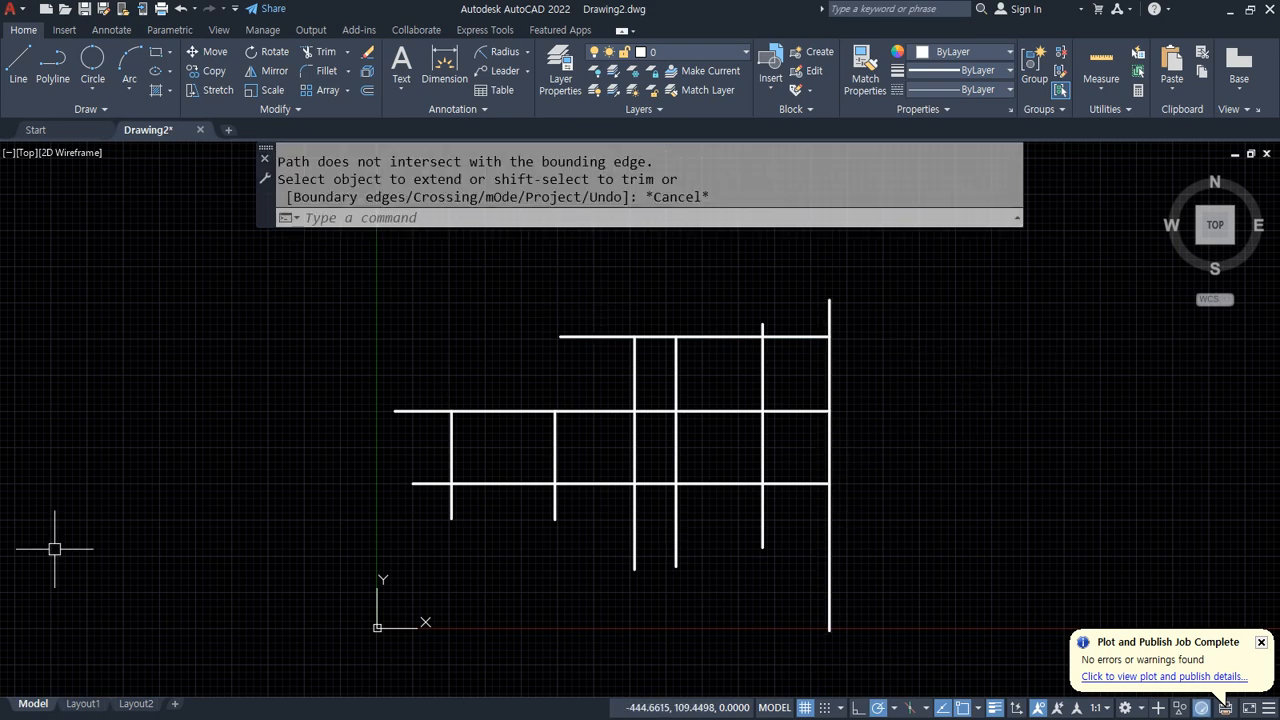
# Step: Start the Trim command and choose its mode option
pyautogui.write('tr')
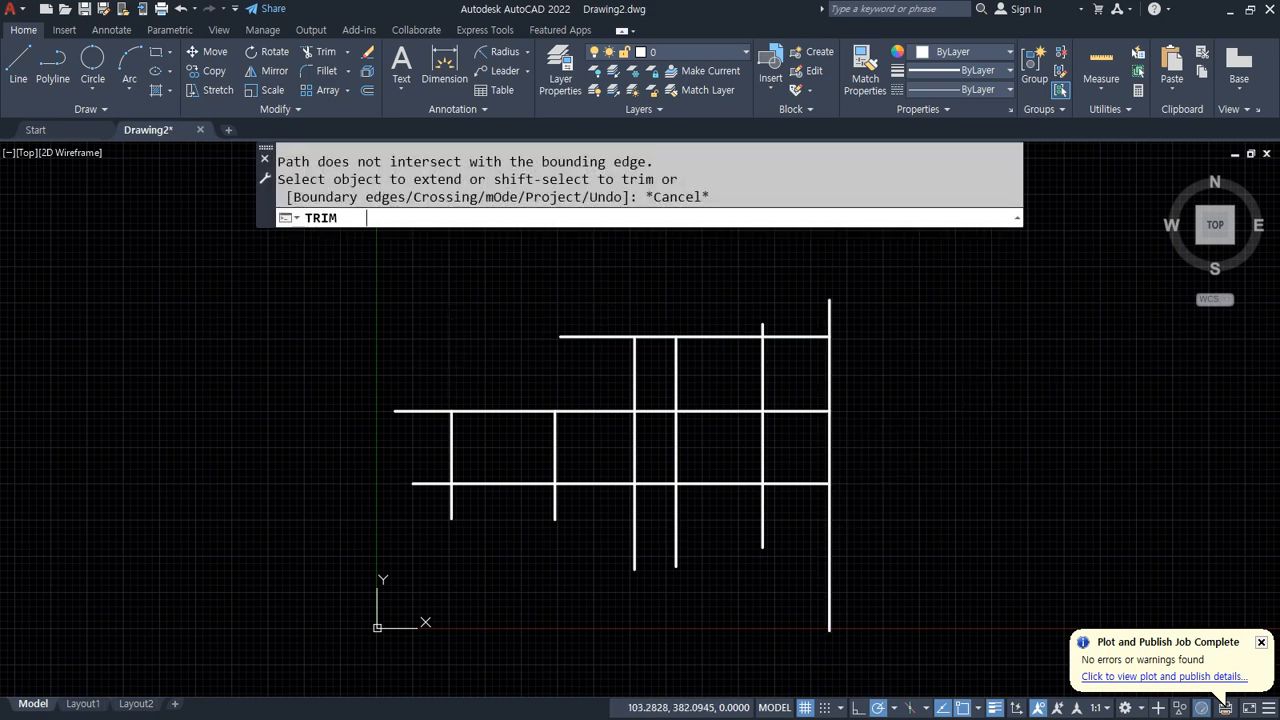
pyautogui.press('Return')
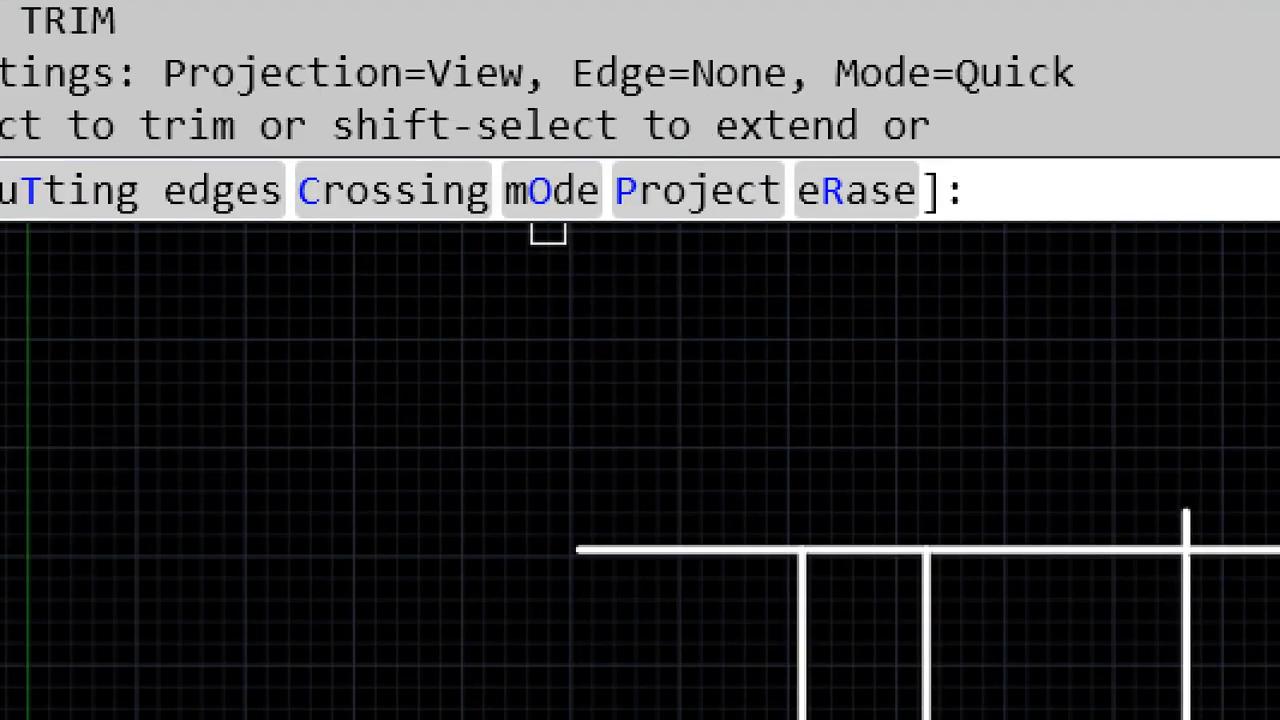
pyautogui.click(540, 192)
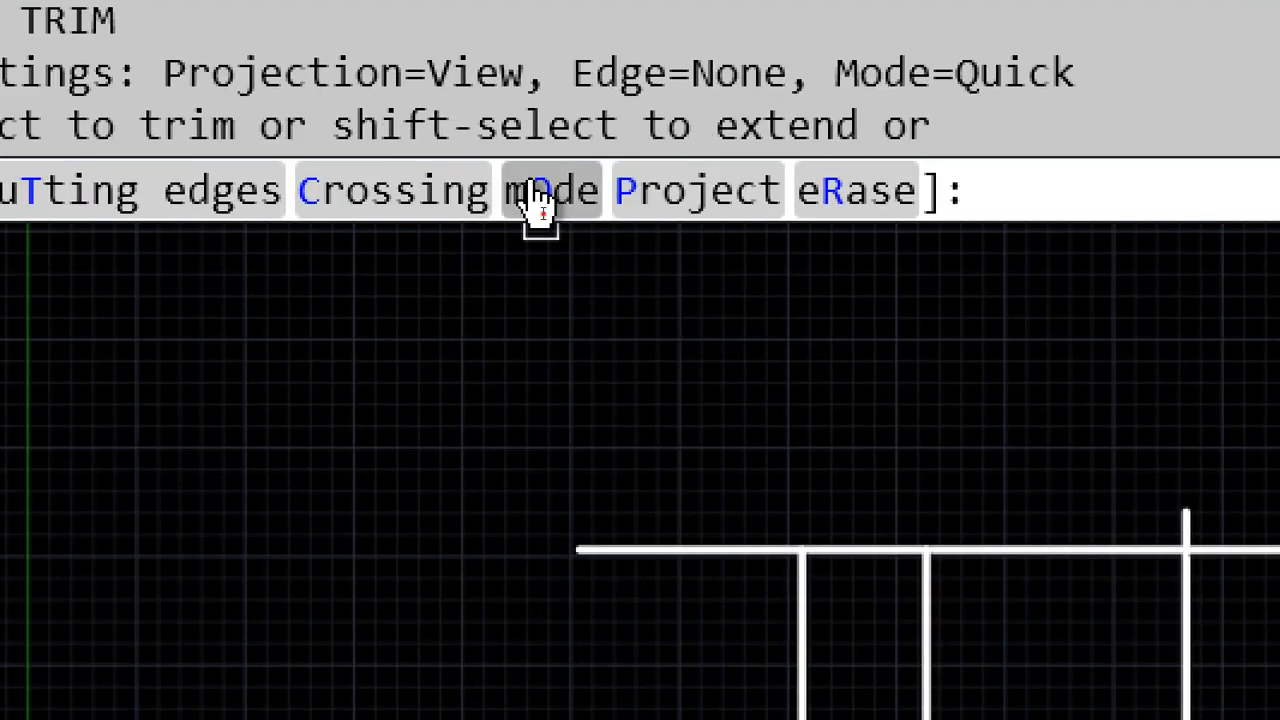
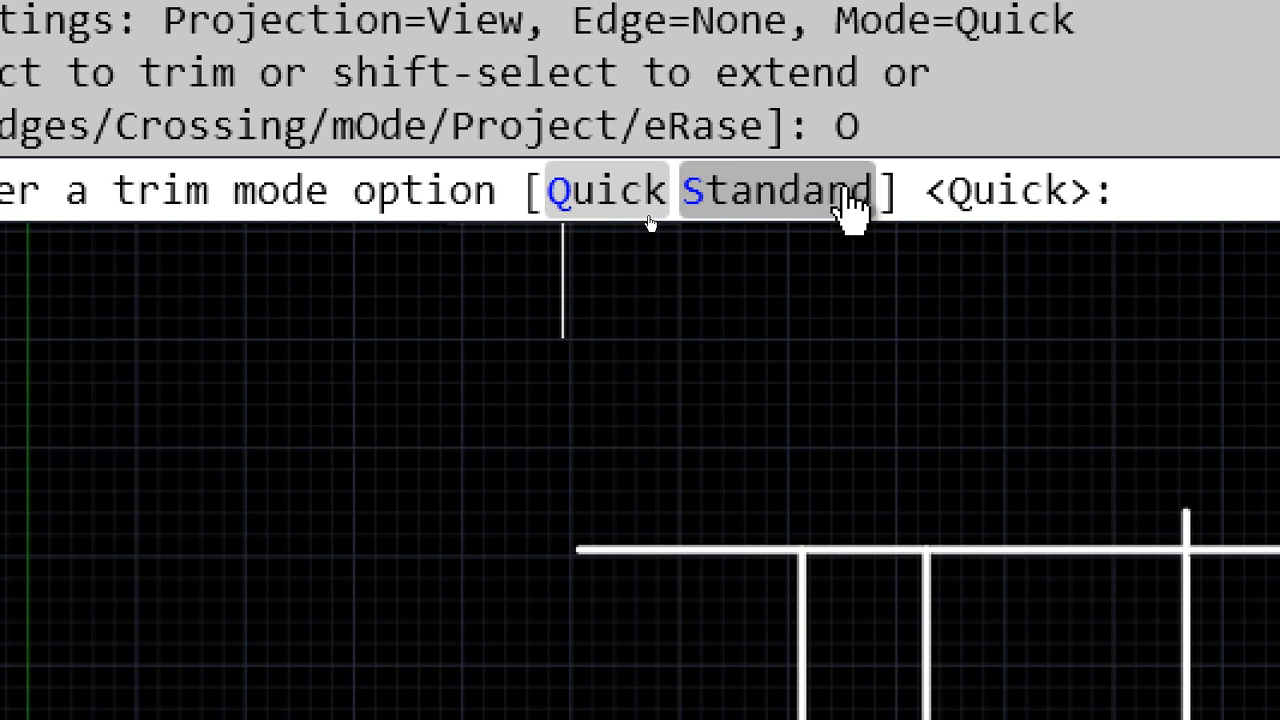
# Step: Set the Trim mode to Standard and restart the Trim command
pyautogui.click(778, 195)
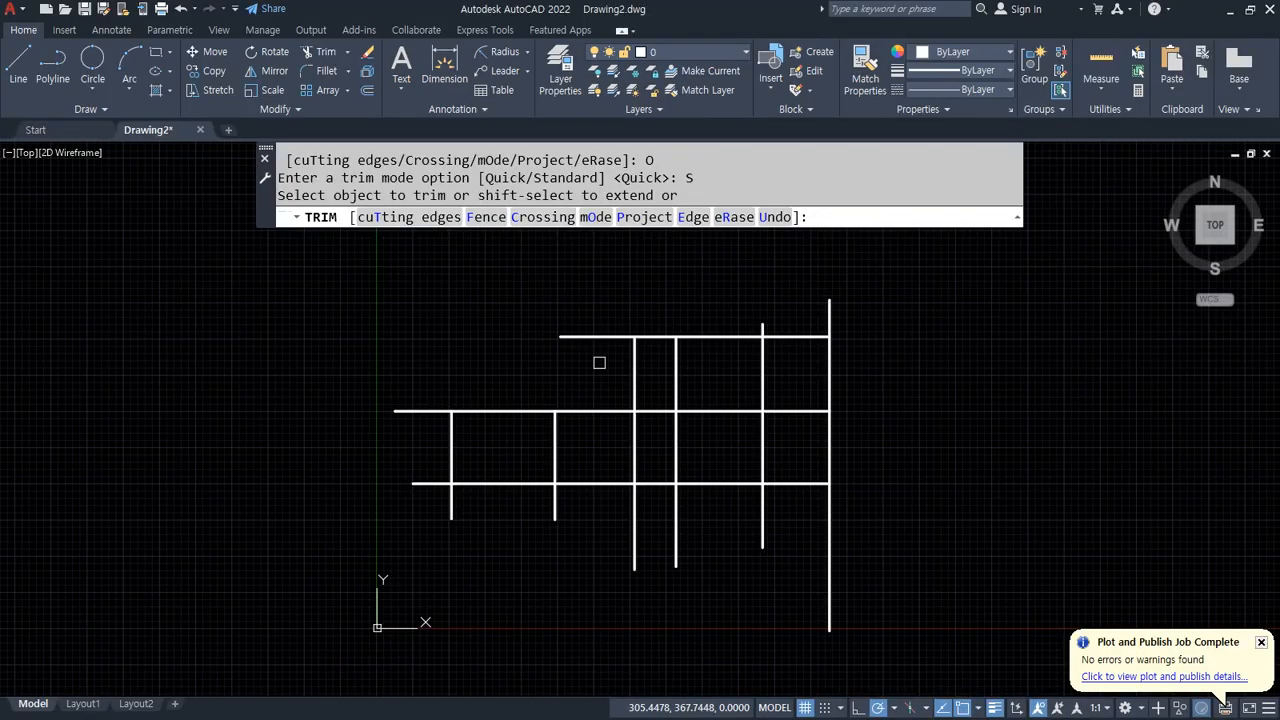
pyautogui.press('Return')
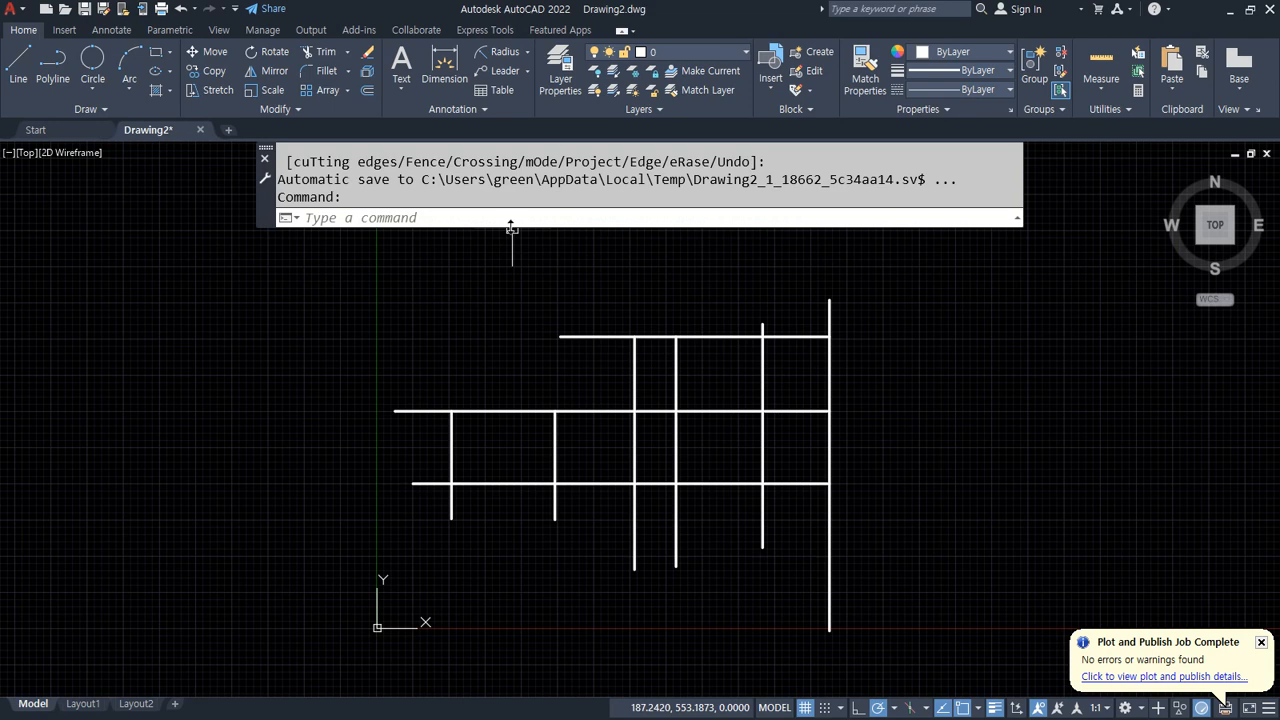
pyautogui.press('Return')
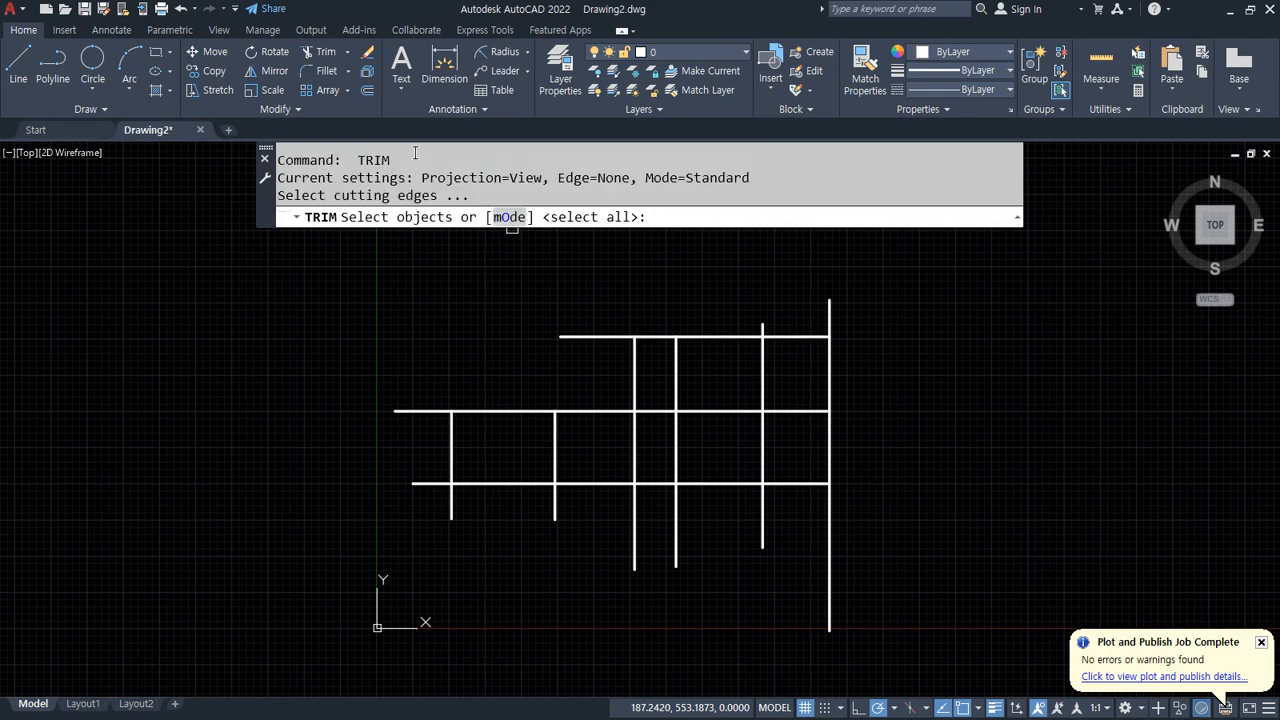
# Step: Trim the vertical lines between the top and bottom horizontal lines with a crossing window, then undo the trim
pyautogui.click(723, 338)
pyautogui.click(732, 483)
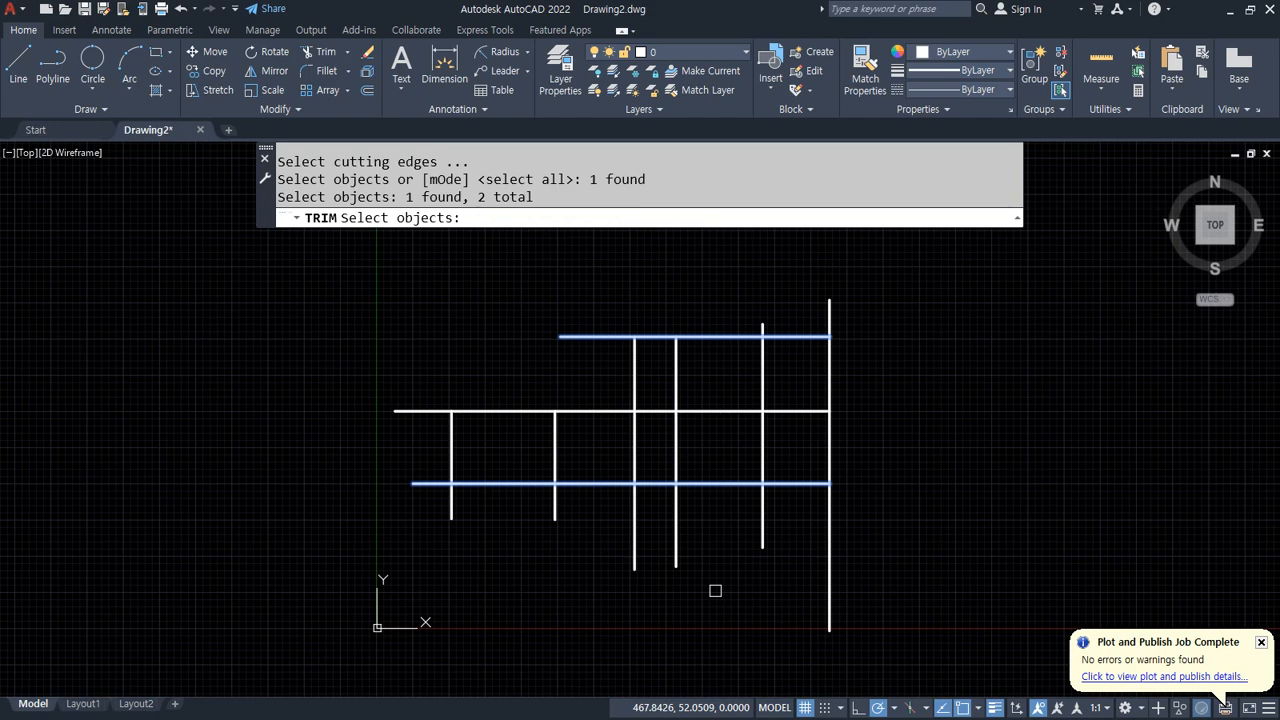
pyautogui.press('space')
pyautogui.click(813, 411)
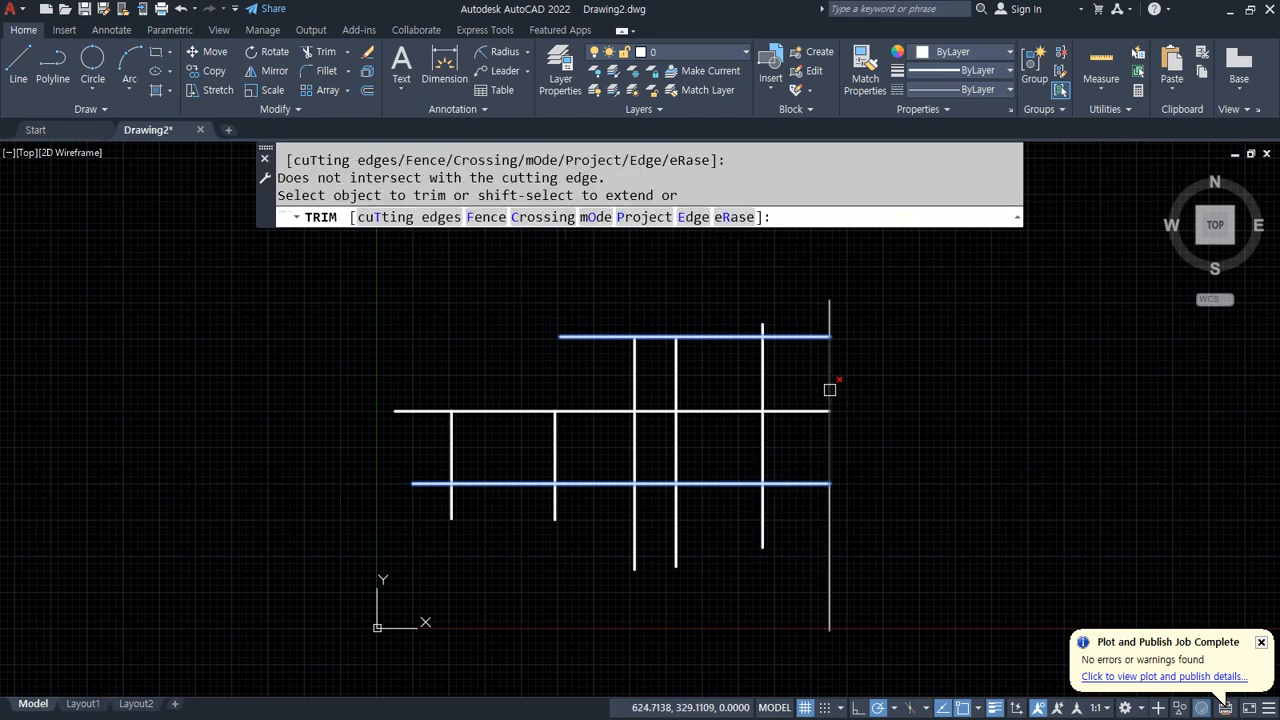
pyautogui.click(829, 389)
pyautogui.click(815, 388)
pyautogui.click(617, 388)
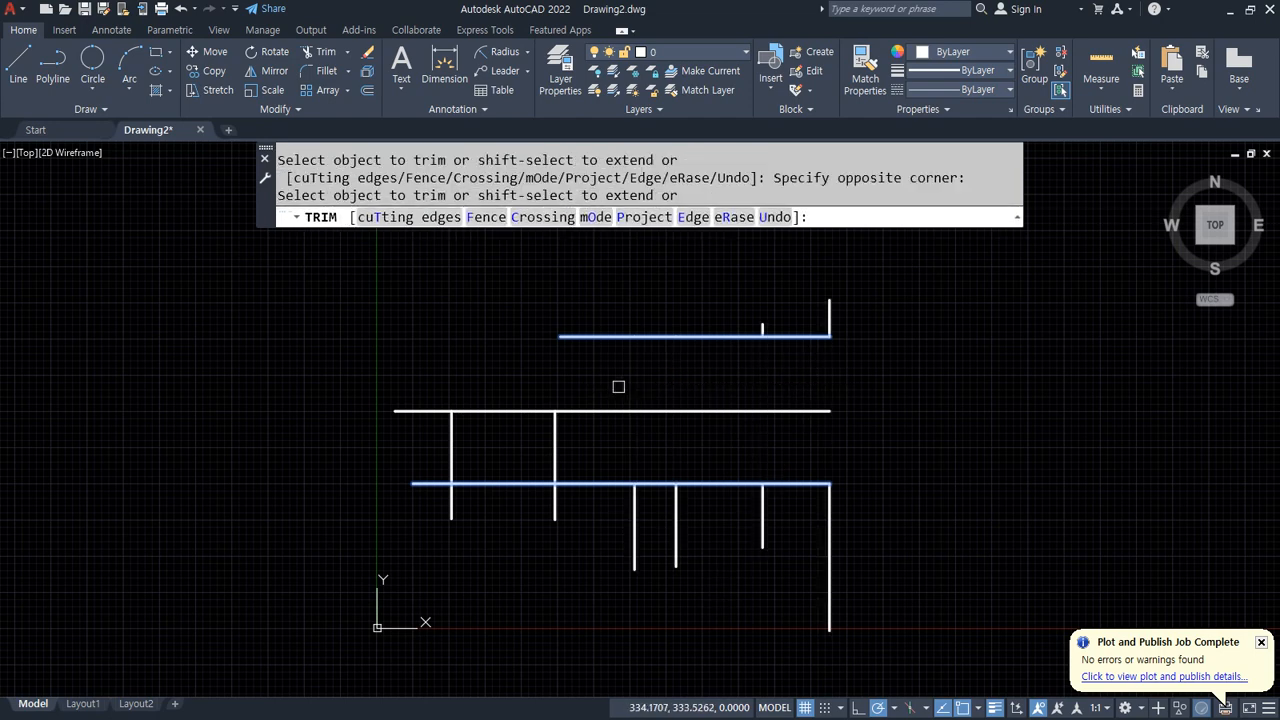
pyautogui.press('space')
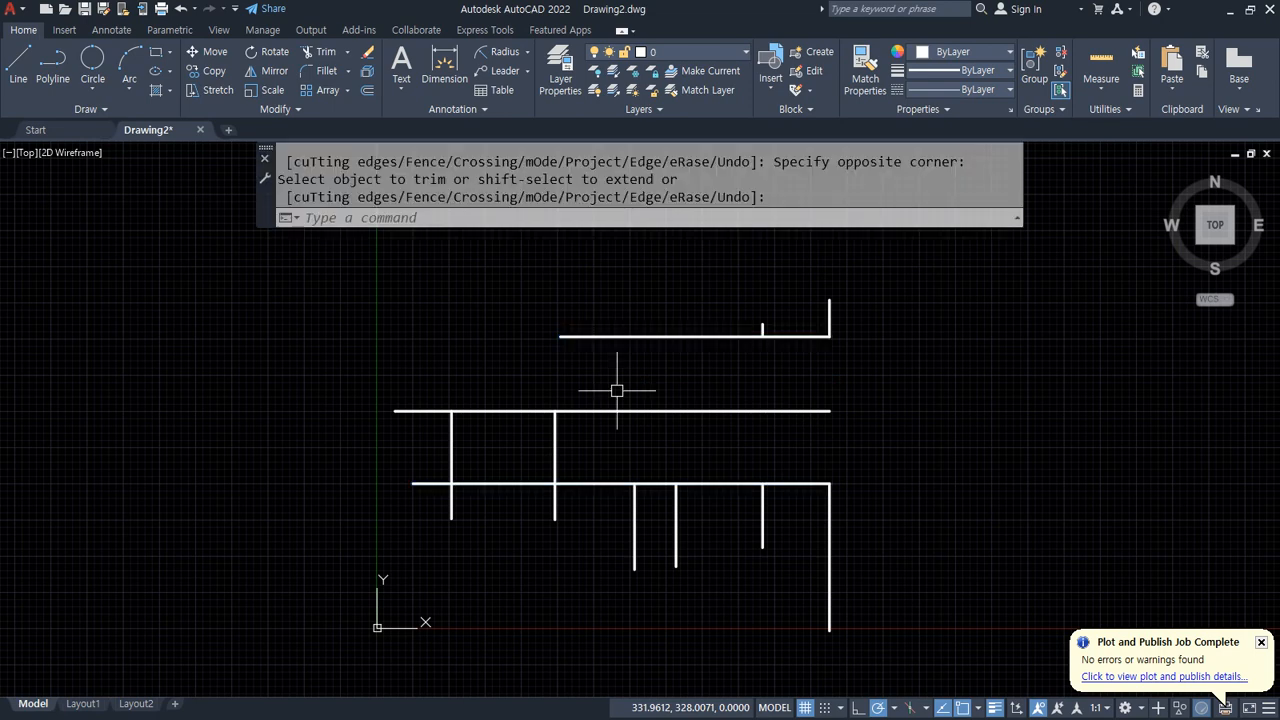
pyautogui.hotkey('ctrl', 'z')
# Step: Repeat the trim using the top and bottom horizontal lines as cutting edges and a crossing window, then undo it
pyautogui.write('tr')
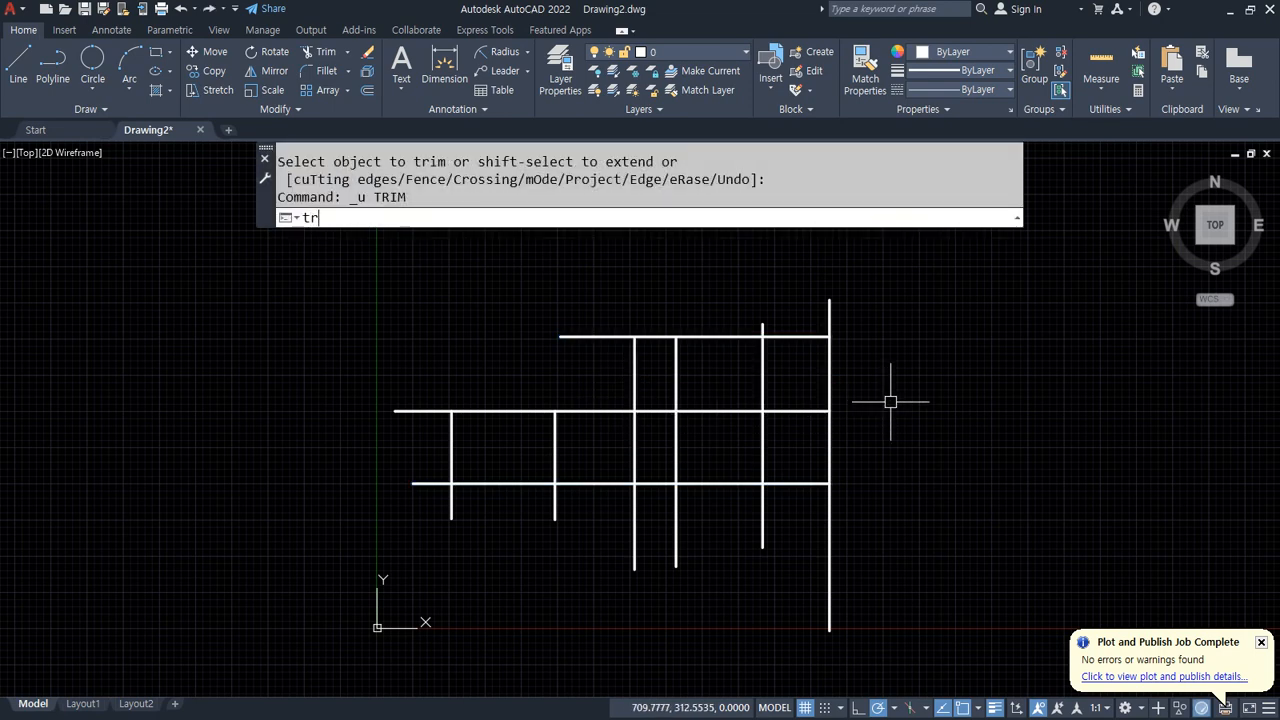
pyautogui.press('space')
pyautogui.click(739, 336)
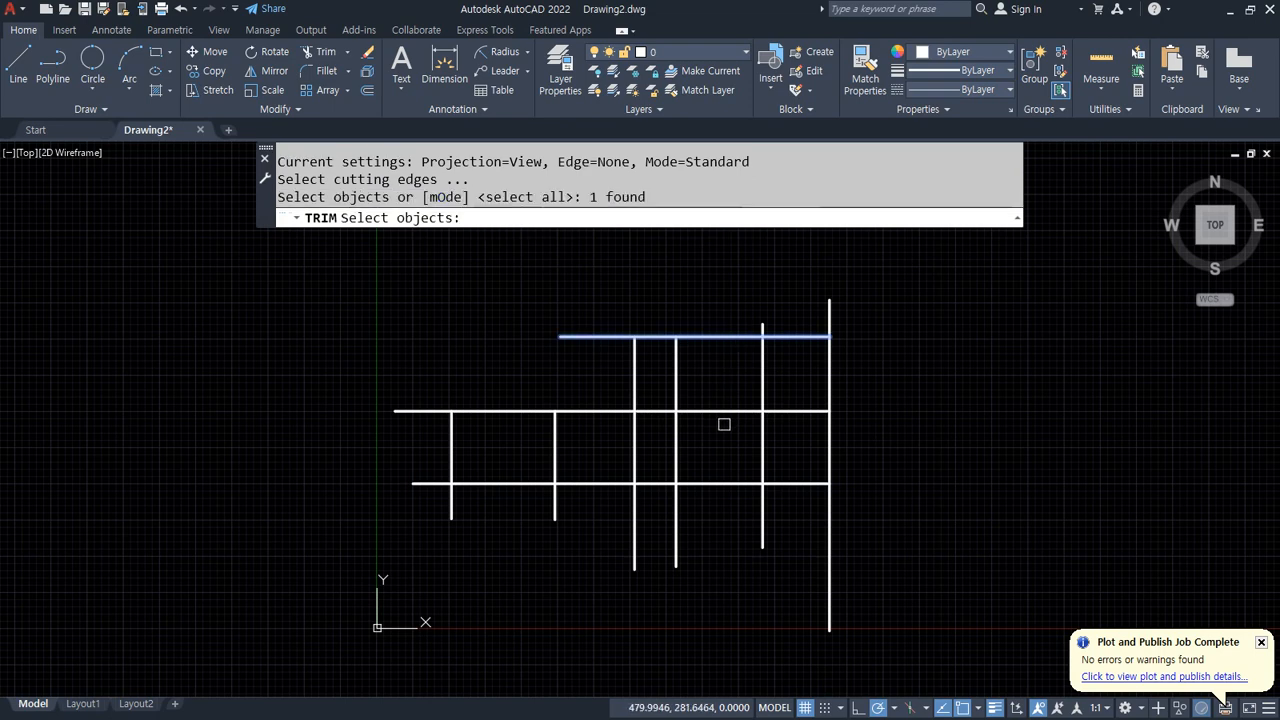
pyautogui.click(717, 484)
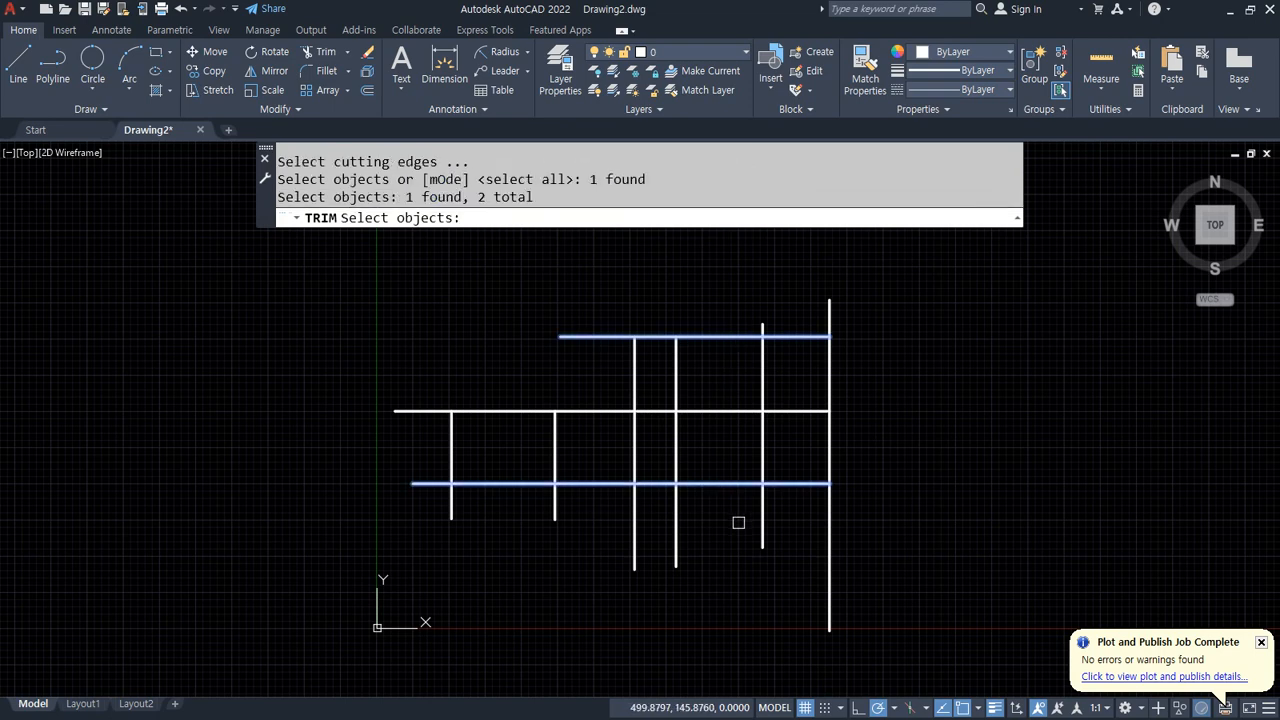
pyautogui.press('space')
pyautogui.click(870, 440)
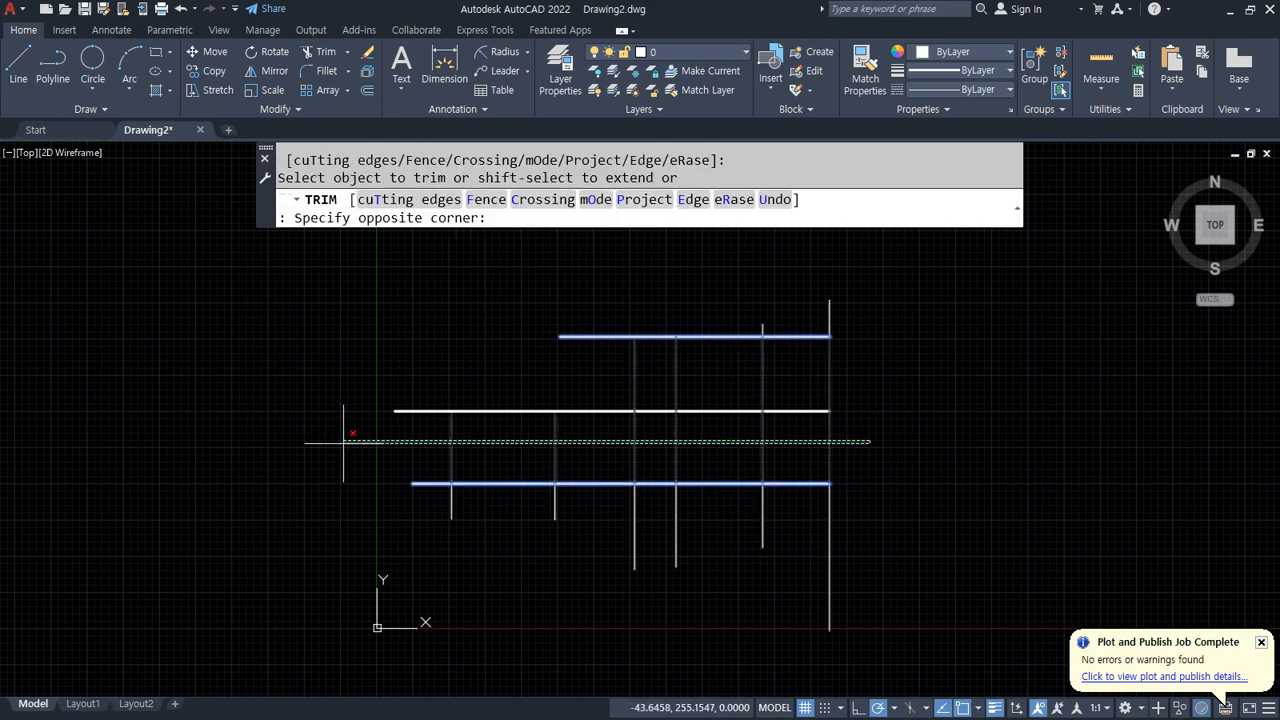
pyautogui.click(306, 464)
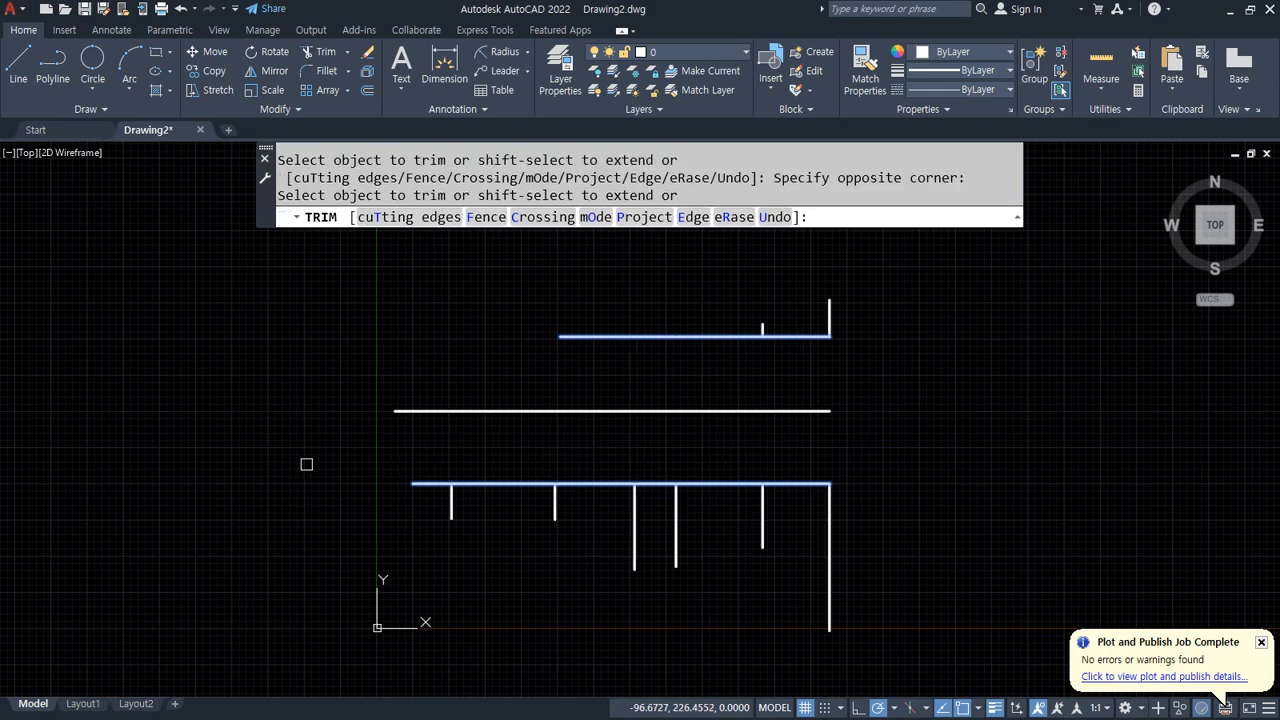
pyautogui.press('Escape')
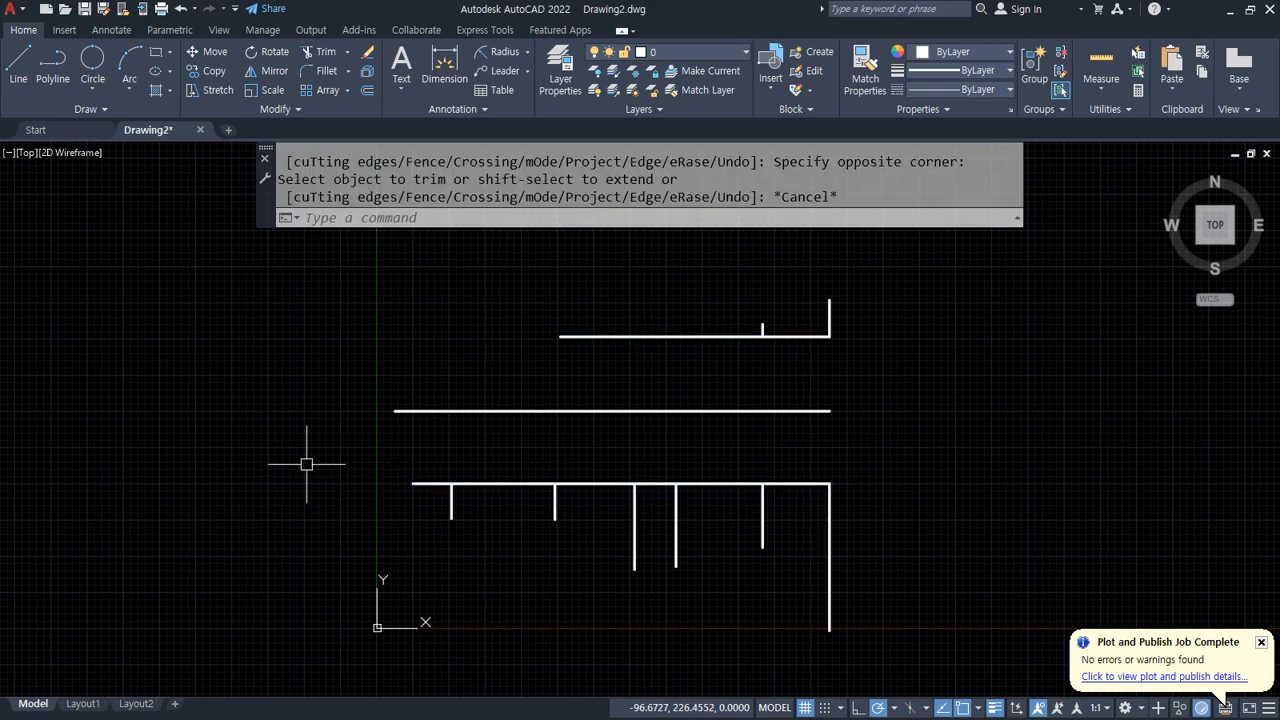
pyautogui.hotkey('ctrl', 'z')
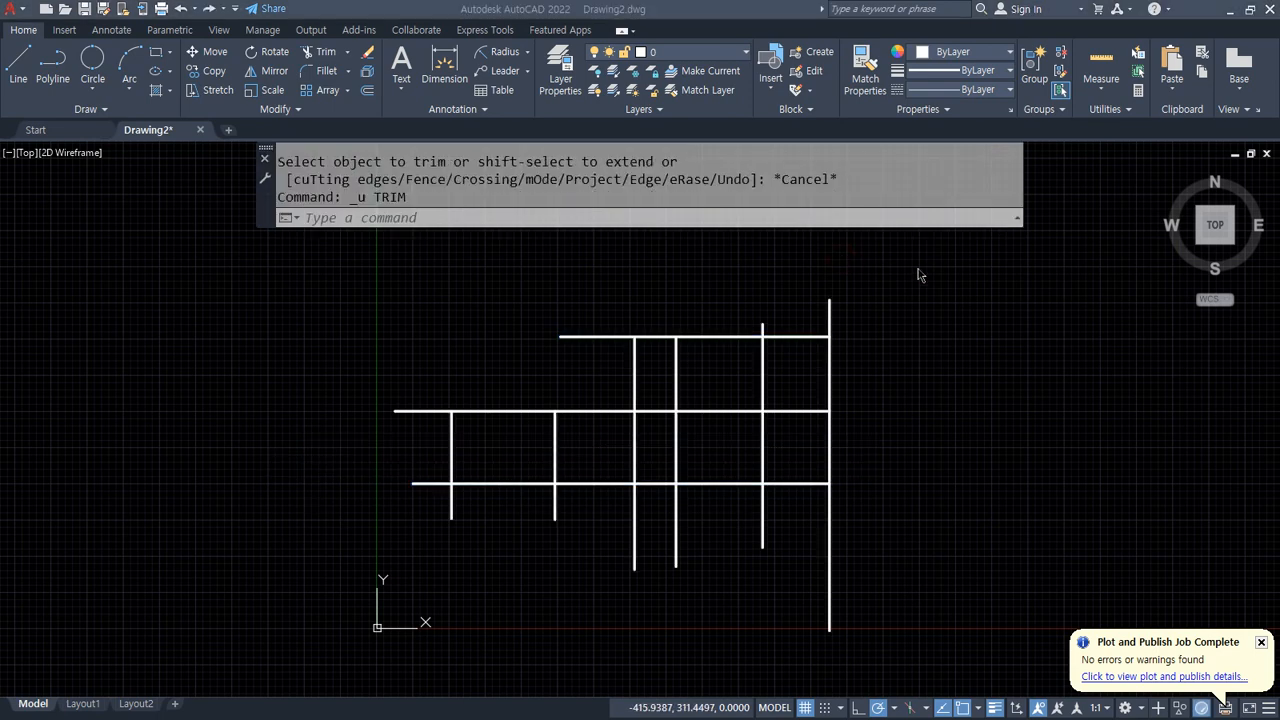
# Step: Trim the verticals between the middle and bottom horizontal lines with a crossing window, then undo twice
pyautogui.write('tr')
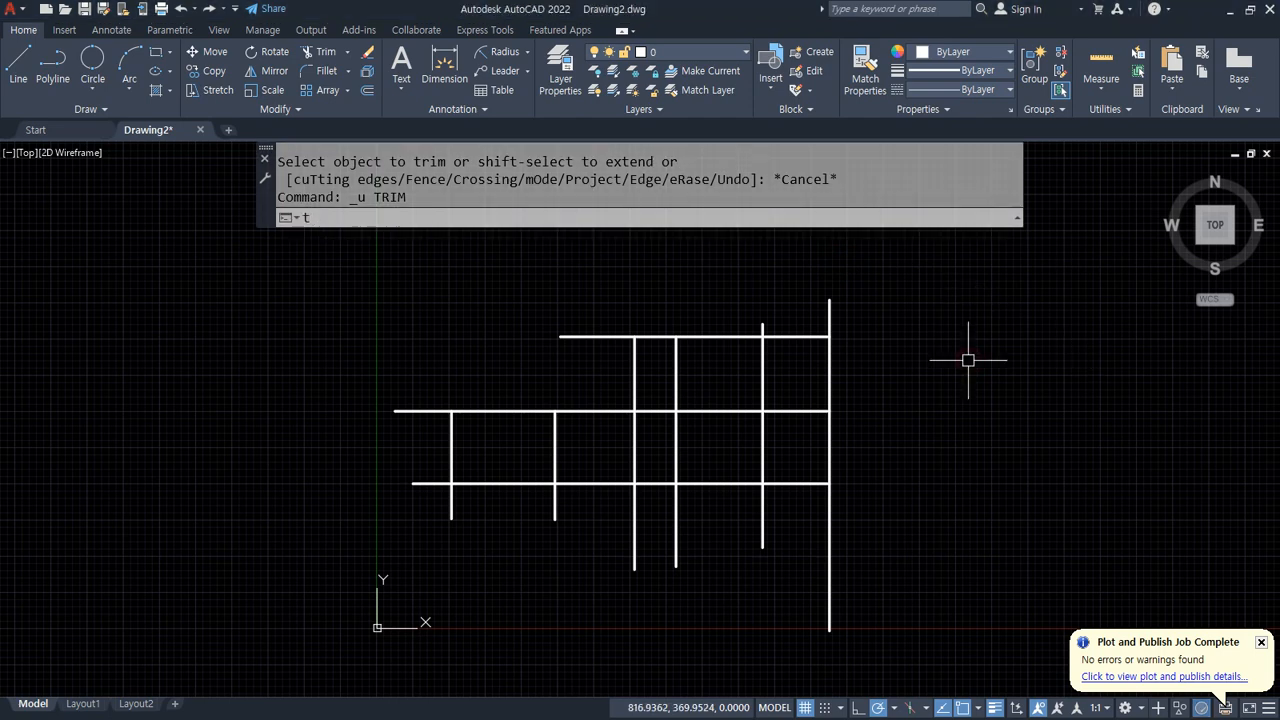
pyautogui.press('Return')
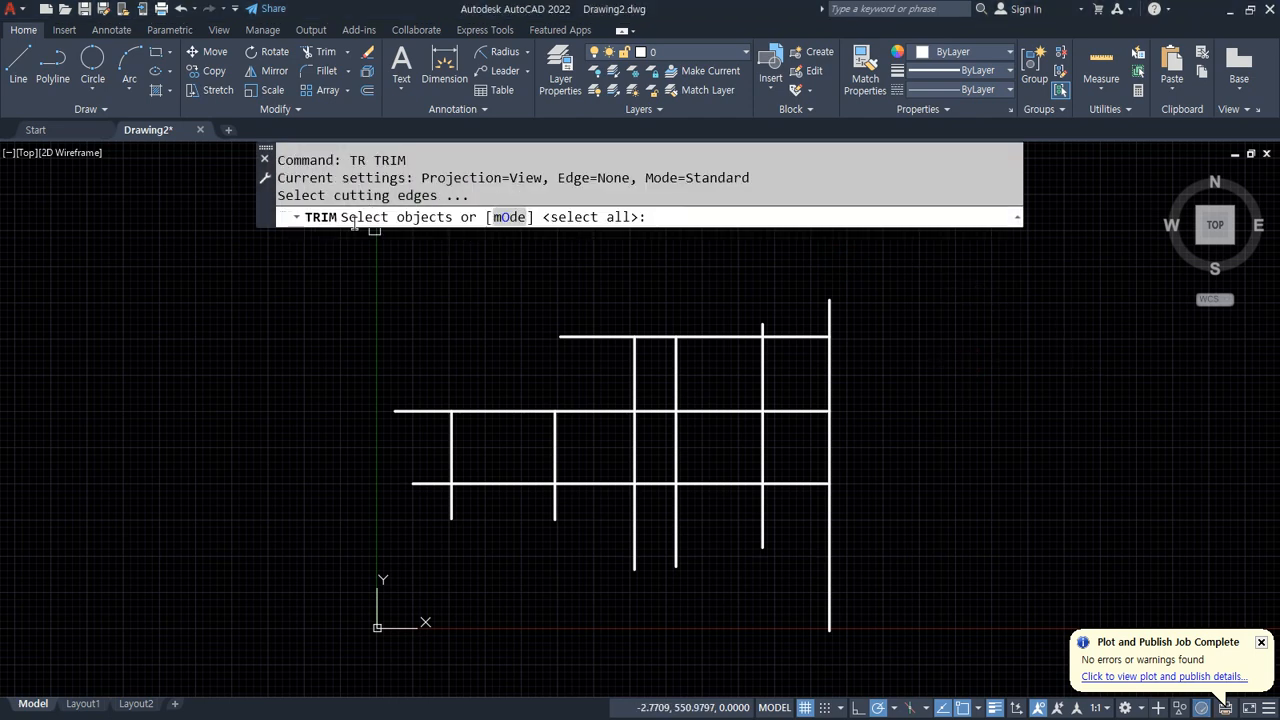
pyautogui.click(734, 411)
pyautogui.click(726, 484)
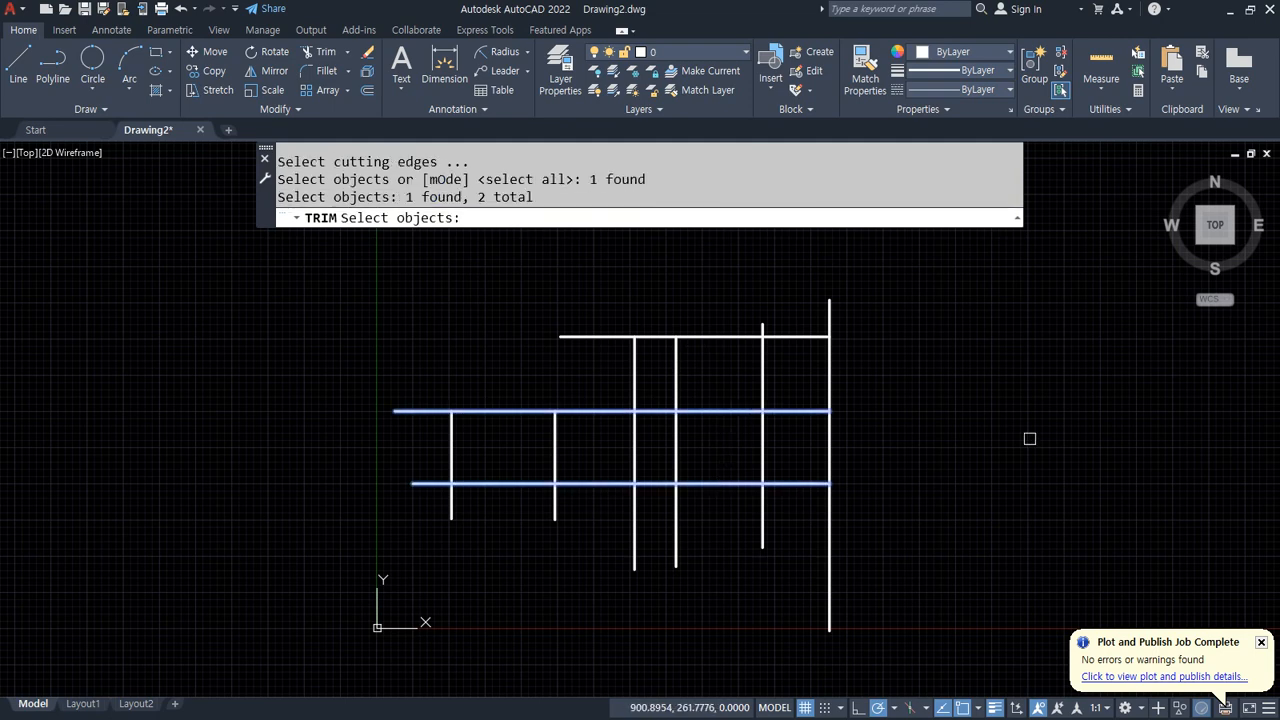
pyautogui.press('Return')
pyautogui.click(940, 451)
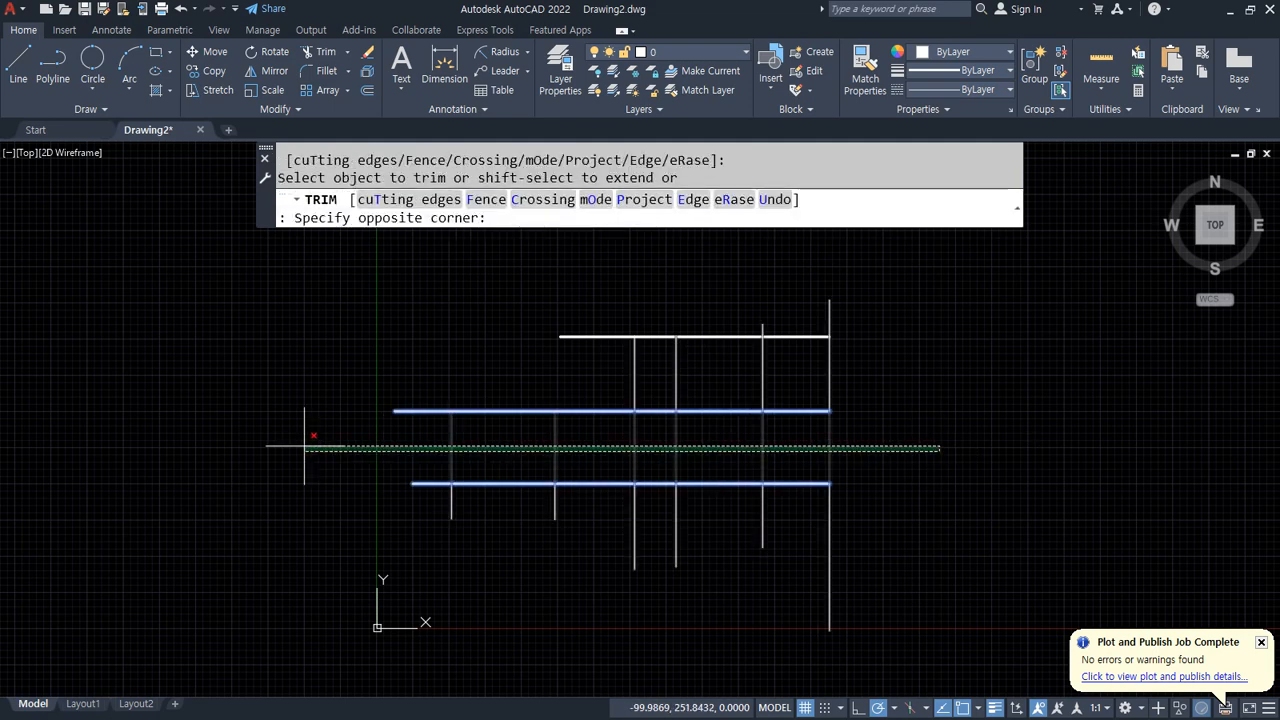
pyautogui.click(266, 455)
pyautogui.hotkey('ctrl', 'z')
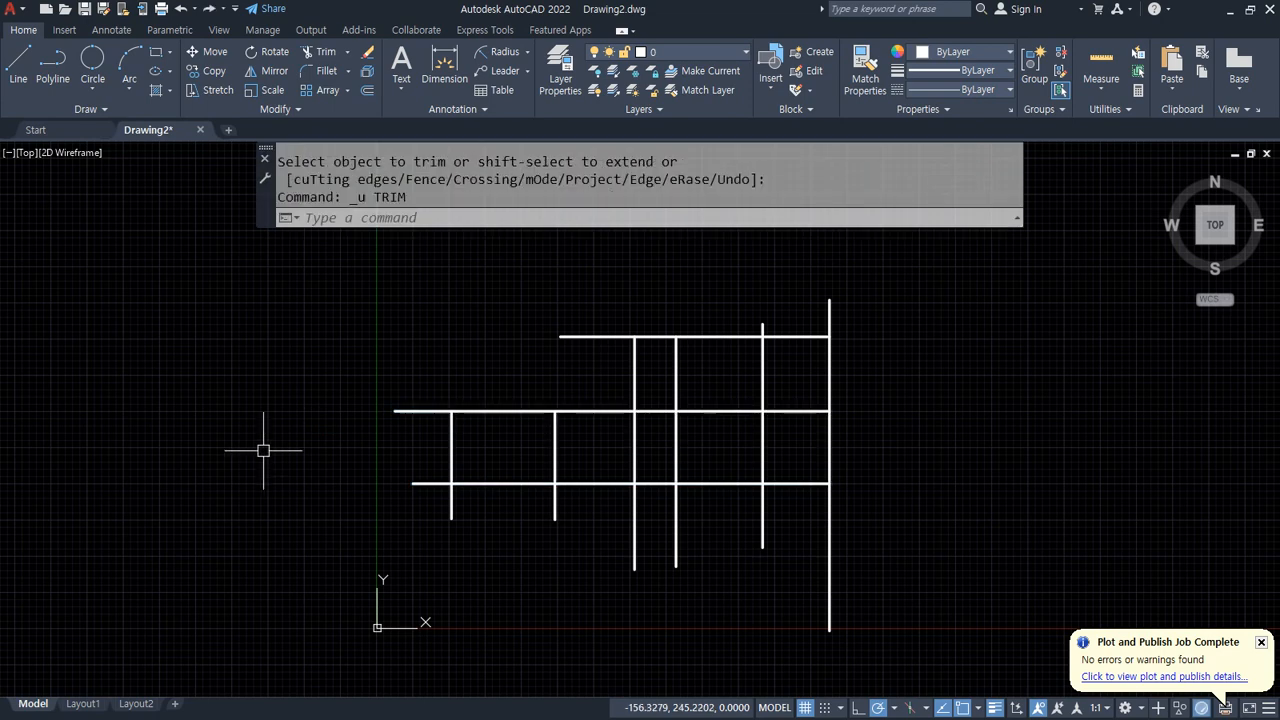
pyautogui.write('u')
pyautogui.press('Return')
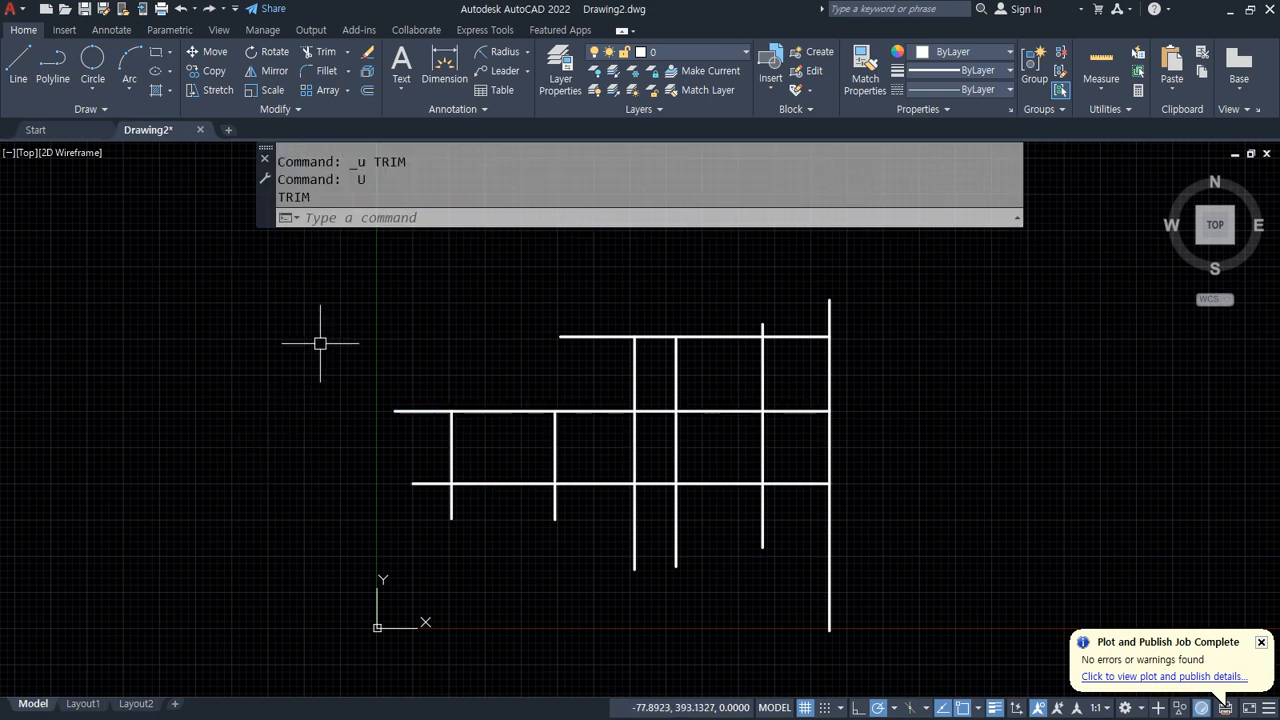
pyautogui.press('Escape')
# Step: Trim individual line segments using all objects as cutting edges to form closed rectangles, then undo the trim
pyautogui.write('tr')
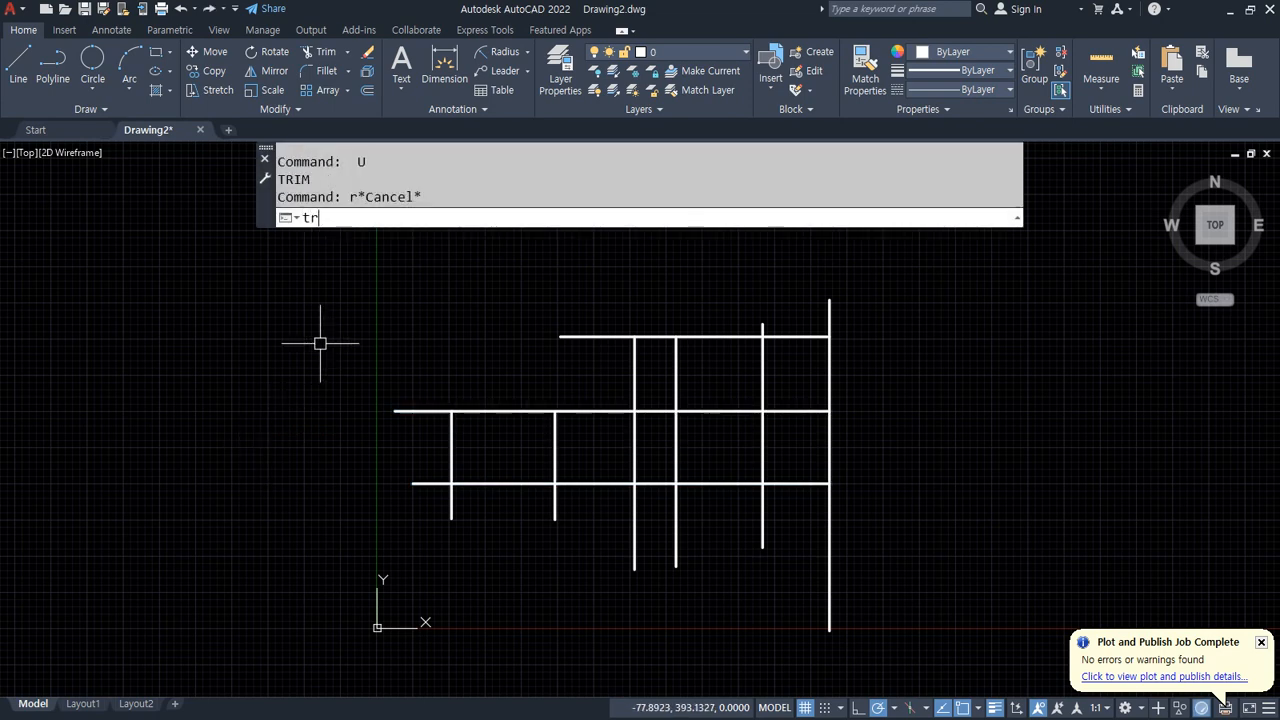
pyautogui.press('Return')
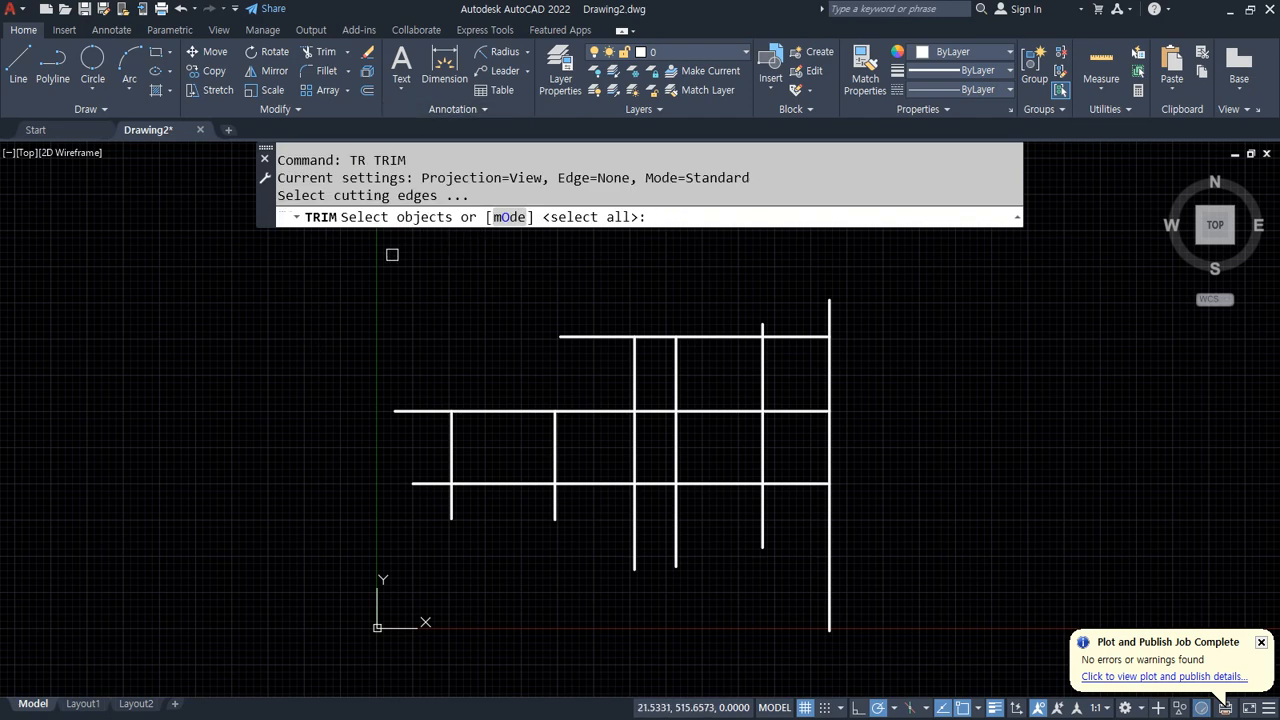
pyautogui.press('Return')
pyautogui.click(453, 512)
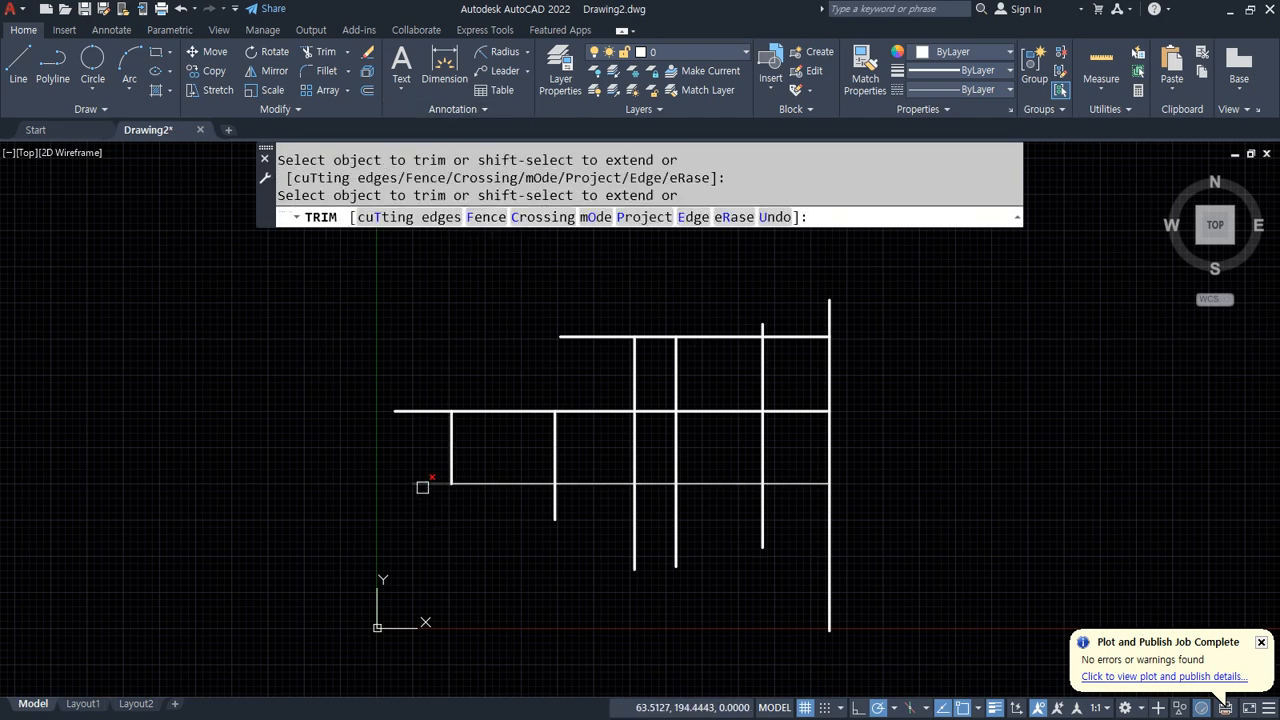
pyautogui.click(428, 485)
pyautogui.click(556, 506)
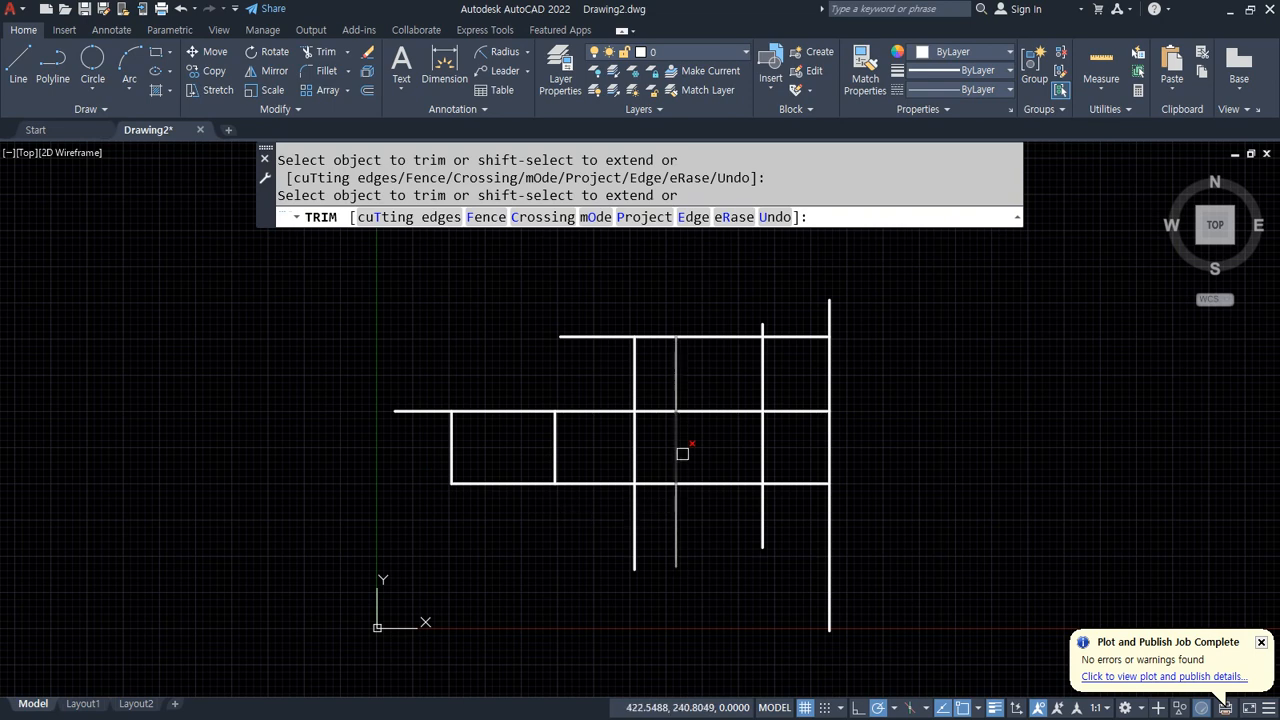
pyautogui.click(675, 452)
pyautogui.click(765, 379)
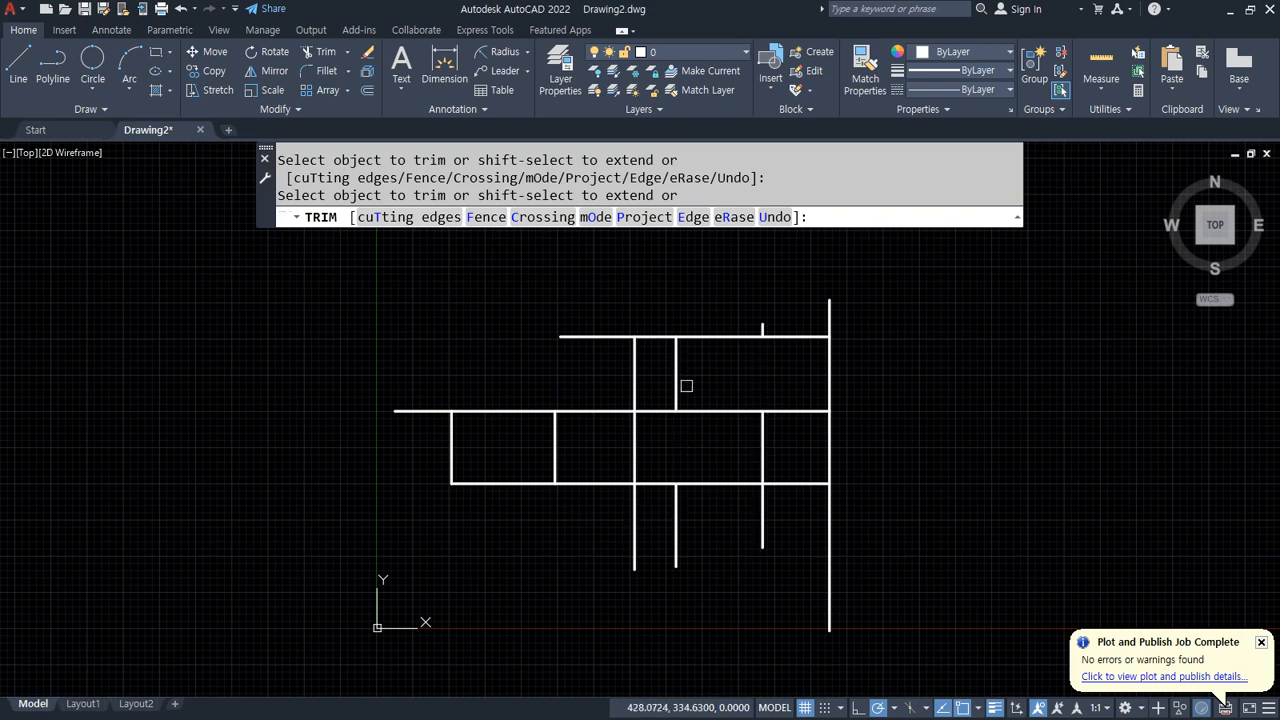
pyautogui.click(630, 379)
pyautogui.click(831, 318)
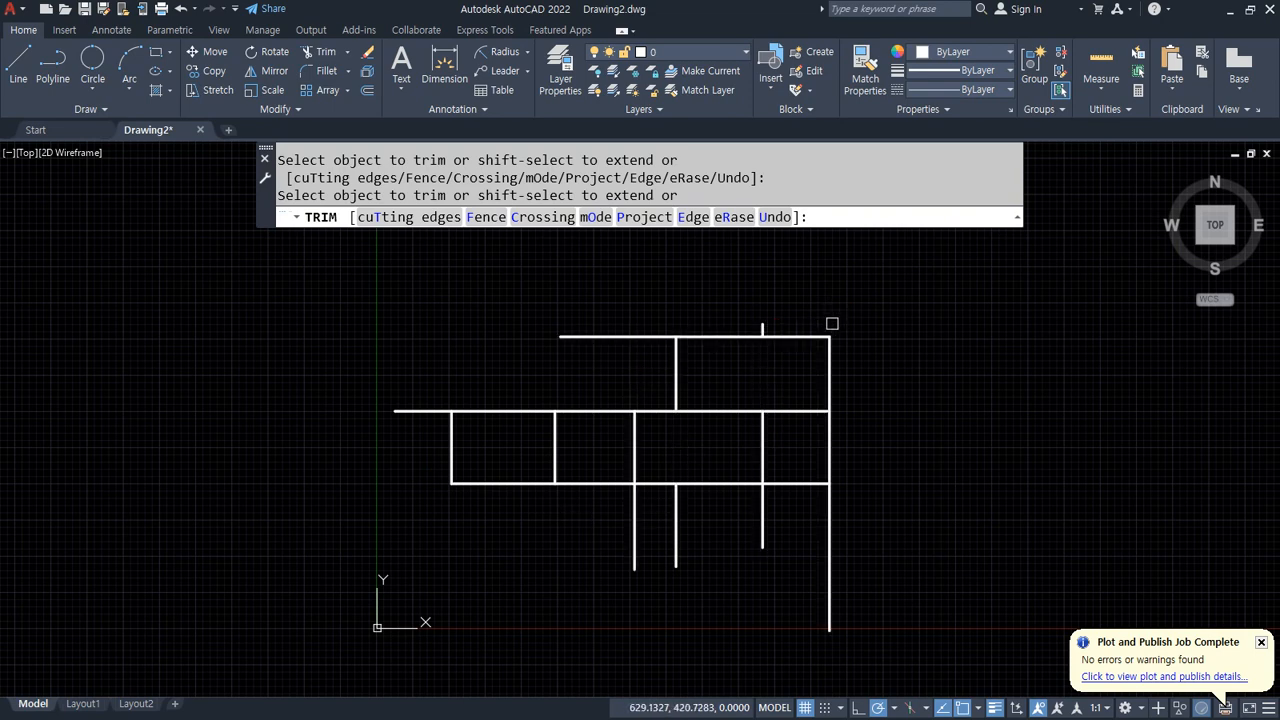
pyautogui.click(831, 518)
pyautogui.click(676, 546)
pyautogui.click(634, 540)
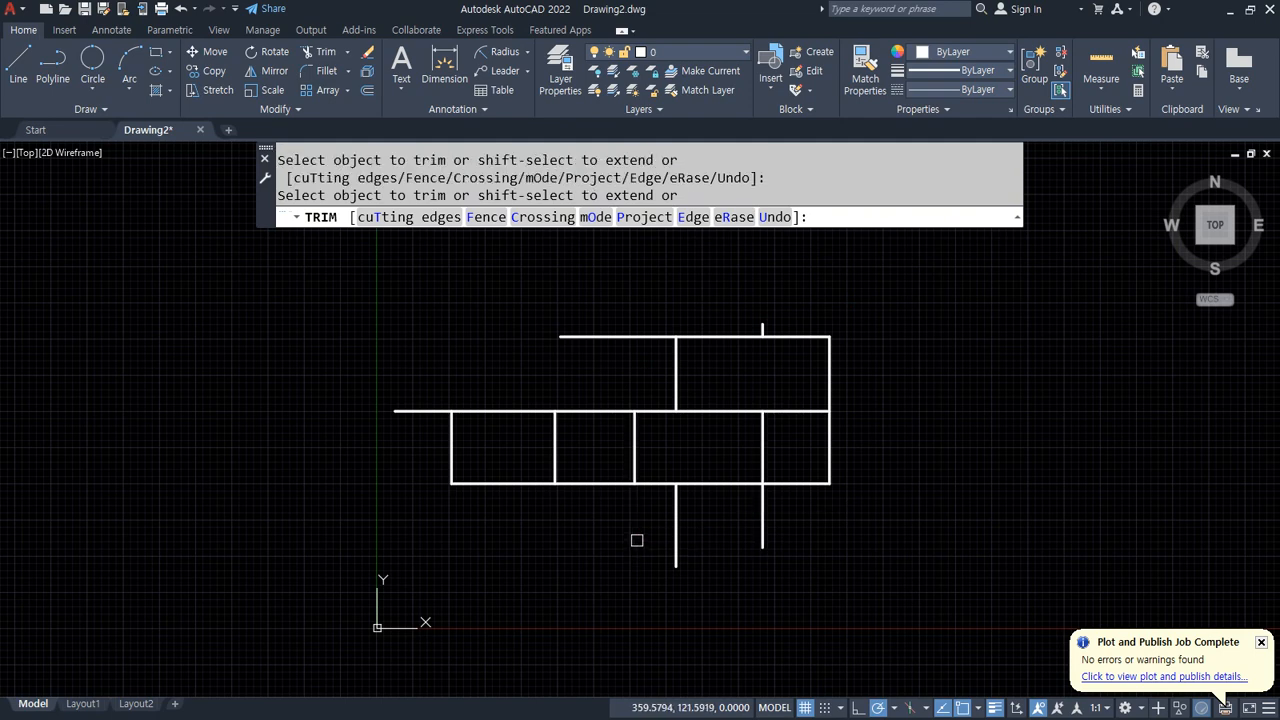
pyautogui.click(764, 529)
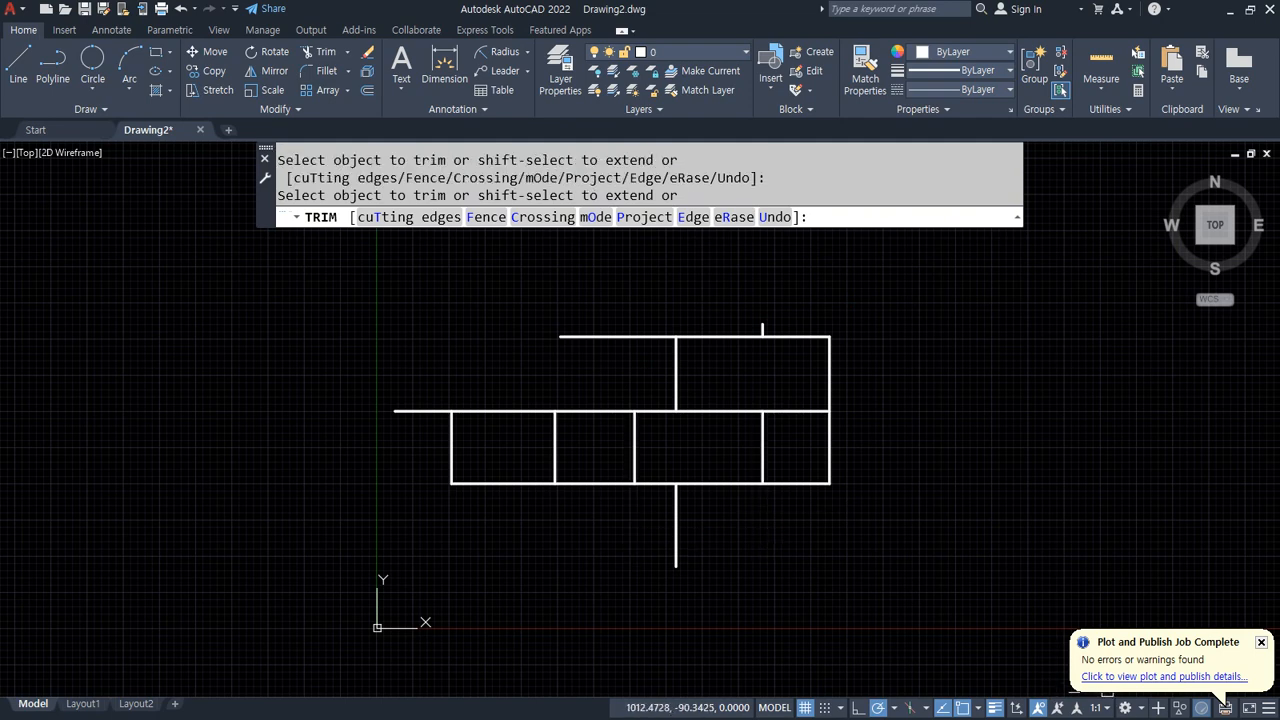
pyautogui.press('Return')
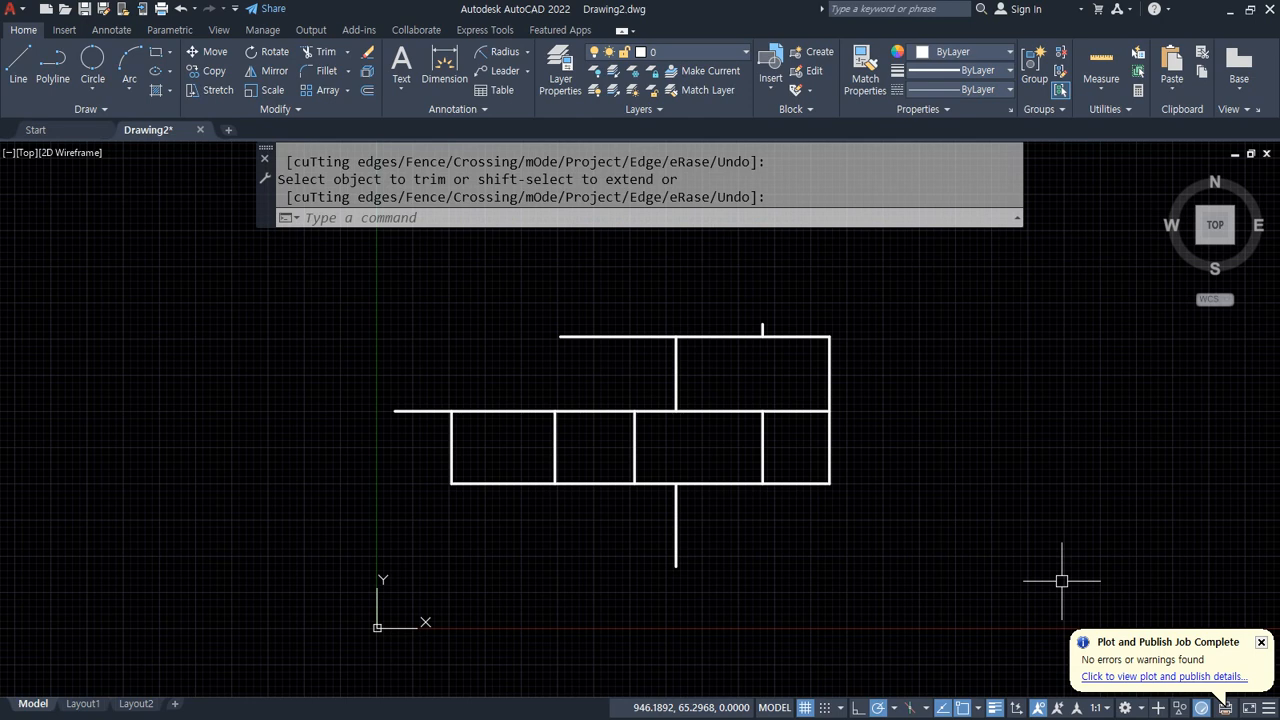
pyautogui.hotkey('ctrl', 'z')
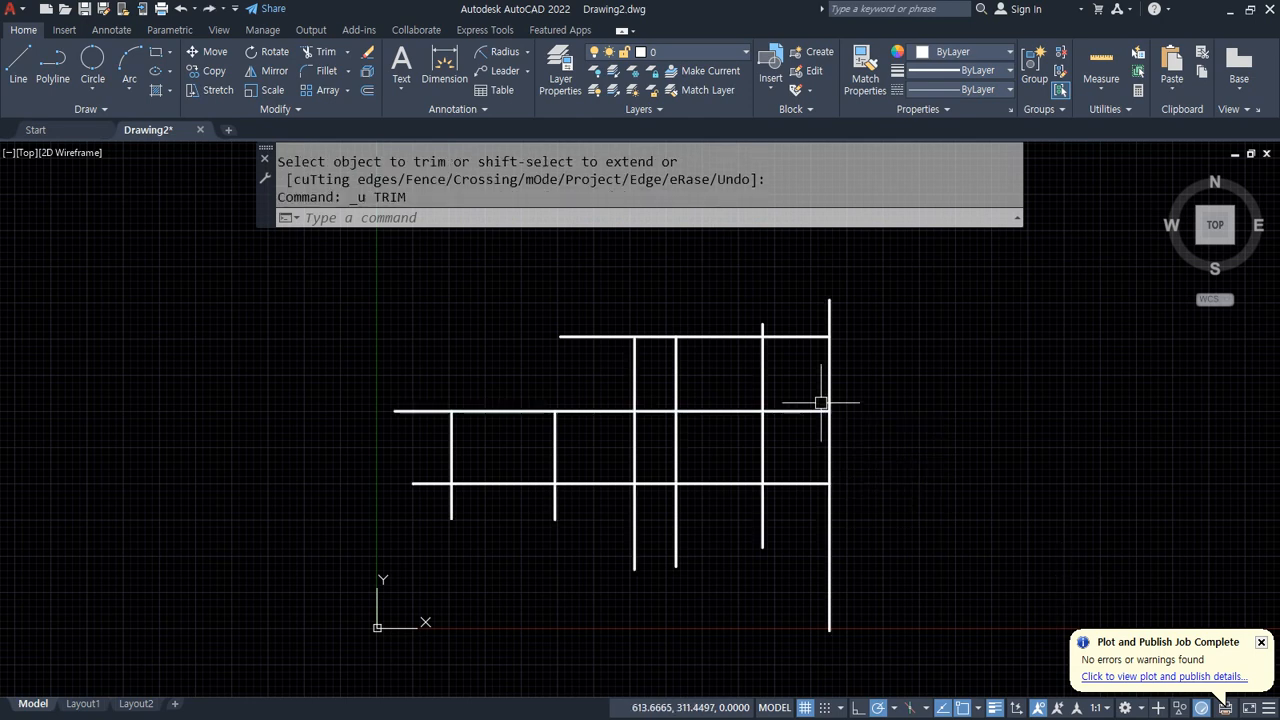
pyautogui.write('e')
pyautogui.press('Escape')
pyautogui.press('Escape')
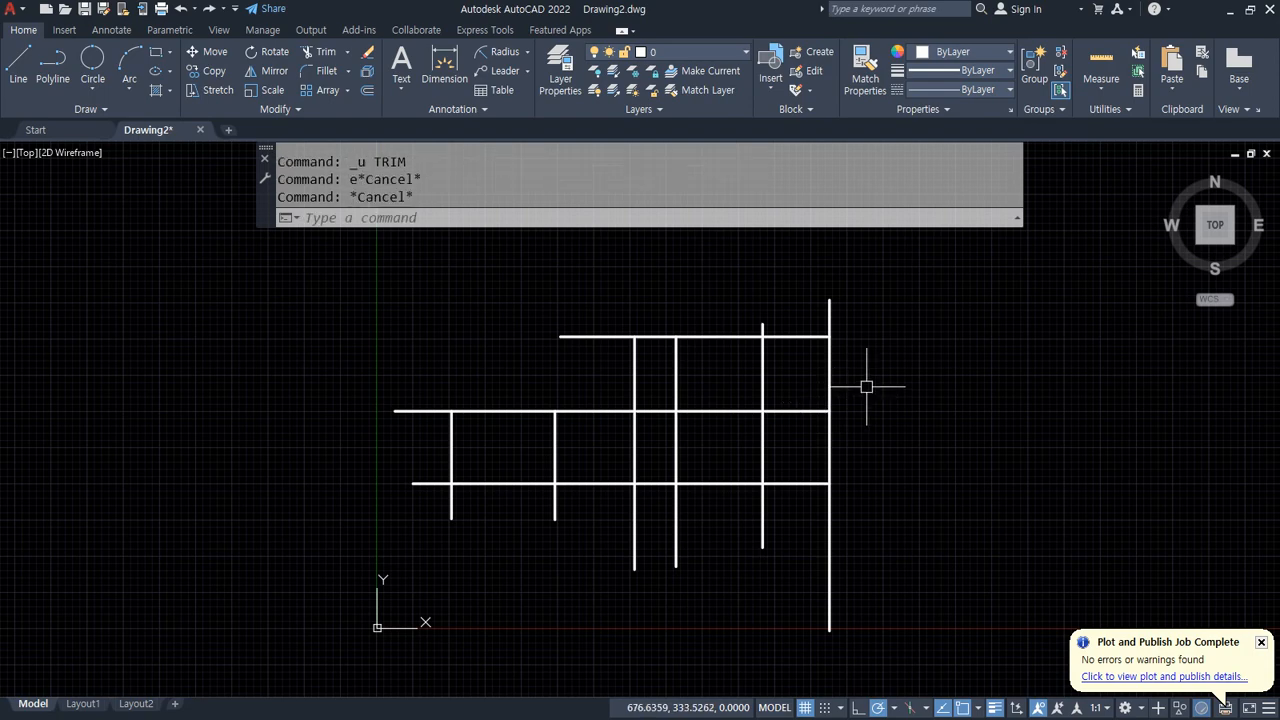
# Step: Draw a horizontal line above the layout, spanning wider than the whole grid of lines
pyautogui.write('l')
pyautogui.press('Return')
pyautogui.click(966, 259)
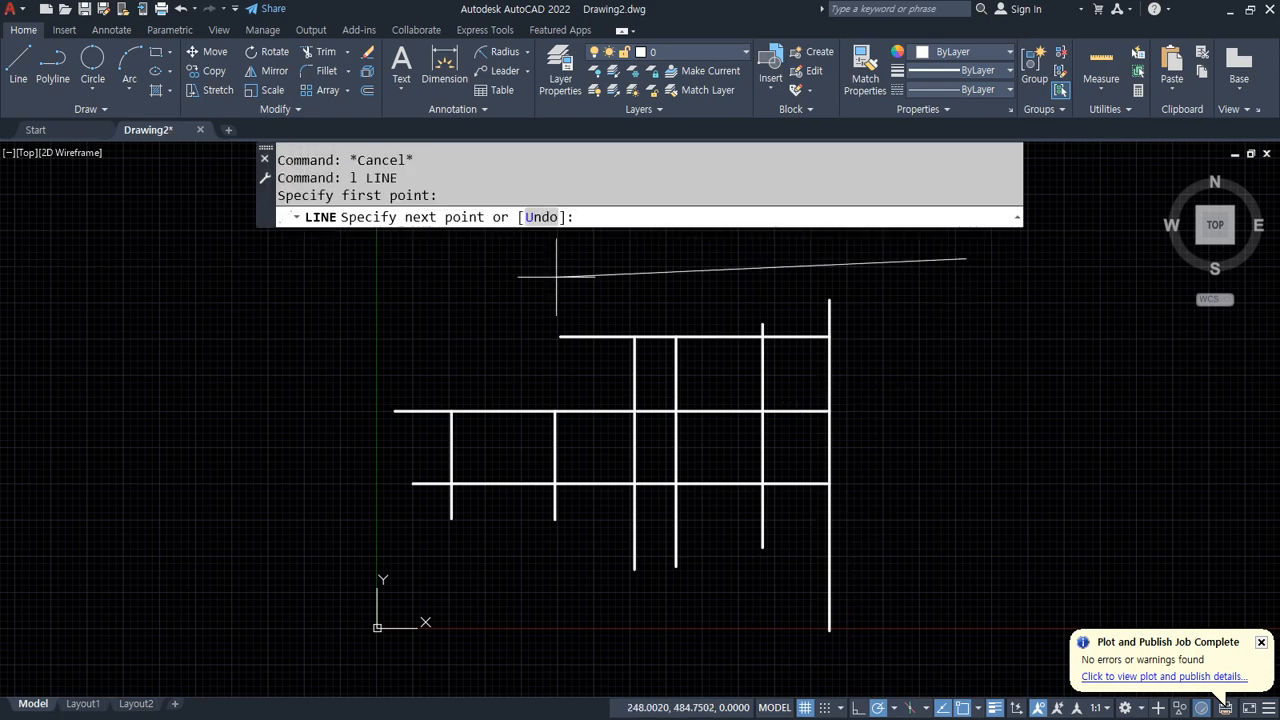
pyautogui.click(312, 259)
pyautogui.press('Return')
# Step: Start the Extend command and choose its mode option
pyautogui.moveTo(562, 405); pyautogui.dragTo(549, 457, button='middle')
pyautogui.write('ex')
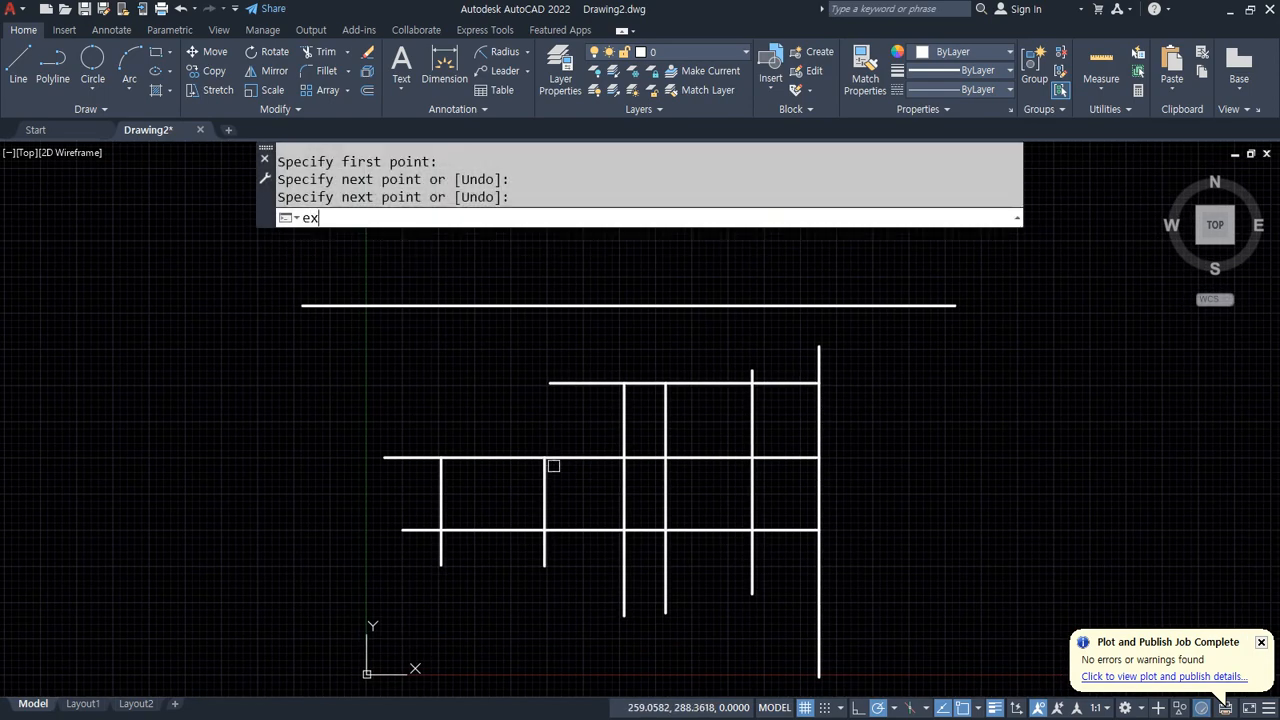
pyautogui.press('Return')
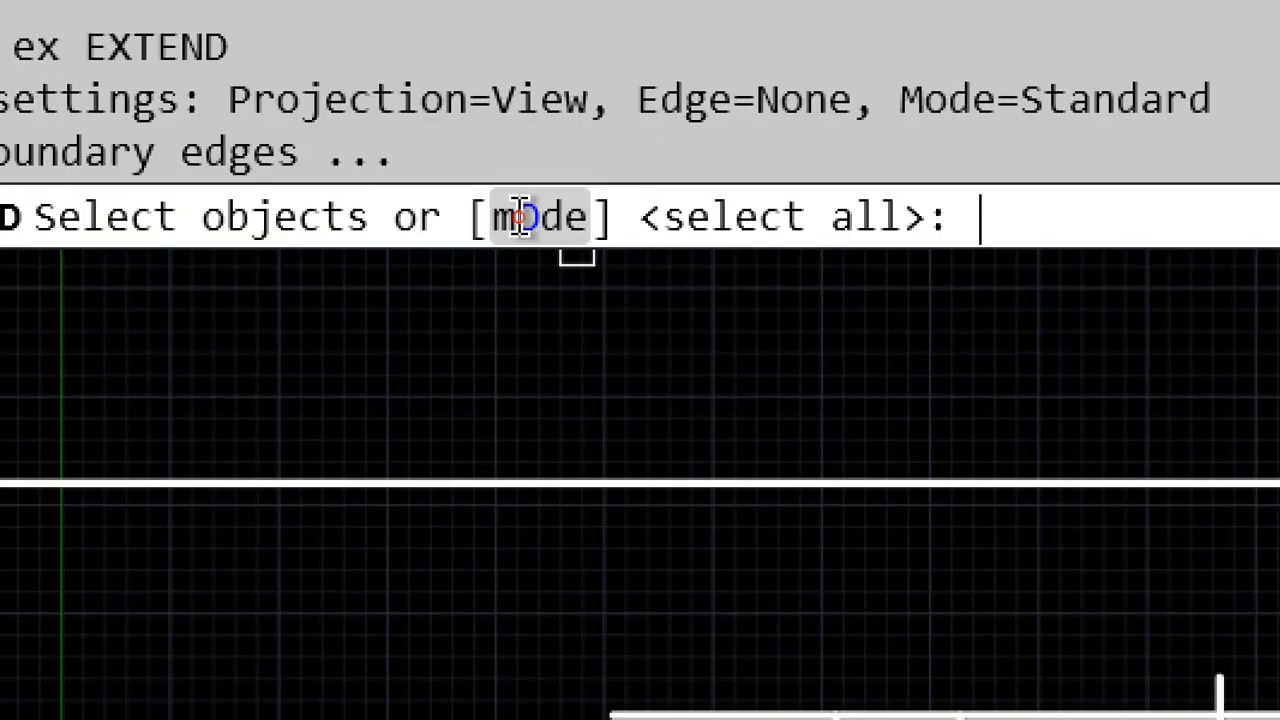
pyautogui.click(521, 217)
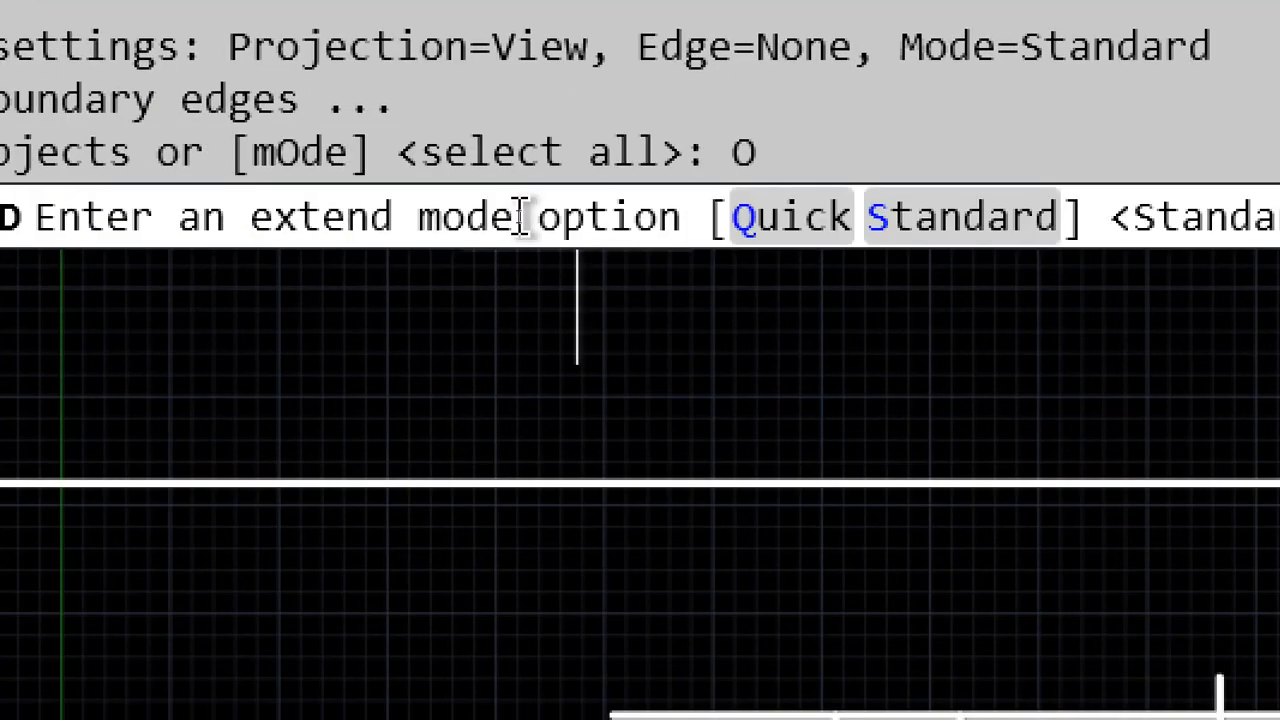
# Step: Set the Extend mode to Standard, then extend the upper verticals up to the new top line with a crossing window
pyautogui.click(955, 225)
pyautogui.press('Return')
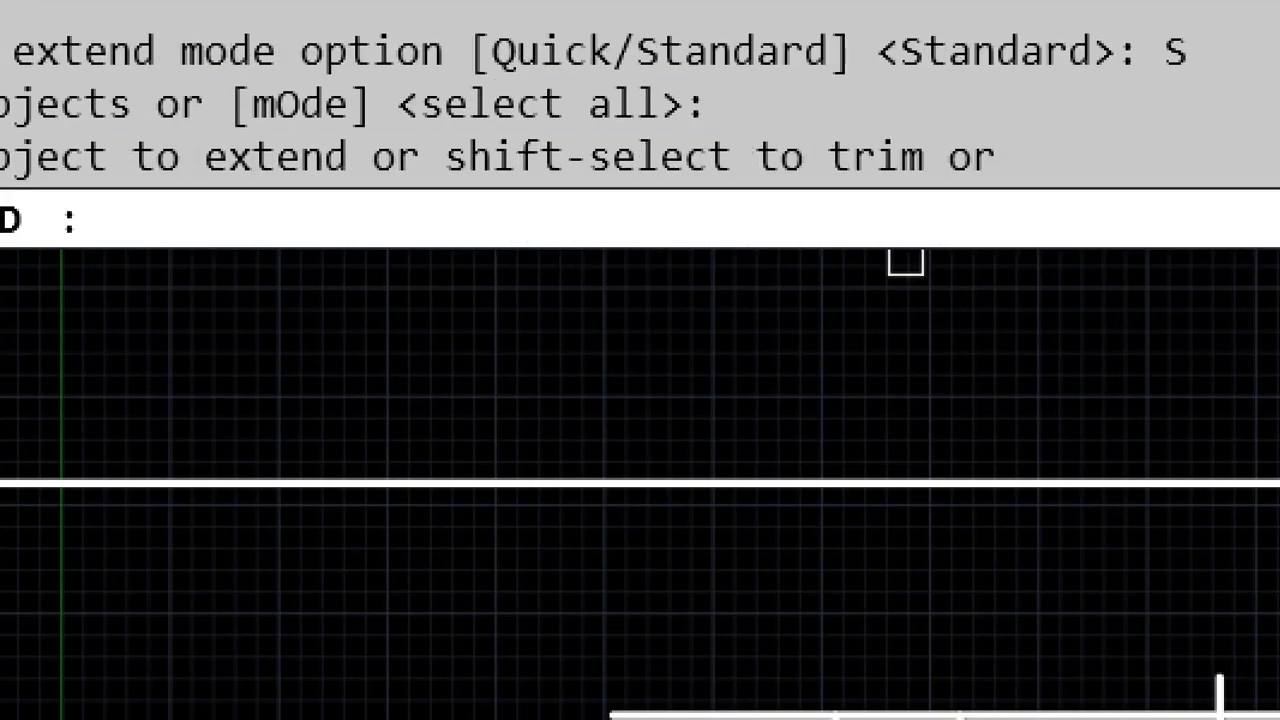
pyautogui.press('Return')
pyautogui.press('Return')
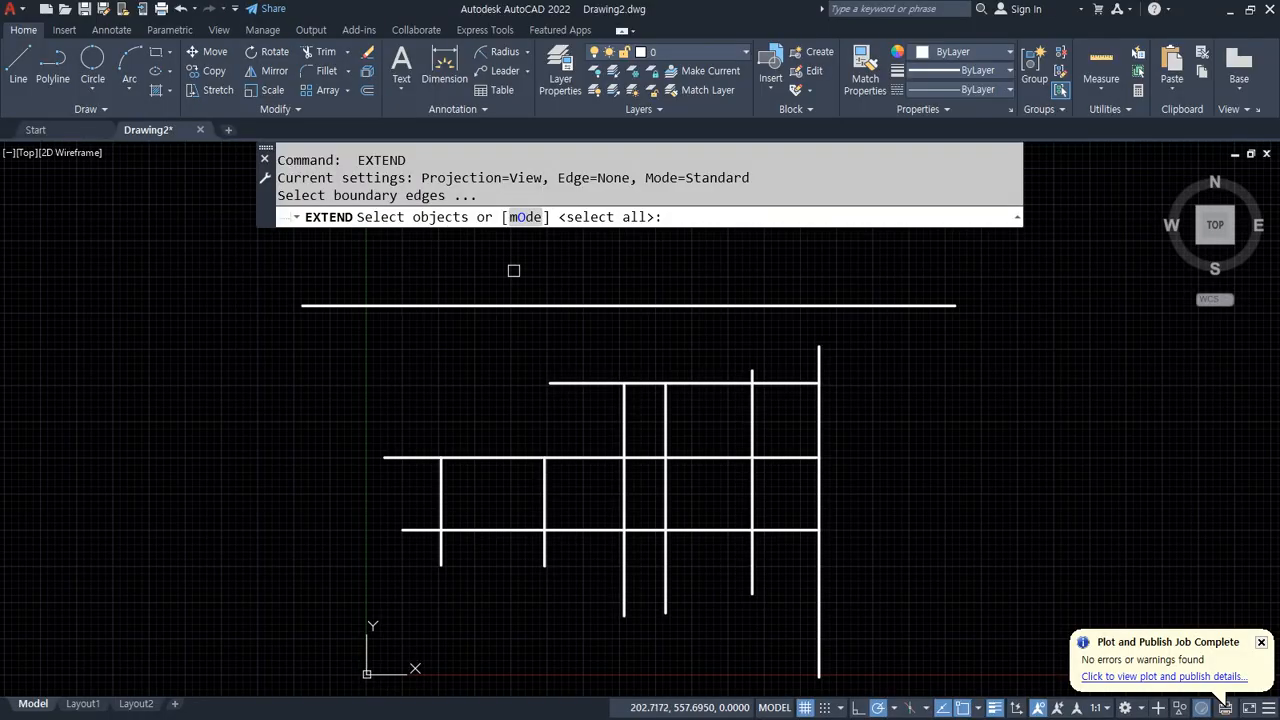
pyautogui.click(529, 304)
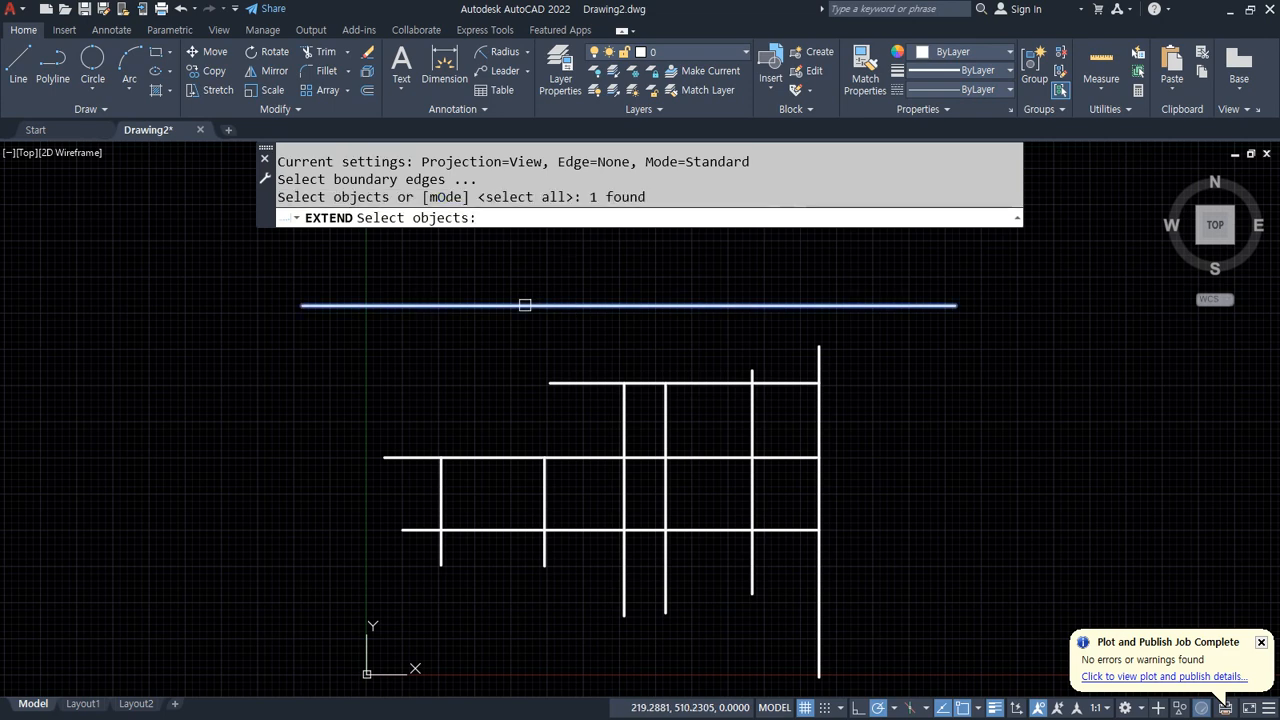
pyautogui.press('Return')
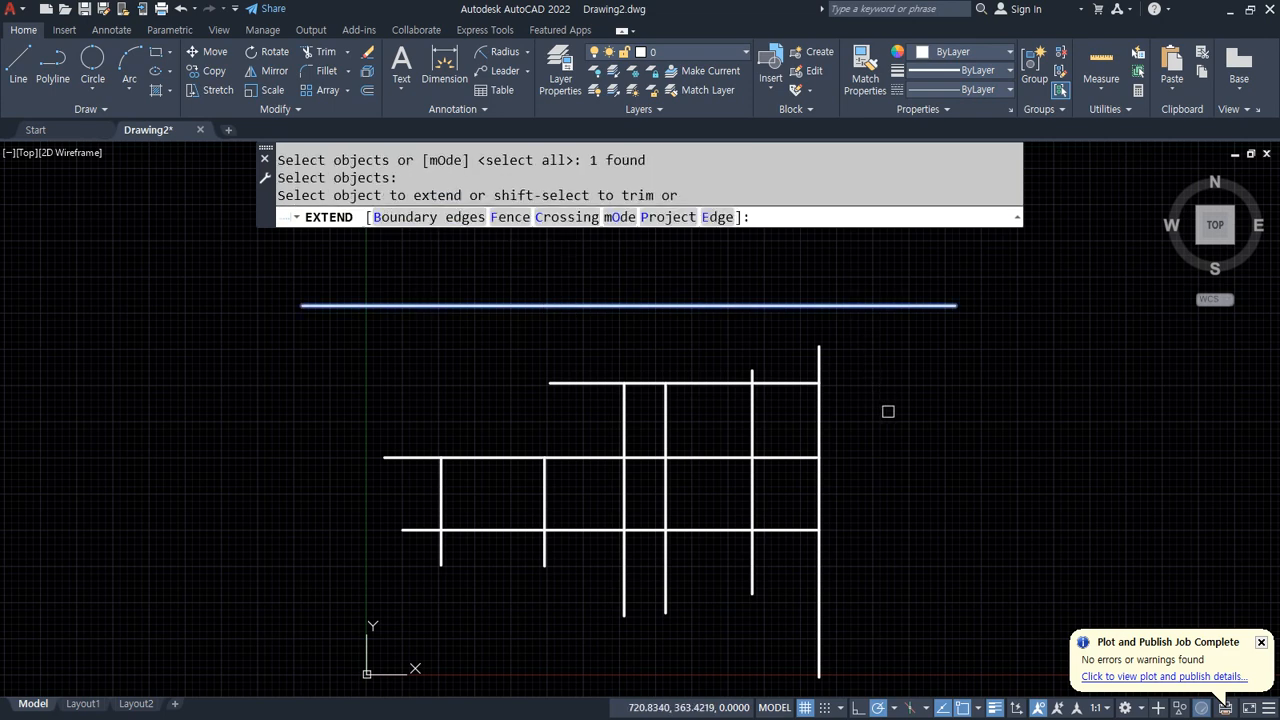
pyautogui.click(888, 409)
pyautogui.click(371, 392)
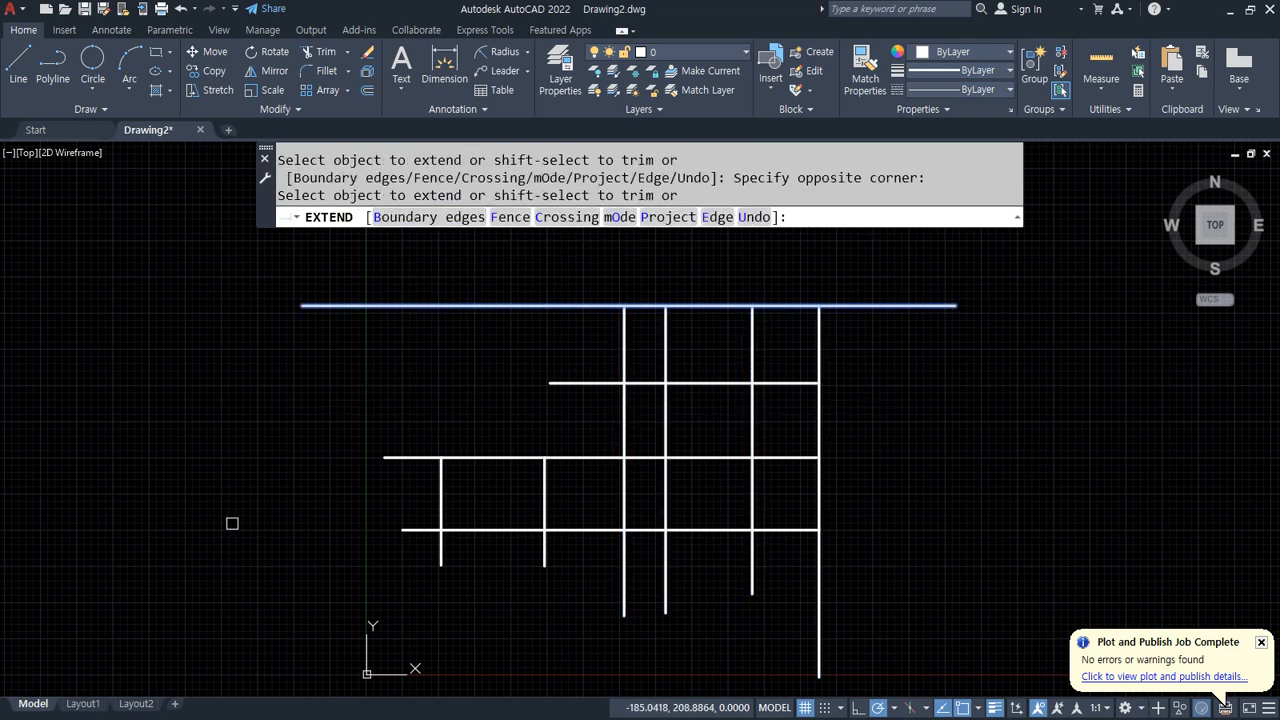
# Step: Draw a nearly vertical line to the left of the layout, taller than the whole grid
pyautogui.press('Return')
pyautogui.write('l')
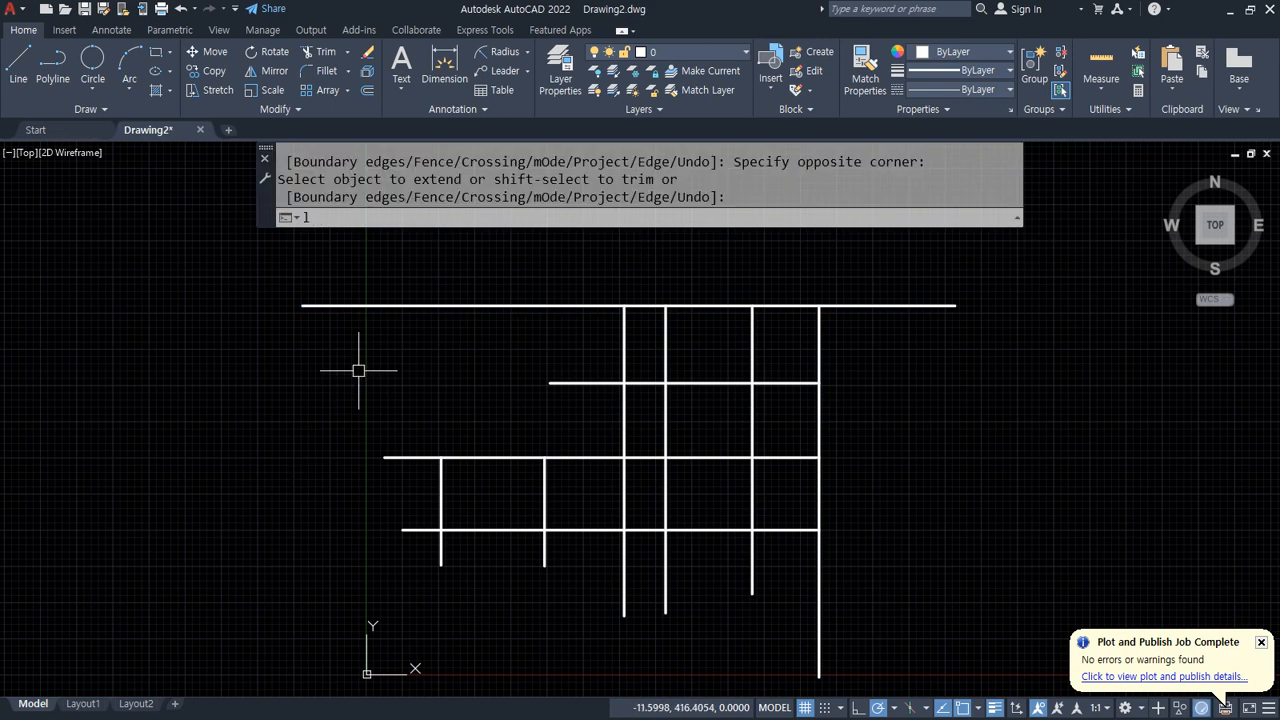
pyautogui.press('Return')
pyautogui.click(285, 257)
pyautogui.click(274, 612)
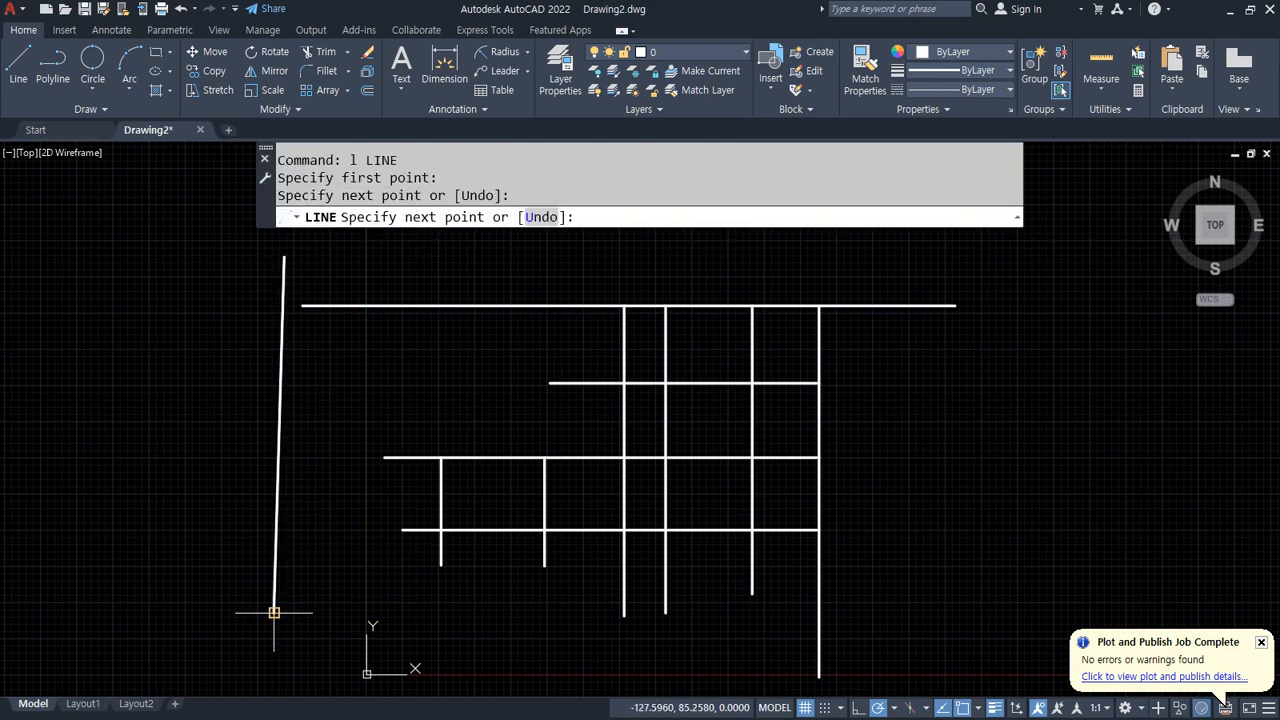
pyautogui.press('Return')
# Step: Extend the horizontal lines leftward to the new vertical boundary line using crossing windows
pyautogui.write('ex')
pyautogui.press('Return')
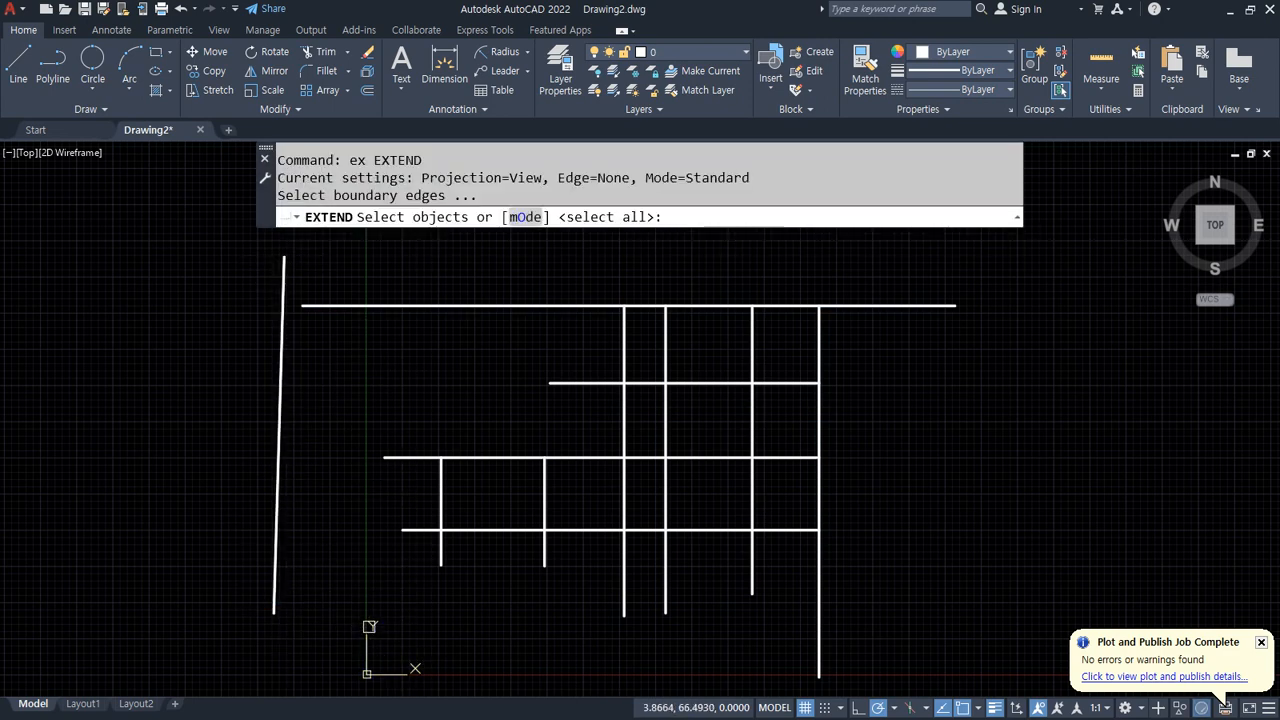
pyautogui.click(282, 357)
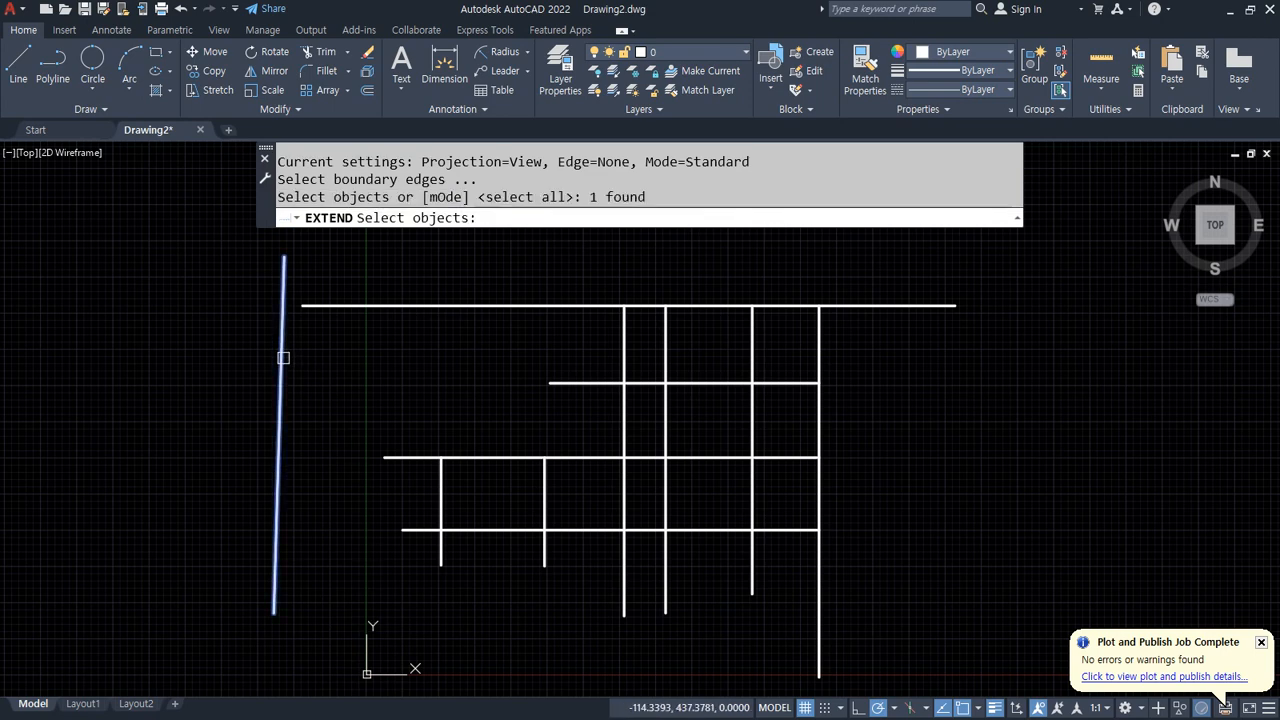
pyautogui.press('Return')
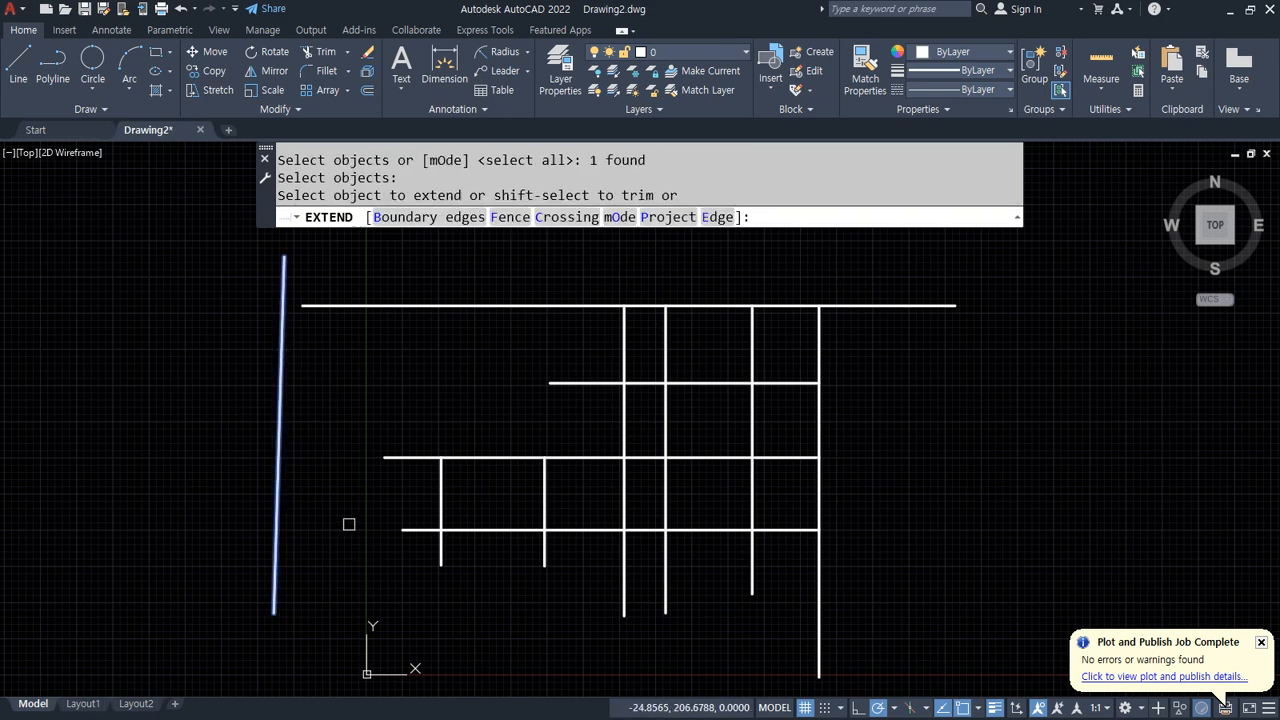
pyautogui.click(541, 275)
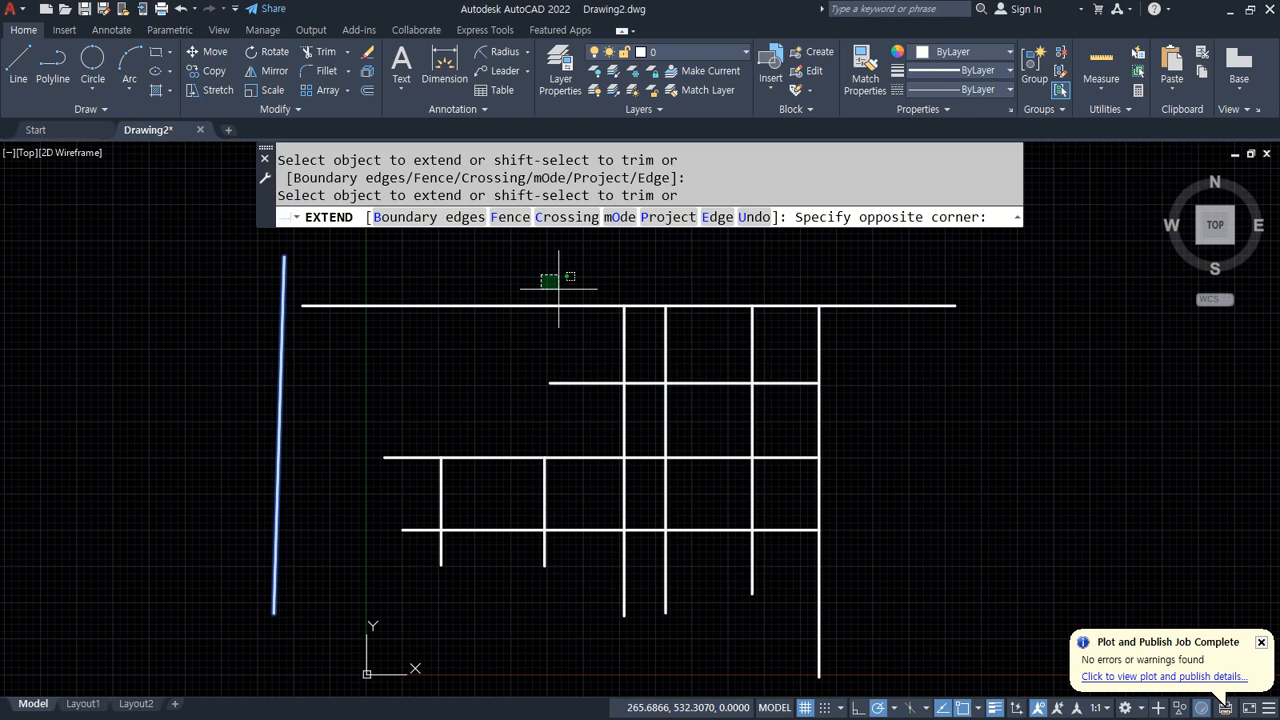
pyautogui.click(586, 400)
pyautogui.click(410, 445)
pyautogui.click(383, 581)
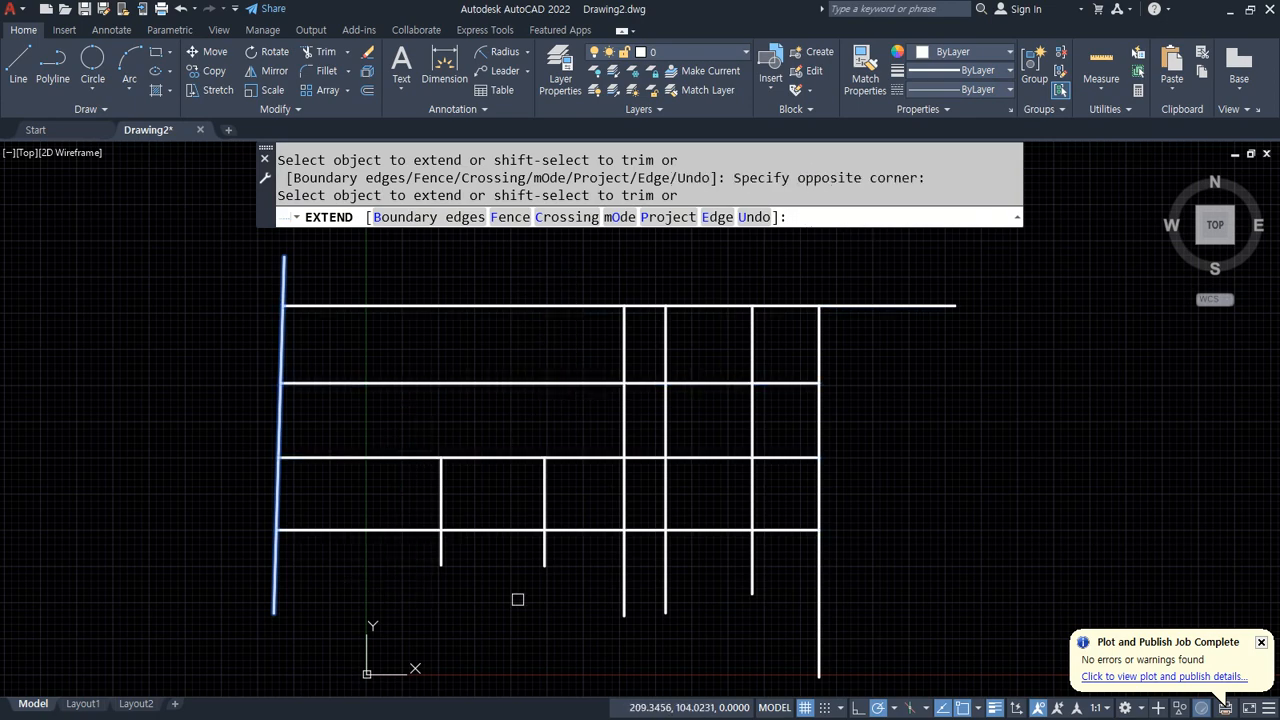
pyautogui.moveTo(517, 597); pyautogui.dragTo(483, 437, button='middle')
pyautogui.press('Return')
# Step: Draw a horizontal line below the layout, spanning the full width of the grid
pyautogui.write('l')
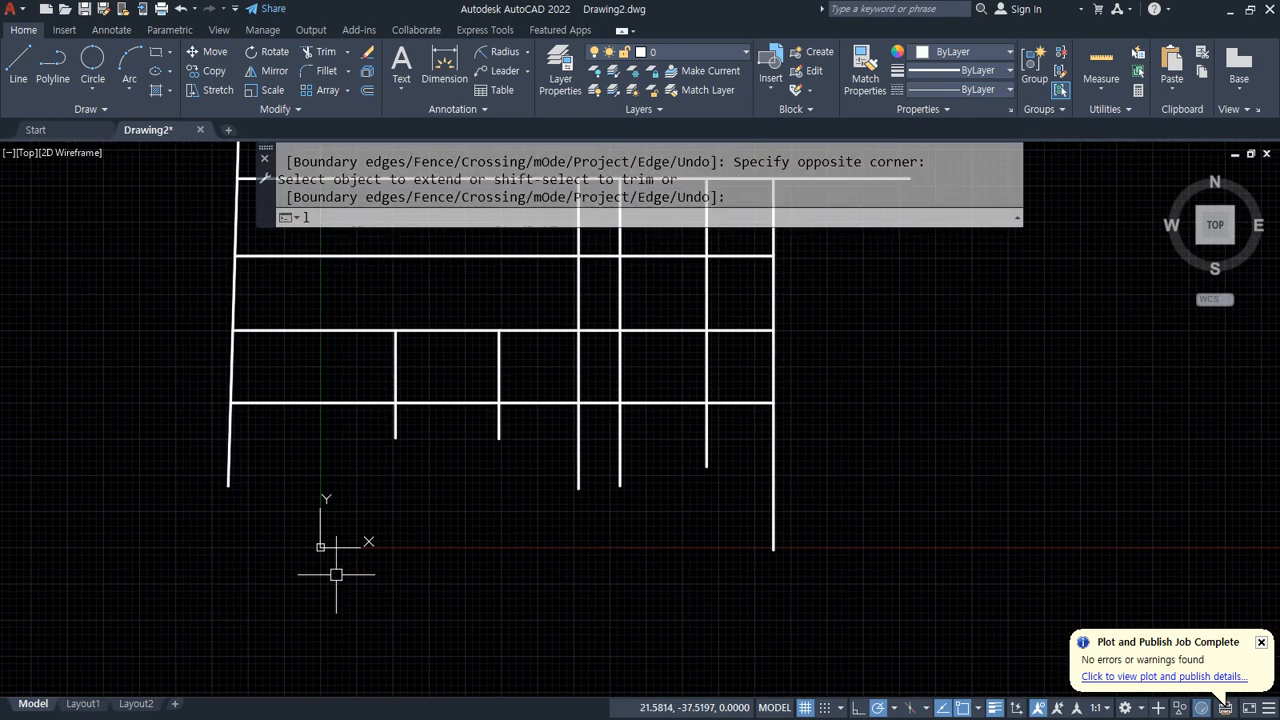
pyautogui.press('Return')
pyautogui.click(242, 590)
pyautogui.click(838, 590)
pyautogui.press('Return')
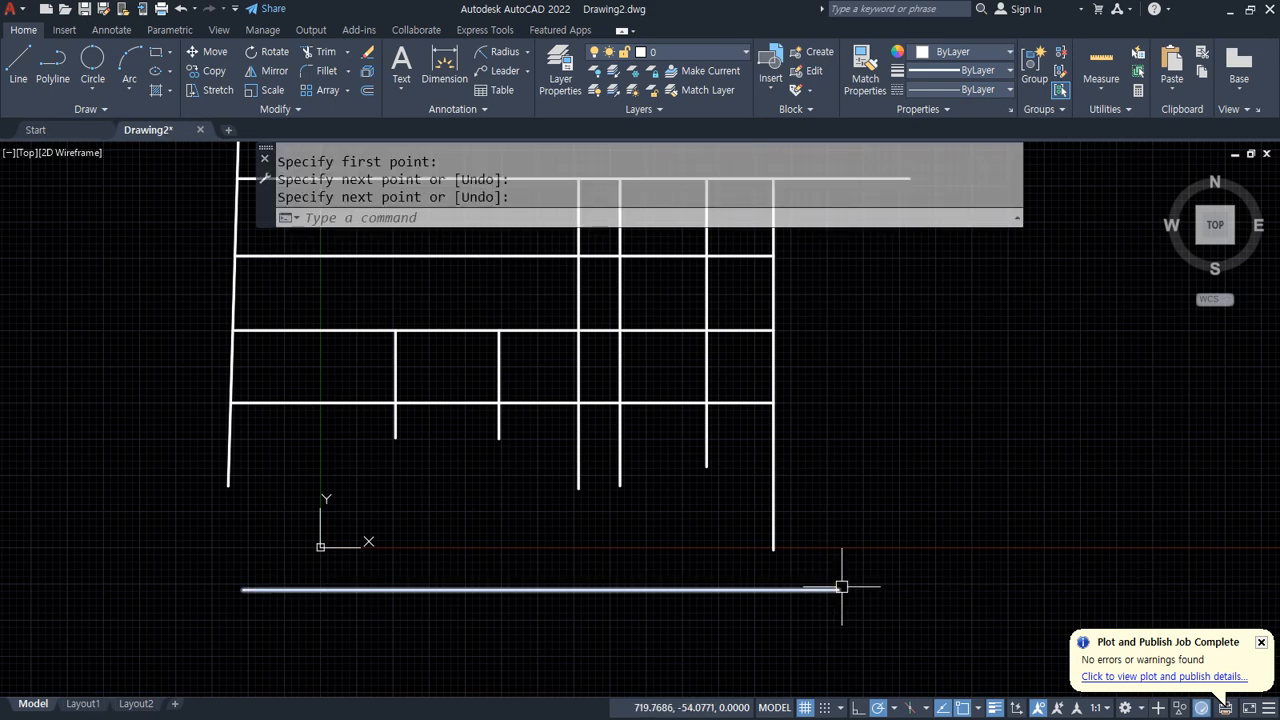
# Step: Extend all the vertical lines down to the bottom line, using every object as a boundary edge
pyautogui.write('ex')
pyautogui.press('Return')
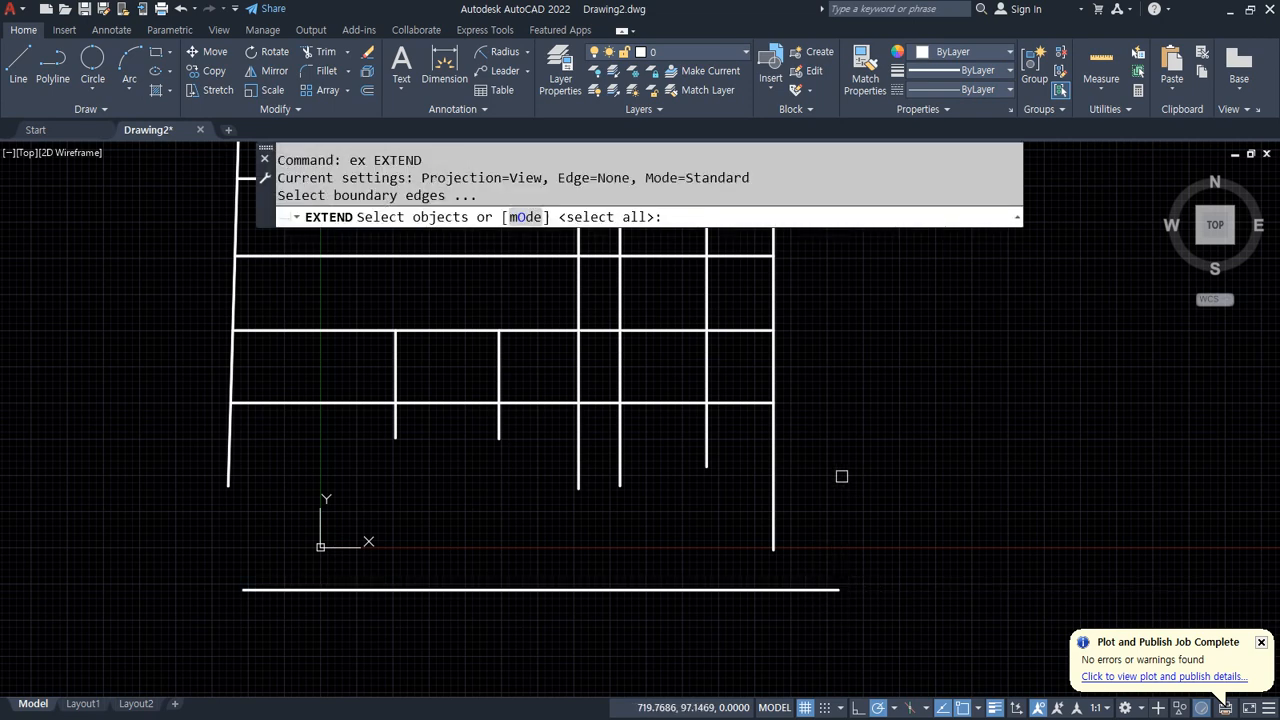
pyautogui.press('Return')
pyautogui.click(773, 480)
pyautogui.click(771, 480)
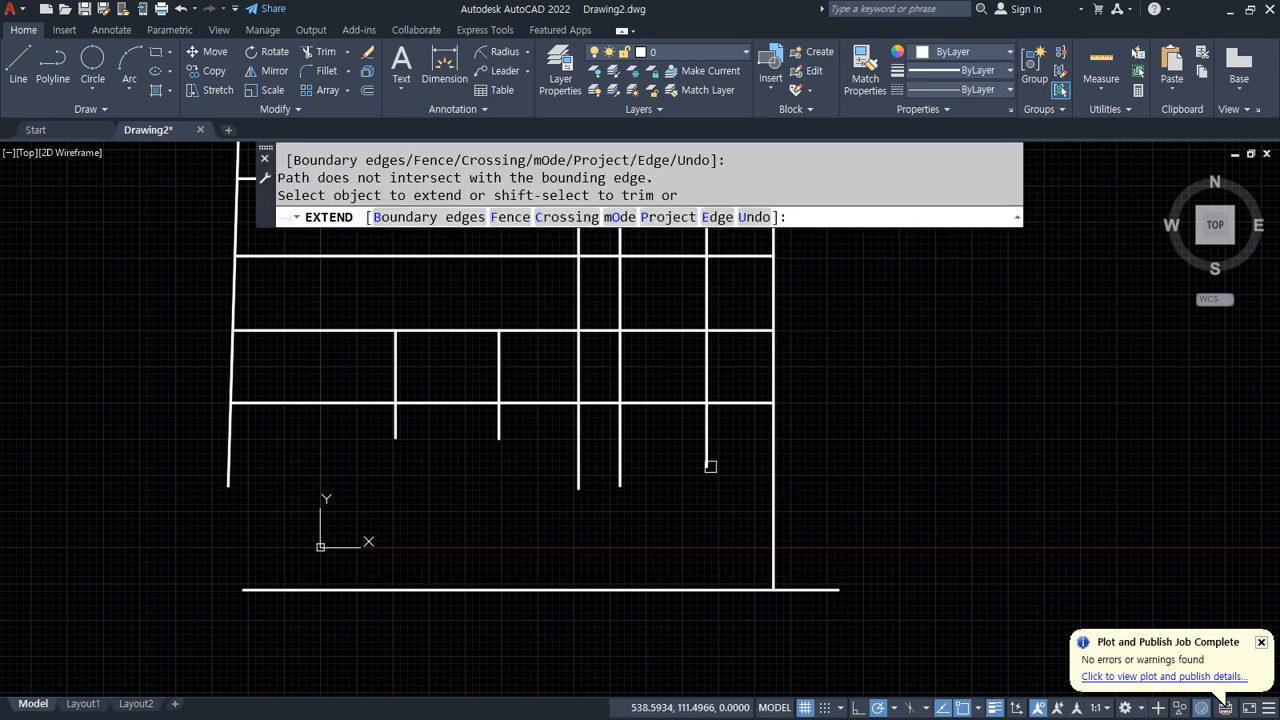
pyautogui.click(654, 472)
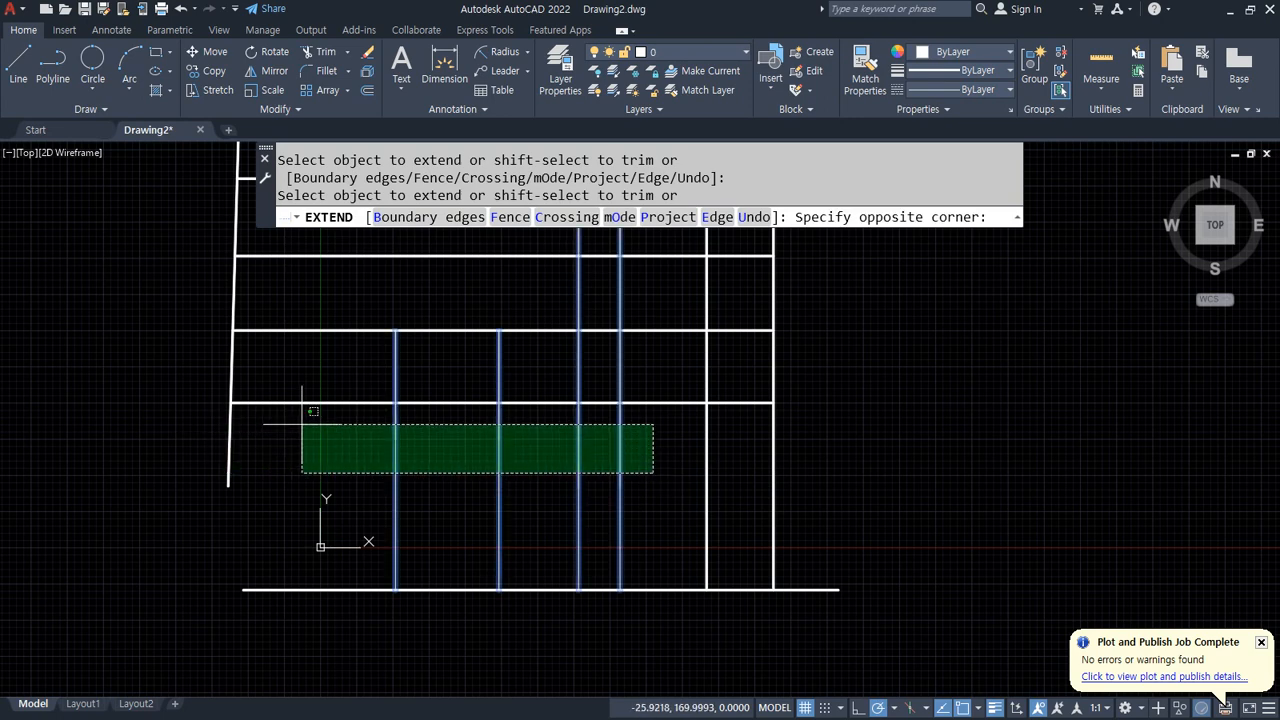
pyautogui.click(229, 424)
pyautogui.press('Return')
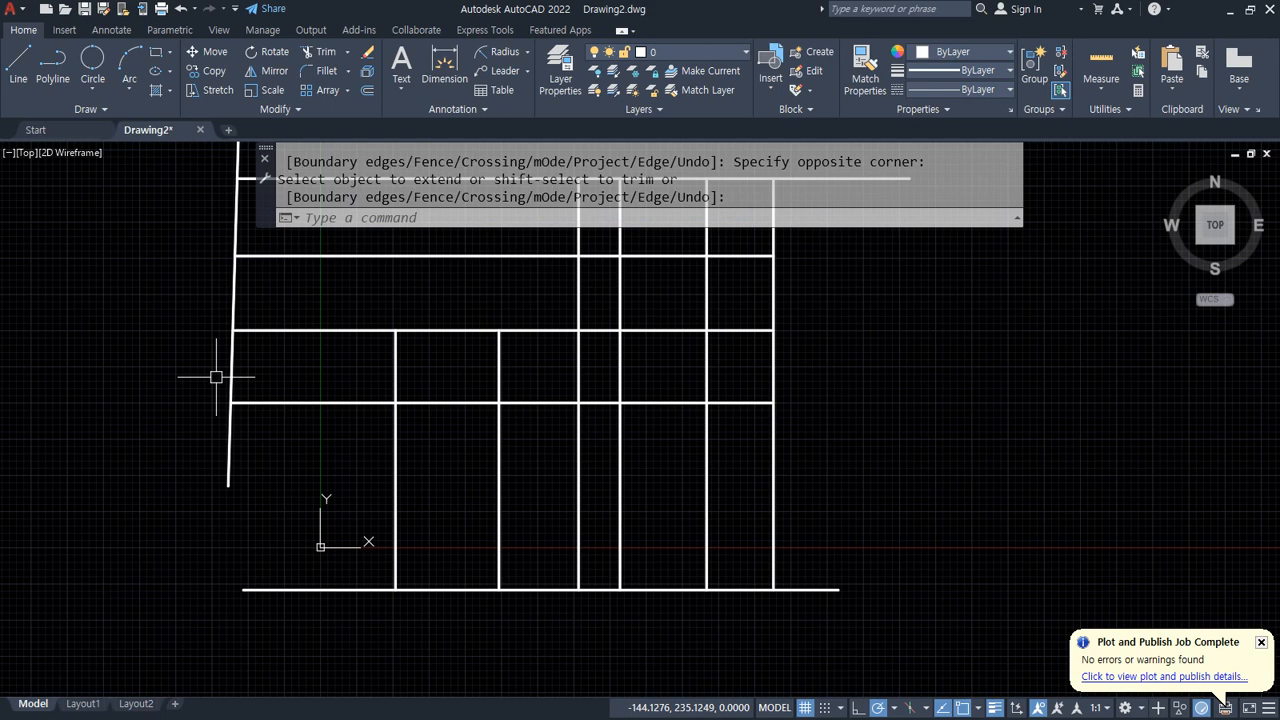
# Step: Start the Trim command and switch its mode to Quick
pyautogui.scroll(-2, 814, 420)
pyautogui.write('tr')
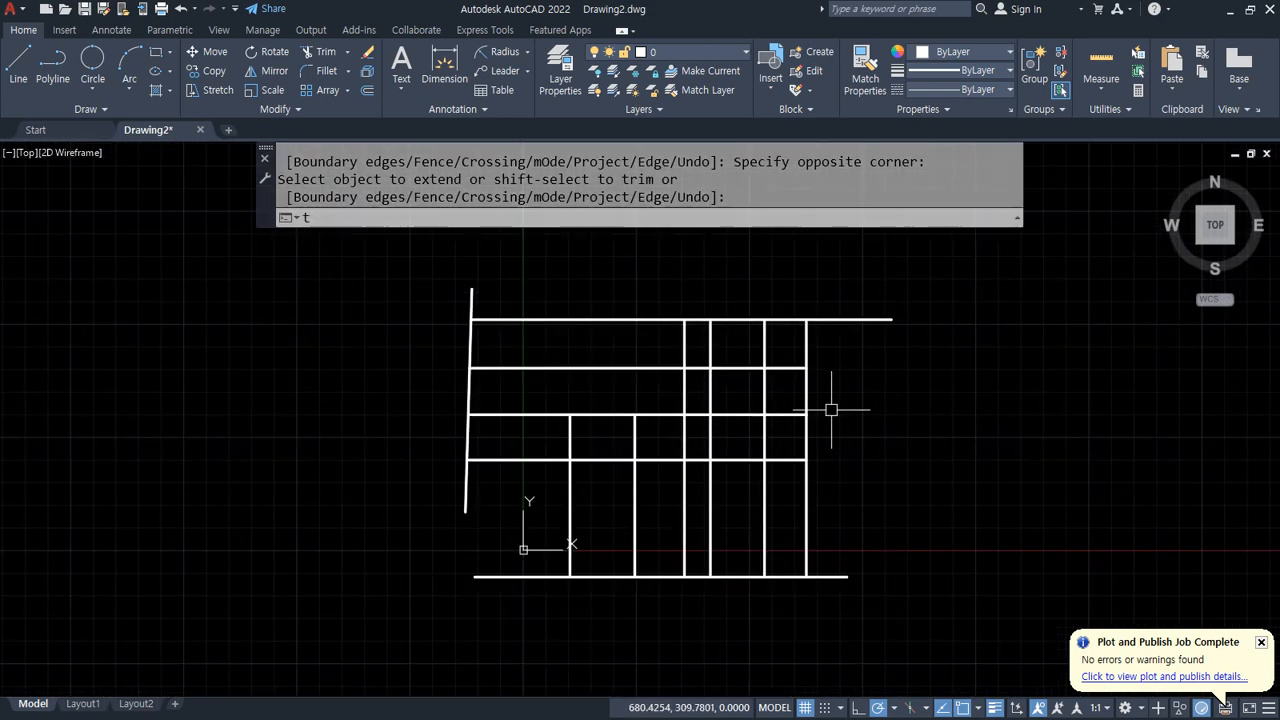
pyautogui.press('Return')
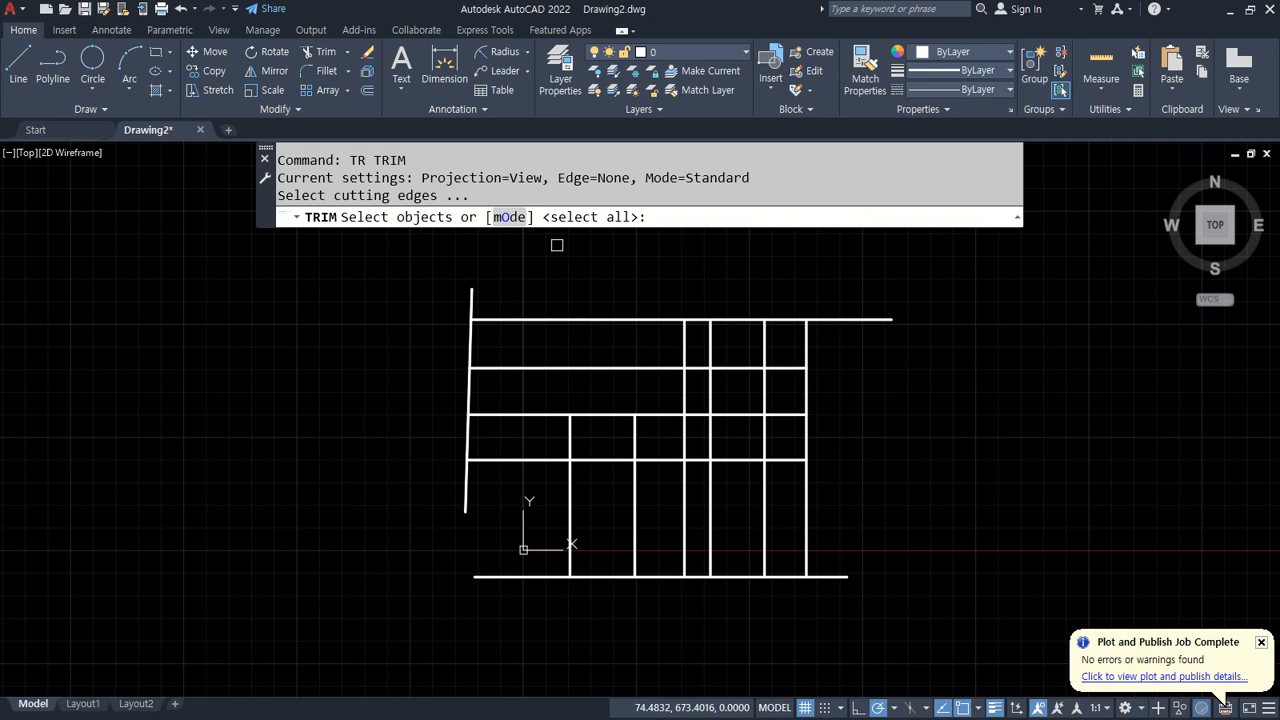
pyautogui.click(512, 218)
pyautogui.click(566, 217)
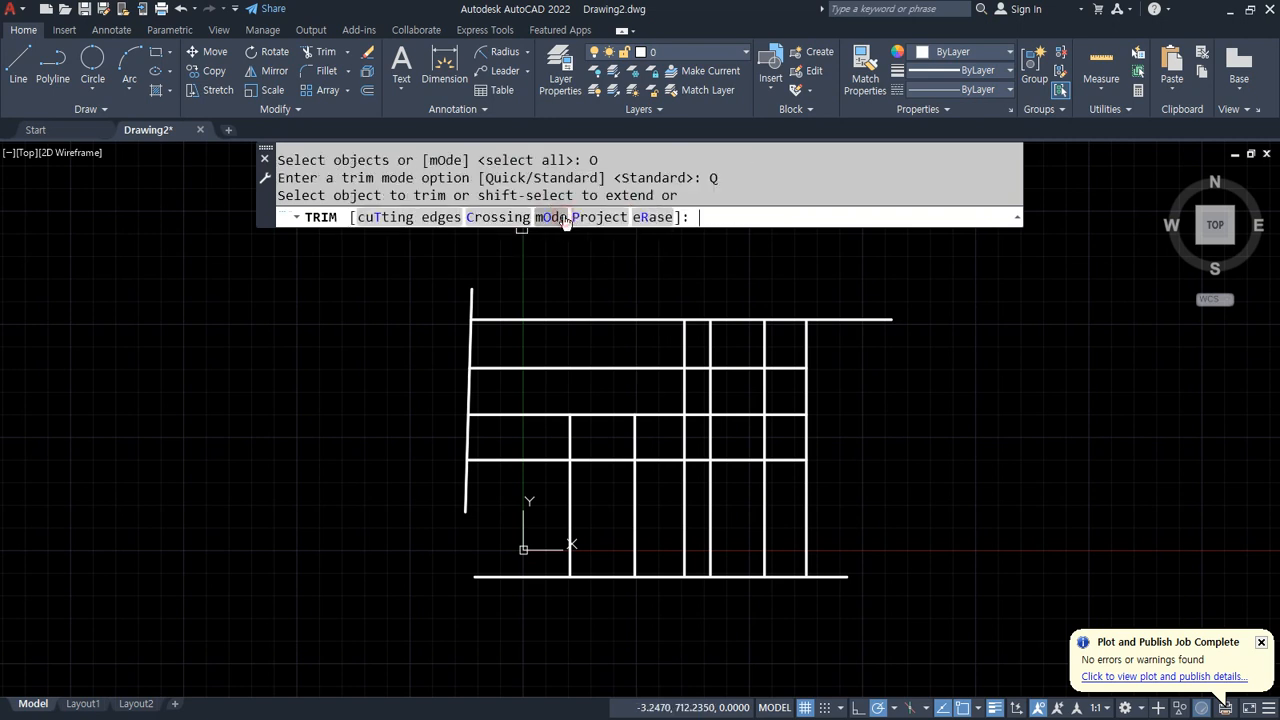
pyautogui.click(664, 367)
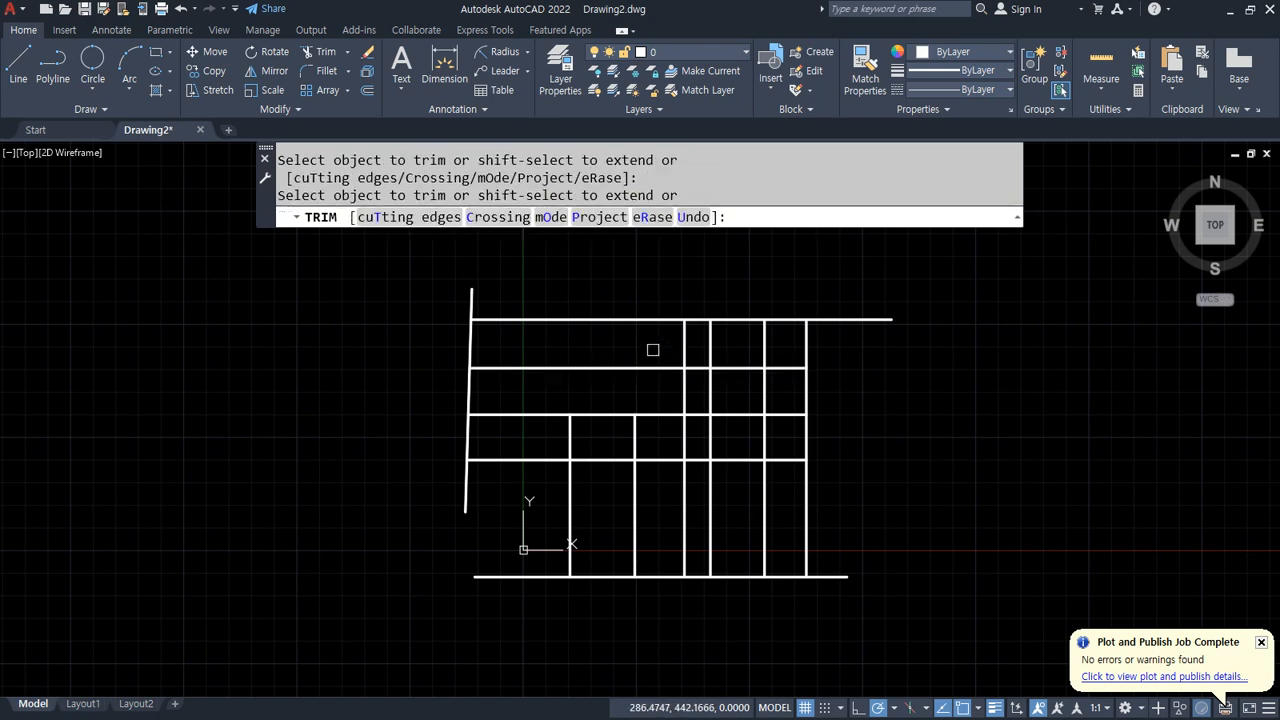
pyautogui.press('Return')
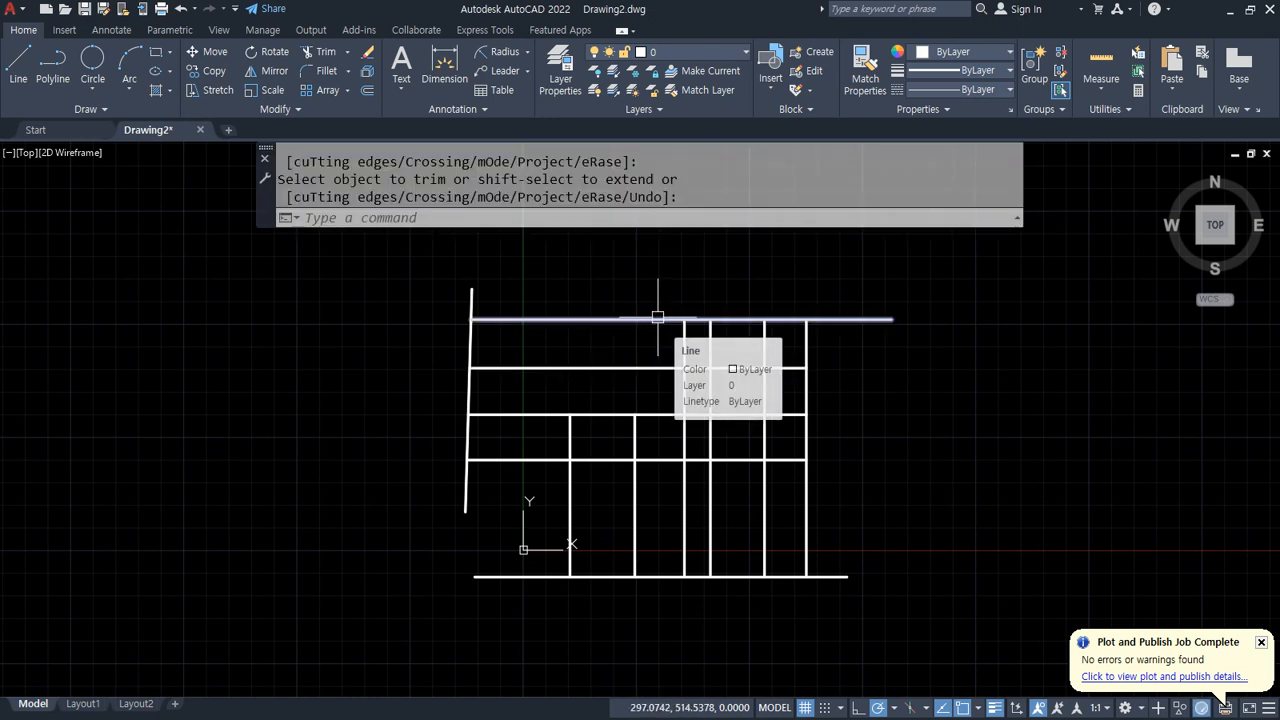
# Step: Try to extend the top horizontal line with Extend in Quick mode, reselecting the Quick mode option
pyautogui.write('ex')
pyautogui.press('Return')
pyautogui.click(657, 317)
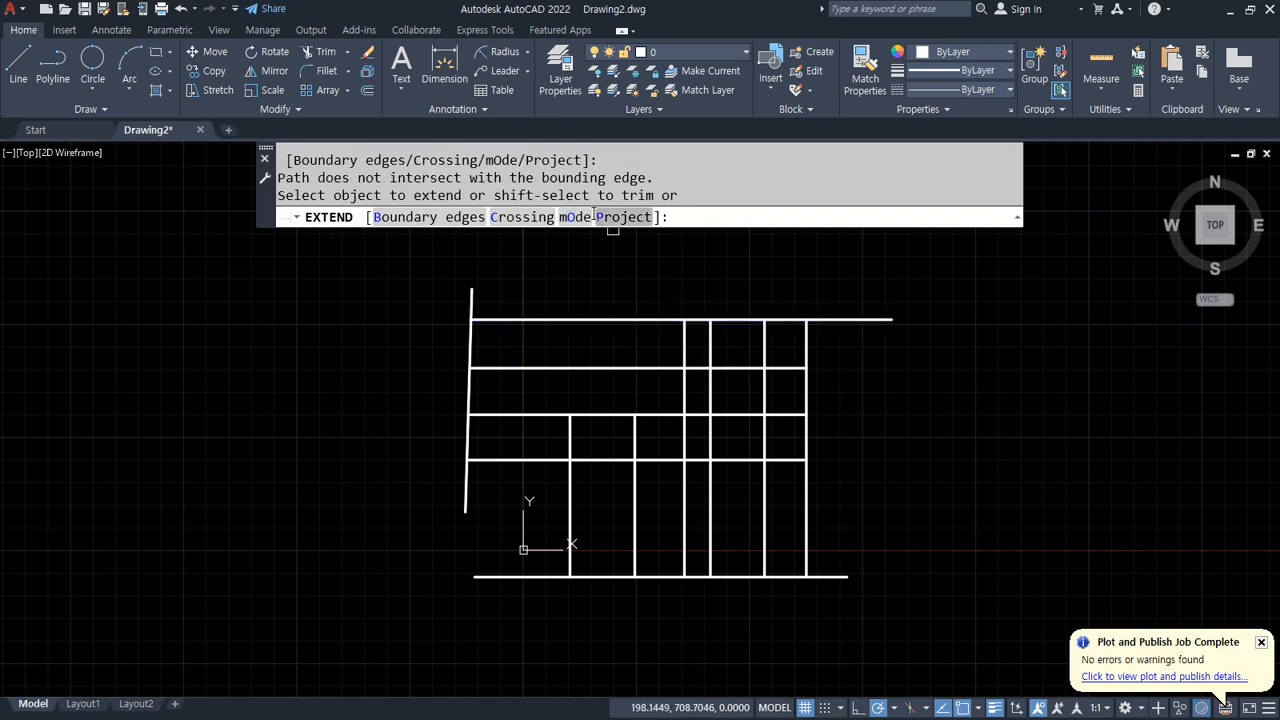
pyautogui.click(572, 216)
pyautogui.click(606, 217)
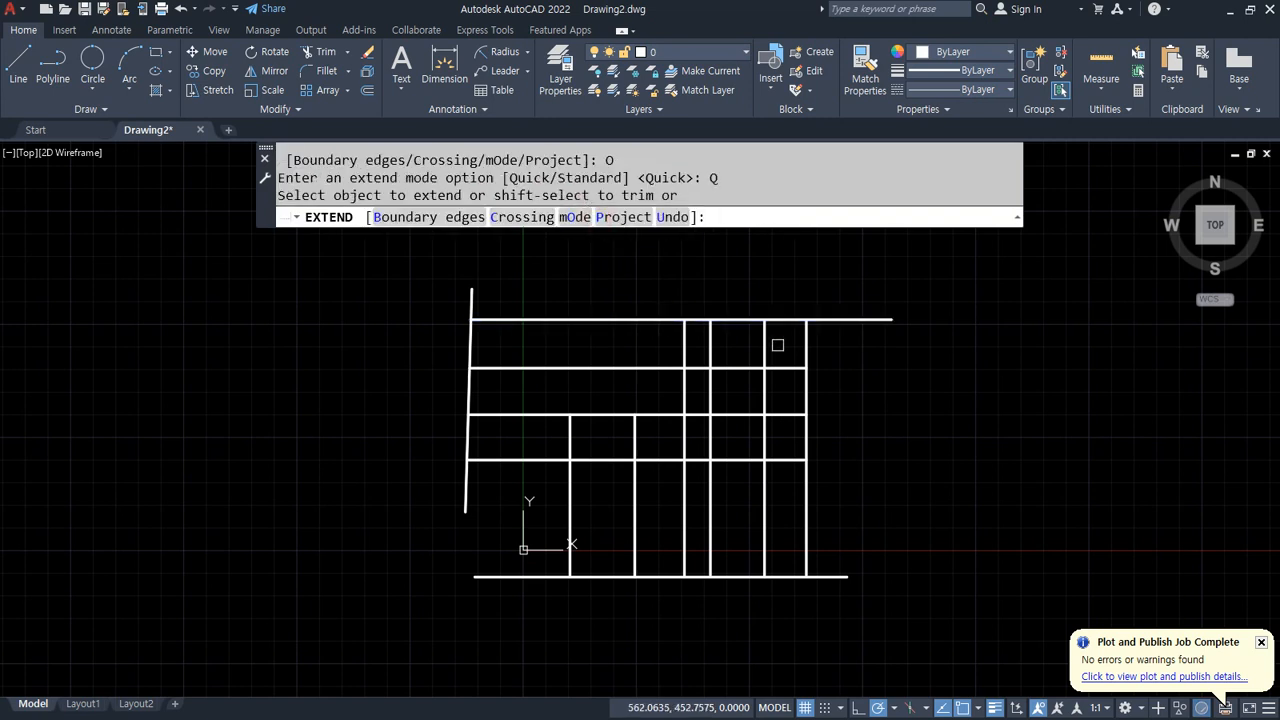
pyautogui.click(922, 347)
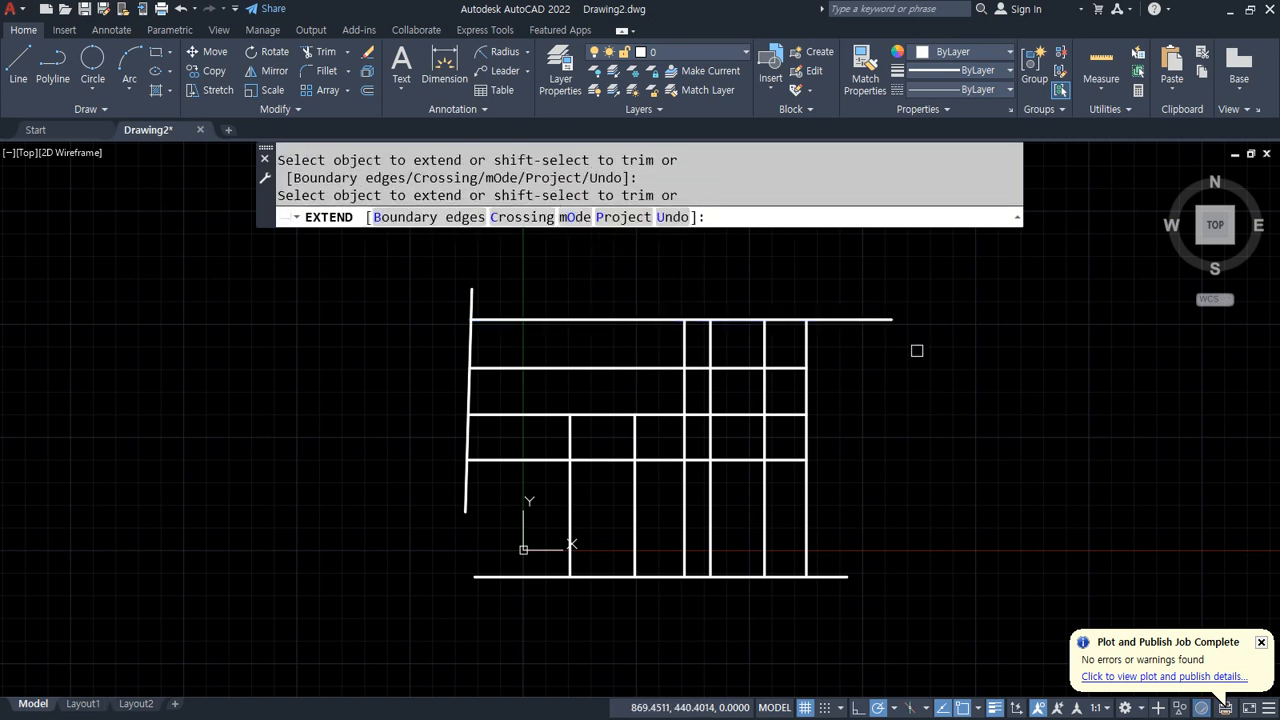
pyautogui.press('Return')
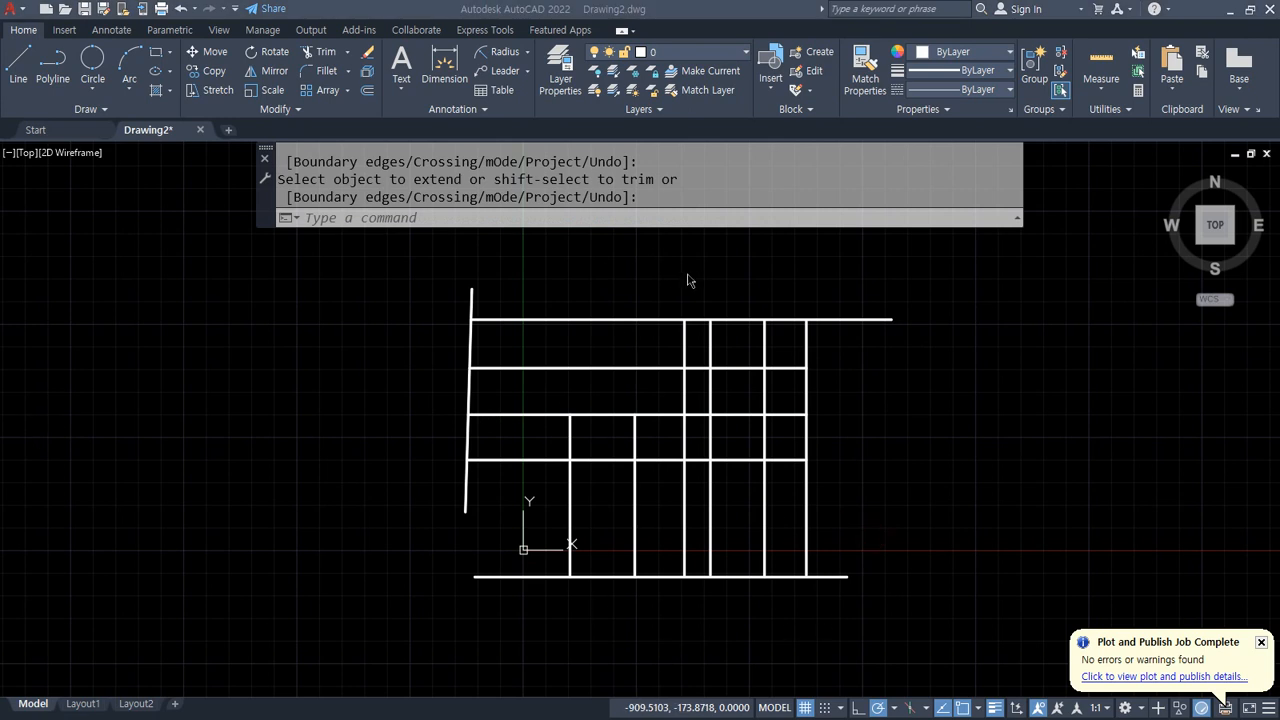
# Step: Trim in Quick mode with a four-point fence drawn around the grid, then undo the trim
pyautogui.write('tr')
pyautogui.press('Return')
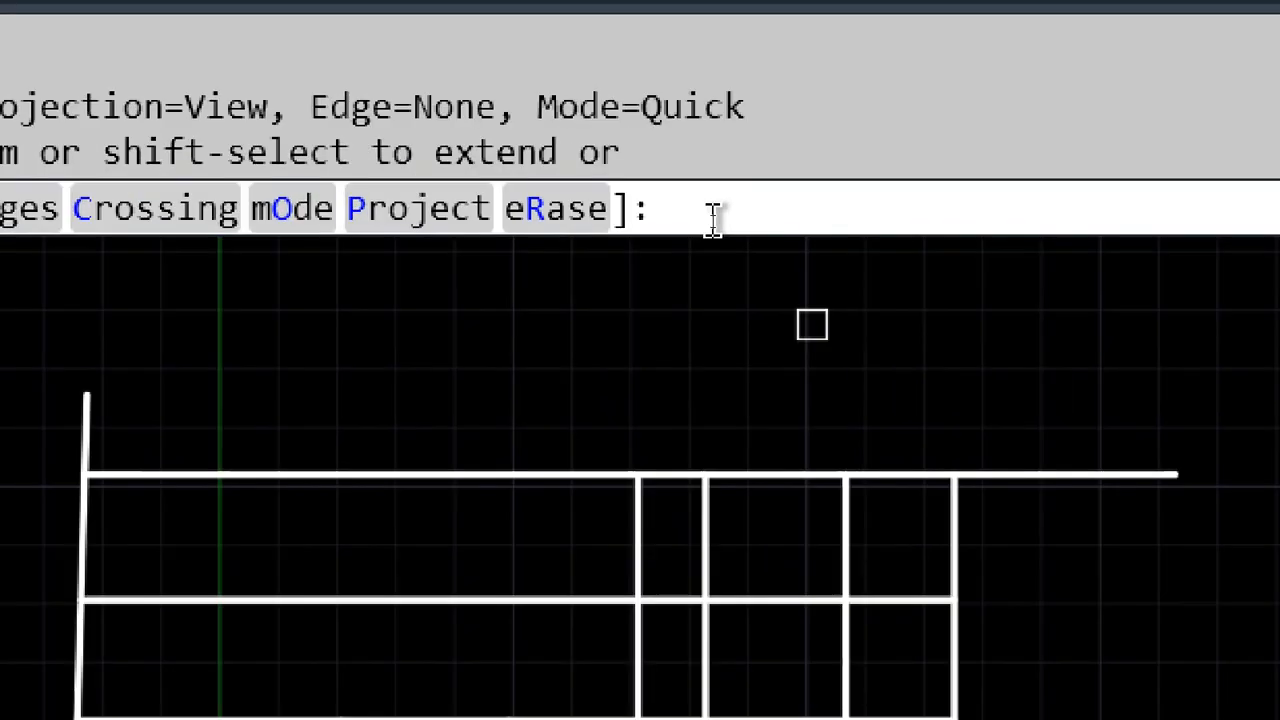
pyautogui.write('f')
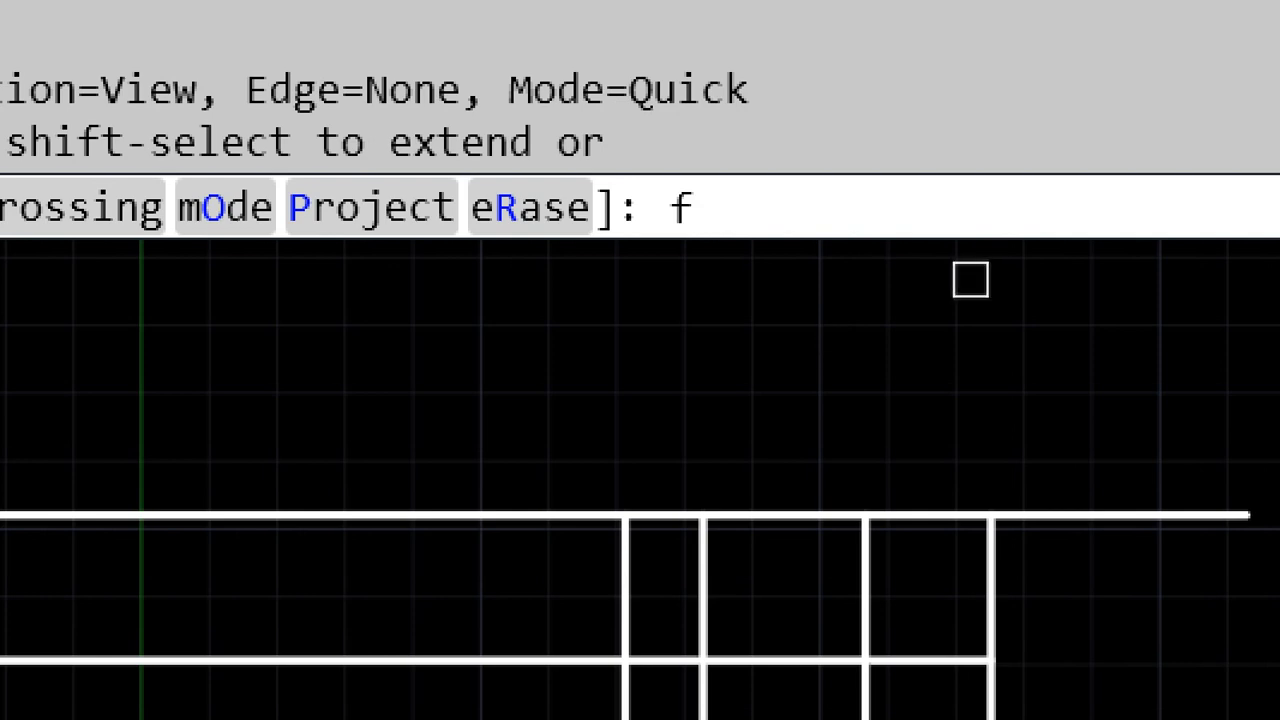
pyautogui.press('Return')
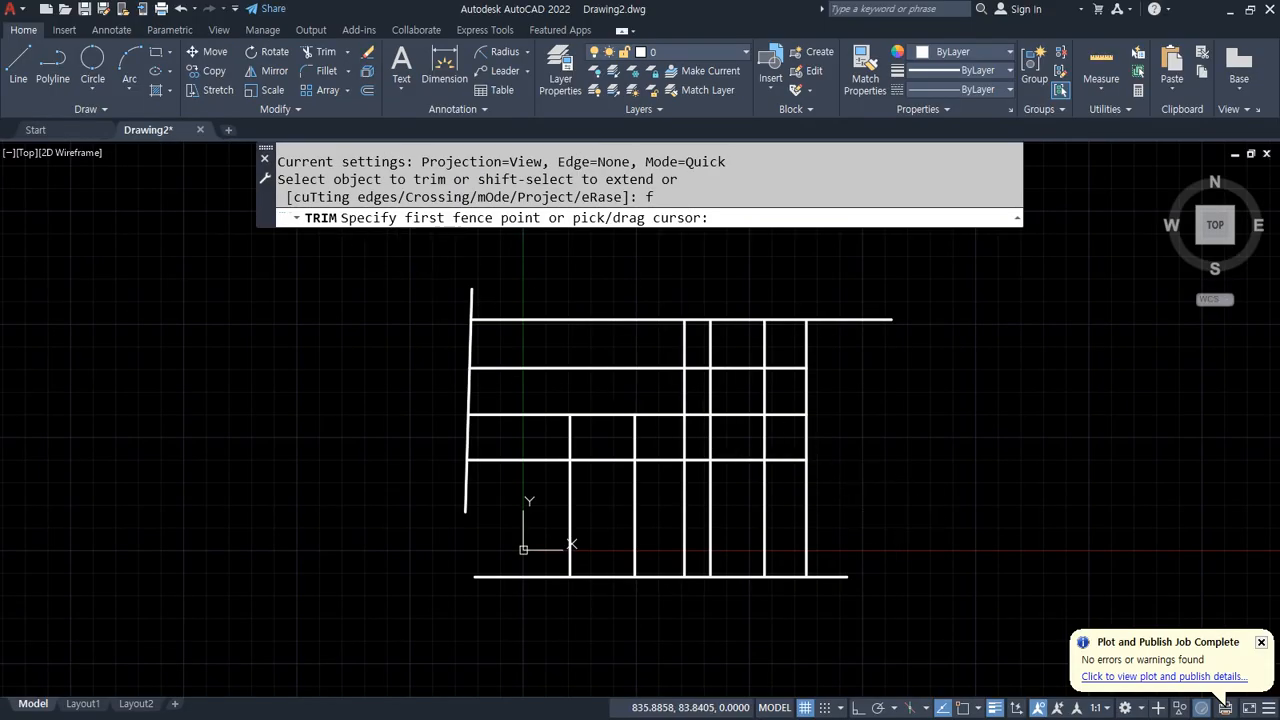
pyautogui.click(902, 512)
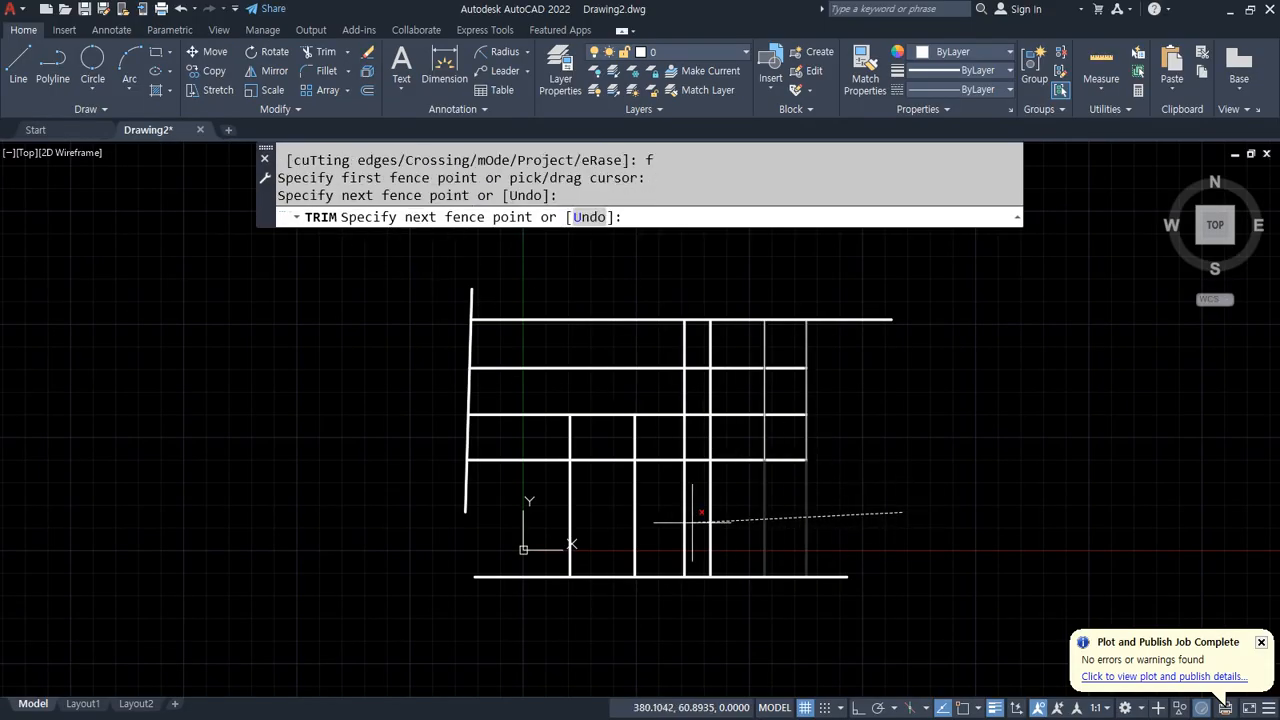
pyautogui.click(529, 518)
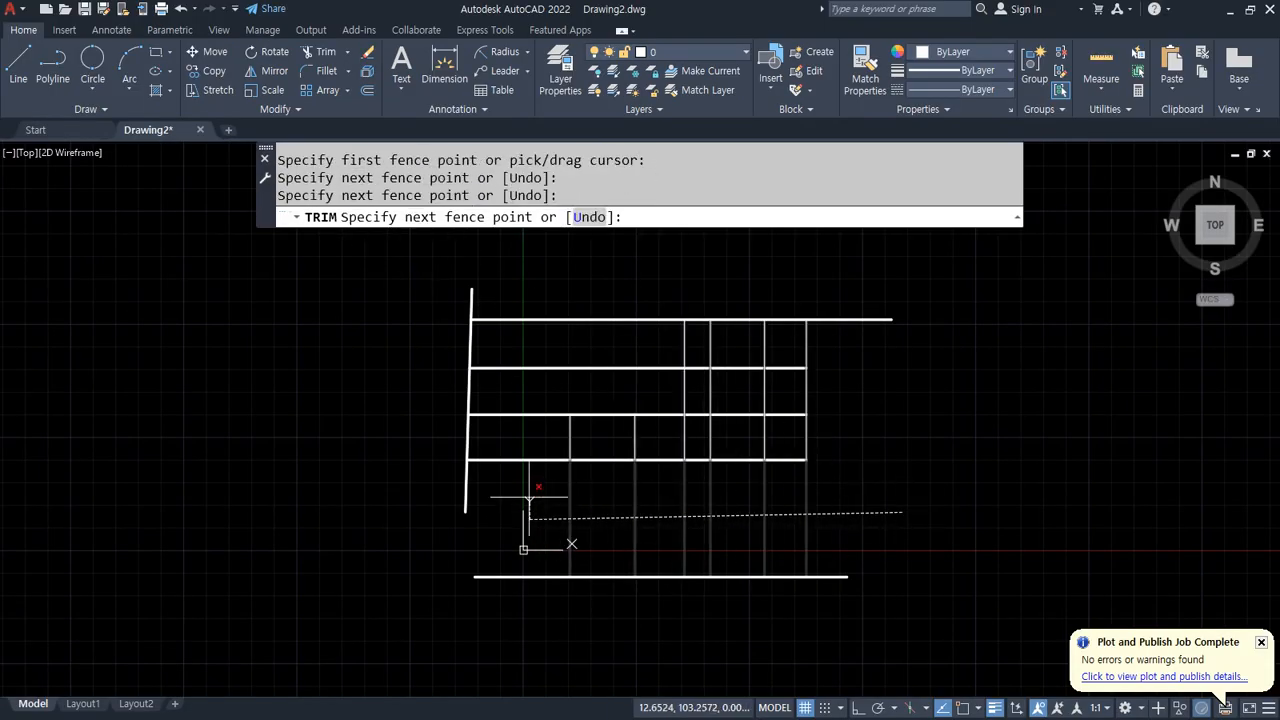
pyautogui.click(528, 273)
pyautogui.click(857, 274)
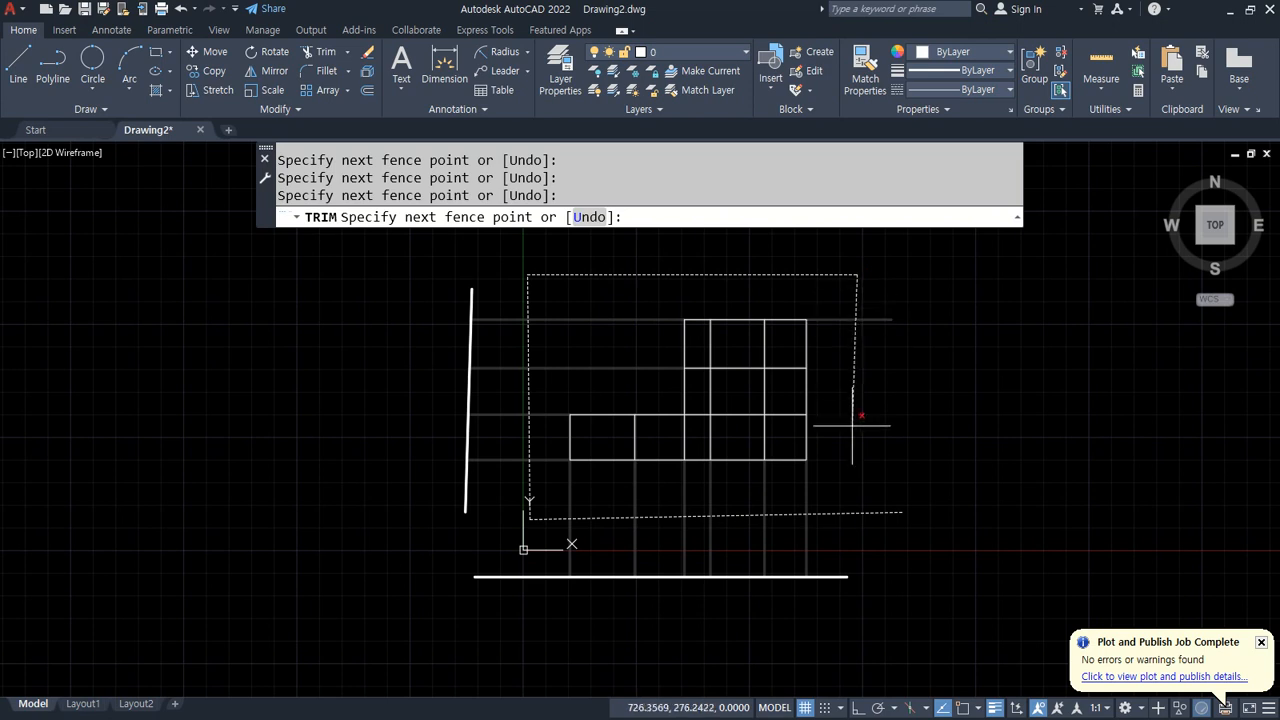
pyautogui.press('Return')
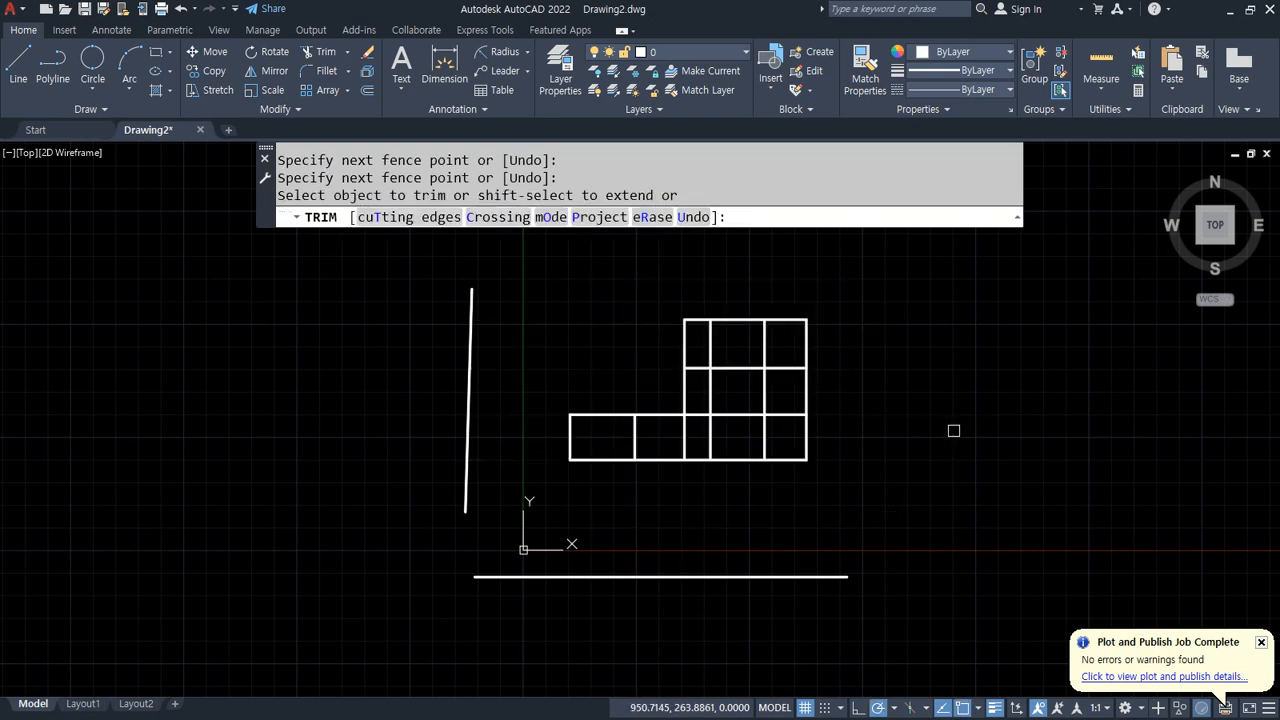
pyautogui.press('Escape')
pyautogui.hotkey('ctrl', 'z')
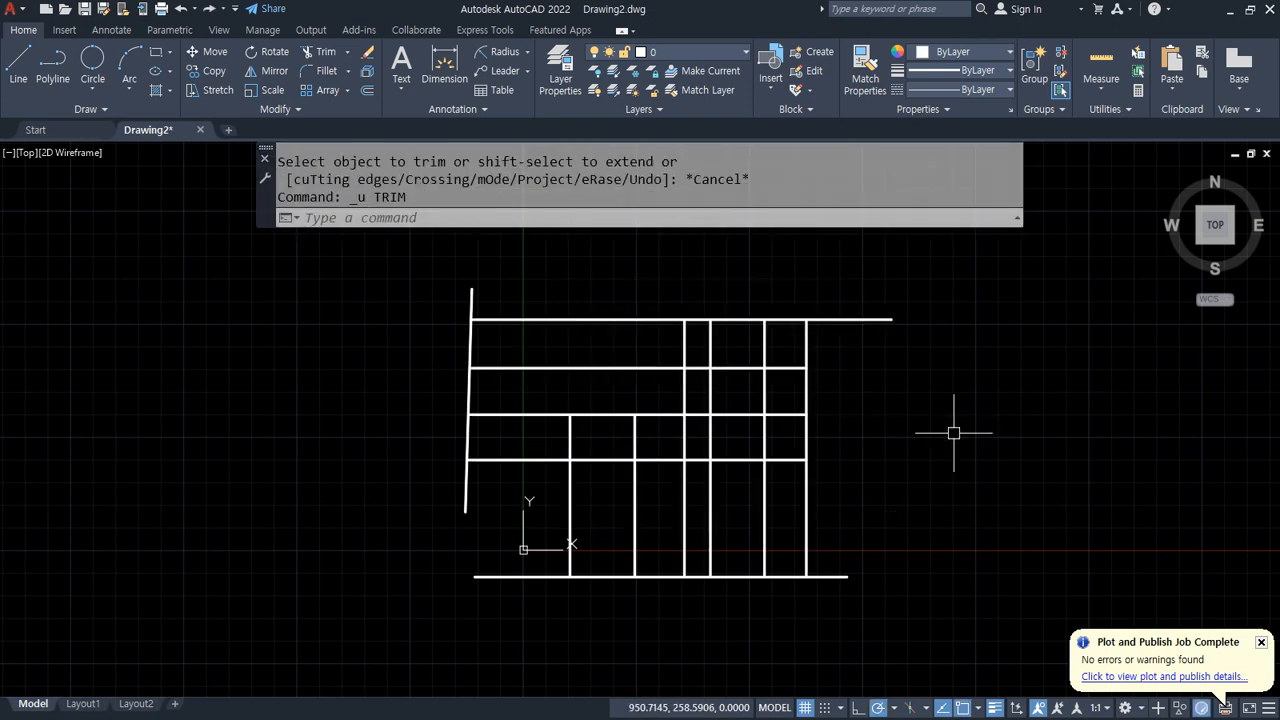
# Step: Trim the lower vertical line segments in Quick mode with a single fence stroke drawn across them
pyautogui.write('tr')
pyautogui.press('Return')
pyautogui.click(884, 505)
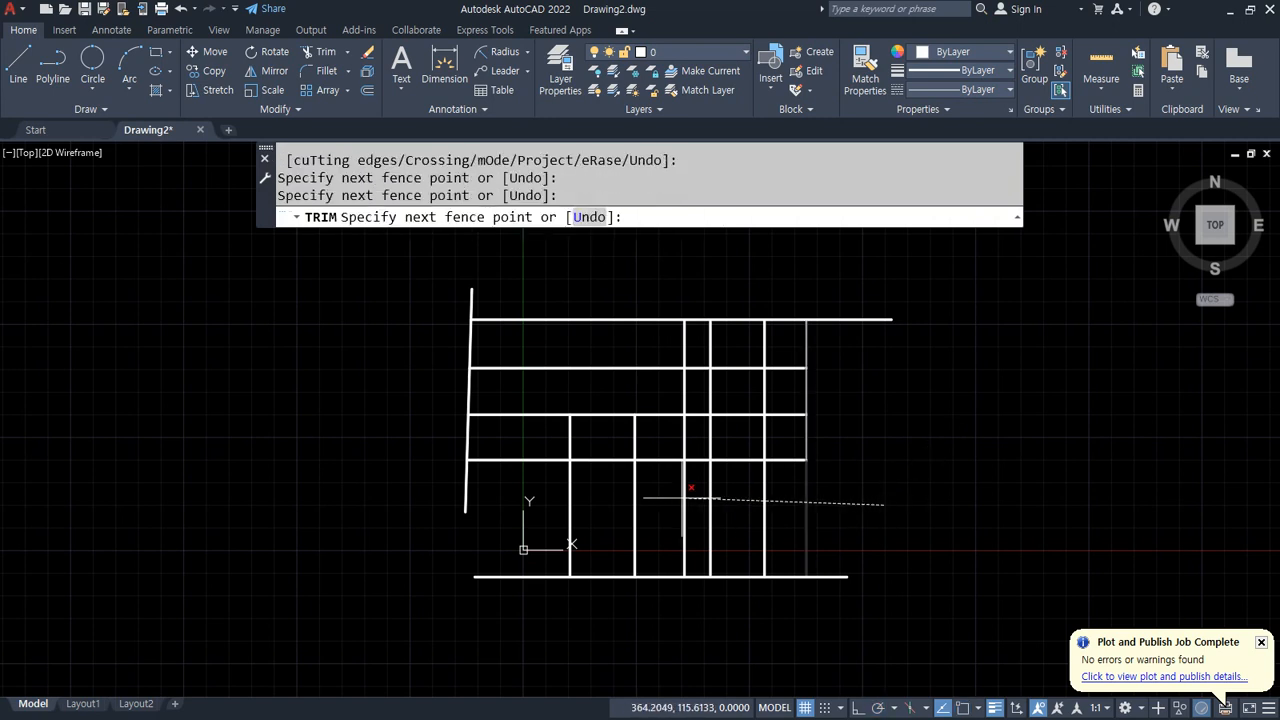
pyautogui.press('Return')
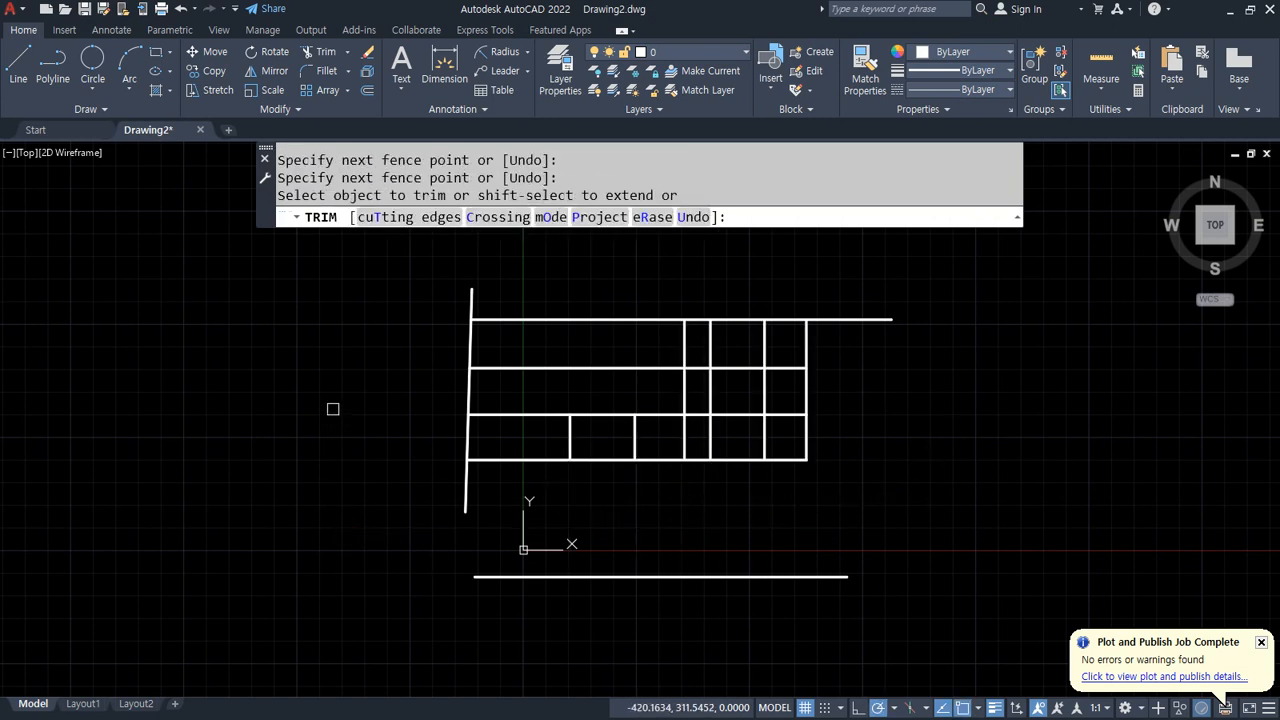
# Step: Trim the upper grid in Quick mode with a five-point fence, then undo the trim
pyautogui.write('f')
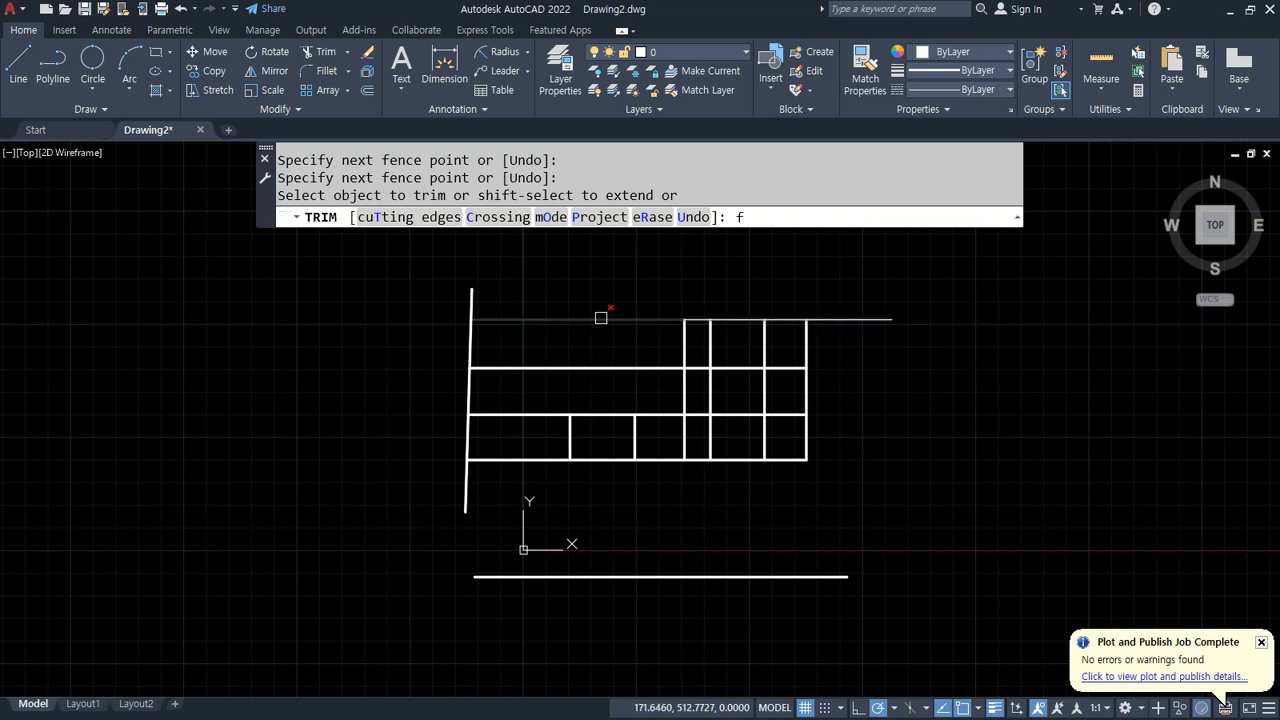
pyautogui.press('Return')
pyautogui.click(528, 468)
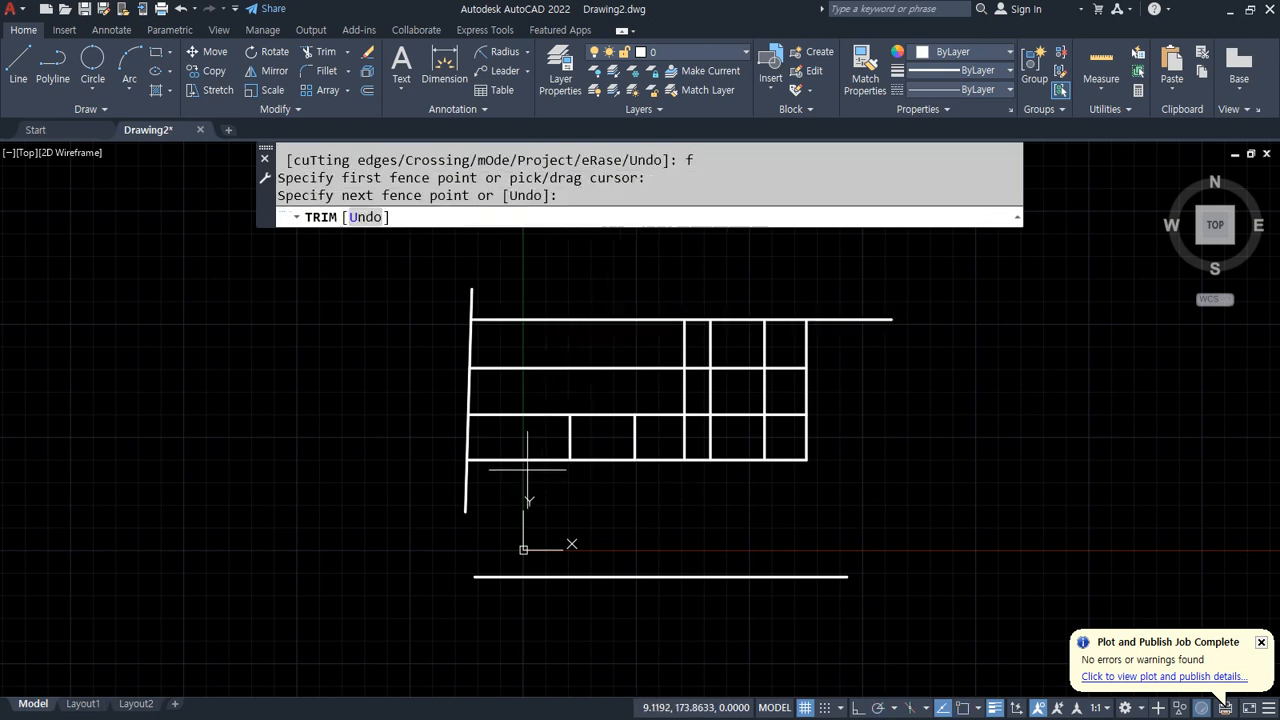
pyautogui.click(539, 294)
pyautogui.click(792, 293)
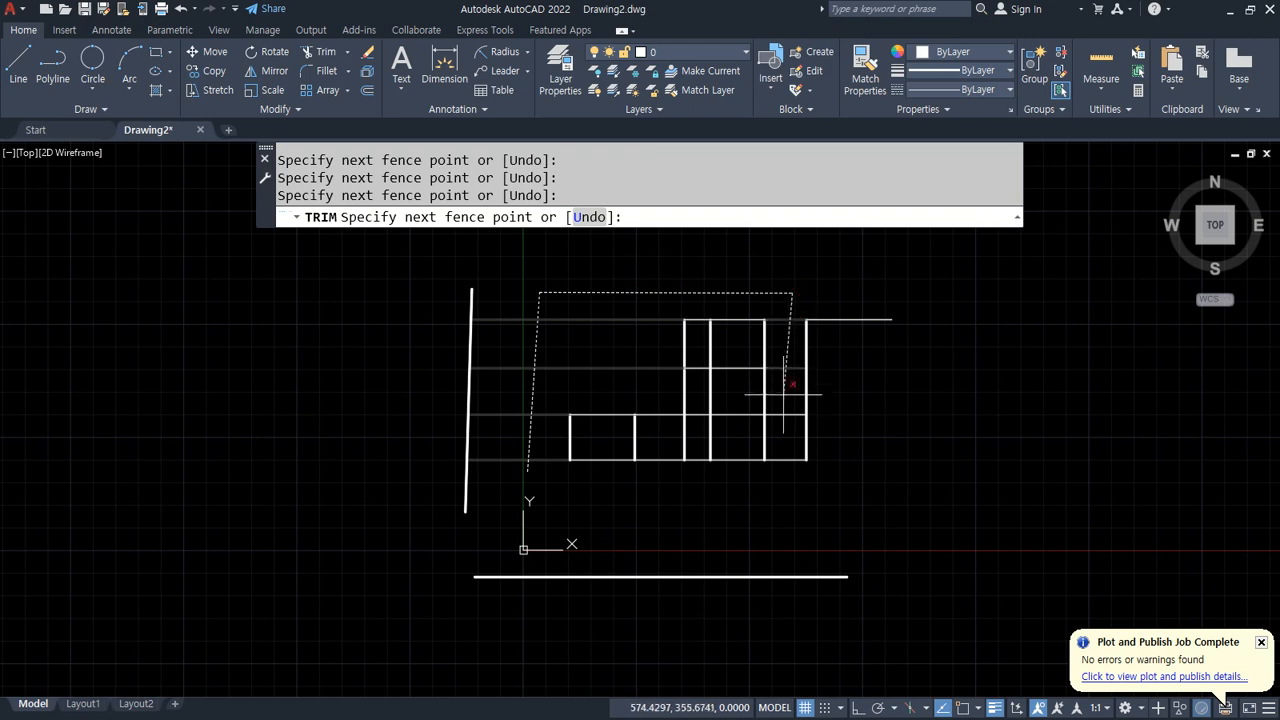
pyautogui.click(780, 437)
pyautogui.click(620, 439)
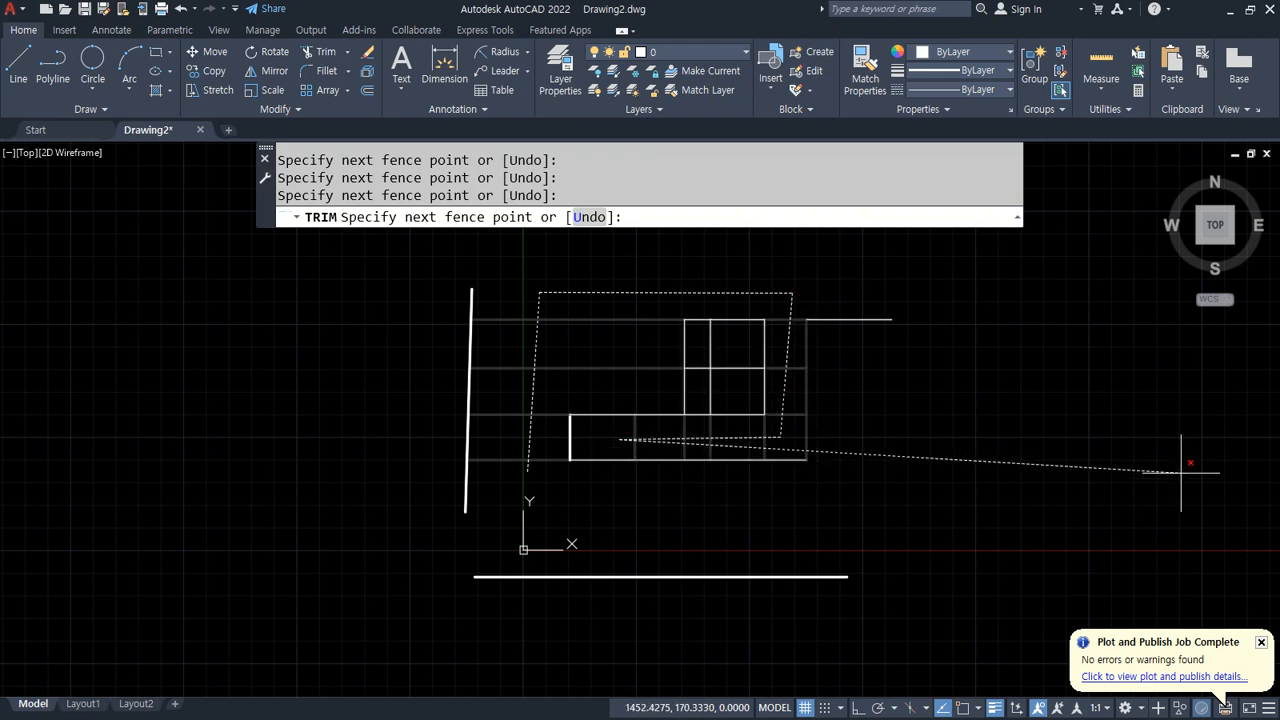
pyautogui.press('Return')
pyautogui.press('Return')
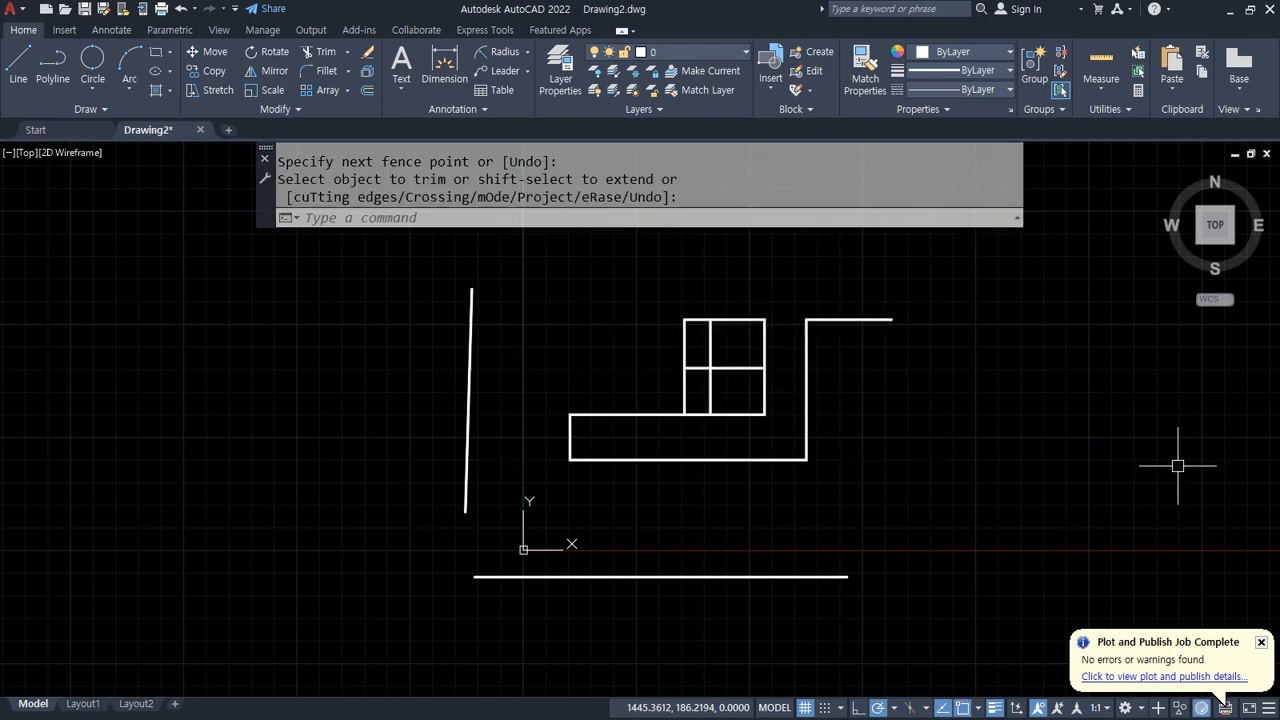
pyautogui.hotkey('ctrl', 'z')
pyautogui.hotkey('ctrl', 'z')
pyautogui.hotkey('ctrl', 'z')
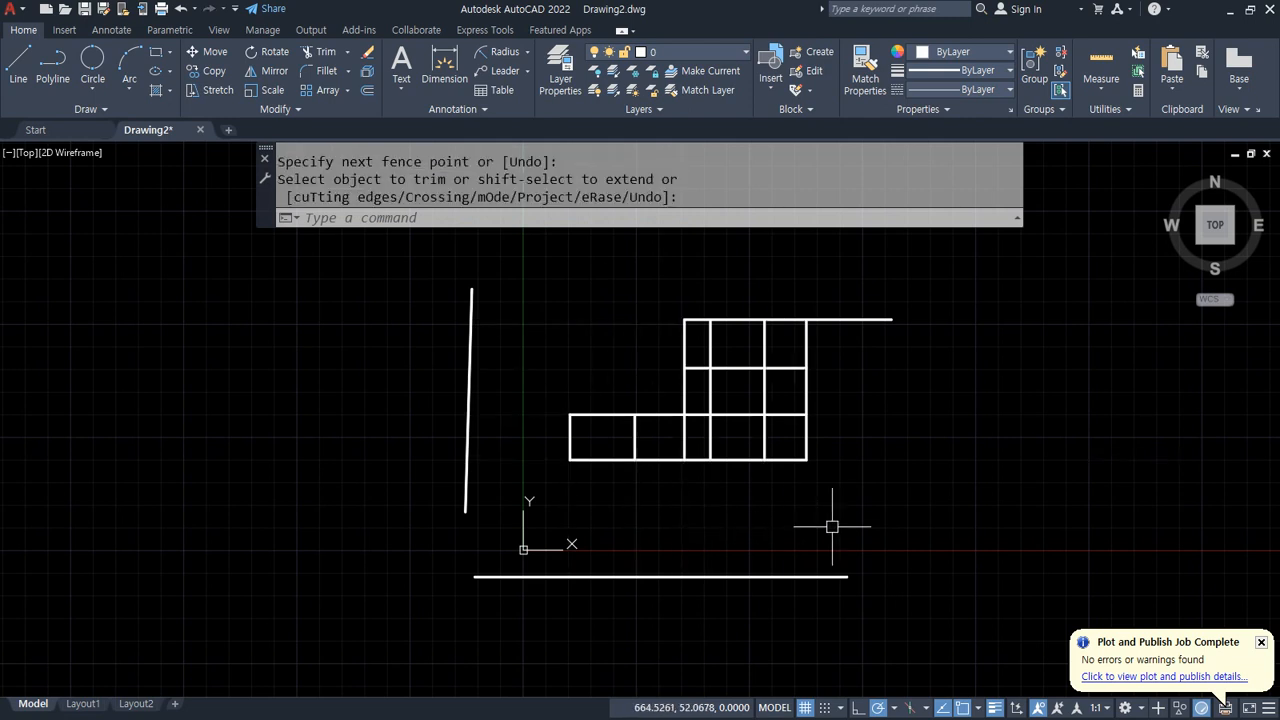
# Step: Extend the grid lines in Quick mode with a seven-point fence, reaching the bottom line and the left line
pyautogui.write('ex')
pyautogui.press('Return')
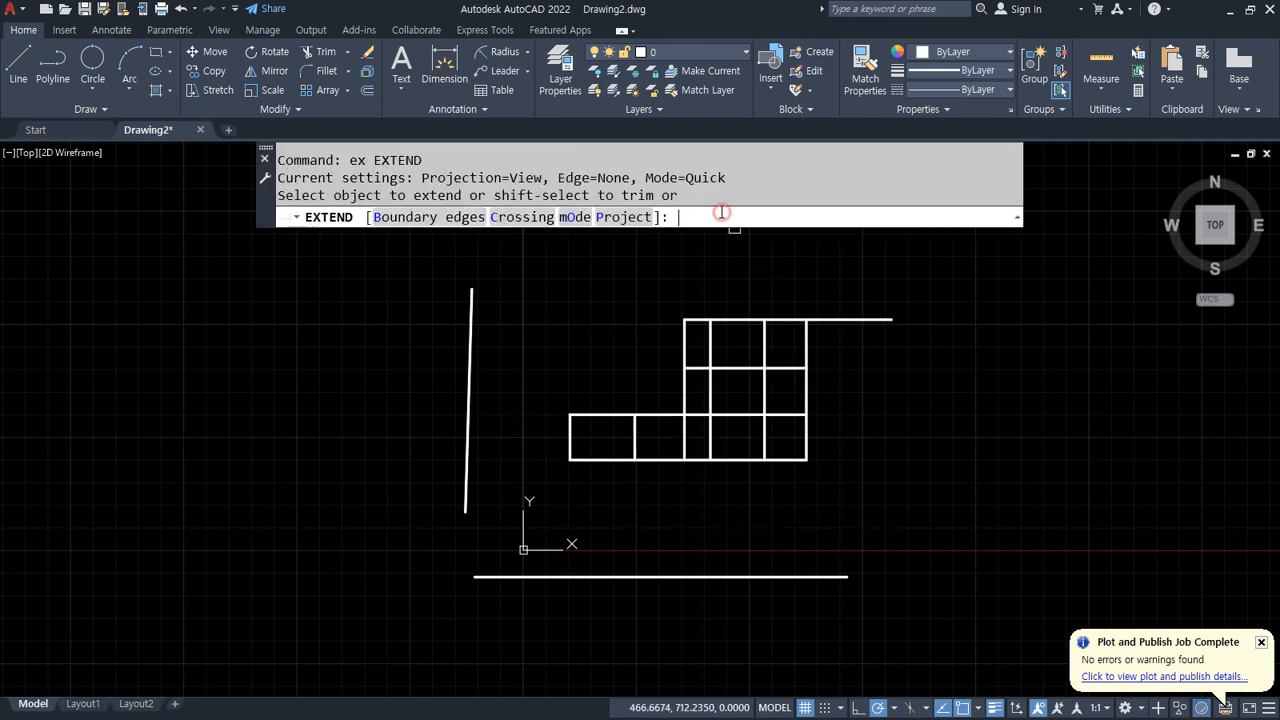
pyautogui.write('f')
pyautogui.press('Return')
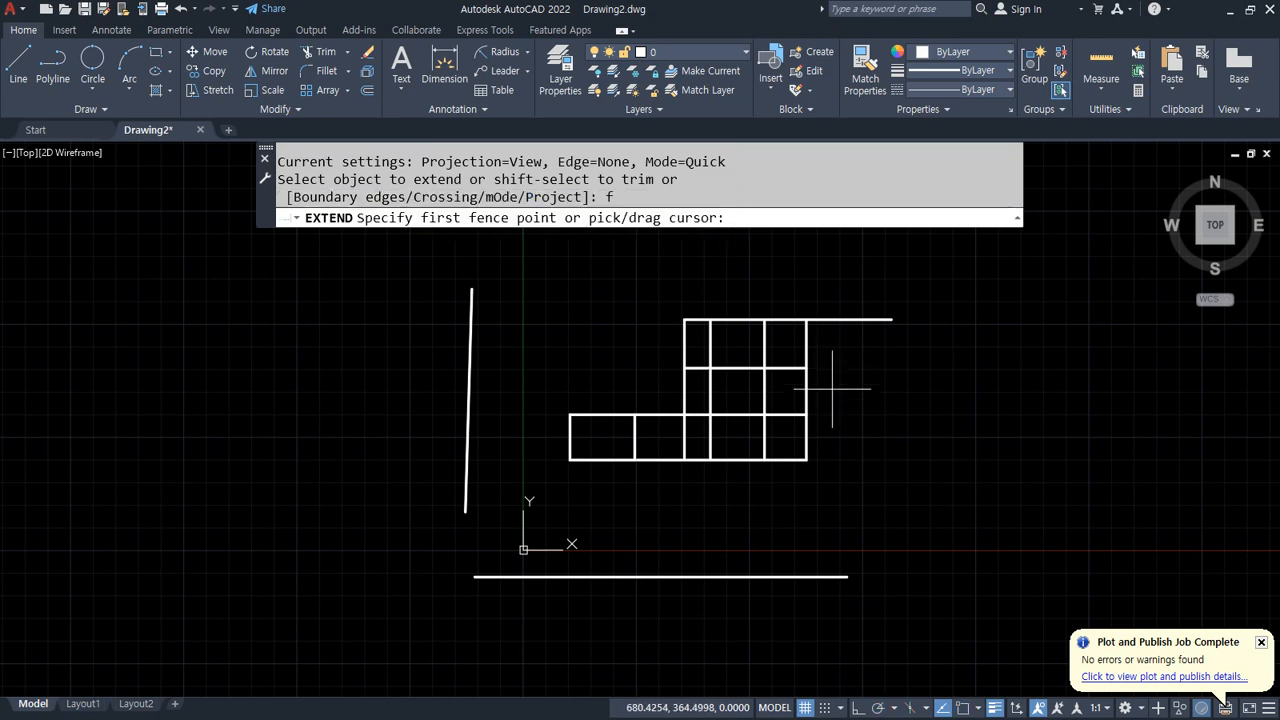
pyautogui.click(862, 438)
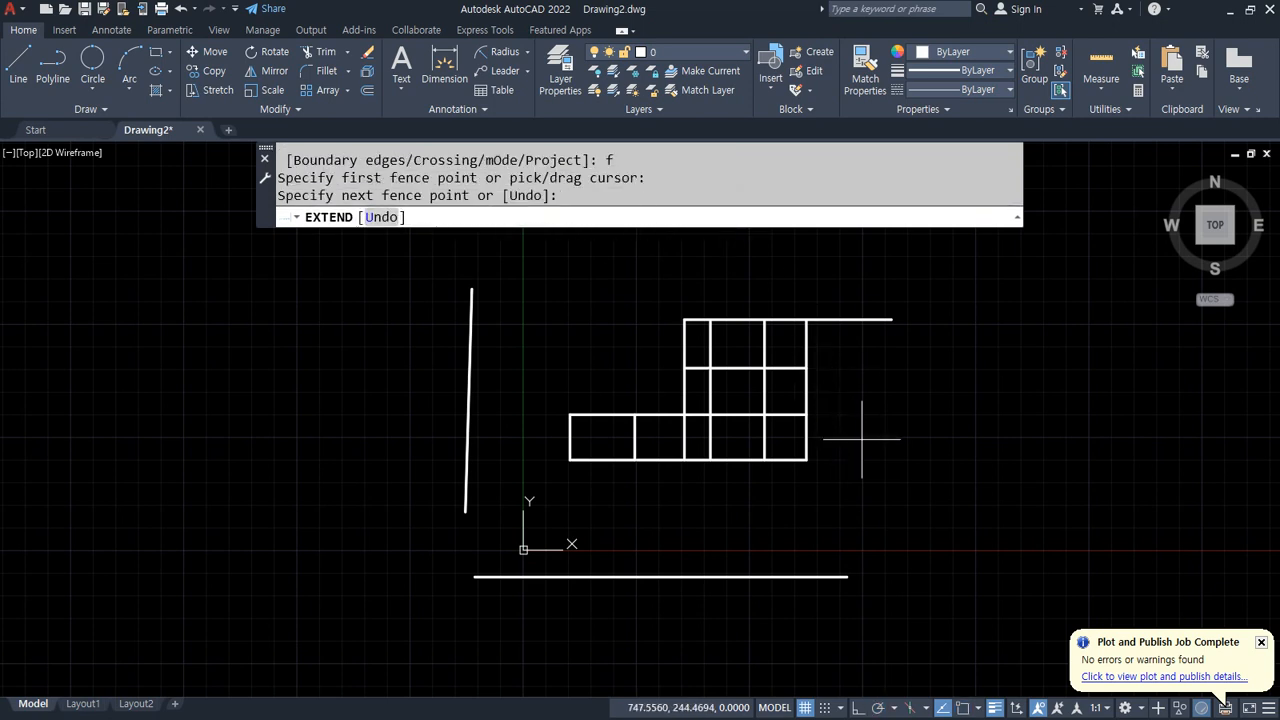
pyautogui.click(521, 438)
pyautogui.click(527, 500)
pyautogui.click(597, 491)
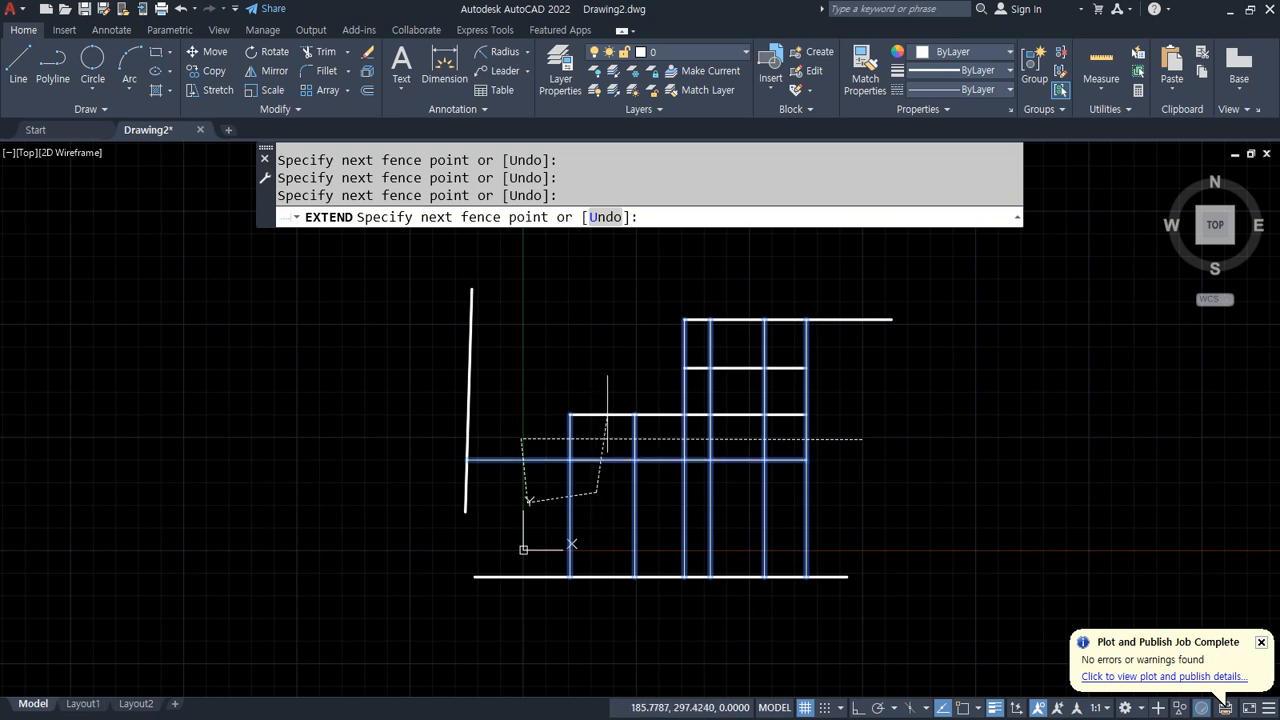
pyautogui.click(609, 388)
pyautogui.click(735, 392)
pyautogui.click(745, 272)
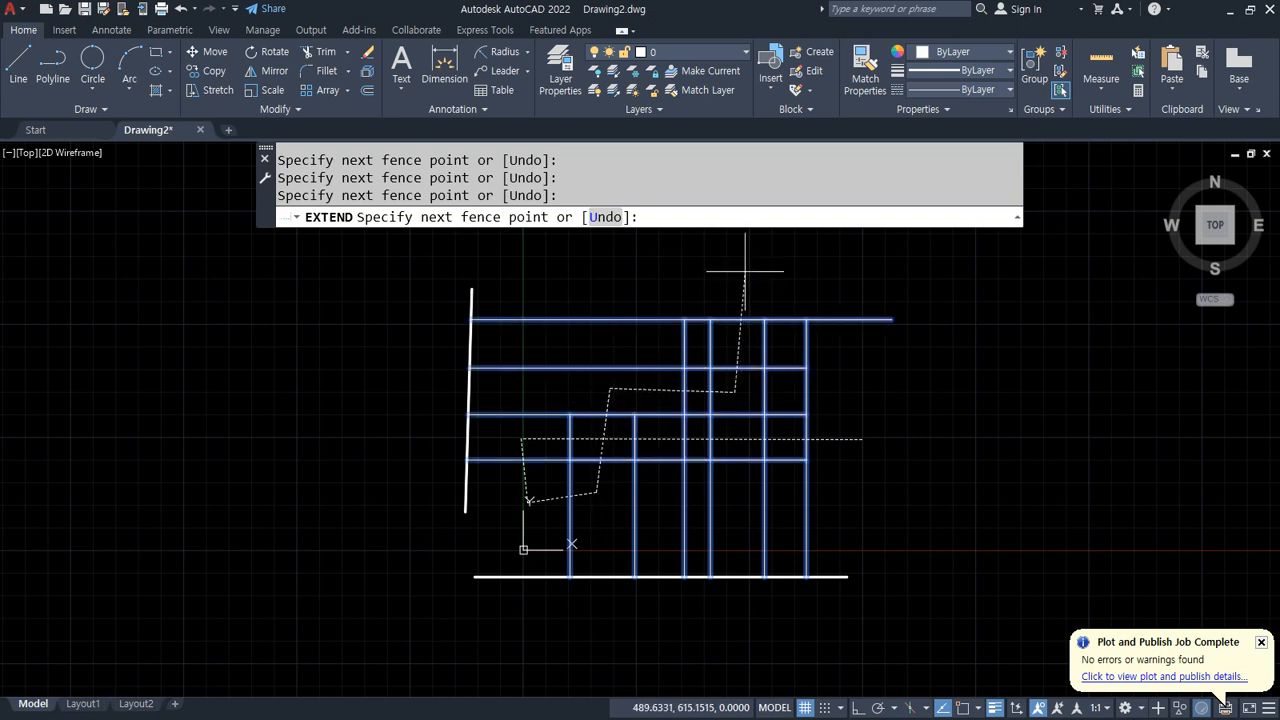
pyautogui.press('Return')
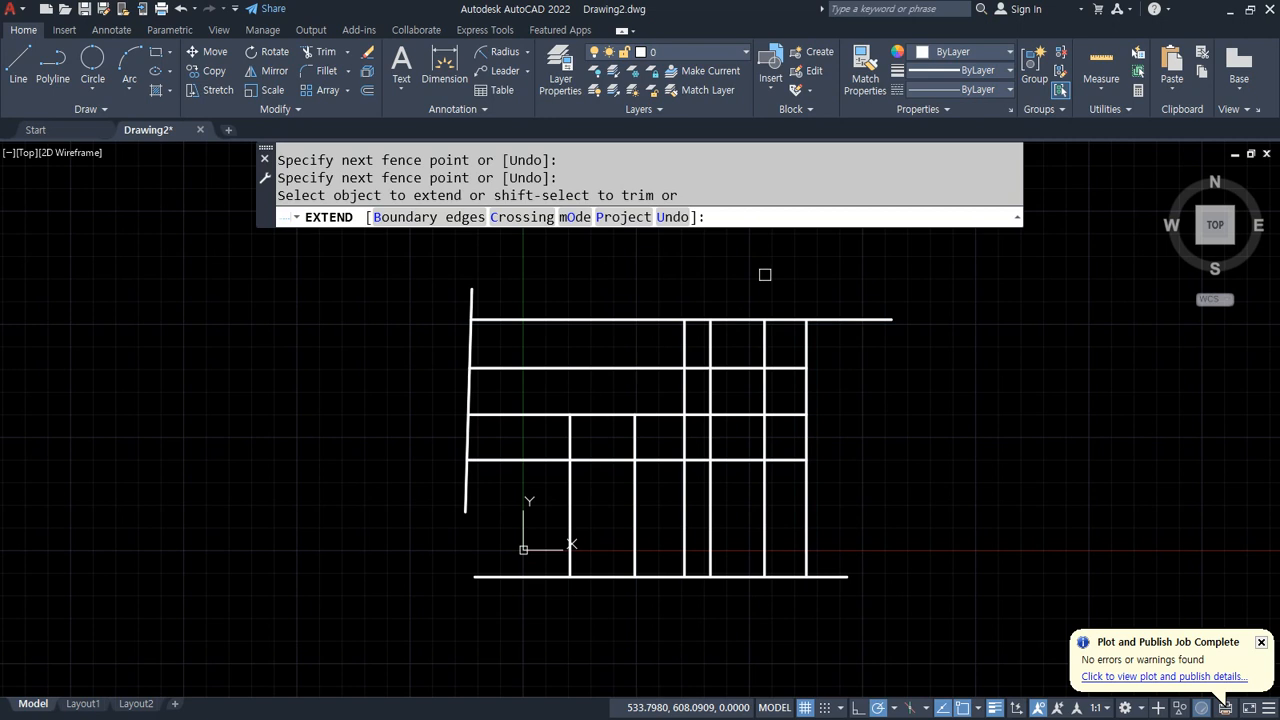
pyautogui.press('Escape')
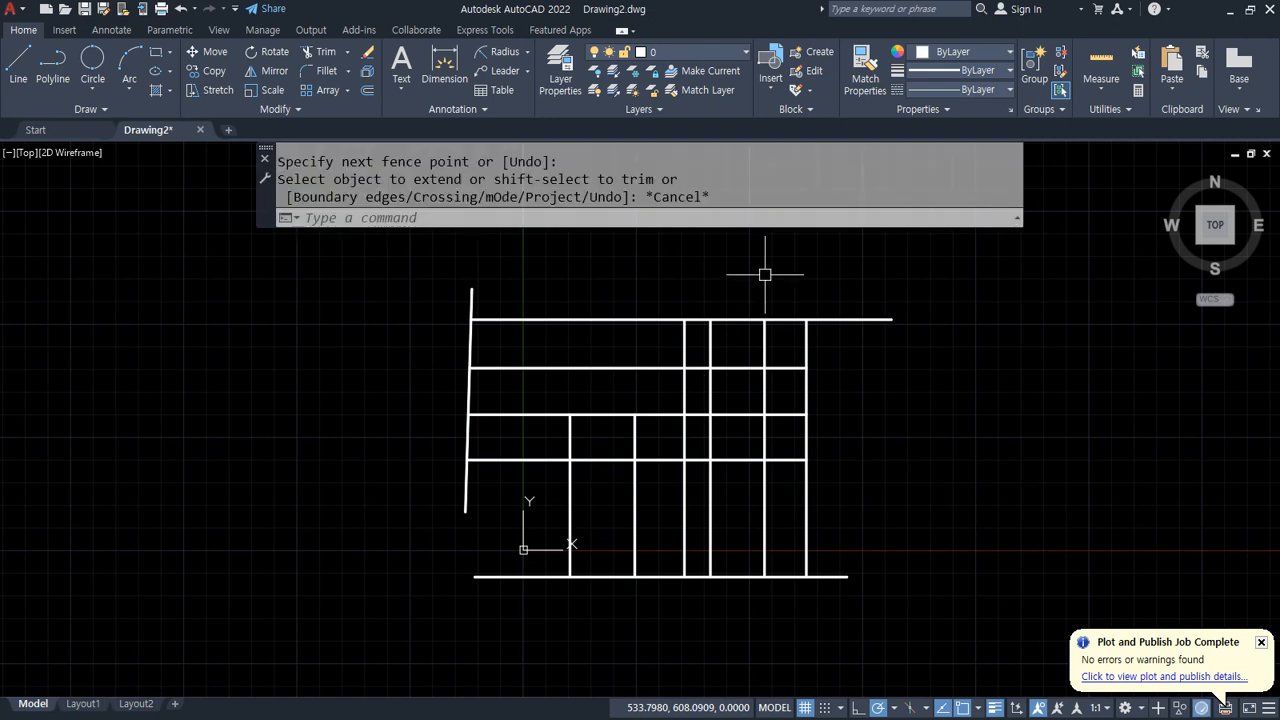
# Step: Switch to the browser and study the Offset, Trim and Extend exercise drawings
pyautogui.hotkey('alt', 'Tab')
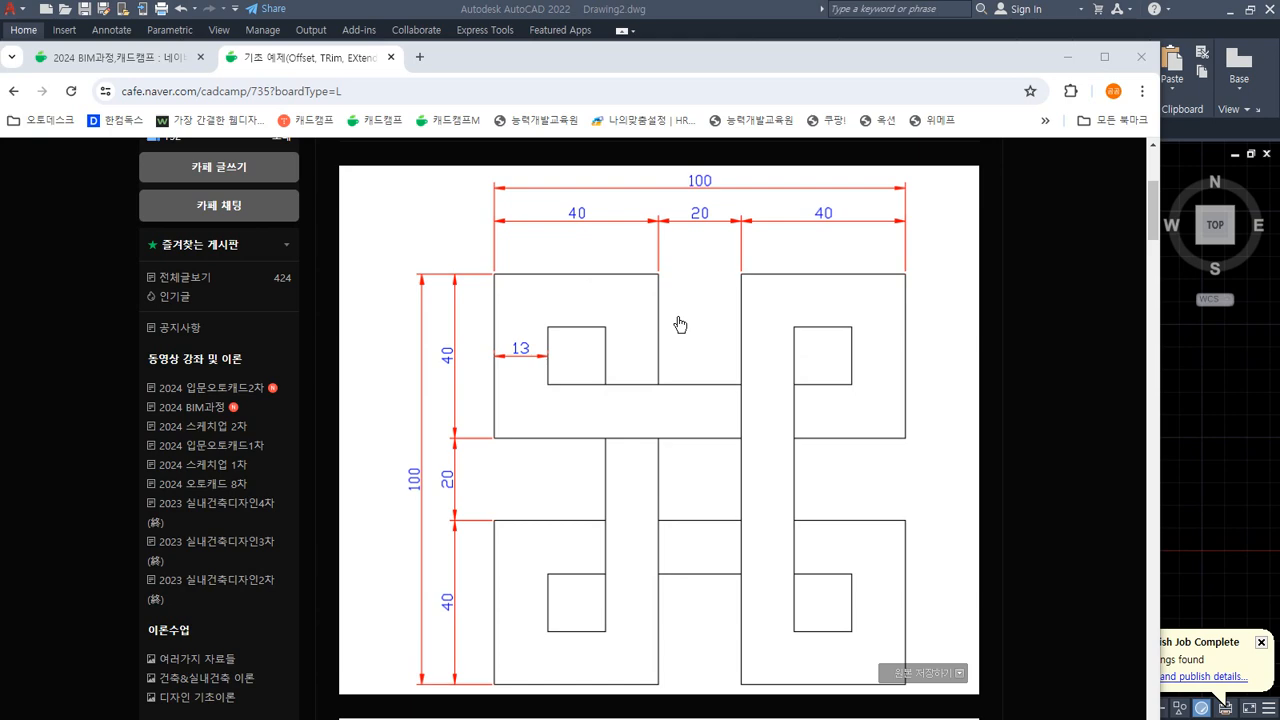
pyautogui.scroll(3, 678, 323)
pyautogui.scroll(-8, 686, 350)
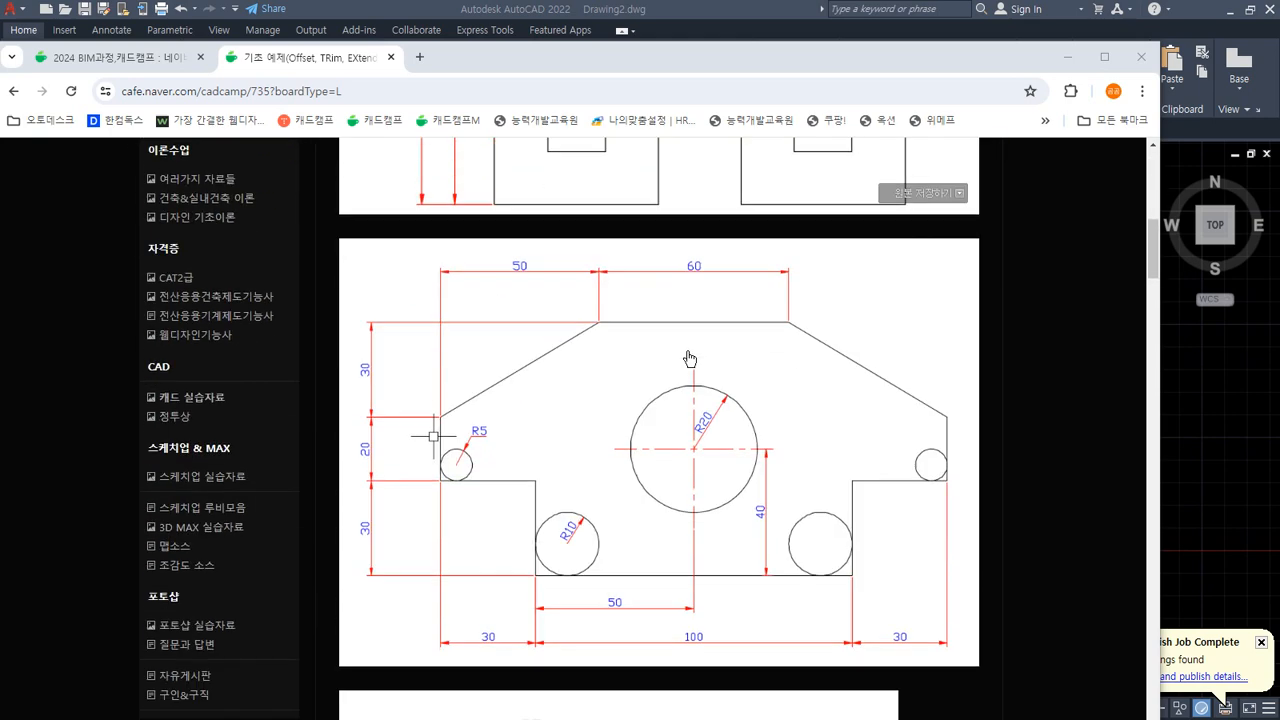
pyautogui.scroll(4, 690, 358)
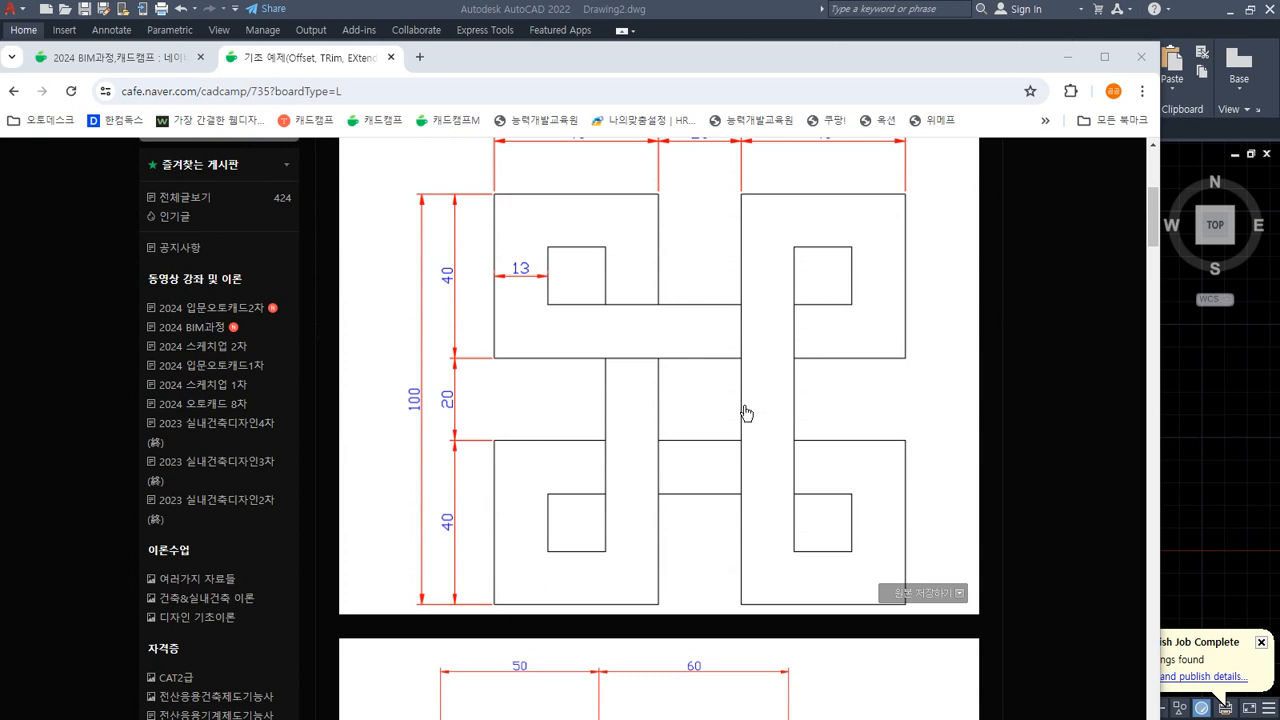
pyautogui.moveTo(679, 61); pyautogui.dragTo(0, 80)
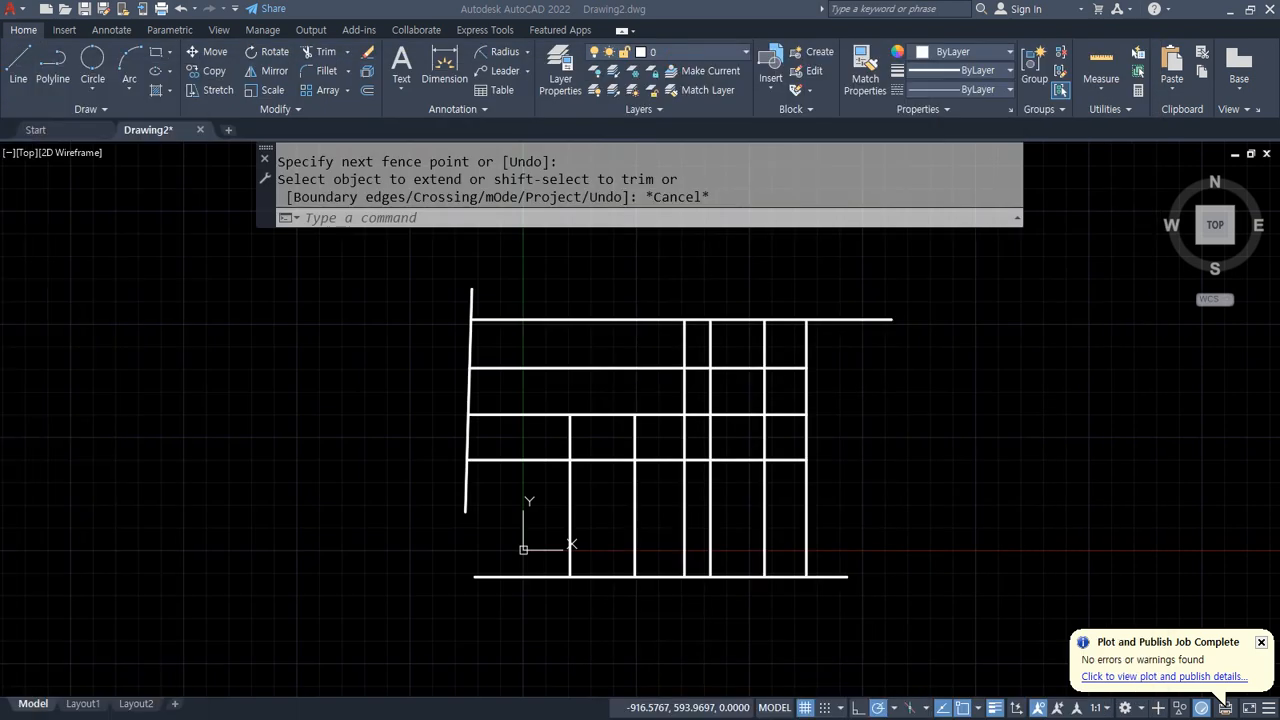
# Step: Erase all the grid lines with a window selection
pyautogui.click(918, 594)
pyautogui.click(904, 621)
pyautogui.click(309, 271)
pyautogui.write('e')
pyautogui.press('Return')
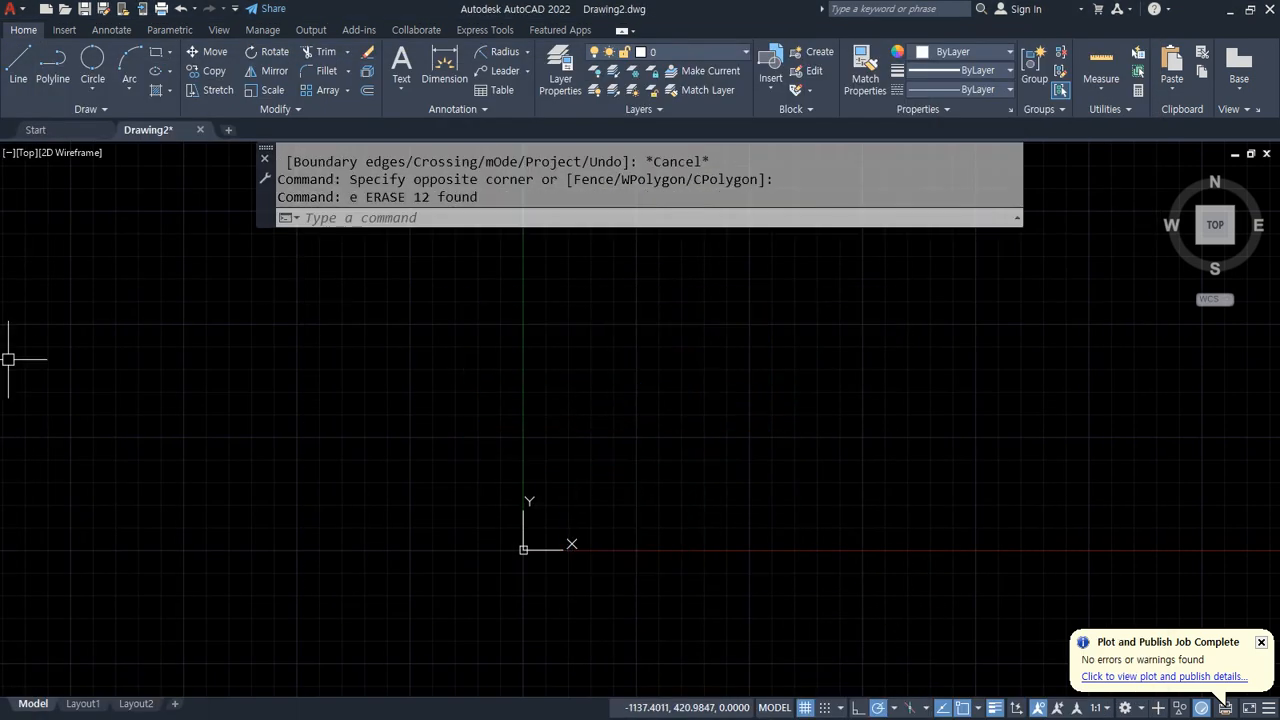
# Step: Examine the exercise drawing's overall width and height dimensions in the browser
pyautogui.moveTo(0, 88); pyautogui.dragTo(637, 94)
pyautogui.scroll(1, 691, 460)
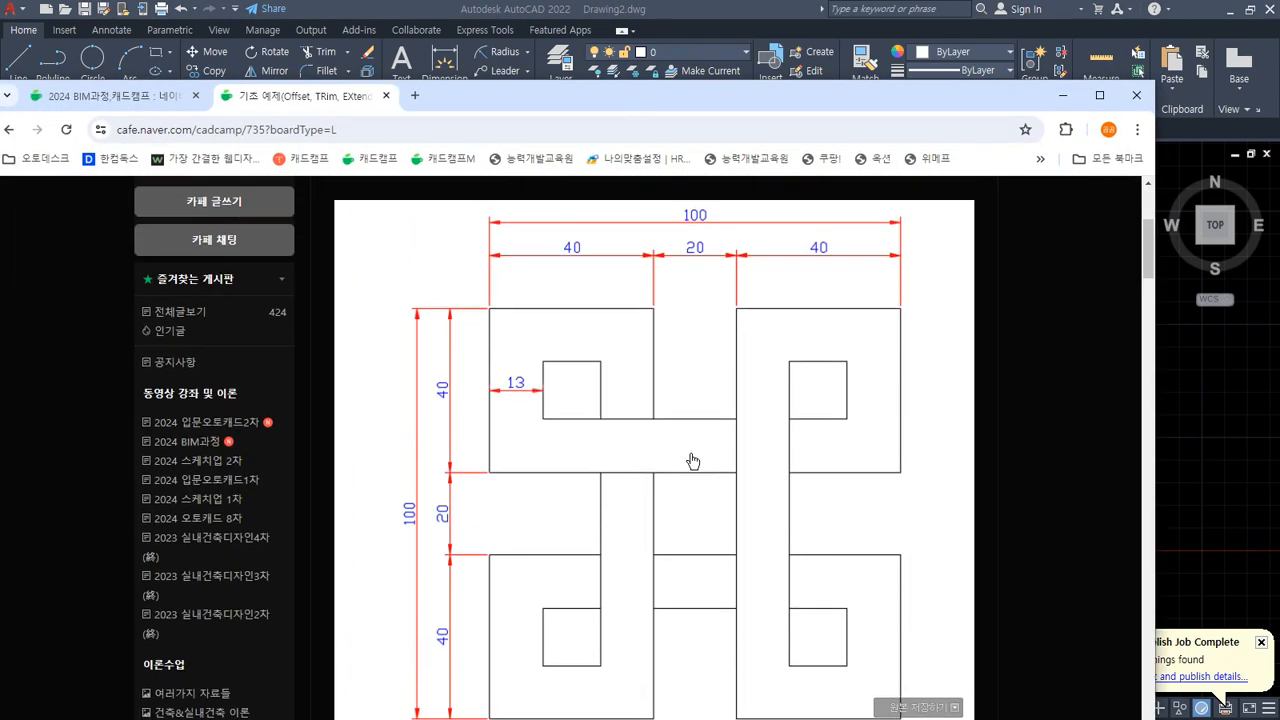
pyautogui.doubleClick(650, 100)
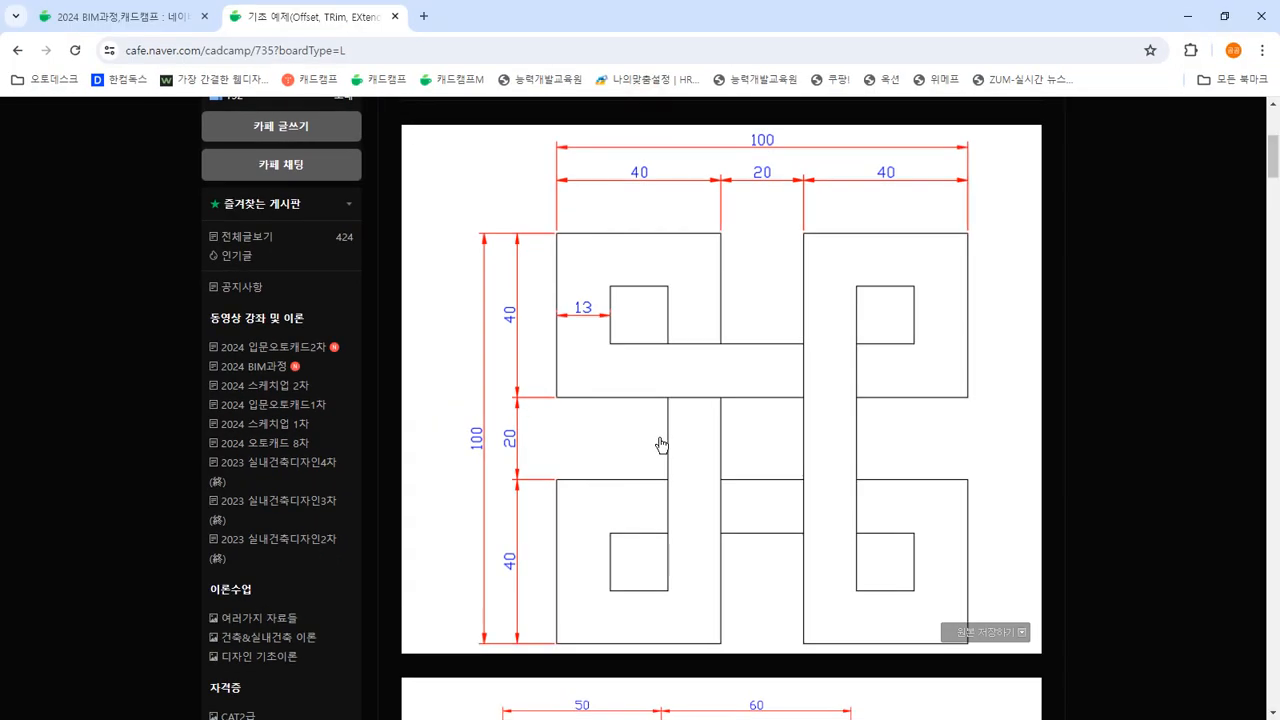
pyautogui.moveTo(770, 166)
pyautogui.mouseDown()
pyautogui.moveTo(762, 114)
pyautogui.moveTo(792, 158)
pyautogui.mouseUp()
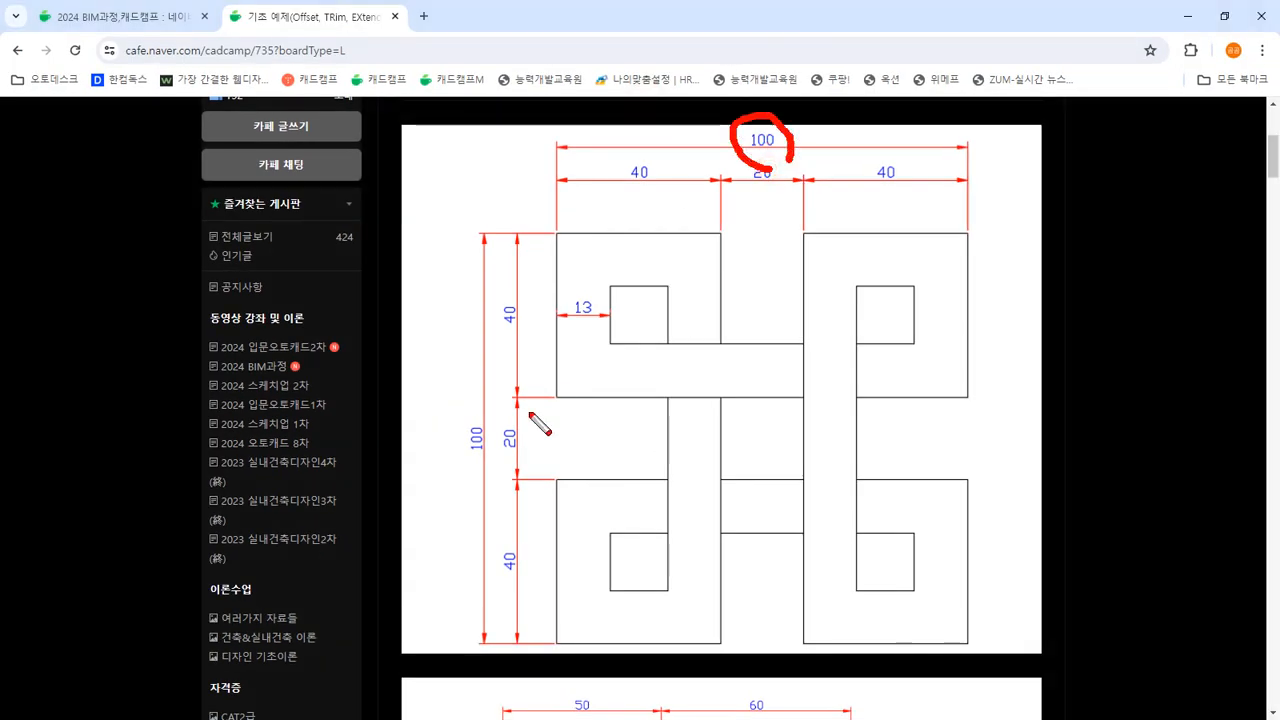
pyautogui.moveTo(483, 480)
pyautogui.mouseDown()
pyautogui.moveTo(455, 498)
pyautogui.moveTo(492, 430)
pyautogui.moveTo(474, 454)
pyautogui.mouseUp()
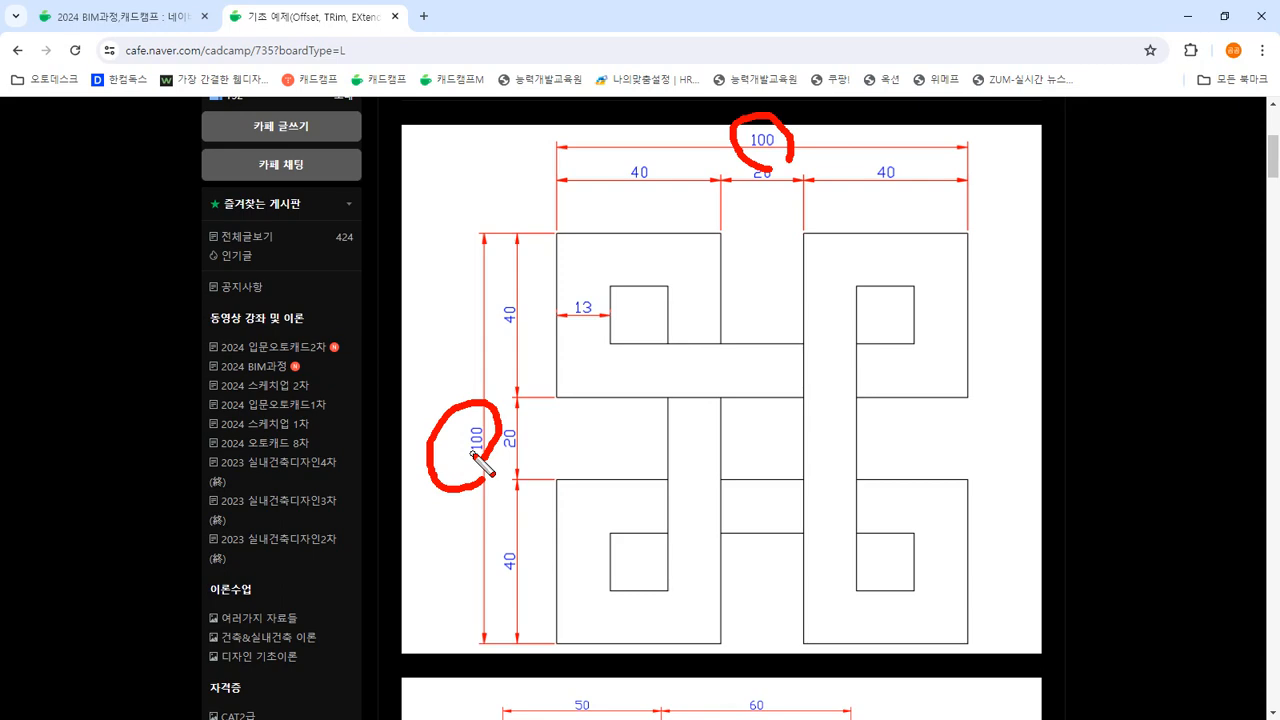
pyautogui.press('Escape')
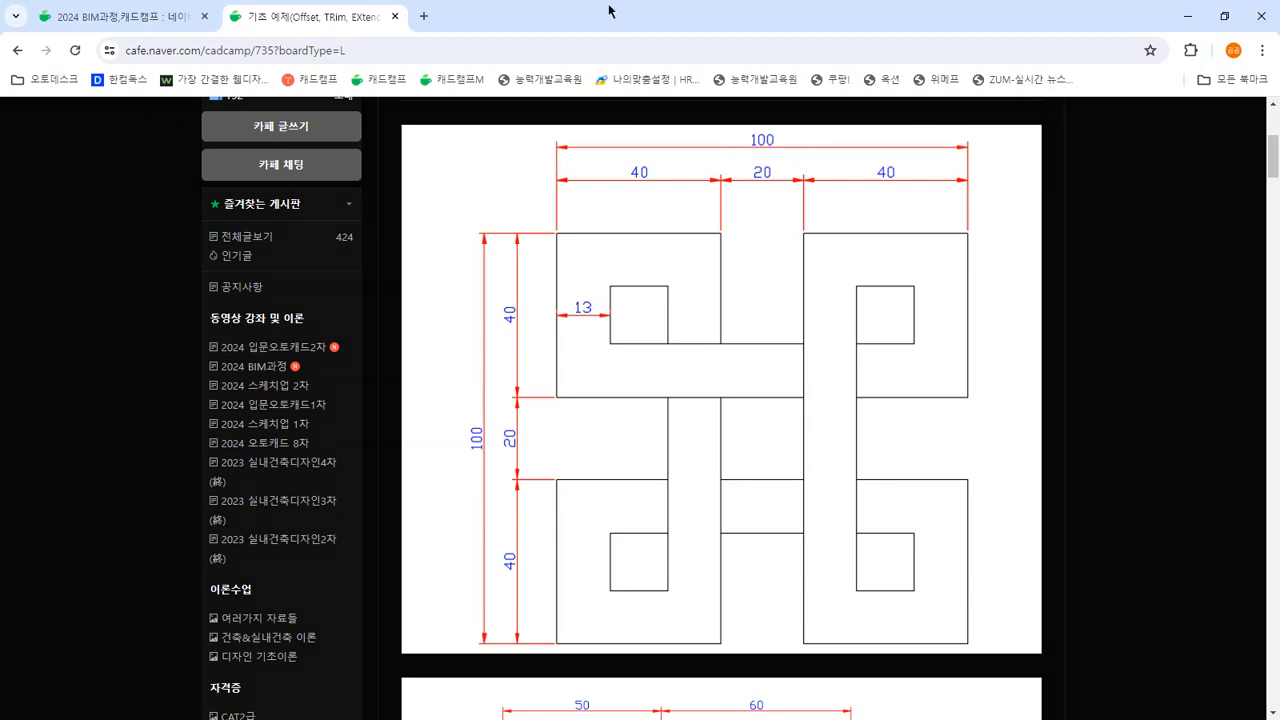
pyautogui.moveTo(606, 16); pyautogui.dragTo(0, 140)
pyautogui.write('l')
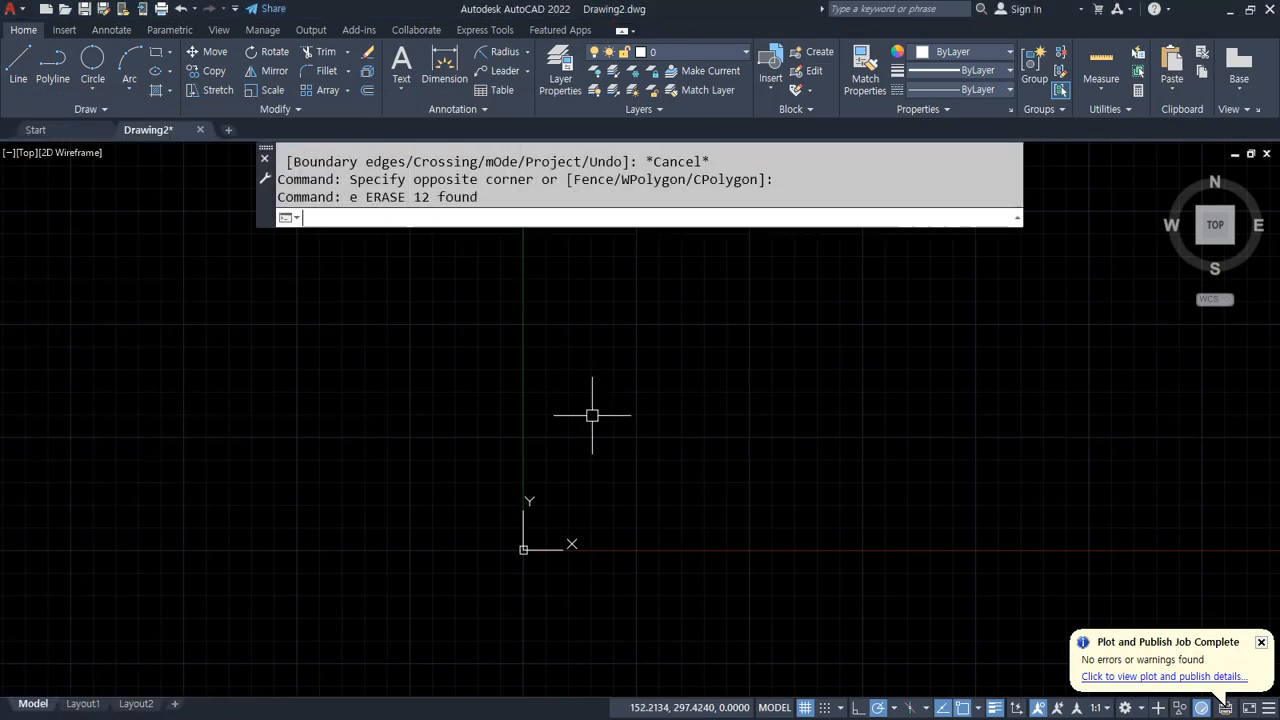
pyautogui.press('Return')
pyautogui.click(611, 468)
pyautogui.write('@100<0')
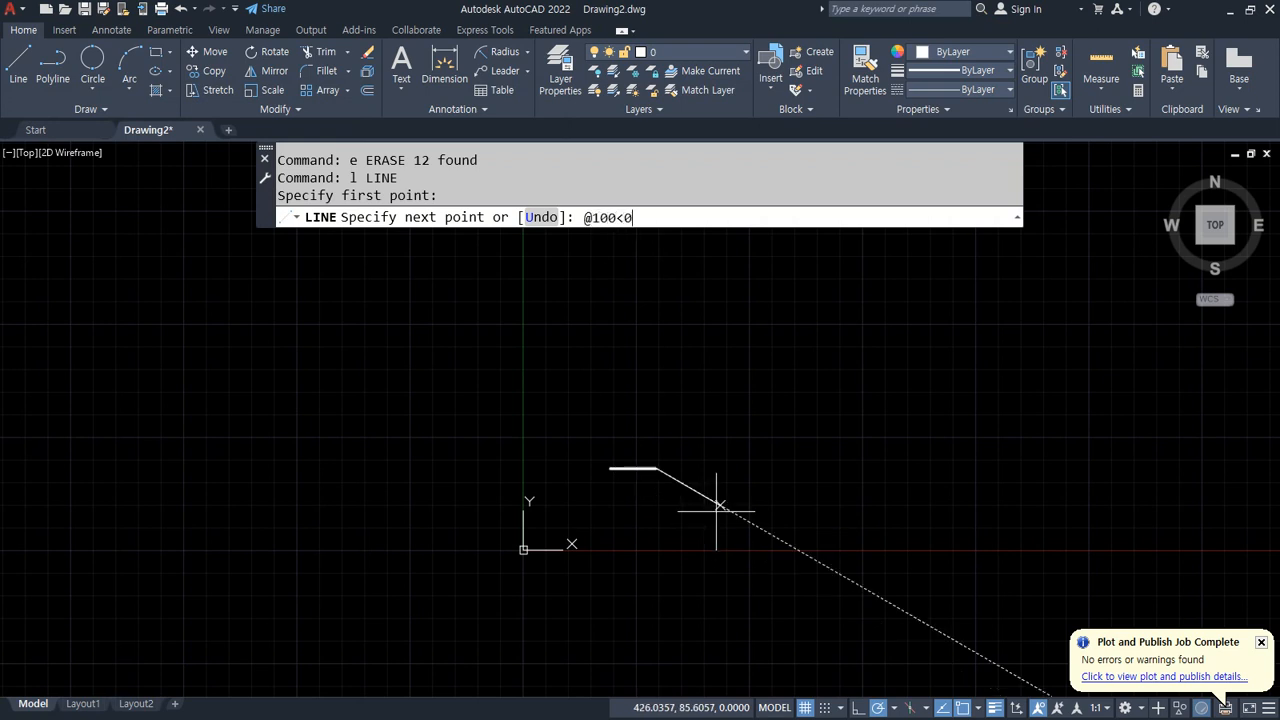
pyautogui.press('Return')
pyautogui.write('@10')
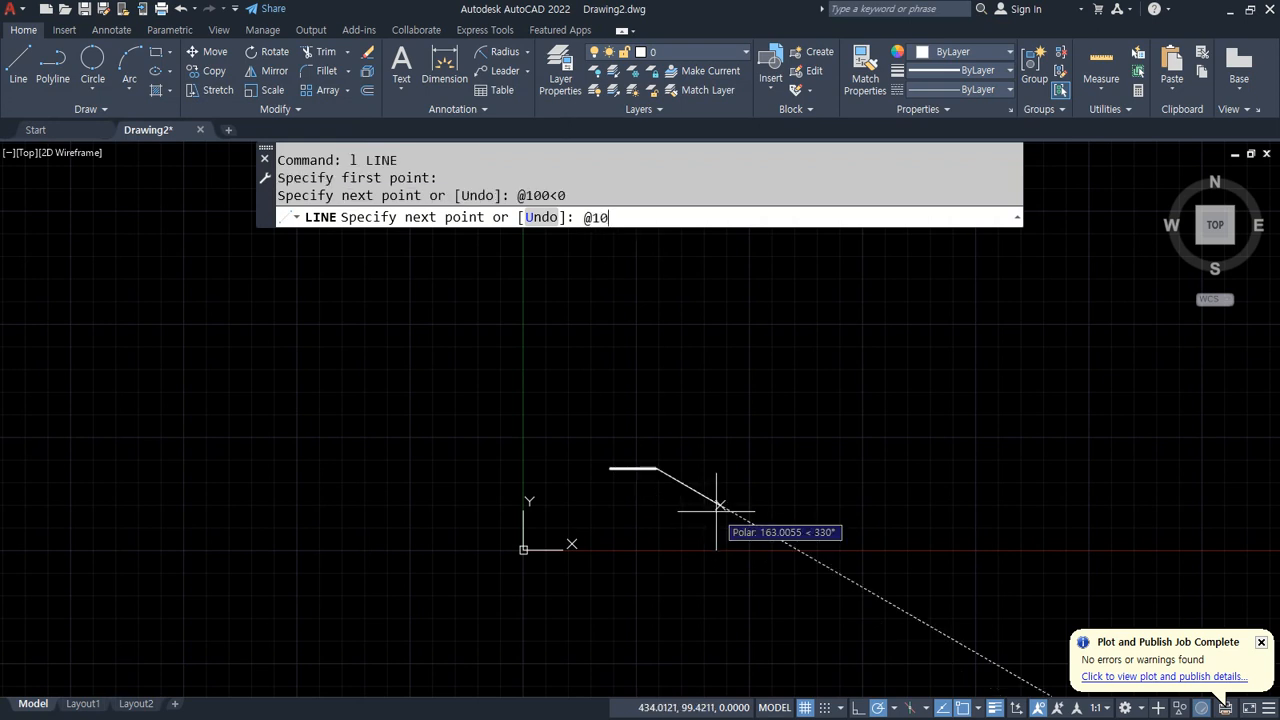
pyautogui.write('0<90')
pyautogui.press('Return')
pyautogui.write('@')
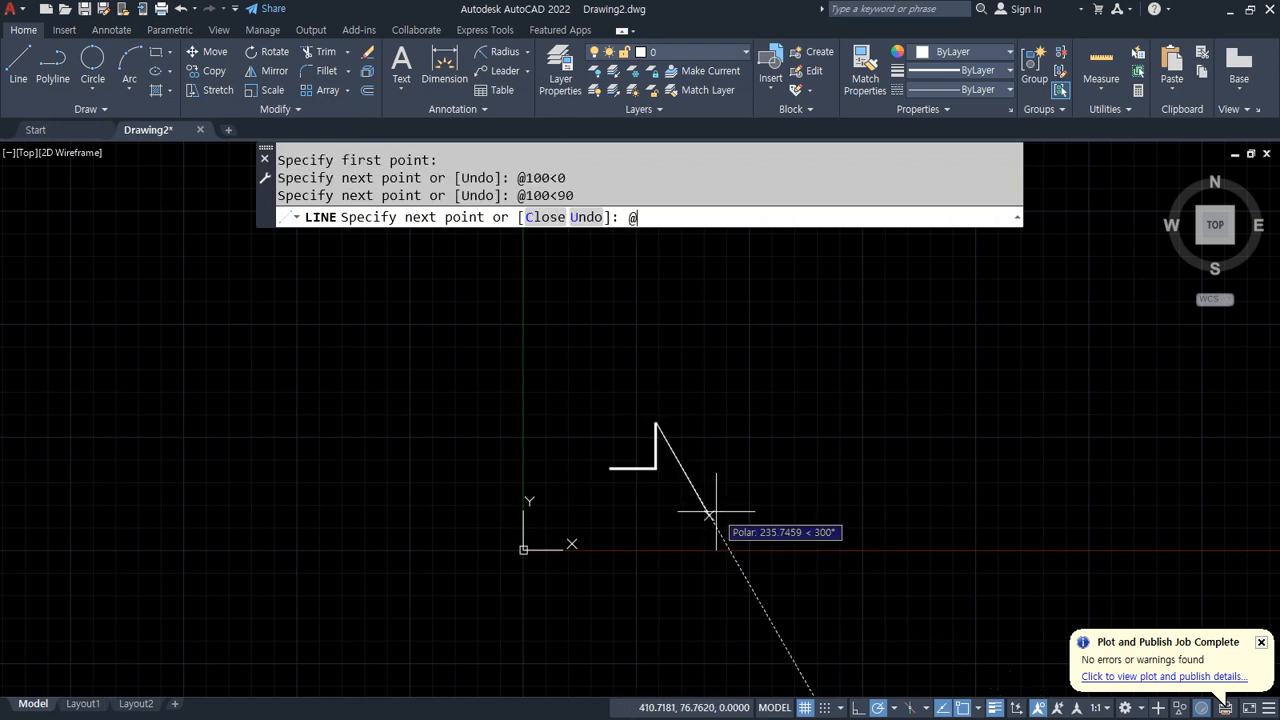
pyautogui.write('100<180')
pyautogui.press('Return')
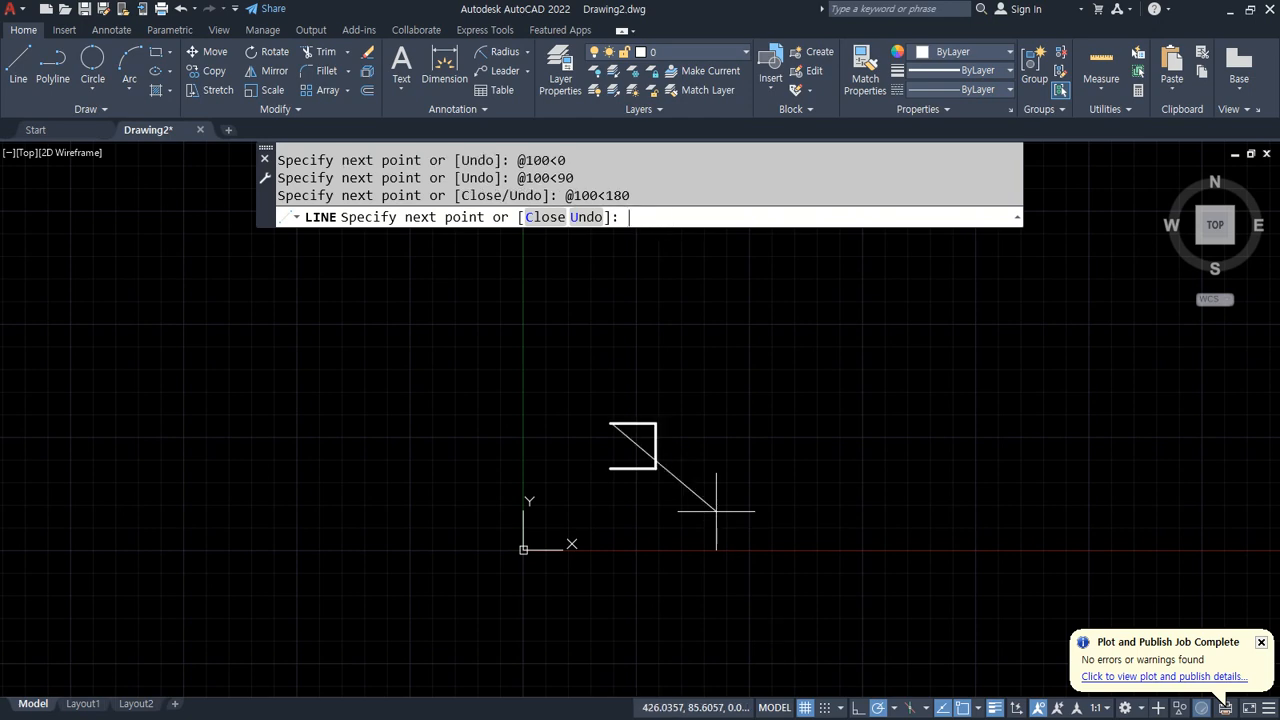
pyautogui.write('c')
pyautogui.press('Return')
pyautogui.scroll(5, 754, 516)
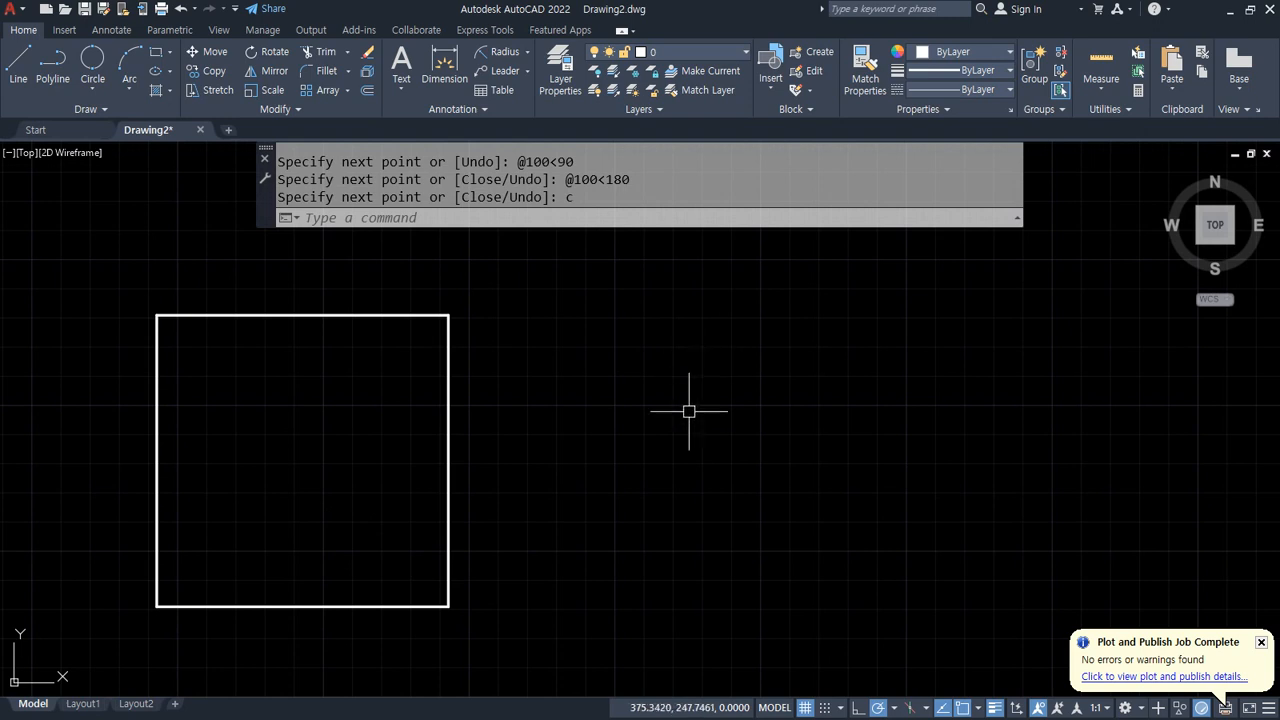
# Step: Draw a second closed 100 by 100 square with Line, entering 100 for each side and closing it
pyautogui.write('l')
pyautogui.press('Return')
pyautogui.click(654, 586)
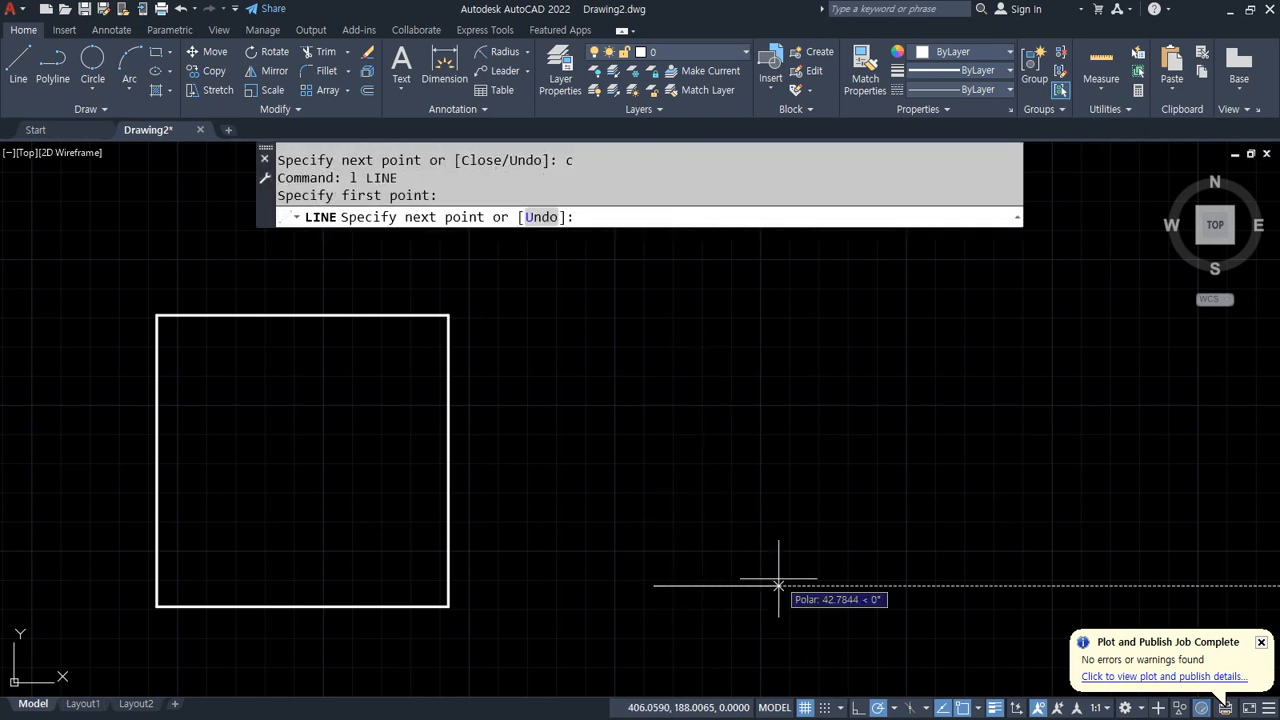
pyautogui.write('100')
pyautogui.press('Return')
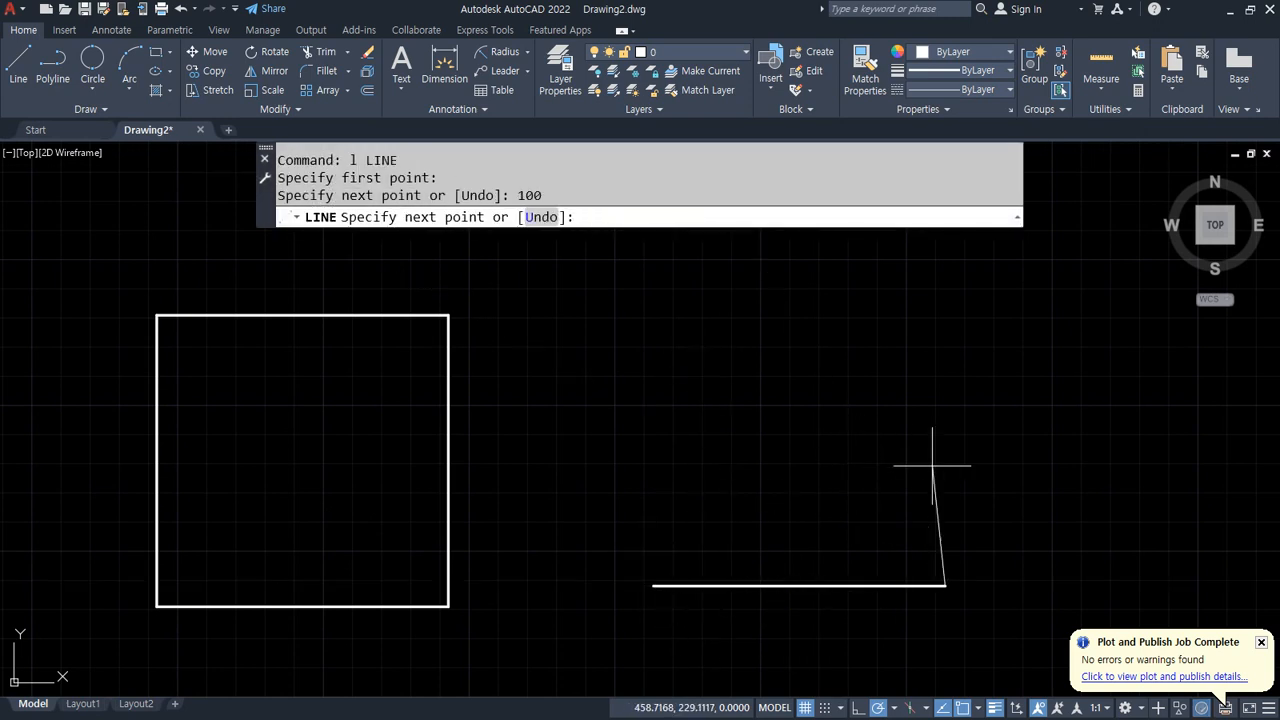
pyautogui.write('100')
pyautogui.press('Return')
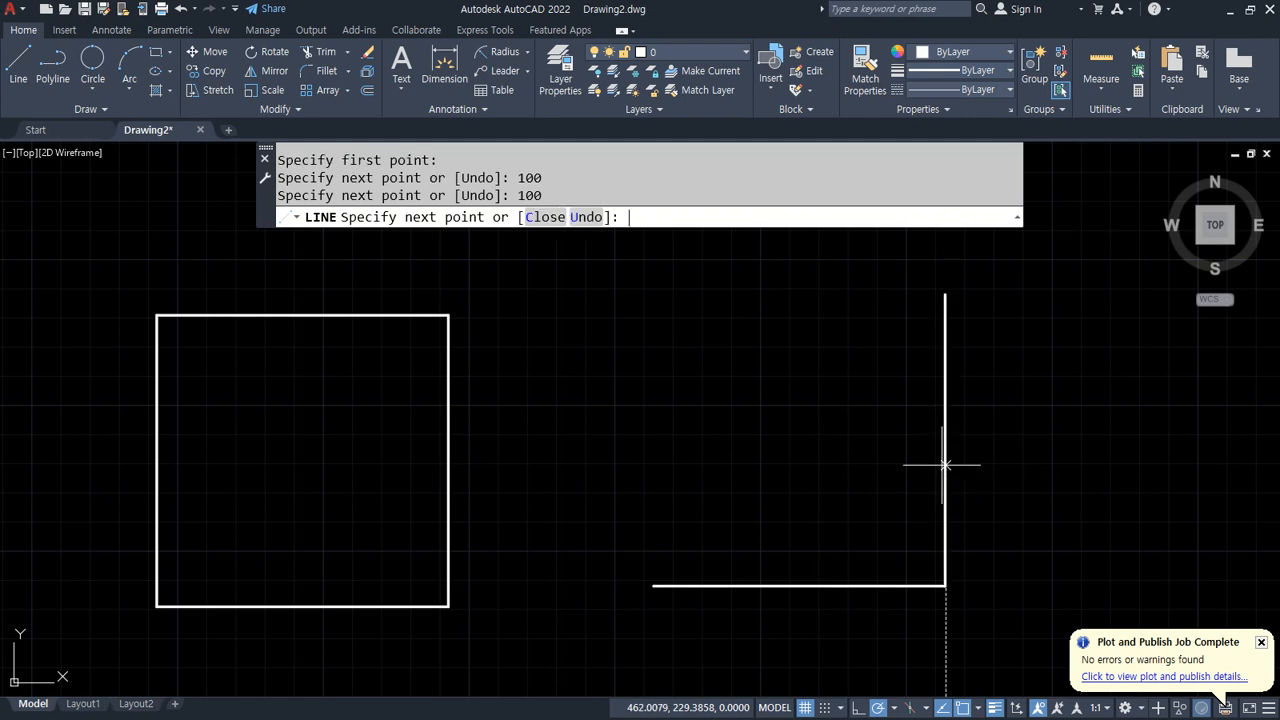
pyautogui.write('100')
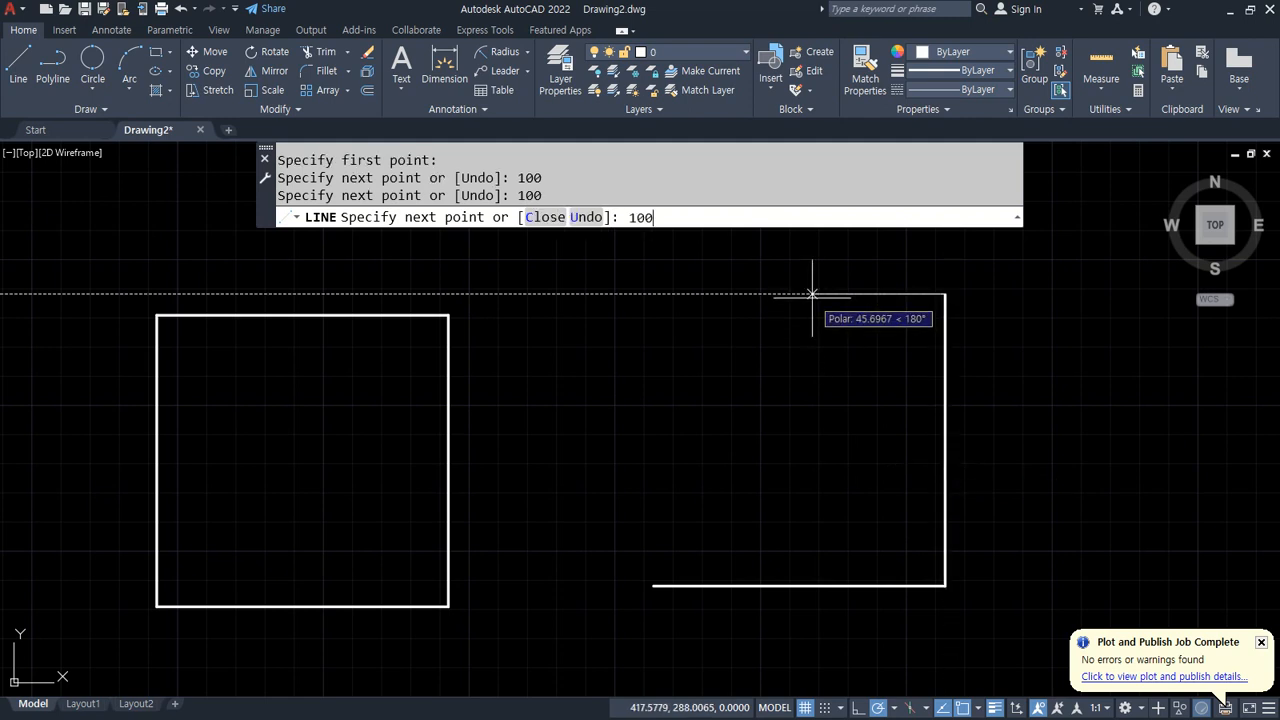
pyautogui.press('Return')
pyautogui.write('c')
pyautogui.press('Return')
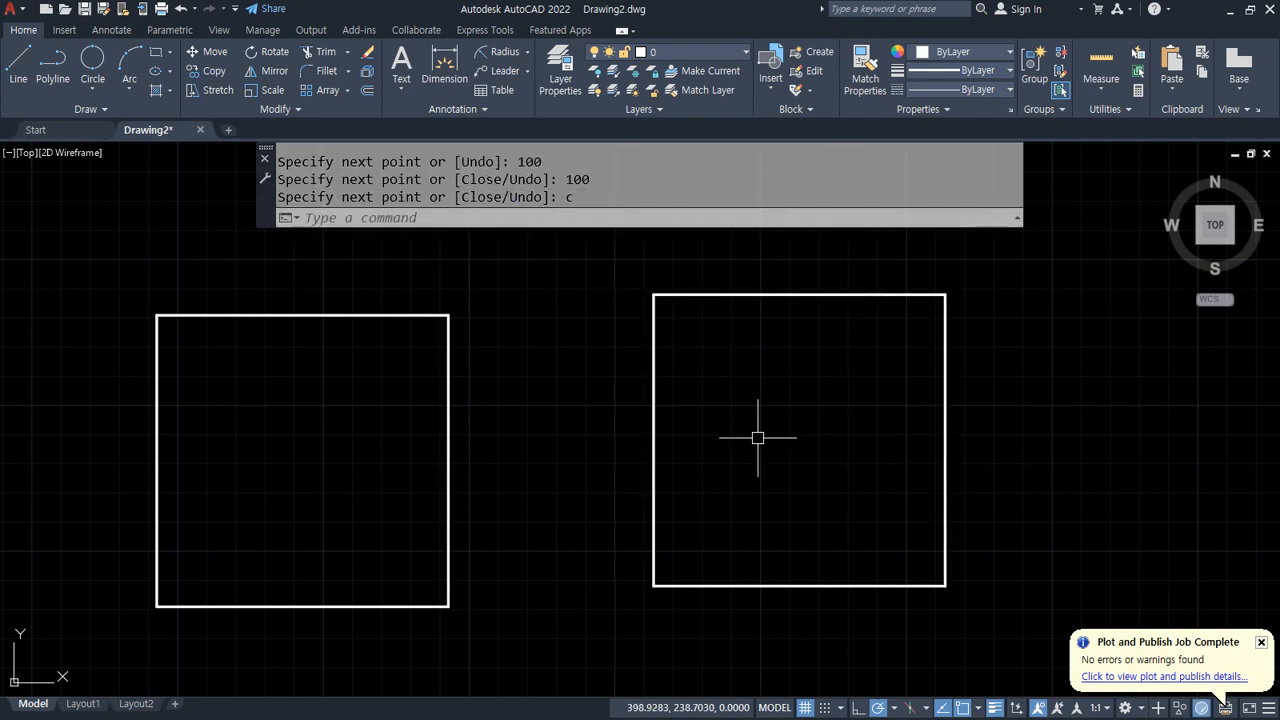
# Step: Draw a vertical line and a horizontal line meeting at their lower-left corner
pyautogui.scroll(-2, 555, 380)
pyautogui.moveTo(826, 434); pyautogui.dragTo(577, 437, button='middle')
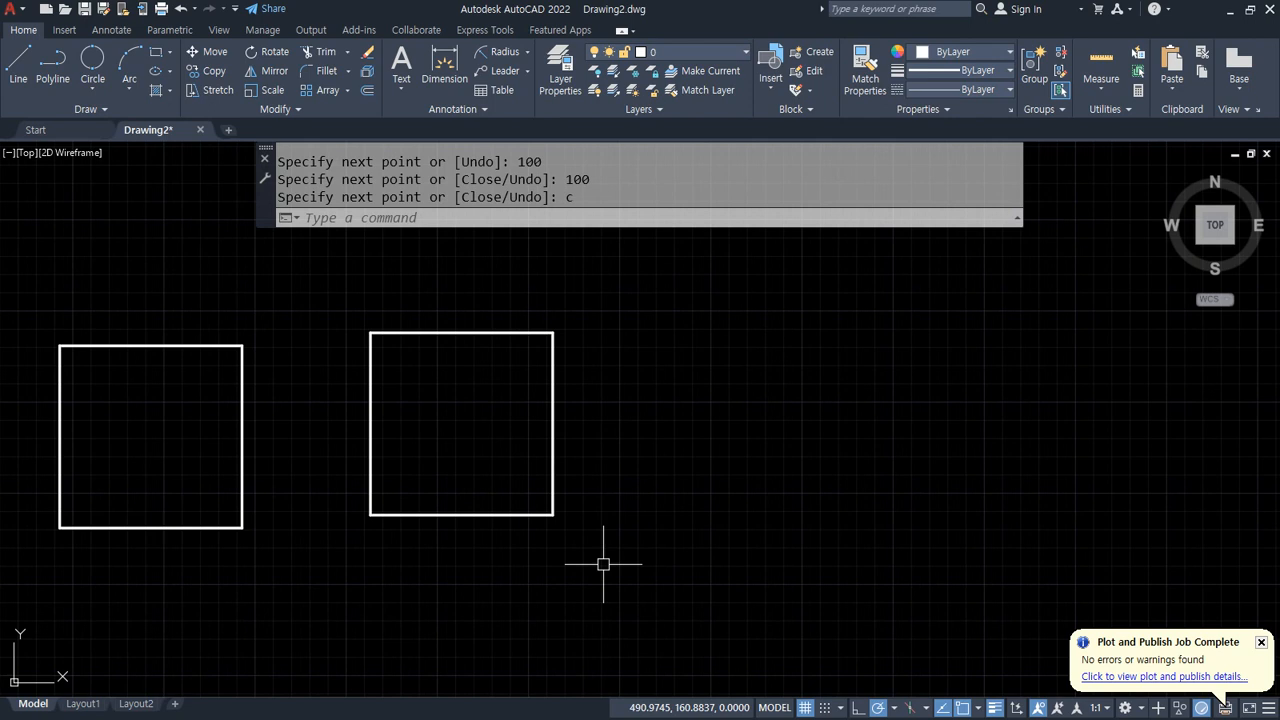
pyautogui.write('l')
pyautogui.press('Return')
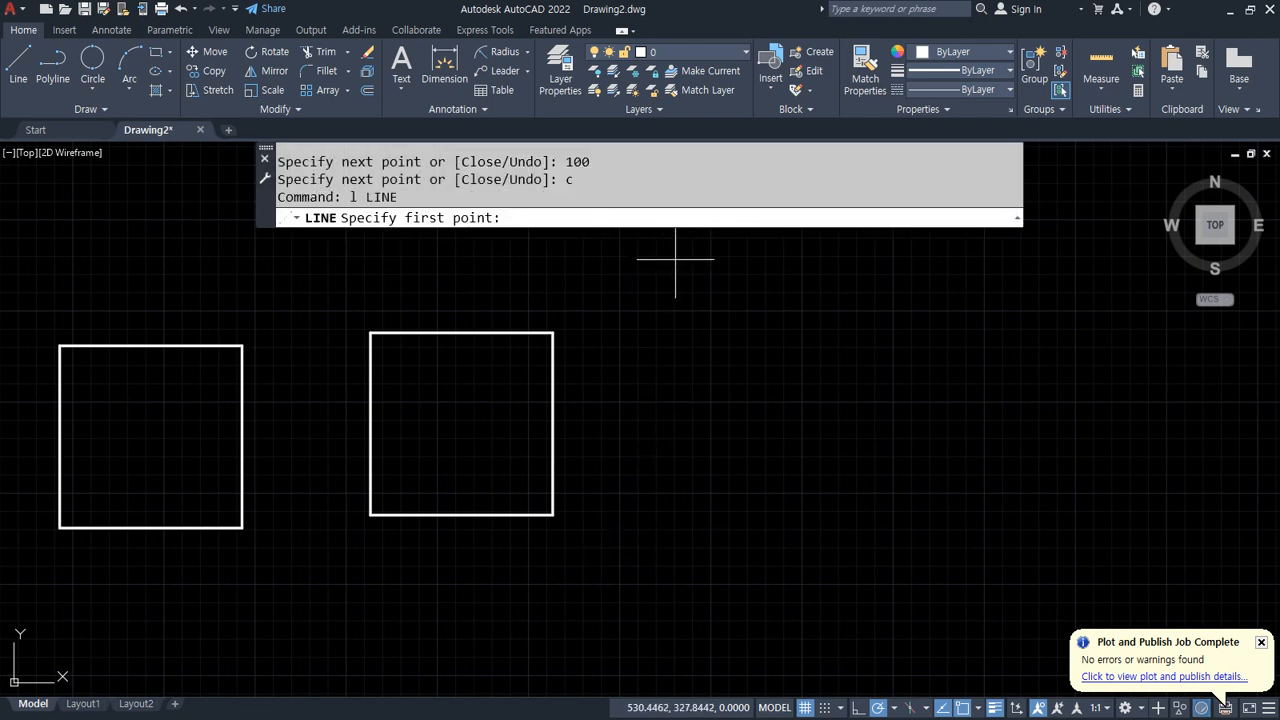
pyautogui.click(676, 262)
pyautogui.click(676, 522)
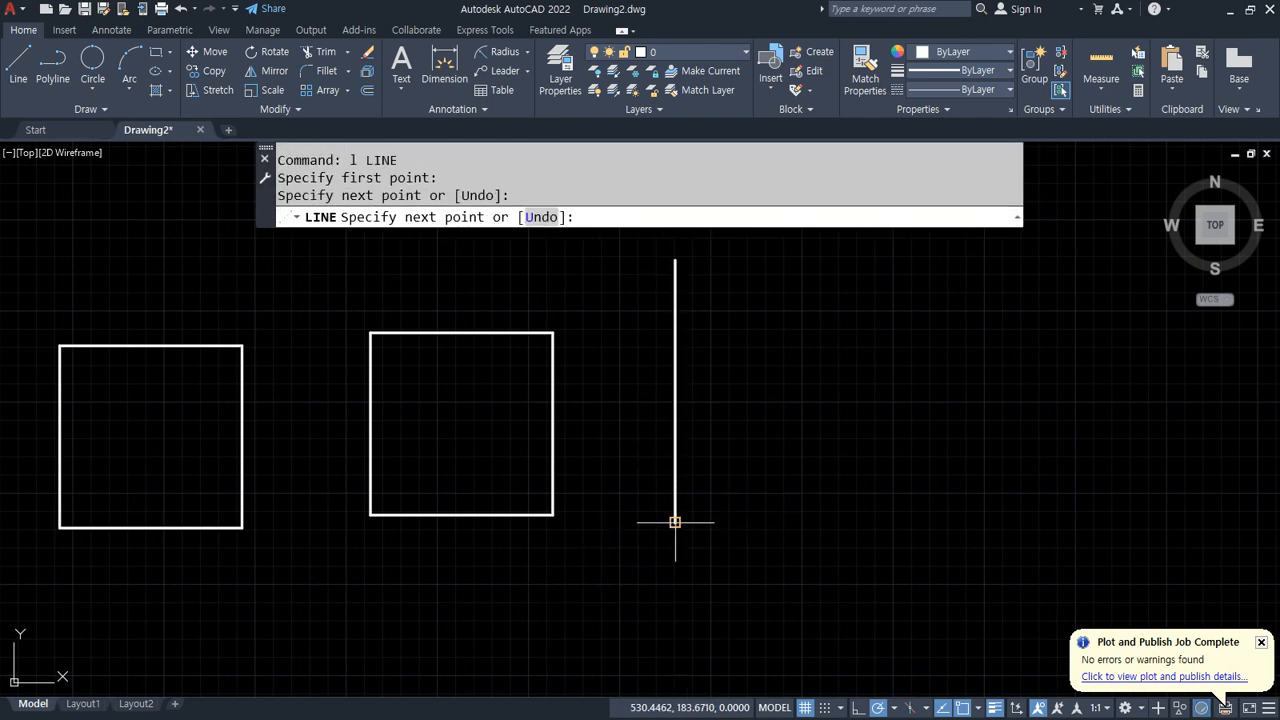
pyautogui.click(1032, 522)
pyautogui.press('Return')
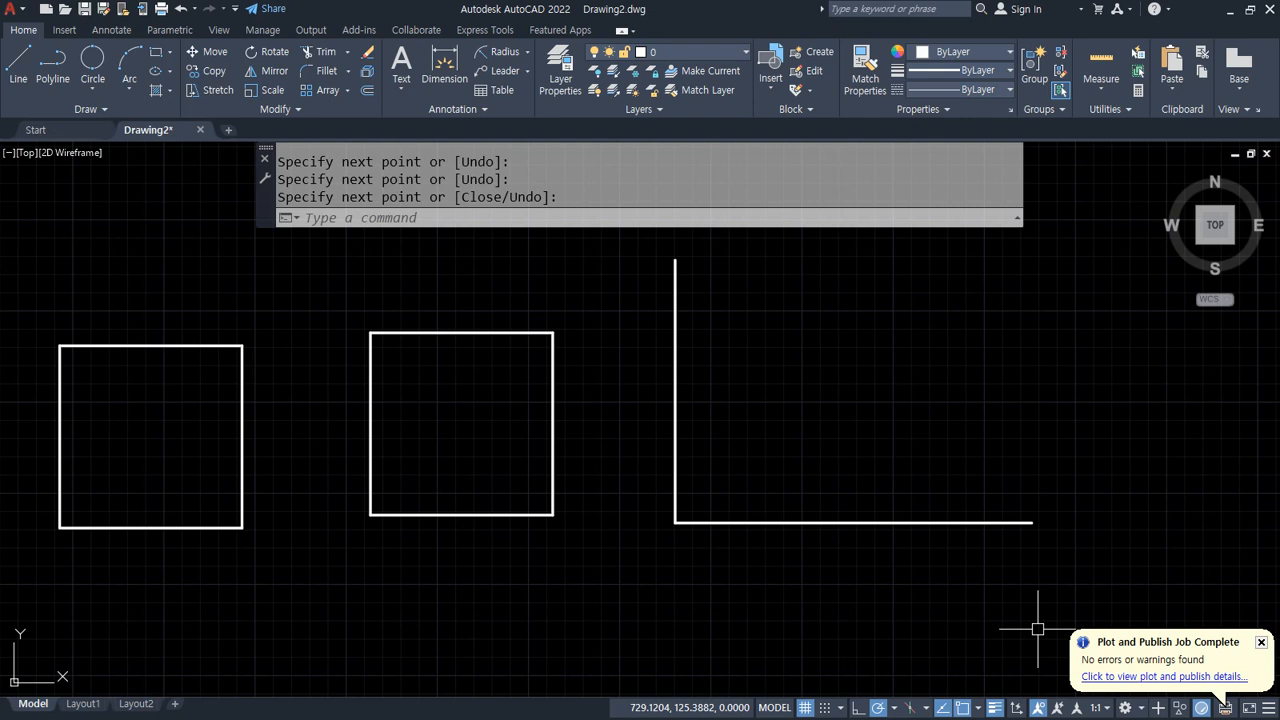
# Step: Offset the vertical line 100 to the right and the horizontal line 100 upward
pyautogui.write('o')
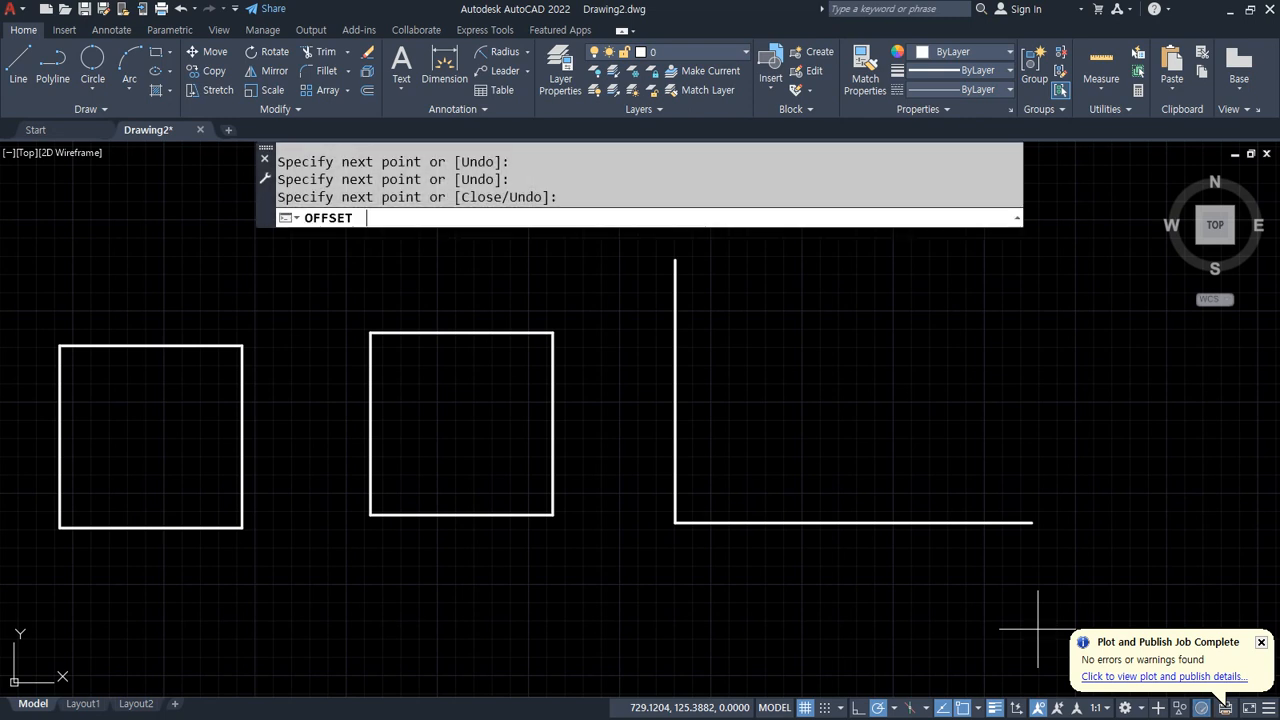
pyautogui.press('Return')
pyautogui.write('100')
pyautogui.press('Return')
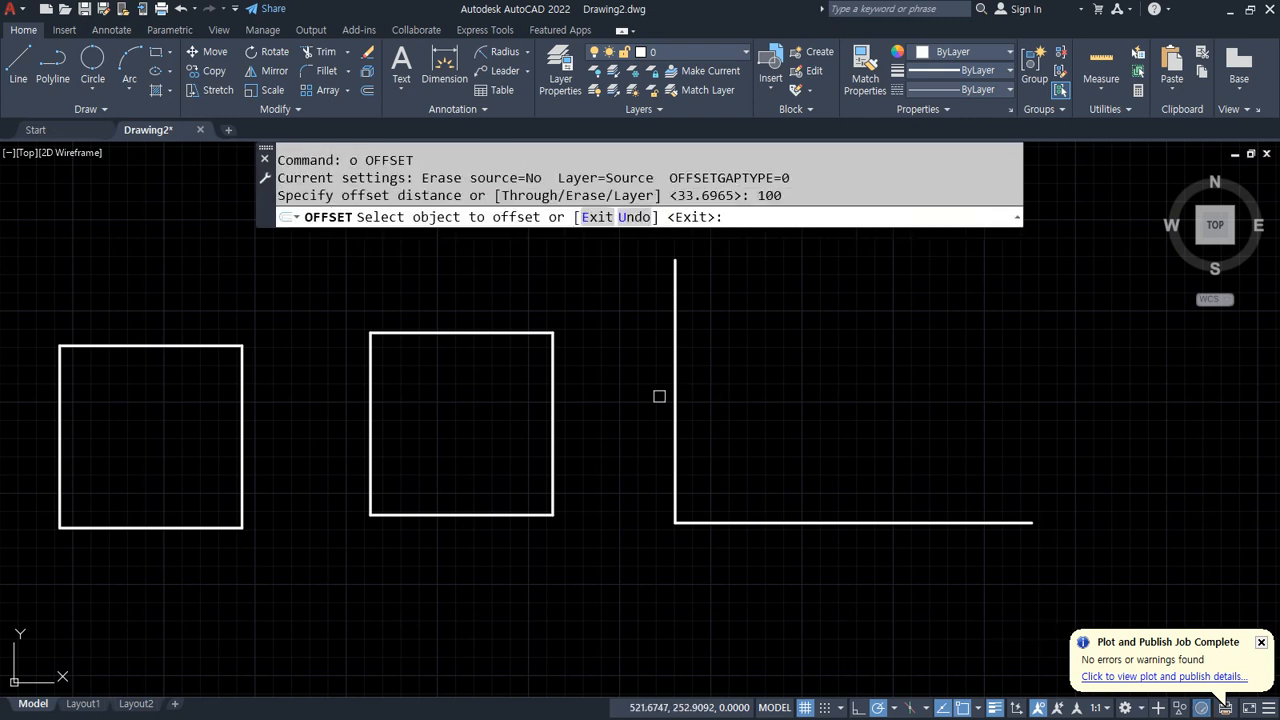
pyautogui.click(675, 394)
pyautogui.click(872, 399)
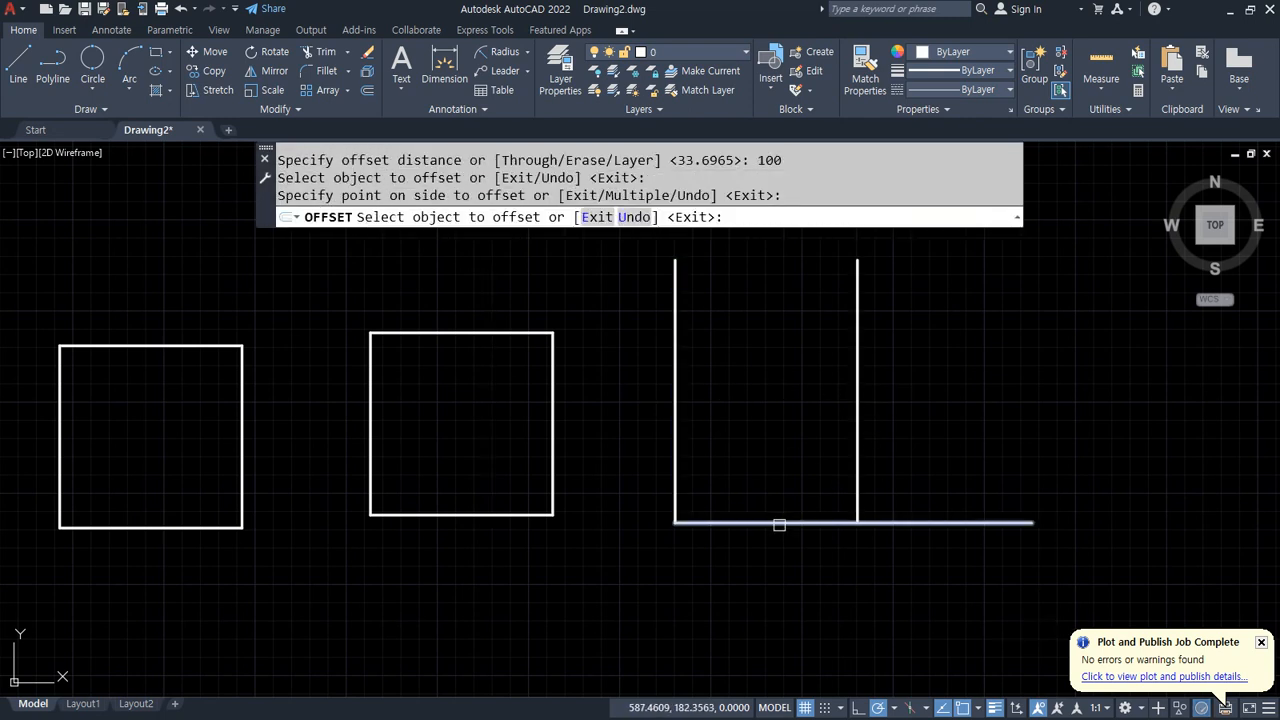
pyautogui.click(782, 521)
pyautogui.click(763, 391)
pyautogui.press('Return')
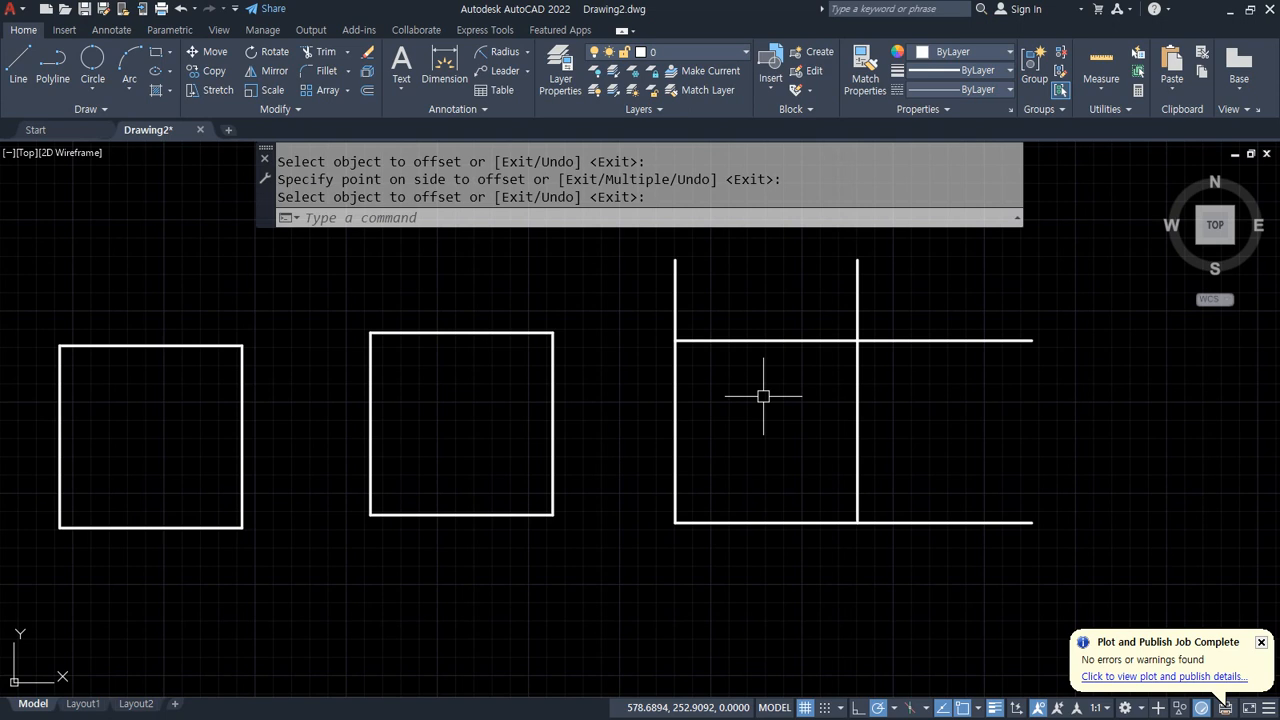
# Step: Trim the protruding line ends with a crossing selection to leave a closed square
pyautogui.write('tr')
pyautogui.press('Return')
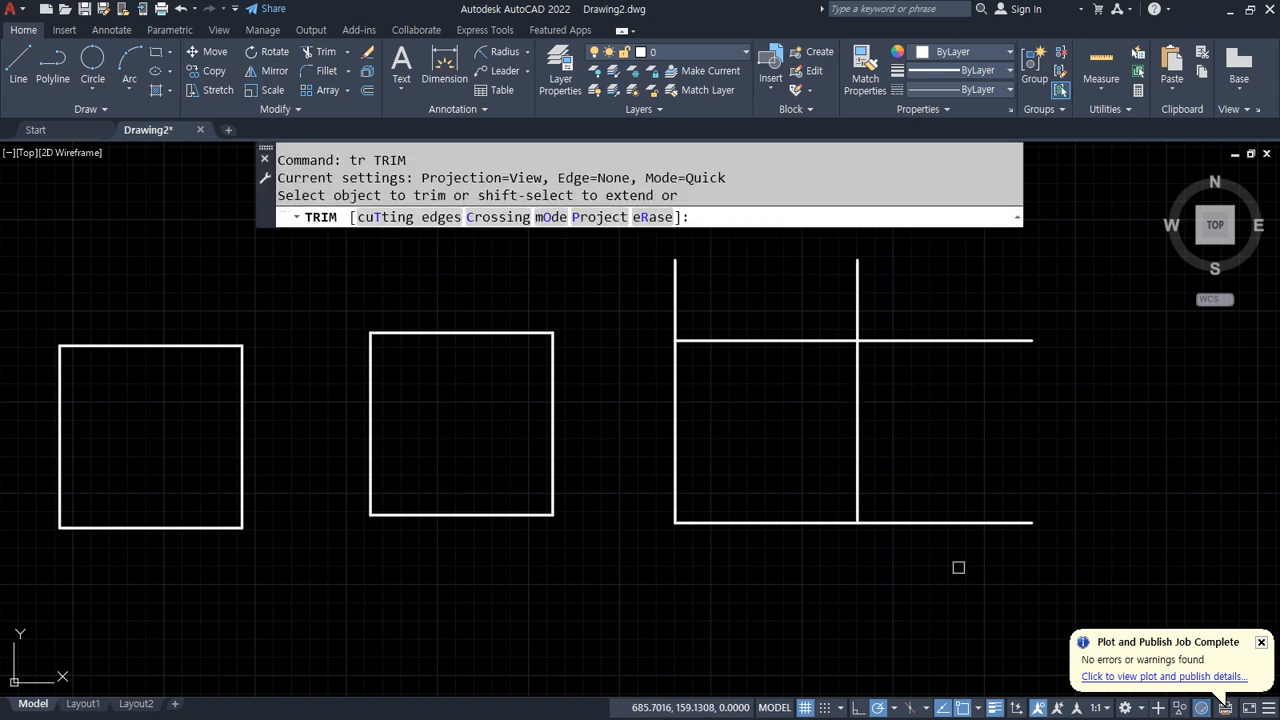
pyautogui.moveTo(957, 563)
pyautogui.mouseDown()
pyautogui.moveTo(931, 294)
pyautogui.moveTo(726, 277)
pyautogui.moveTo(600, 300)
pyautogui.mouseUp()
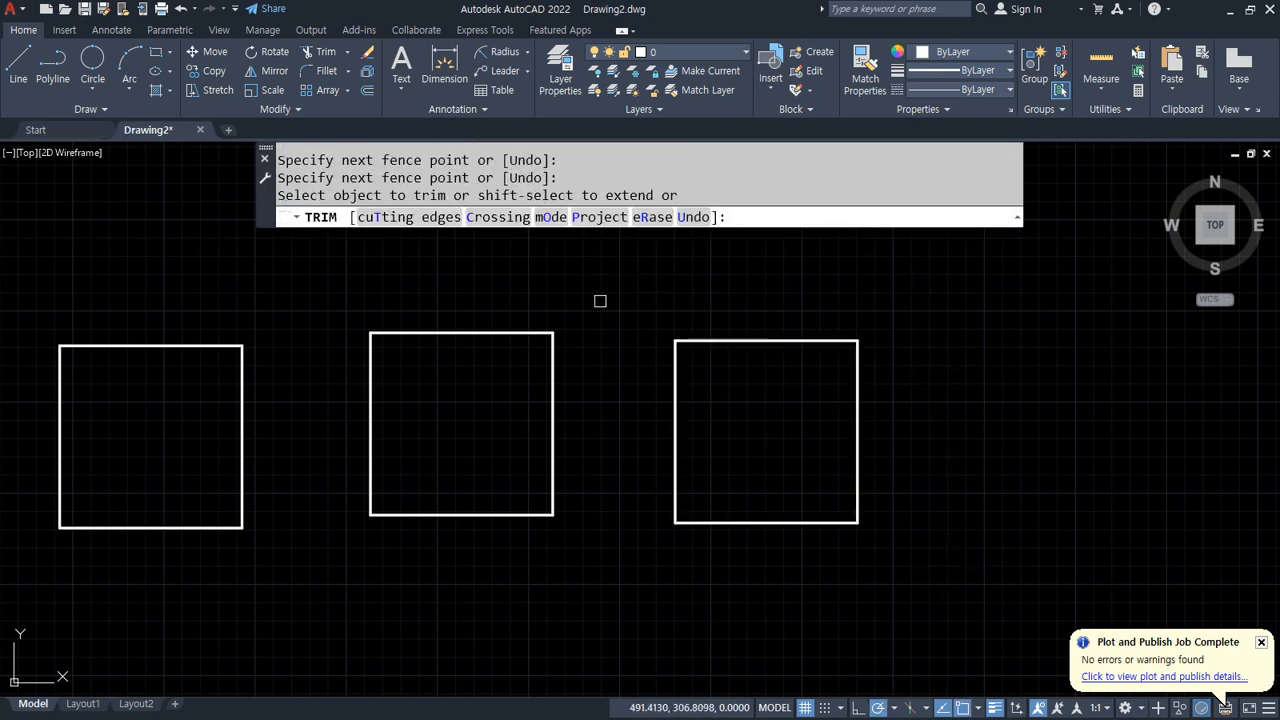
pyautogui.press('Return')
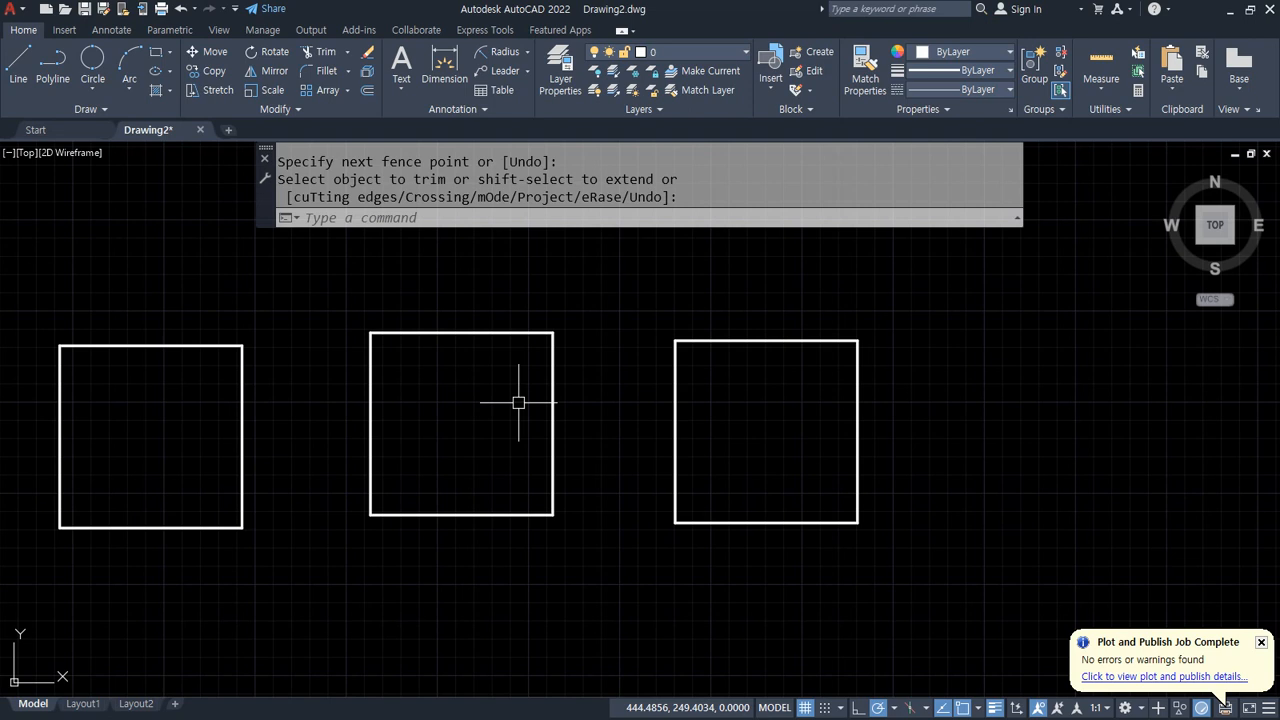
pyautogui.moveTo(755, 289)
pyautogui.mouseDown()
pyautogui.moveTo(772, 308)
pyautogui.moveTo(840, 265)
pyautogui.mouseUp()
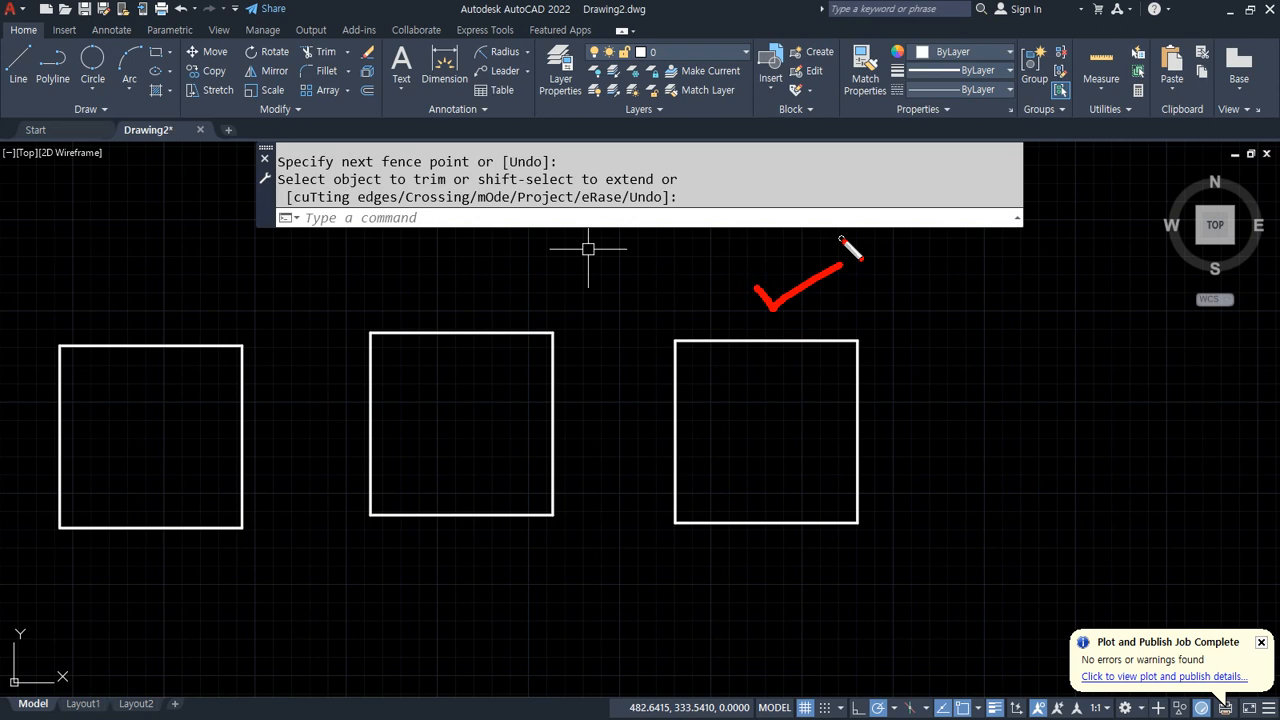
pyautogui.press('Escape')
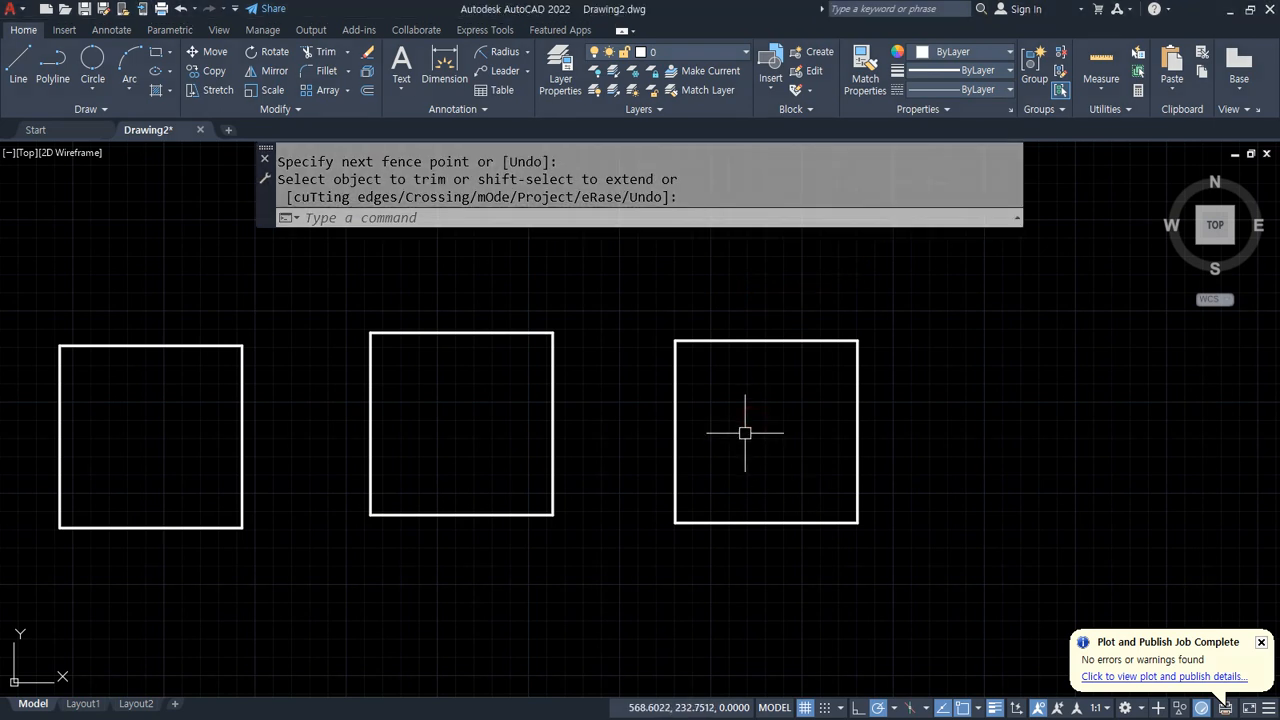
# Step: Offset all four sides of the third square inward by 40 to divide it into a three-by-three grid
pyautogui.write('o')
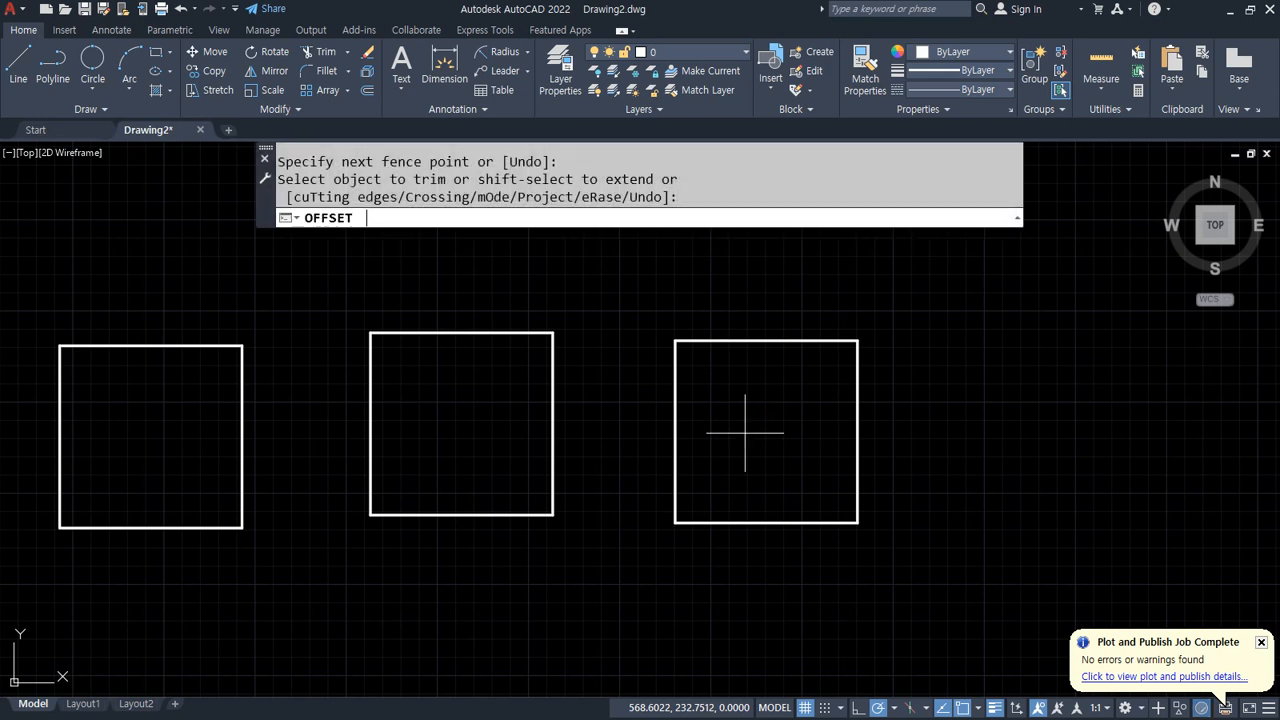
pyautogui.press('Return')
pyautogui.write('40')
pyautogui.press('Return')
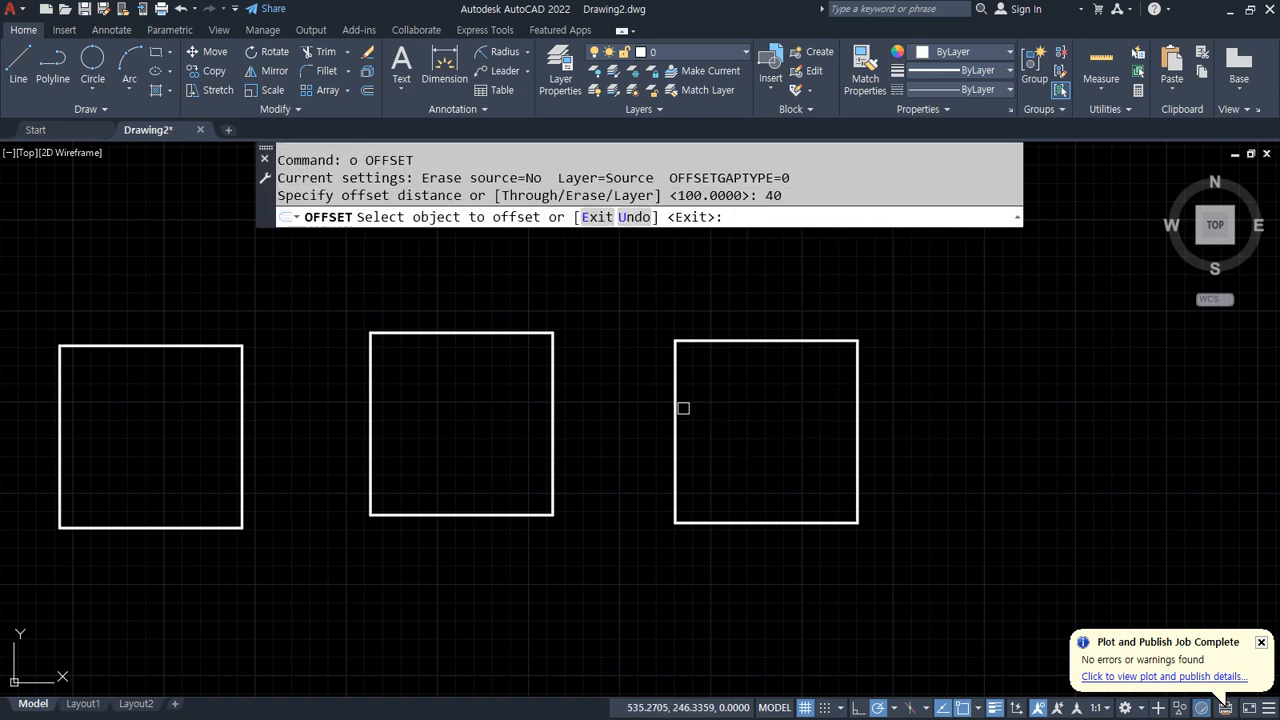
pyautogui.click(678, 406)
pyautogui.click(712, 409)
pyautogui.click(857, 412)
pyautogui.click(850, 412)
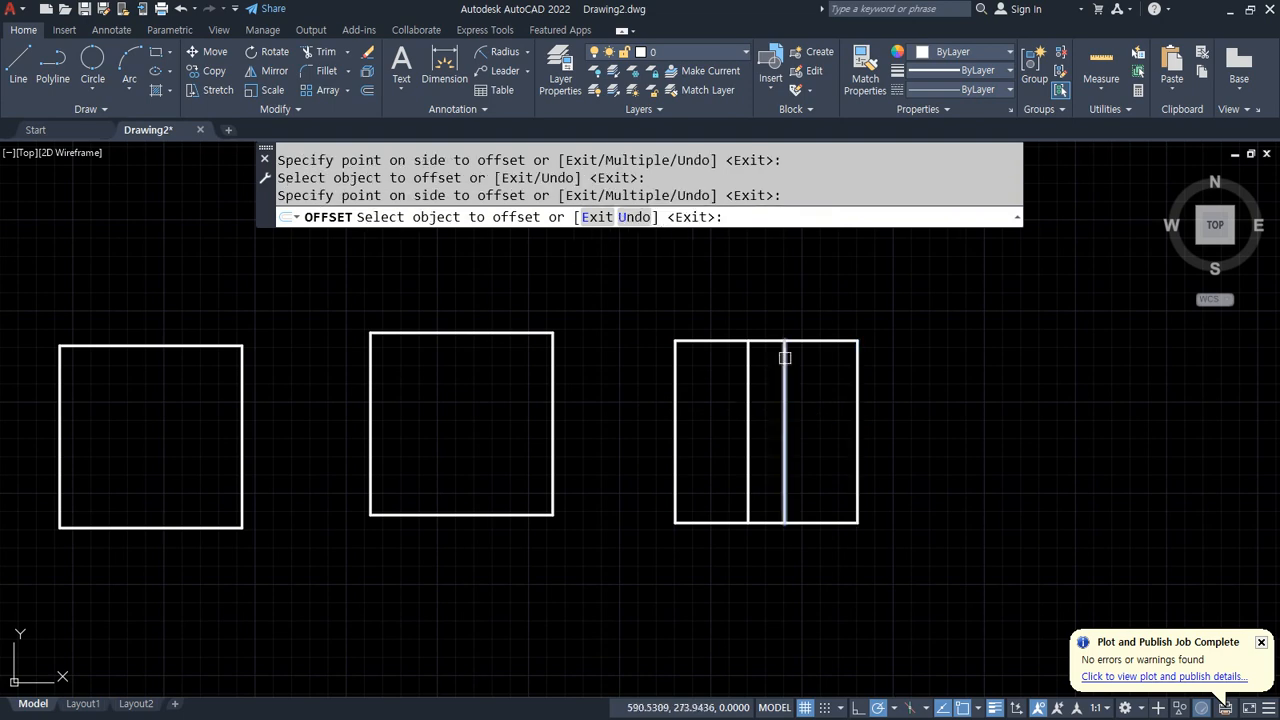
pyautogui.click(766, 341)
pyautogui.click(826, 486)
pyautogui.click(814, 521)
pyautogui.click(814, 452)
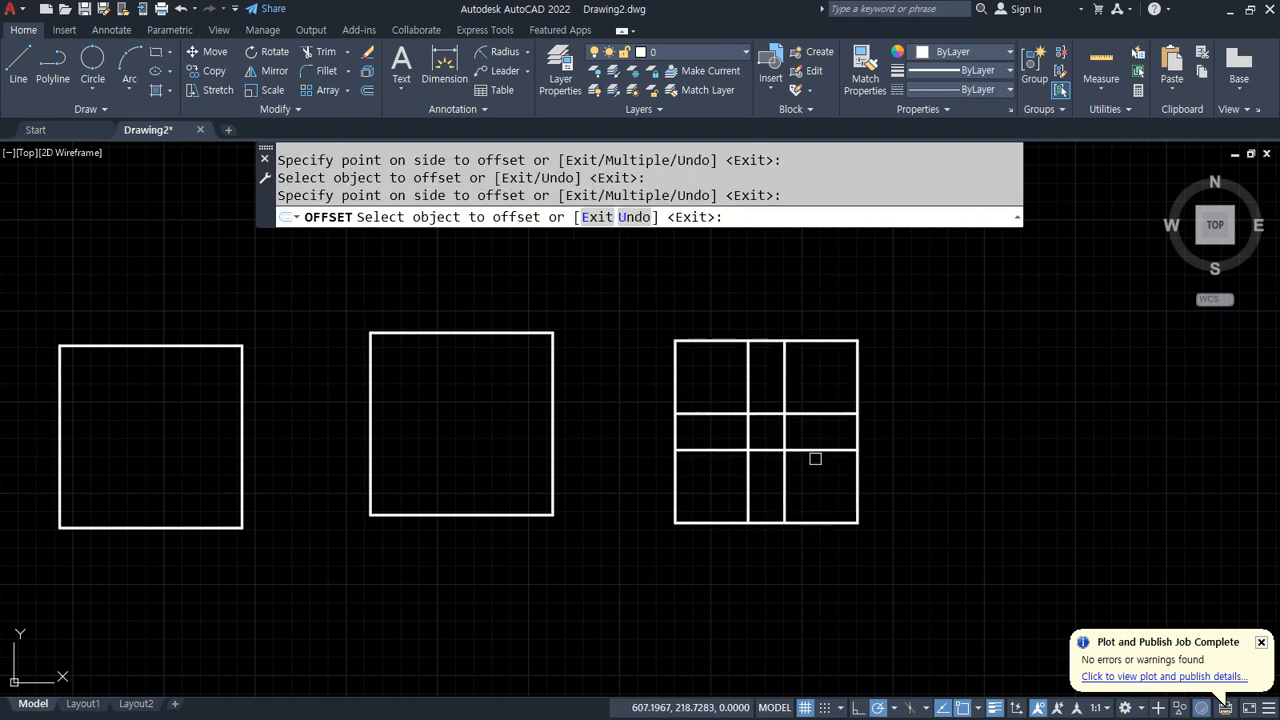
pyautogui.press('Escape')
# Step: Trim the middle segment of each outer side of the gridded square
pyautogui.scroll(4, 814, 449)
pyautogui.write('z')
pyautogui.press('Return')
pyautogui.press('Return')
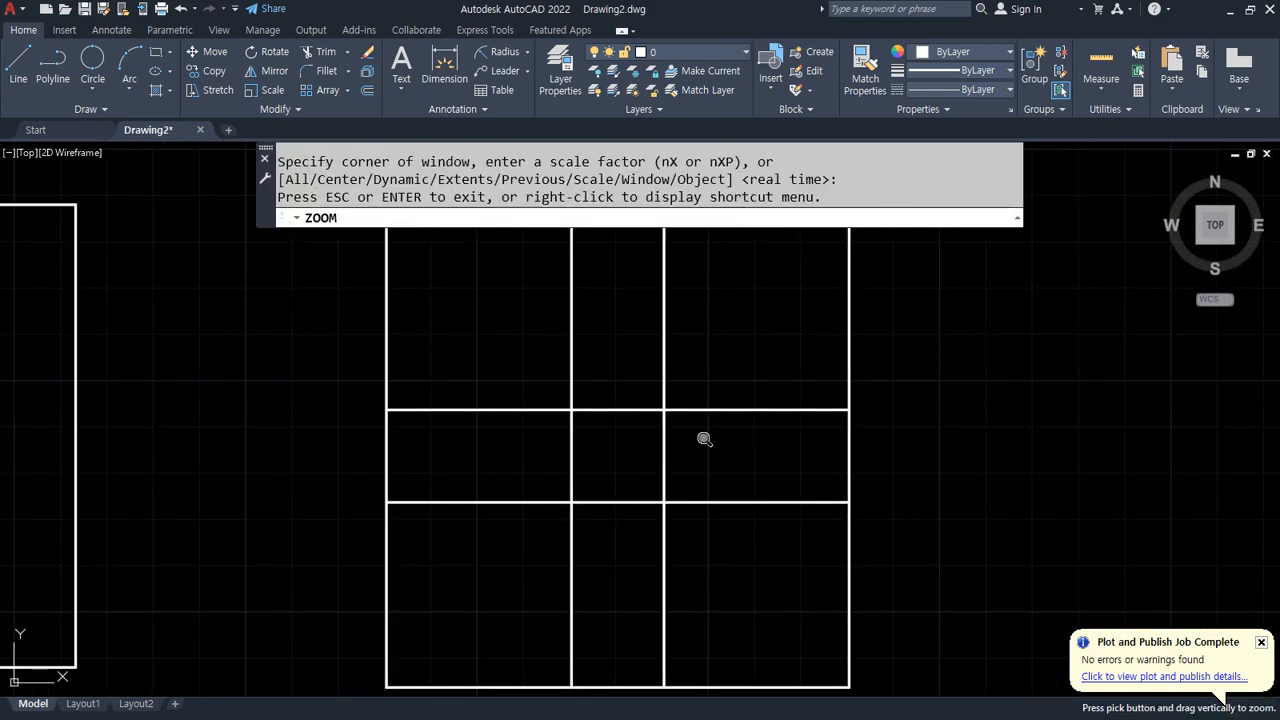
pyautogui.moveTo(700, 392); pyautogui.dragTo(705, 440)
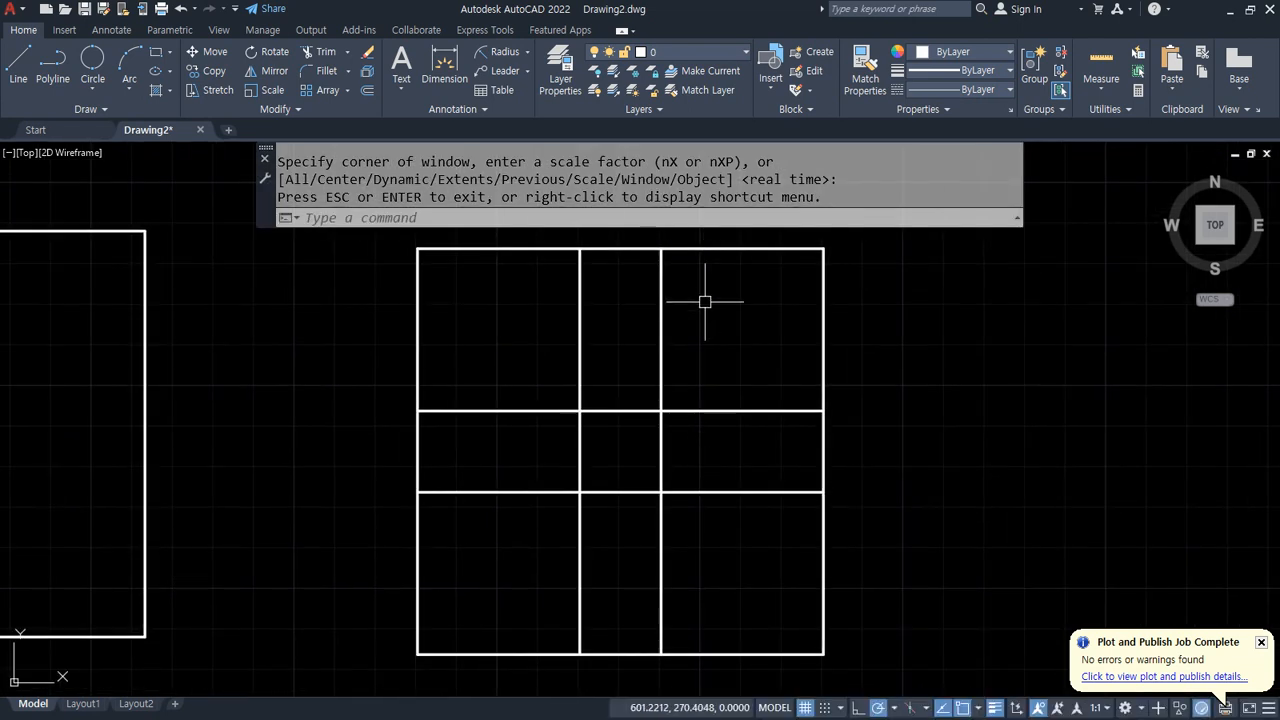
pyautogui.press('Escape')
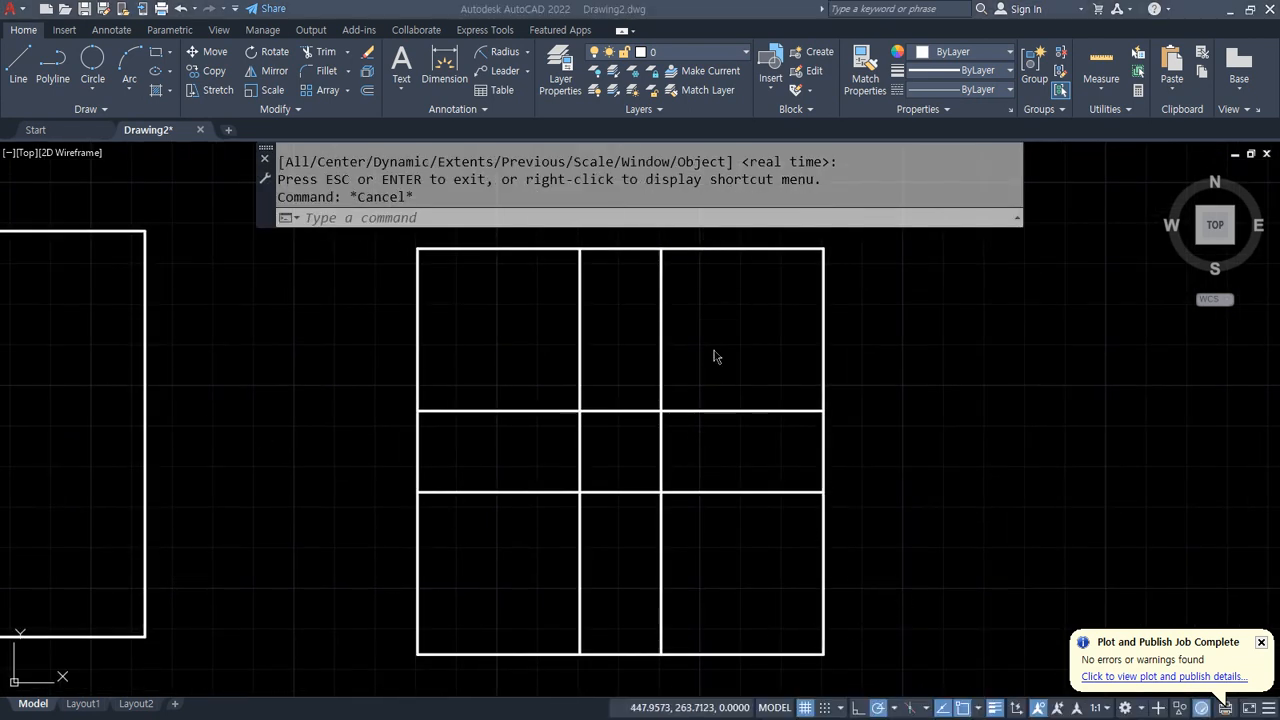
pyautogui.write('tr')
pyautogui.press('Return')
pyautogui.click(613, 249)
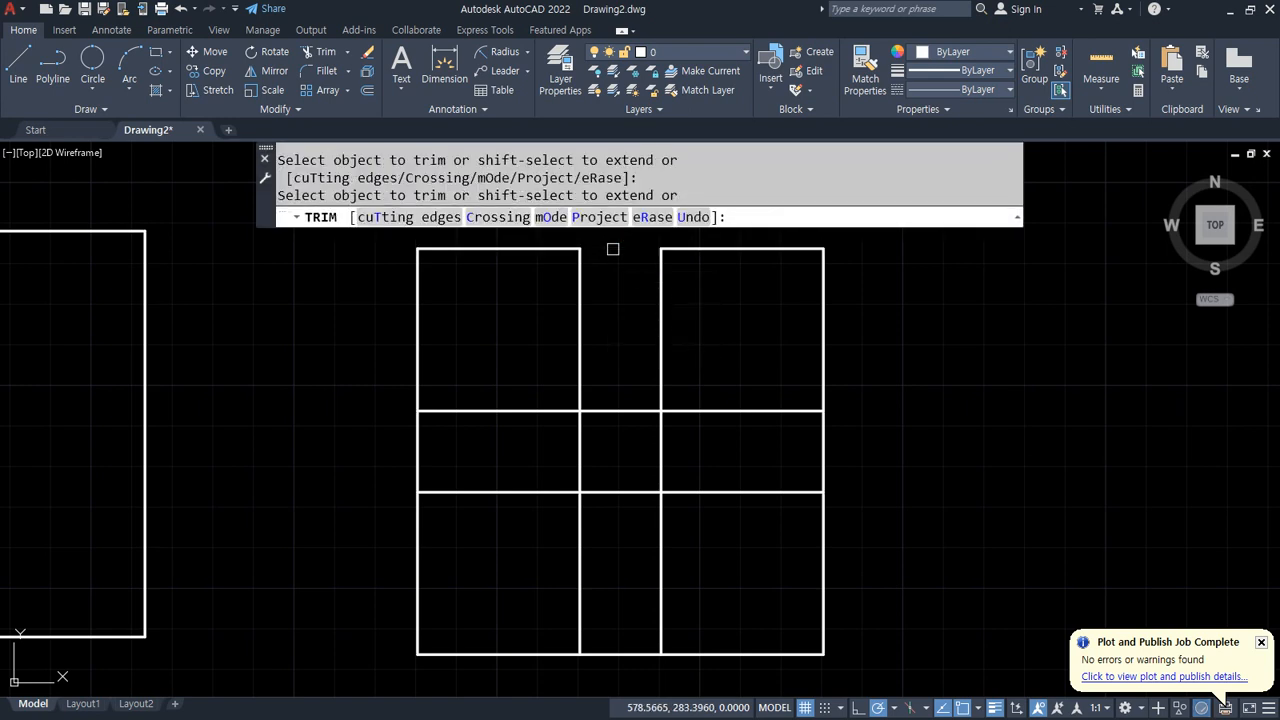
pyautogui.click(825, 446)
pyautogui.click(611, 652)
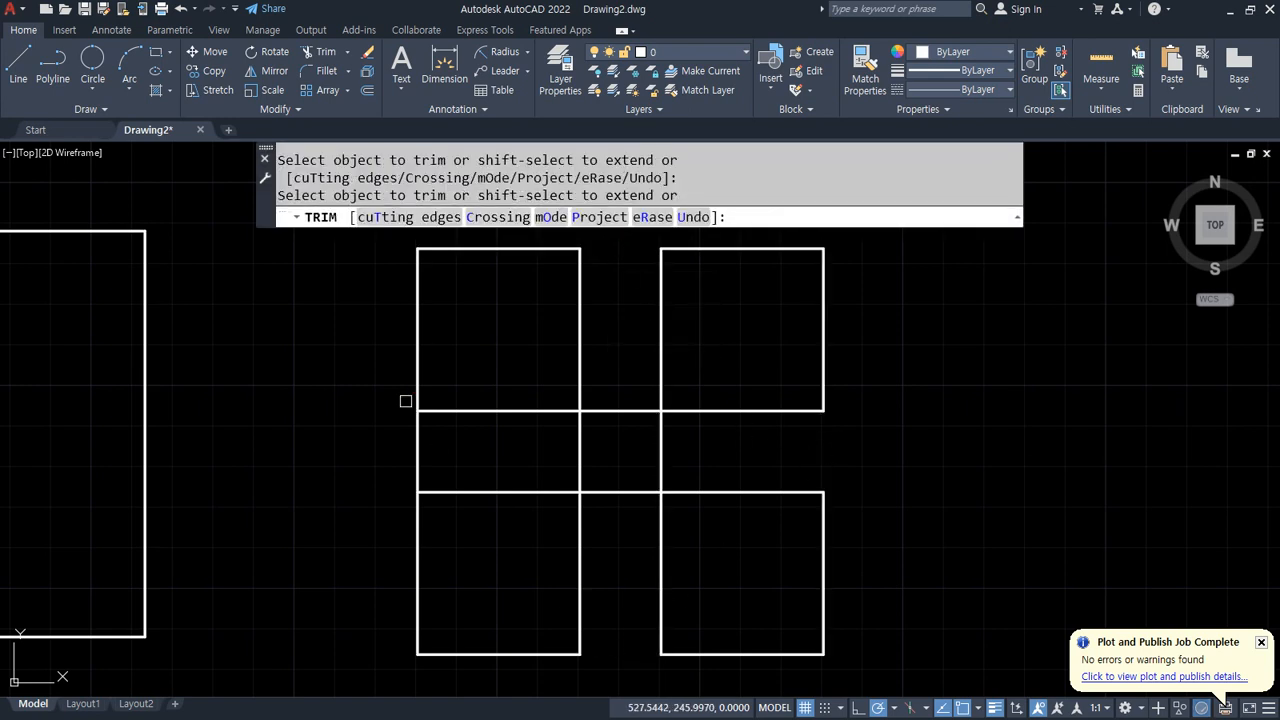
pyautogui.press('Return')
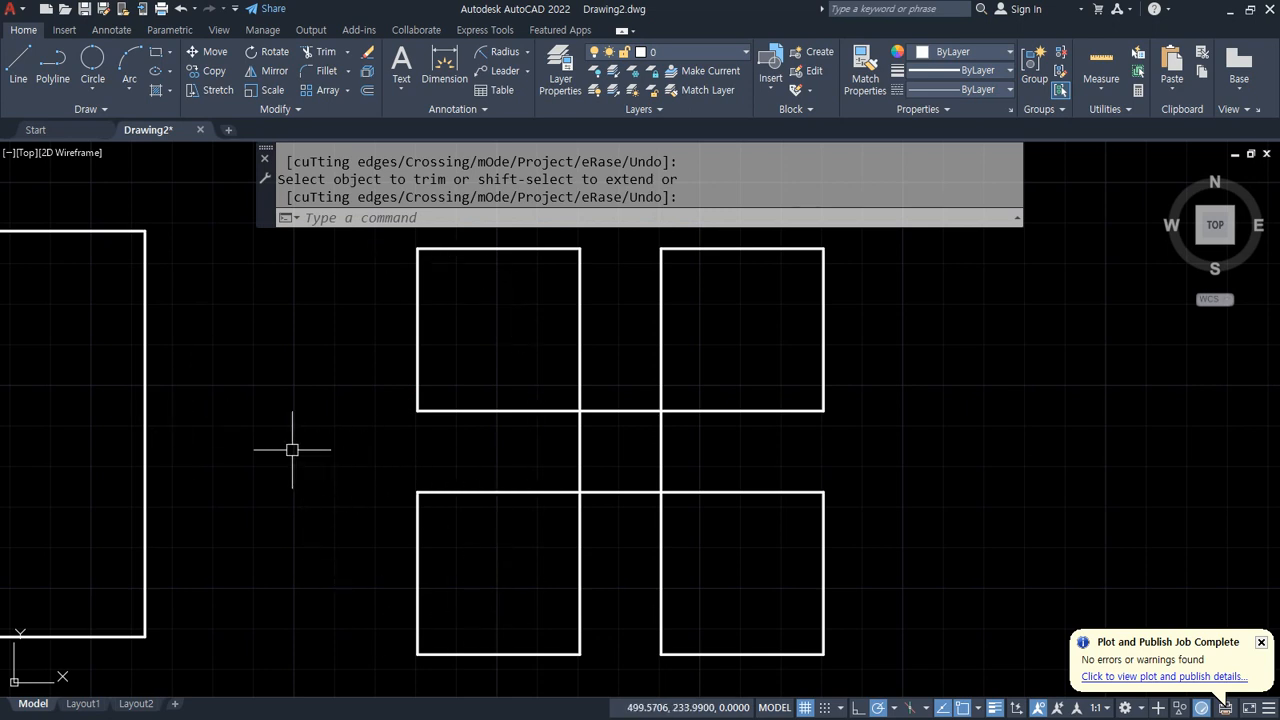
# Step: Offset the edges of the top-left corner square inward by 13 to divide it into a grid
pyautogui.write('o')
pyautogui.press('Return')
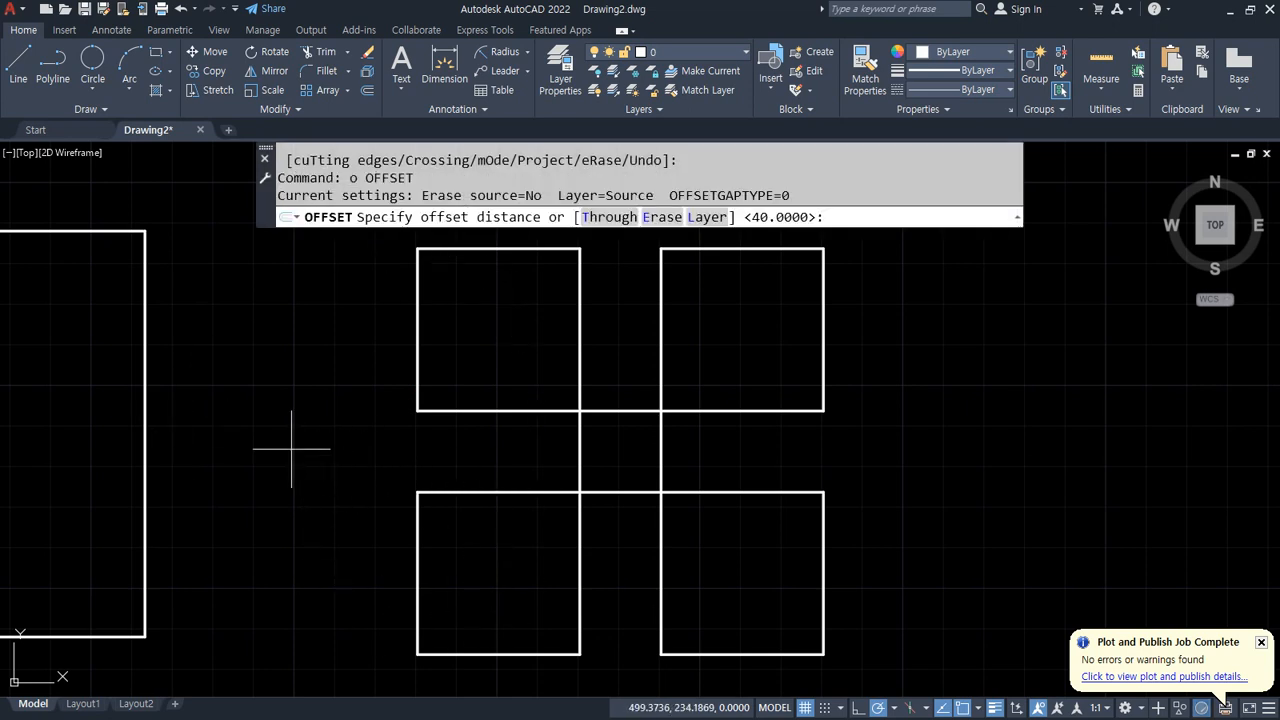
pyautogui.press('Return')
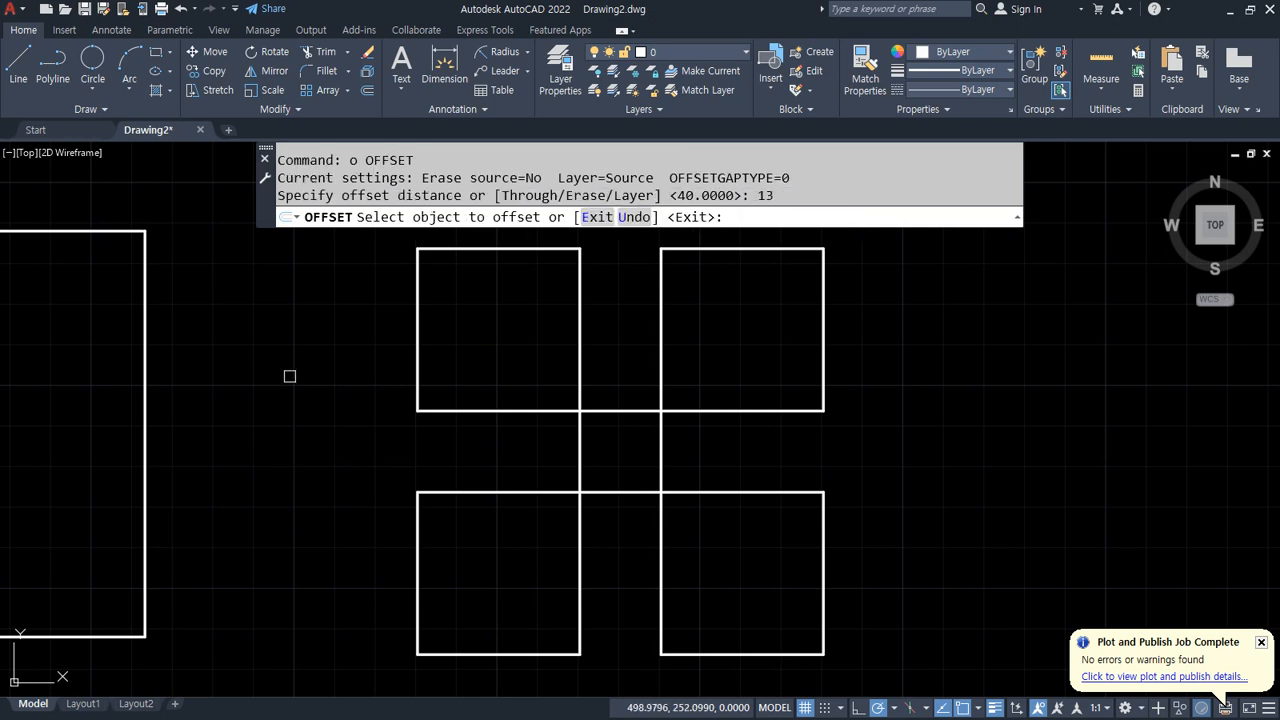
pyautogui.click(416, 333)
pyautogui.click(500, 318)
pyautogui.click(545, 248)
pyautogui.click(560, 340)
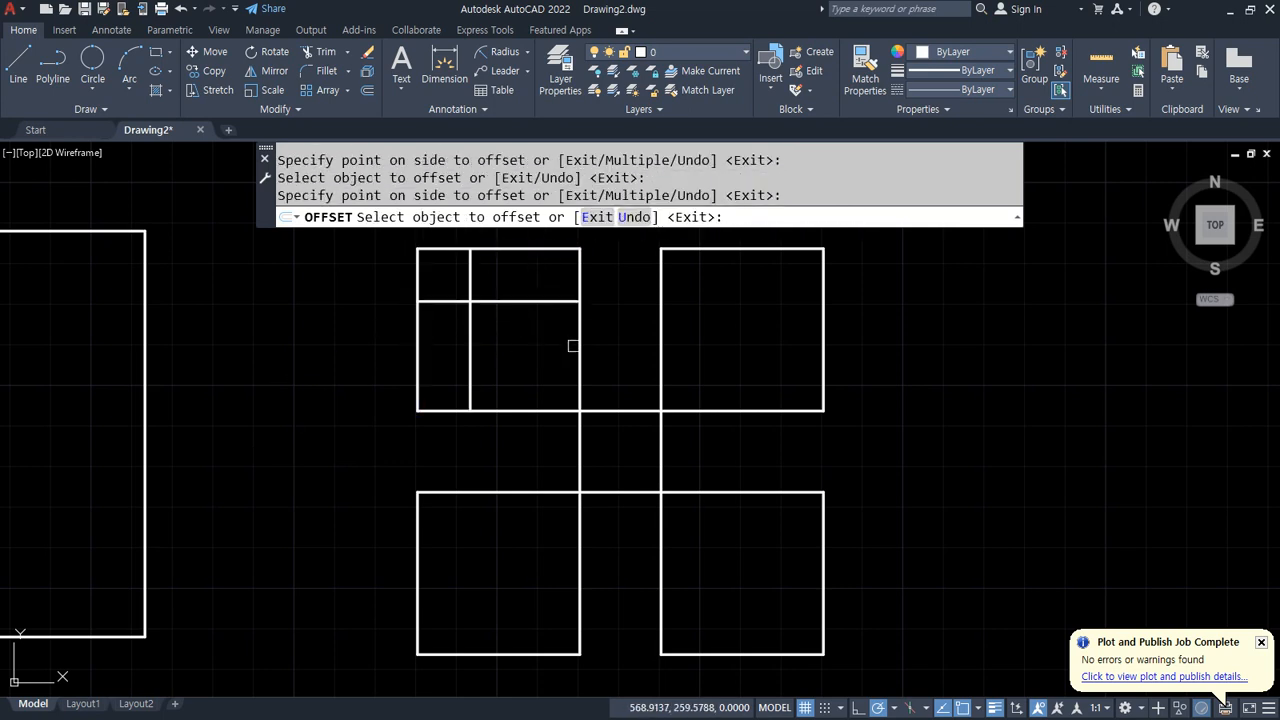
pyautogui.click(580, 345)
pyautogui.click(555, 350)
pyautogui.click(488, 410)
pyautogui.click(494, 342)
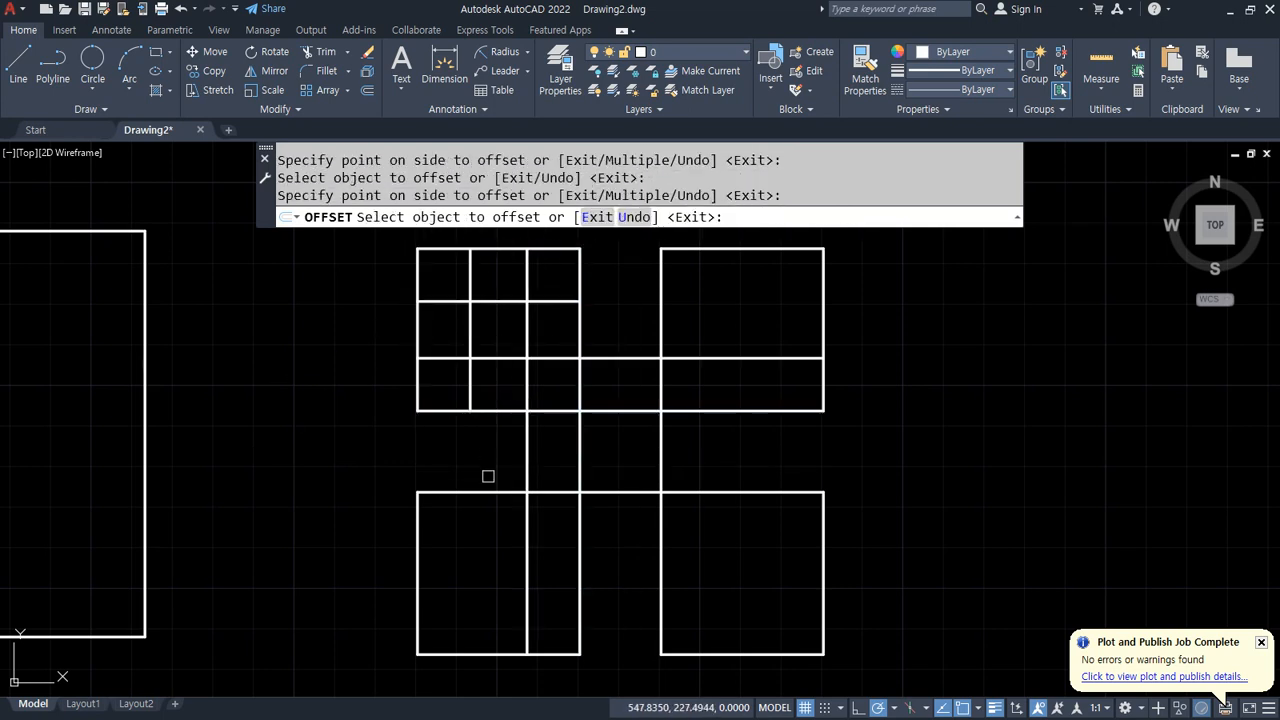
# Step: Offset the edges of the bottom-left corner square inward by 13
pyautogui.click(487, 492)
pyautogui.click(475, 562)
pyautogui.click(418, 577)
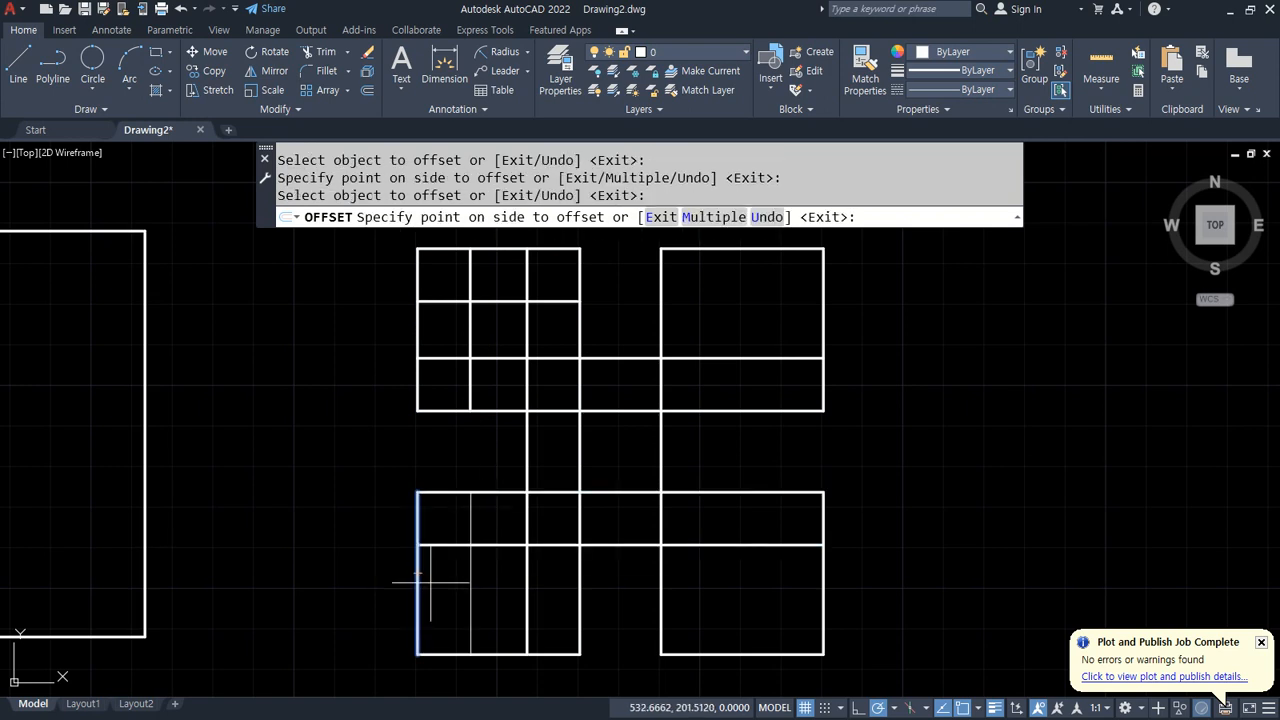
pyautogui.click(432, 584)
pyautogui.click(494, 655)
pyautogui.click(496, 597)
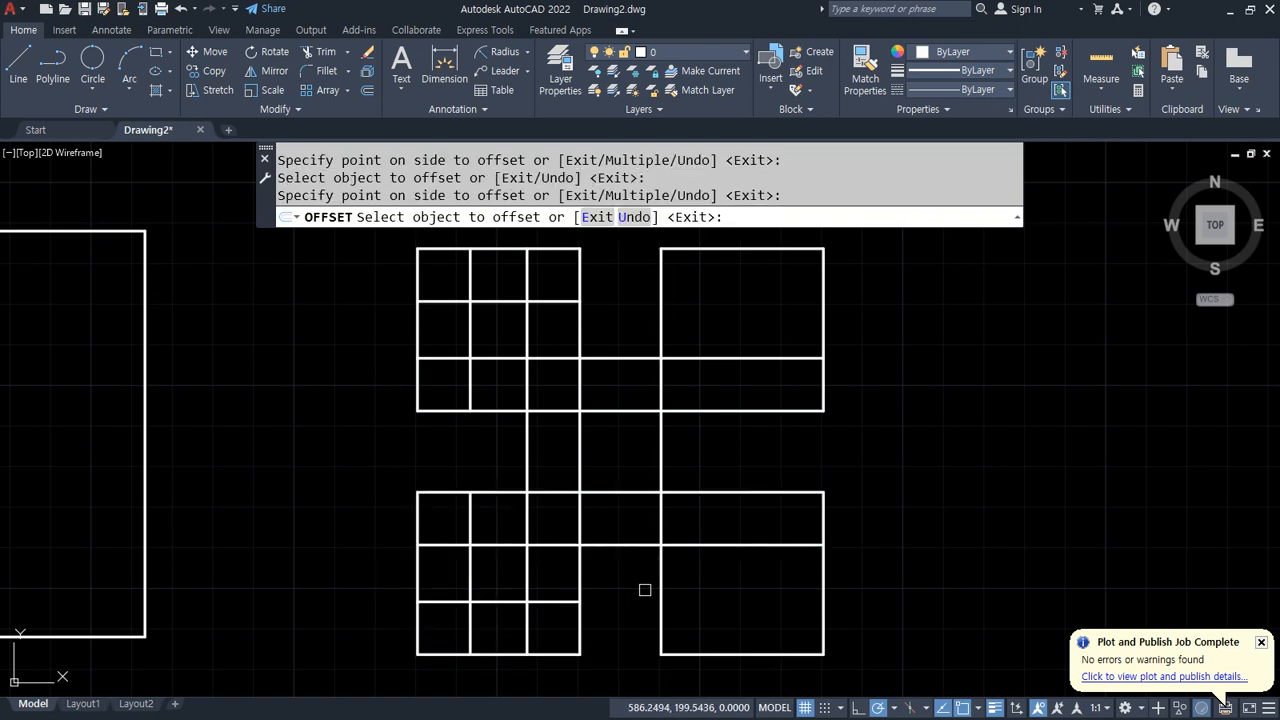
# Step: Offset the edges of the bottom-right and top-right corner squares inward by 13
pyautogui.click(685, 586)
pyautogui.click(664, 590)
pyautogui.click(745, 583)
pyautogui.click(776, 654)
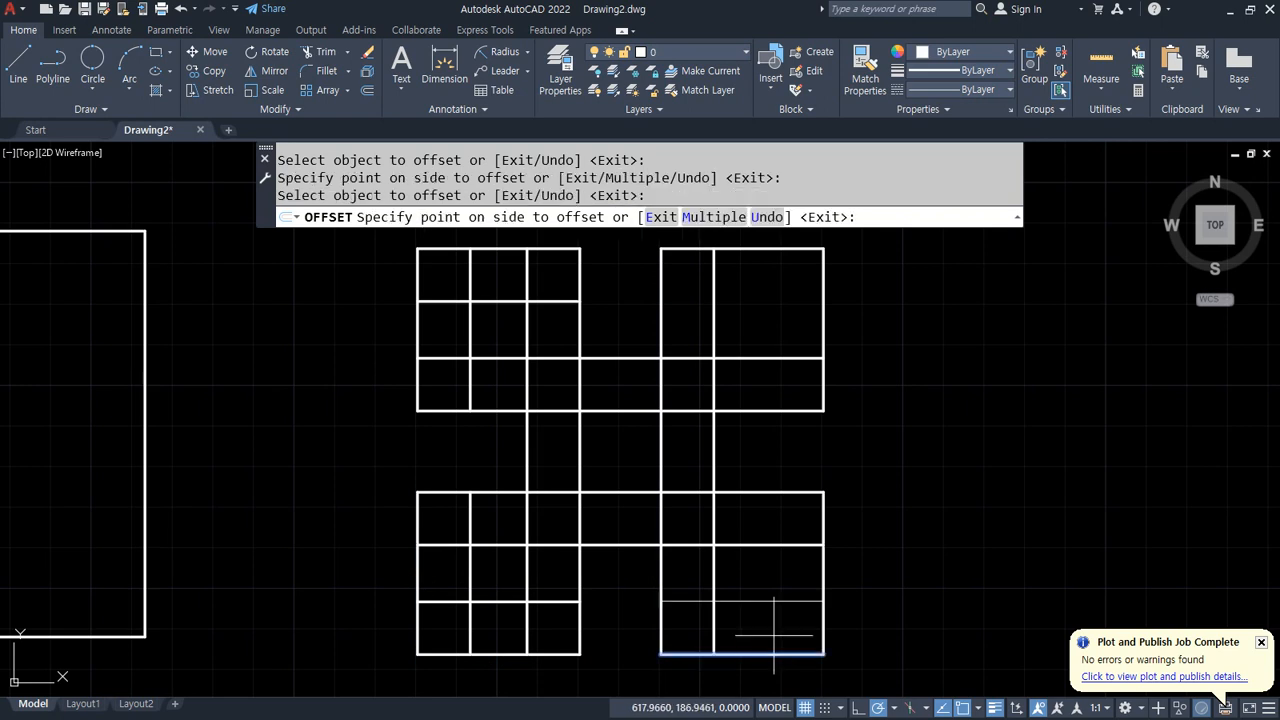
pyautogui.click(774, 635)
pyautogui.click(820, 574)
pyautogui.click(775, 578)
pyautogui.click(823, 327)
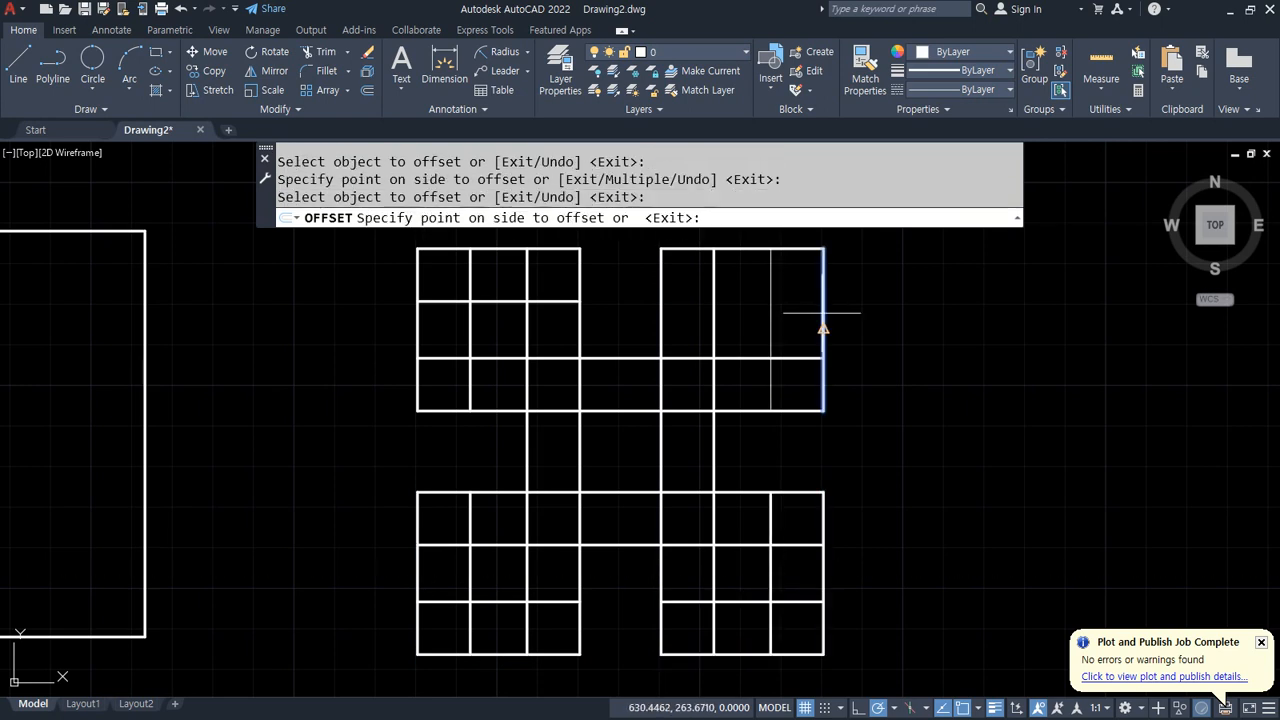
pyautogui.click(746, 303)
pyautogui.click(737, 248)
pyautogui.click(734, 303)
pyautogui.press('Return')
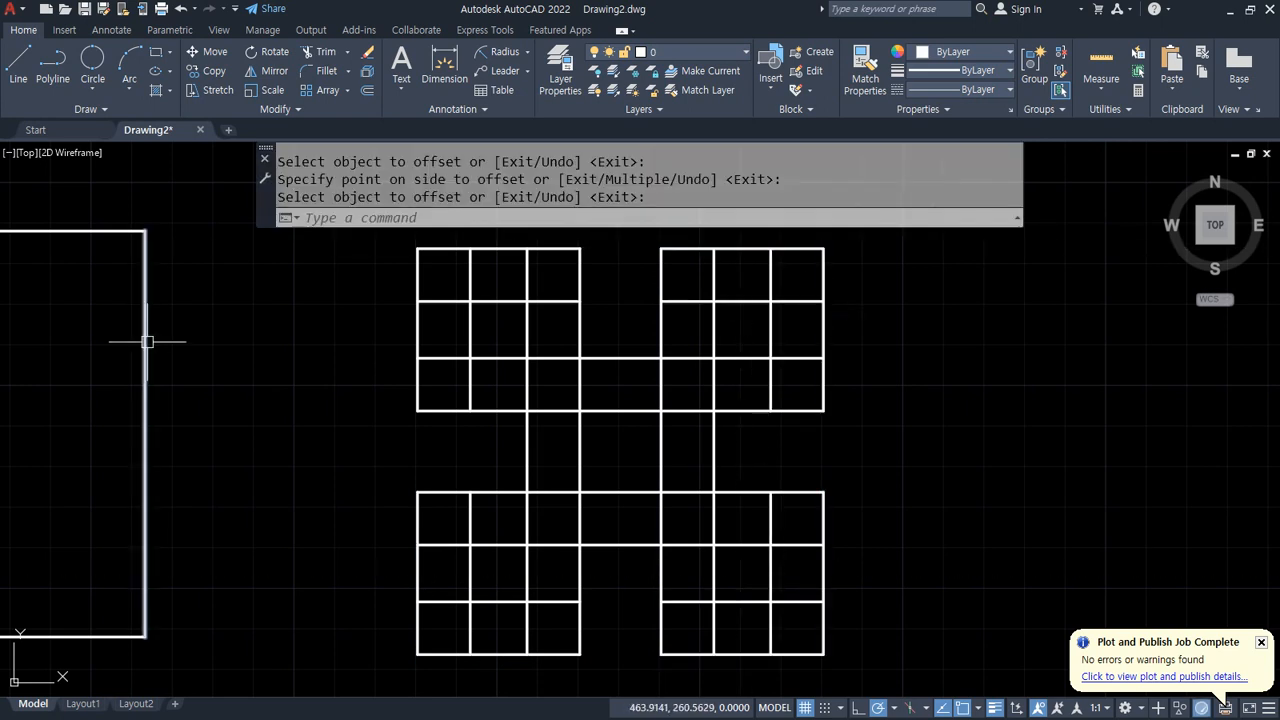
# Step: Examine the 13 inset dimension on the reference exercise drawing in the browser
pyautogui.moveTo(0, 140); pyautogui.dragTo(832, 141)
pyautogui.hotkey('ctrl', '2')
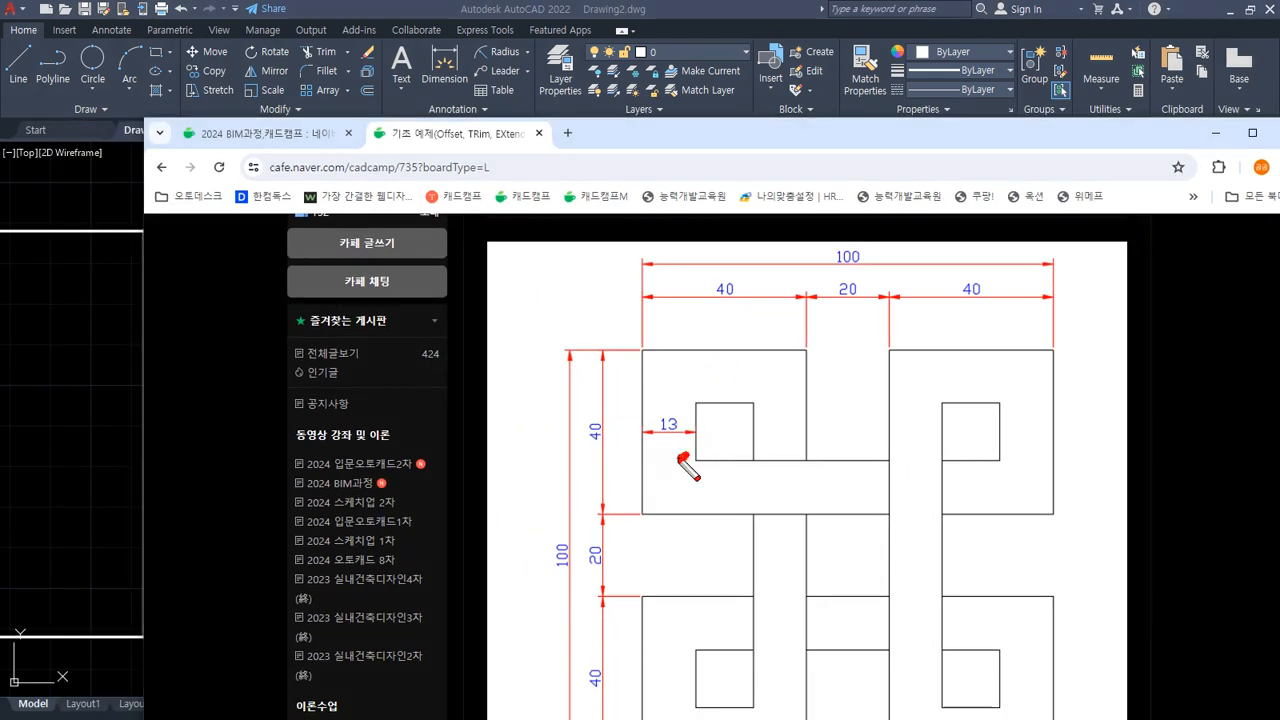
pyautogui.moveTo(680, 458)
pyautogui.mouseDown()
pyautogui.moveTo(692, 384)
pyautogui.moveTo(680, 463)
pyautogui.moveTo(668, 393)
pyautogui.moveTo(702, 450)
pyautogui.mouseUp()
pyautogui.press('Escape')
pyautogui.hotkey('ctrl', '2')
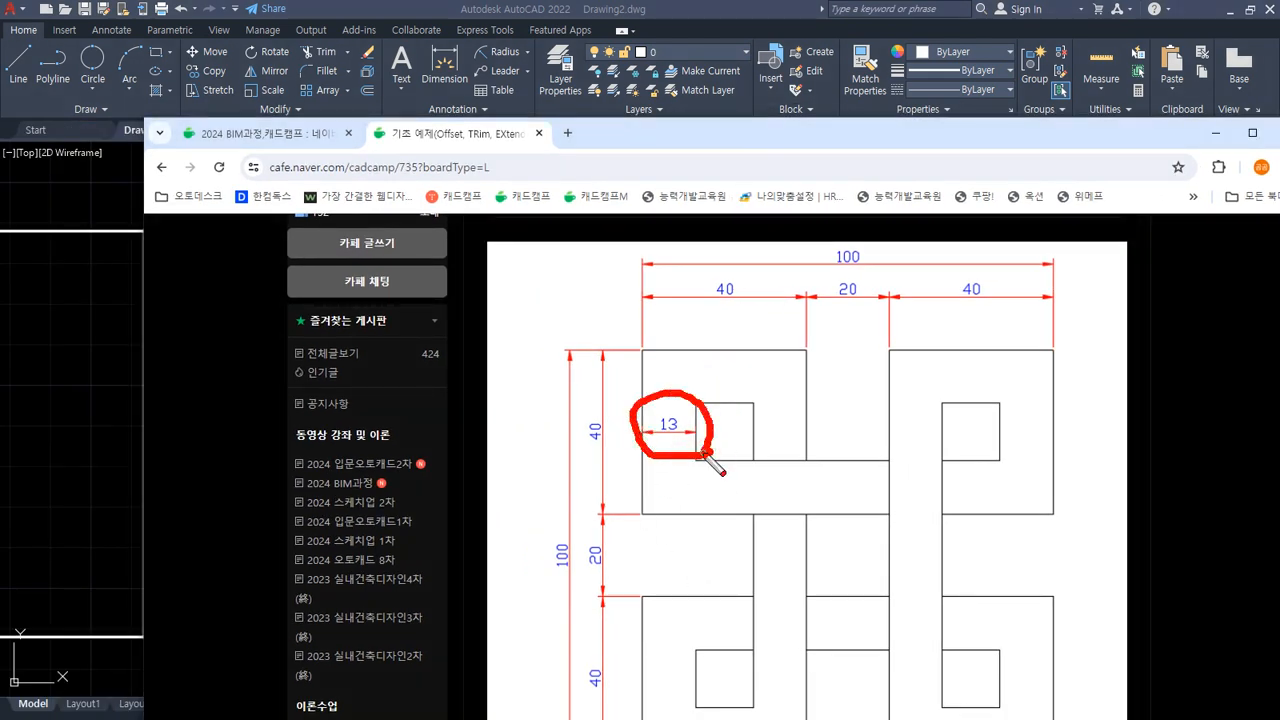
pyautogui.press('Escape')
pyautogui.moveTo(788, 136)
pyautogui.mouseDown()
pyautogui.moveTo(351, 156)
pyautogui.moveTo(0, 196)
pyautogui.mouseUp()
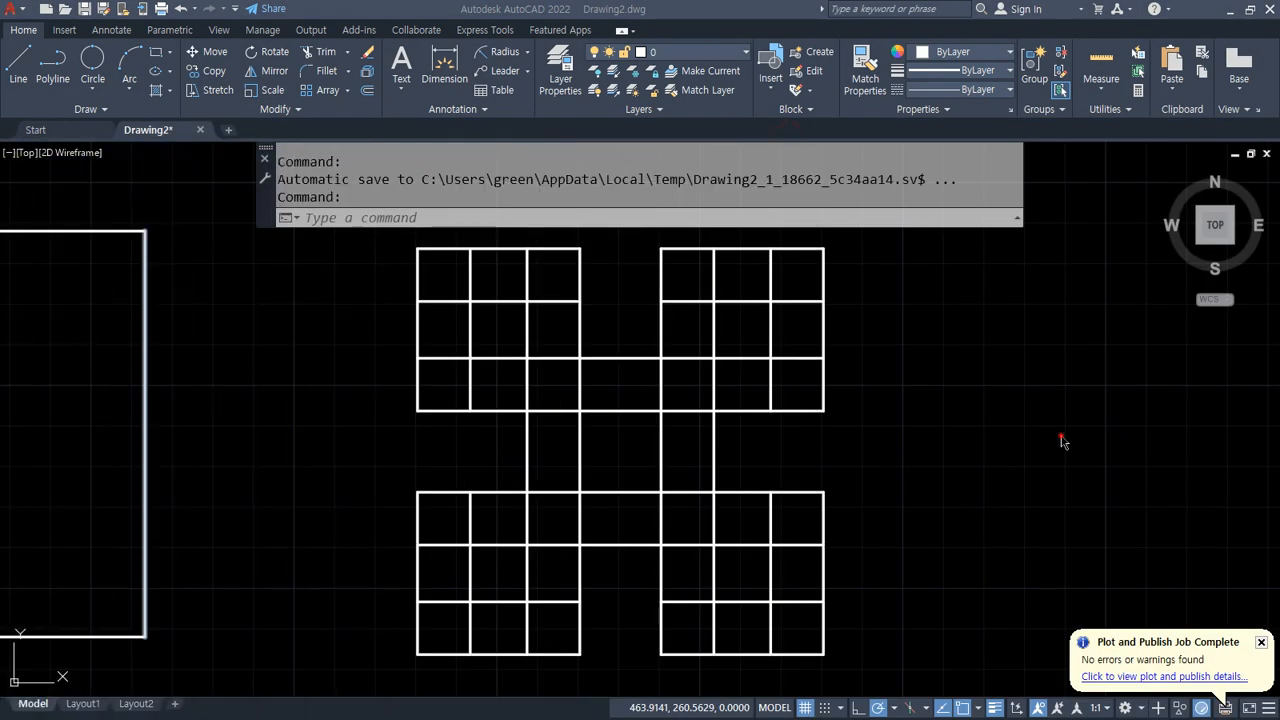
# Step: Trim the inner grid lines of the two right-hand squares to form their hooked inner outlines
pyautogui.write('tr')
pyautogui.press('Return')
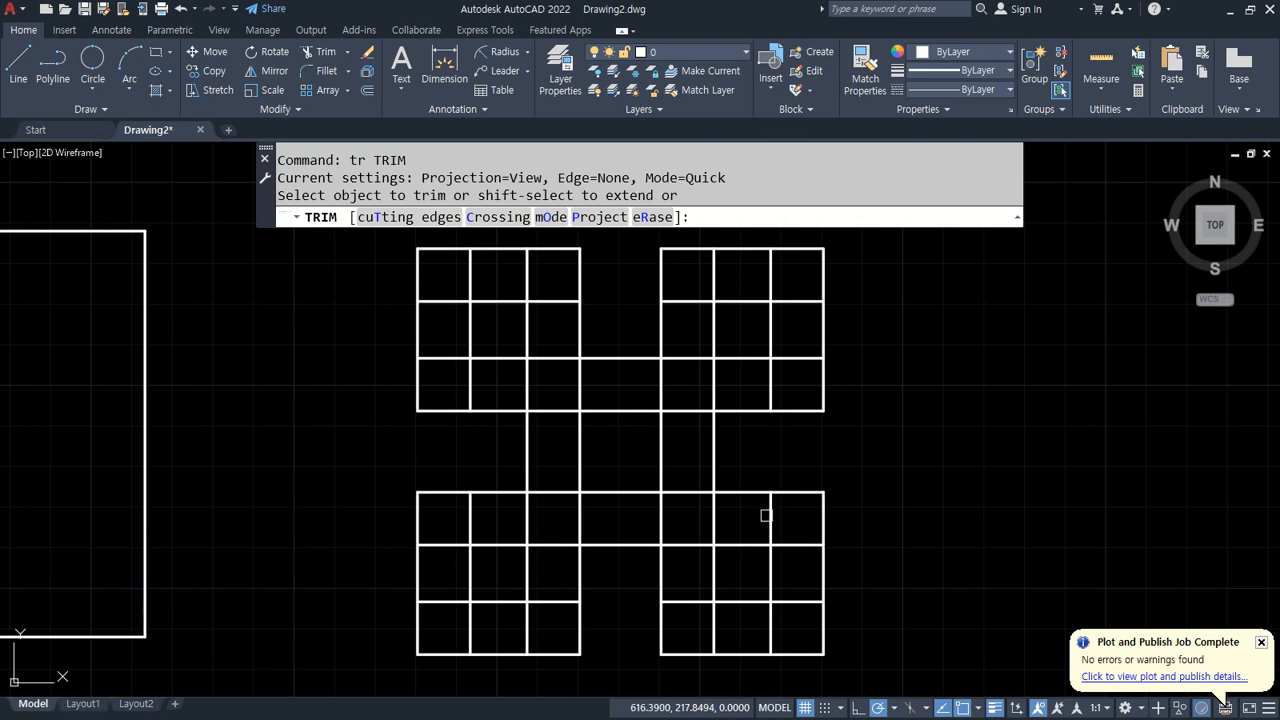
pyautogui.click(766, 515)
pyautogui.click(794, 540)
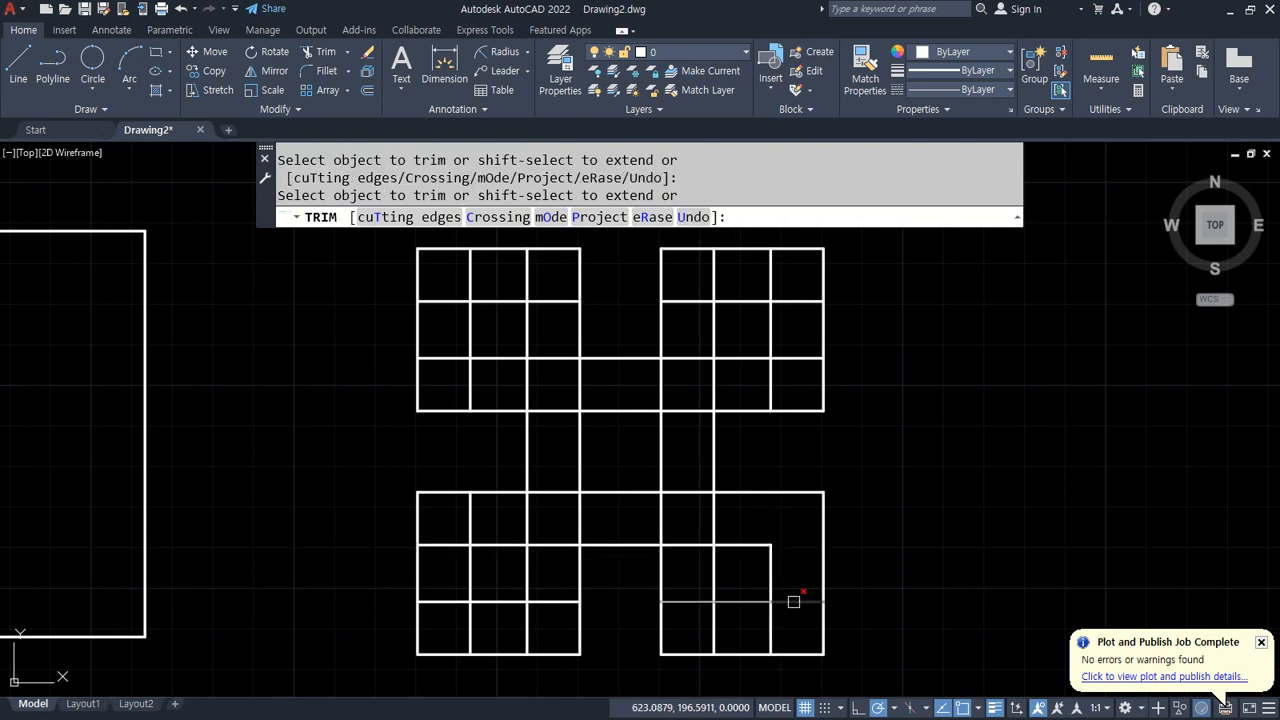
pyautogui.click(794, 601)
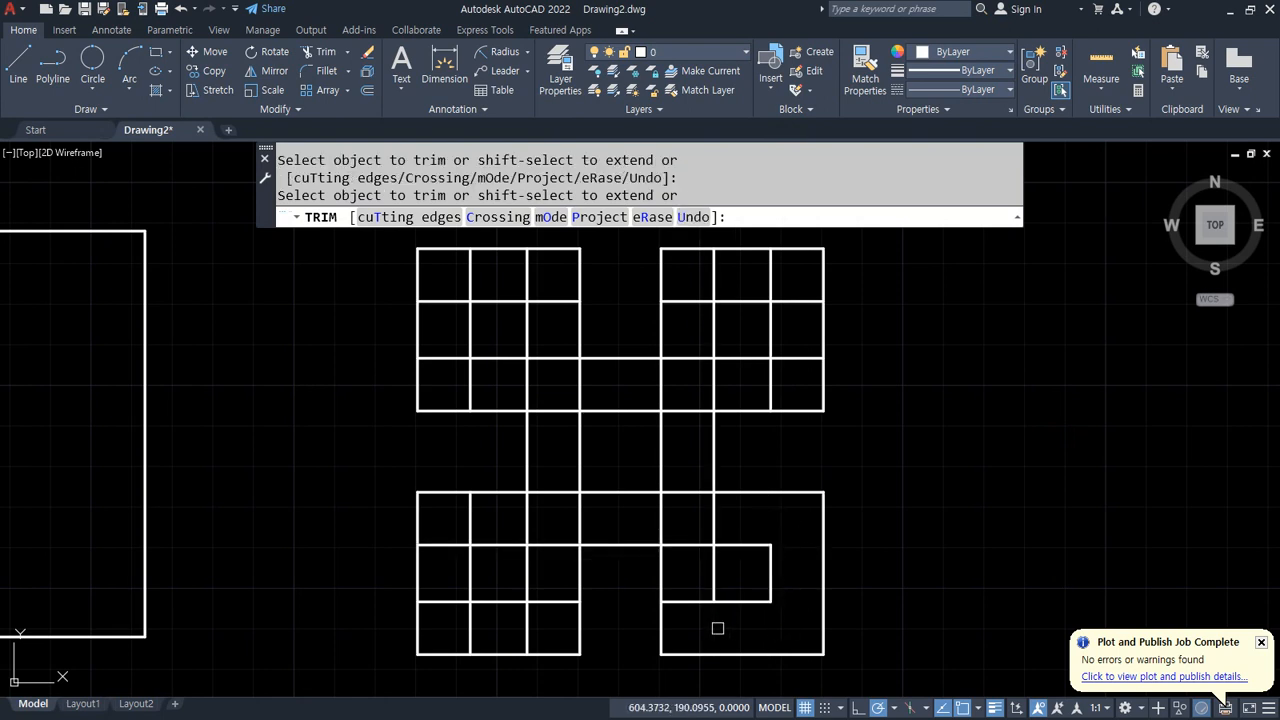
pyautogui.moveTo(685, 629)
pyautogui.mouseDown()
pyautogui.moveTo(697, 272)
pyautogui.moveTo(777, 266)
pyautogui.moveTo(796, 294)
pyautogui.moveTo(772, 374)
pyautogui.mouseUp()
pyautogui.click(773, 387)
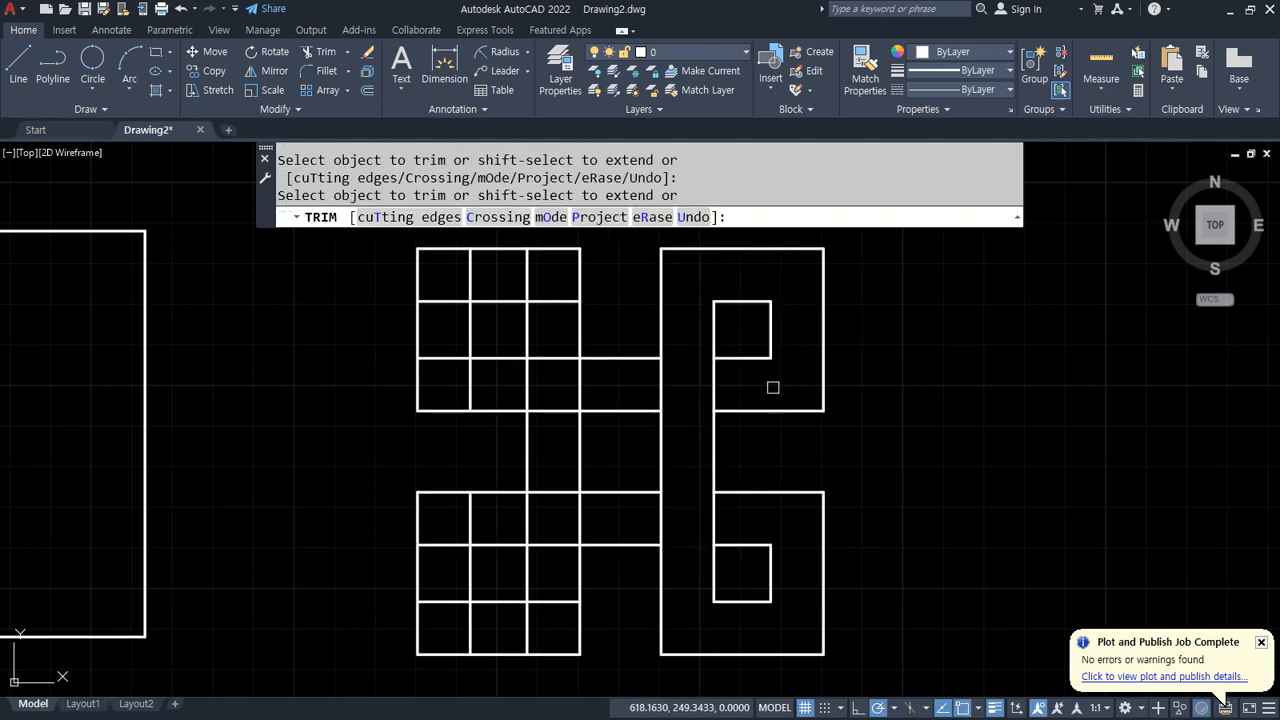
pyautogui.press('Return')
# Step: Fence-trim the inner grid lines of the top-left square to form its hooked outline
pyautogui.click(627, 380)
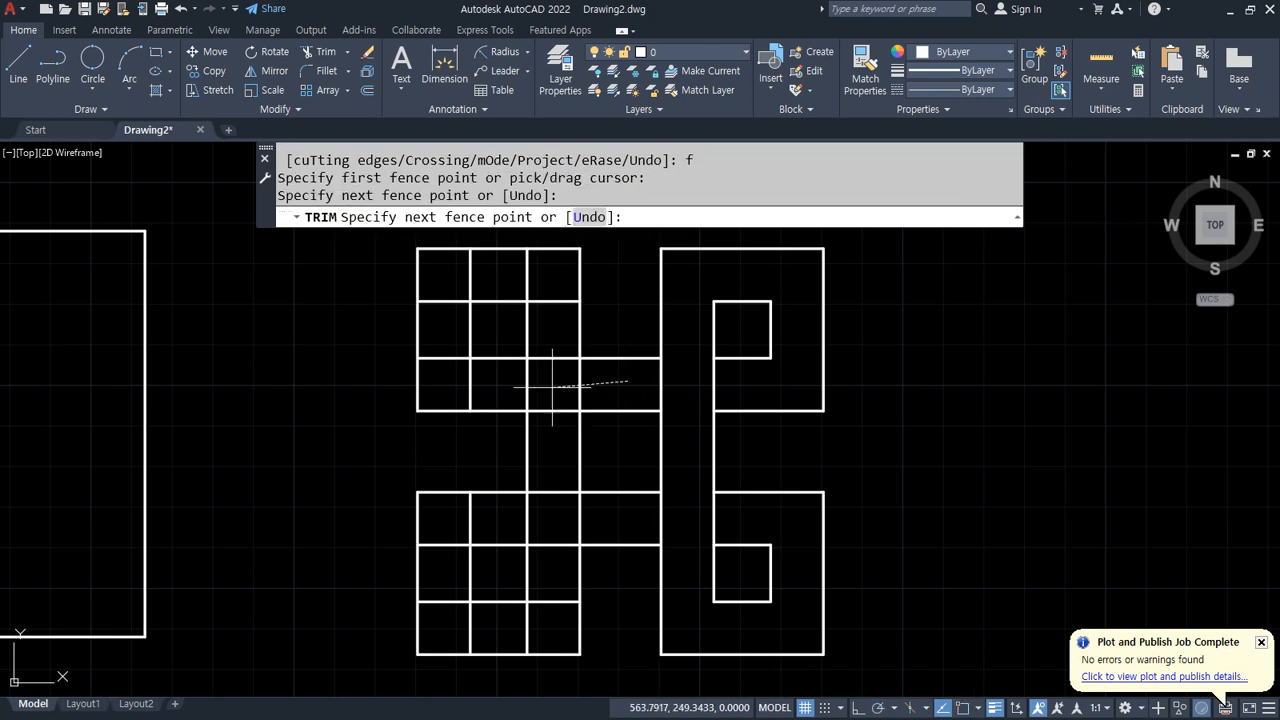
pyautogui.click(445, 380)
pyautogui.click(445, 278)
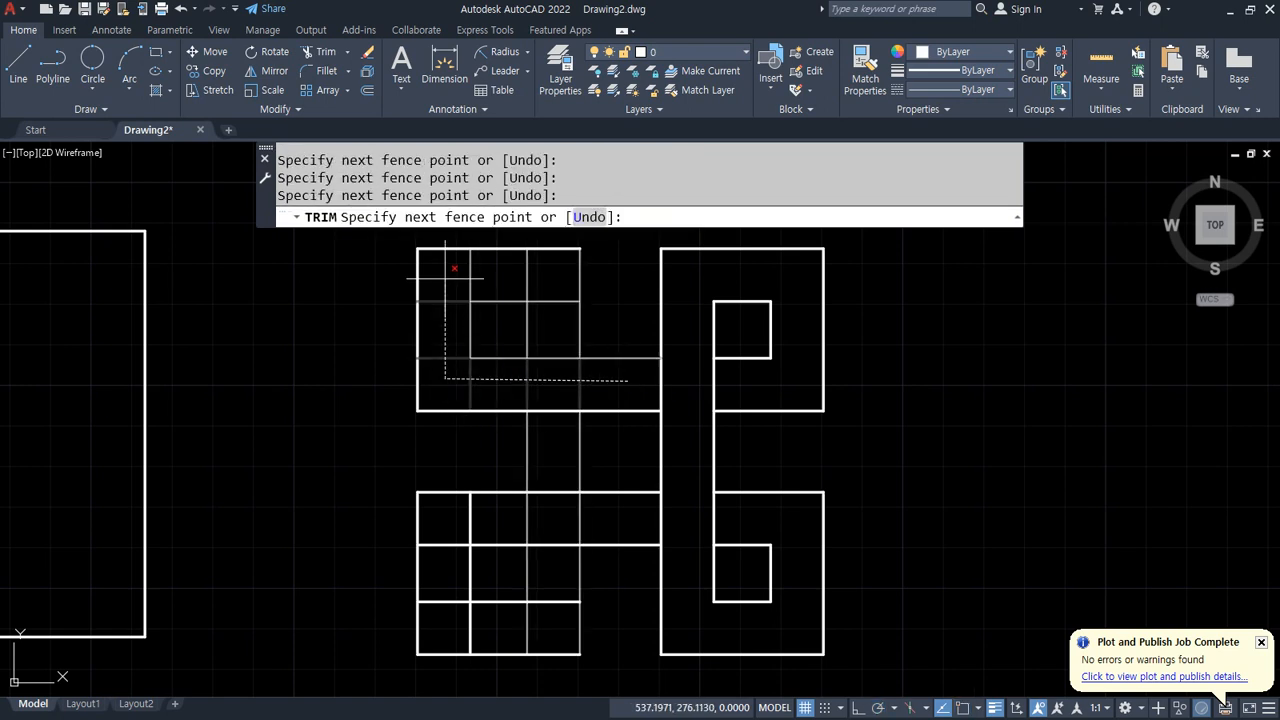
pyautogui.click(549, 278)
pyautogui.click(549, 318)
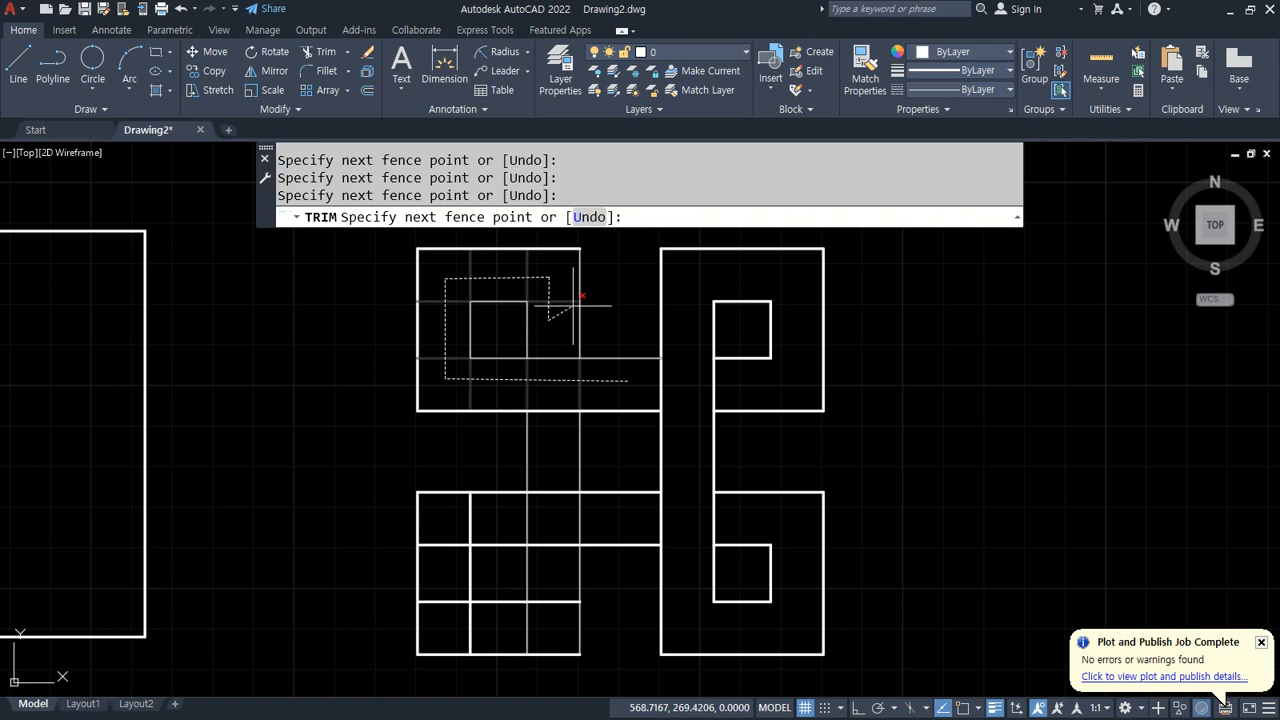
pyautogui.press('Return')
# Step: Fence-trim the inner grid lines of the bottom-left square and finish the Trim command
pyautogui.write('f')
pyautogui.press('Return')
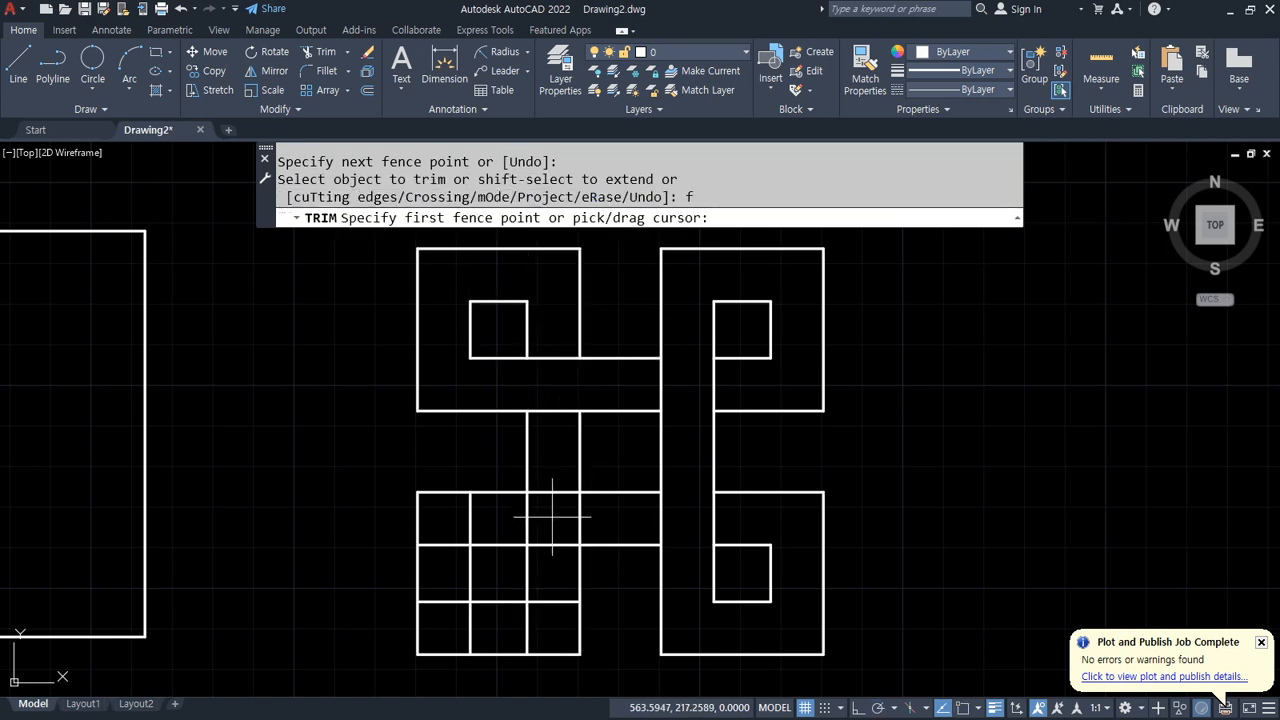
pyautogui.click(557, 445)
pyautogui.click(551, 628)
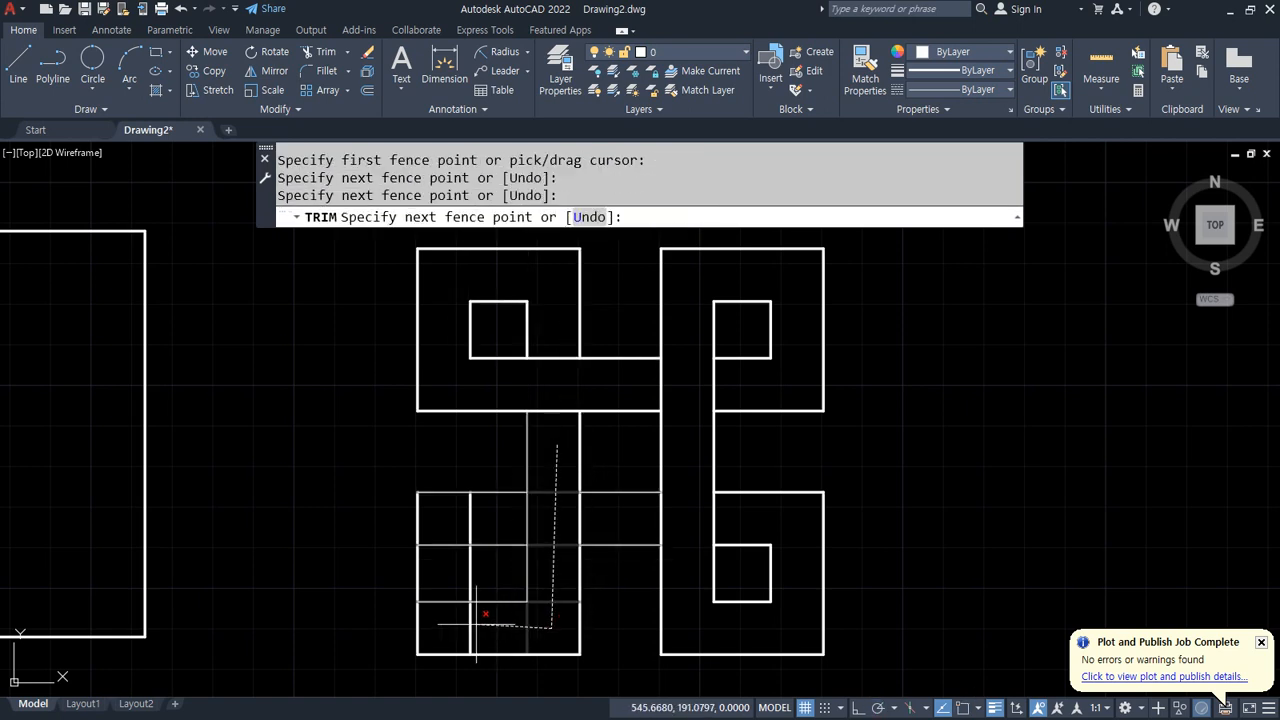
pyautogui.click(450, 620)
pyautogui.click(450, 518)
pyautogui.press('Return')
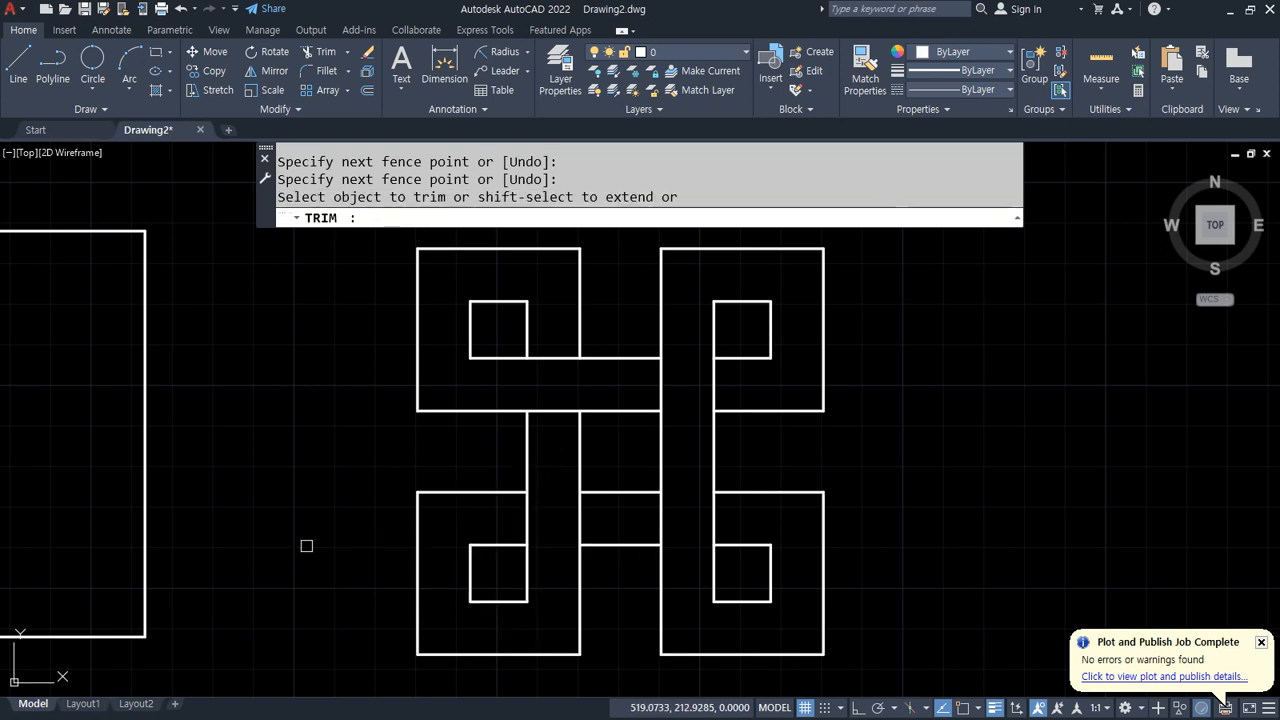
pyautogui.press('Return')
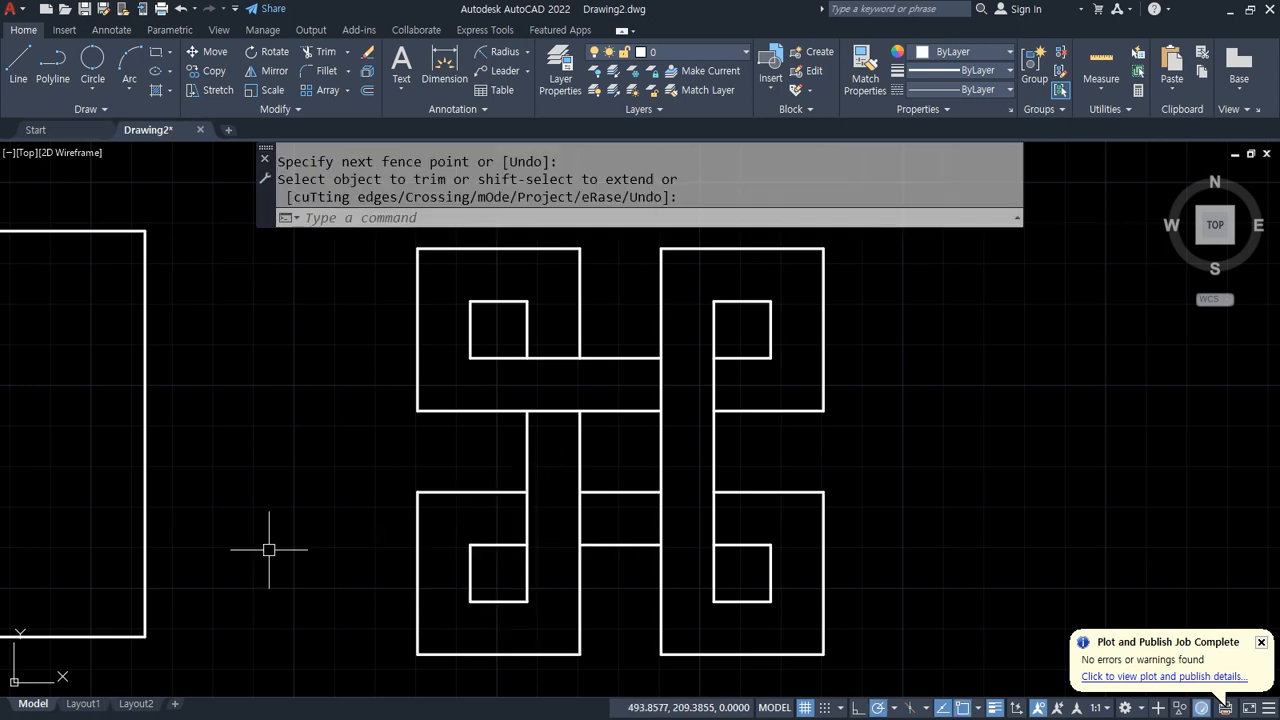
# Step: Examine the dimensions of the next reference exercise drawing in the browser
pyautogui.hotkey('alt', 'Tab')
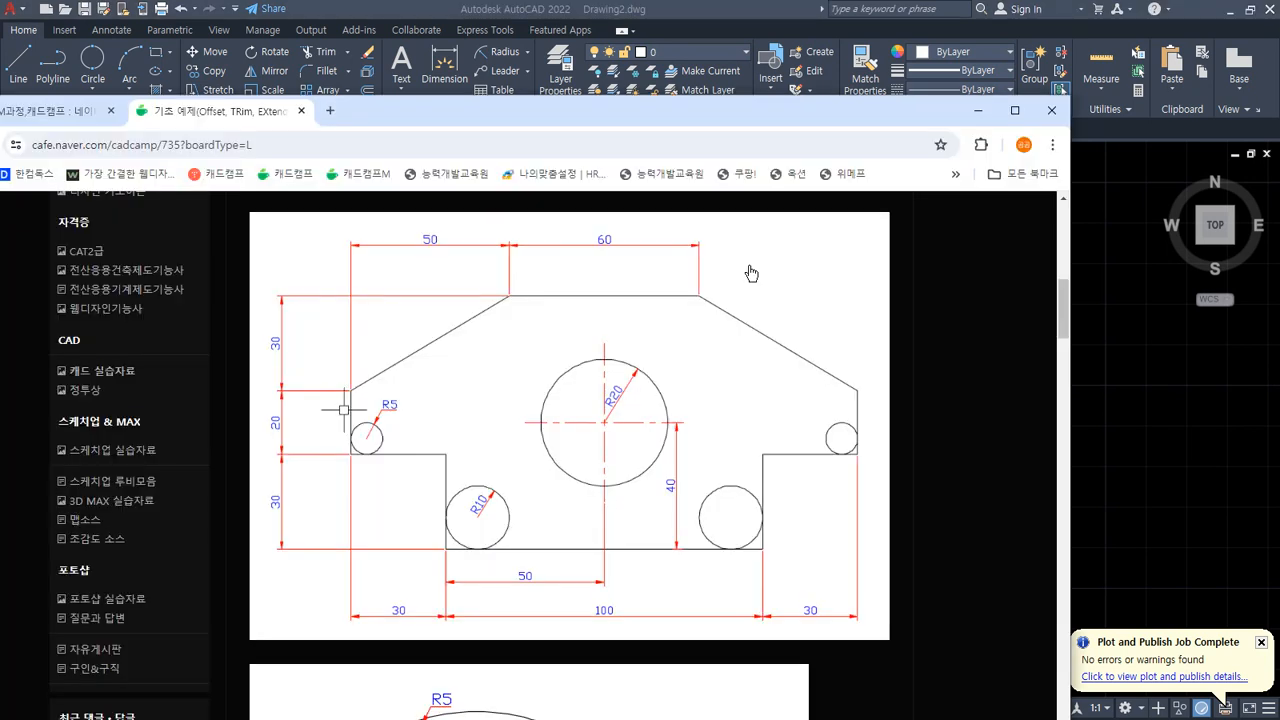
pyautogui.moveTo(398, 640)
pyautogui.mouseDown()
pyautogui.moveTo(405, 592)
pyautogui.moveTo(418, 632)
pyautogui.mouseUp()
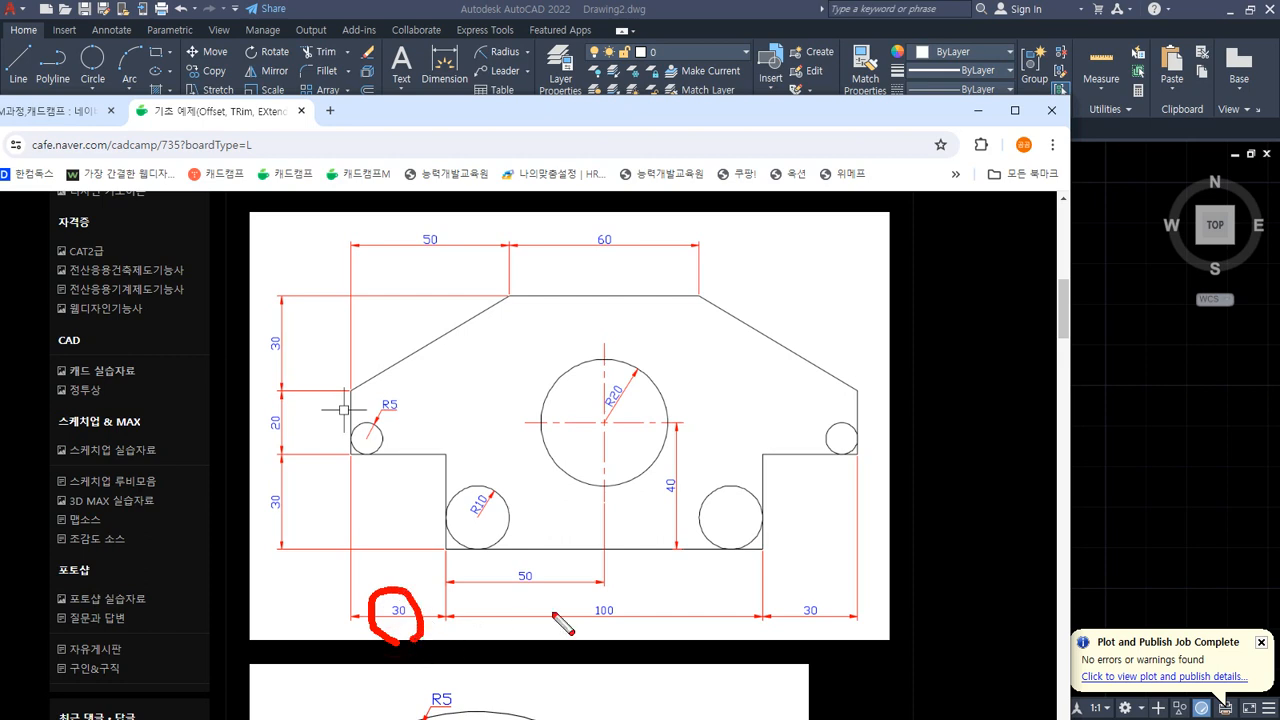
pyautogui.moveTo(582, 622)
pyautogui.mouseDown()
pyautogui.moveTo(645, 600)
pyautogui.moveTo(612, 632)
pyautogui.mouseUp()
pyautogui.moveTo(790, 600)
pyautogui.mouseDown()
pyautogui.moveTo(815, 588)
pyautogui.moveTo(846, 622)
pyautogui.mouseUp()
pyautogui.moveTo(300, 510)
pyautogui.mouseDown()
pyautogui.moveTo(271, 516)
pyautogui.moveTo(305, 512)
pyautogui.mouseUp()
pyautogui.moveTo(289, 447); pyautogui.dragTo(300, 402)
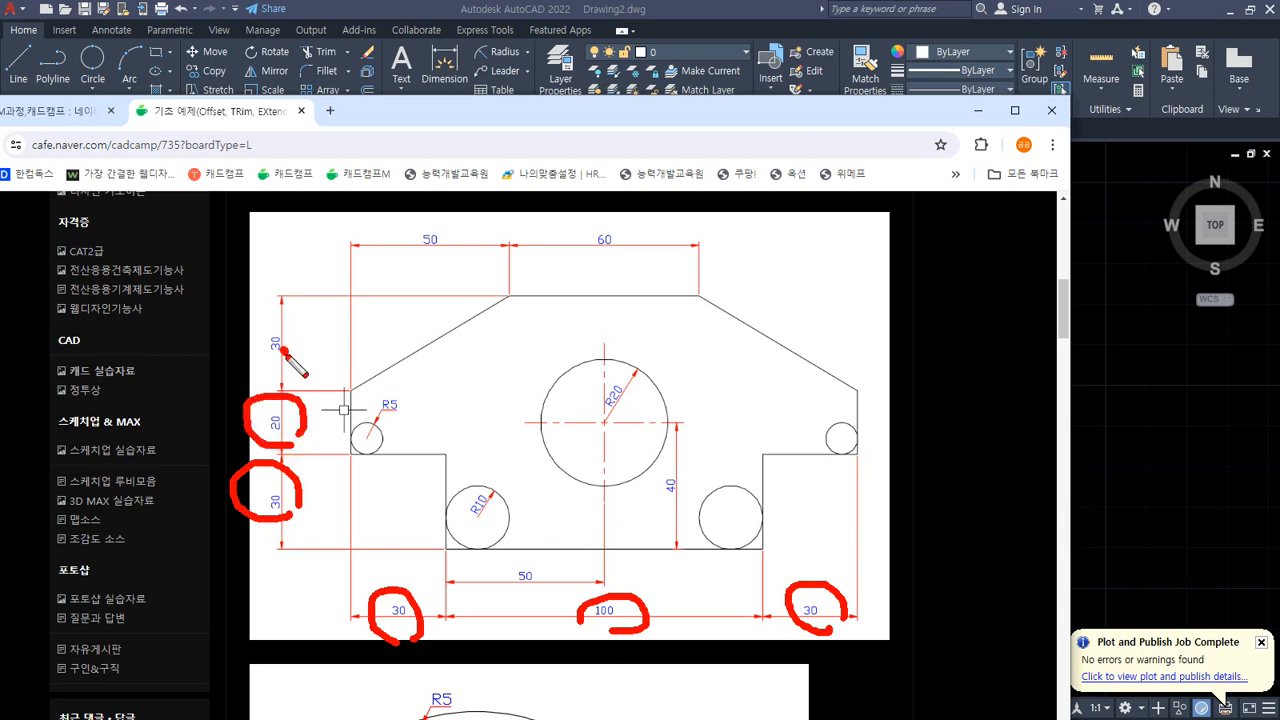
pyautogui.moveTo(286, 349)
pyautogui.mouseDown()
pyautogui.moveTo(280, 337)
pyautogui.moveTo(296, 343)
pyautogui.mouseUp()
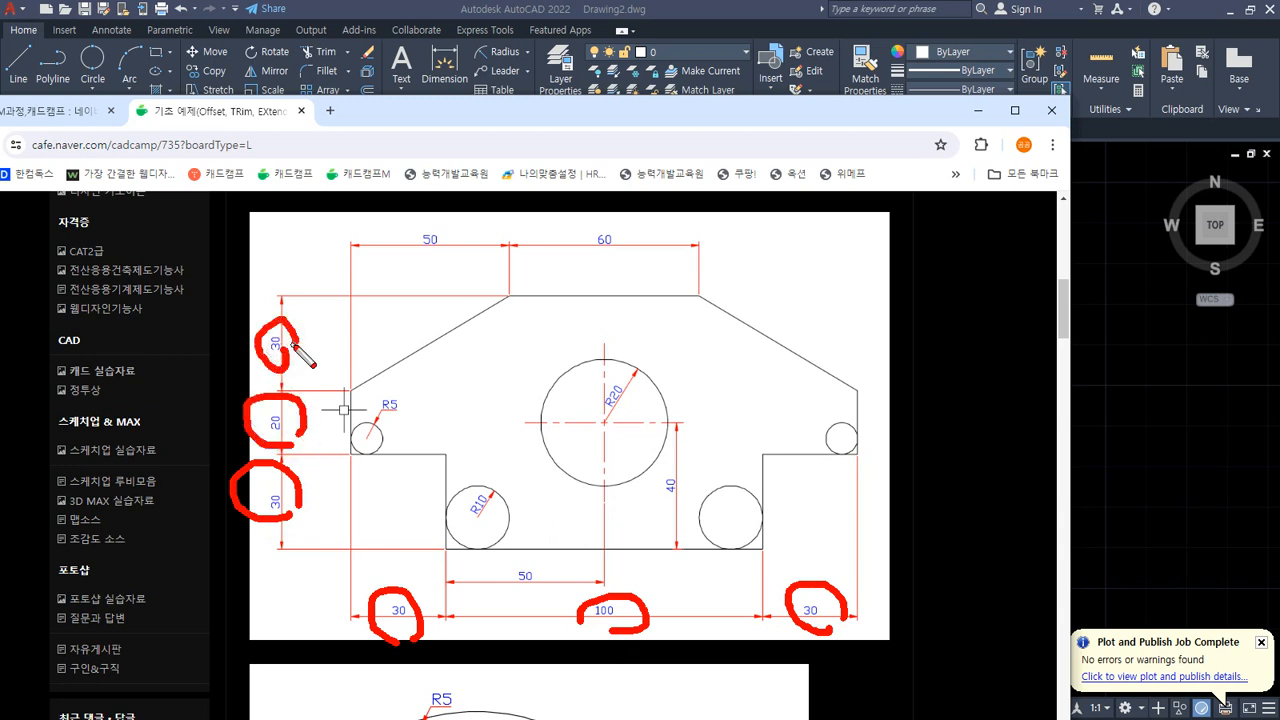
pyautogui.press('Escape')
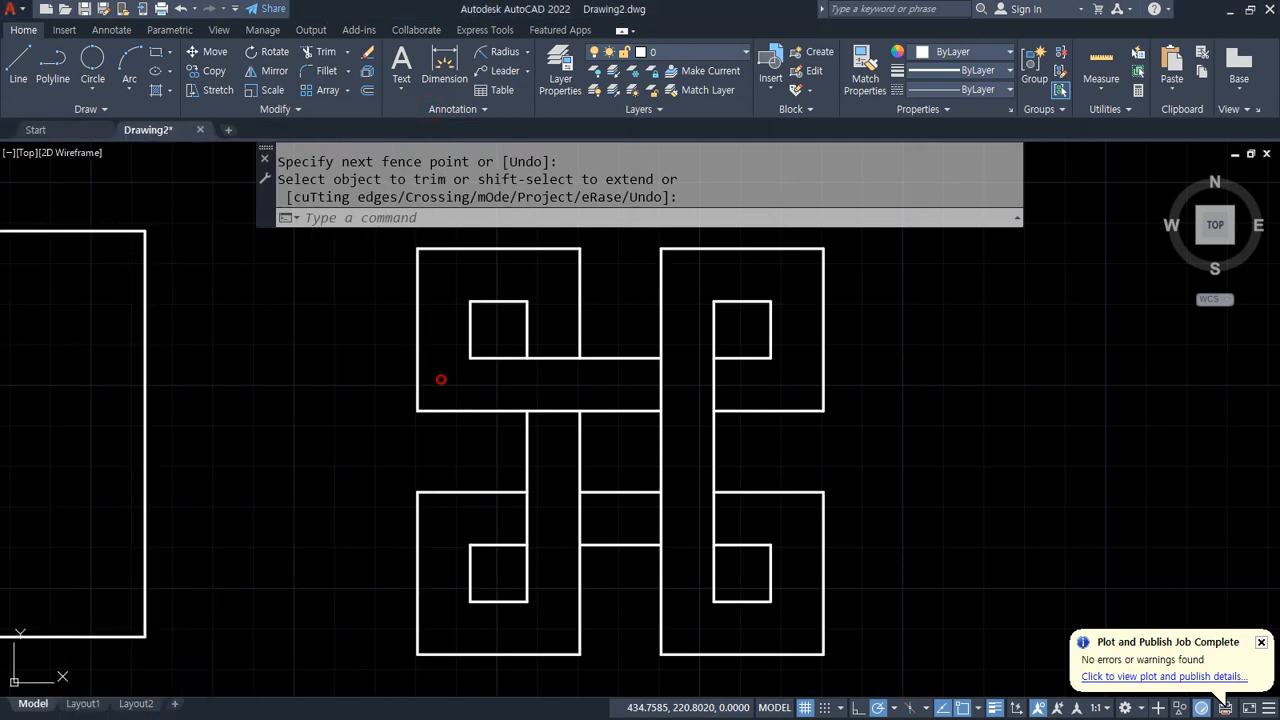
# Step: Erase all existing figures and zoom to show the whole drawing
pyautogui.scroll(-5, 437, 374)
pyautogui.click(644, 502)
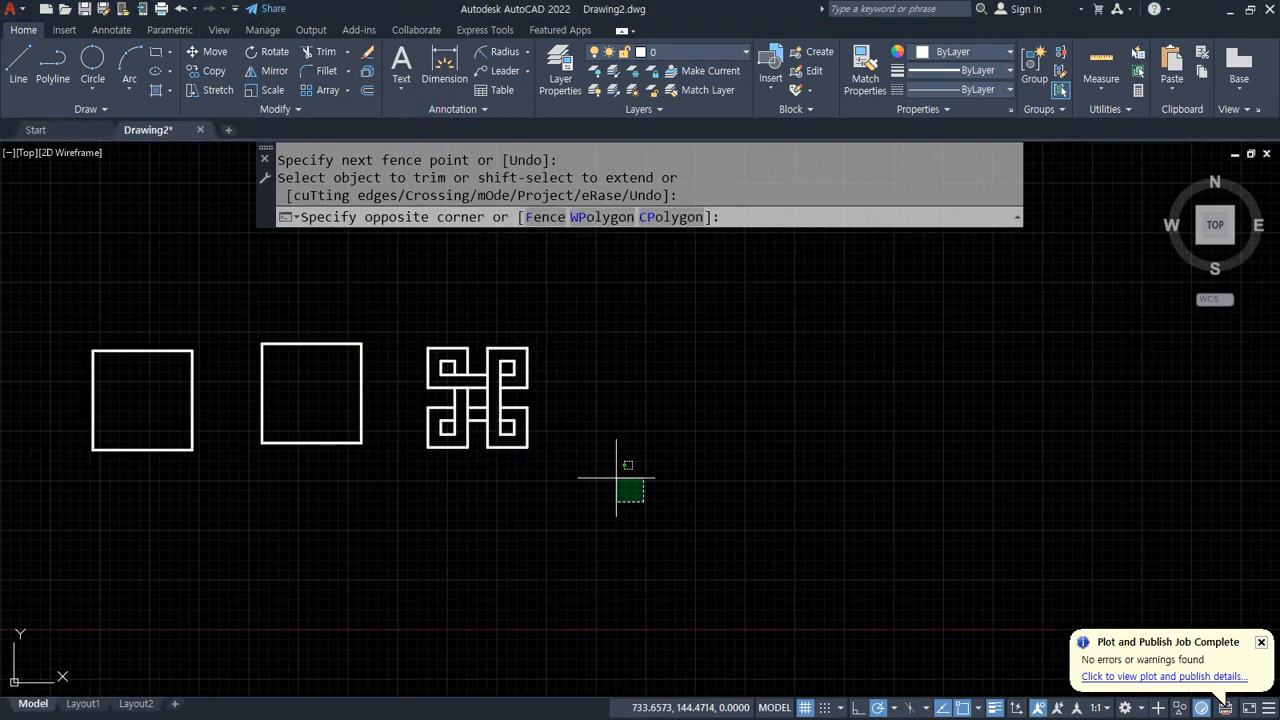
pyautogui.click(29, 277)
pyautogui.press('Delete')
pyautogui.write('z')
pyautogui.press('Return')
pyautogui.write('a')
pyautogui.press('Return')
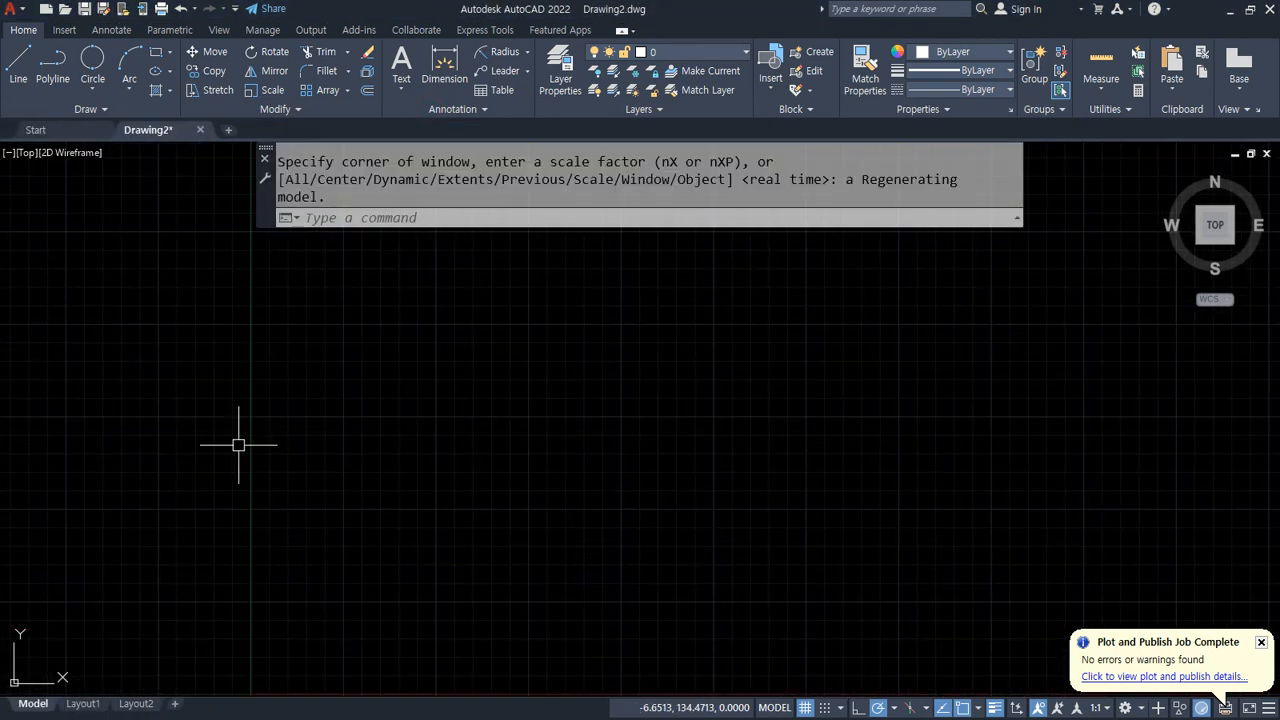
pyautogui.write('l')
pyautogui.press('Return')
pyautogui.click(469, 517)
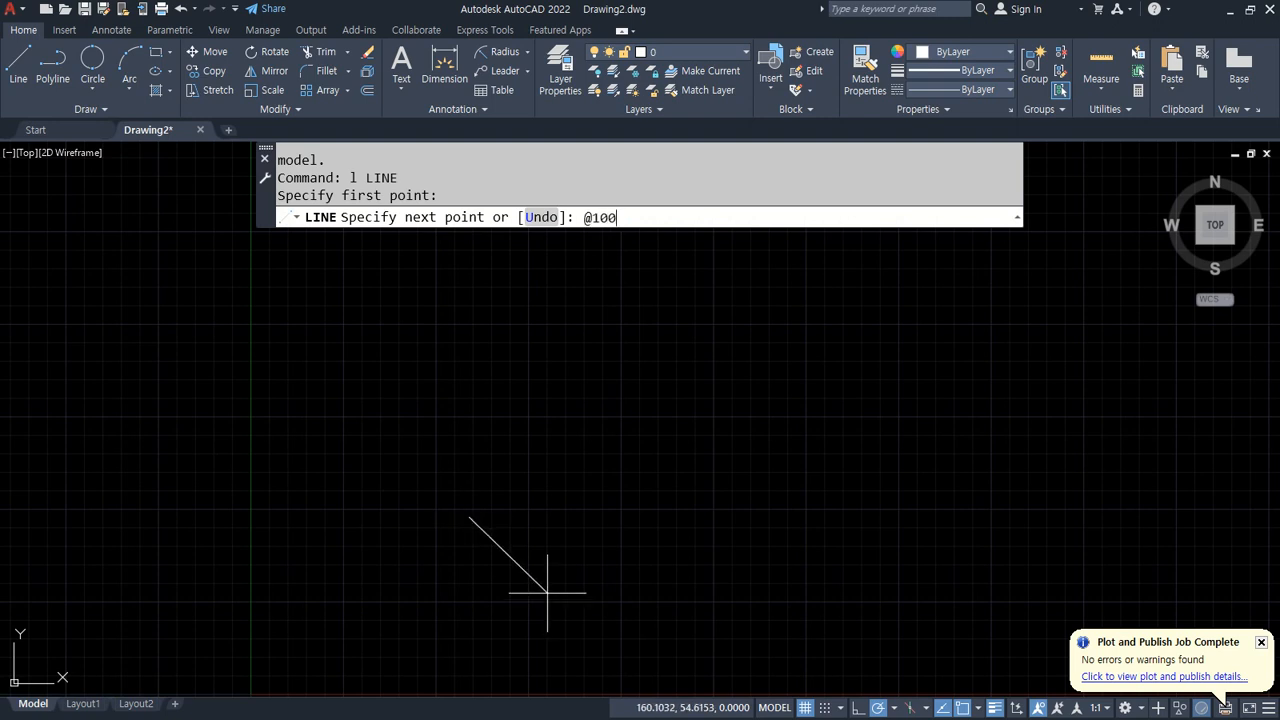
pyautogui.write('@100<0')
pyautogui.press('Return')
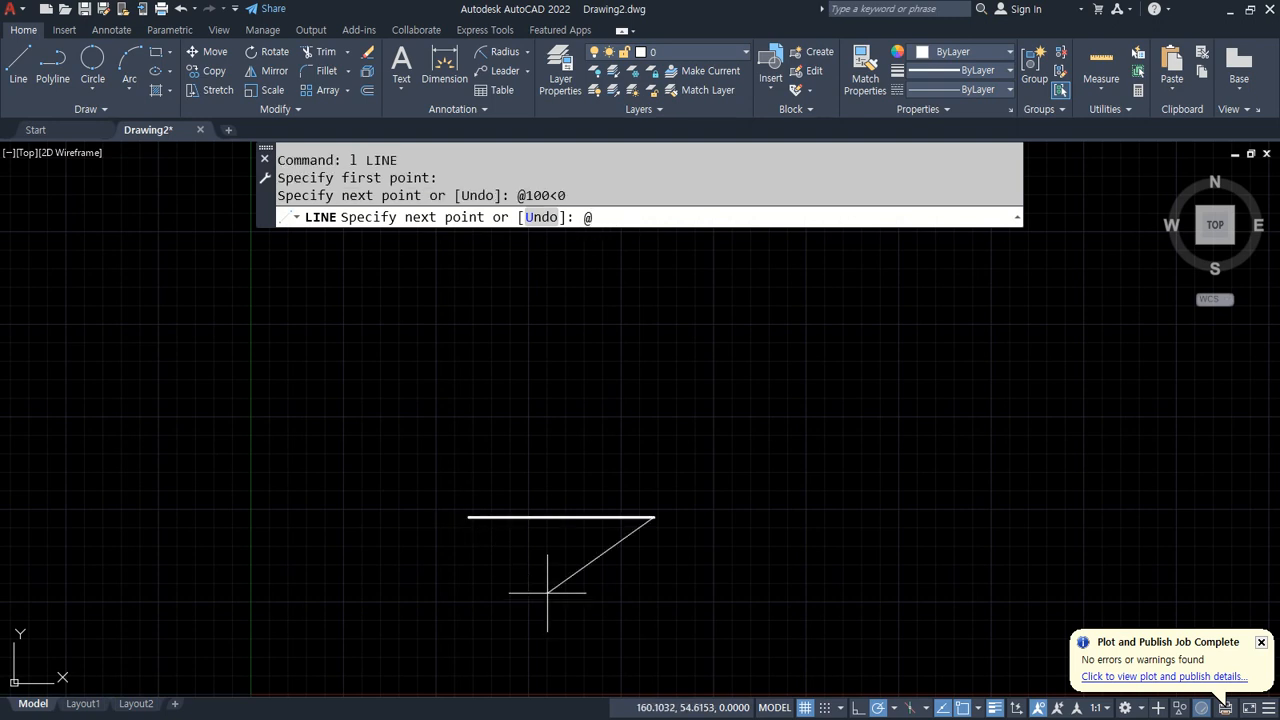
pyautogui.write('@30<90')
pyautogui.press('Return')
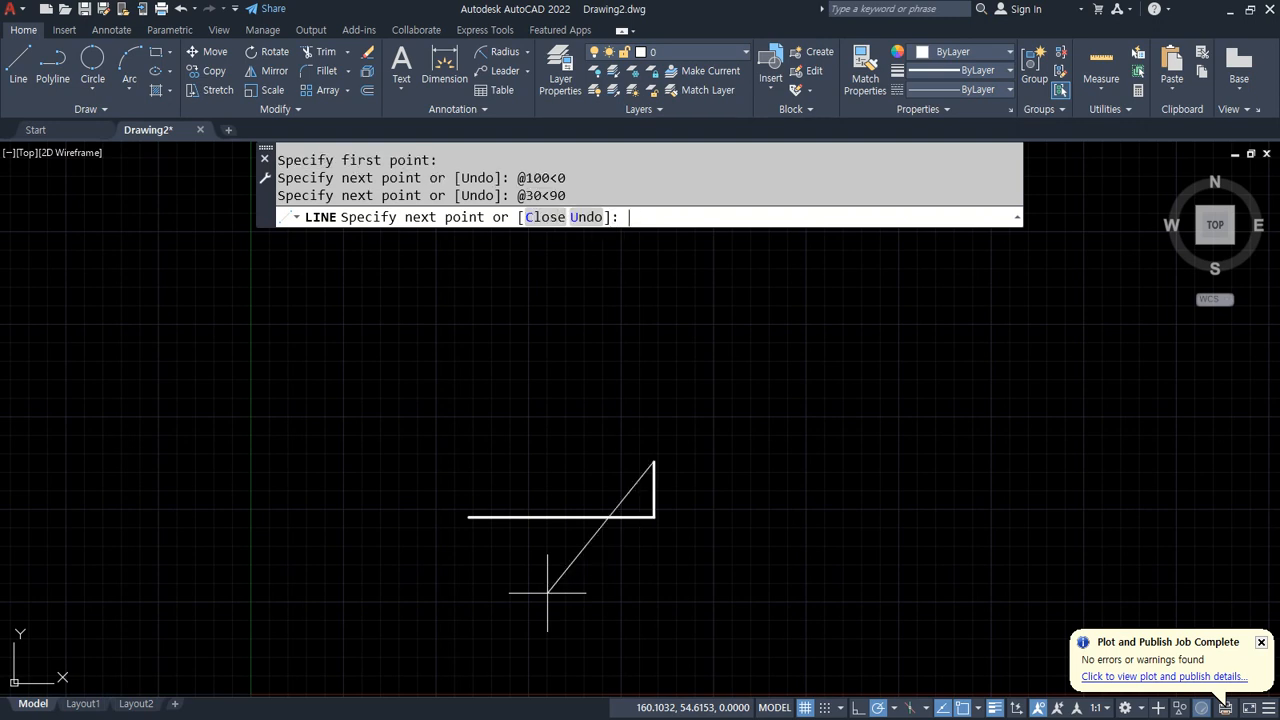
pyautogui.write('@30<0')
pyautogui.press('Return')
pyautogui.write('@20<')
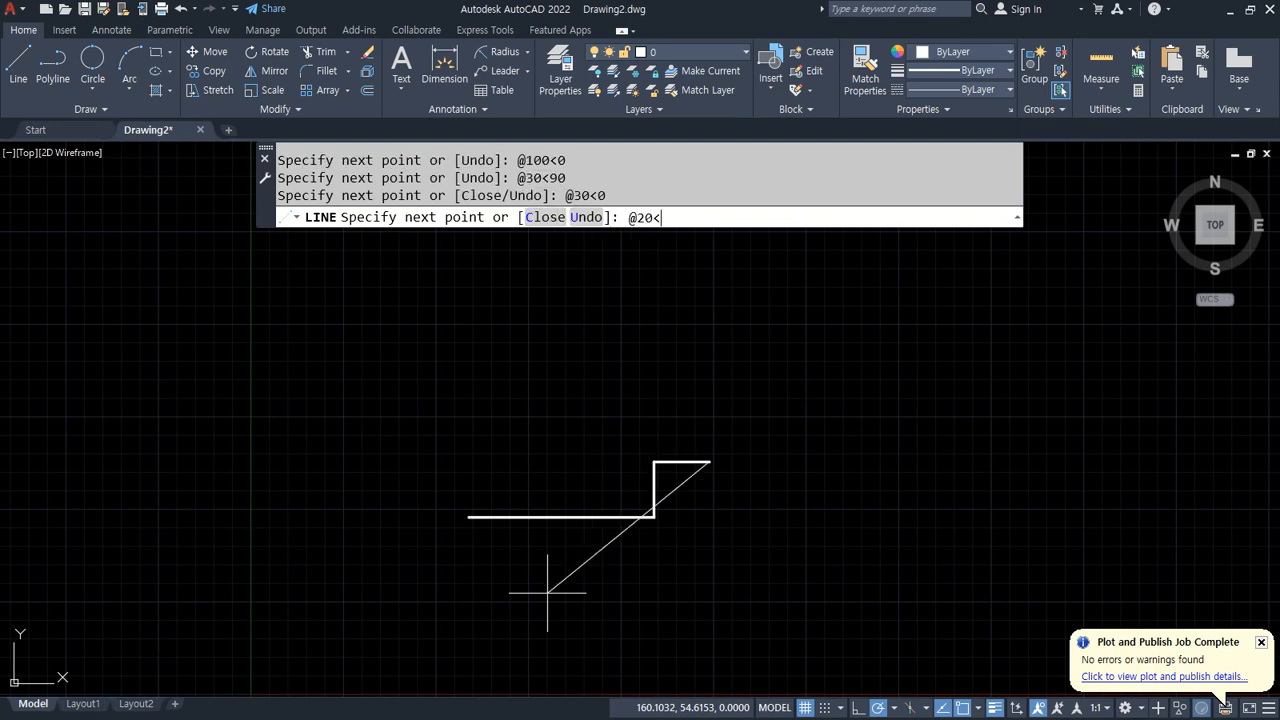
pyautogui.write('90')
pyautogui.press('Return')
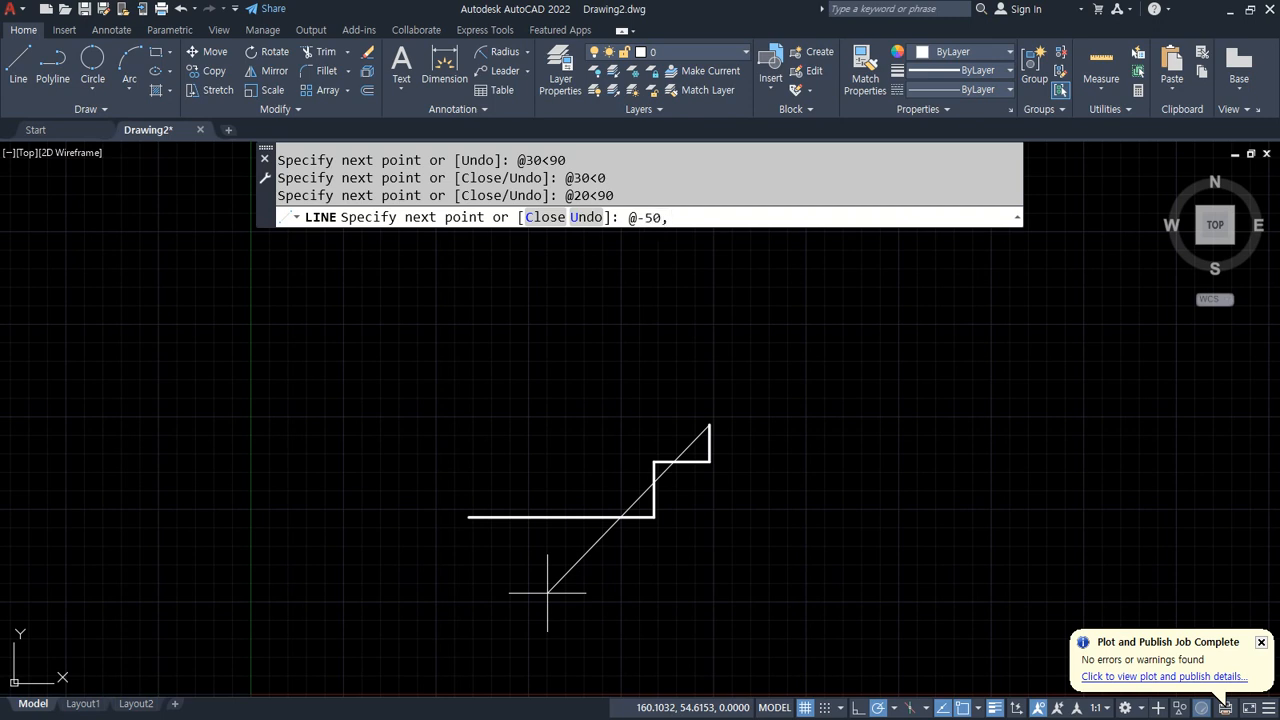
pyautogui.write('@-50,30')
pyautogui.press('Return')
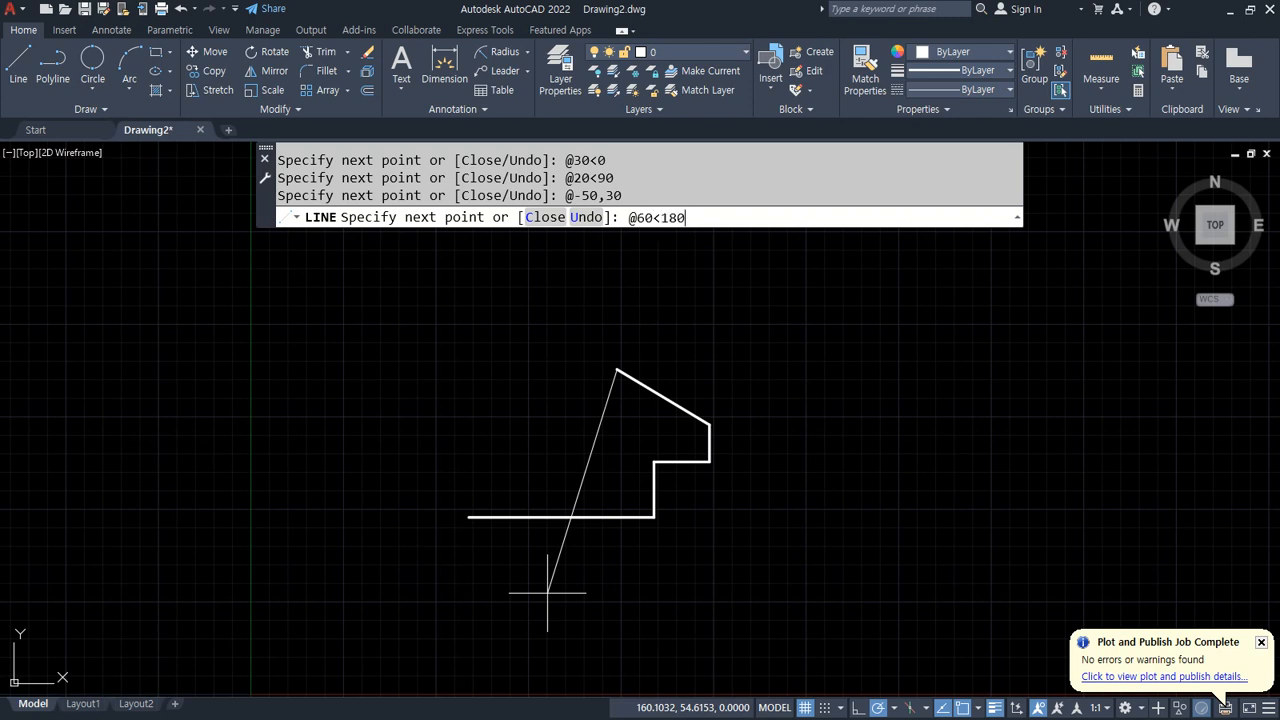
pyautogui.press('Return')
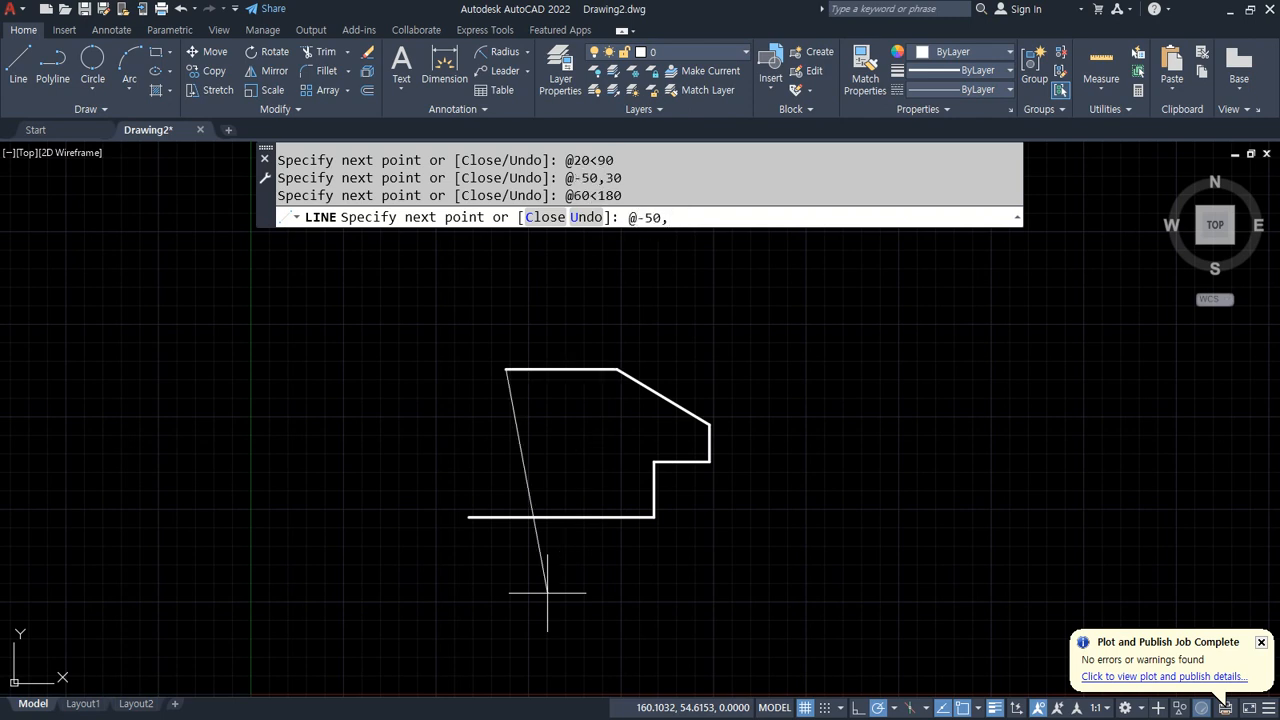
pyautogui.press('Return')
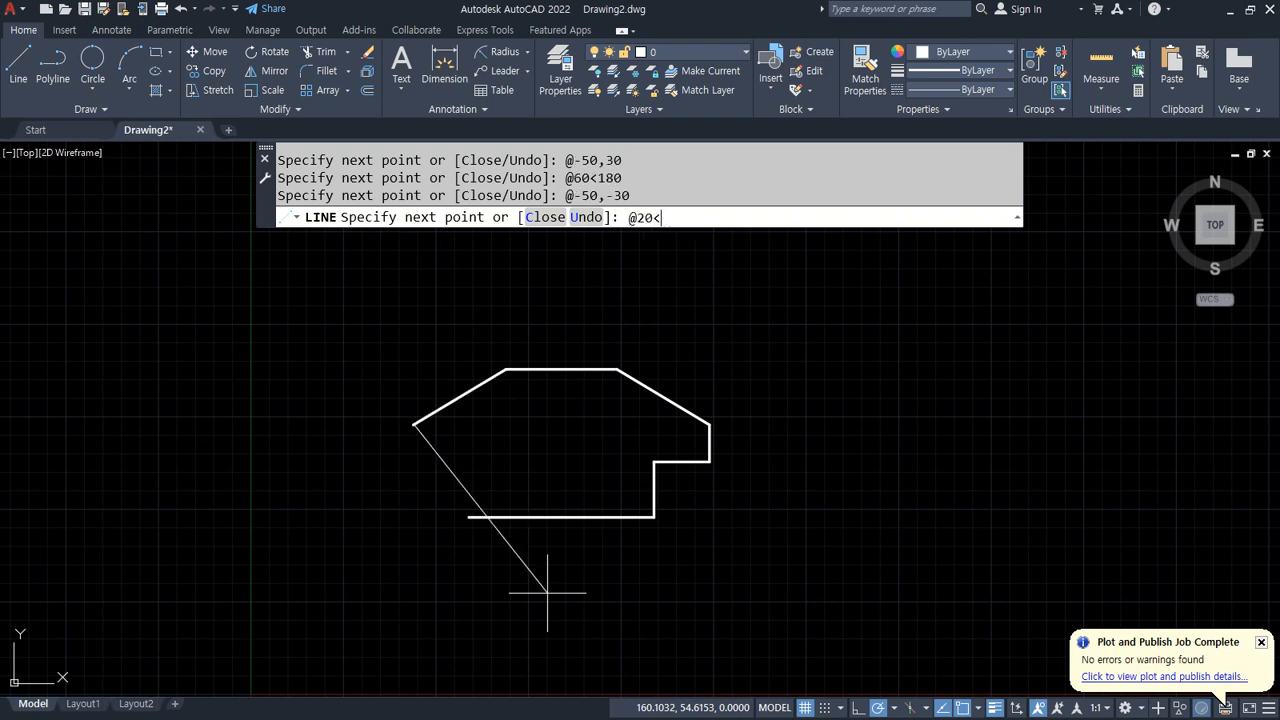
pyautogui.press('Return')
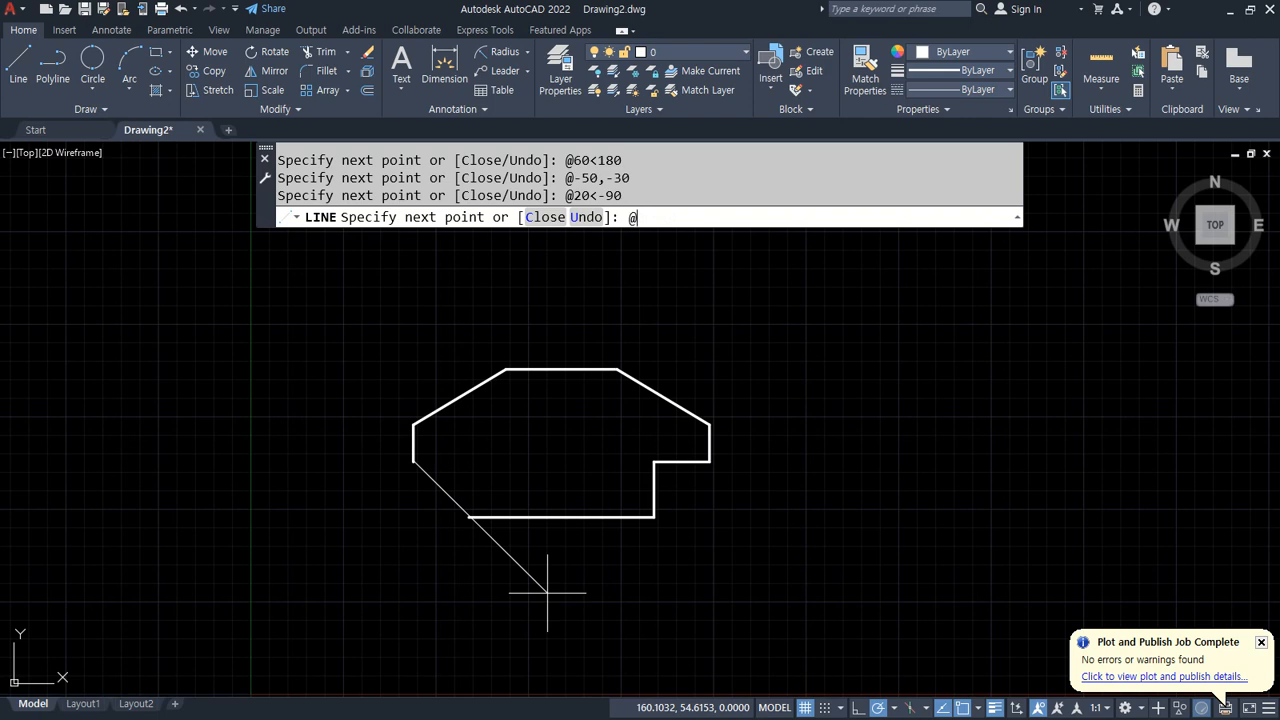
pyautogui.write('@30<0')
pyautogui.press('Return')
pyautogui.write('@')
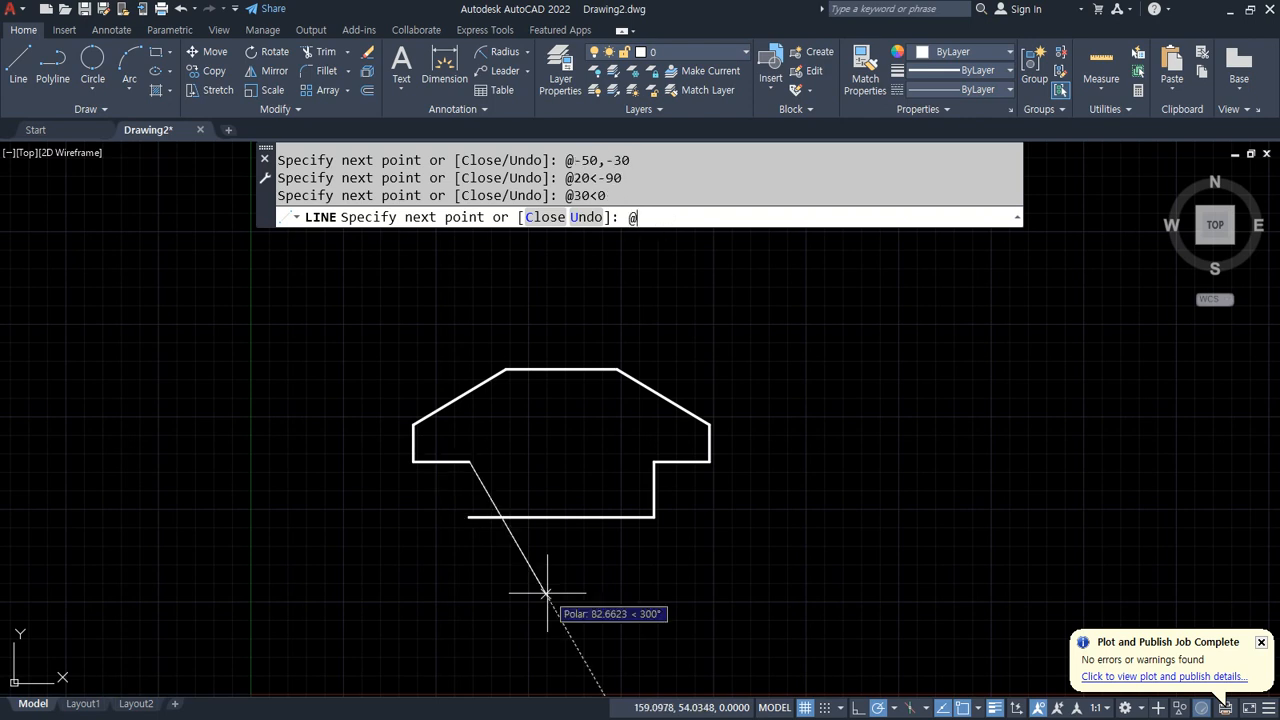
pyautogui.press('Return')
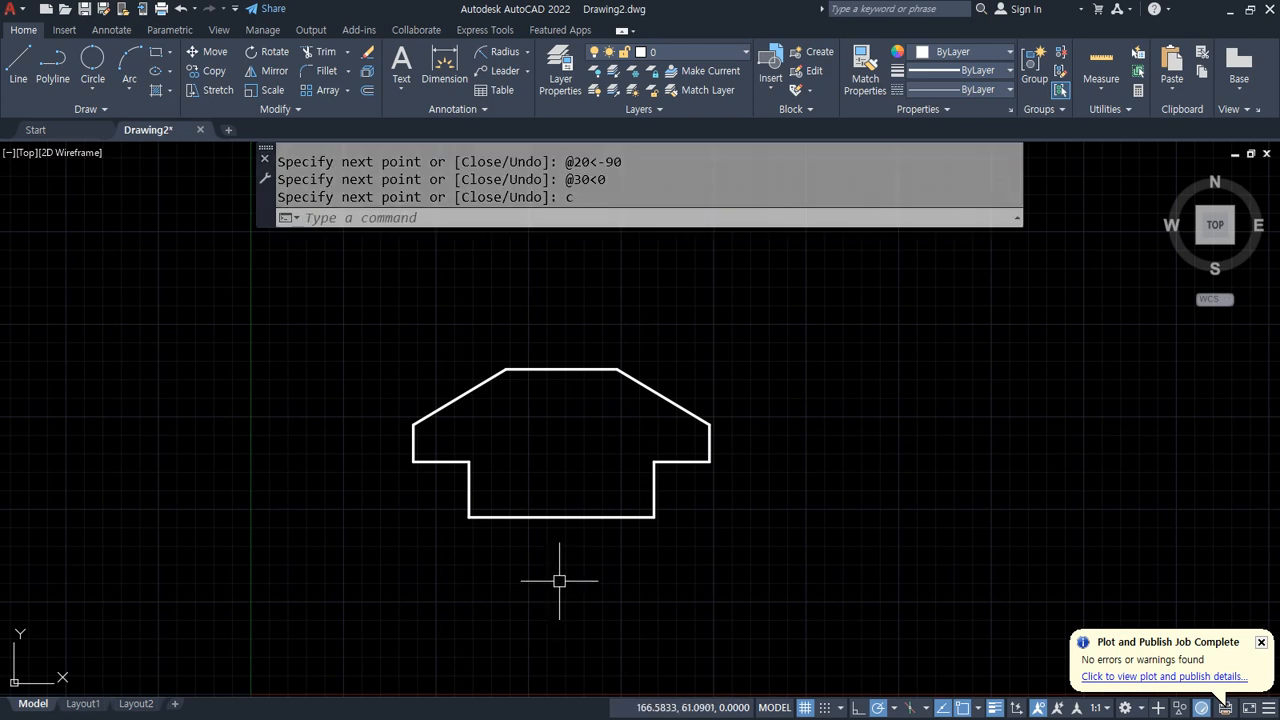
# Step: Draw a vertical line and a horizontal baseline forming an L beside the first figure
pyautogui.write('l')
pyautogui.moveTo(868, 384); pyautogui.dragTo(624, 390, button='middle')
pyautogui.press('Return')
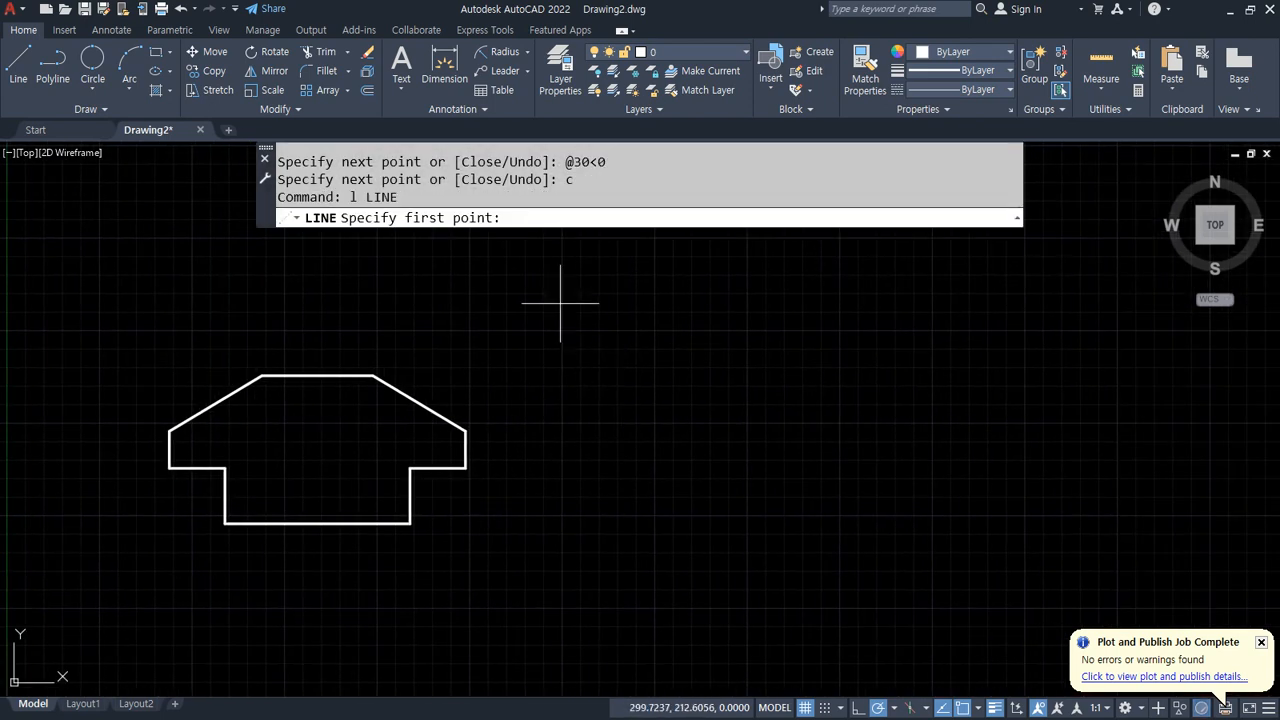
pyautogui.click(557, 277)
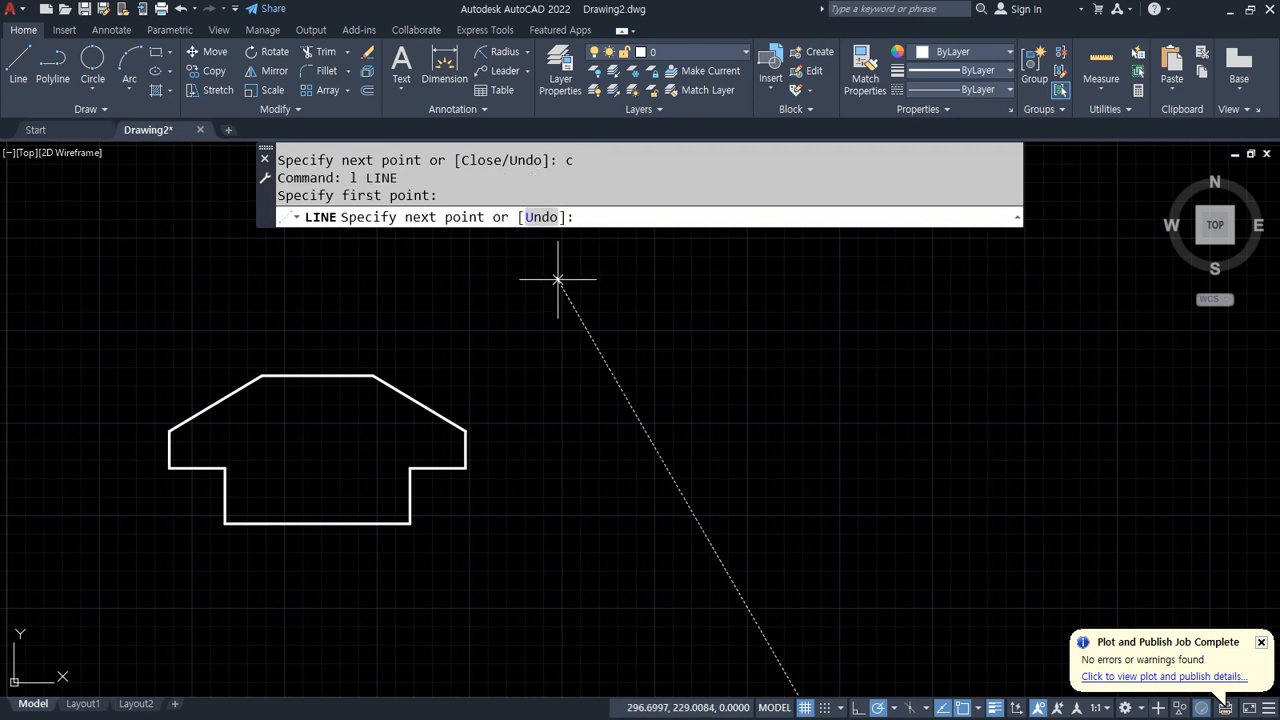
pyautogui.click(557, 524)
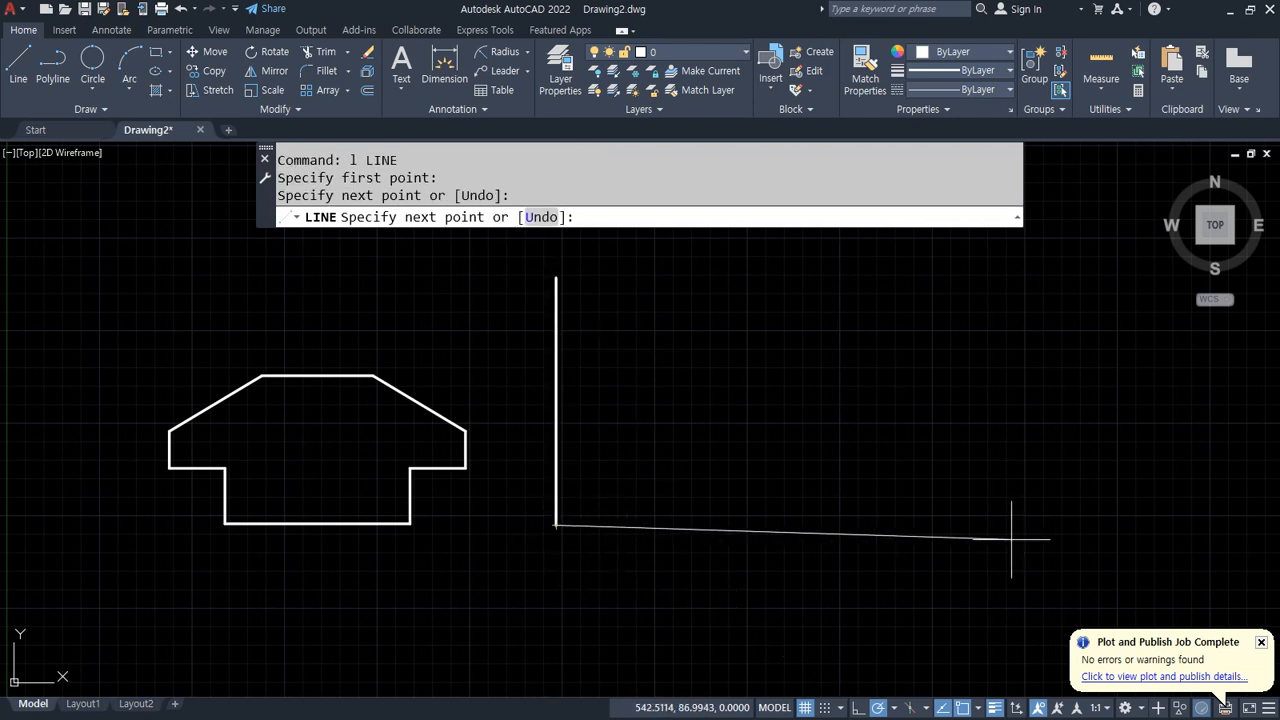
pyautogui.click(1149, 525)
pyautogui.press('Return')
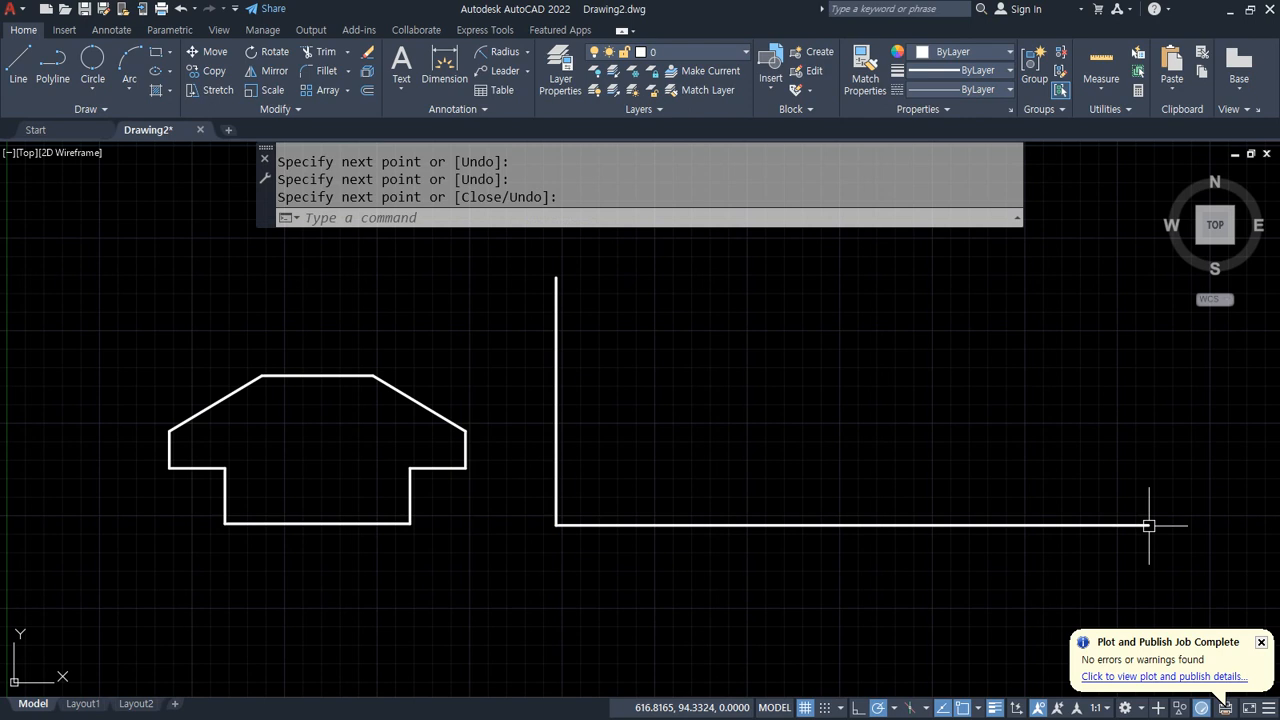
# Step: Offset the vertical line 30 units to the right
pyautogui.write('o')
pyautogui.press('Return')
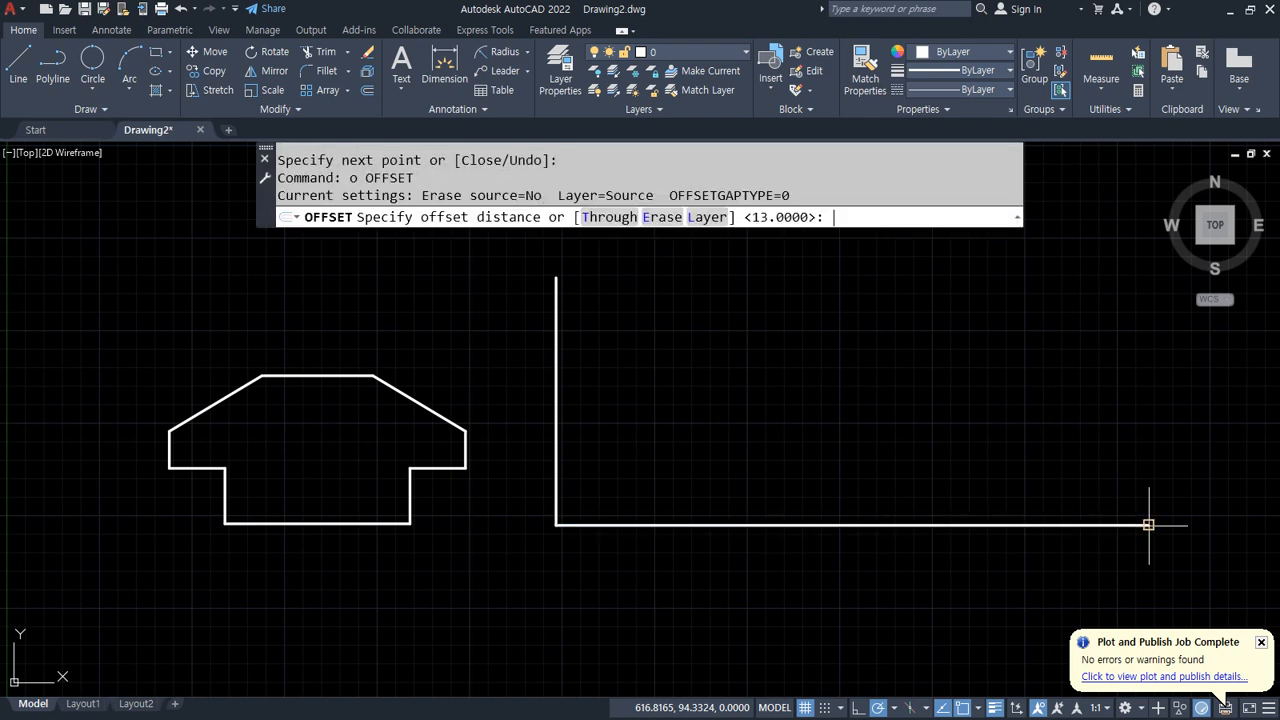
pyautogui.write('30')
pyautogui.press('Return')
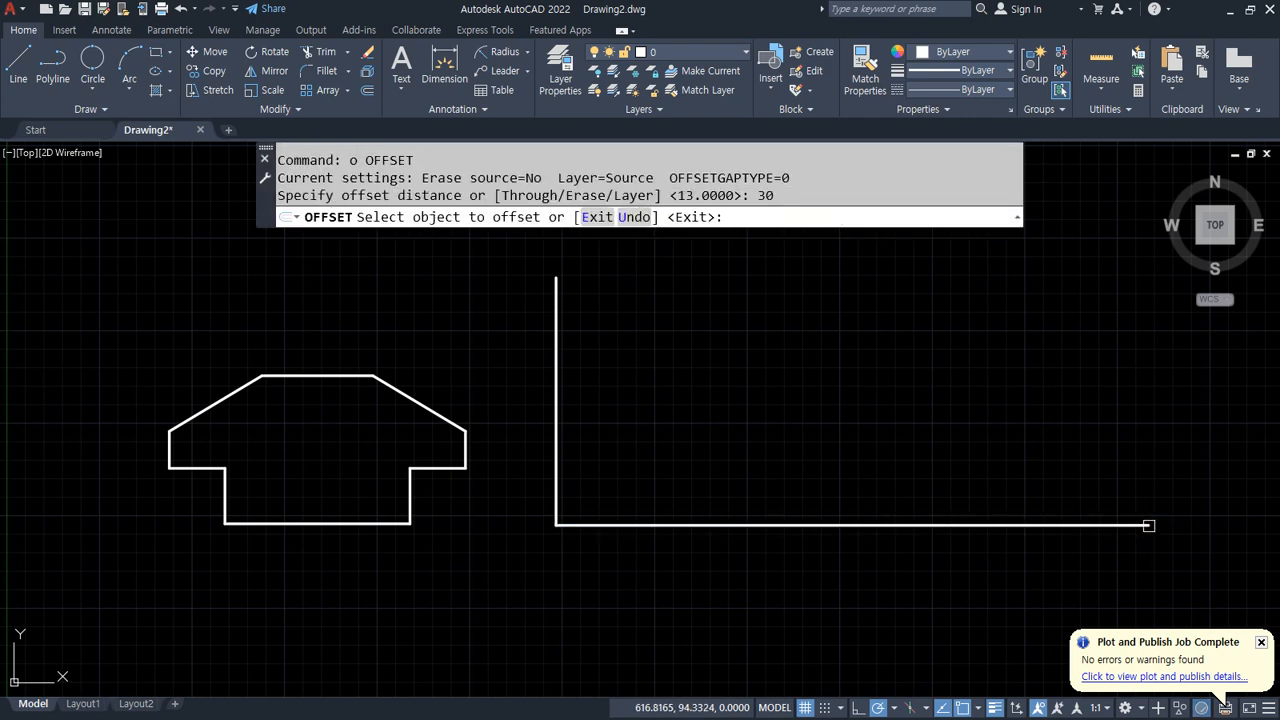
pyautogui.click(556, 463)
pyautogui.click(660, 466)
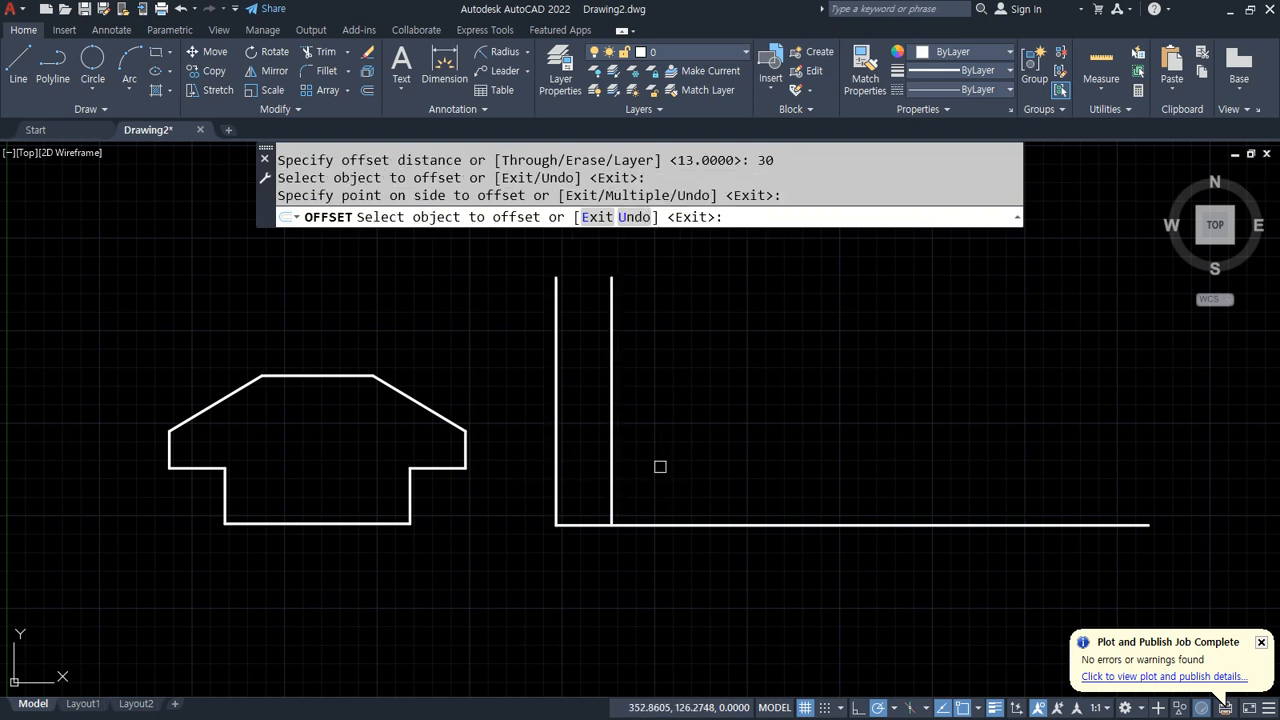
pyautogui.press('Return')
pyautogui.press('Return')
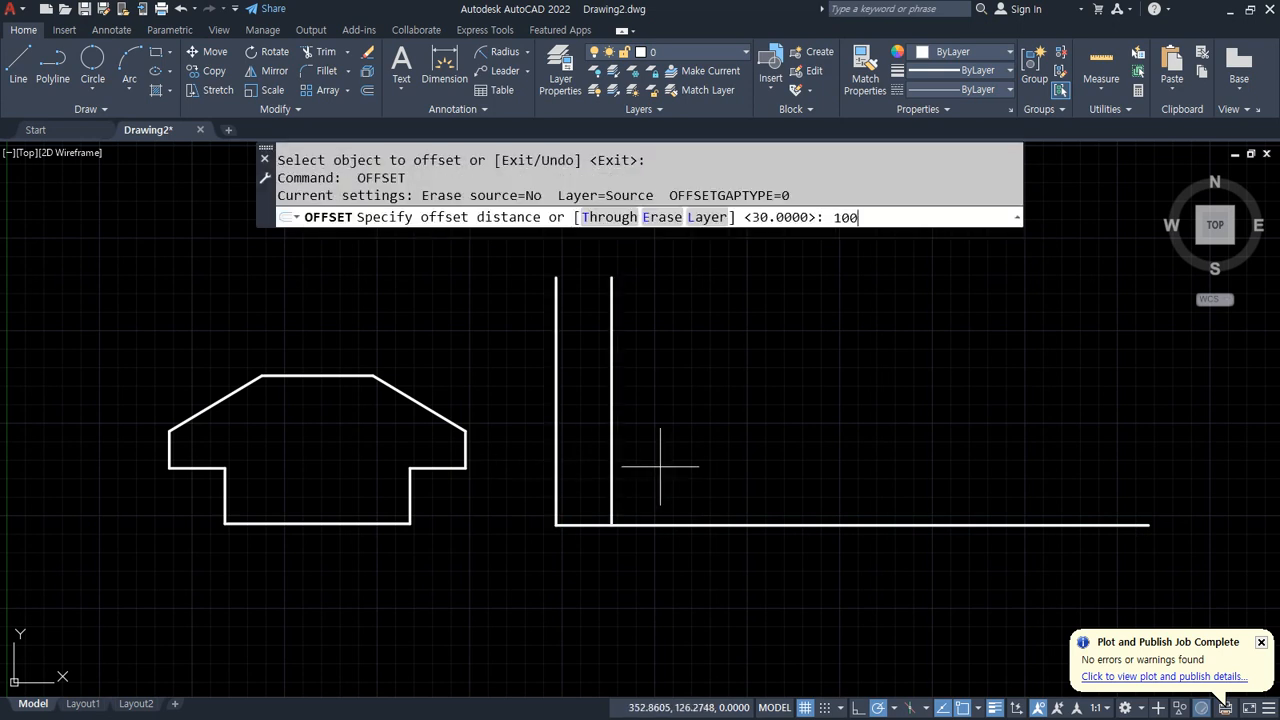
# Step: Offset the new vertical line 100 units further to the right
pyautogui.write('100')
pyautogui.press('Return')
pyautogui.click(610, 490)
pyautogui.click(845, 488)
pyautogui.press('Return')
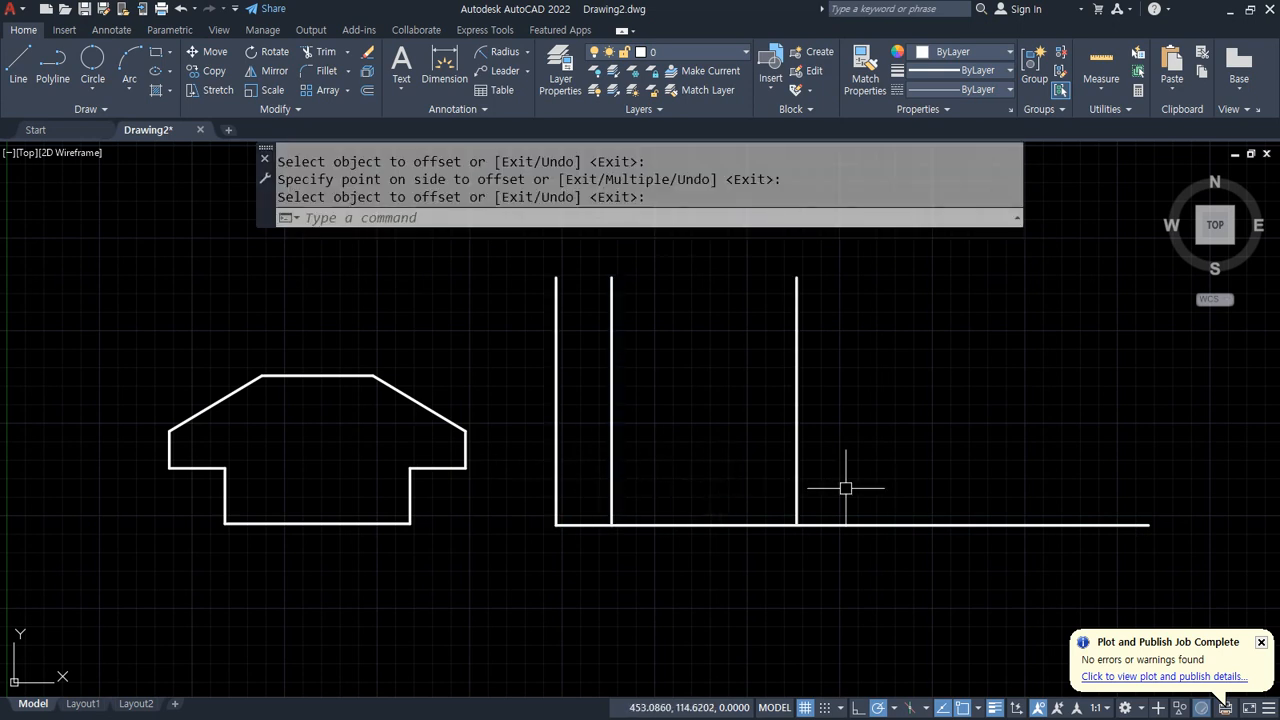
# Step: Offset that vertical line another 30 units to the right
pyautogui.press('Return')
pyautogui.write('30')
pyautogui.press('Return')
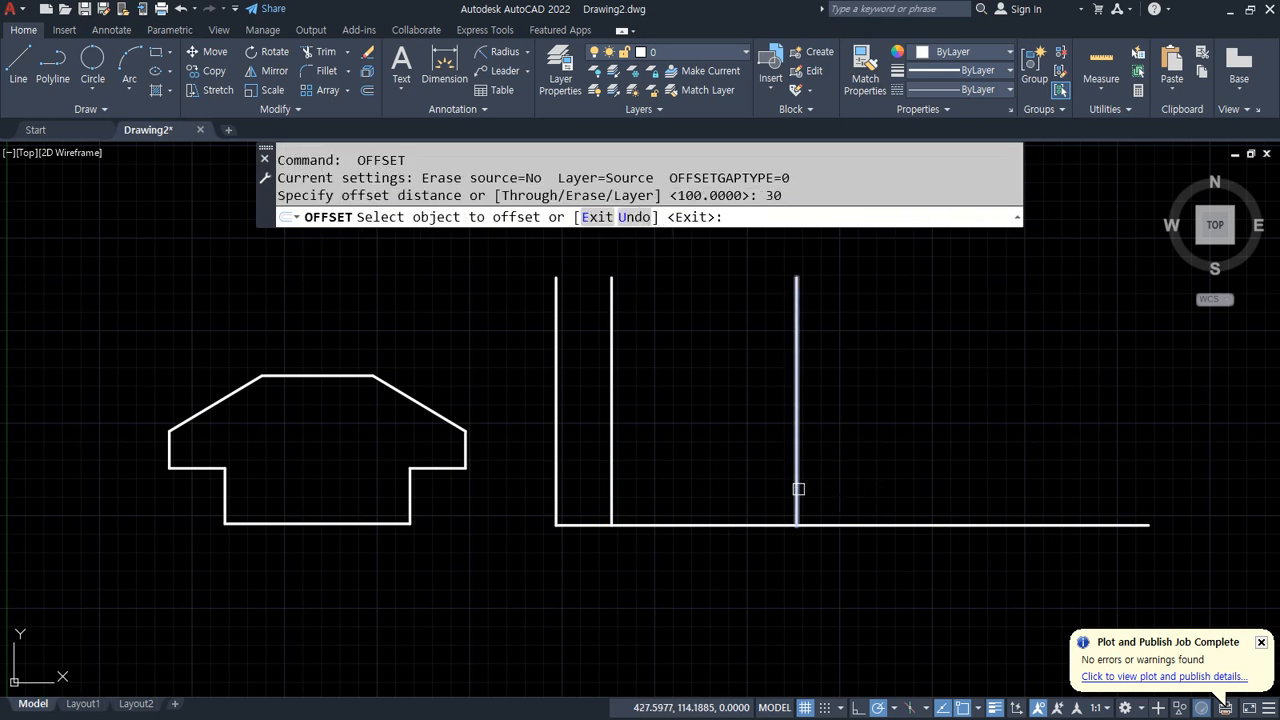
pyautogui.click(797, 489)
pyautogui.click(905, 478)
pyautogui.press('Return')
# Step: Trim the baseline's excess beyond the rightmost vertical line
pyautogui.write('tr')
pyautogui.press('Return')
pyautogui.click(967, 557)
pyautogui.click(946, 461)
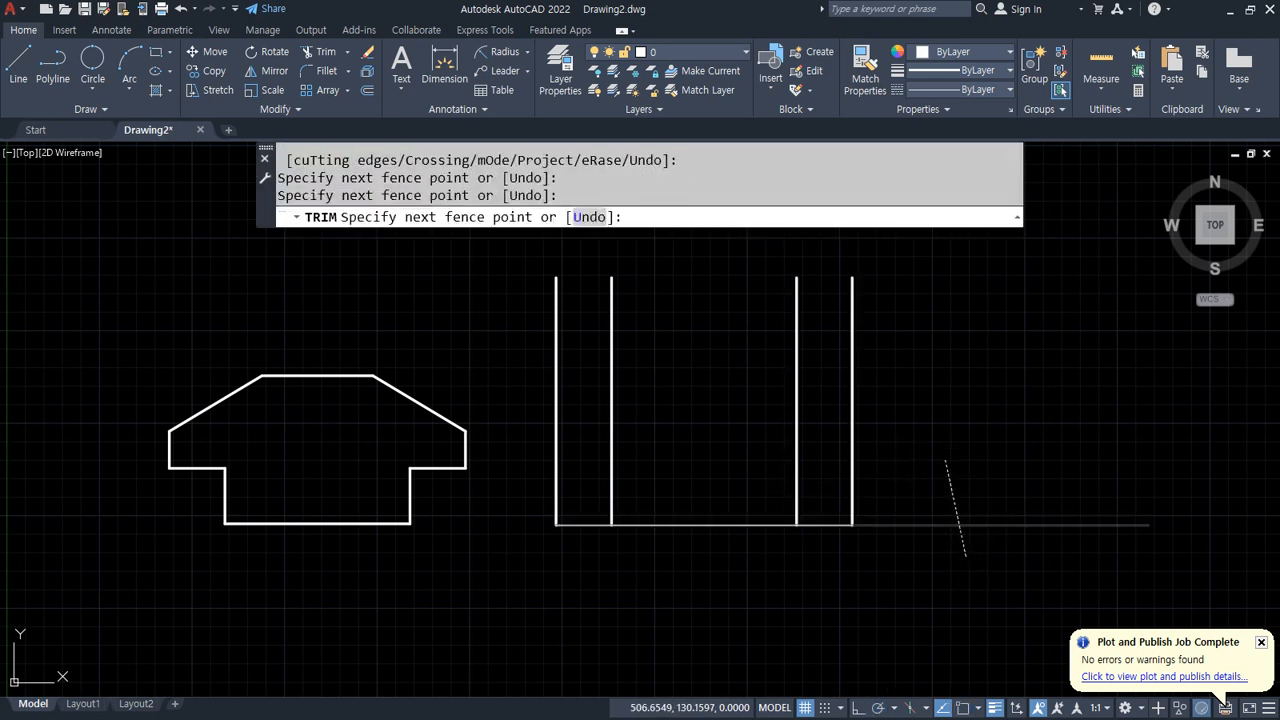
pyautogui.press('Return')
pyautogui.moveTo(552, 405)
pyautogui.mouseDown()
pyautogui.moveTo(551, 486)
pyautogui.moveTo(680, 526)
pyautogui.moveTo(851, 520)
pyautogui.moveTo(852, 432)
pyautogui.mouseUp()
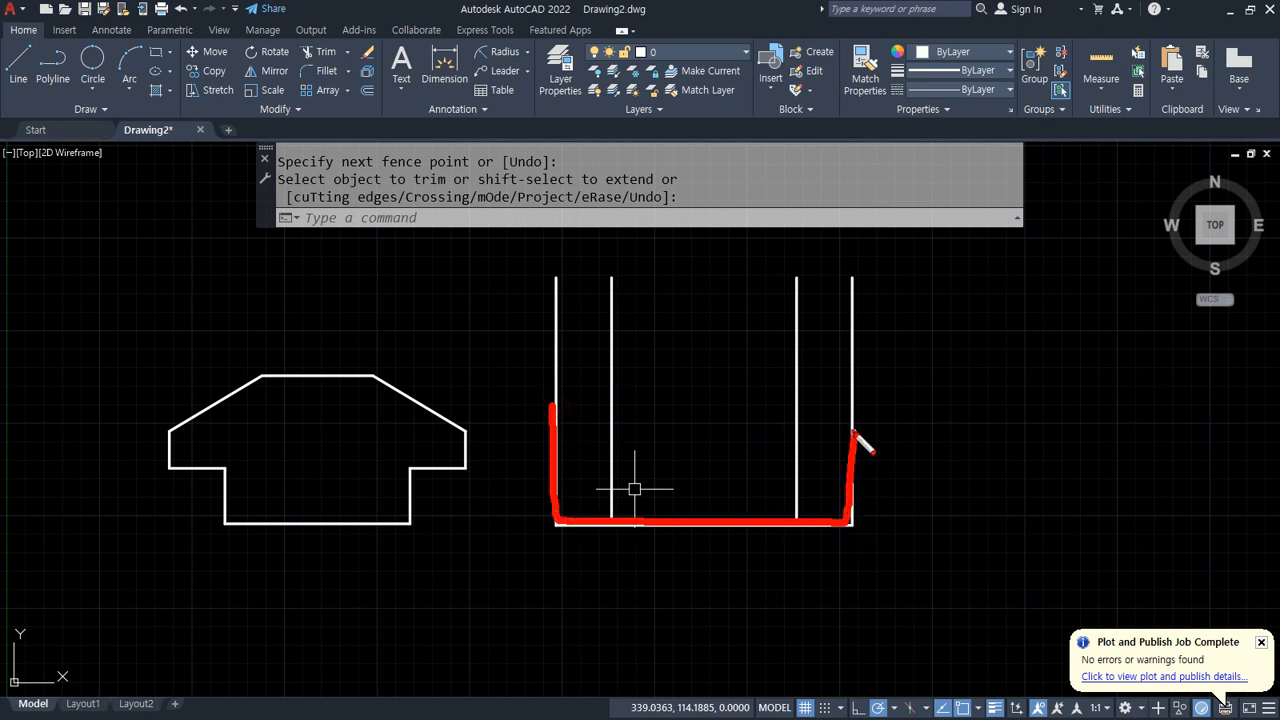
pyautogui.press('Escape')
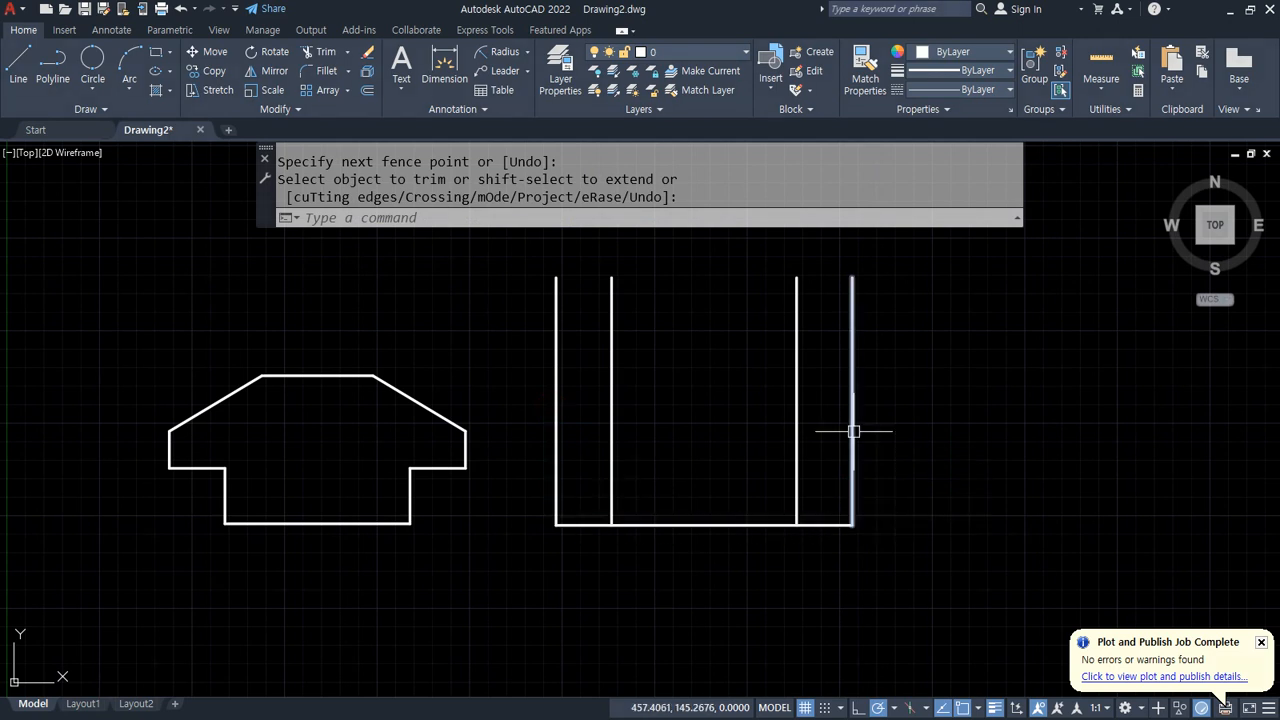
# Step: Offset the baseline 30 units upward
pyautogui.write('o')
pyautogui.press('Return')
pyautogui.write('30')
pyautogui.press('Return')
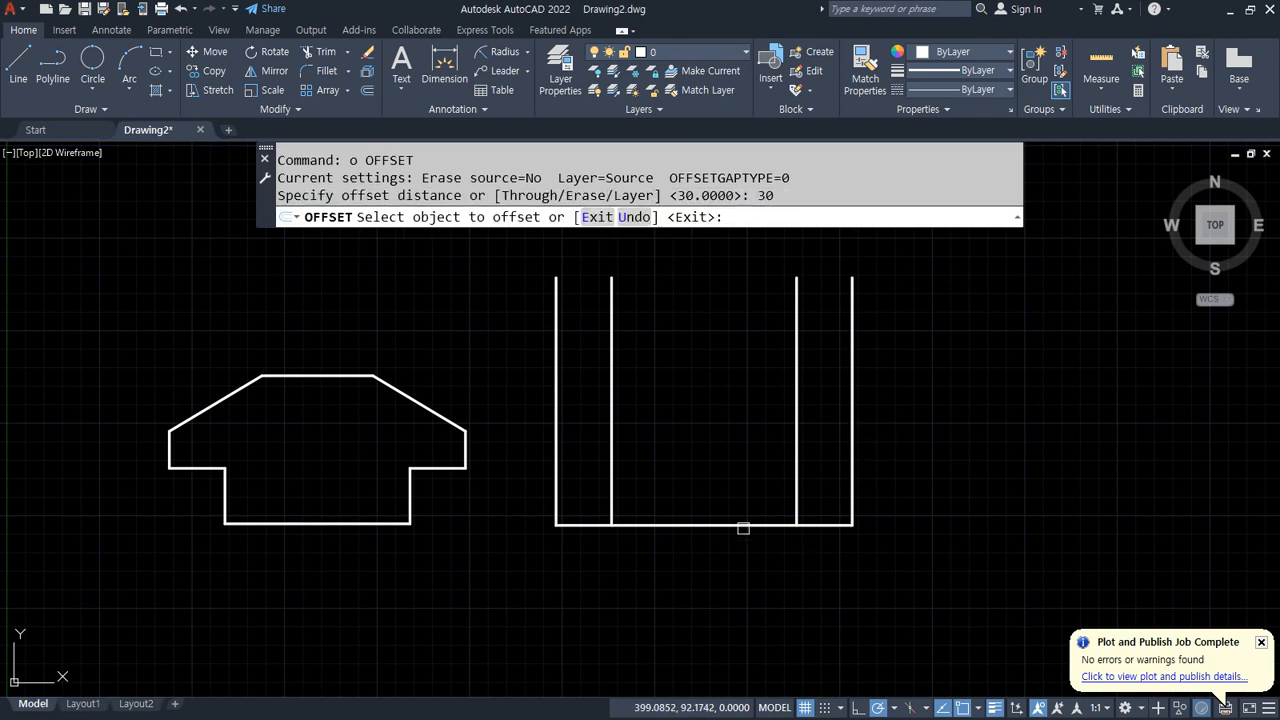
pyautogui.click(740, 524)
pyautogui.click(731, 468)
pyautogui.press('Return')
# Step: Trim the horizontal and vertical lines to form the stepped lower part of the outline
pyautogui.write('tr')
pyautogui.press('Return')
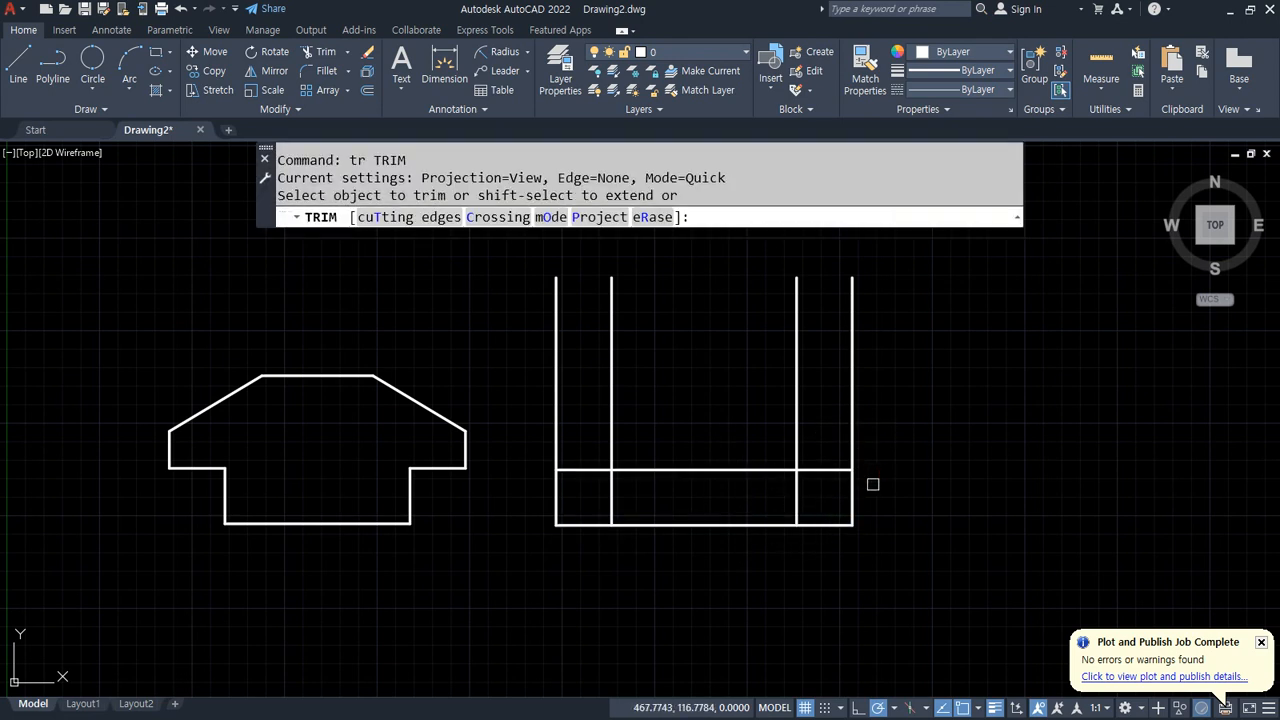
pyautogui.moveTo(872, 484); pyautogui.dragTo(814, 540)
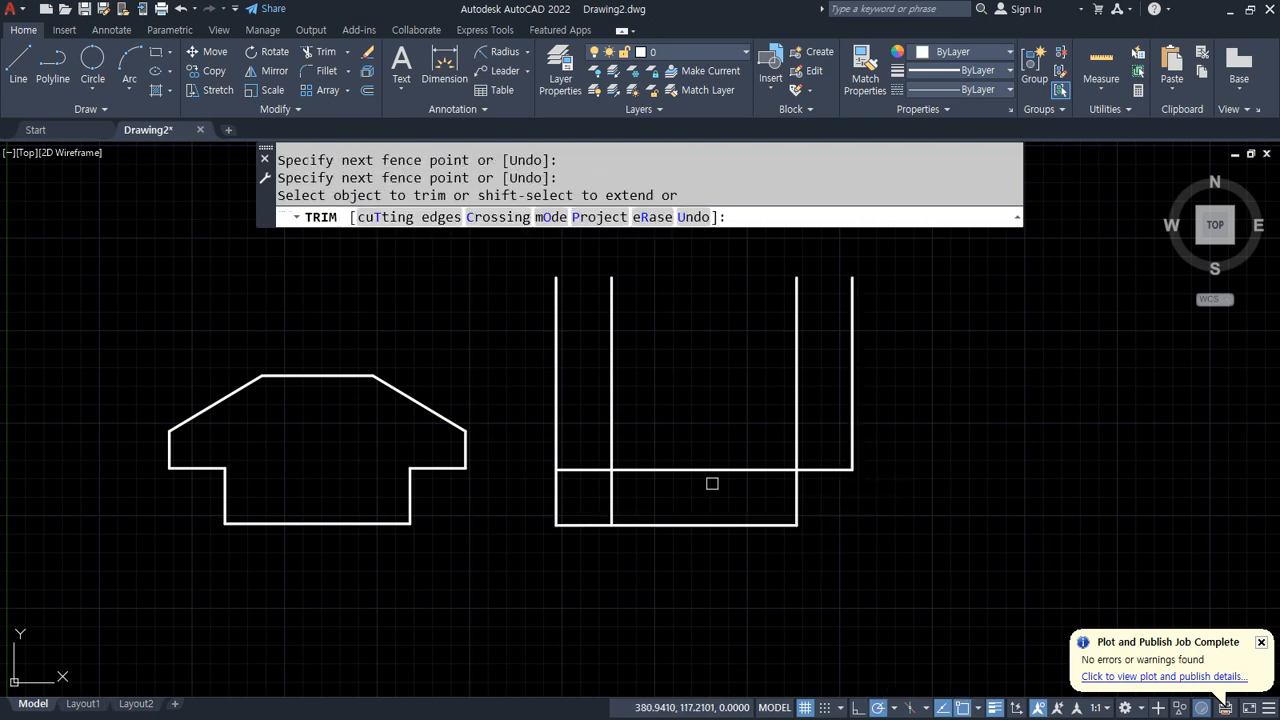
pyautogui.moveTo(708, 450); pyautogui.dragTo(695, 495)
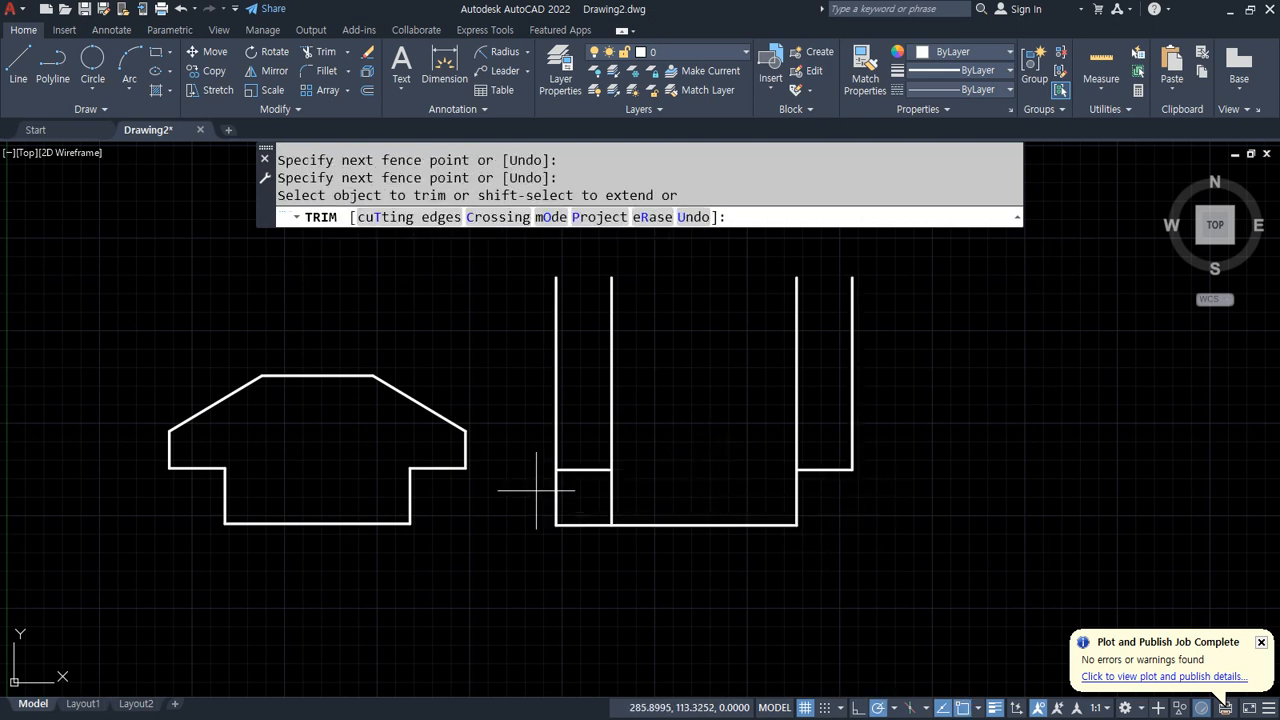
pyautogui.moveTo(536, 490); pyautogui.dragTo(602, 560)
pyautogui.moveTo(605, 440)
pyautogui.mouseDown()
pyautogui.moveTo(751, 428)
pyautogui.moveTo(814, 440)
pyautogui.mouseUp()
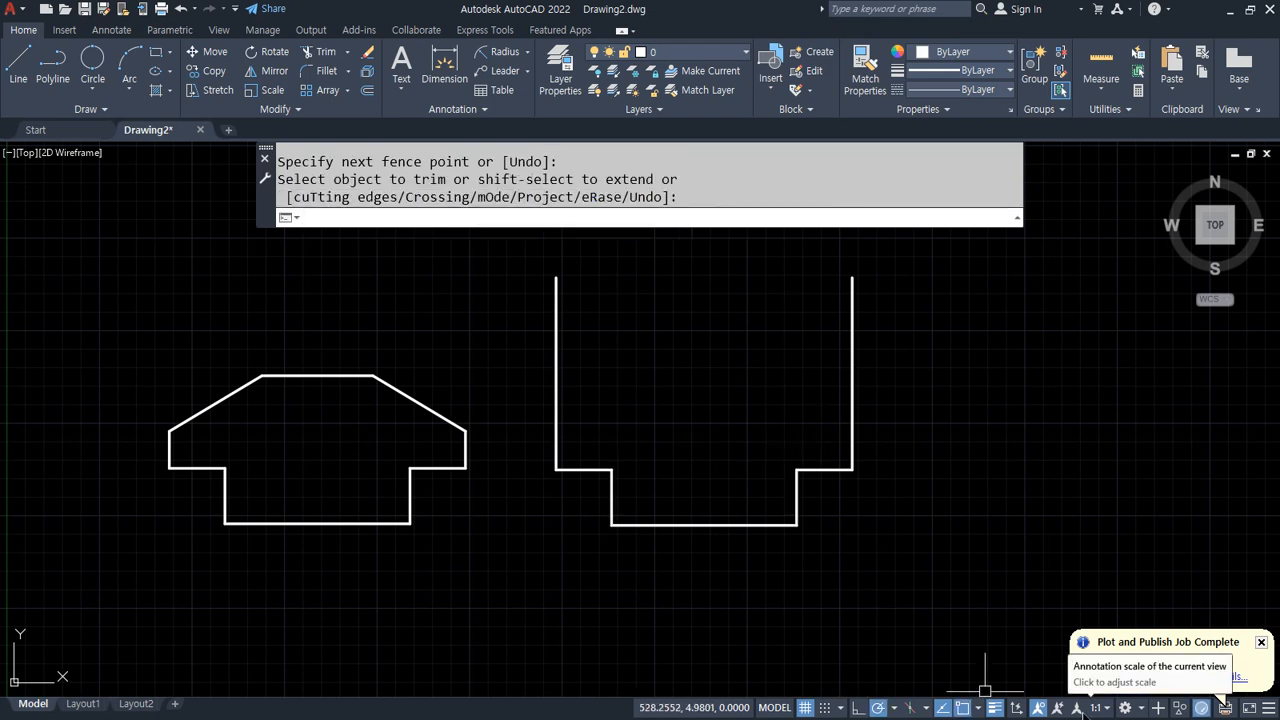
# Step: Offset both short horizontal ledge lines 20 units upward
pyautogui.write('o')
pyautogui.press('Return')
pyautogui.write('20')
pyautogui.press('Return')
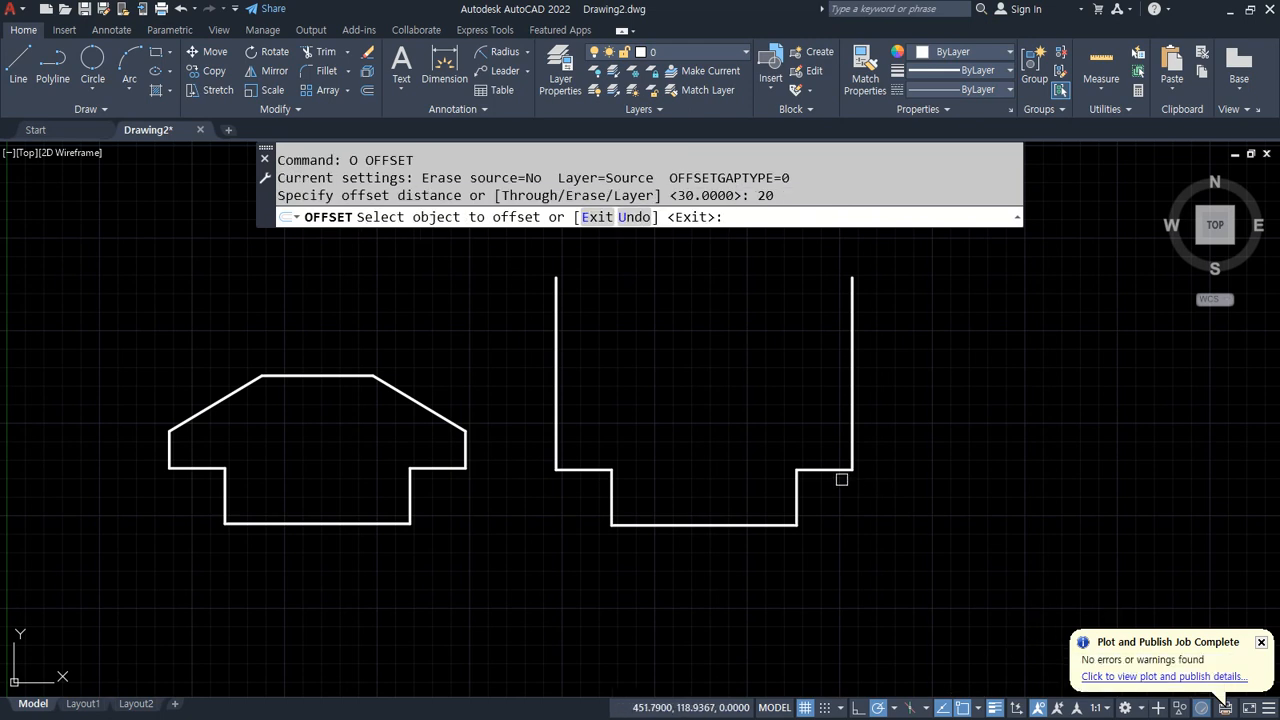
pyautogui.click(842, 471)
pyautogui.click(829, 443)
pyautogui.click(570, 467)
pyautogui.click(594, 422)
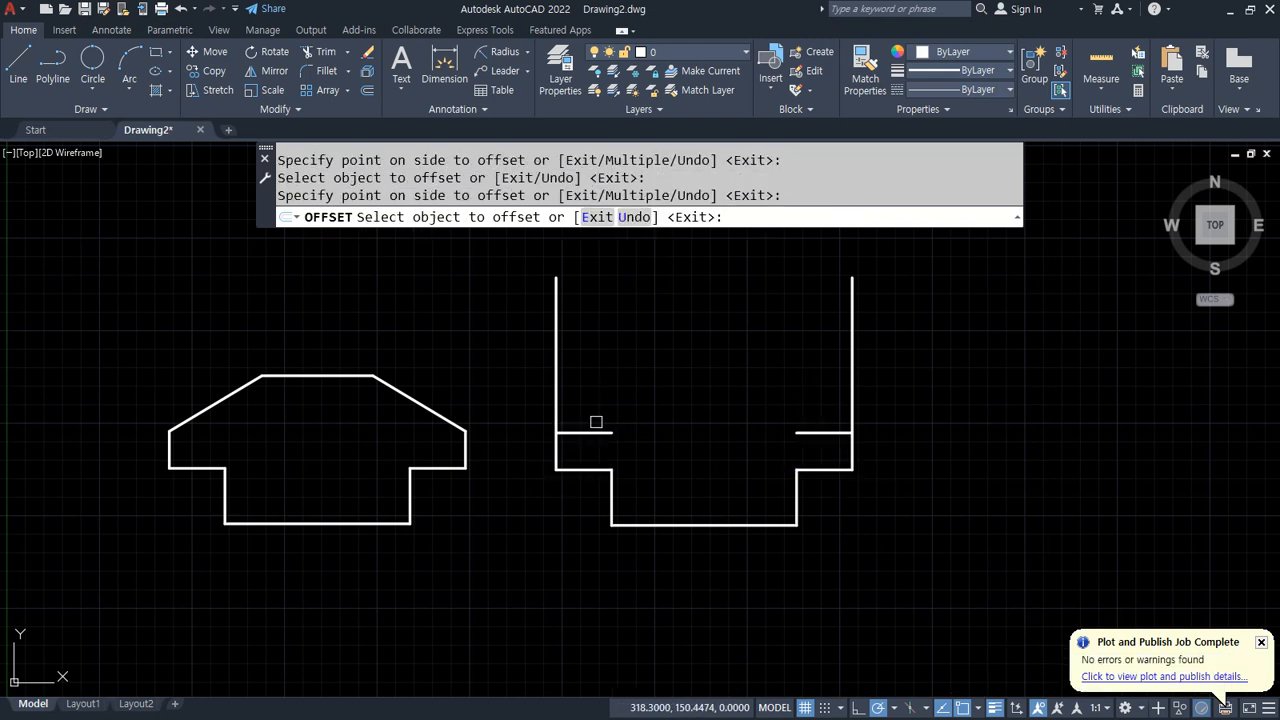
pyautogui.press('Return')
# Step: Offset the bottom line 80 units upward
pyautogui.write('o')
pyautogui.press('Return')
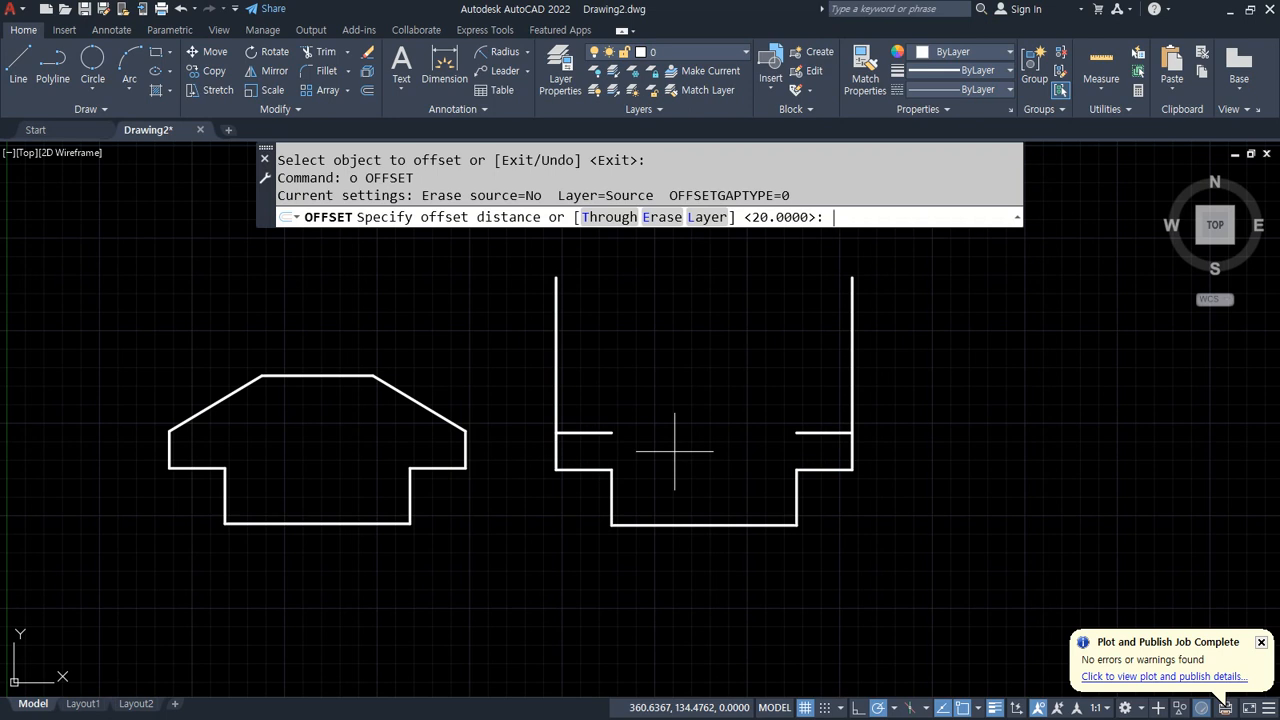
pyautogui.write('80')
pyautogui.press('Return')
pyautogui.click(711, 522)
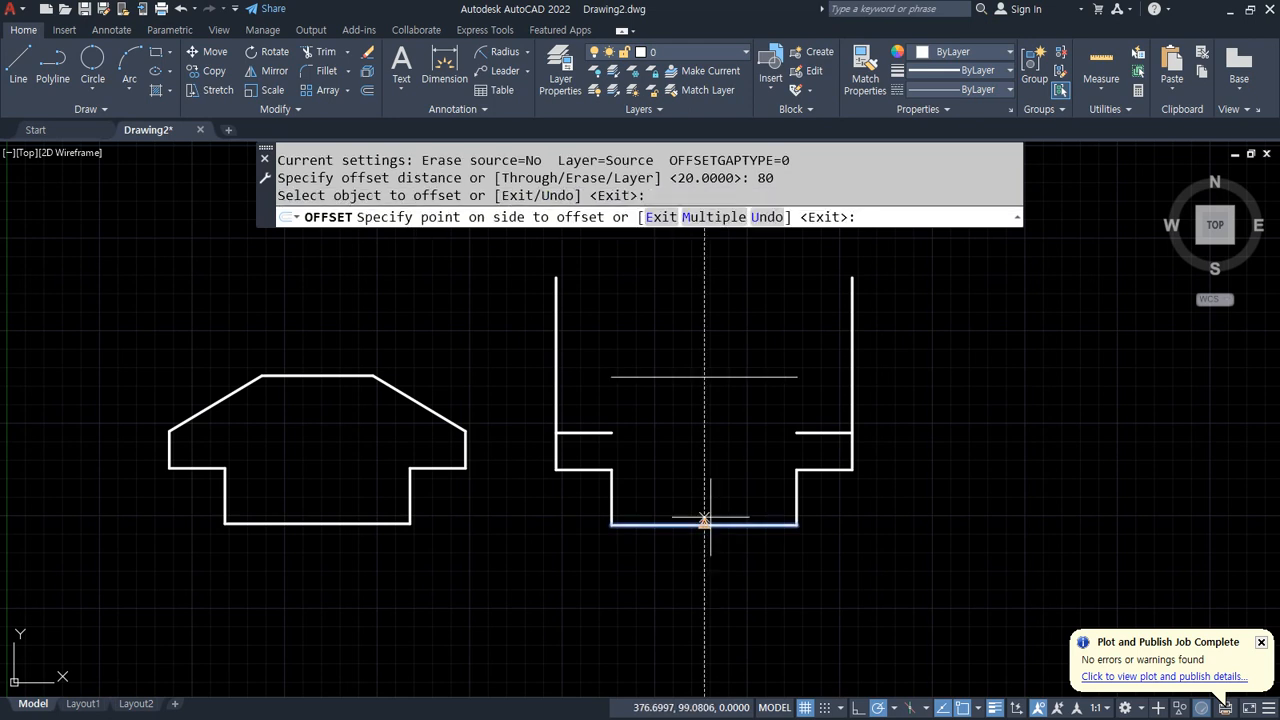
pyautogui.click(703, 376)
pyautogui.scroll(4, 853, 434)
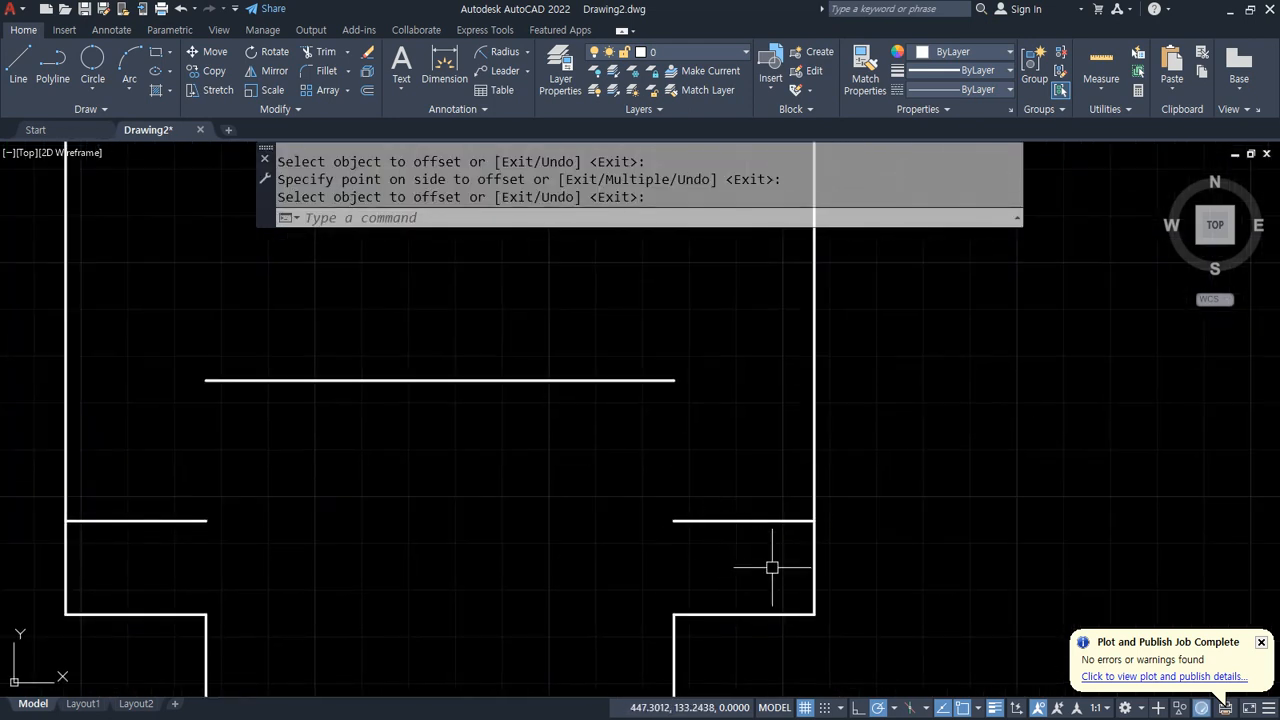
# Step: Offset both outer vertical lines 50 units inward
pyautogui.write('o')
pyautogui.press('Return')
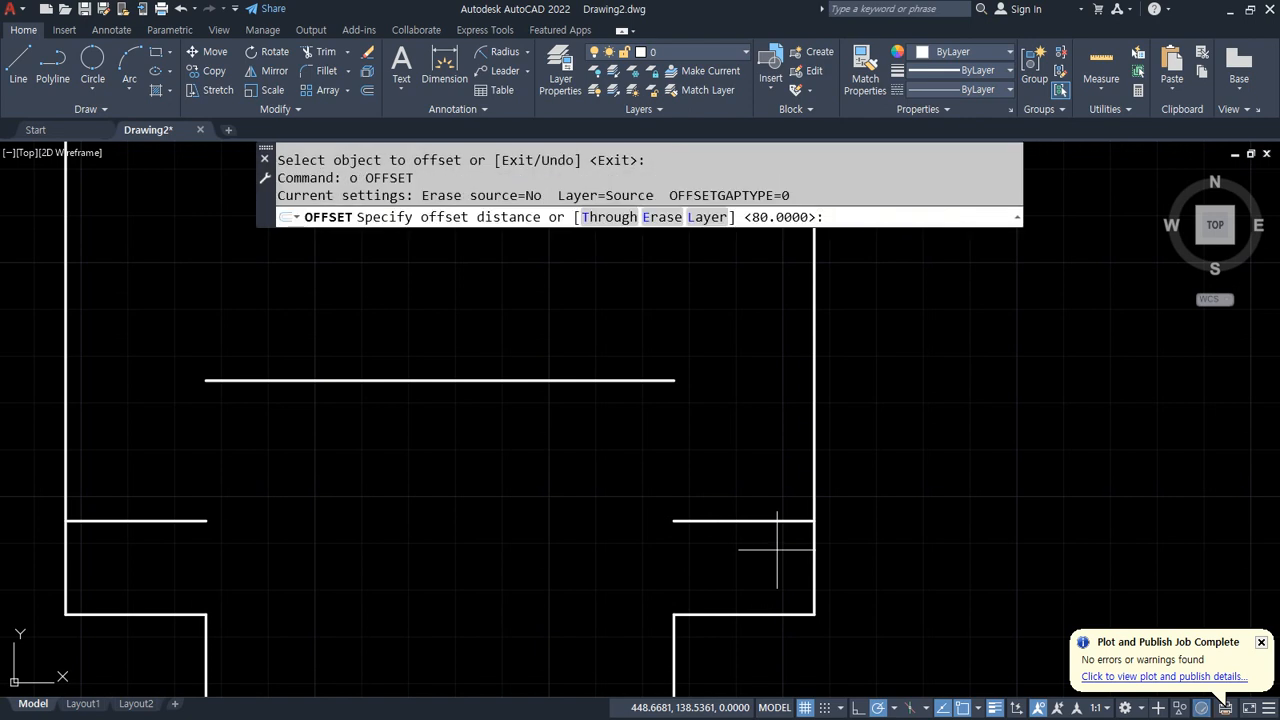
pyautogui.write('50')
pyautogui.press('Return')
pyautogui.click(814, 414)
pyautogui.click(709, 434)
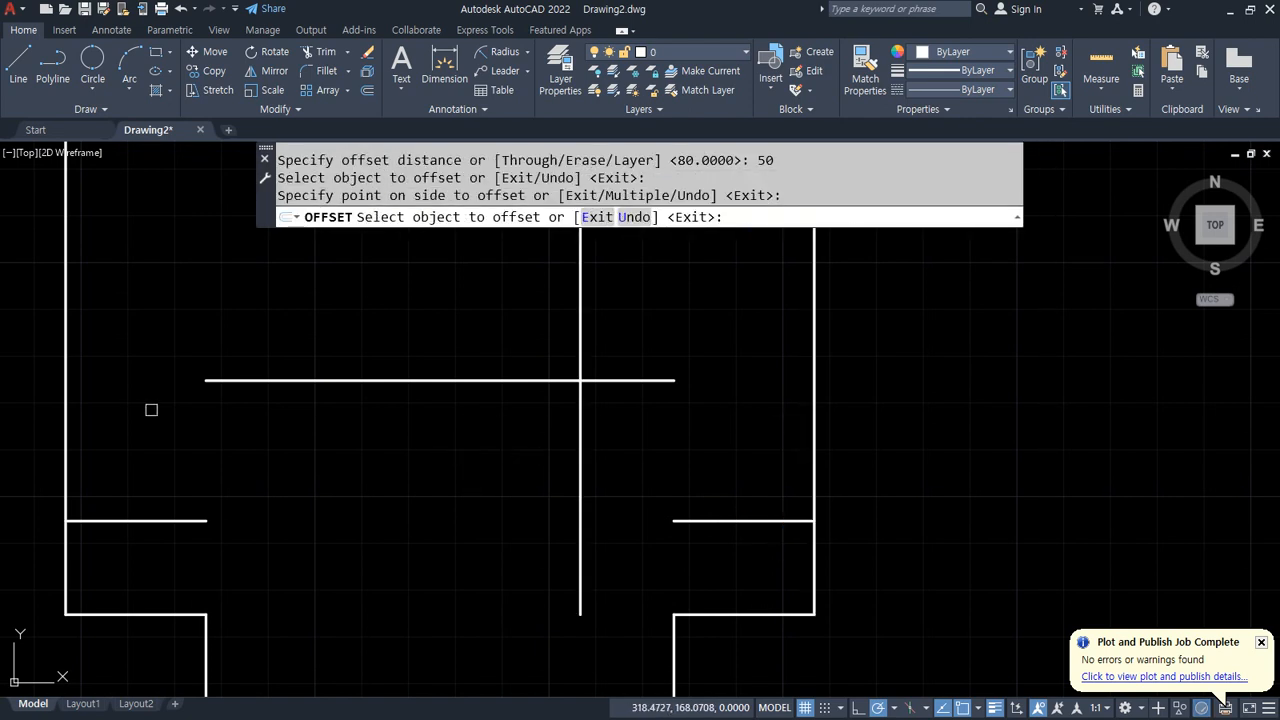
pyautogui.click(63, 430)
pyautogui.click(425, 448)
pyautogui.press('Return')
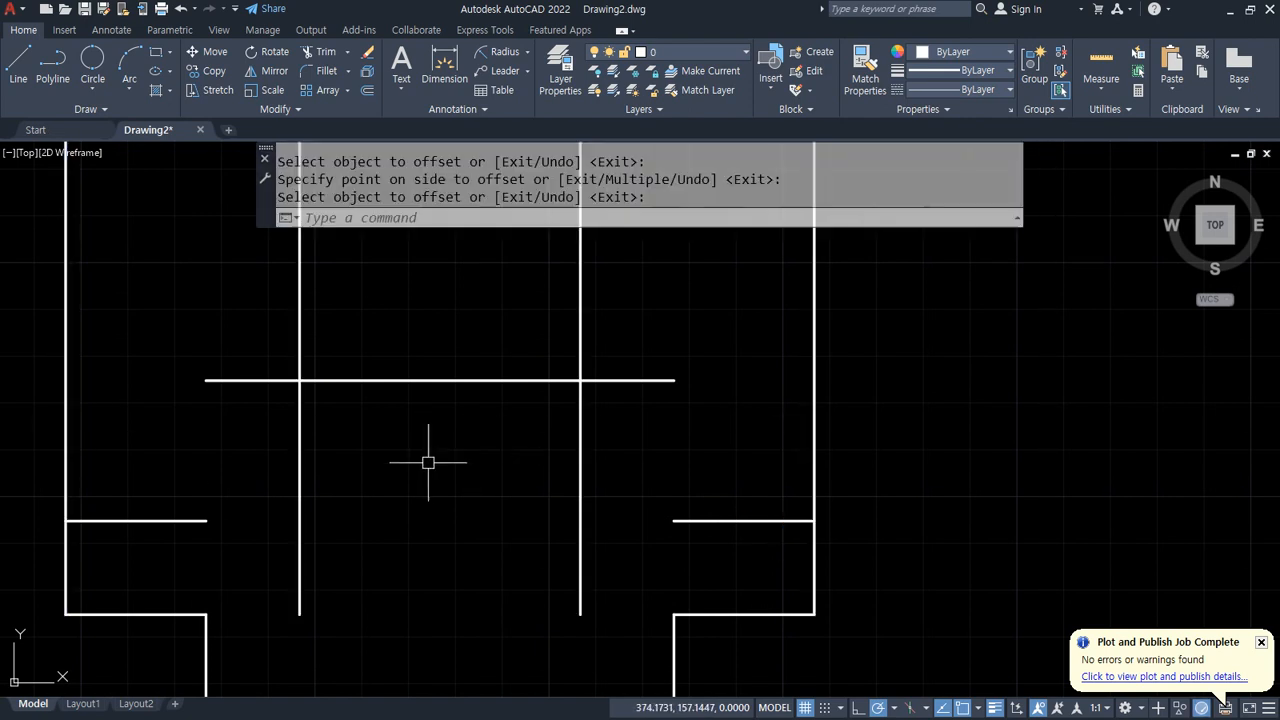
pyautogui.moveTo(633, 352); pyautogui.dragTo(657, 418)
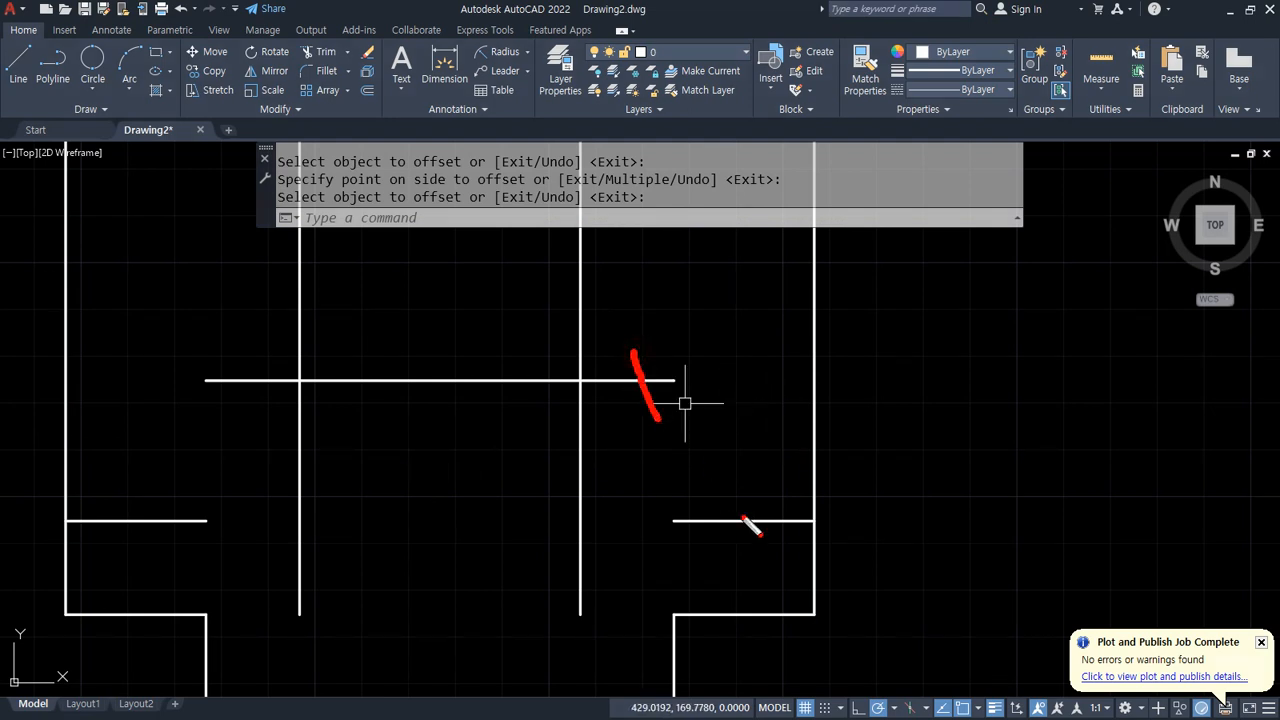
pyautogui.moveTo(788, 436); pyautogui.dragTo(880, 458)
pyautogui.moveTo(243, 352); pyautogui.dragTo(258, 414)
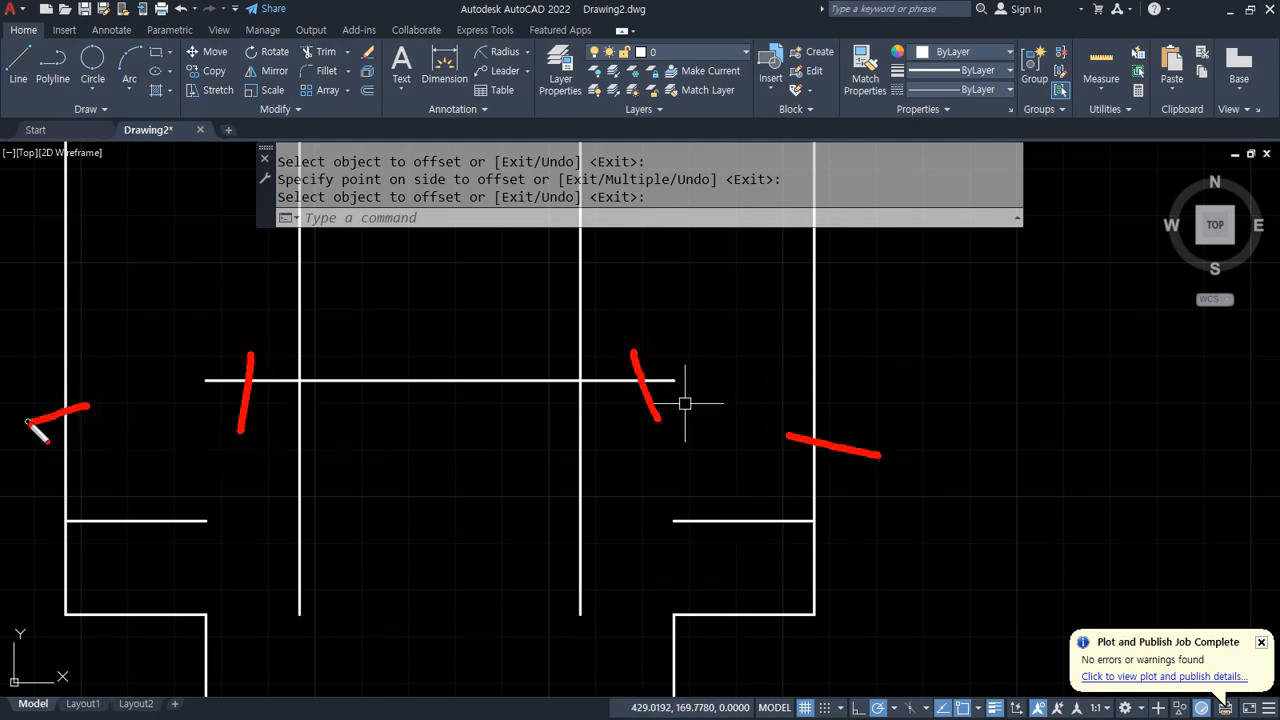
pyautogui.press('Escape')
# Step: Trim the upper parts of the outer vertical lines and both ends of the top horizontal line
pyautogui.write('tr')
pyautogui.press('Return')
pyautogui.click(817, 435)
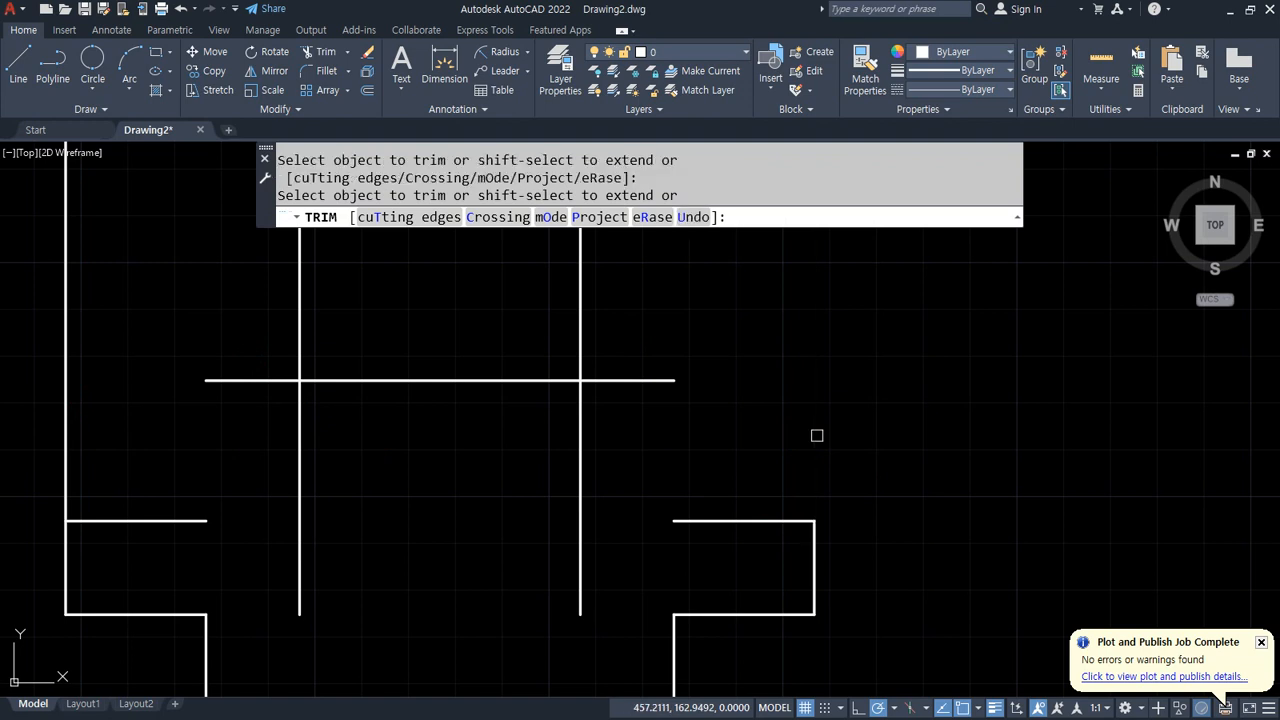
pyautogui.click(655, 382)
pyautogui.click(245, 379)
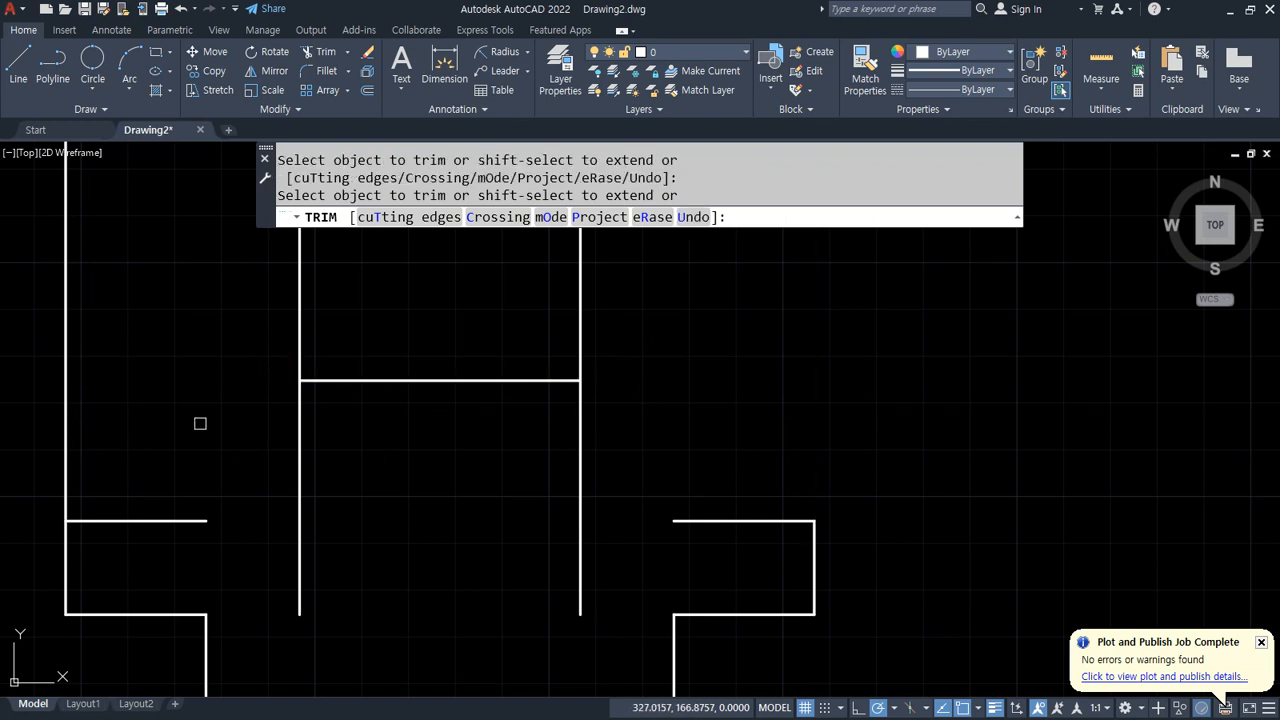
pyautogui.click(65, 462)
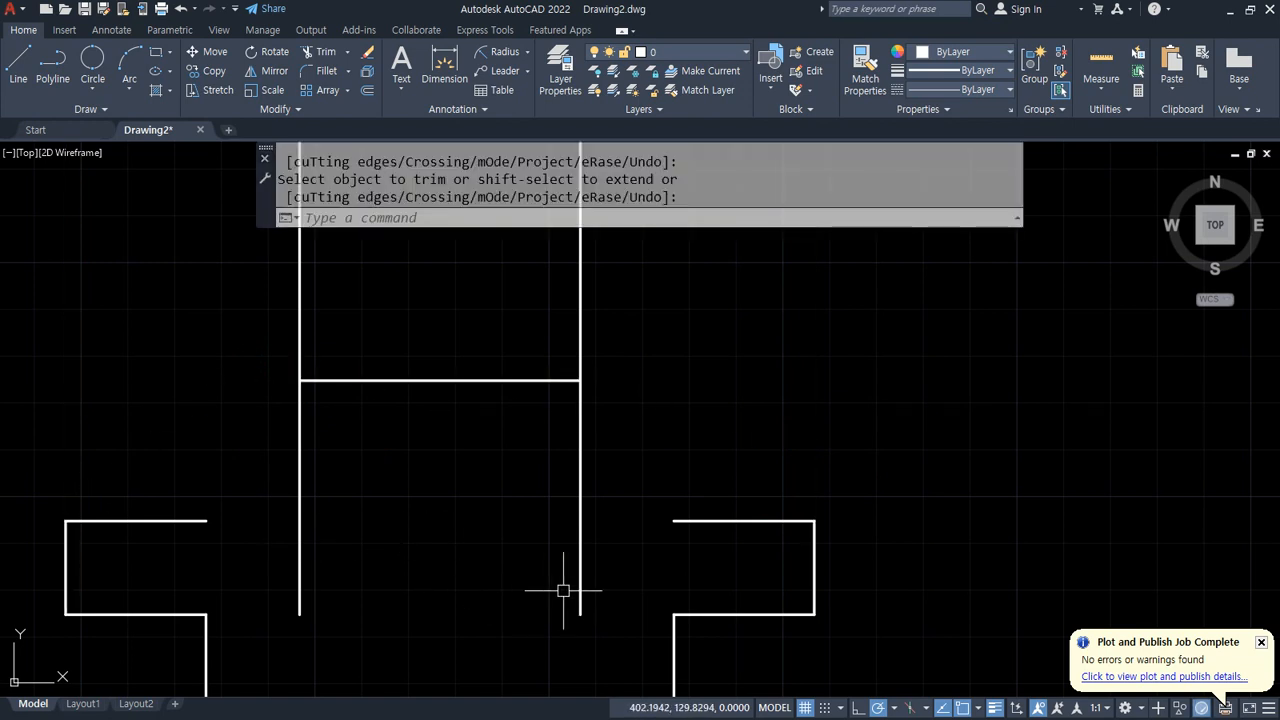
# Step: Erase the two inner vertical lines and the two upper ledge lines
pyautogui.click(708, 556)
pyautogui.click(122, 463)
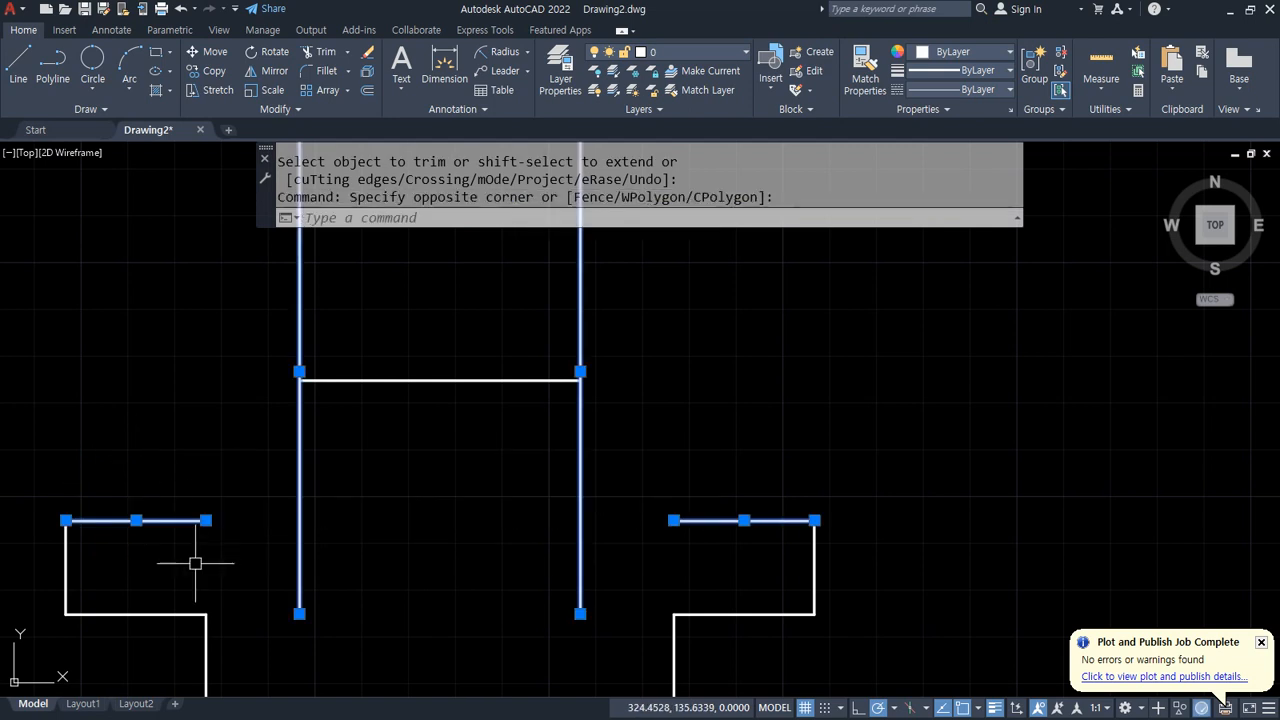
pyautogui.press('Delete')
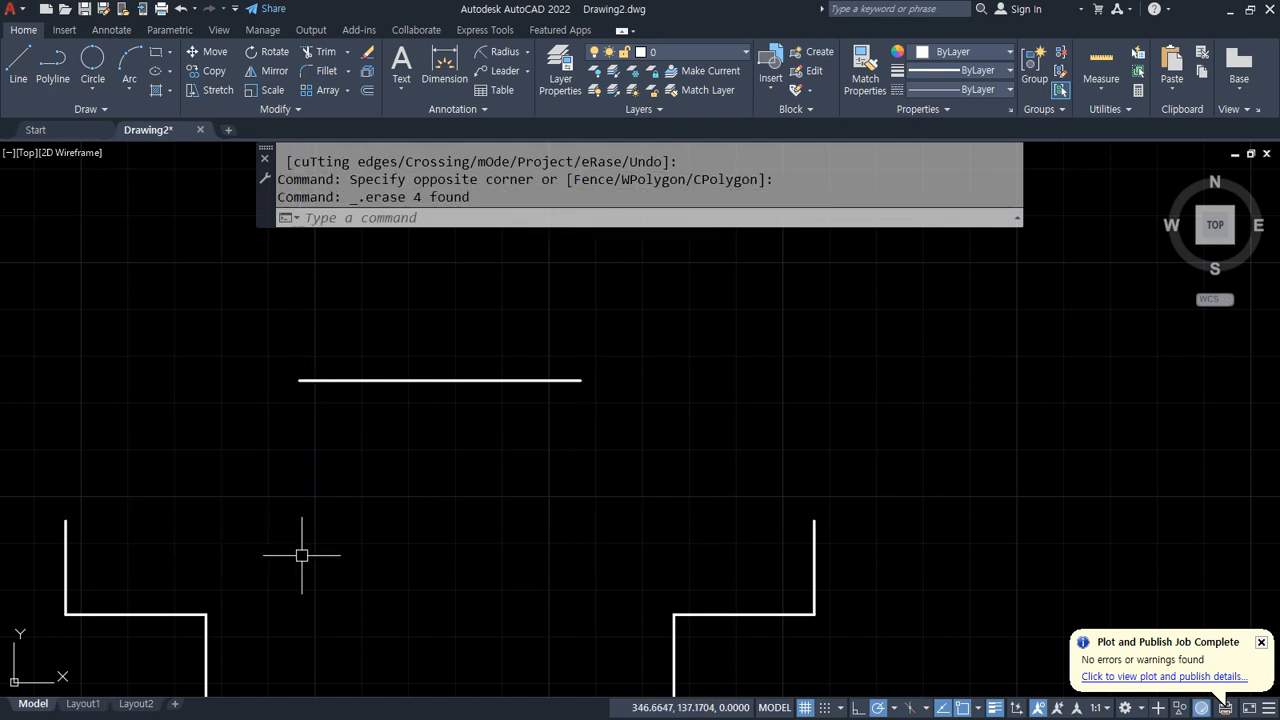
# Step: Draw a diagonal line from the right ledge corner to the right end of the top line
pyautogui.write('l')
pyautogui.press('Return')
pyautogui.click(814, 520)
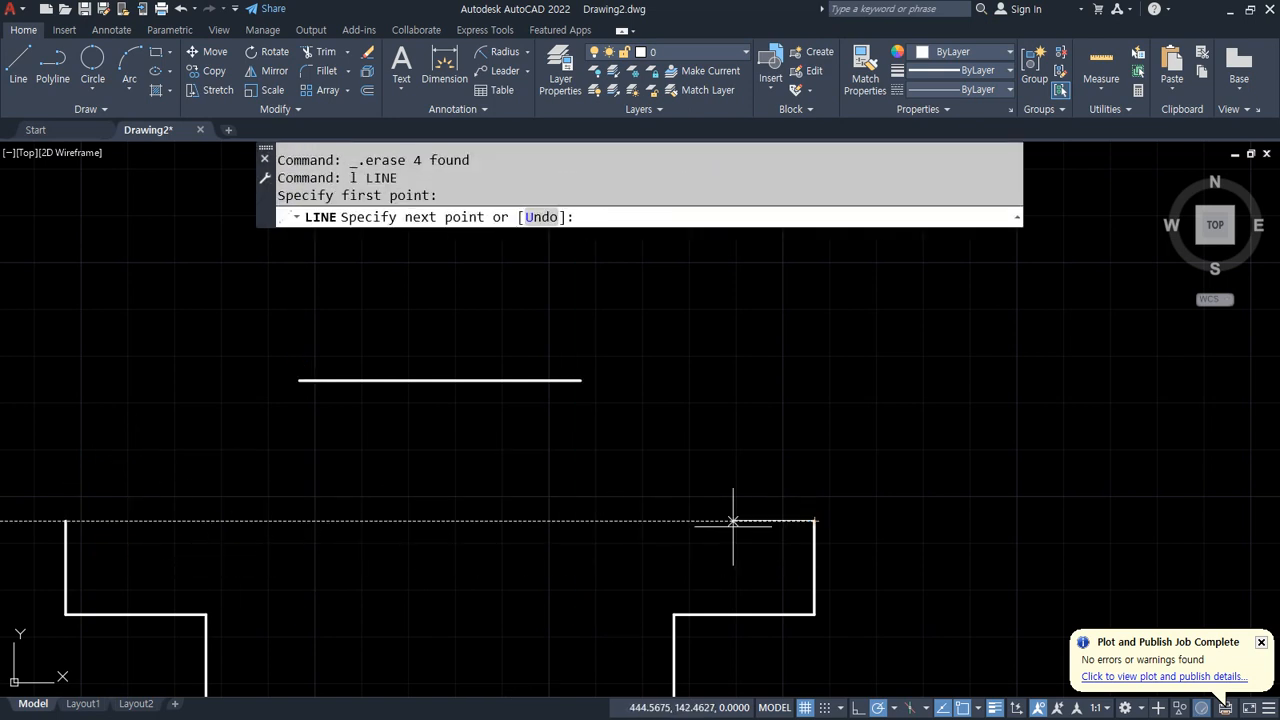
pyautogui.click(517, 378)
pyautogui.press('Return')
pyautogui.press('Return')
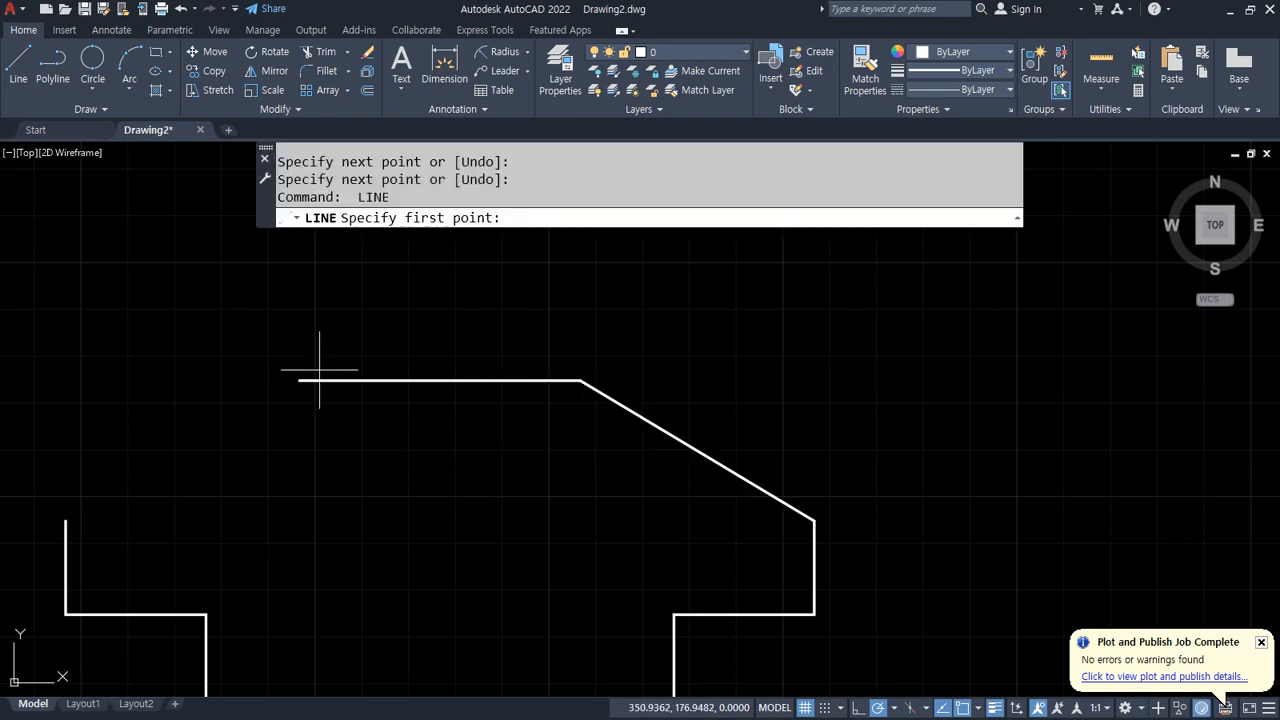
# Step: Draw a diagonal line from the left end of the top line to the left ledge corner
pyautogui.click(298, 380)
pyautogui.click(65, 521)
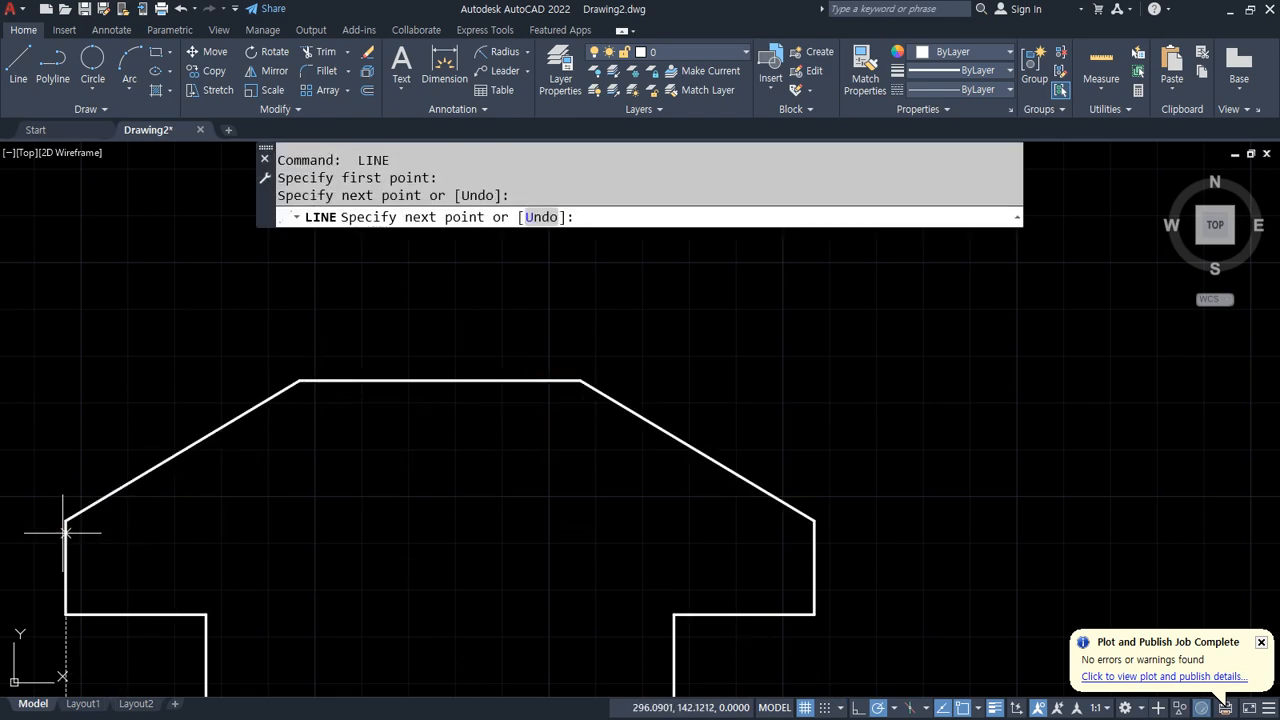
pyautogui.press('Return')
# Step: Draw a vertical line and a horizontal base line meeting at a corner beside the finished figure
pyautogui.scroll(-4, 380, 537)
pyautogui.moveTo(380, 537); pyautogui.dragTo(630, 461, button='middle')
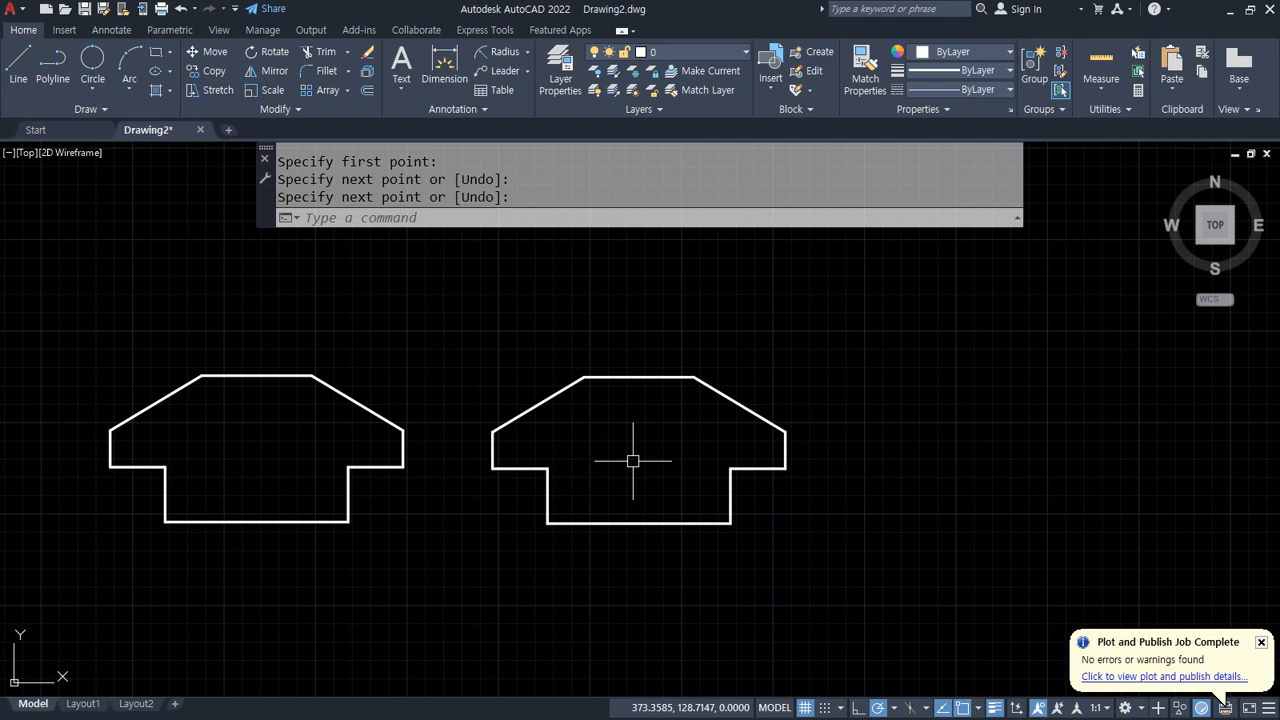
pyautogui.middleClick(633, 461)
pyautogui.middleClick(633, 461)
pyautogui.moveTo(708, 443); pyautogui.dragTo(333, 416, button='middle')
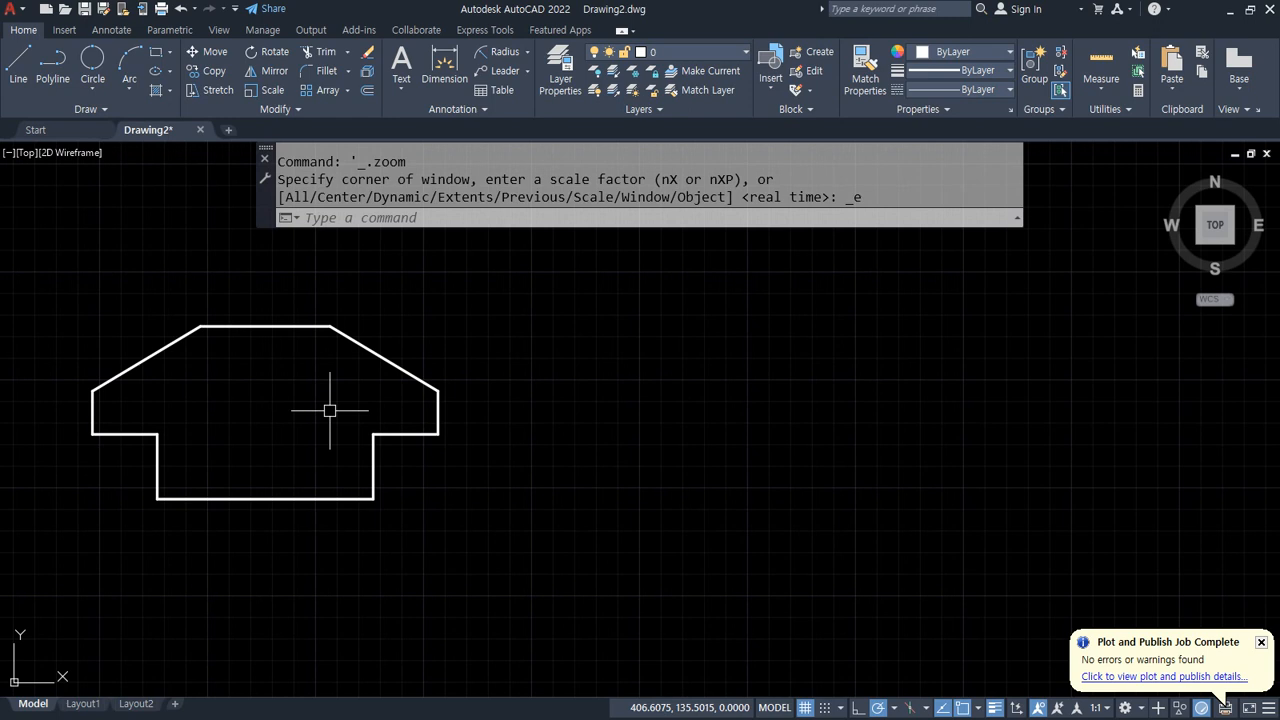
pyautogui.write('l')
pyautogui.press('Return')
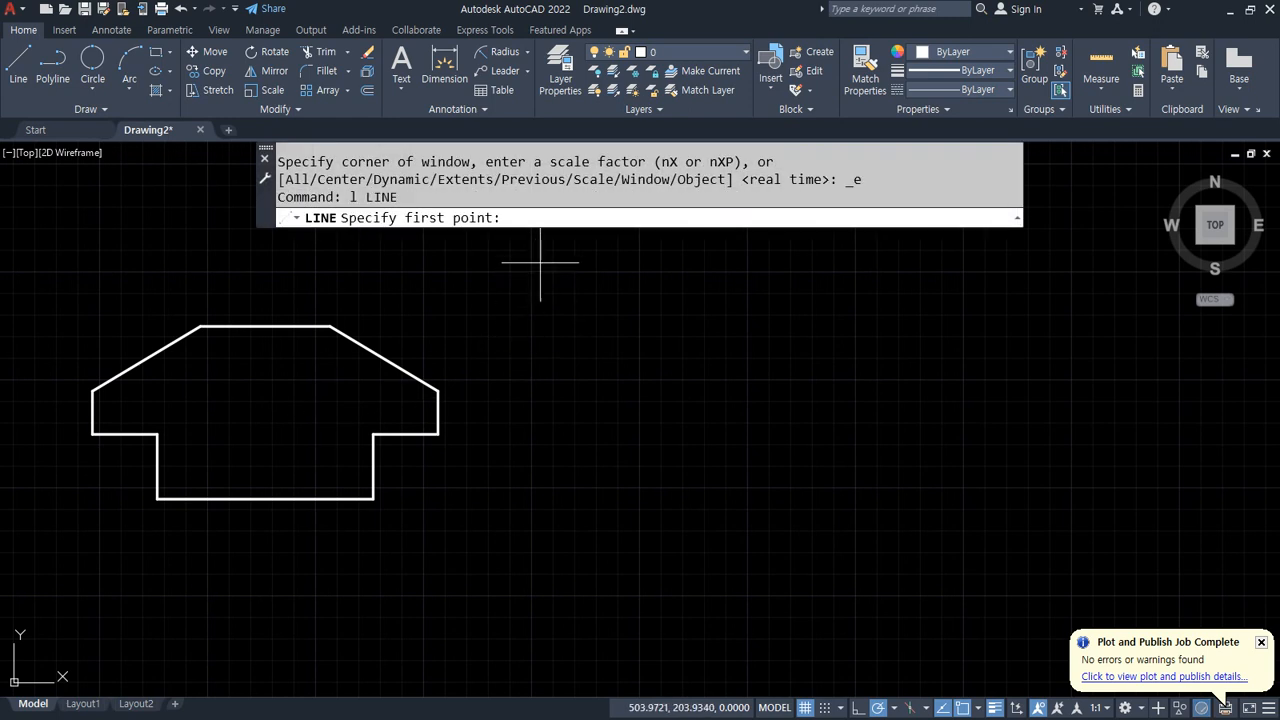
pyautogui.click(531, 248)
pyautogui.click(531, 501)
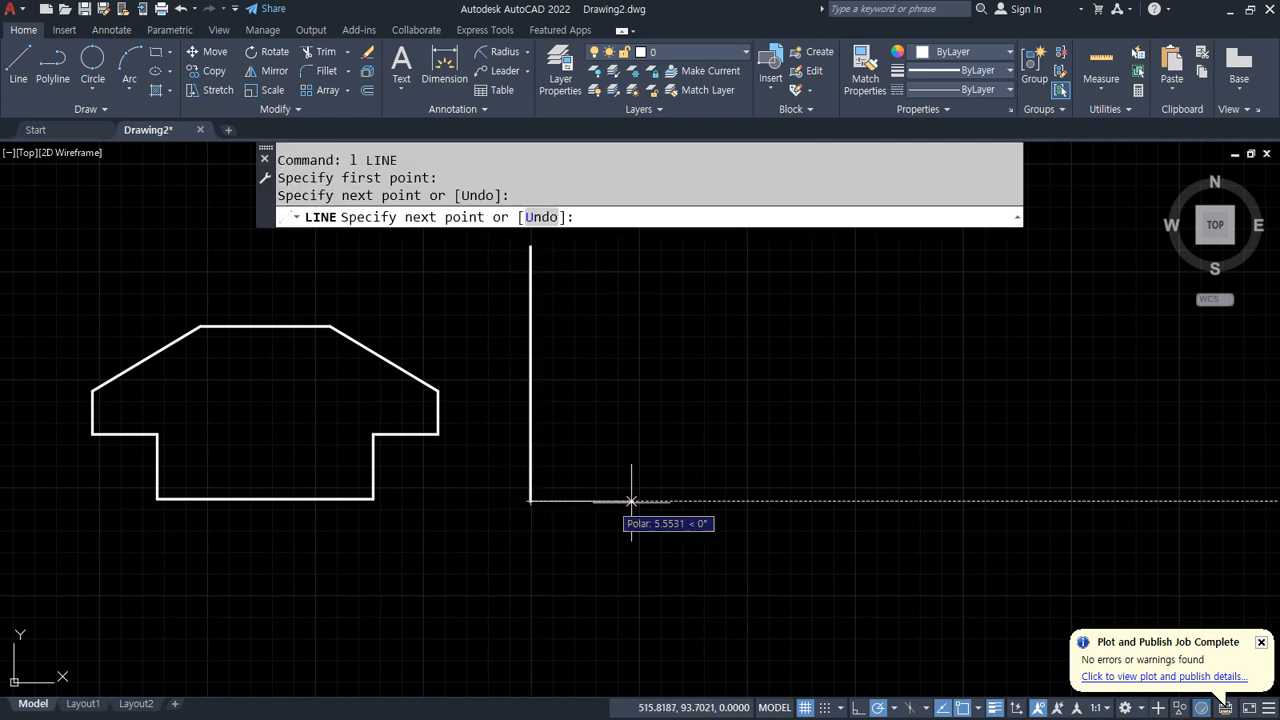
pyautogui.click(1129, 501)
pyautogui.press('Return')
# Step: Offset the new vertical line 160 units to the right
pyautogui.write('o')
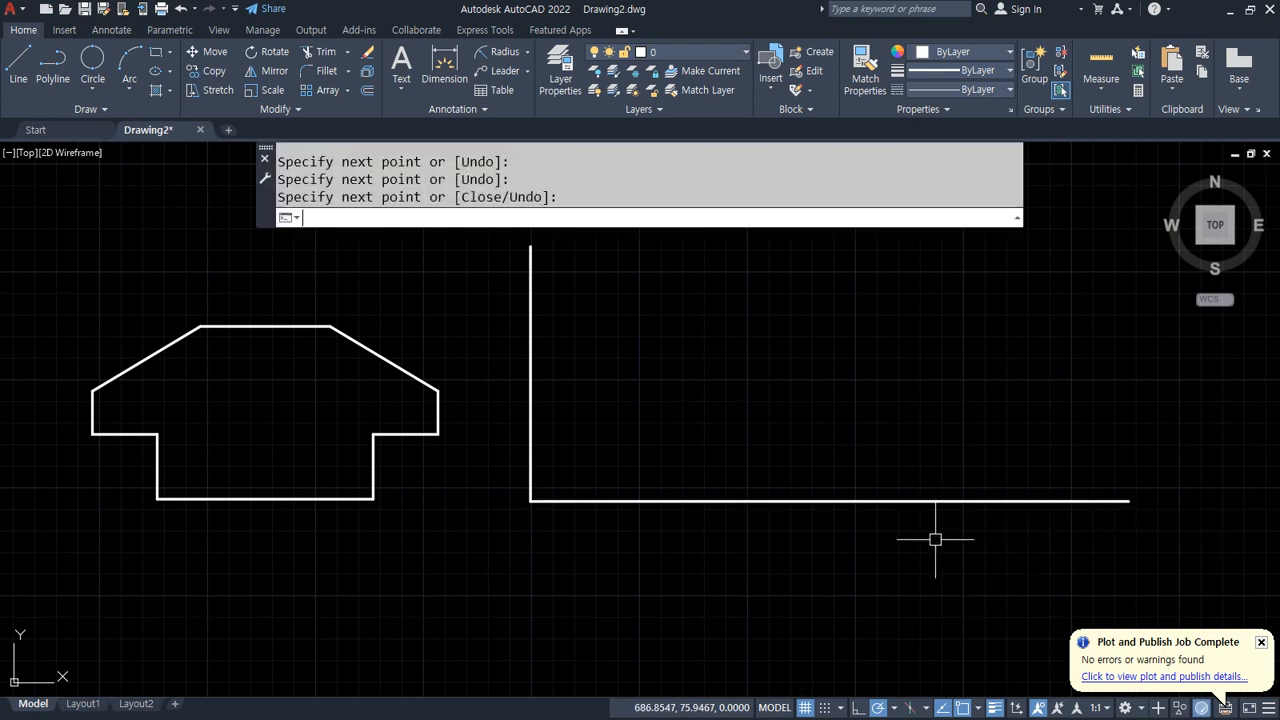
pyautogui.press('Return')
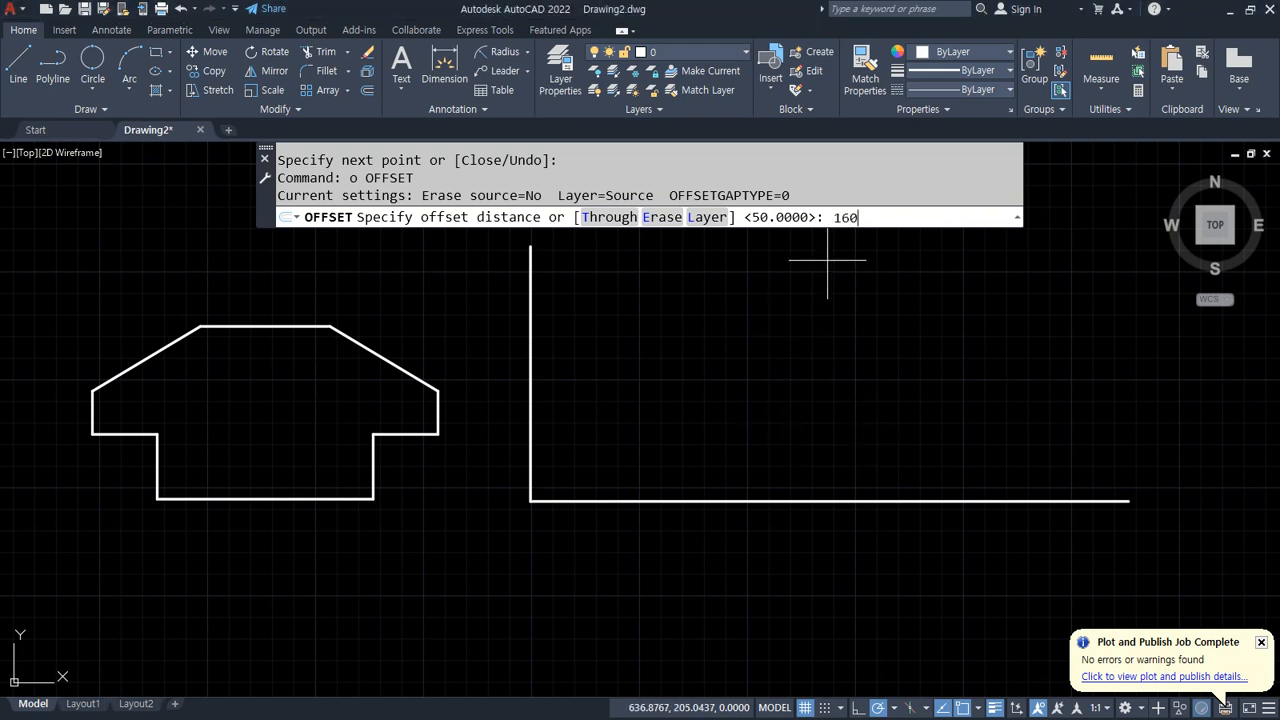
pyautogui.press('Return')
pyautogui.click(530, 358)
pyautogui.click(682, 360)
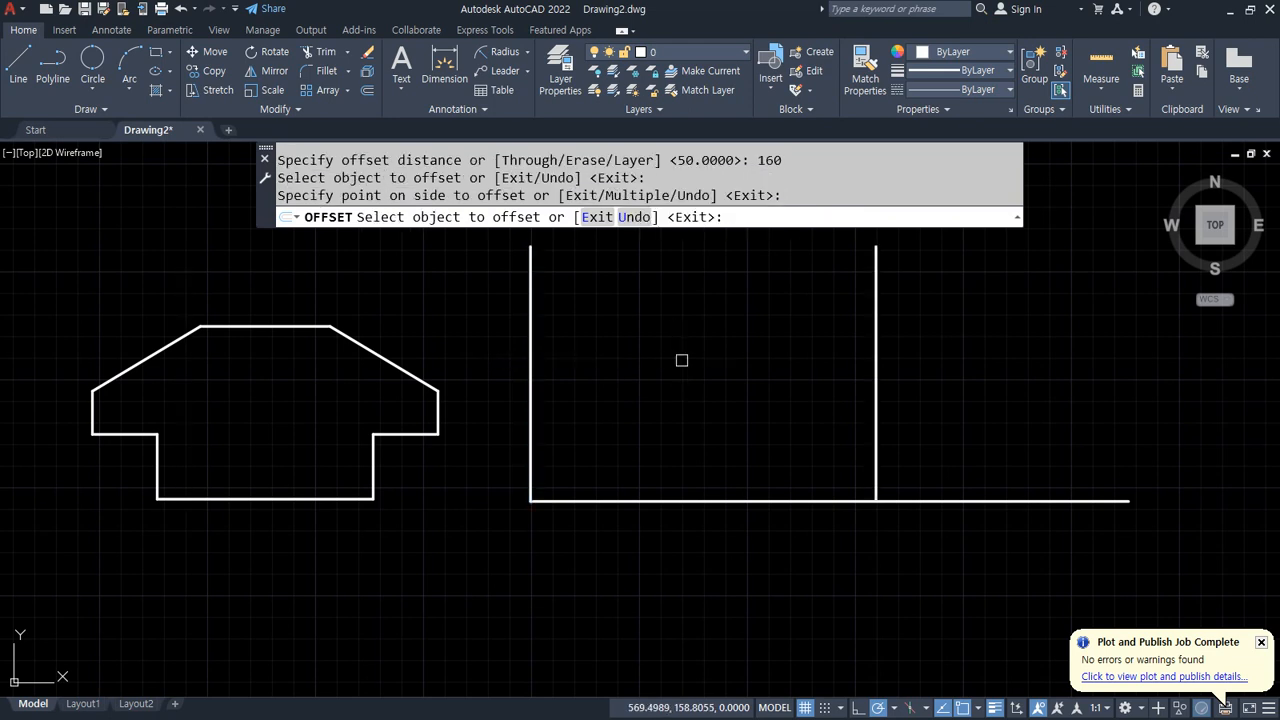
pyautogui.press('Return')
pyautogui.press('Return')
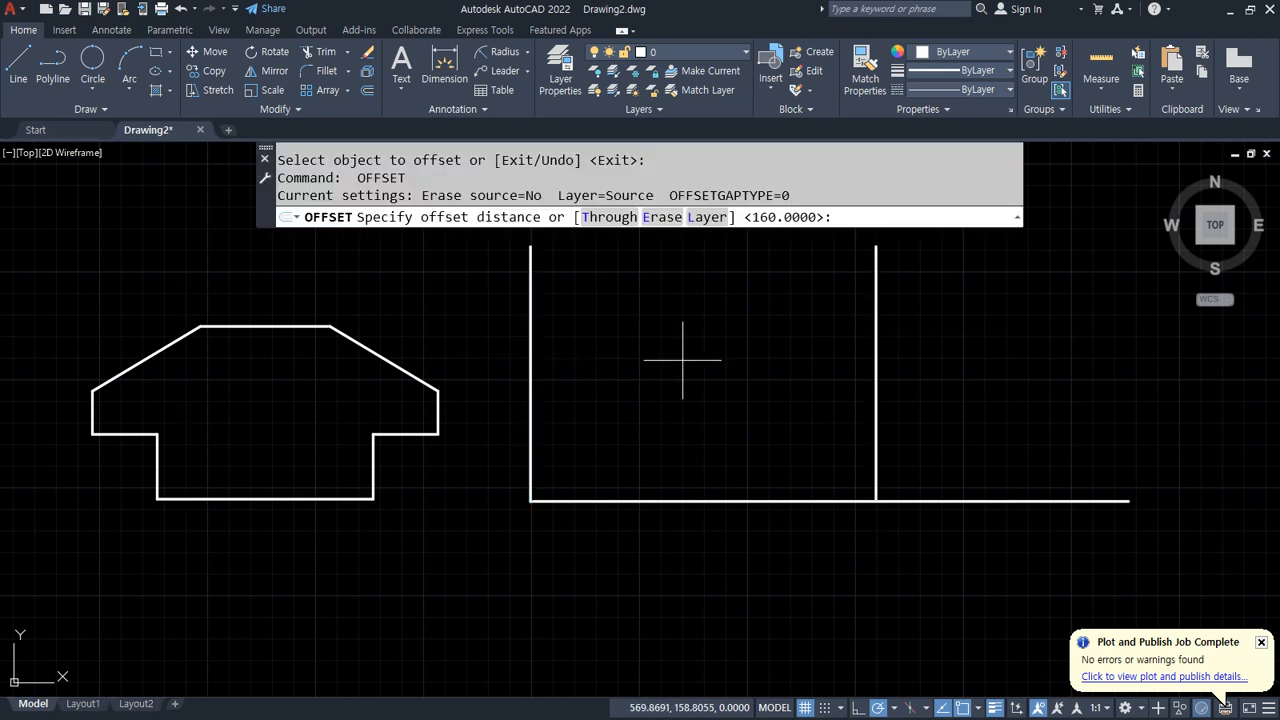
# Step: Offset the horizontal base line 80 units upward
pyautogui.write('80')
pyautogui.press('Return')
pyautogui.click(665, 501)
pyautogui.click(660, 395)
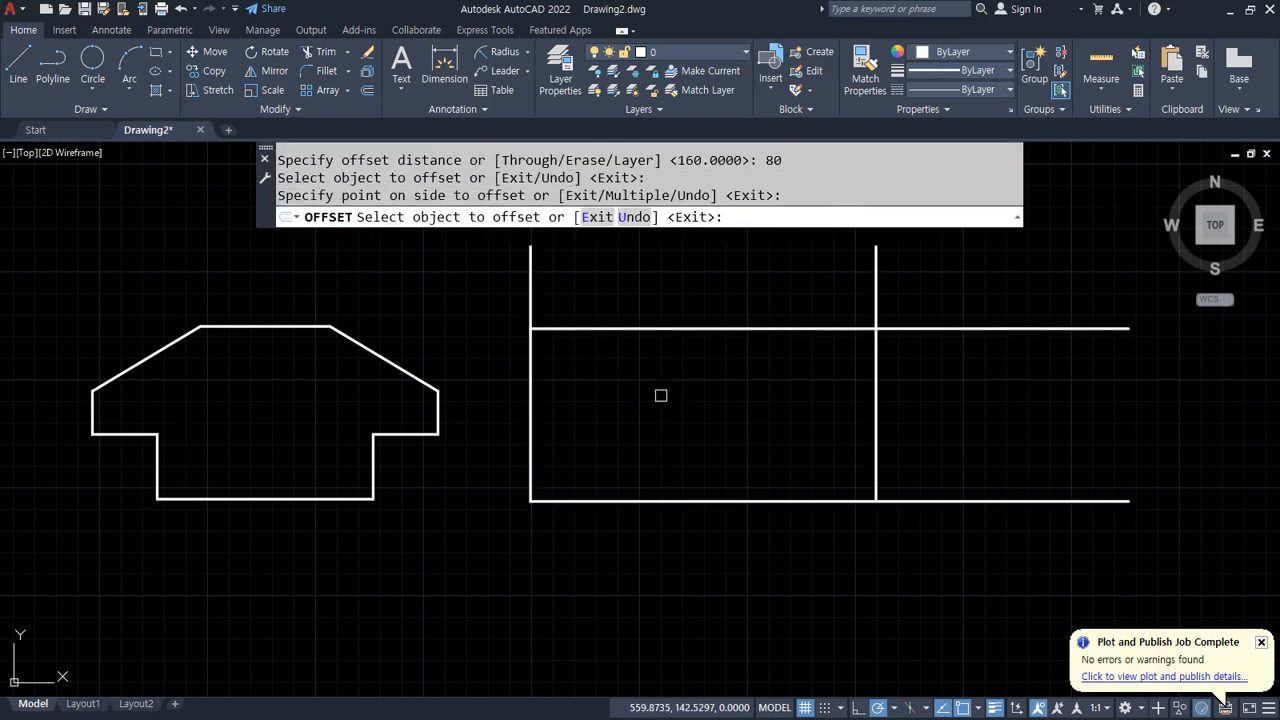
pyautogui.press('Return')
# Step: Trim the overhanging line ends to close a 160 by 80 rectangle
pyautogui.write('tr')
pyautogui.press('Return')
pyautogui.click(941, 539)
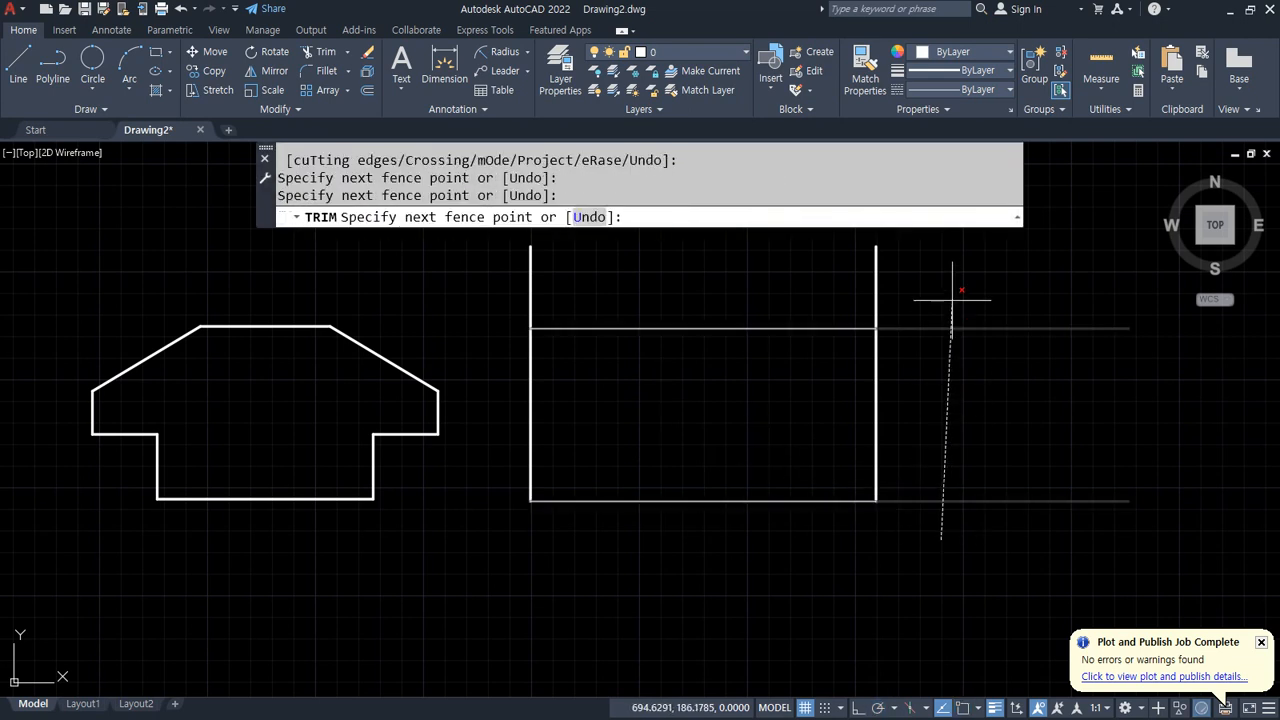
pyautogui.click(952, 292)
pyautogui.click(460, 290)
pyautogui.press('Return')
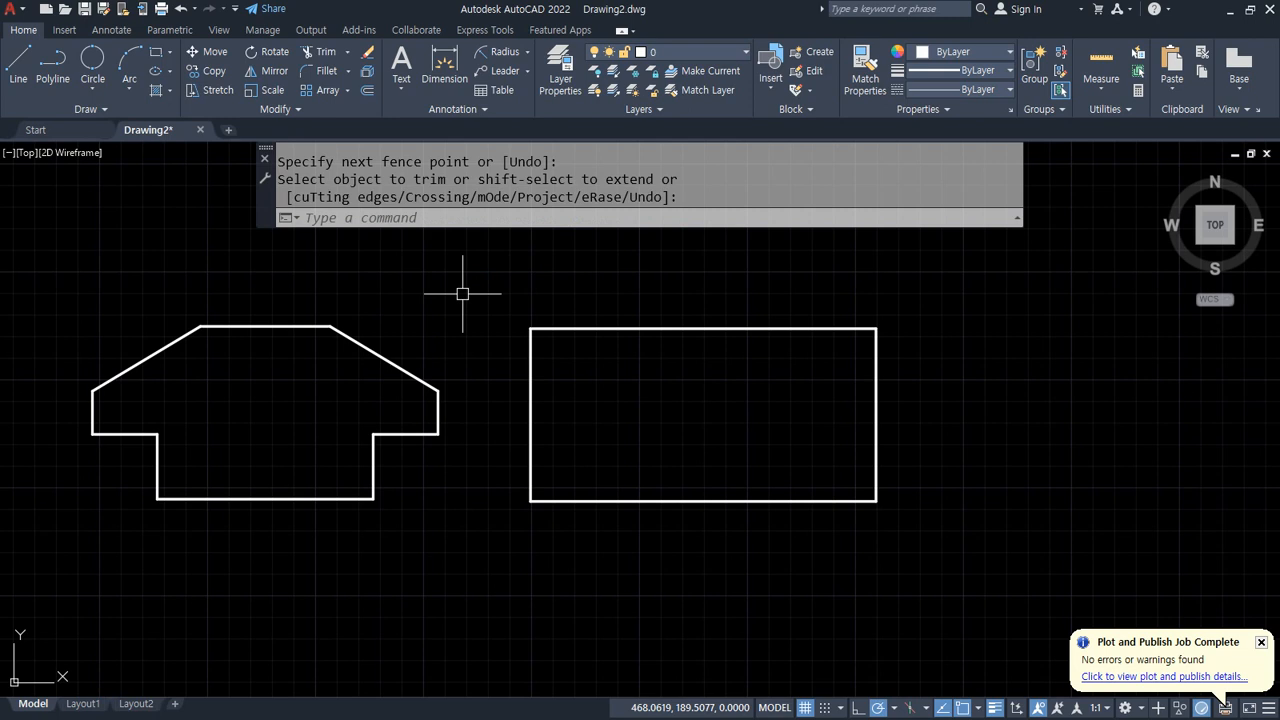
pyautogui.press('Return')
# Step: Offset both rectangle sides 30 units inward and the bottom edge 30 units upward
pyautogui.write('o')
pyautogui.press('Return')
pyautogui.write('30')
pyautogui.press('Return')
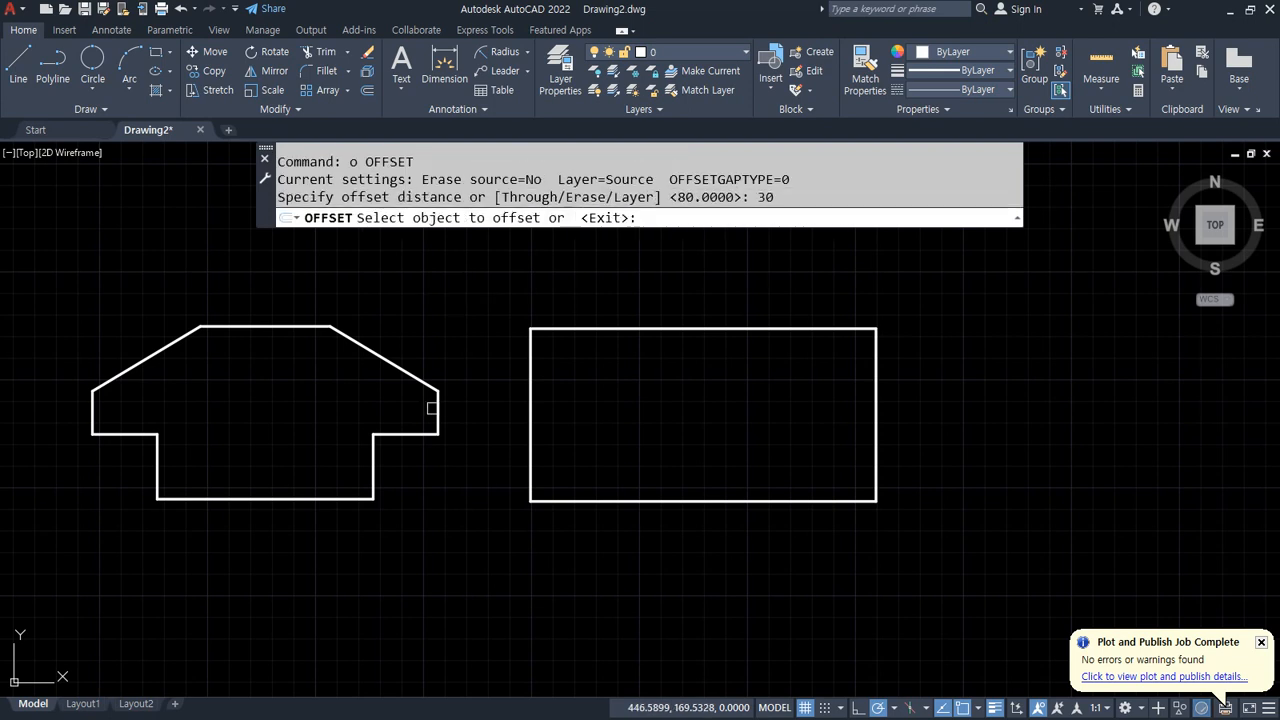
pyautogui.click(530, 446)
pyautogui.click(590, 440)
pyautogui.click(870, 475)
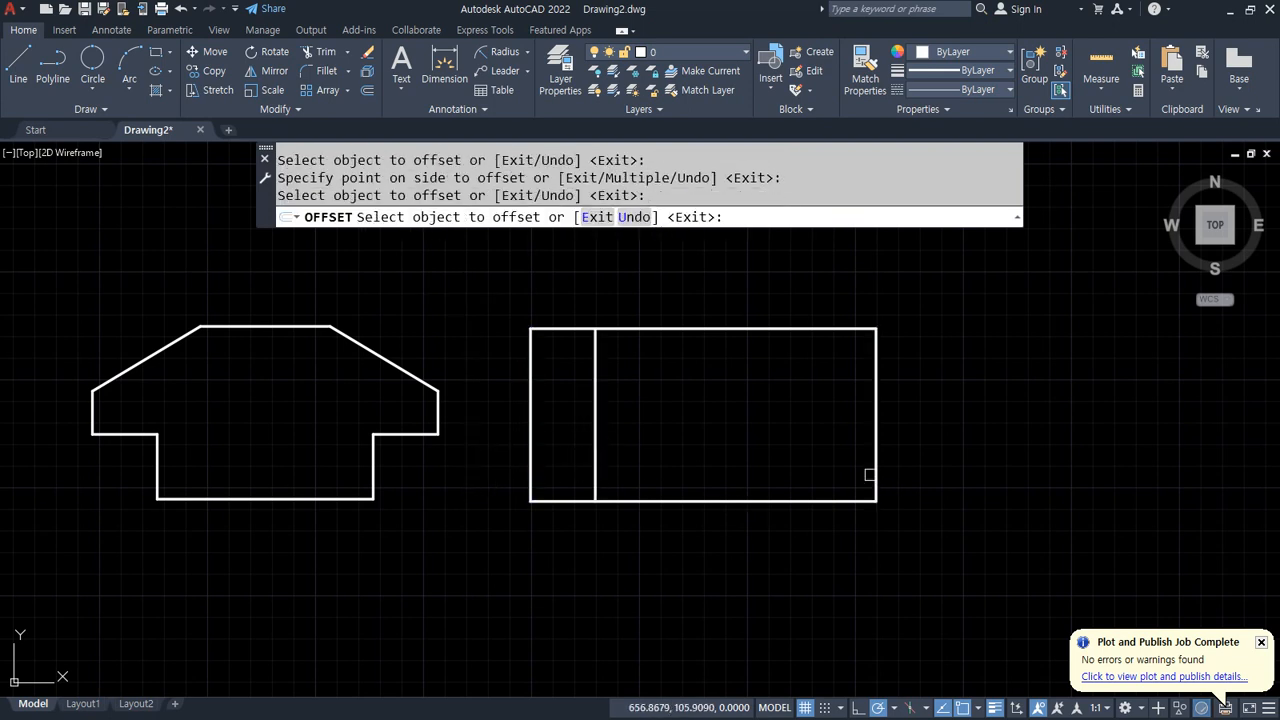
pyautogui.click(793, 487)
pyautogui.click(876, 473)
pyautogui.click(790, 447)
pyautogui.click(718, 498)
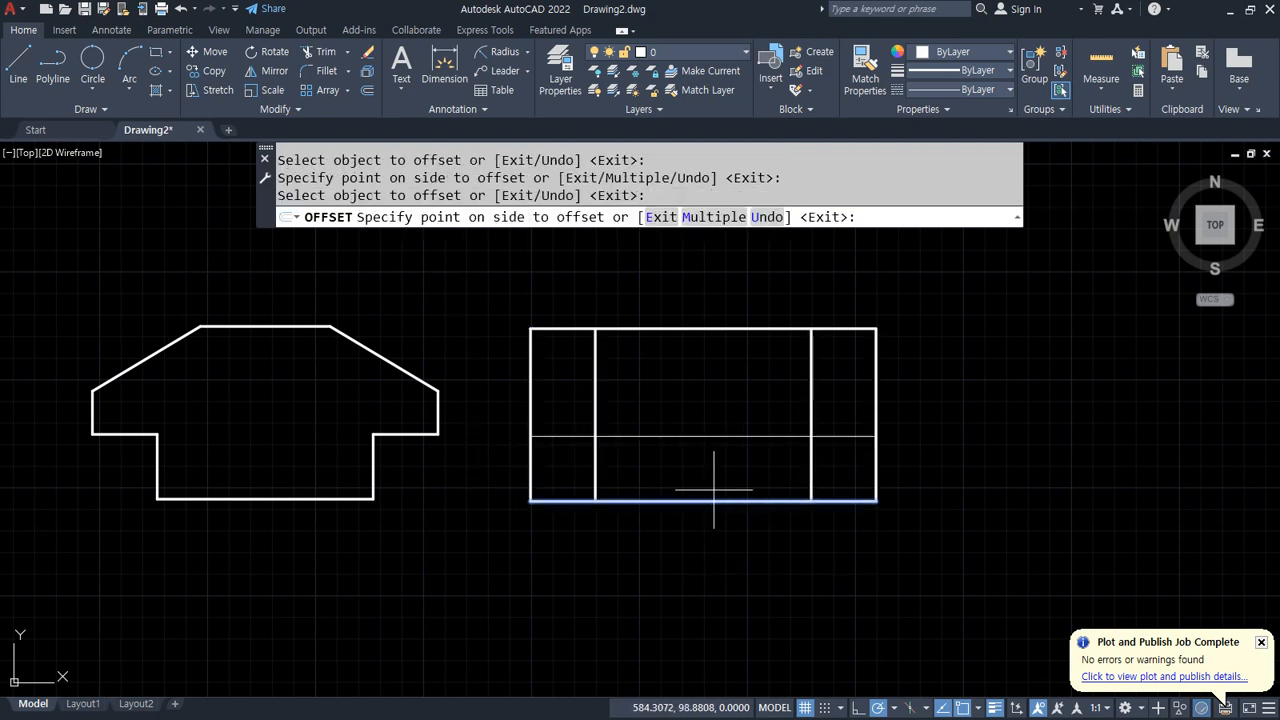
pyautogui.click(722, 474)
pyautogui.press('Return')
# Step: Trim the lines to cut 30-unit notches out of both bottom corners of the rectangle
pyautogui.write('tr')
pyautogui.press('Return')
pyautogui.click(925, 445)
pyautogui.click(868, 507)
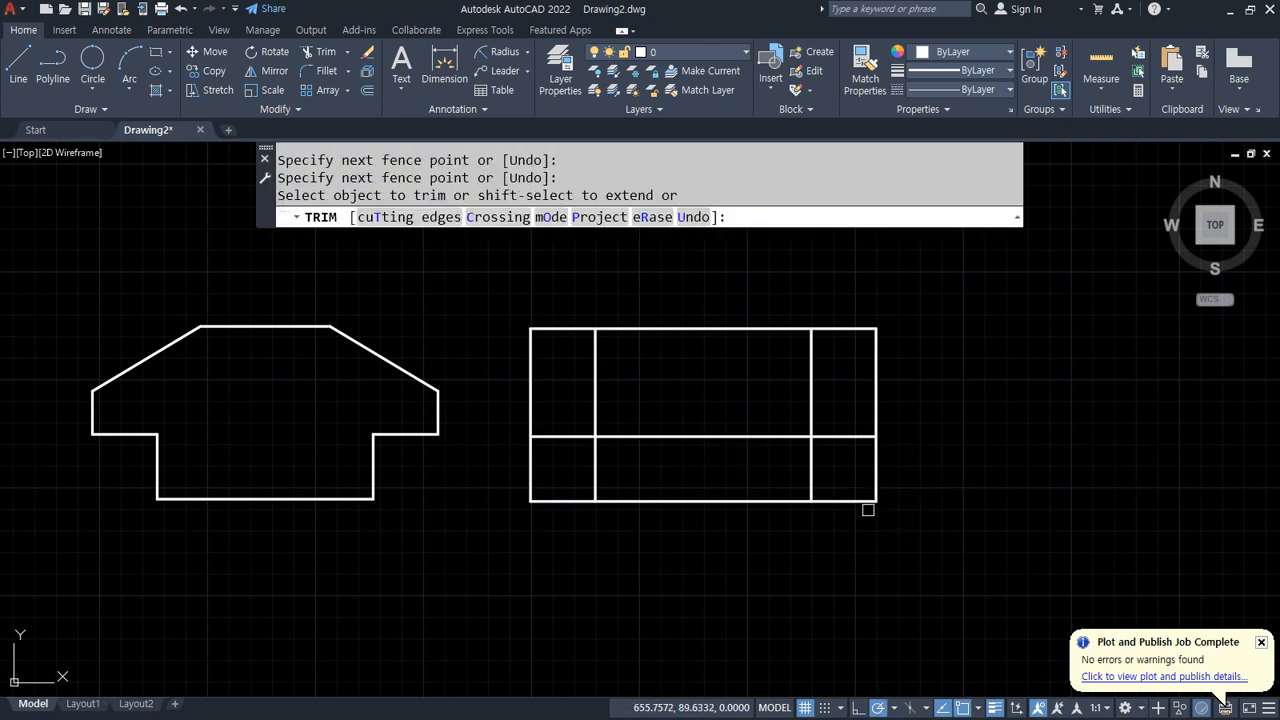
pyautogui.click(921, 465)
pyautogui.click(852, 509)
pyautogui.click(591, 524)
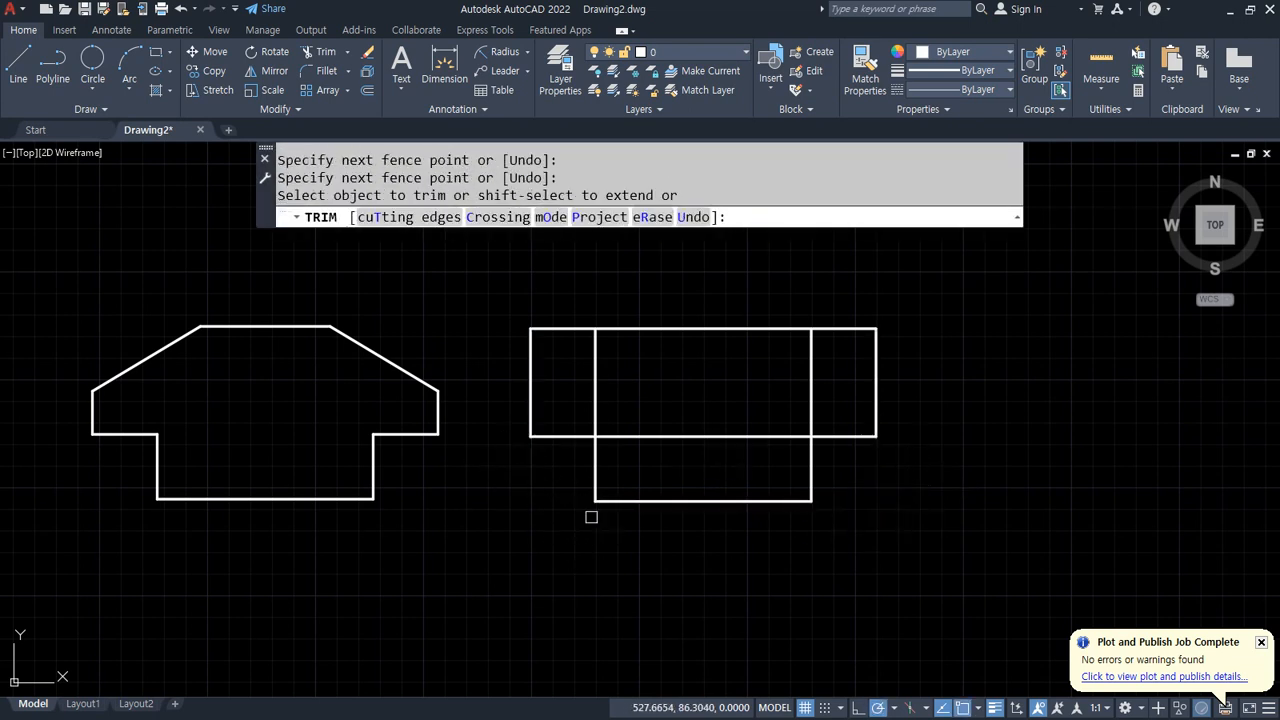
pyautogui.click(583, 367)
pyautogui.click(683, 446)
pyautogui.click(830, 377)
pyautogui.click(708, 431)
pyautogui.press('Return')
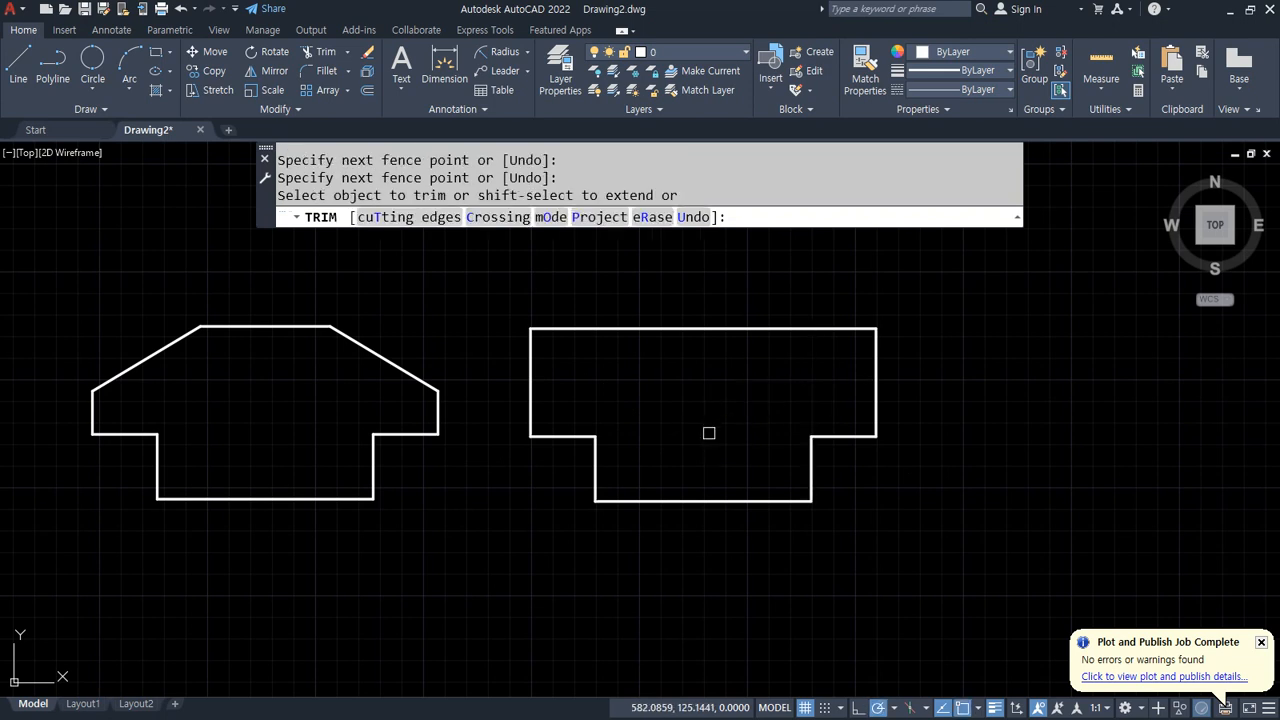
pyautogui.press('Return')
# Step: Offset the top line of the new outline 30 units downward
pyautogui.write('o')
pyautogui.press('Return')
pyautogui.write('3')
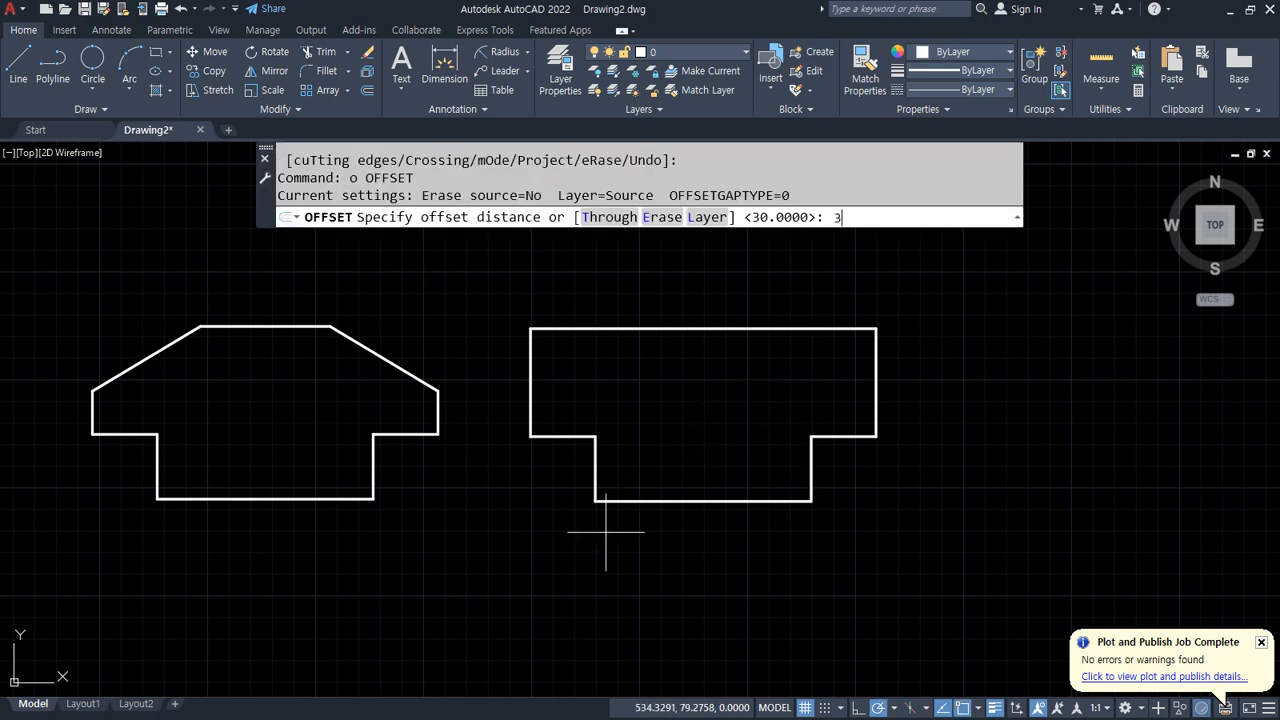
pyautogui.write('0')
pyautogui.press('Return')
pyautogui.click(700, 328)
pyautogui.click(666, 388)
pyautogui.press('Return')
pyautogui.press('Return')
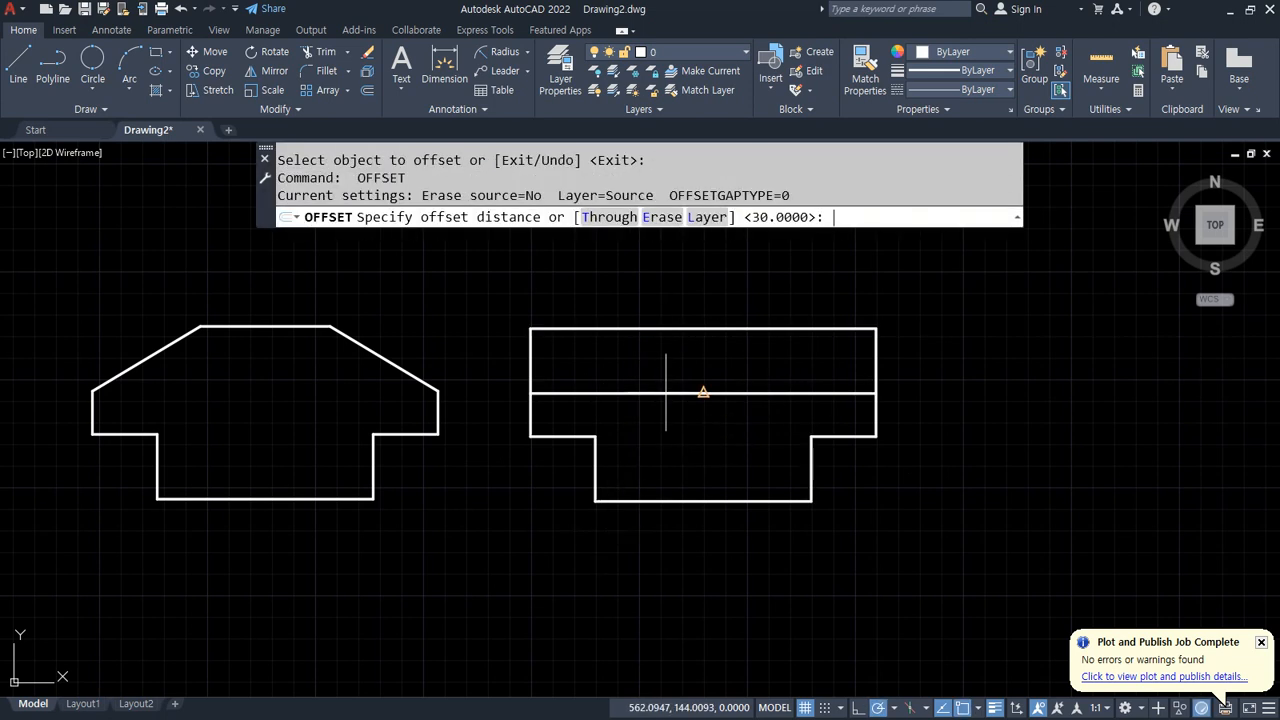
# Step: Offset both outer vertical sides of the new outline 50 units inward
pyautogui.press('Return')
pyautogui.click(876, 340)
pyautogui.click(745, 355)
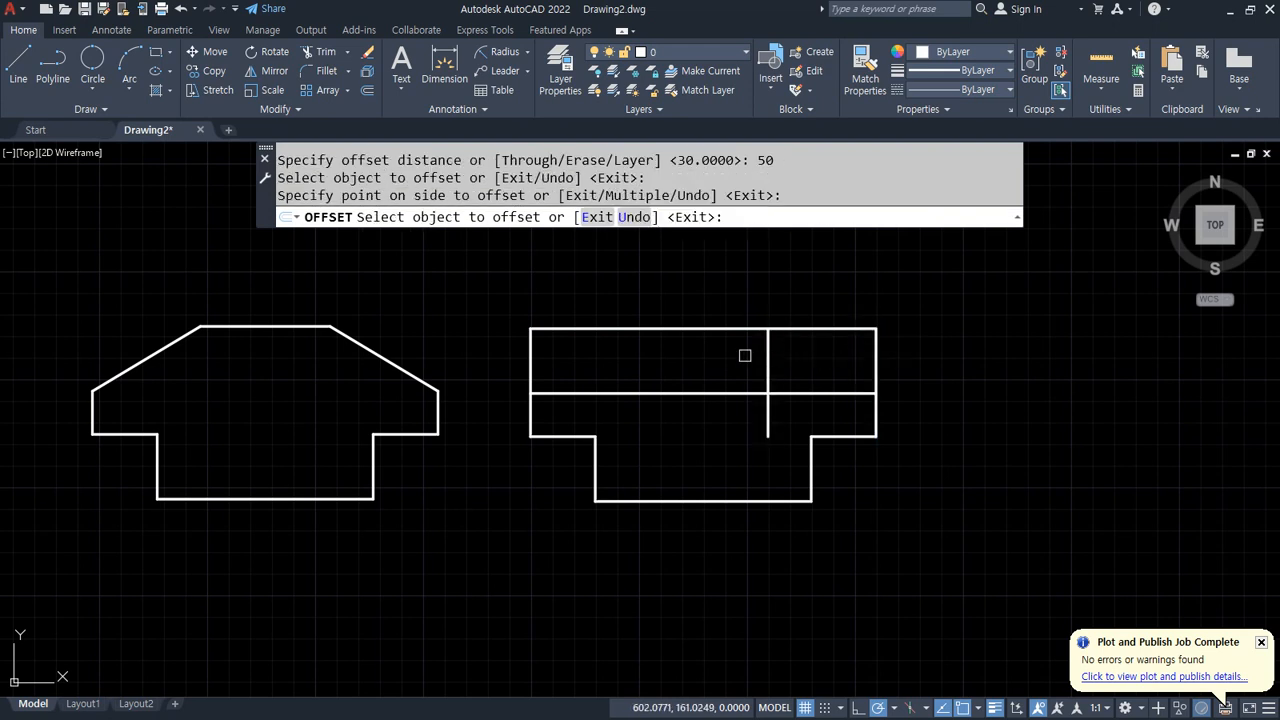
pyautogui.click(534, 357)
pyautogui.click(620, 363)
pyautogui.press('Return')
# Step: Trim the upper corners off the outer vertical lines and the ends of the top line
pyautogui.write('tr')
pyautogui.press('Return')
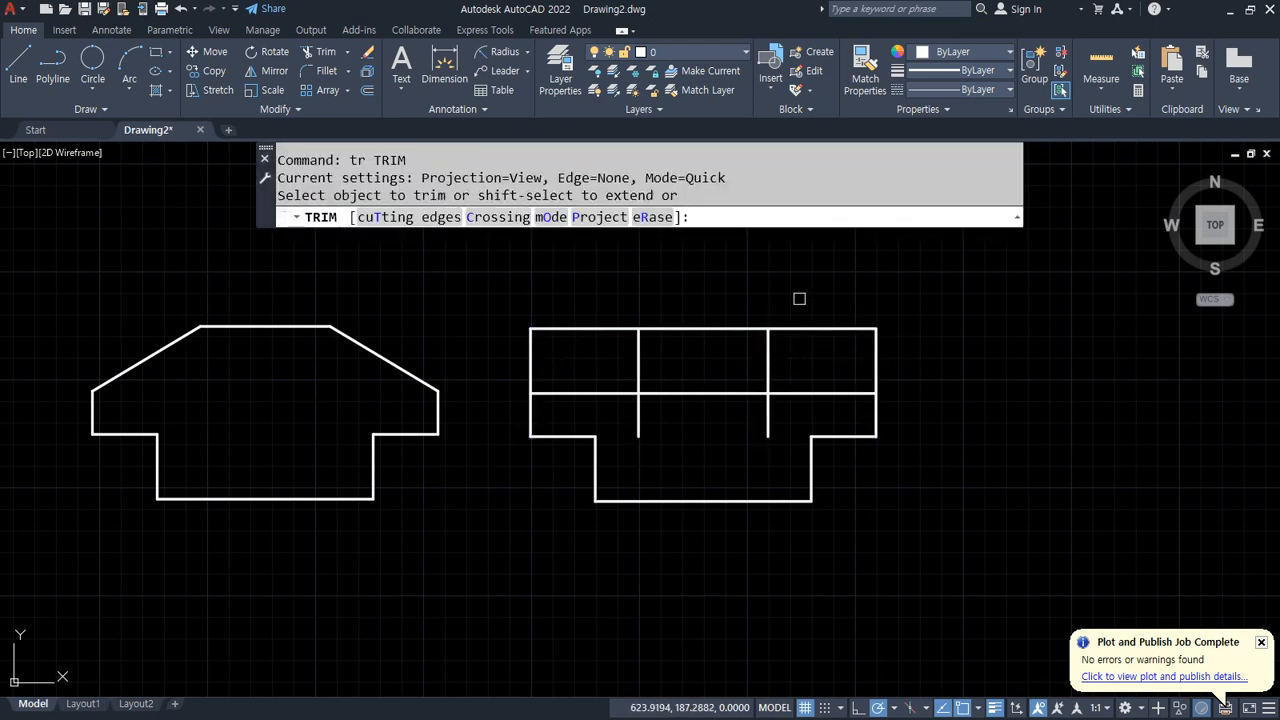
pyautogui.moveTo(800, 297); pyautogui.dragTo(892, 396)
pyautogui.moveTo(540, 286); pyautogui.dragTo(512, 368)
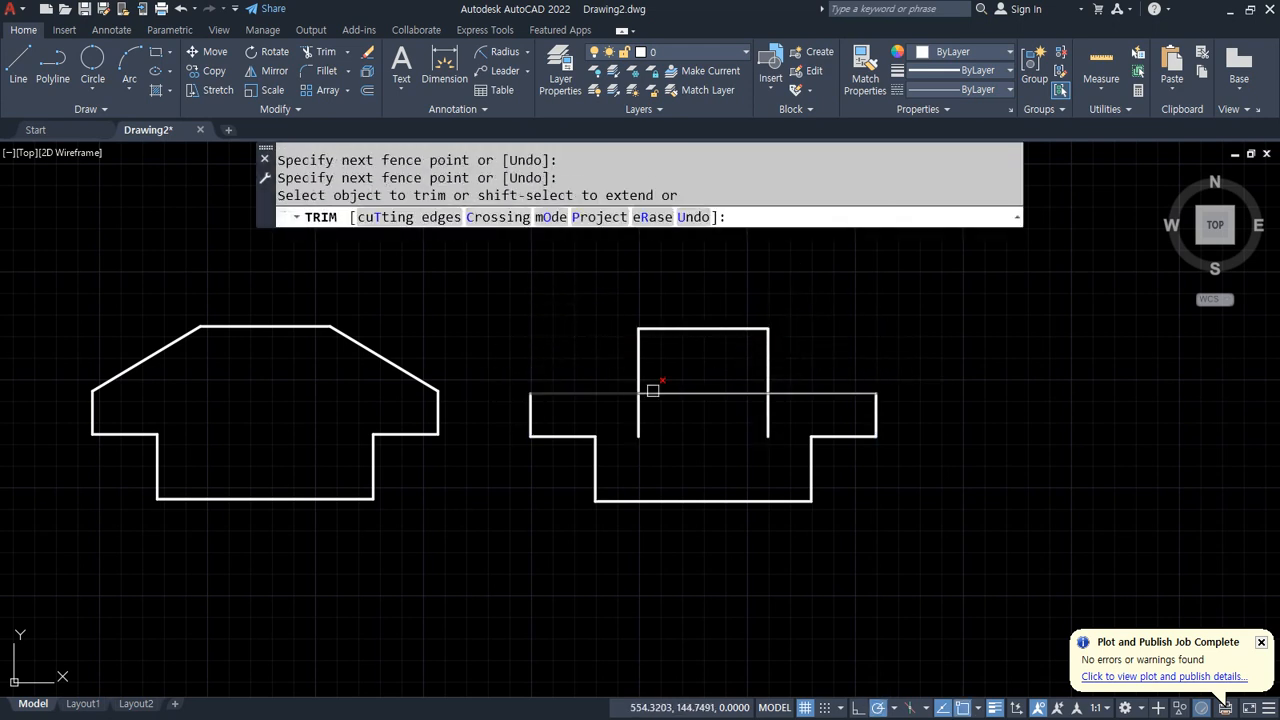
pyautogui.press('Return')
# Step: Erase the middle horizontal line and the two inner vertical lines
pyautogui.click(770, 401)
pyautogui.click(586, 366)
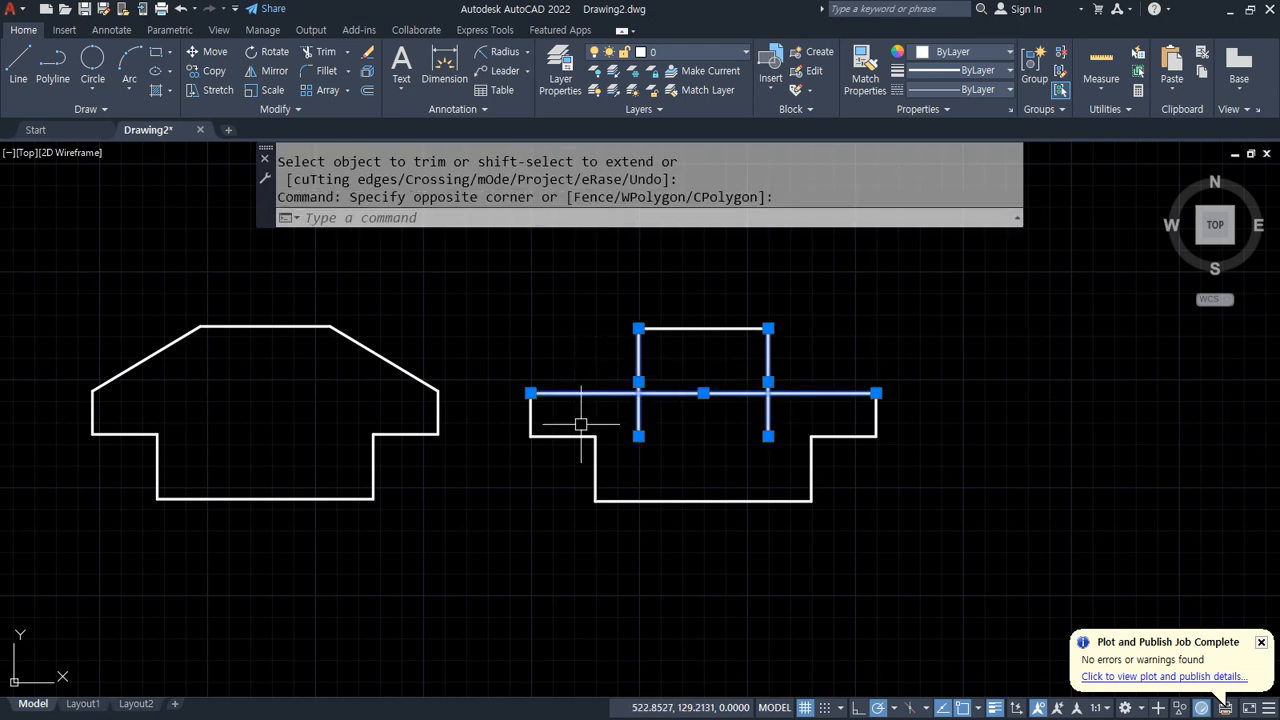
pyautogui.press('Delete')
# Step: Draw a diagonal line from the right side's upper end to the right end of the top line
pyautogui.write('l')
pyautogui.press('Return')
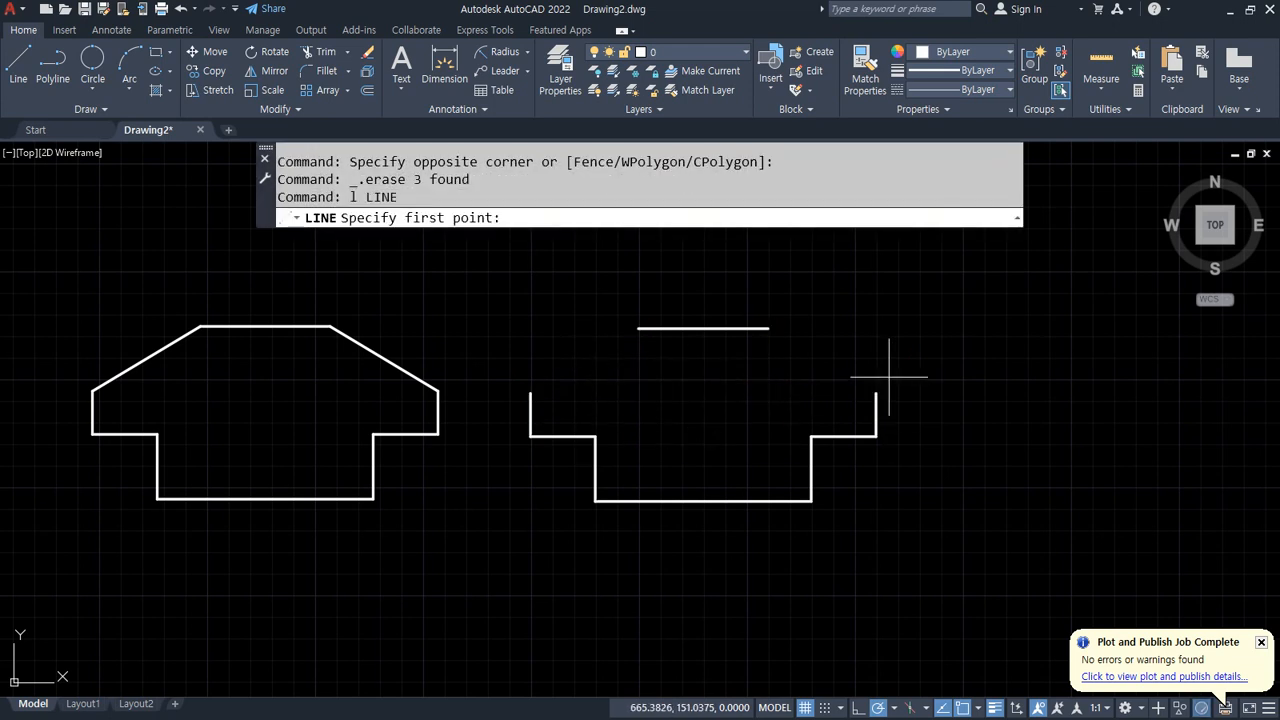
pyautogui.click(876, 393)
pyautogui.click(768, 328)
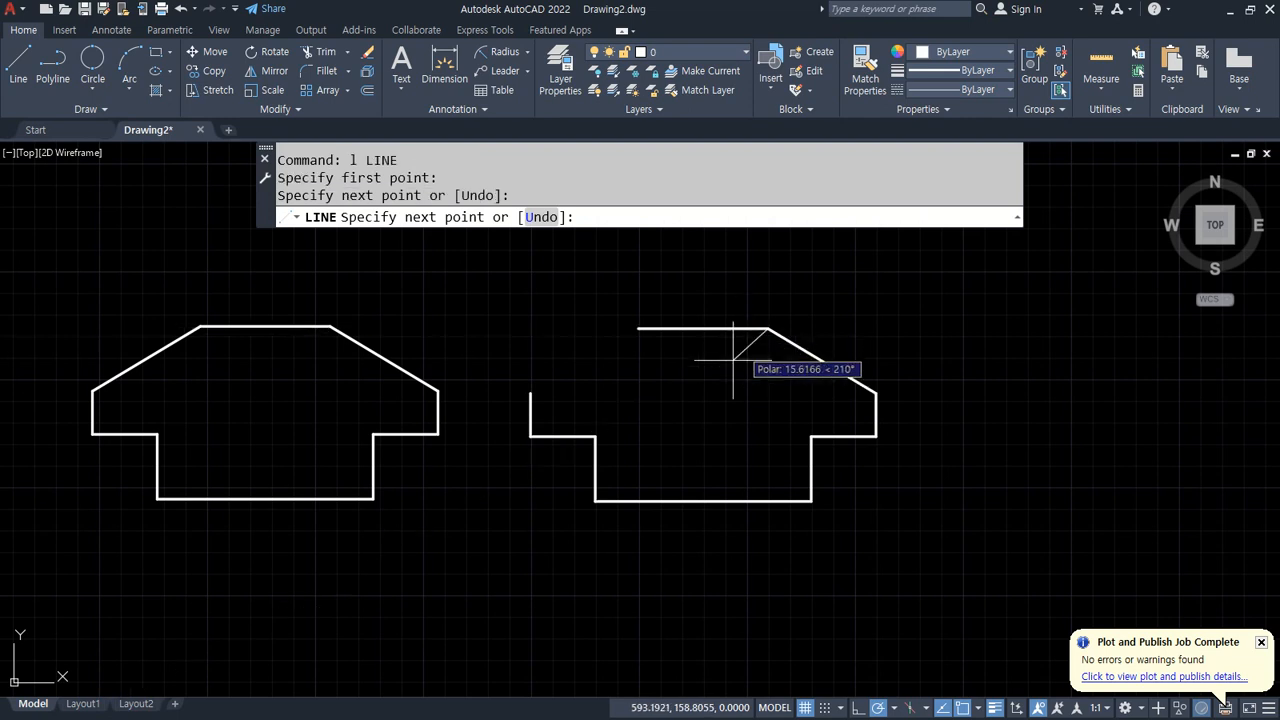
pyautogui.press('Return')
pyautogui.press('Return')
# Step: Draw a diagonal line from the left end of the top line to the left side's upper end
pyautogui.click(638, 328)
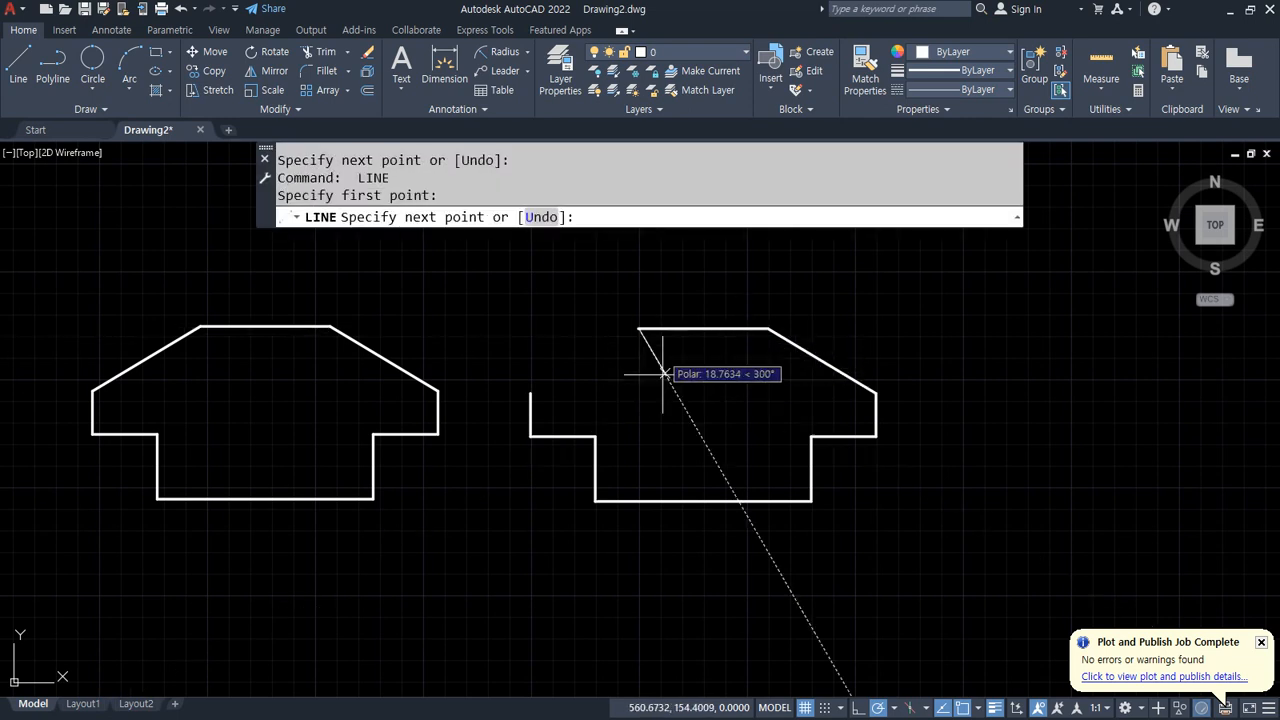
pyautogui.click(530, 394)
pyautogui.press('Return')
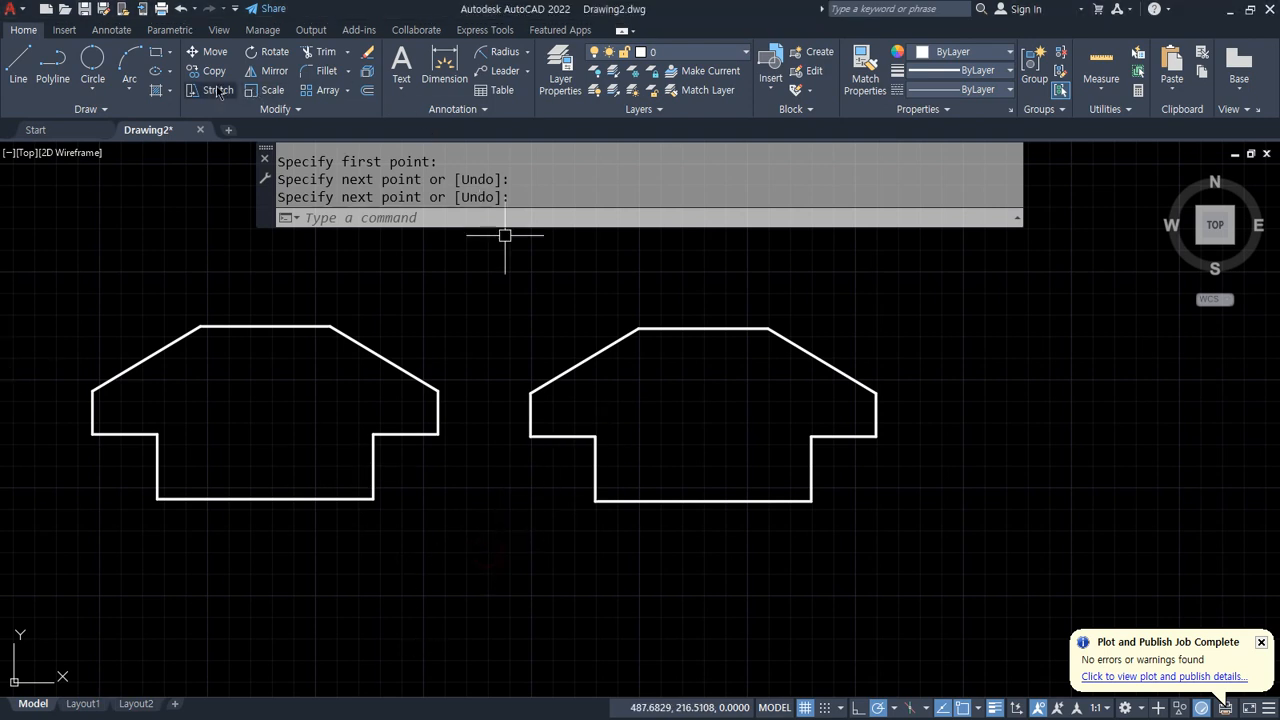
# Step: Draw a Tan, Tan, Radius circle of radius 5 tangent to the left side and the ledge line at their corner
pyautogui.click(88, 88)
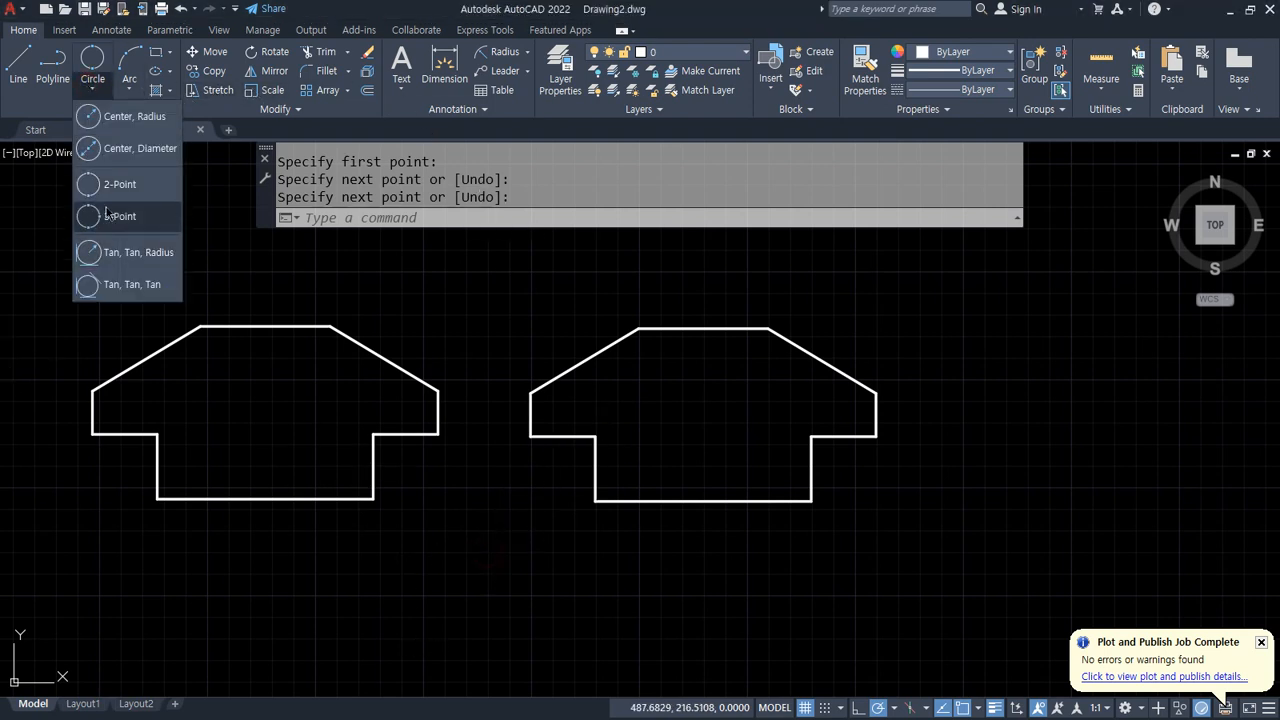
pyautogui.click(114, 254)
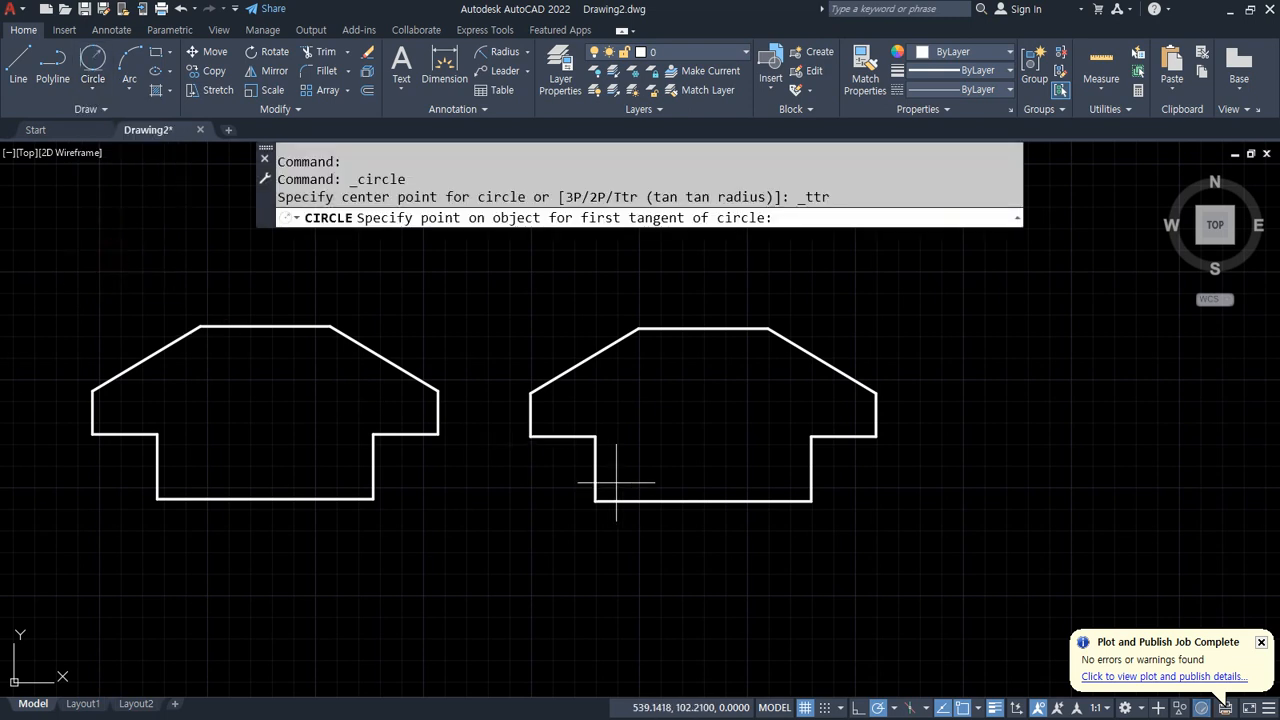
pyautogui.scroll(6, 614, 455)
pyautogui.moveTo(600, 417); pyautogui.dragTo(491, 470, button='middle')
pyautogui.click(165, 373)
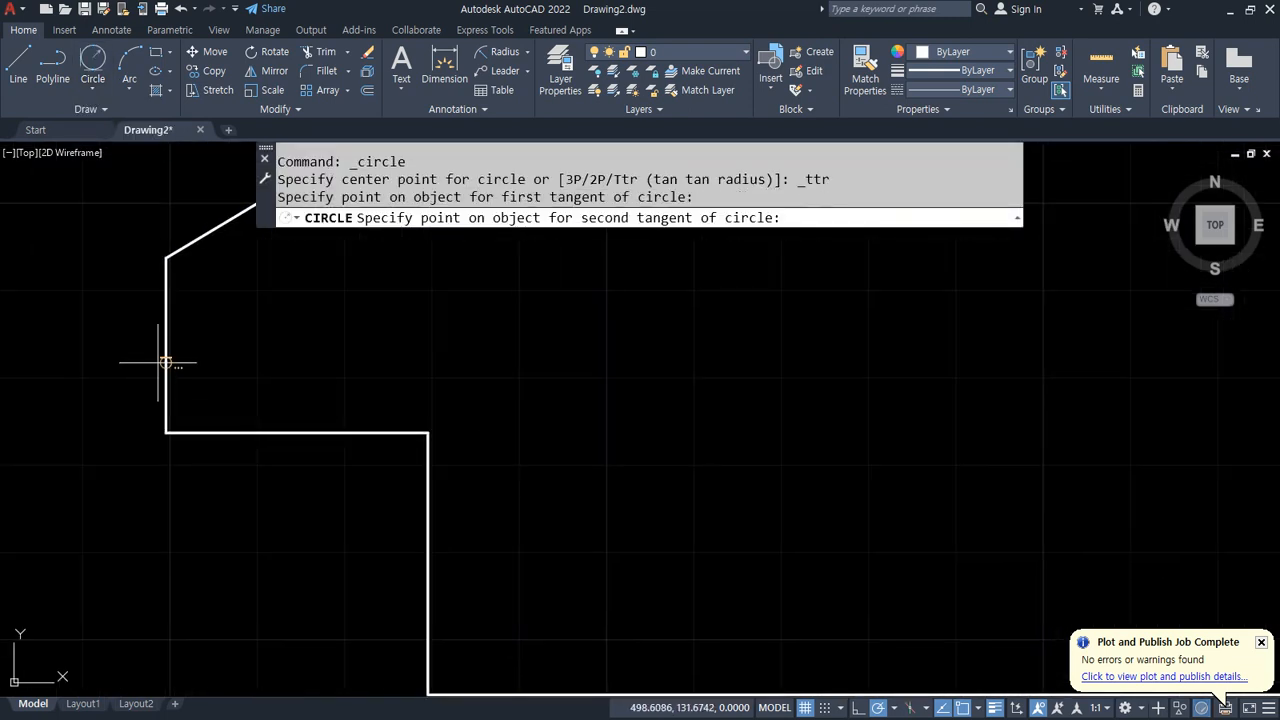
pyautogui.click(218, 430)
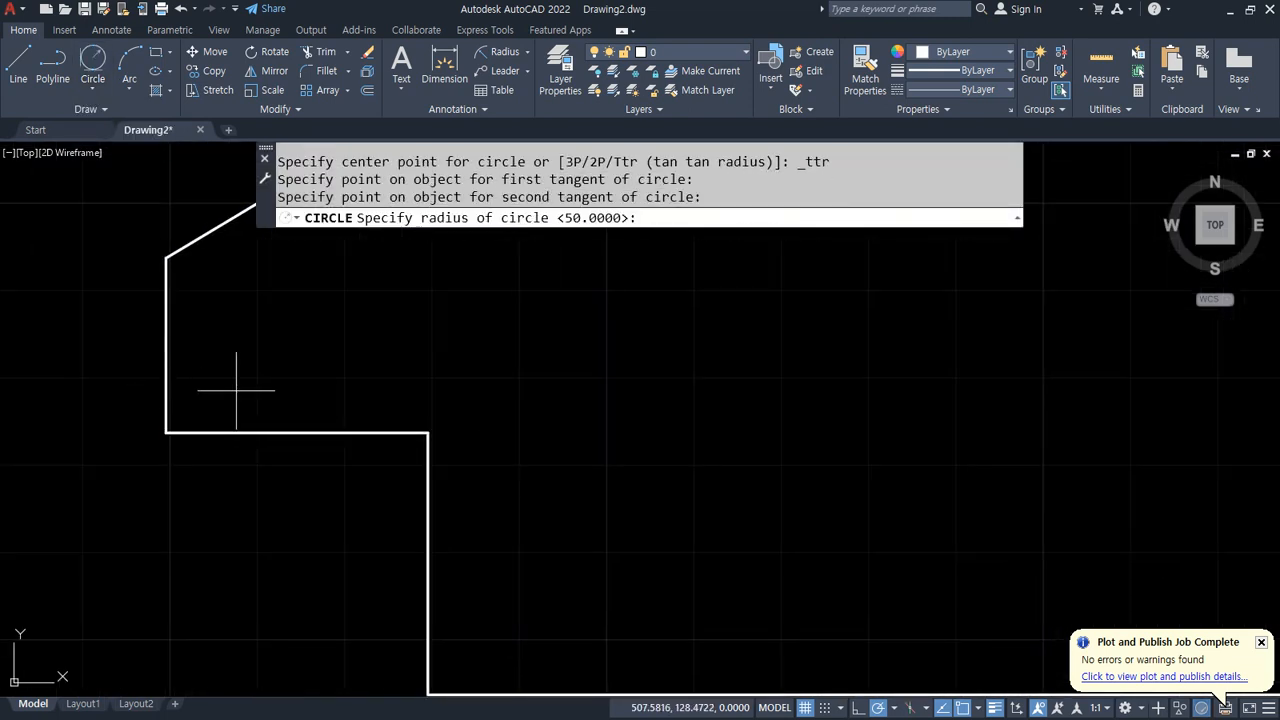
pyautogui.write('5')
pyautogui.press('Return')
# Step: Draw another radius-5 Tan, Tan, Radius circle tangent to the right side and the right ledge line
pyautogui.moveTo(806, 449); pyautogui.dragTo(335, 466, button='middle')
pyautogui.click(101, 62)
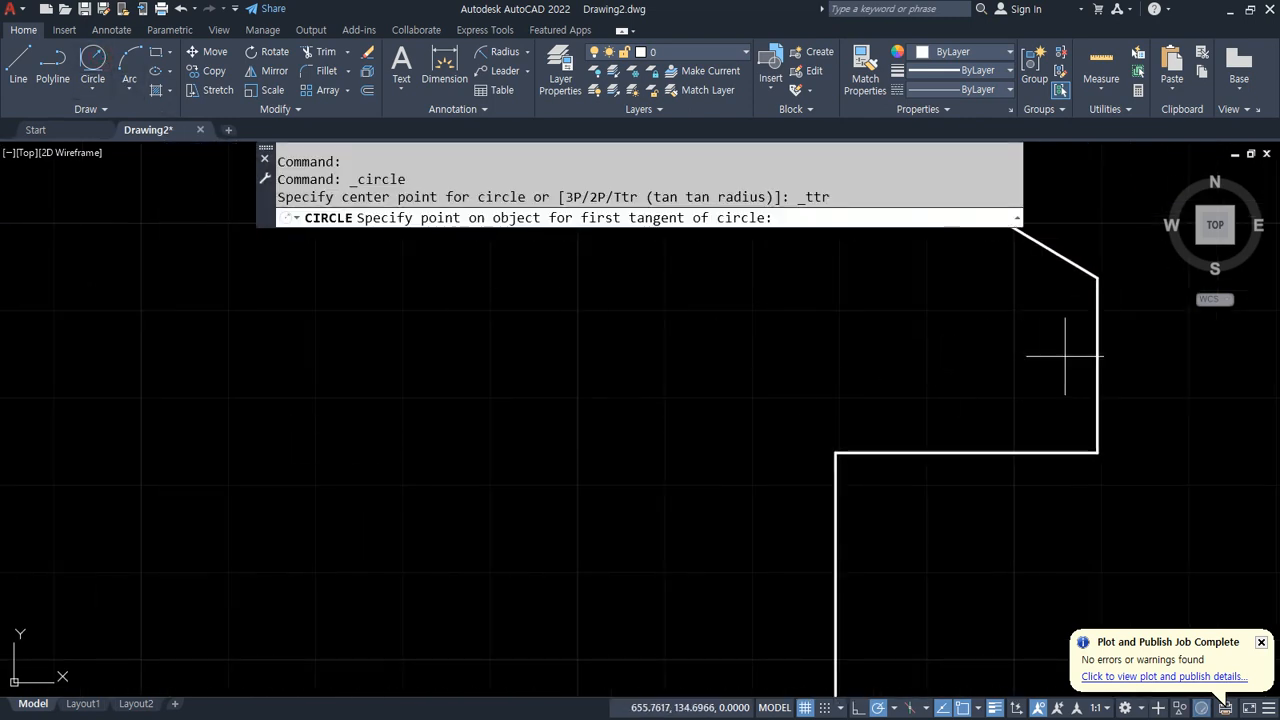
pyautogui.click(1095, 354)
pyautogui.click(1031, 447)
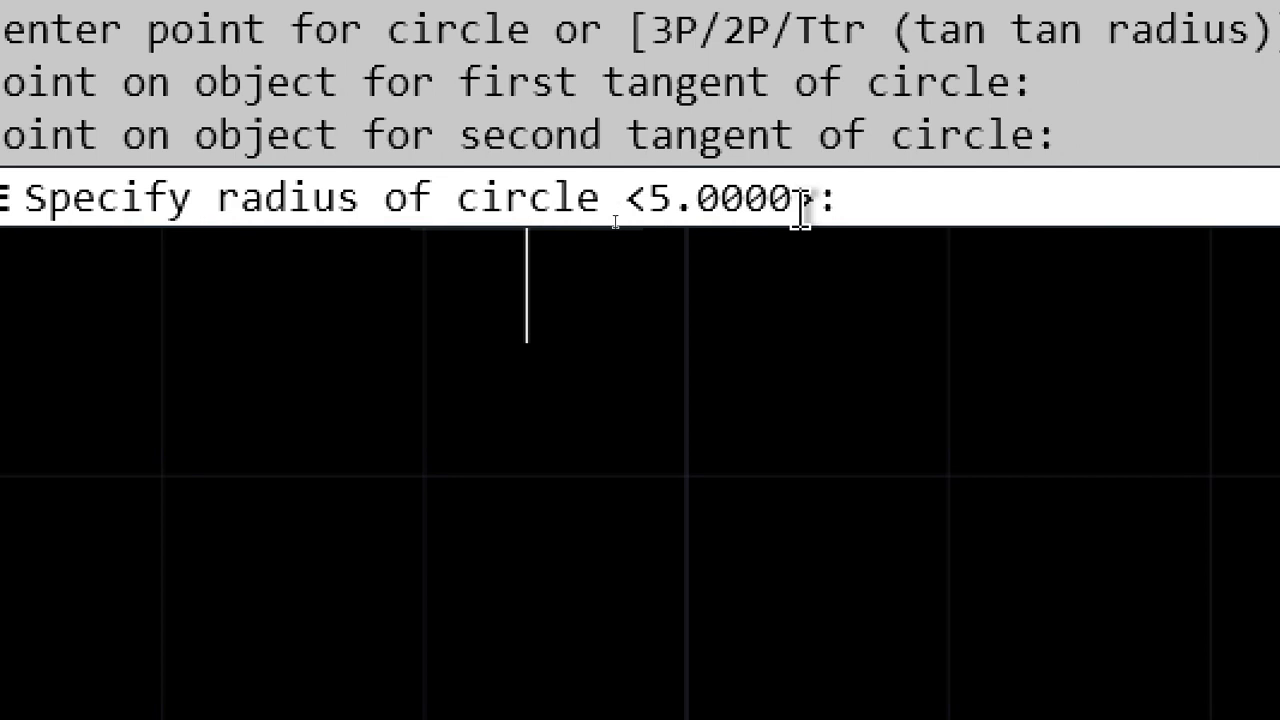
pyautogui.press('Return')
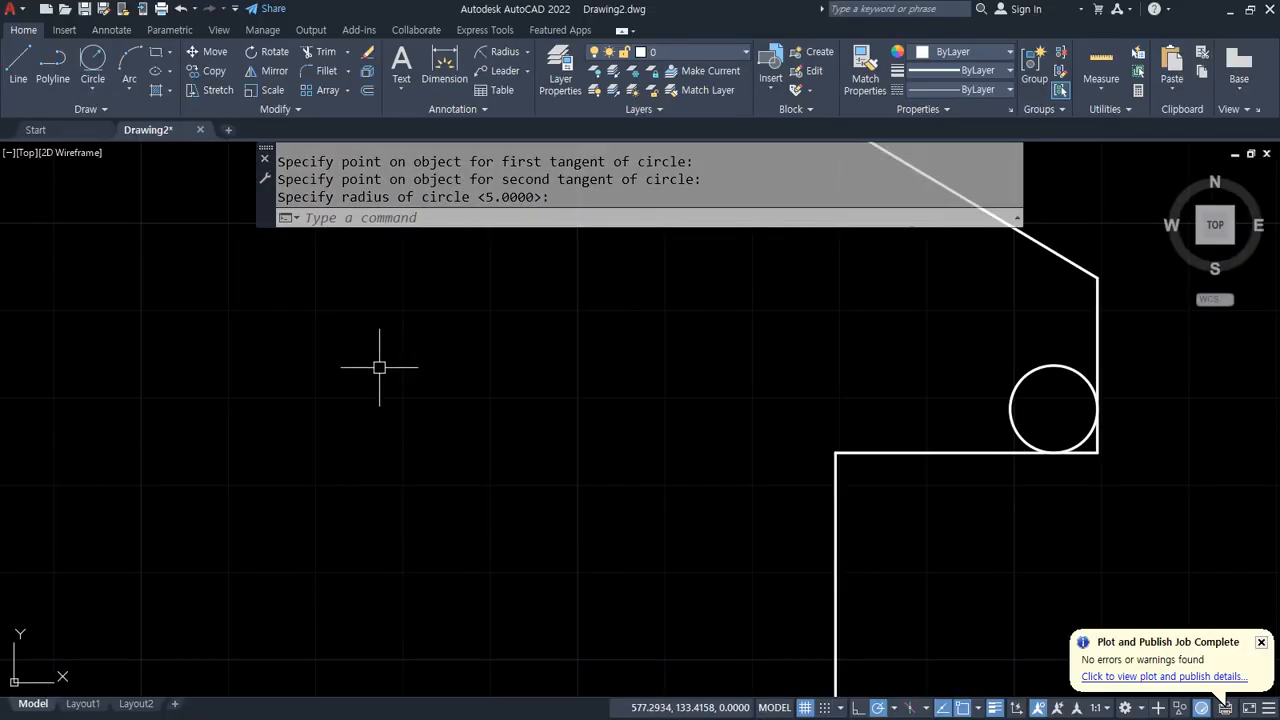
# Step: Draw a radius-10 Tan, Tan, Radius circle tangent to the left side and bottom of the lower recess
pyautogui.moveTo(317, 402); pyautogui.dragTo(568, 339, button='middle')
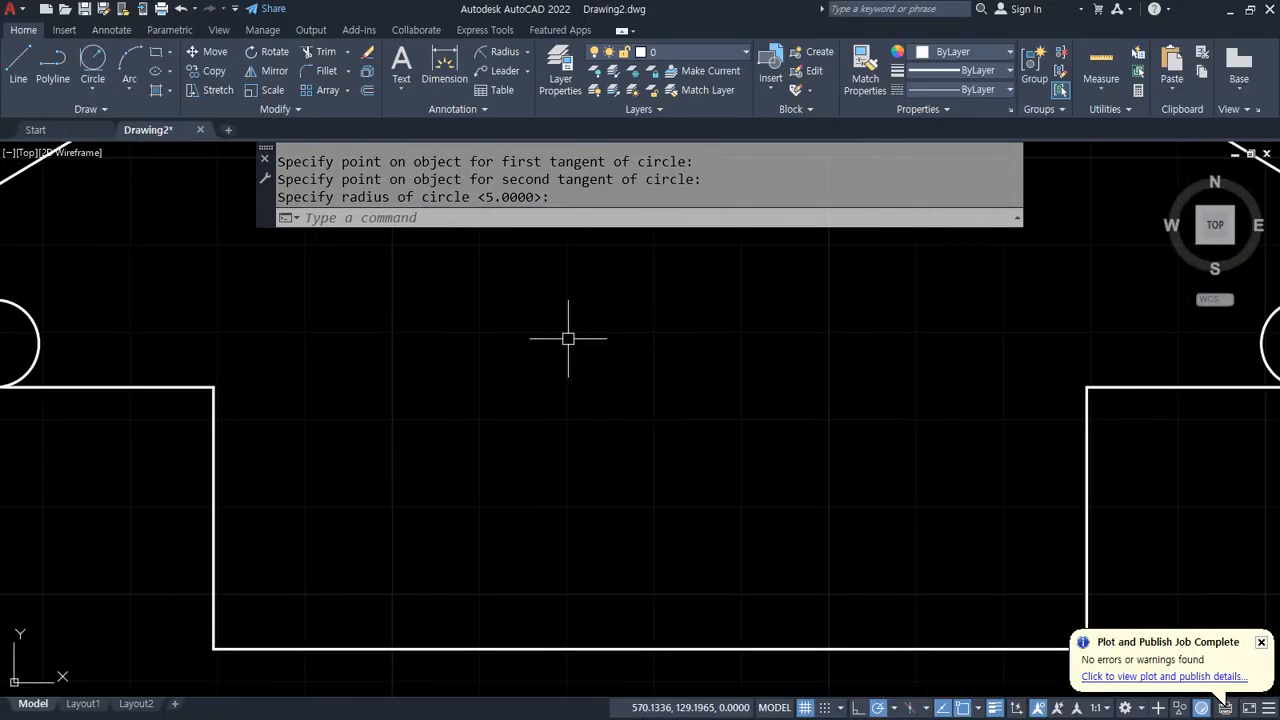
pyautogui.write('c')
pyautogui.press('Return')
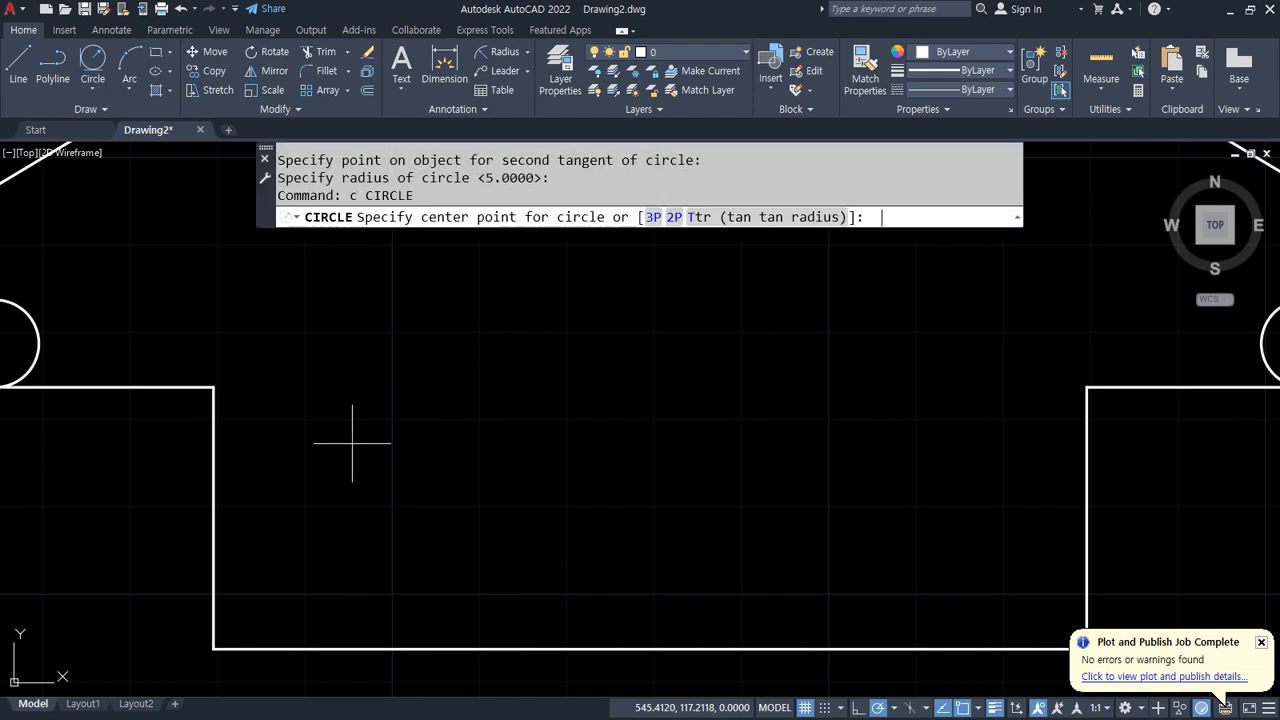
pyautogui.click(738, 218)
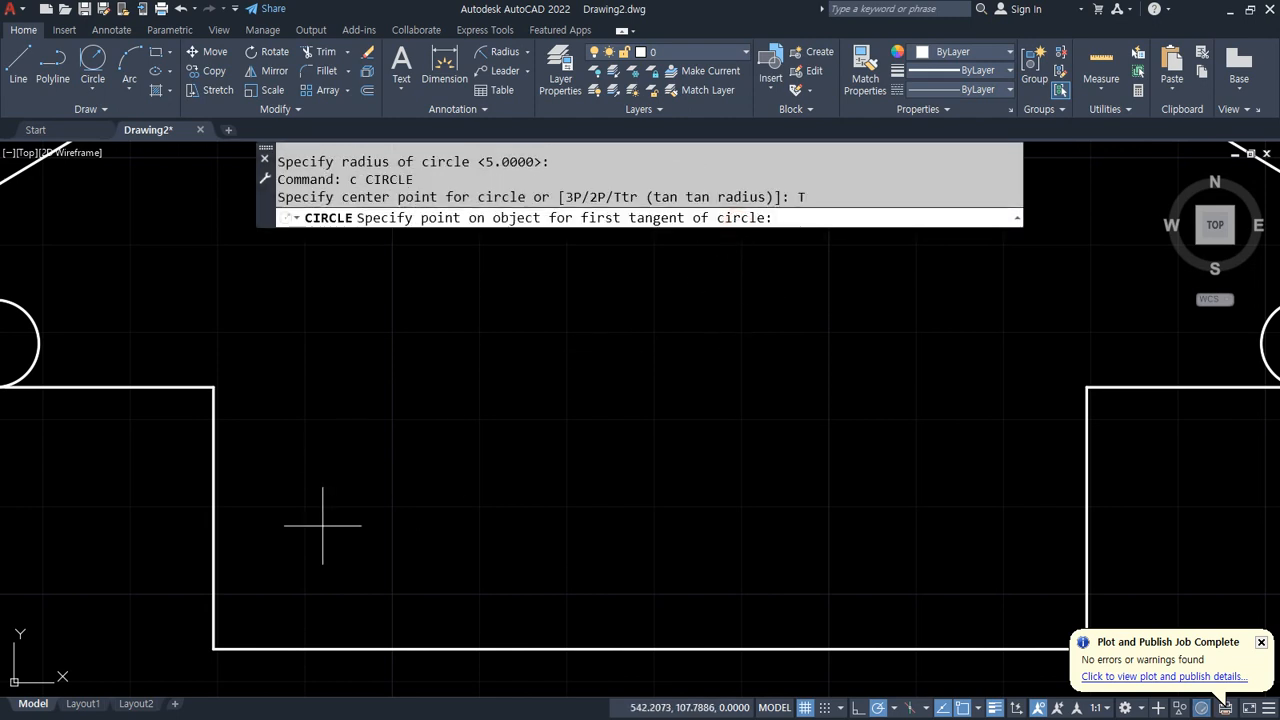
pyautogui.click(214, 510)
pyautogui.click(300, 648)
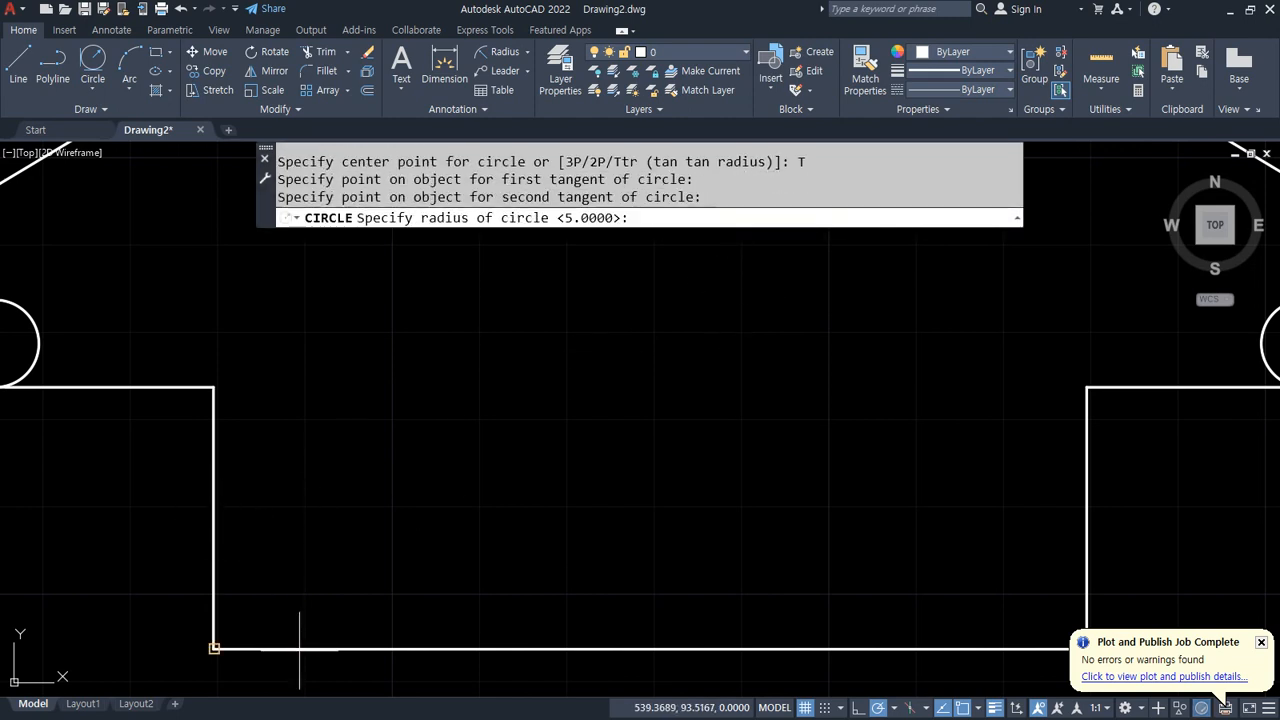
pyautogui.press('Return')
# Step: Draw another radius-10 Tan, Tan, Radius circle tangent to the recess's right side and bottom line
pyautogui.moveTo(657, 585)
pyautogui.mouseDown(button='middle')
pyautogui.moveTo(657, 571)
pyautogui.moveTo(523, 494)
pyautogui.mouseUp(button='middle')
pyautogui.write('c')
pyautogui.press('Return')
pyautogui.write('ter point')
pyautogui.press('Return')
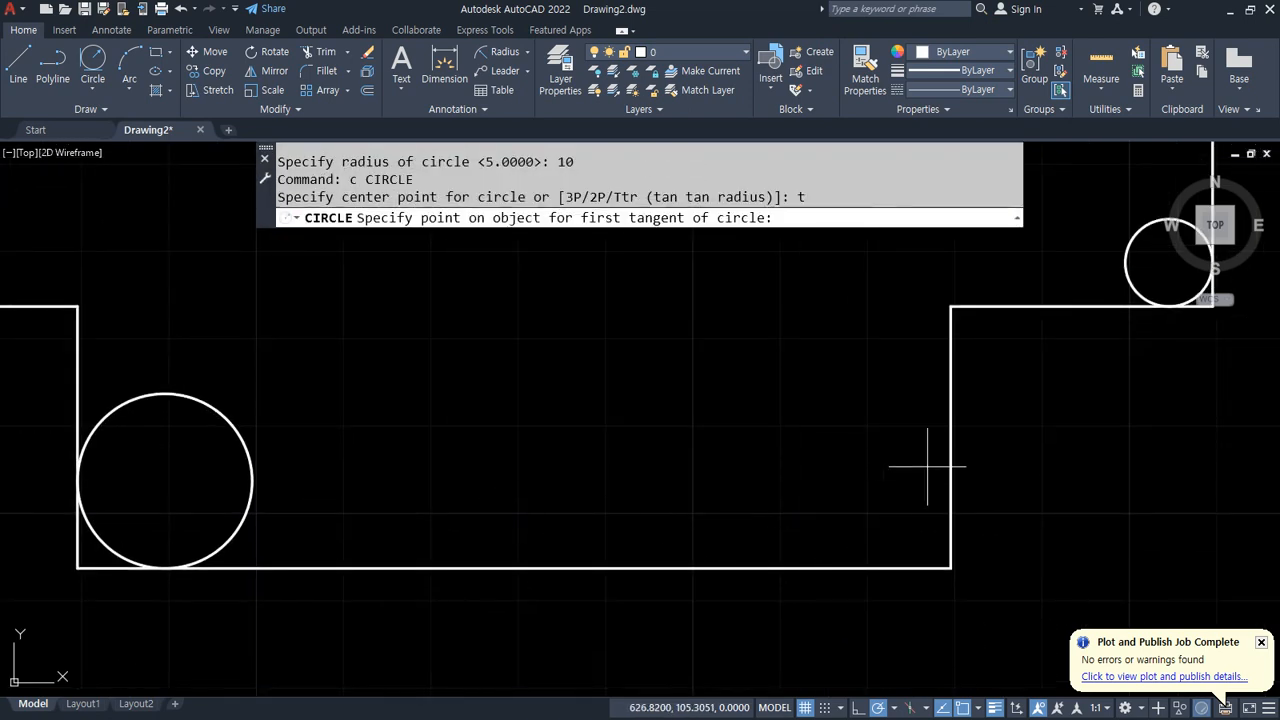
pyautogui.click(950, 452)
pyautogui.click(834, 564)
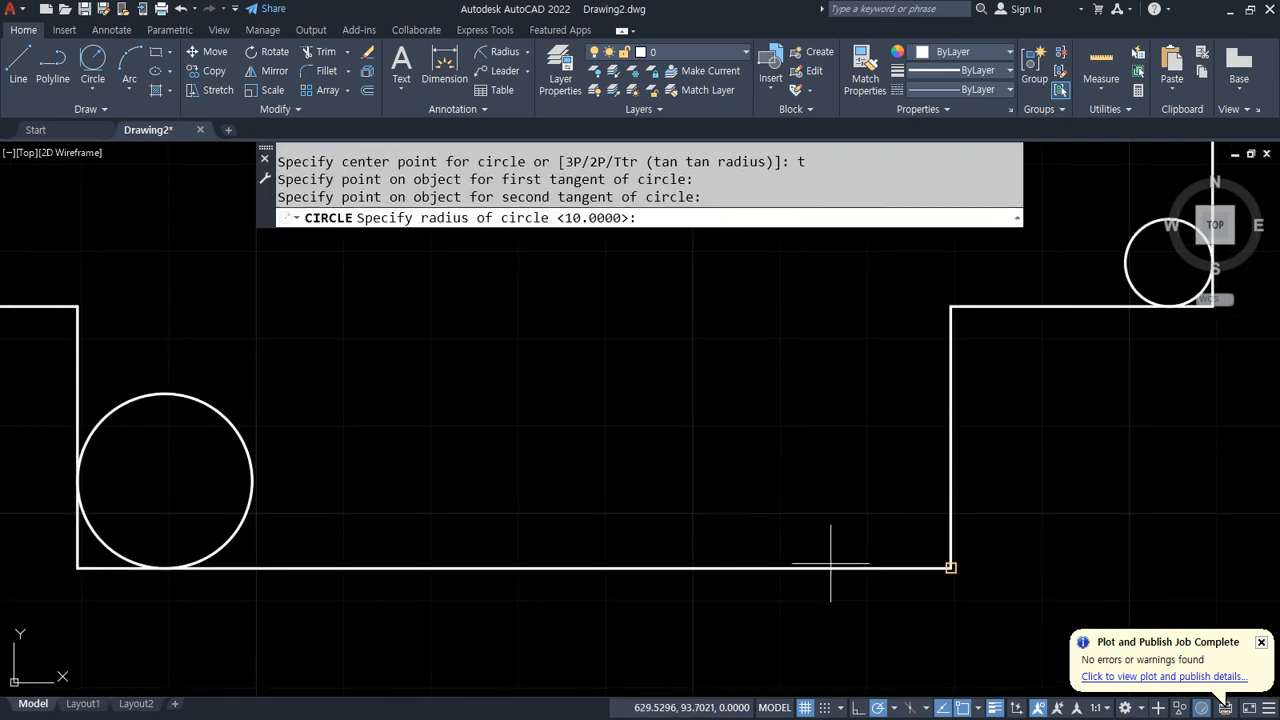
pyautogui.press('Return')
pyautogui.scroll(-2, 654, 531)
pyautogui.moveTo(622, 439); pyautogui.dragTo(611, 507, button='middle')
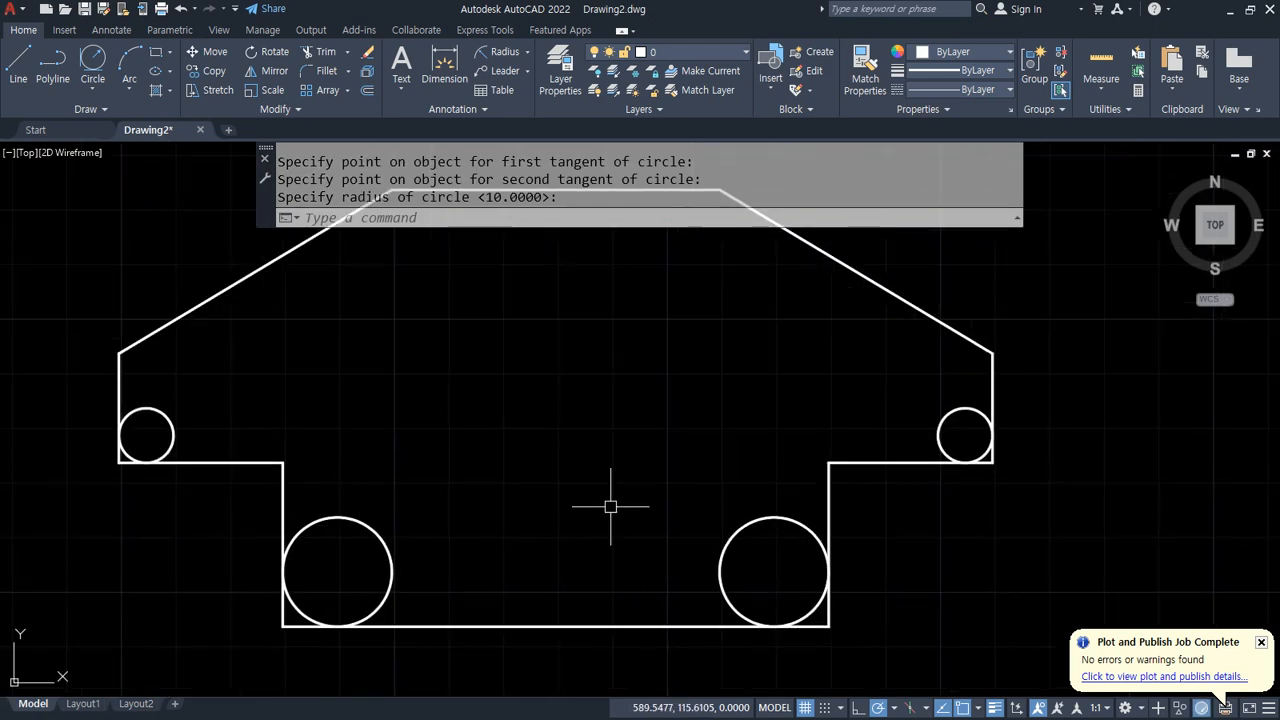
# Step: Offset the lower recess's left side 50 units to the right
pyautogui.scroll(-2, 592, 490)
pyautogui.moveTo(576, 280); pyautogui.dragTo(578, 590)
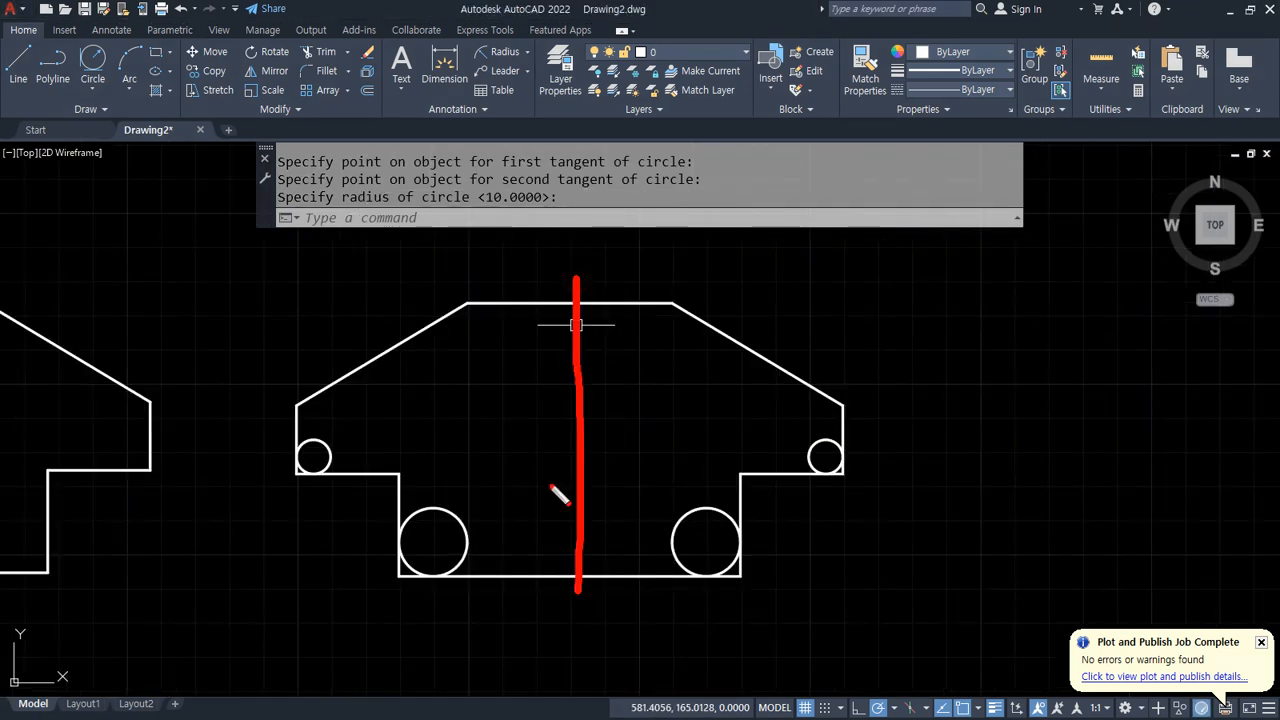
pyautogui.moveTo(492, 422); pyautogui.dragTo(683, 428)
pyautogui.press('Escape')
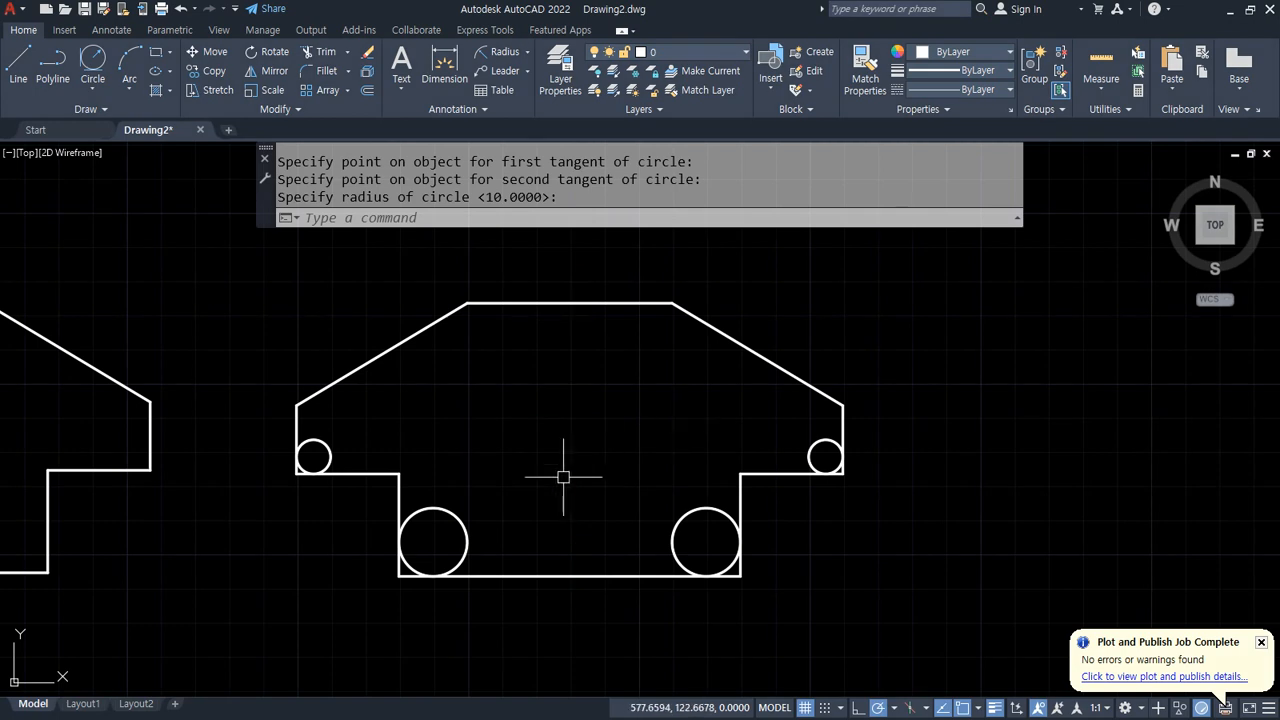
pyautogui.write('o')
pyautogui.press('Return')
pyautogui.write('5')
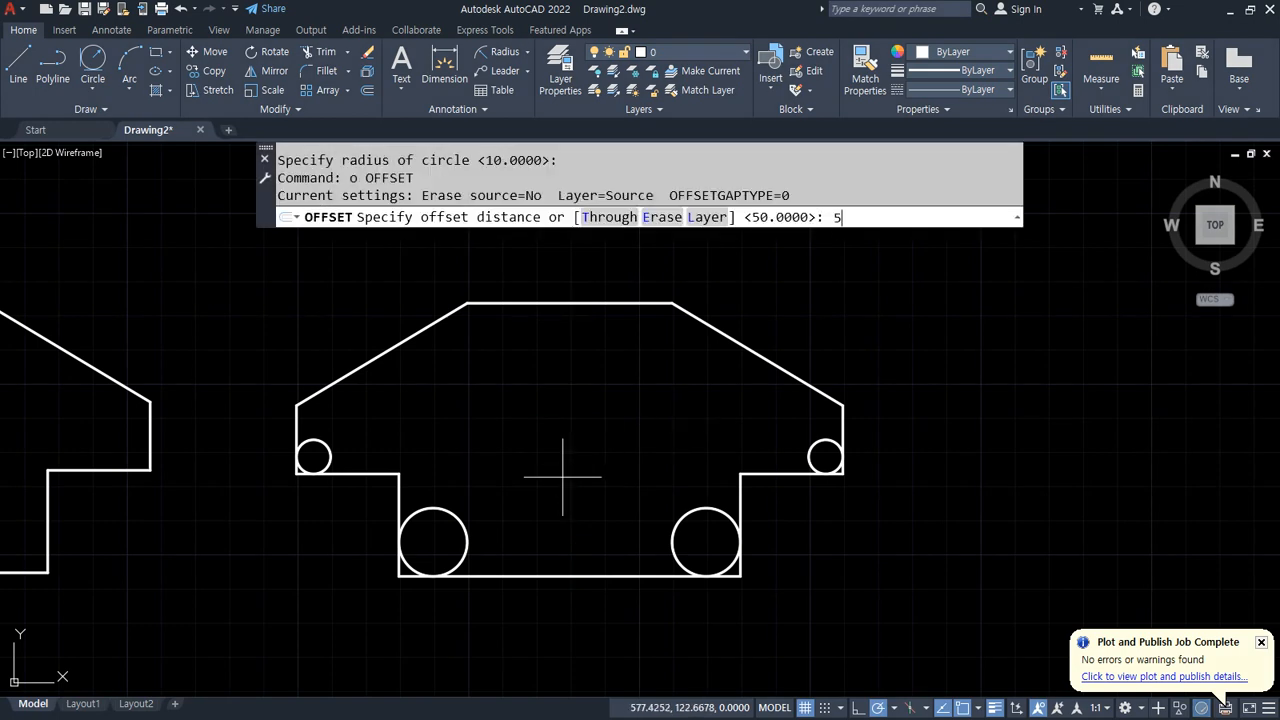
pyautogui.write('0')
pyautogui.press('Return')
pyautogui.click(399, 499)
pyautogui.click(614, 485)
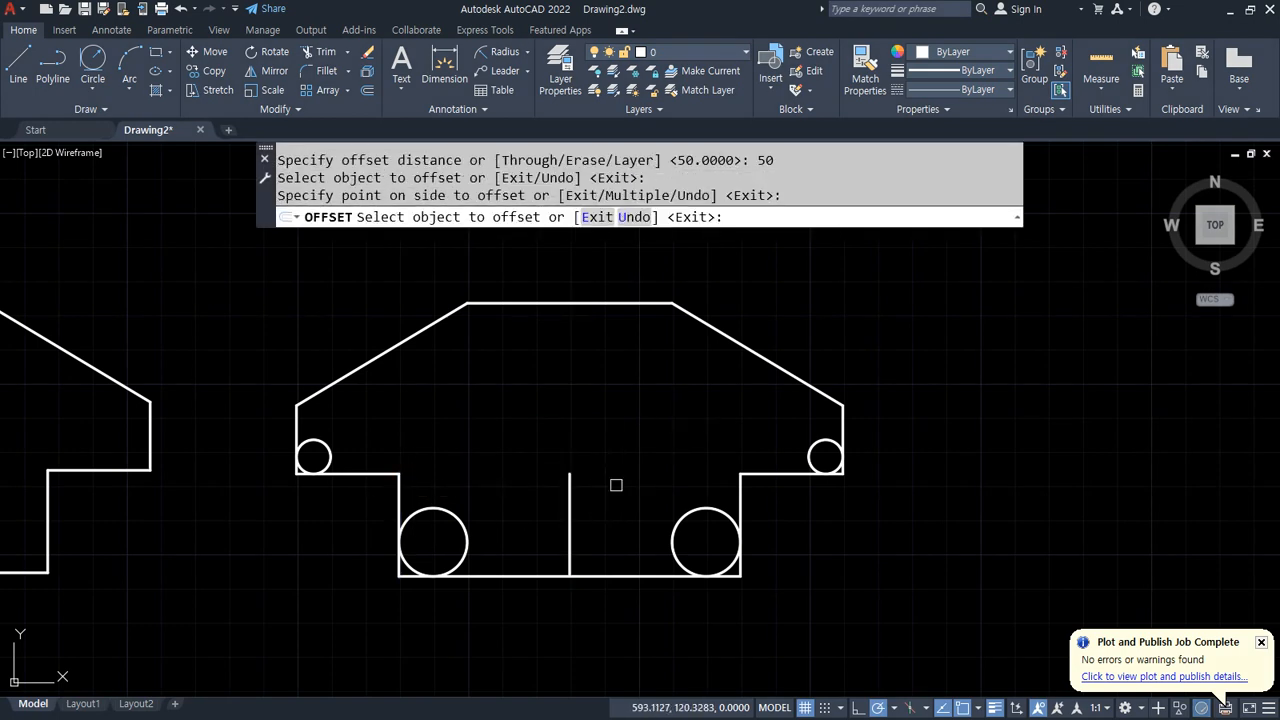
# Step: Offset the recess's bottom line 40 units upward
pyautogui.press('Return')
pyautogui.press('Return')
pyautogui.write('40')
pyautogui.press('Return')
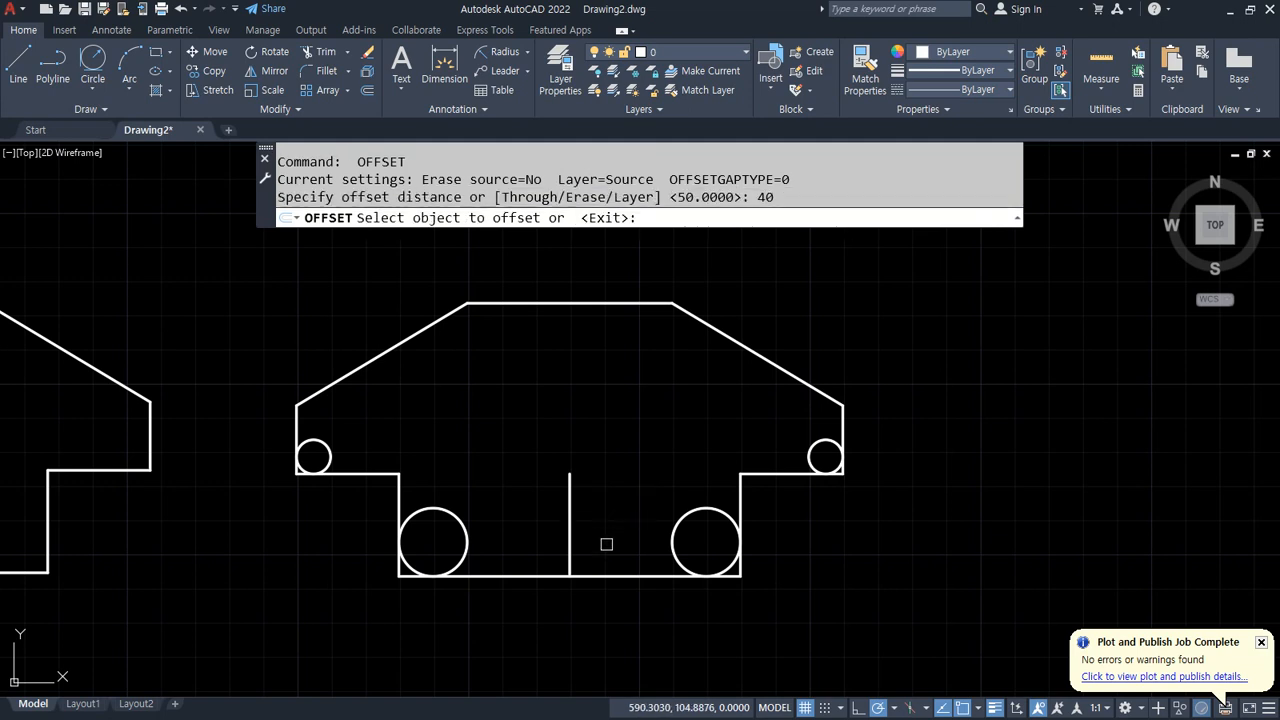
pyautogui.click(603, 575)
pyautogui.click(632, 435)
pyautogui.press('Return')
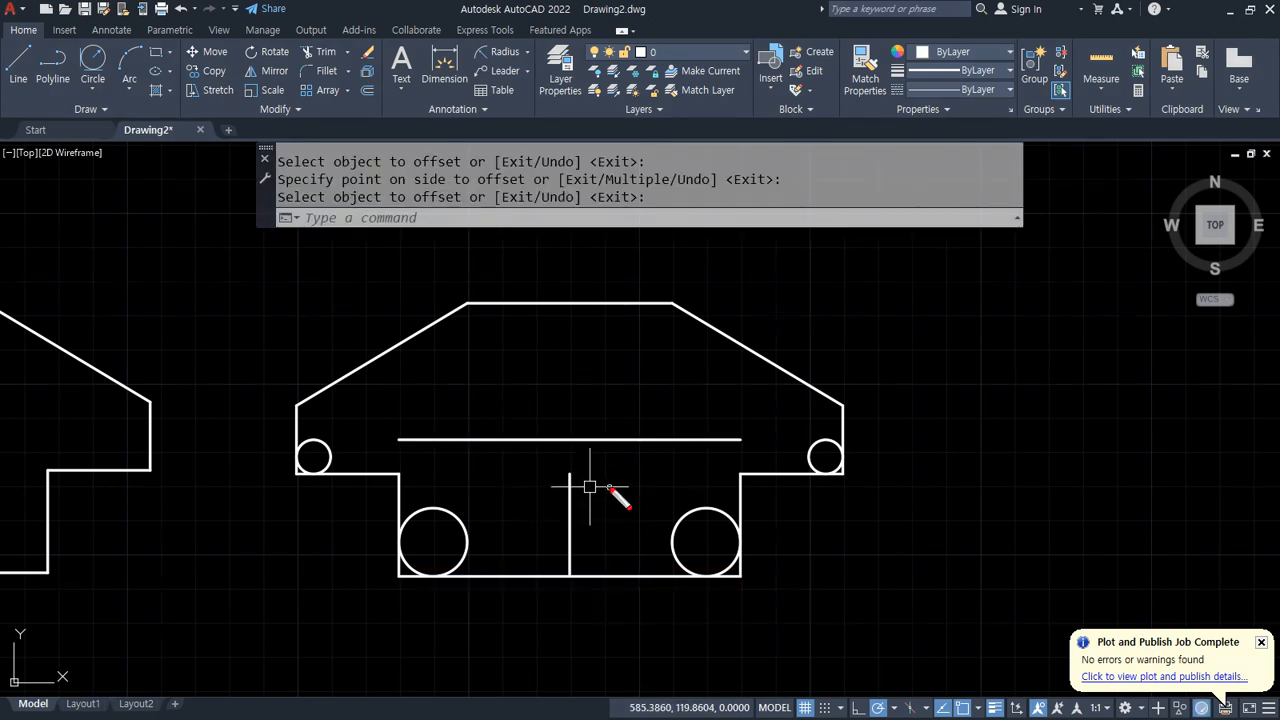
# Step: Extend the new vertical line up to the figure's top line
pyautogui.click(642, 347)
pyautogui.press('Escape')
pyautogui.press('Escape')
pyautogui.write('ex')
pyautogui.press('Return')
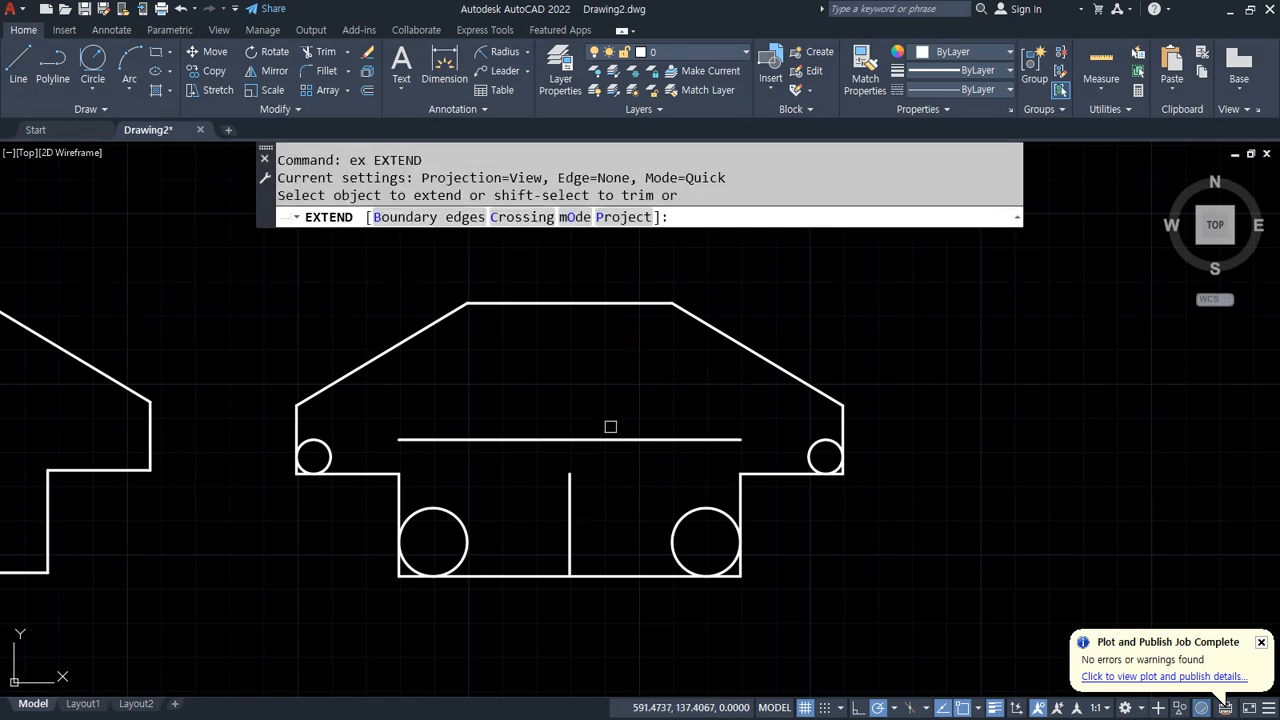
pyautogui.click(566, 477)
# Step: Draw a radius-20 circle centred at the intersection of the two construction lines
pyautogui.write('c')
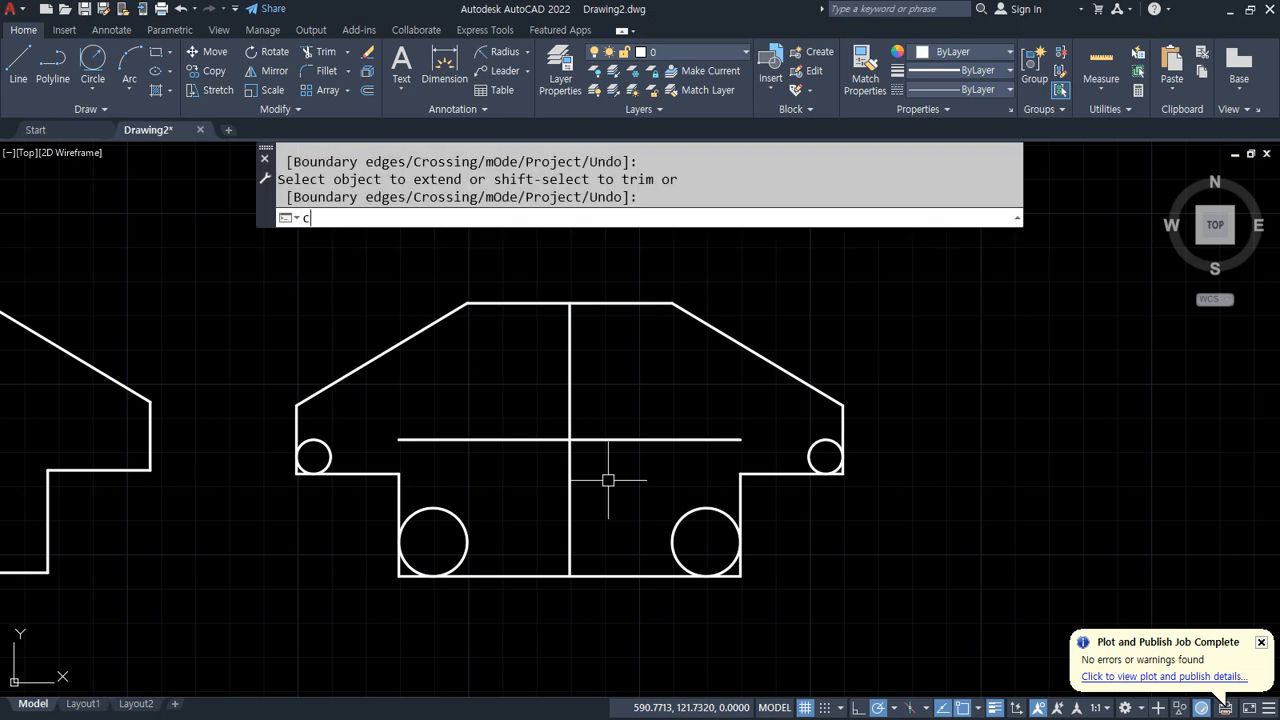
pyautogui.press('Return')
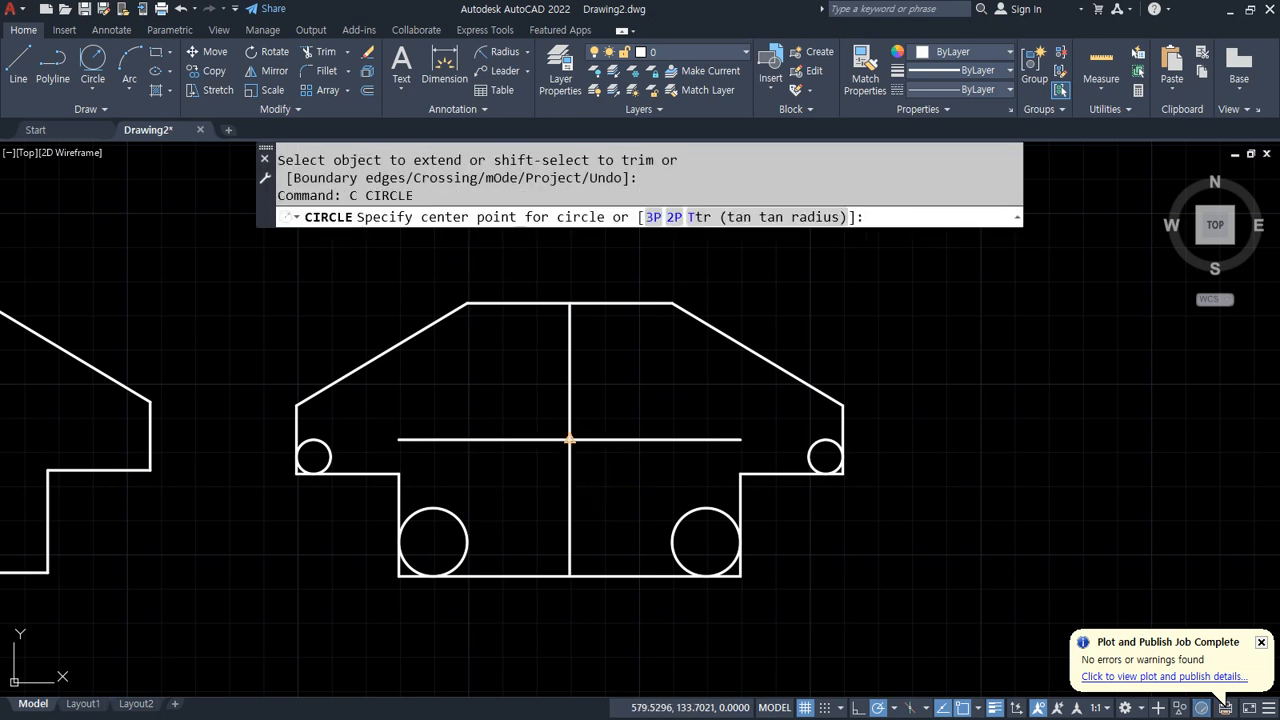
pyautogui.click(569, 439)
pyautogui.write('20')
pyautogui.press('Return')
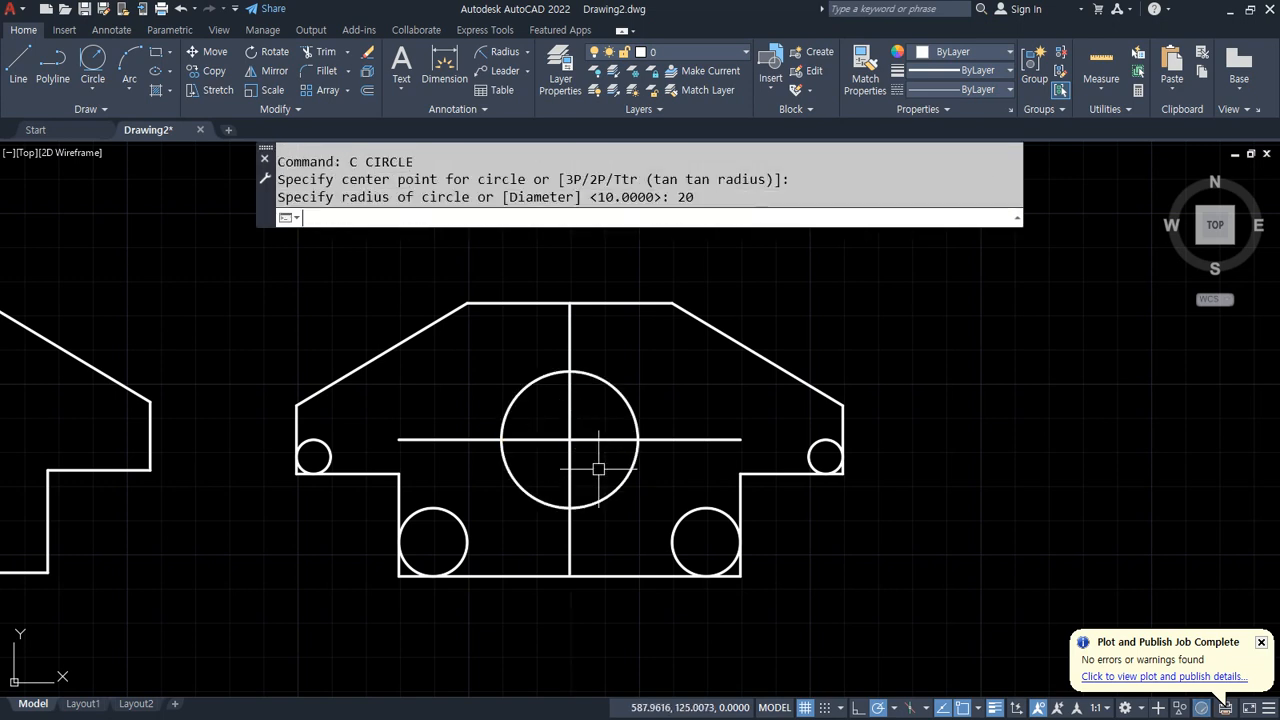
# Step: Erase the two construction lines
pyautogui.click(598, 468)
pyautogui.click(565, 425)
pyautogui.write('e')
pyautogui.press('Return')
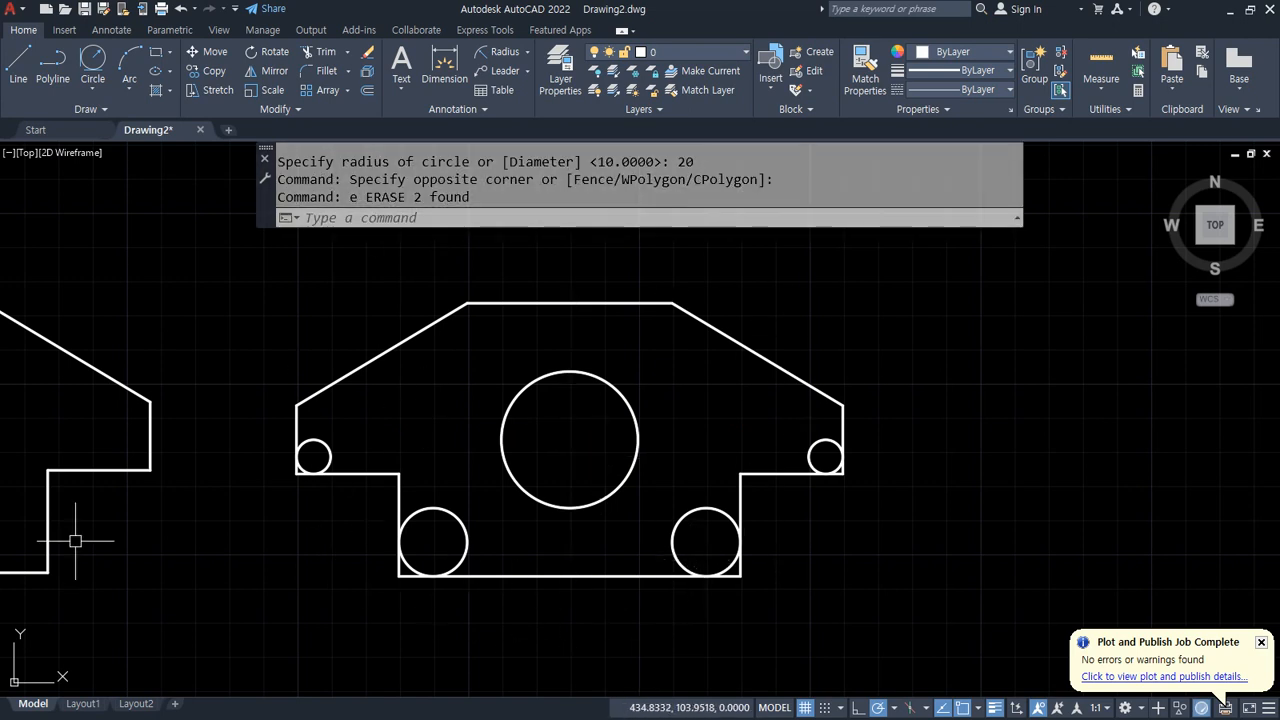
# Step: Switch to the browser and examine the next exercise figure and its dimensions
pyautogui.hotkey('alt', 'Tab')
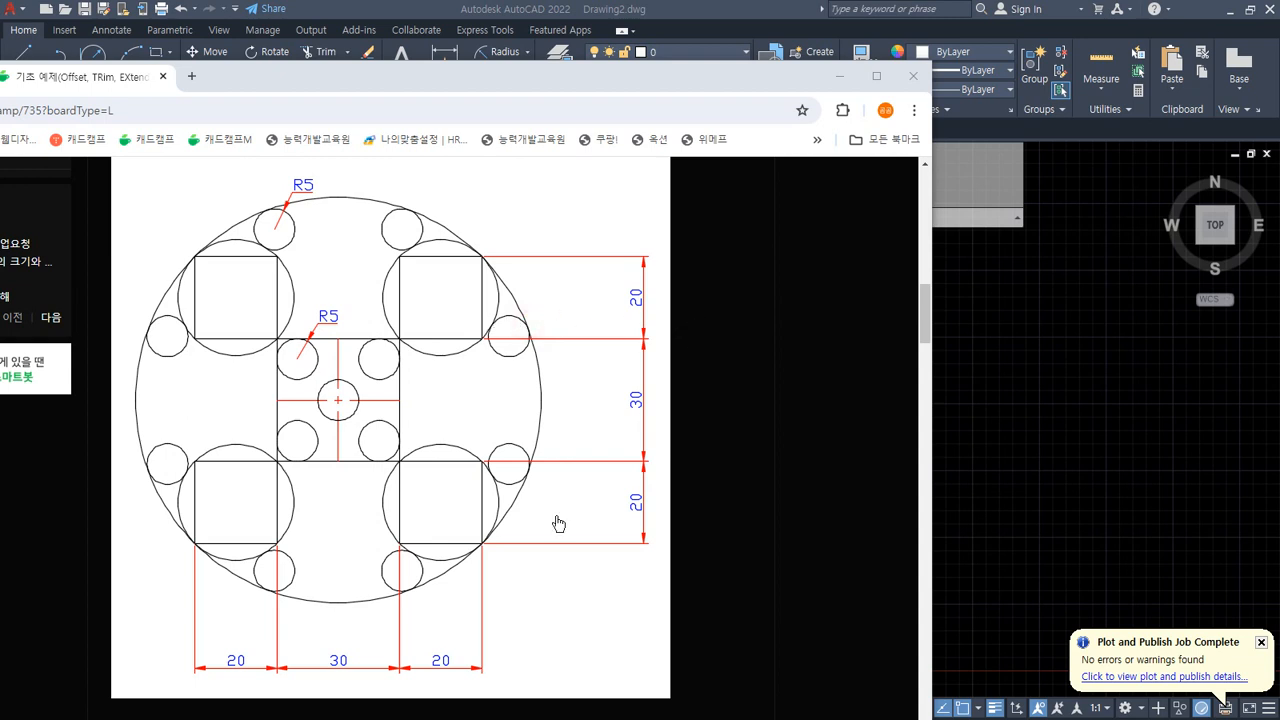
pyautogui.moveTo(260, 684); pyautogui.dragTo(233, 643)
pyautogui.moveTo(359, 682); pyautogui.dragTo(355, 636)
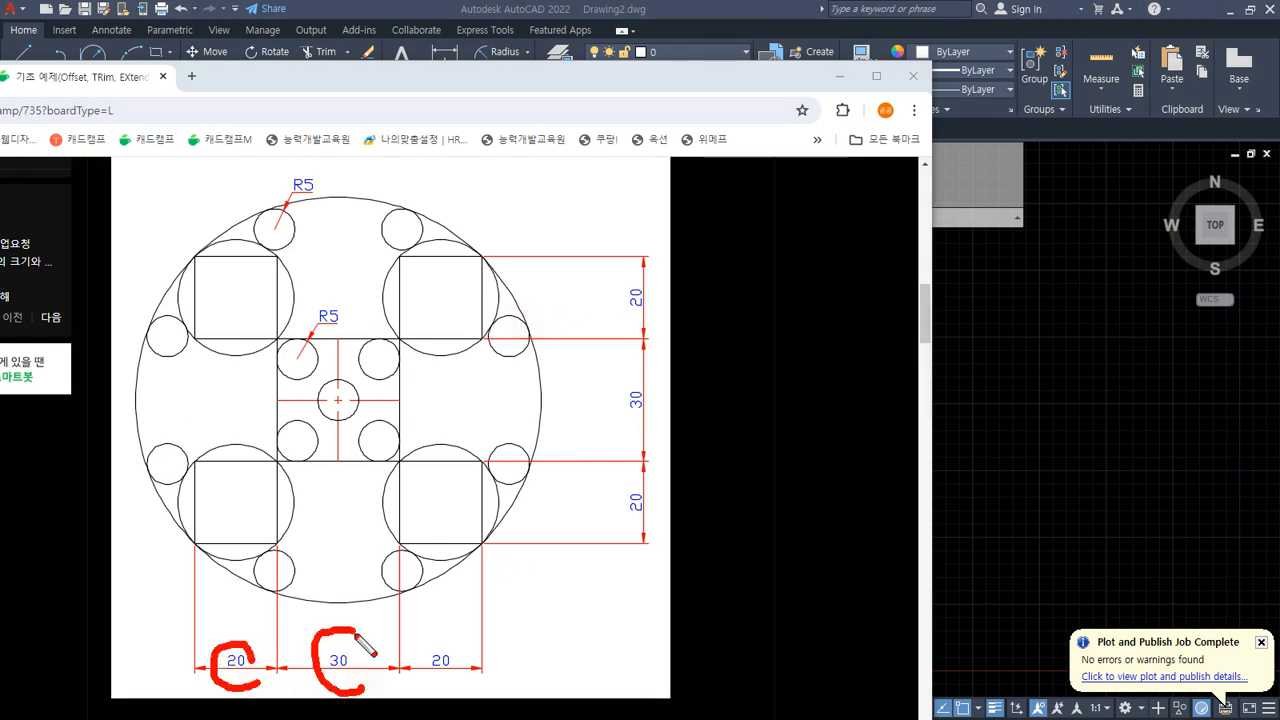
pyautogui.moveTo(448, 685); pyautogui.dragTo(456, 664)
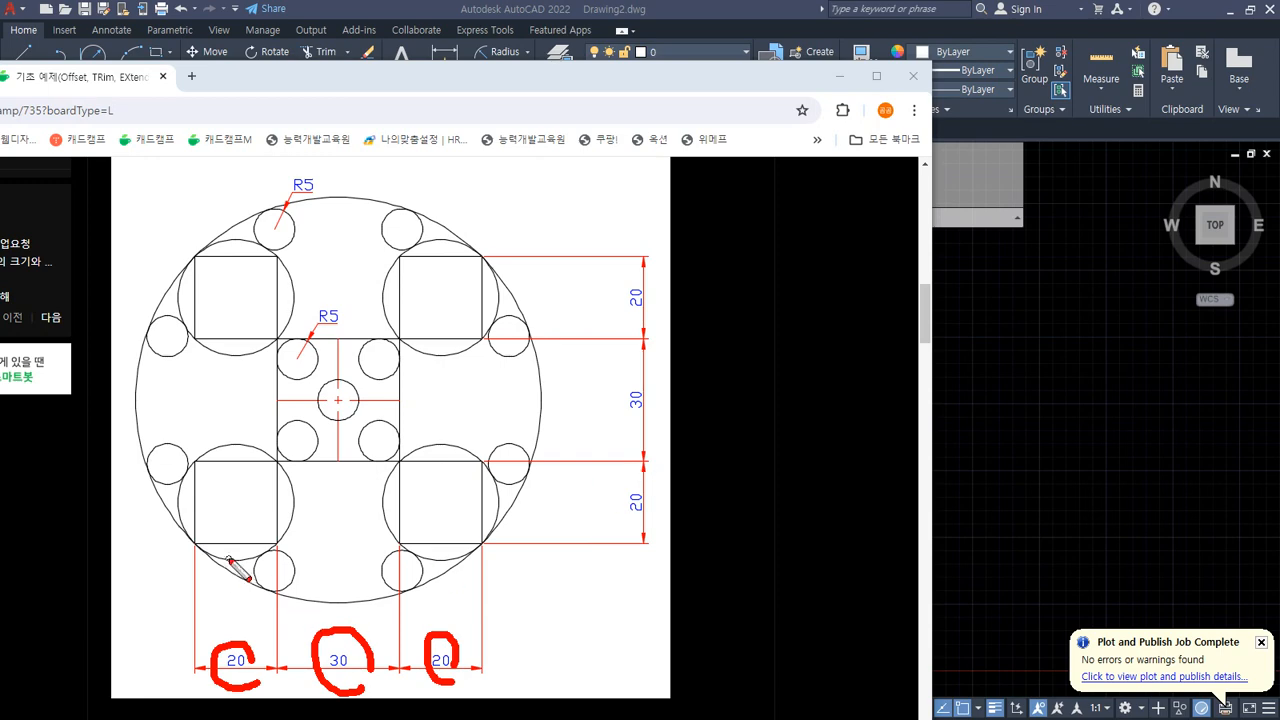
pyautogui.moveTo(187, 551); pyautogui.dragTo(472, 552)
pyautogui.moveTo(485, 270); pyautogui.dragTo(490, 545)
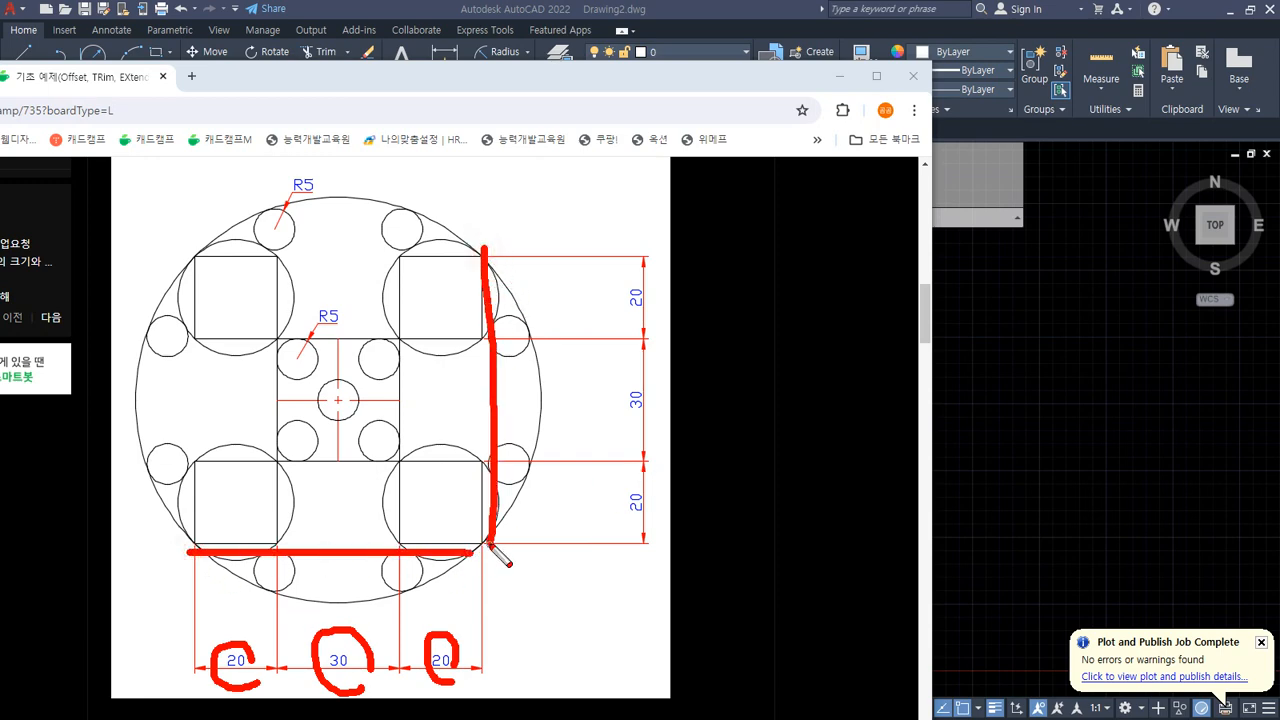
pyautogui.press('Escape')
# Step: Clear the previous figures and draw an L-shaped line: a vertical edge and a horizontal base about 377 units long
pyautogui.moveTo(629, 90); pyautogui.dragTo(0, 210)
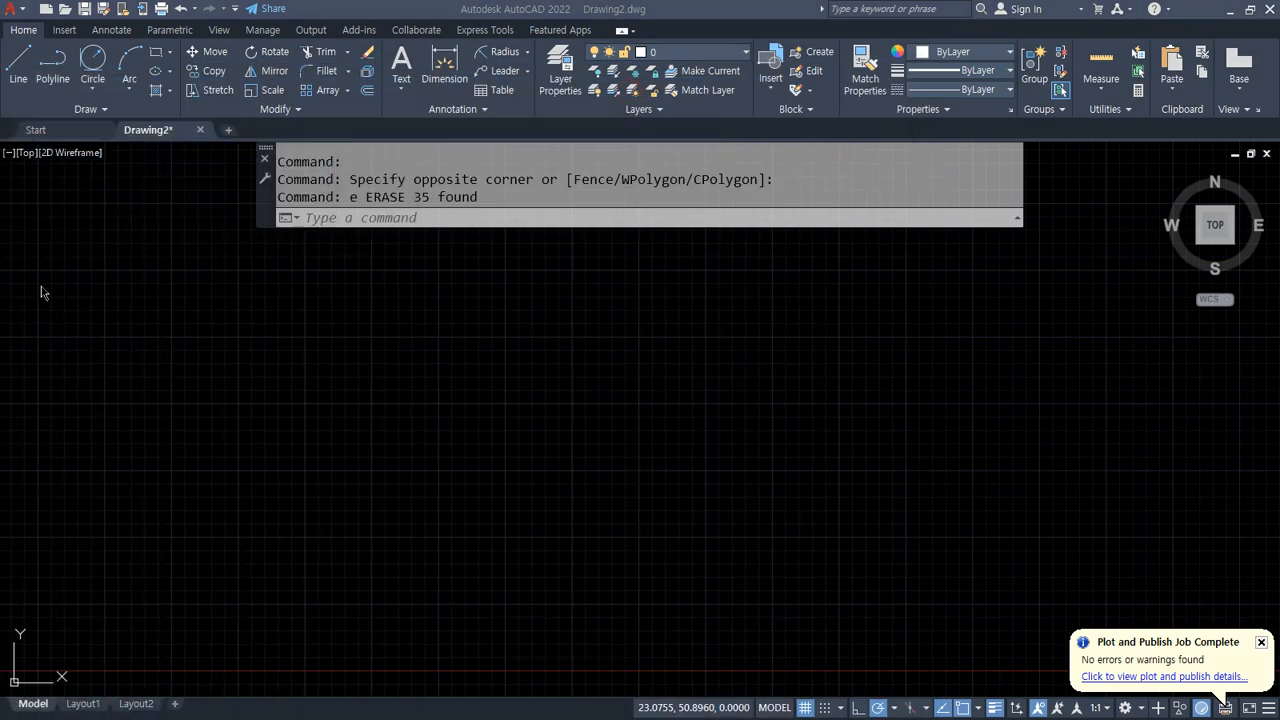
pyautogui.click(646, 473)
pyautogui.write('l')
pyautogui.press('Return')
pyautogui.click(231, 224)
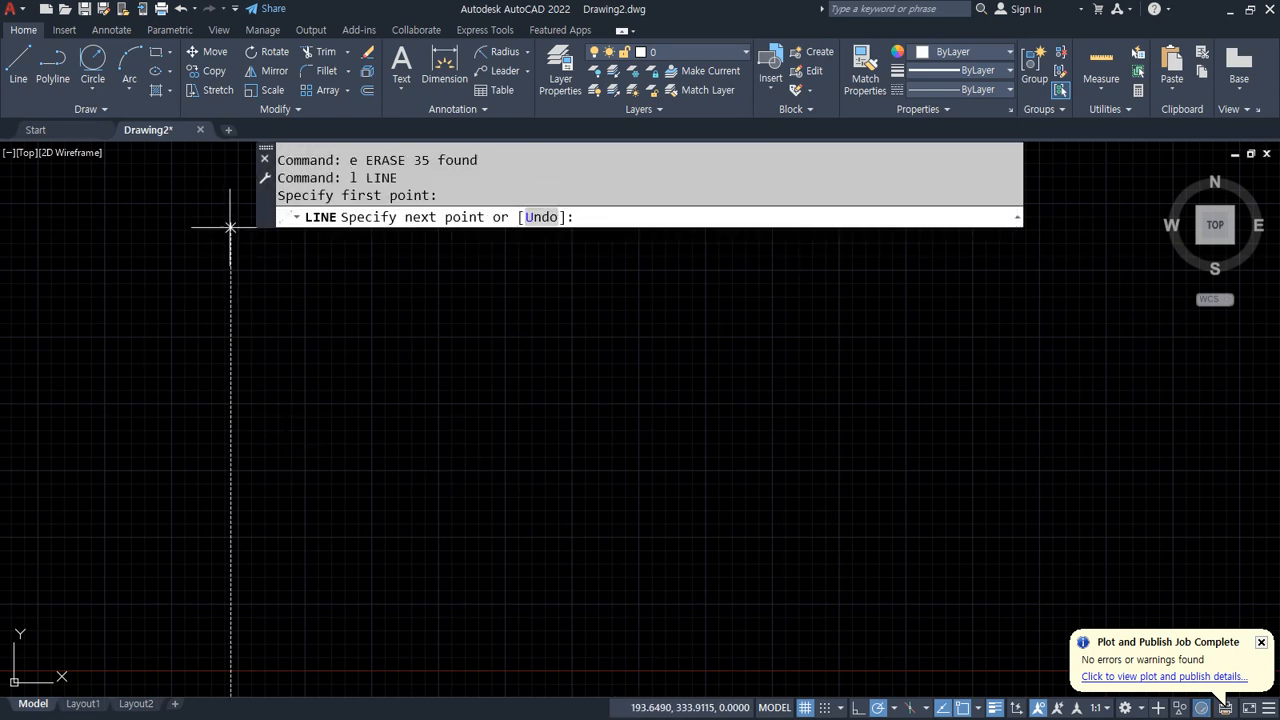
pyautogui.click(231, 536)
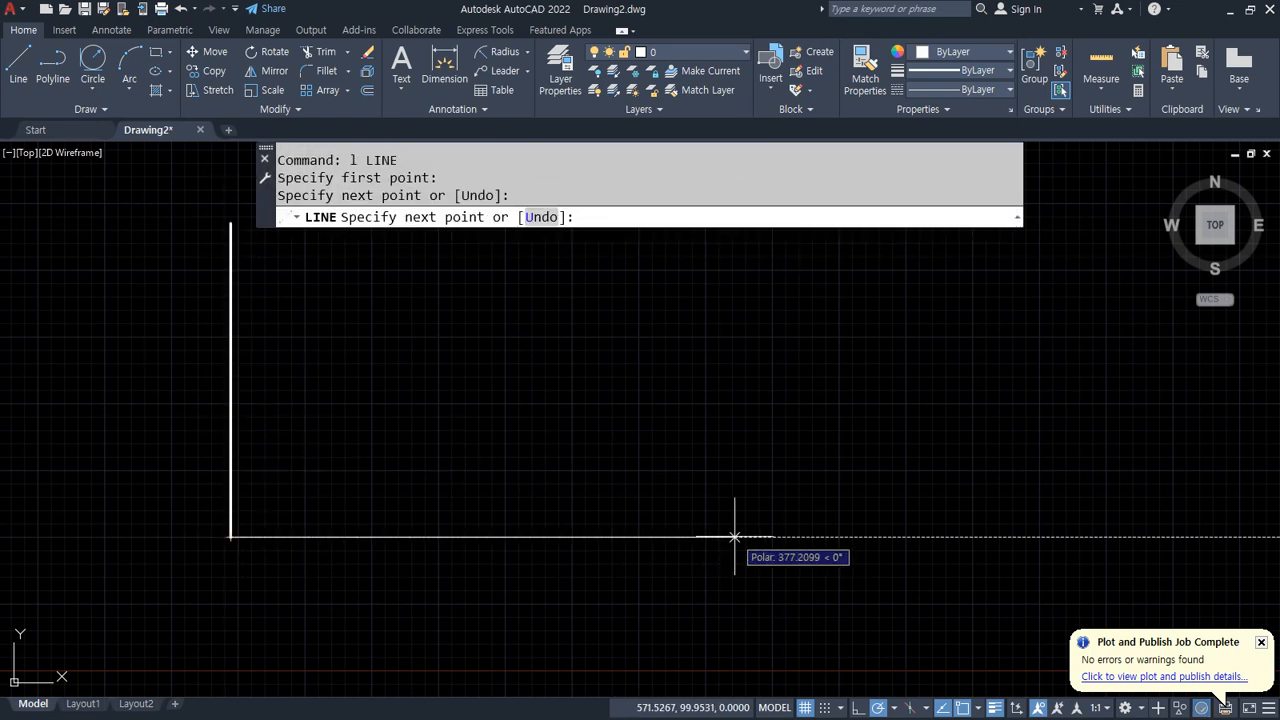
pyautogui.click(734, 537)
pyautogui.press('Return')
# Step: Offset the vertical edge to the right and the base upward by 70 units each
pyautogui.write('o')
pyautogui.press('Return')
pyautogui.write('70')
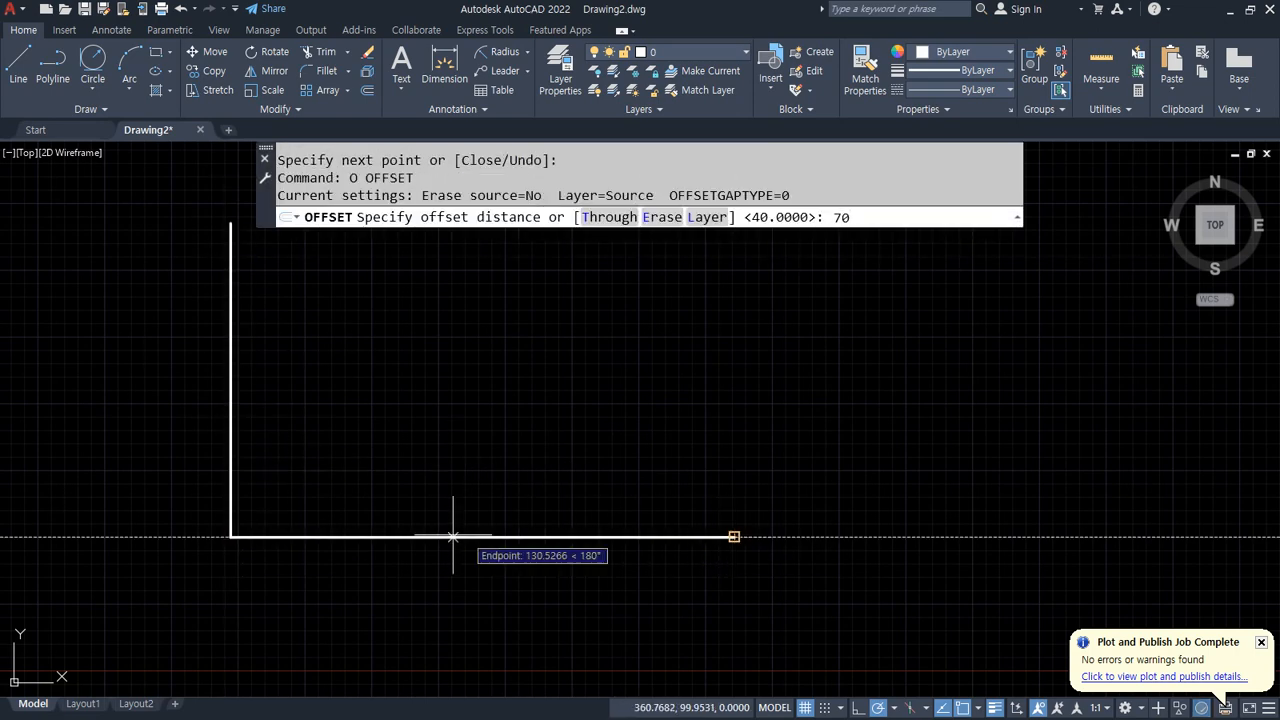
pyautogui.press('Return')
pyautogui.click(231, 454)
pyautogui.click(397, 451)
pyautogui.click(362, 536)
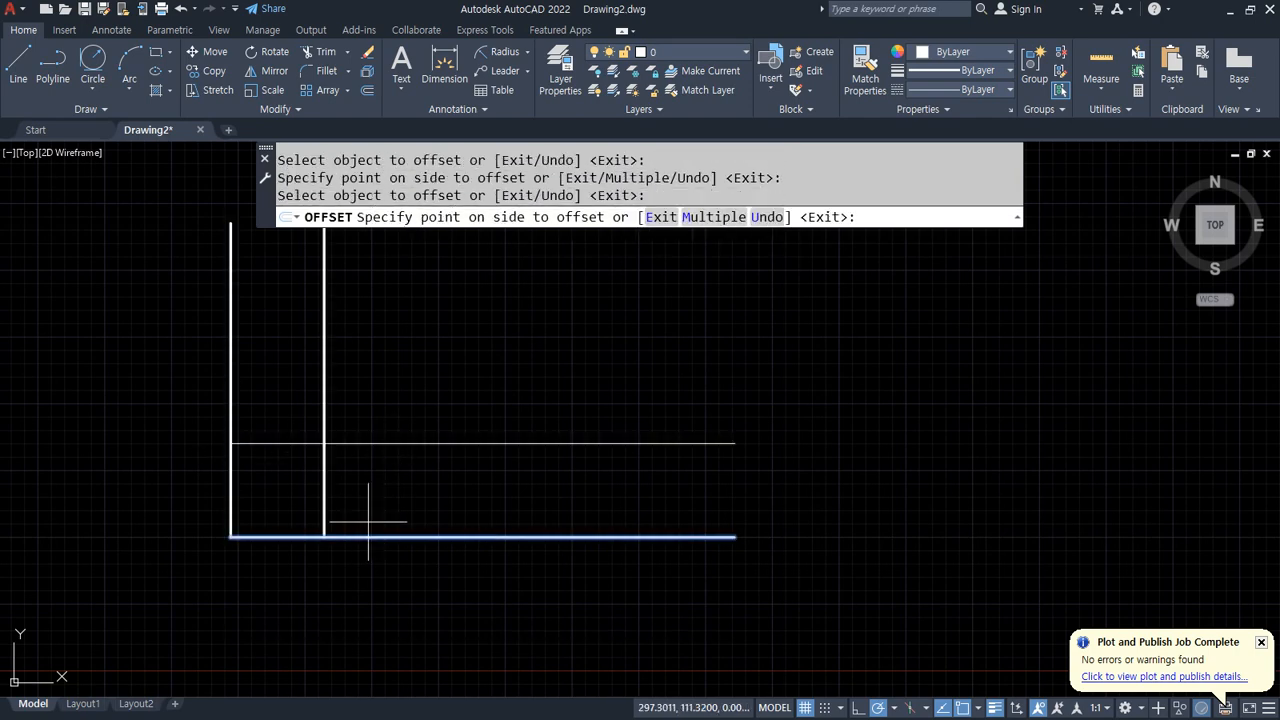
pyautogui.click(377, 441)
pyautogui.press('Return')
# Step: Trim the overhanging line ends to leave a 70 by 70 square
pyautogui.write('tr')
pyautogui.press('Return')
pyautogui.click(383, 566)
pyautogui.click(399, 408)
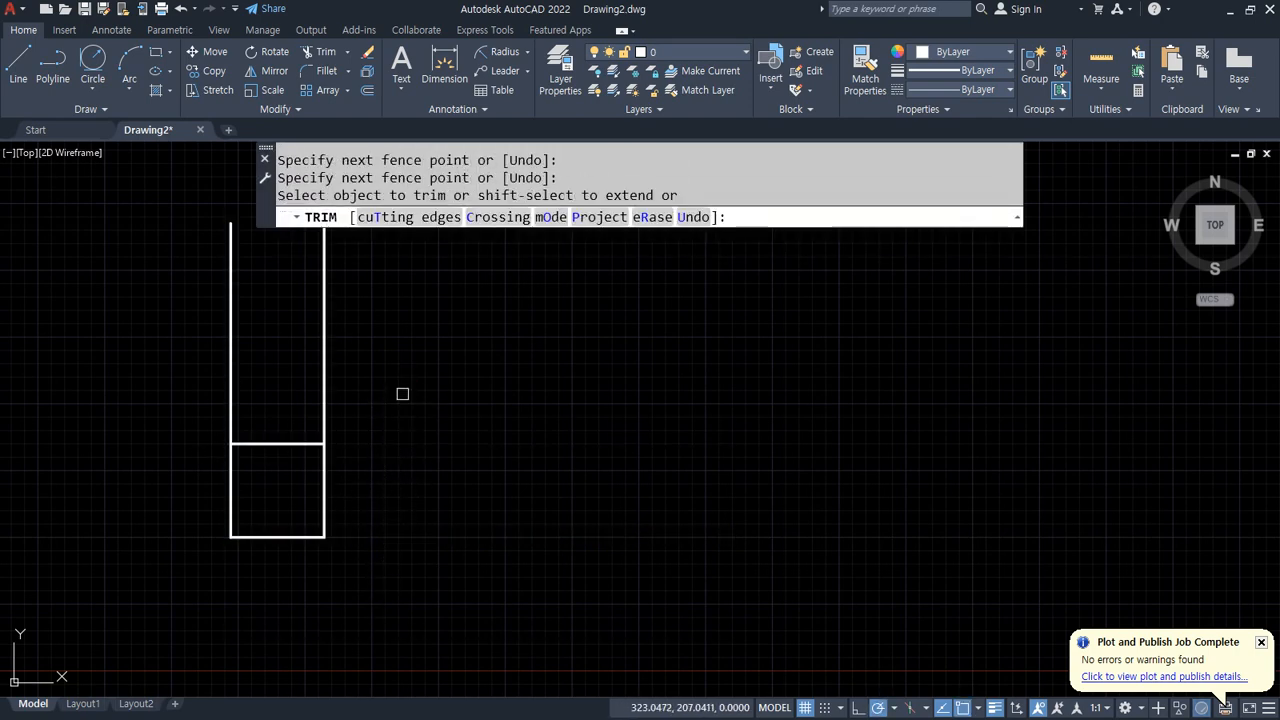
pyautogui.click(440, 364)
pyautogui.click(222, 354)
pyautogui.press('Return')
pyautogui.press('Return')
pyautogui.scroll(4, 240, 503)
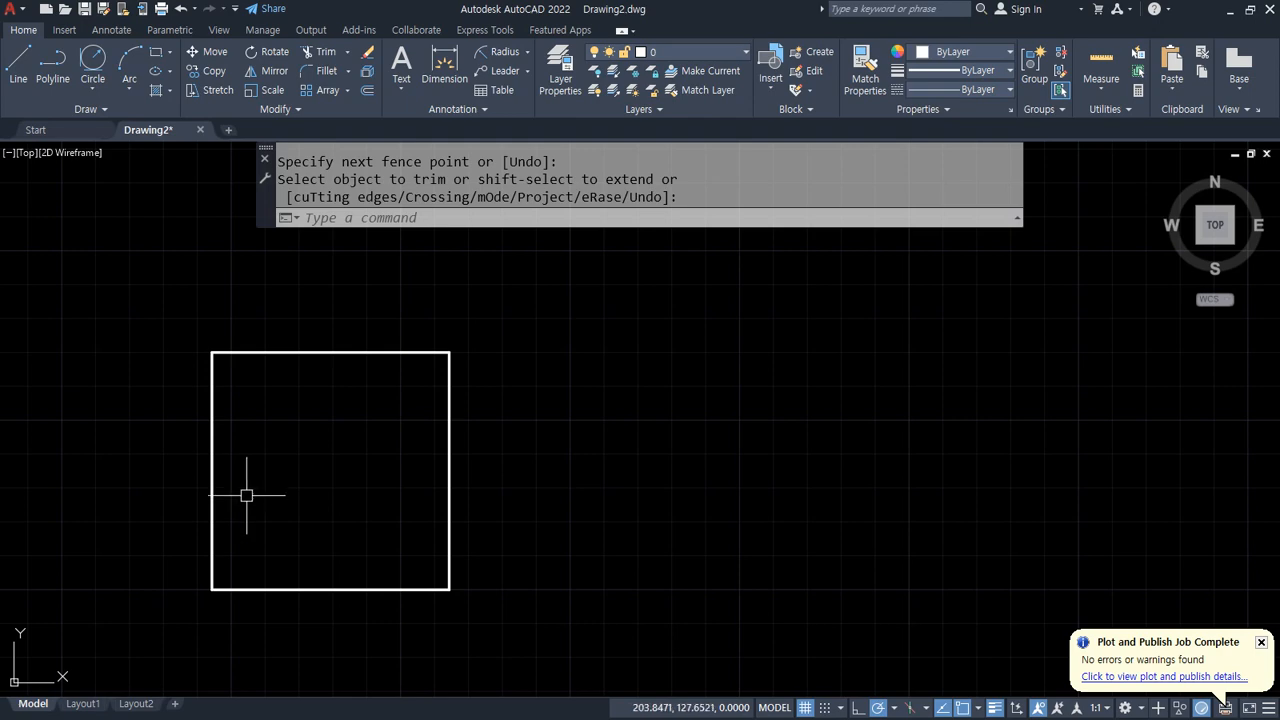
pyautogui.press('Return')
pyautogui.click(317, 466)
pyautogui.click(316, 402)
pyautogui.press('Escape')
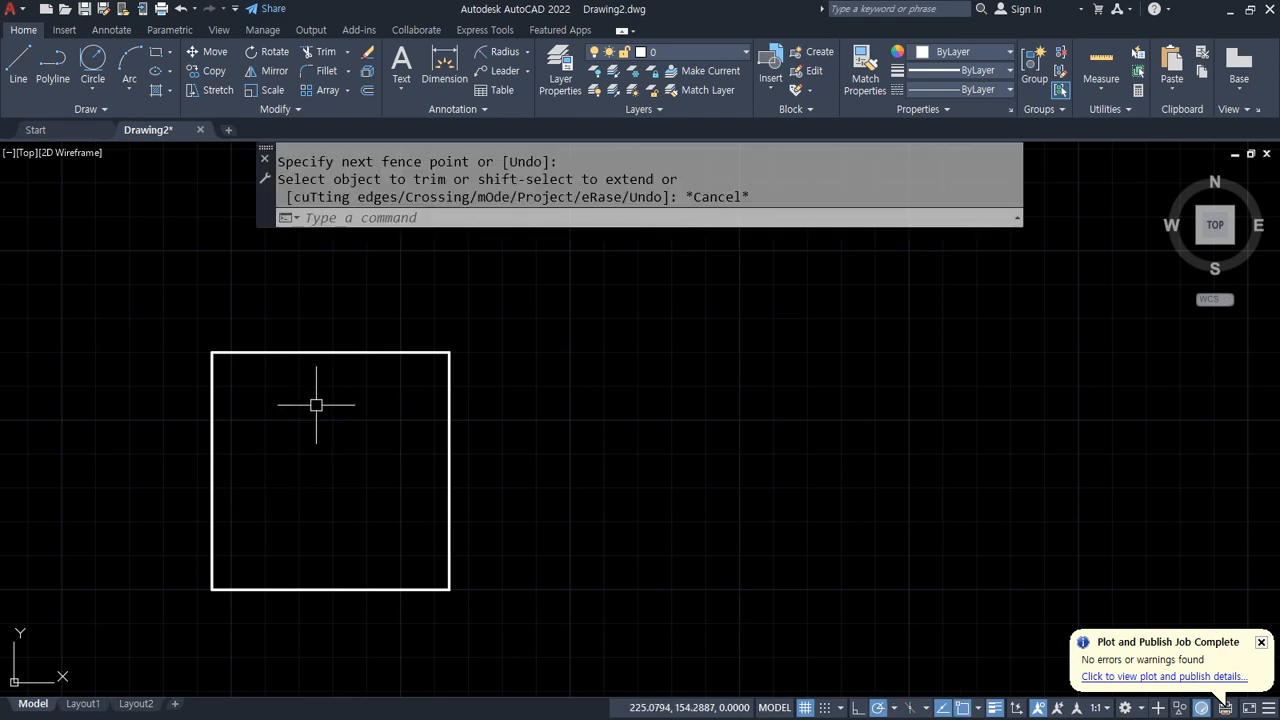
# Step: Offset each of the square's four sides 20 units inward
pyautogui.write('z')
pyautogui.press('Return')
pyautogui.press('Return')
pyautogui.moveTo(318, 406); pyautogui.dragTo(281, 370)
pyautogui.moveTo(219, 480); pyautogui.dragTo(370, 401, button='middle')
pyautogui.press('Escape')
pyautogui.write('o')
pyautogui.press('Return')
pyautogui.write('20')
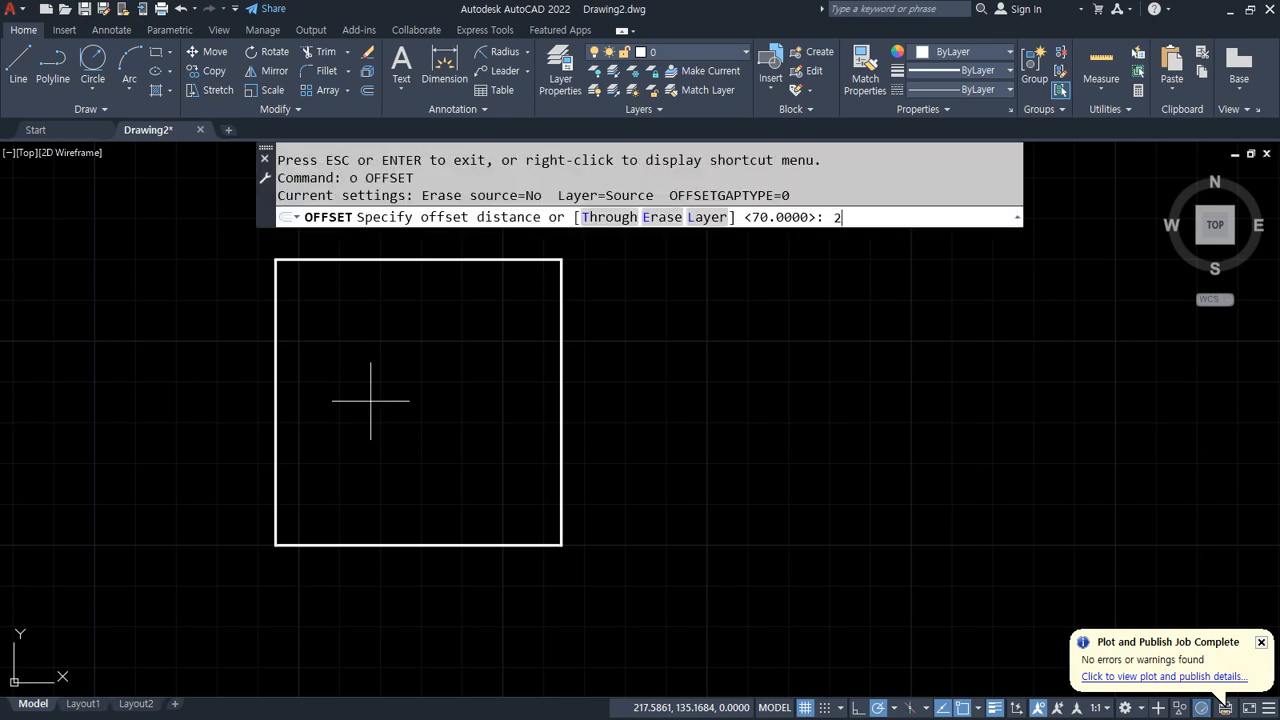
pyautogui.press('Return')
pyautogui.click(420, 260)
pyautogui.click(529, 443)
pyautogui.click(560, 400)
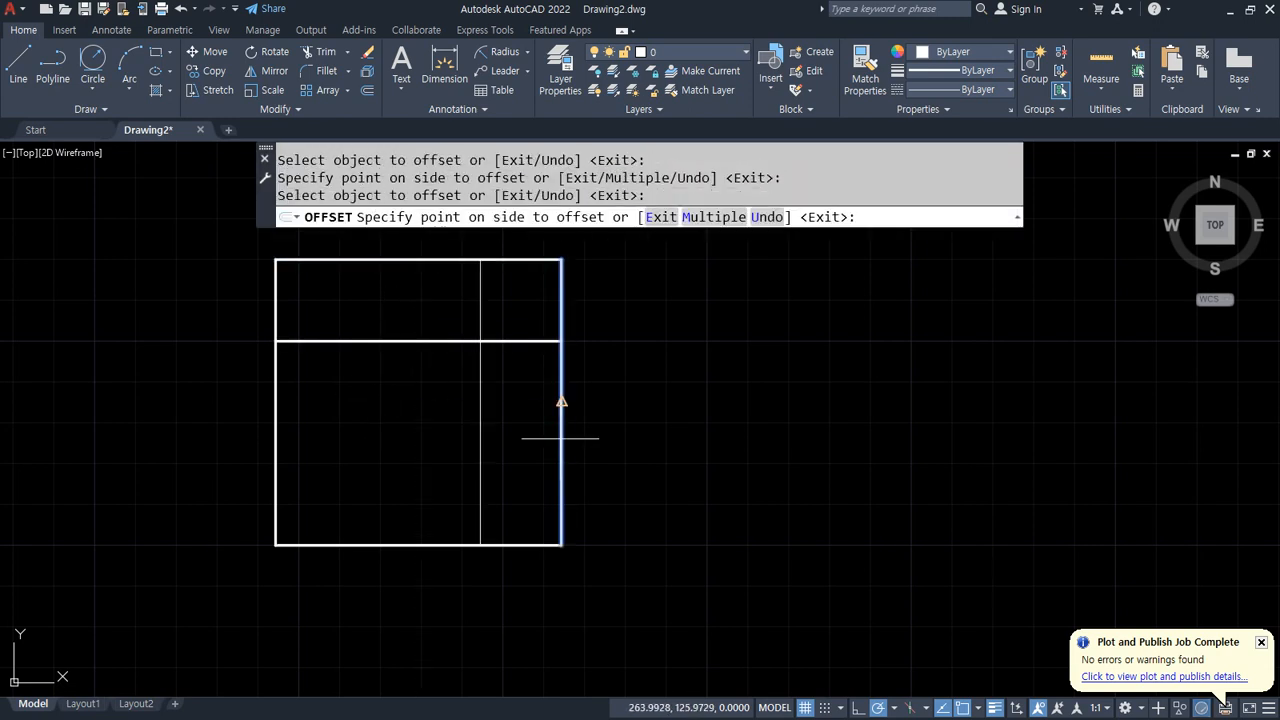
pyautogui.click(447, 435)
pyautogui.click(414, 545)
pyautogui.click(380, 451)
pyautogui.click(275, 400)
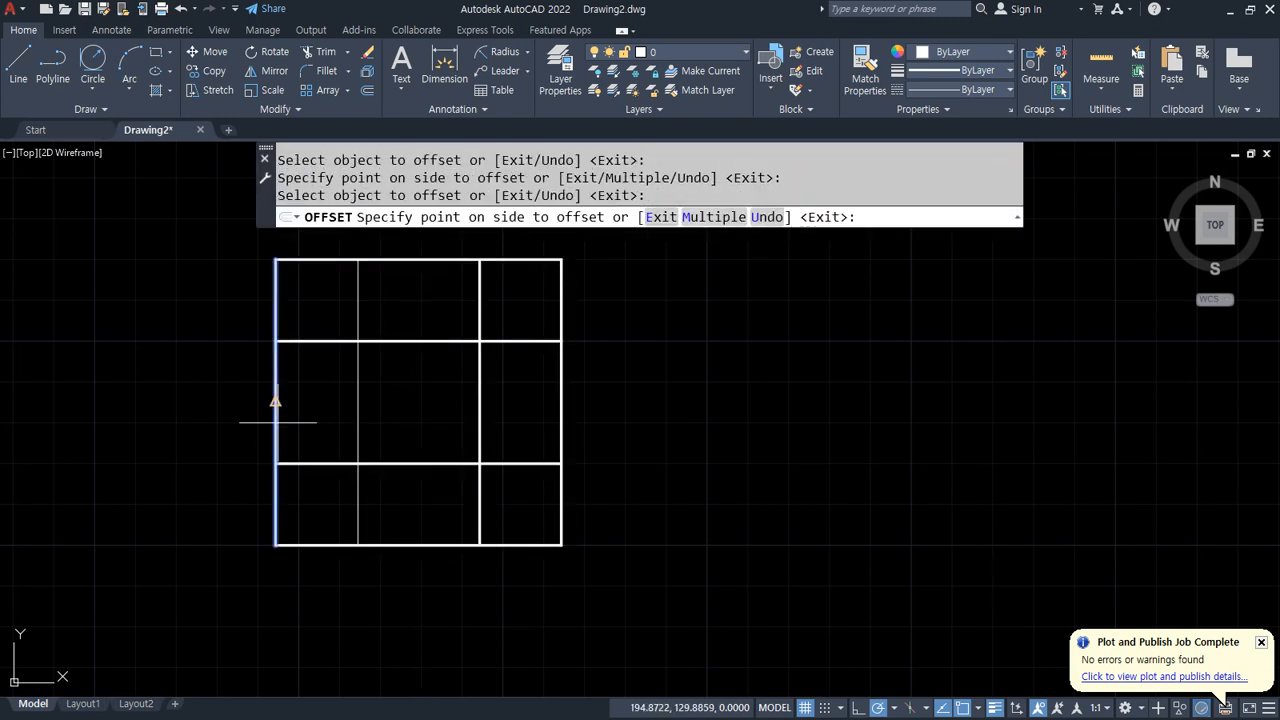
pyautogui.click(395, 403)
pyautogui.press('Return')
# Step: Trim the middle segment of each of the square's four outer sides
pyautogui.write('tr')
pyautogui.press('Return')
pyautogui.click(423, 260)
pyautogui.click(564, 381)
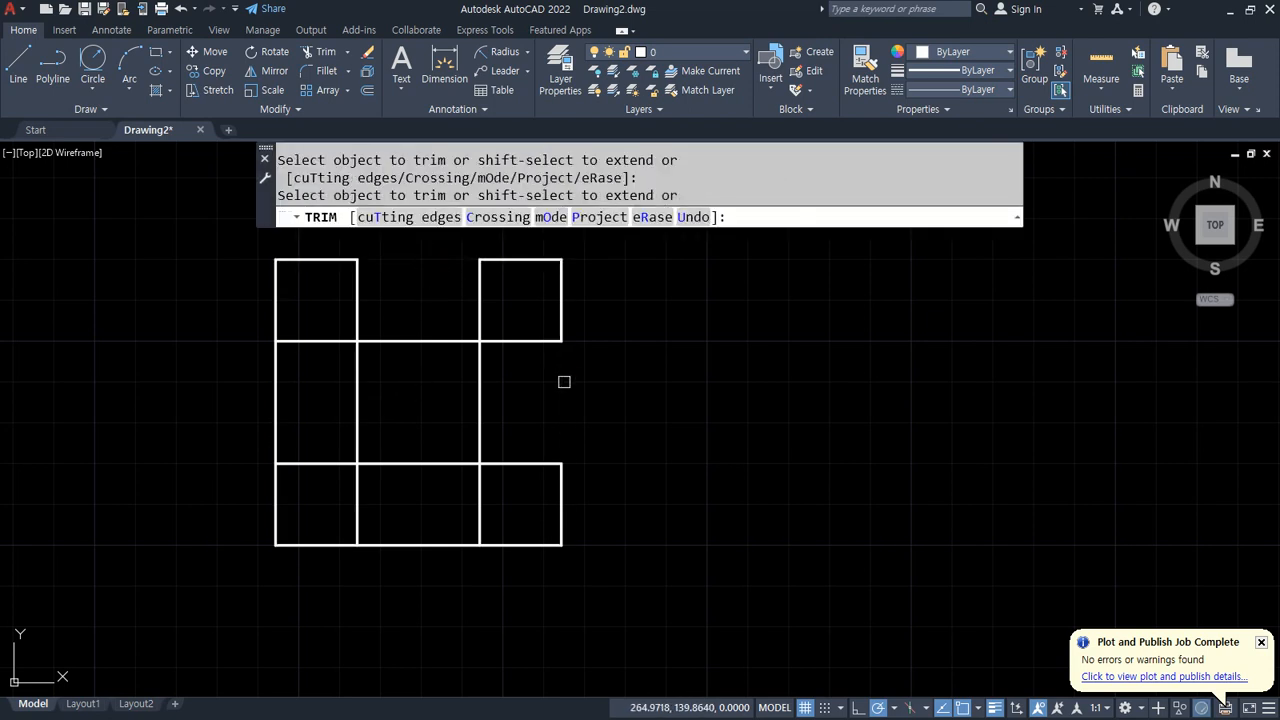
pyautogui.click(414, 545)
pyautogui.click(275, 395)
pyautogui.press('Return')
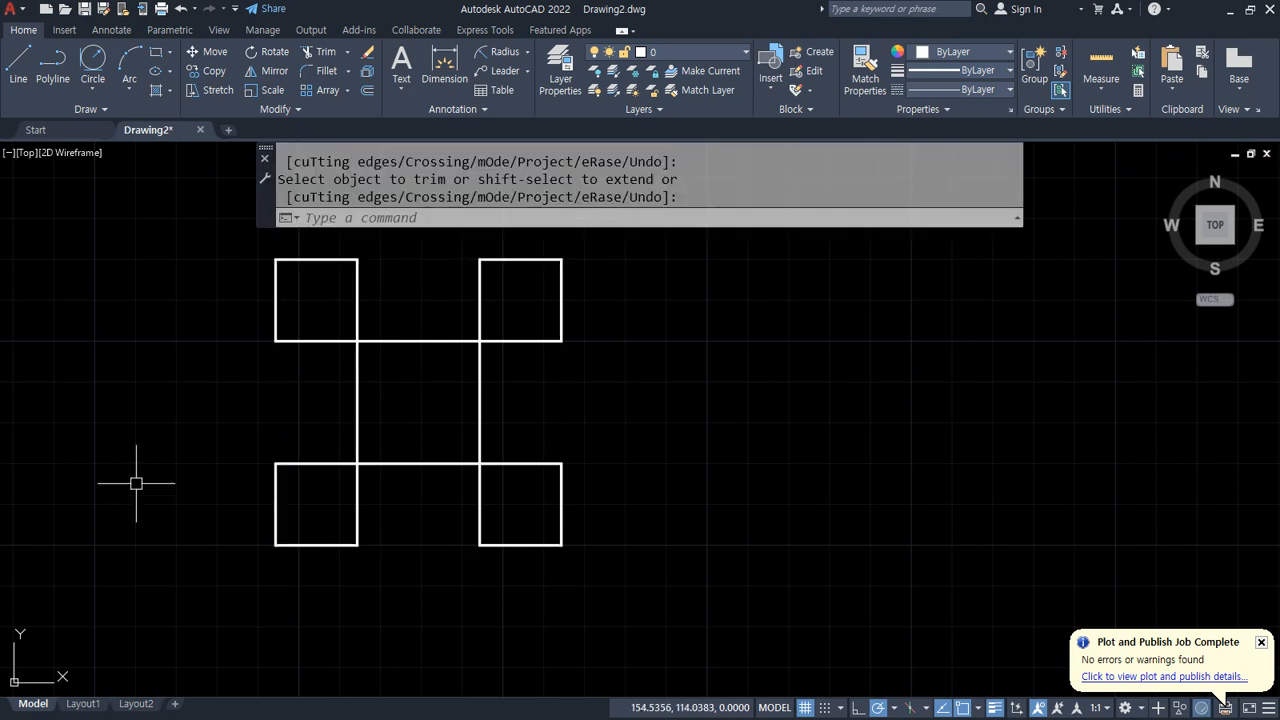
# Step: Draw a 3-Point circle through the figure's top-right, top-left and bottom-left outer corners
pyautogui.moveTo(250, 447); pyautogui.dragTo(248, 477, button='middle')
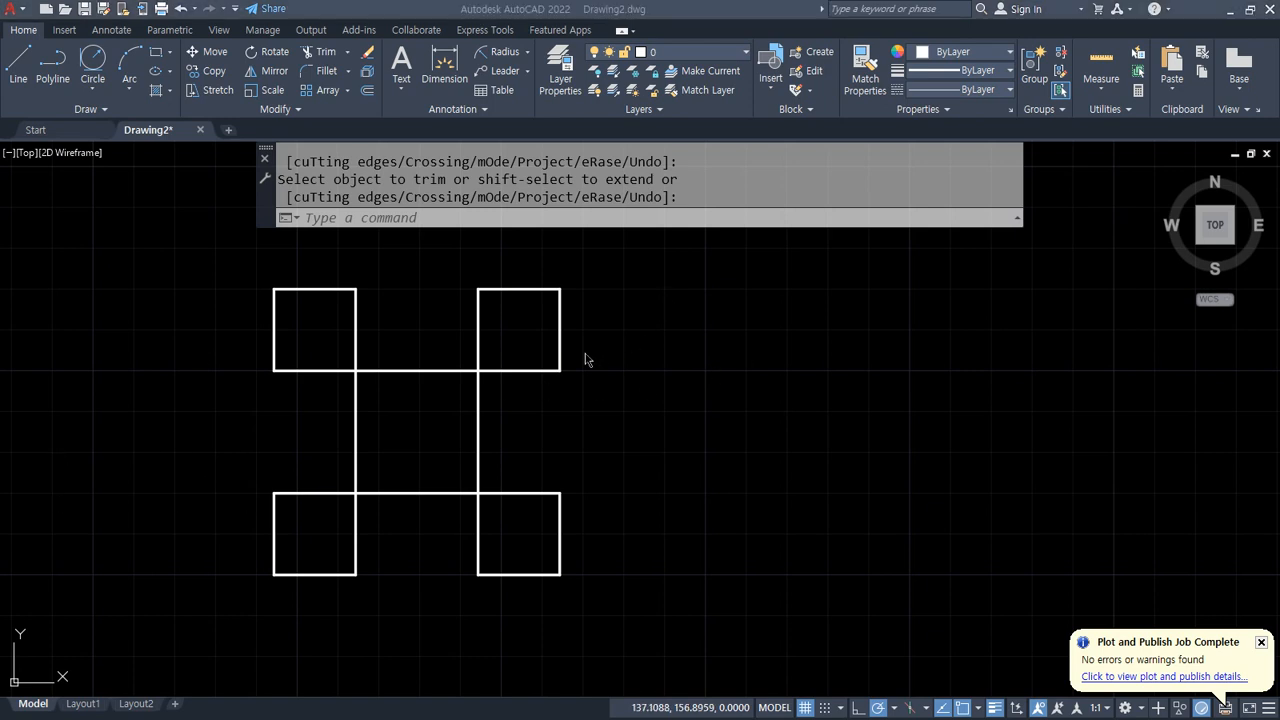
pyautogui.click(91, 92)
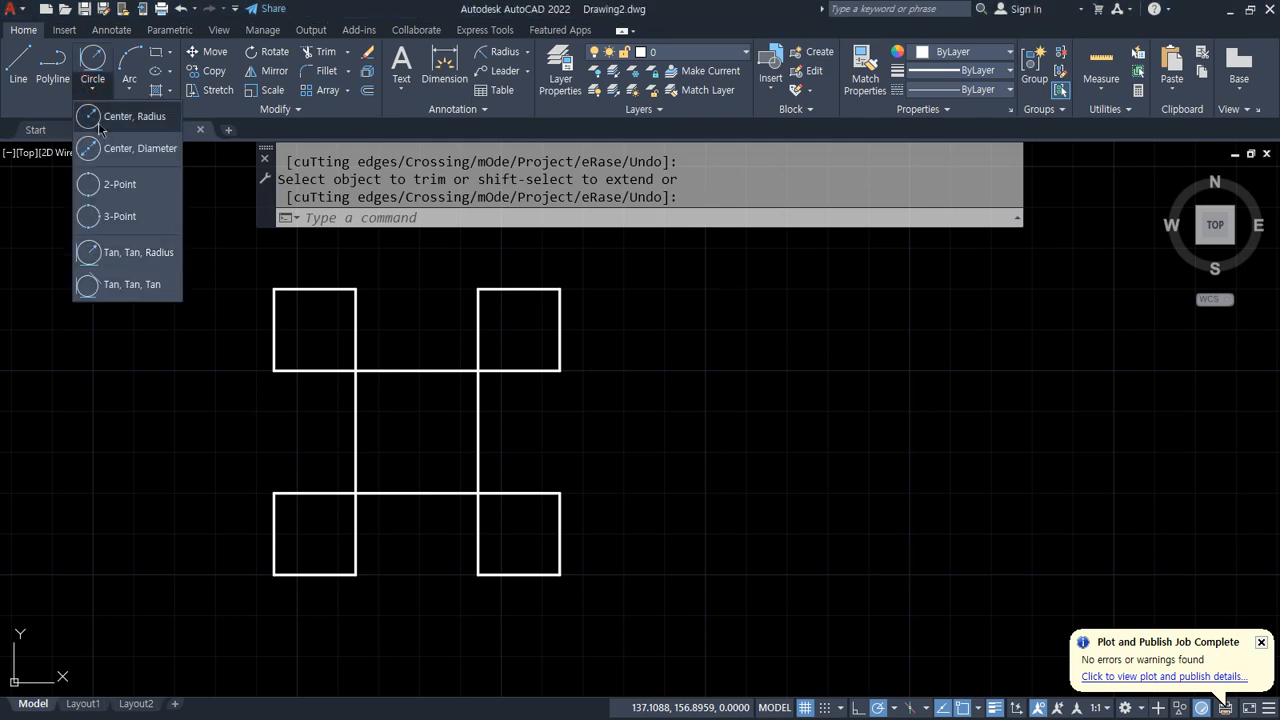
pyautogui.click(116, 216)
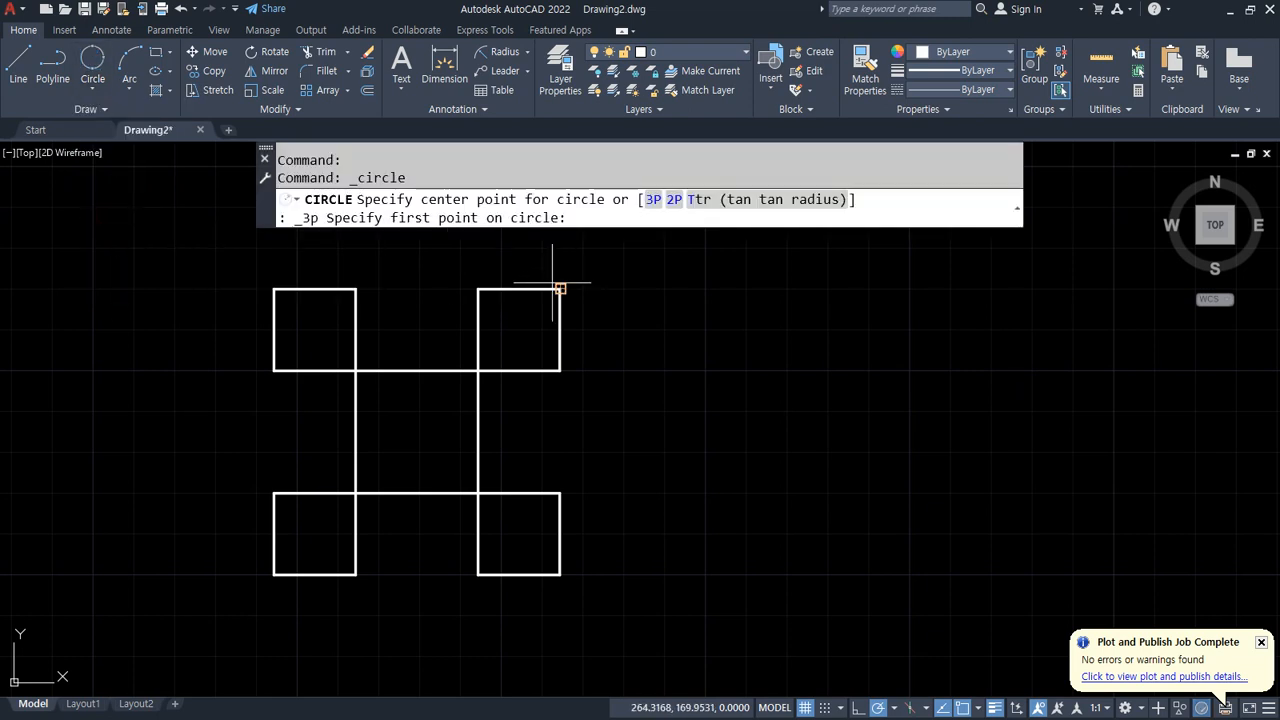
pyautogui.click(560, 289)
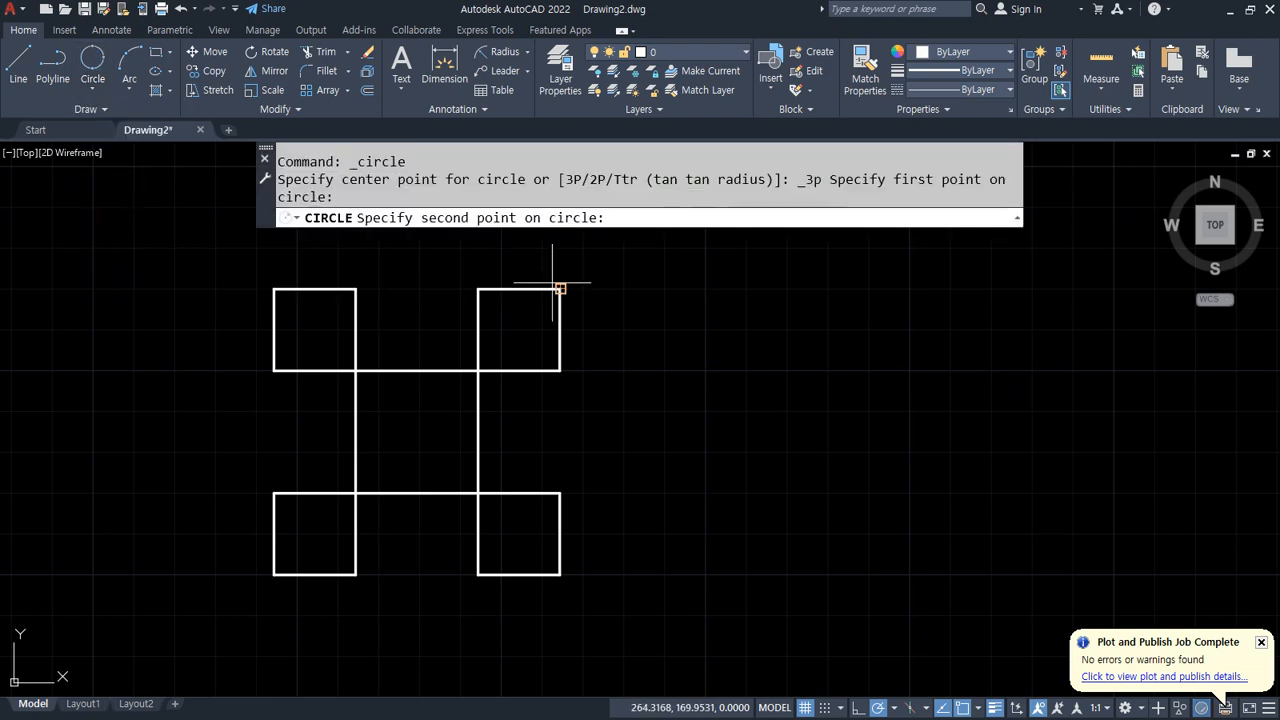
pyautogui.click(273, 289)
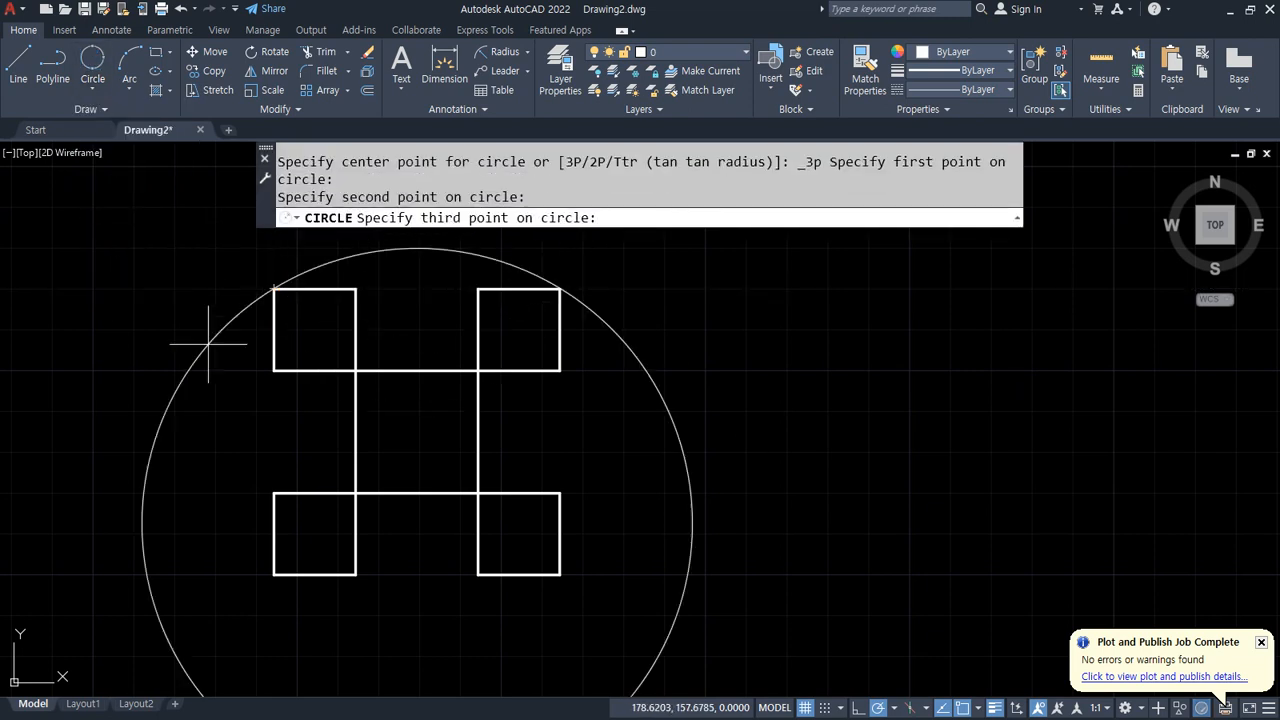
pyautogui.click(266, 575)
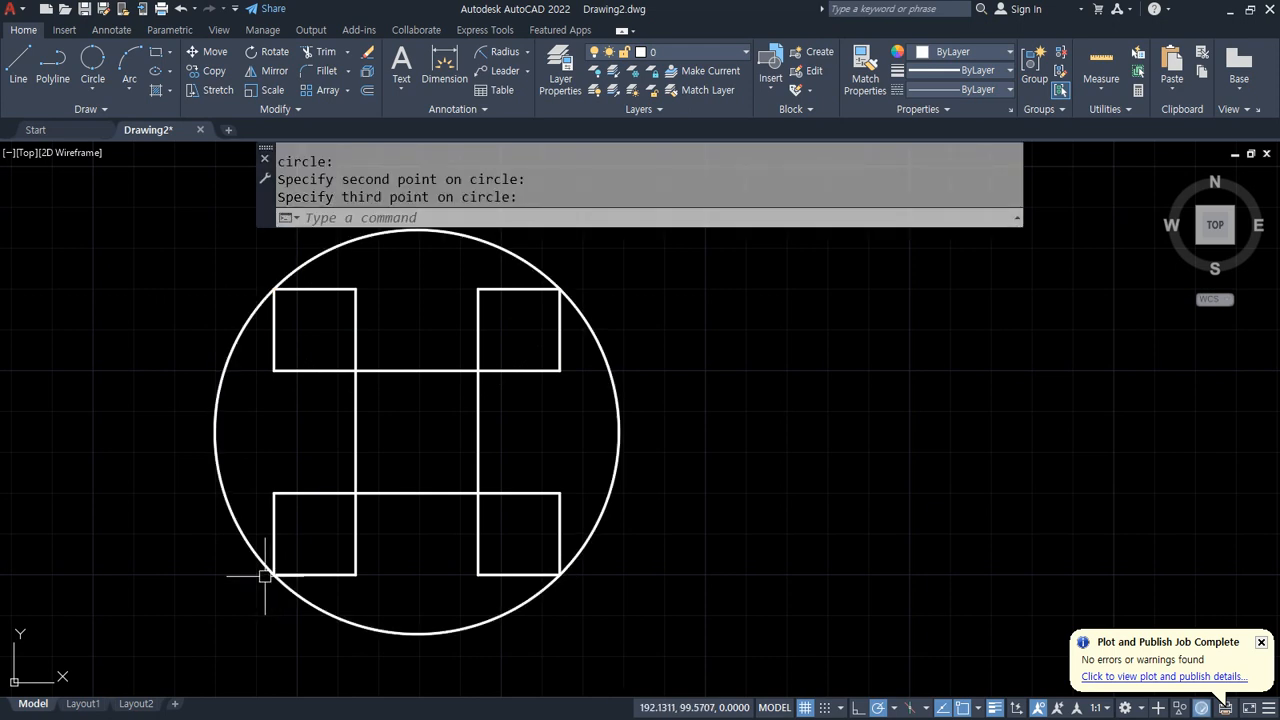
# Step: Select the new circle and erase it
pyautogui.click(609, 451)
pyautogui.click(620, 463)
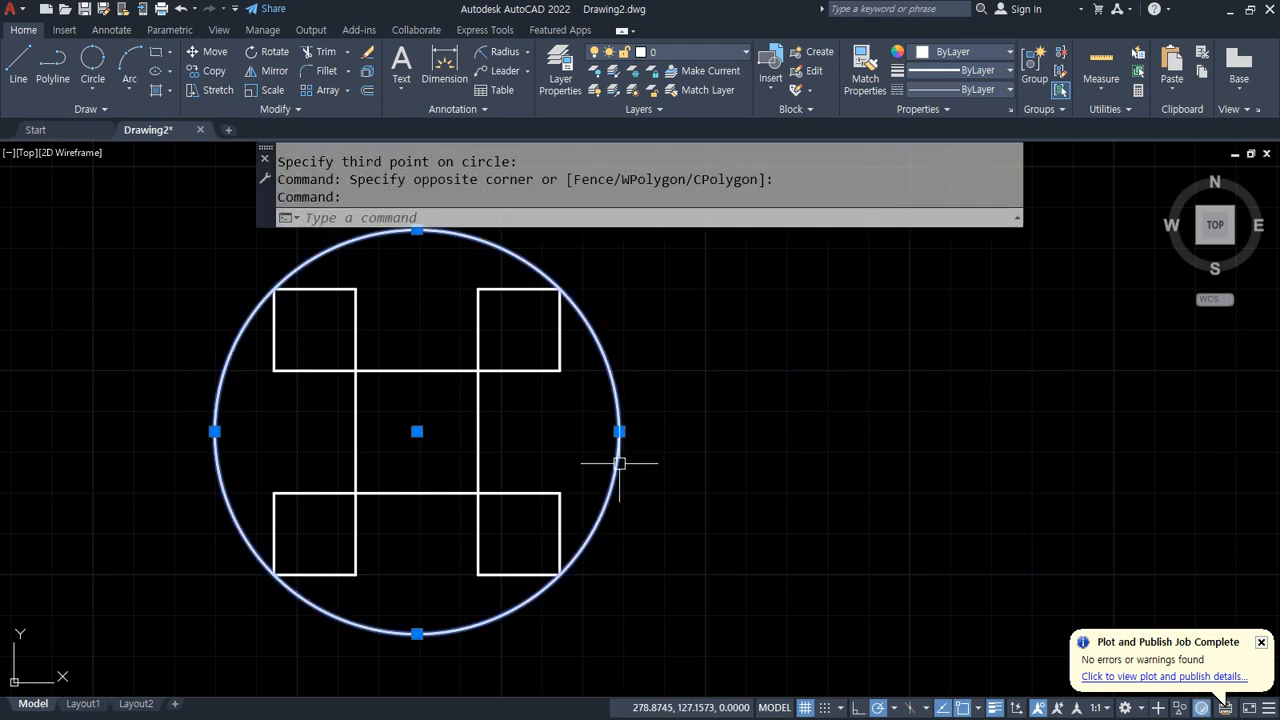
pyautogui.write('e')
pyautogui.press('Return')
# Step: Draw a 2-Point circle whose diameter runs from the figure's top-right outer corner to its bottom-left outer corner
pyautogui.click(92, 89)
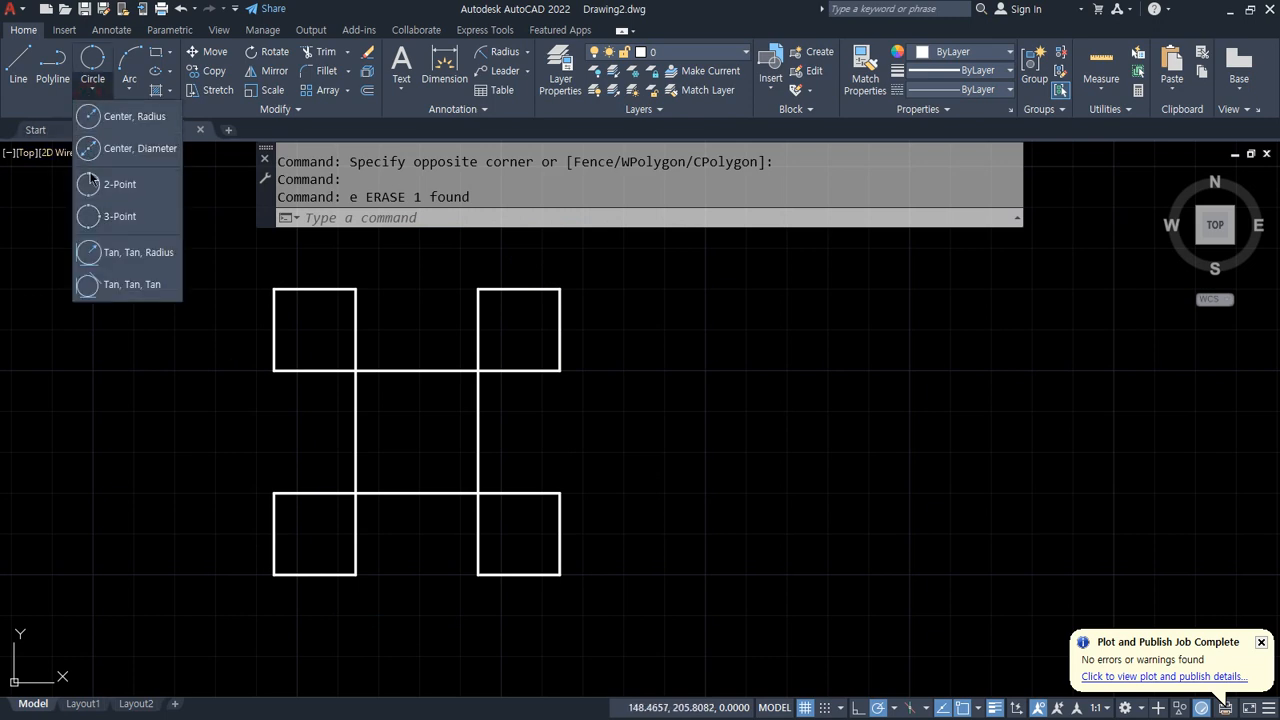
pyautogui.click(92, 184)
pyautogui.click(560, 289)
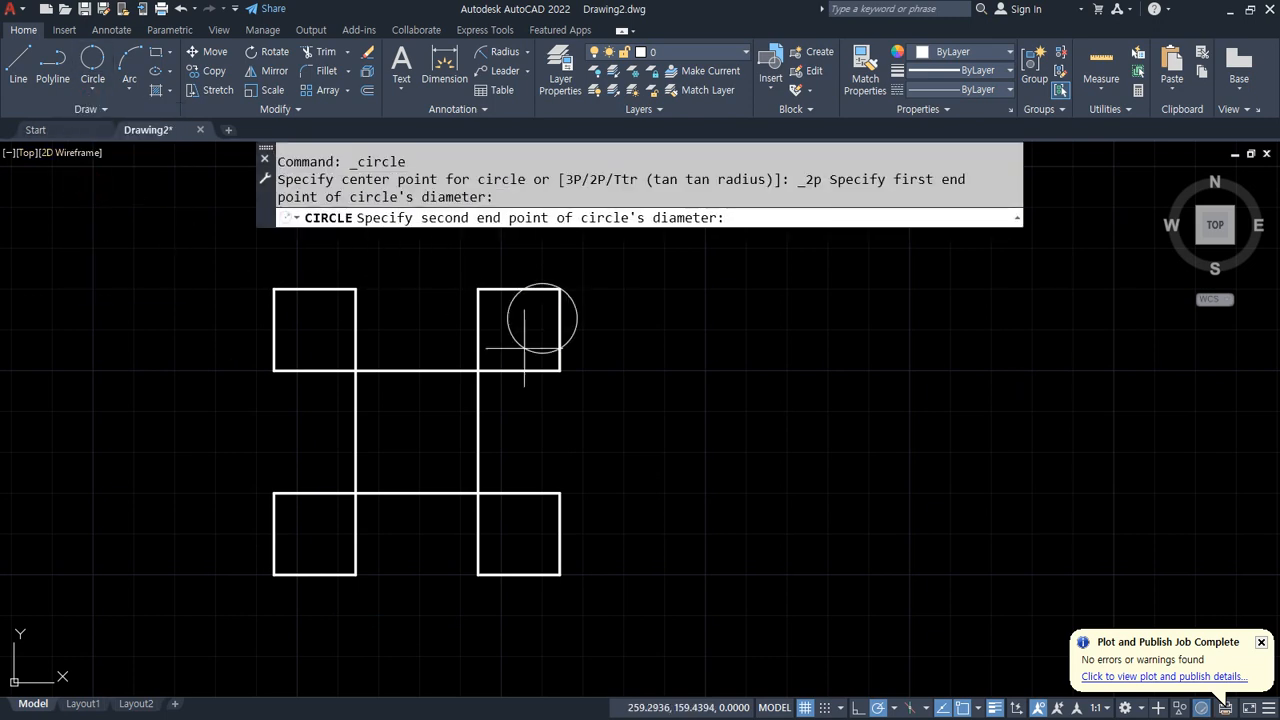
pyautogui.click(274, 575)
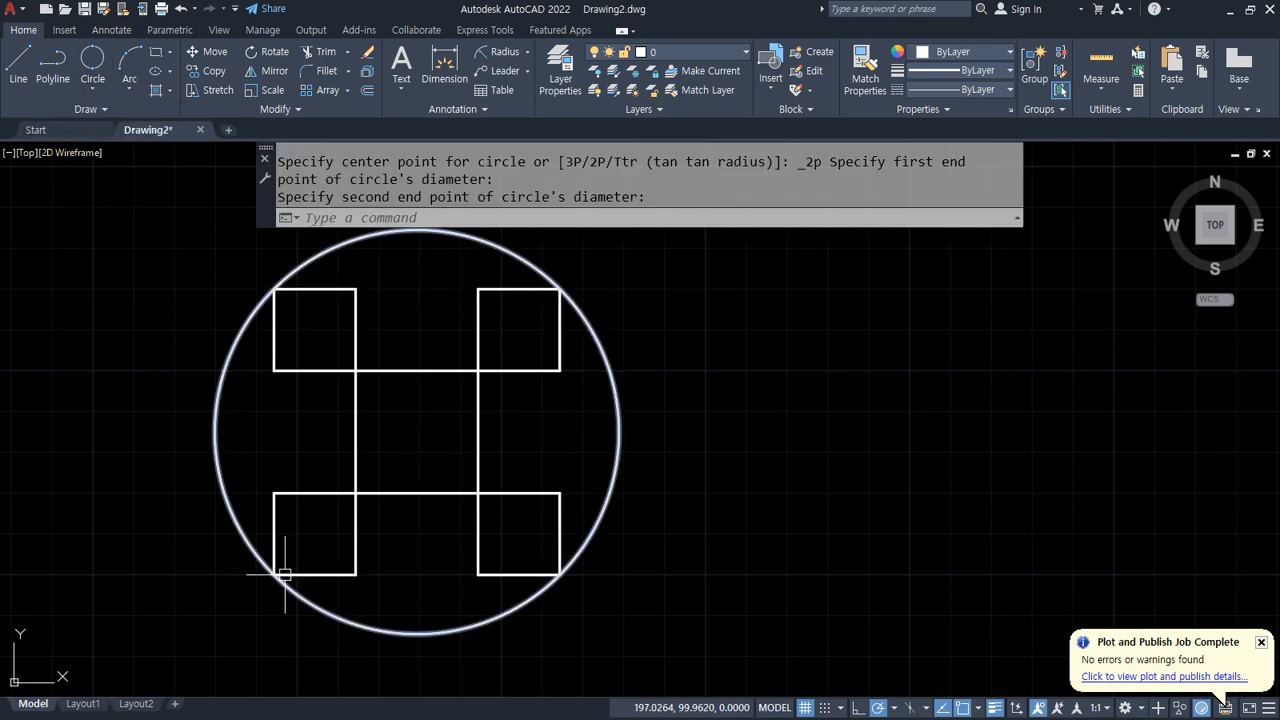
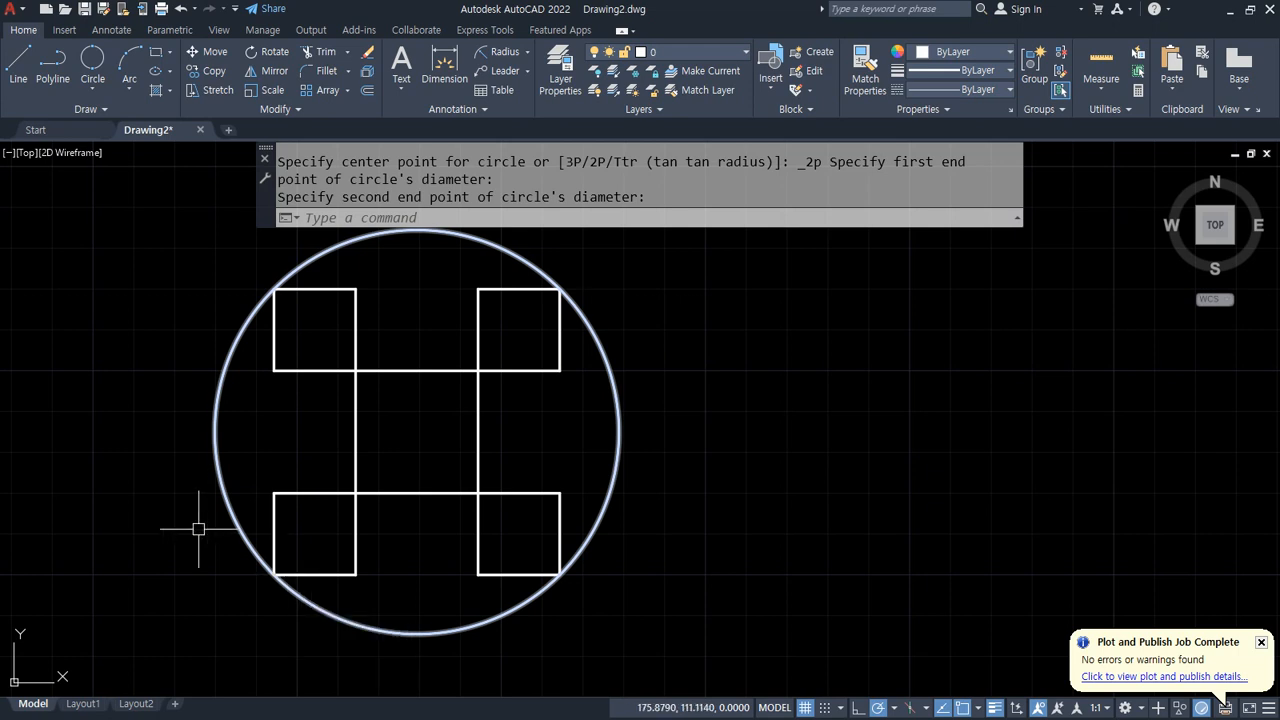
pyautogui.write('x')
pyautogui.press('Escape')
pyautogui.write('c')
pyautogui.press('Return')
pyautogui.write('2p')
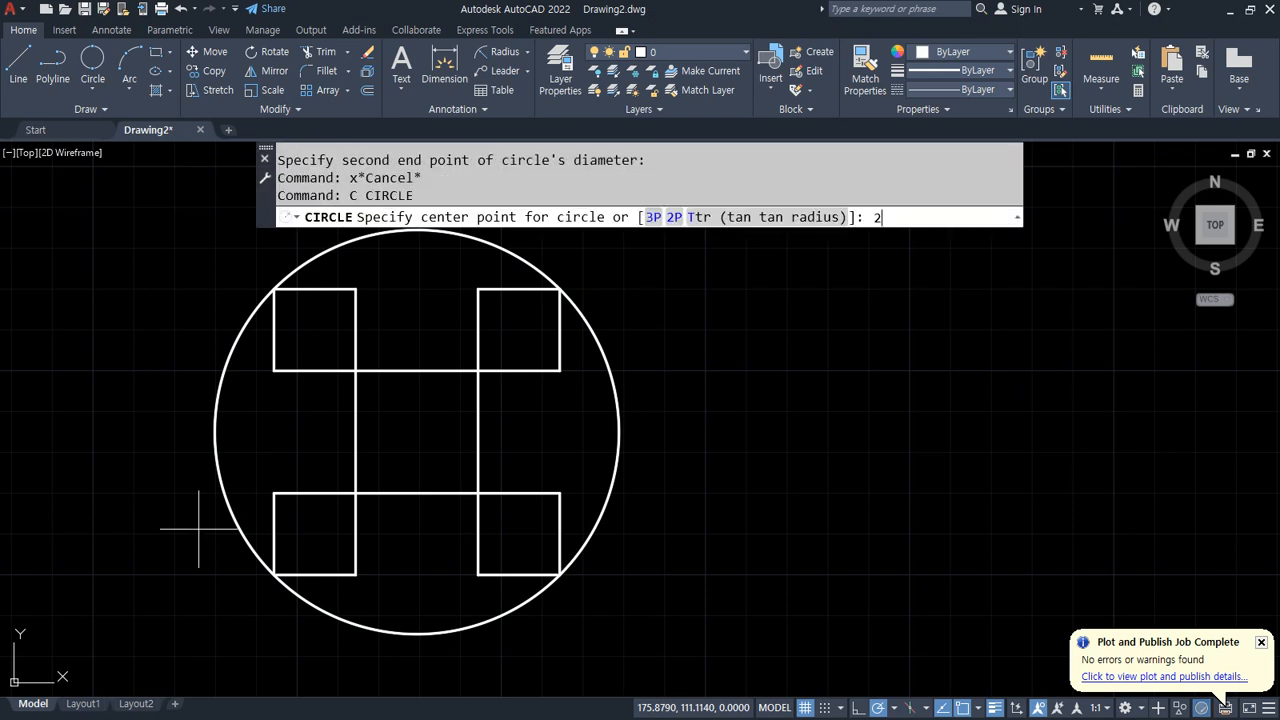
pyautogui.press('Return')
pyautogui.click(348, 286)
pyautogui.press('Escape')
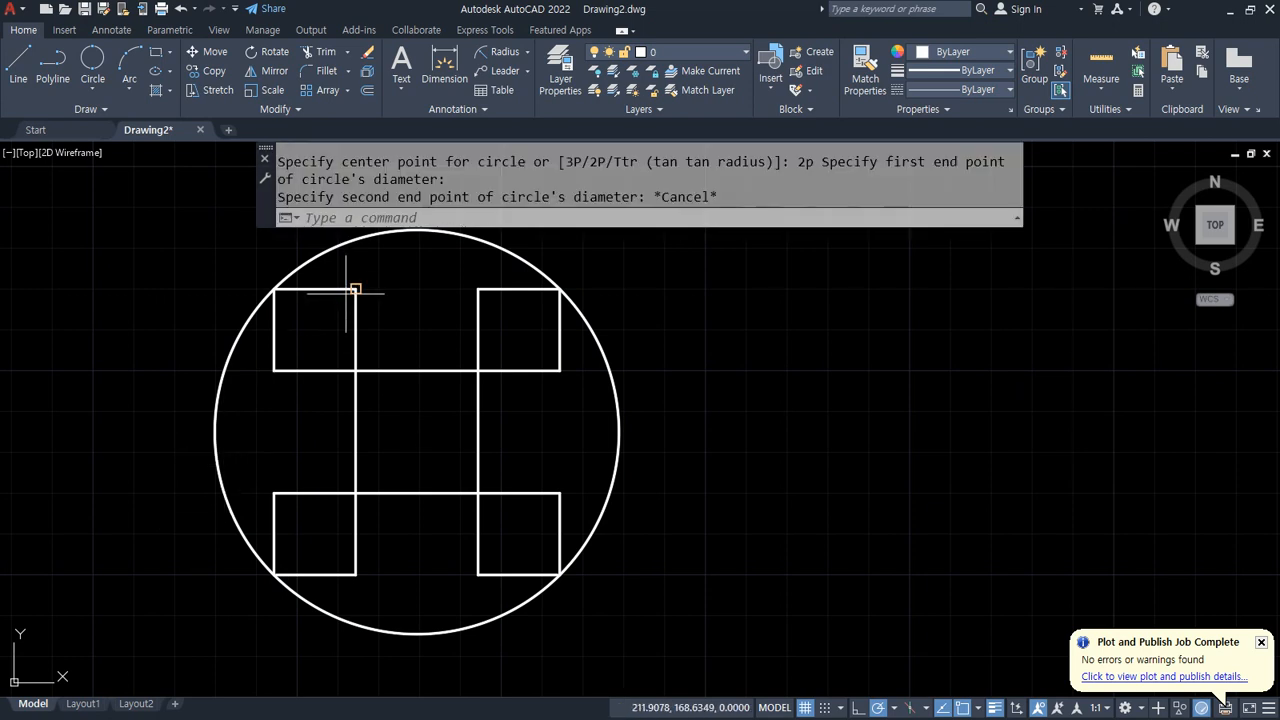
# Step: Draw a 2-Point circle around the top-left square, with its diameter running between the square's opposite corners
pyautogui.press('Return')
pyautogui.write('2p')
pyautogui.press('Return')
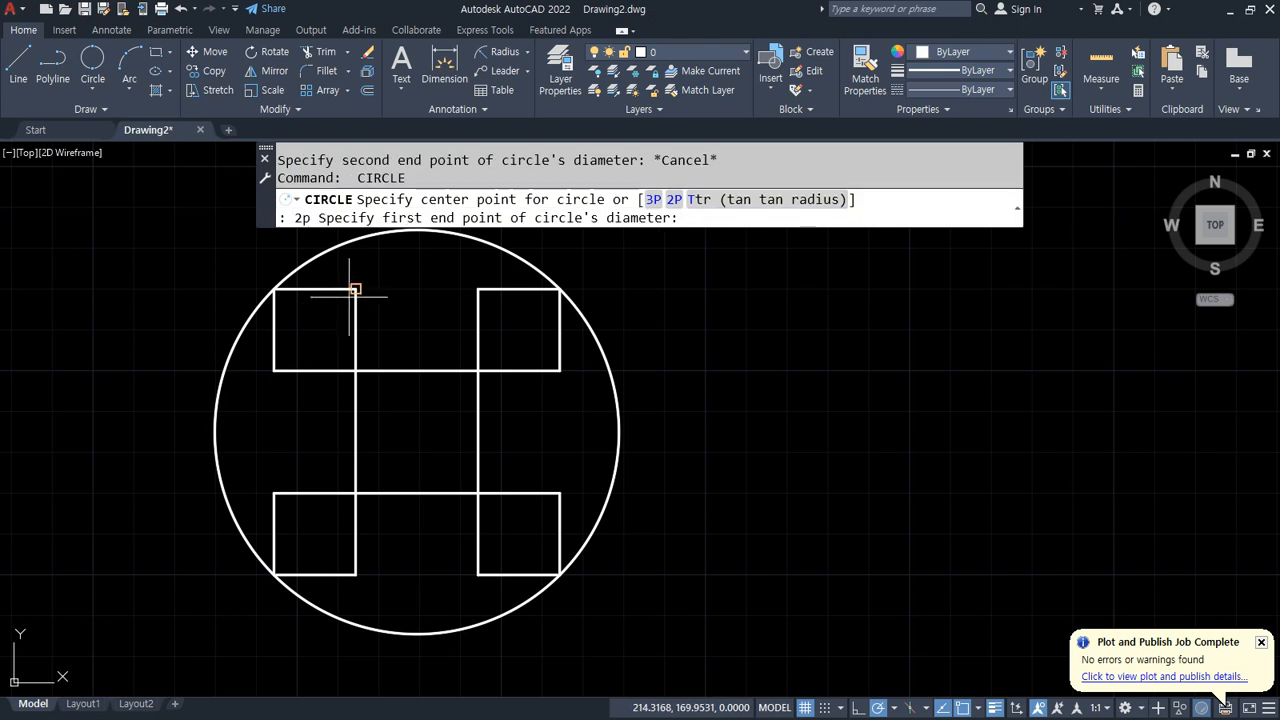
pyautogui.click(355, 290)
pyautogui.write('c')
pyautogui.press('space')
pyautogui.write('2')
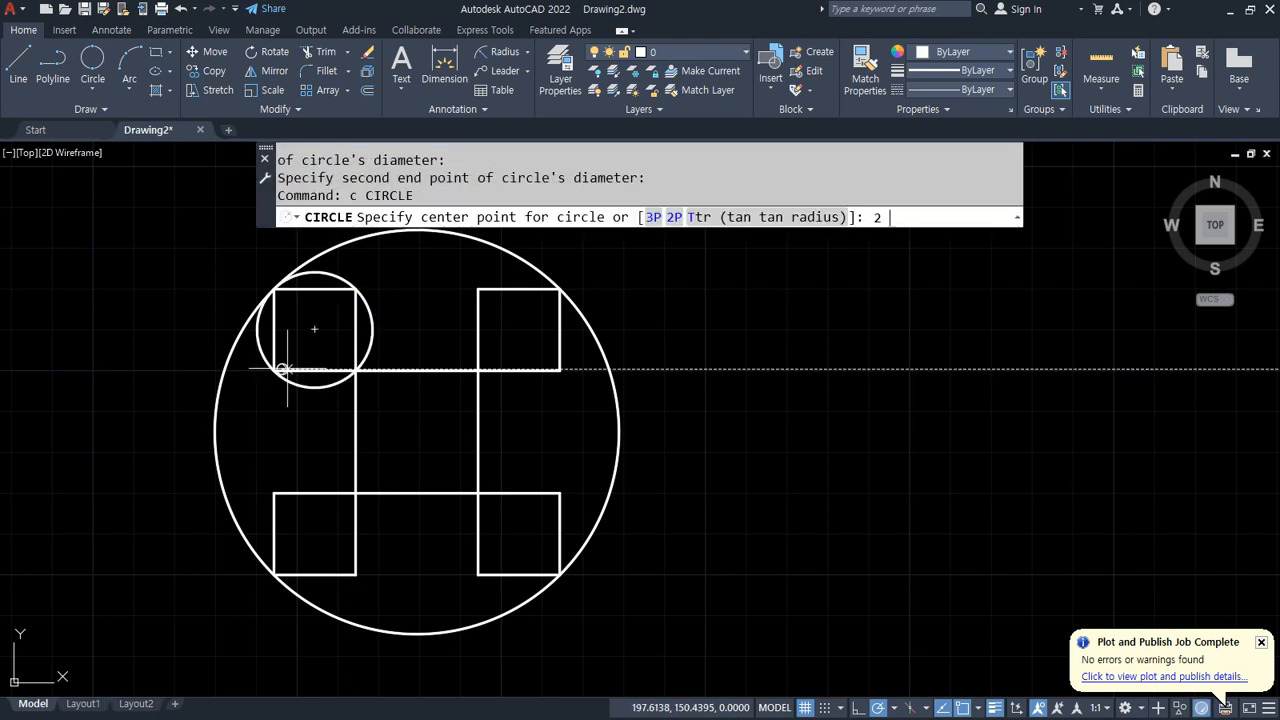
pyautogui.press('space')
pyautogui.press('Escape')
pyautogui.press('Escape')
# Step: Draw a 2-Point circle around the top-right square, with its diameter running between the square's opposite corners
pyautogui.write('c')
pyautogui.press('space')
pyautogui.write('2')
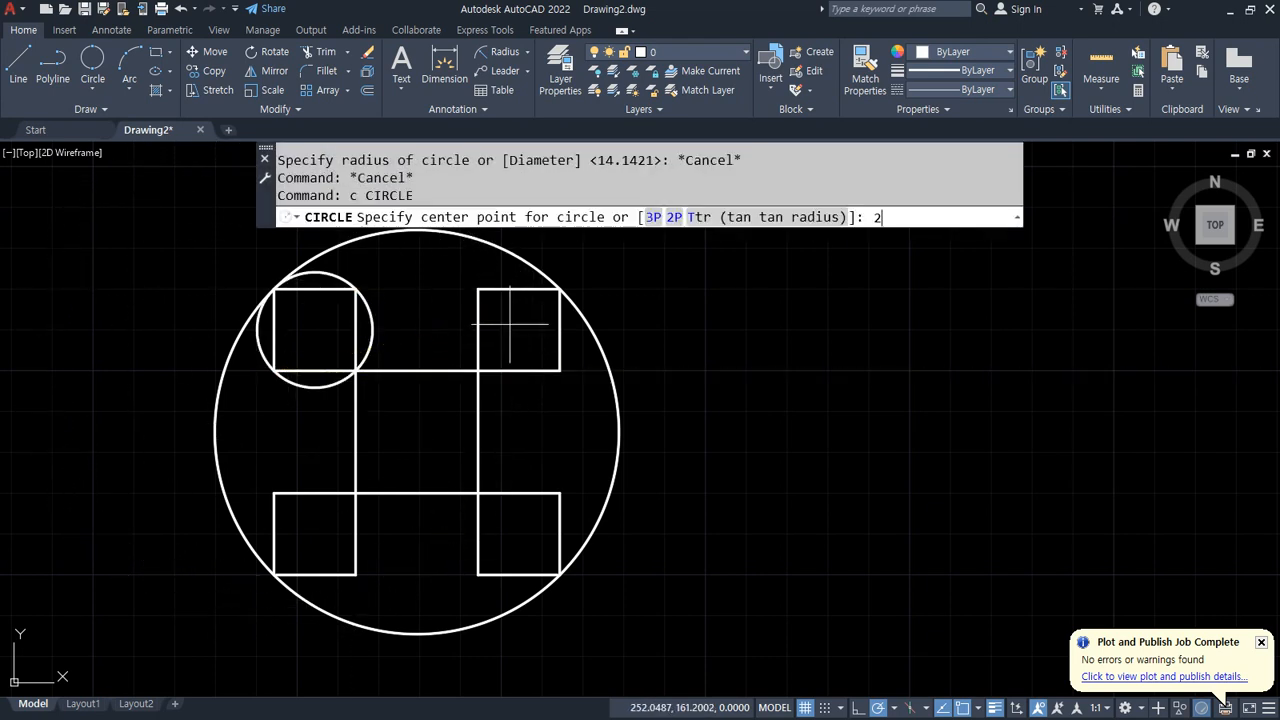
pyautogui.write('p')
pyautogui.press('Return')
pyautogui.click(478, 289)
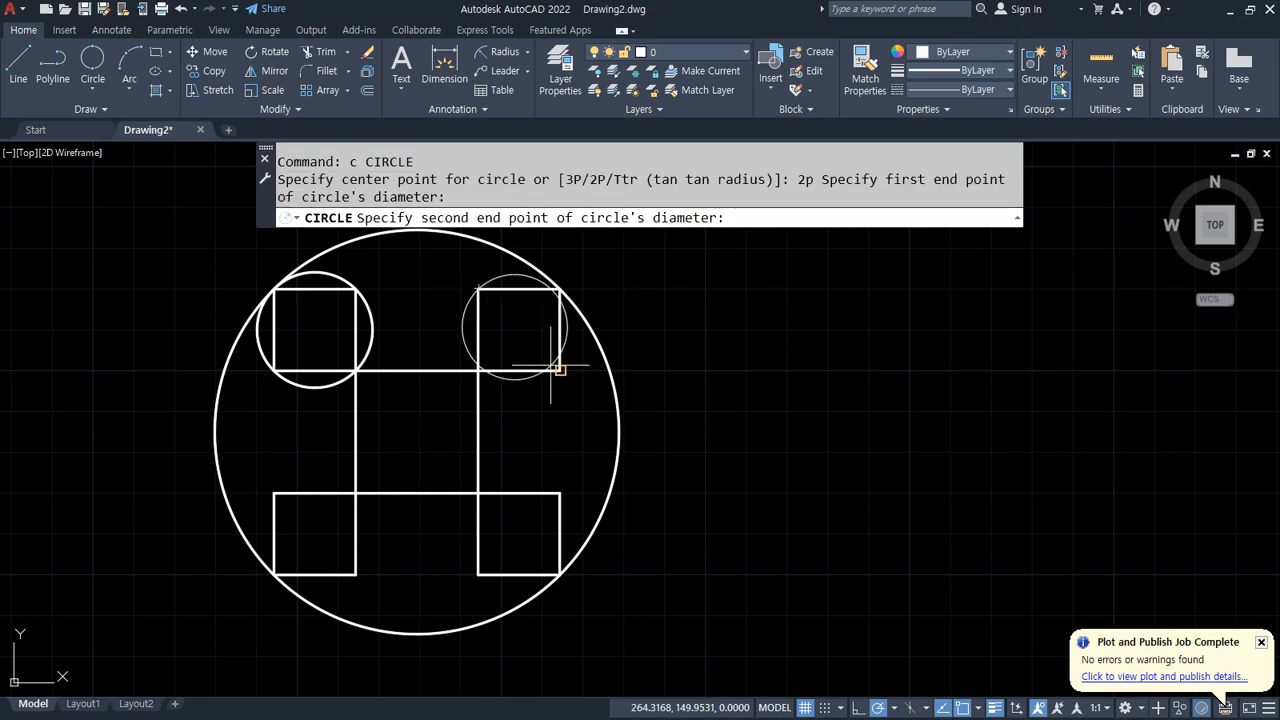
pyautogui.click(560, 370)
# Step: Draw a 2-Point circle around the bottom-left square, with its diameter running between the square's opposite corners
pyautogui.write('c')
pyautogui.press('space')
pyautogui.write('2P Ttr (tan tan radius')
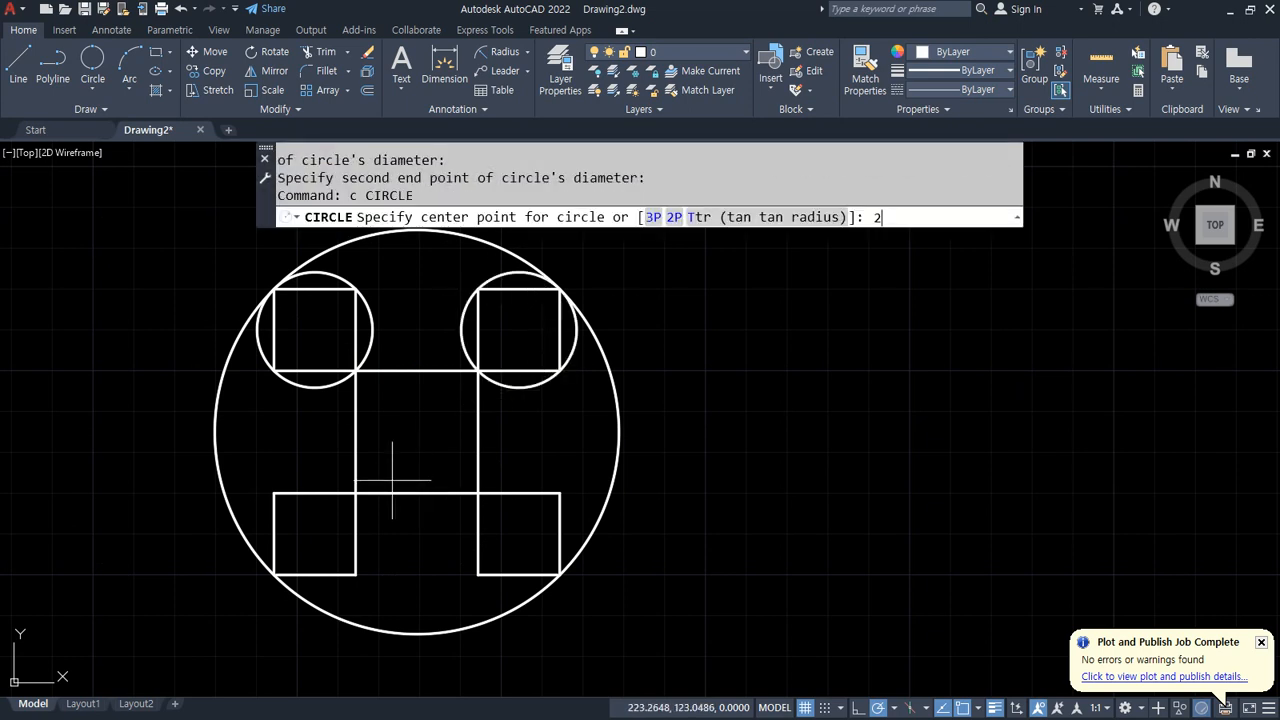
pyautogui.write('p Sp')
pyautogui.press('Return')
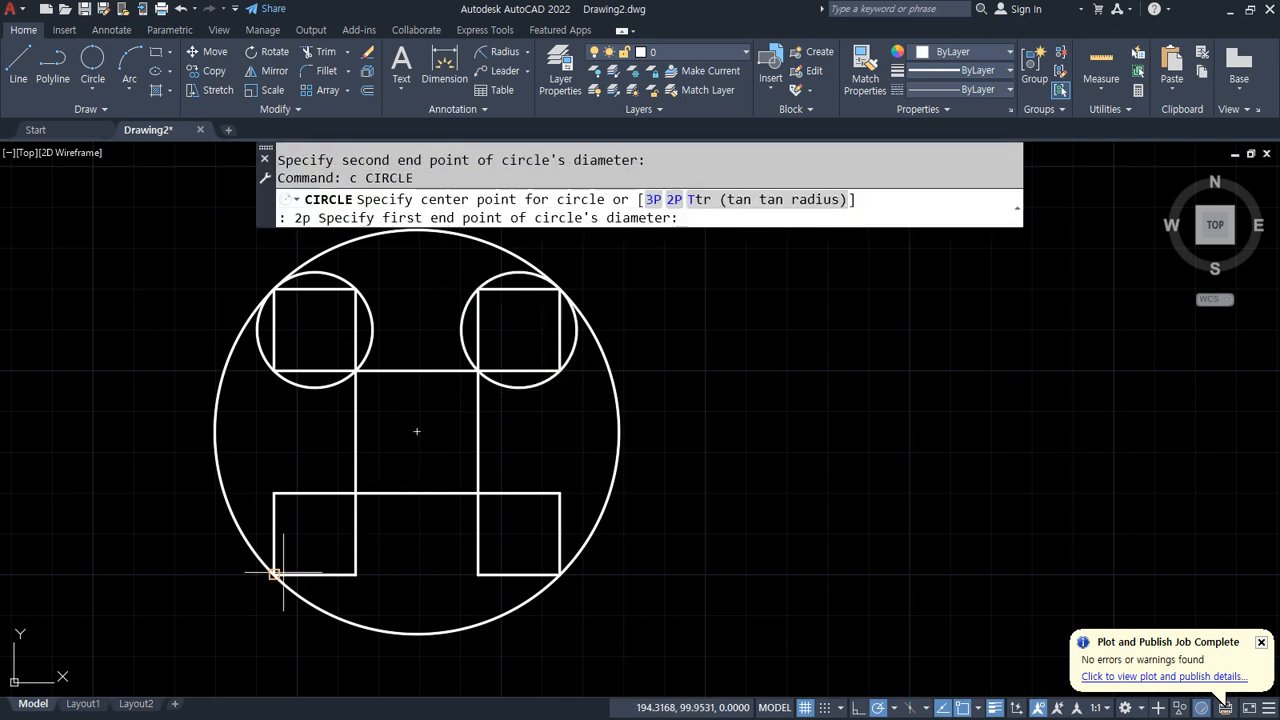
pyautogui.click(274, 575)
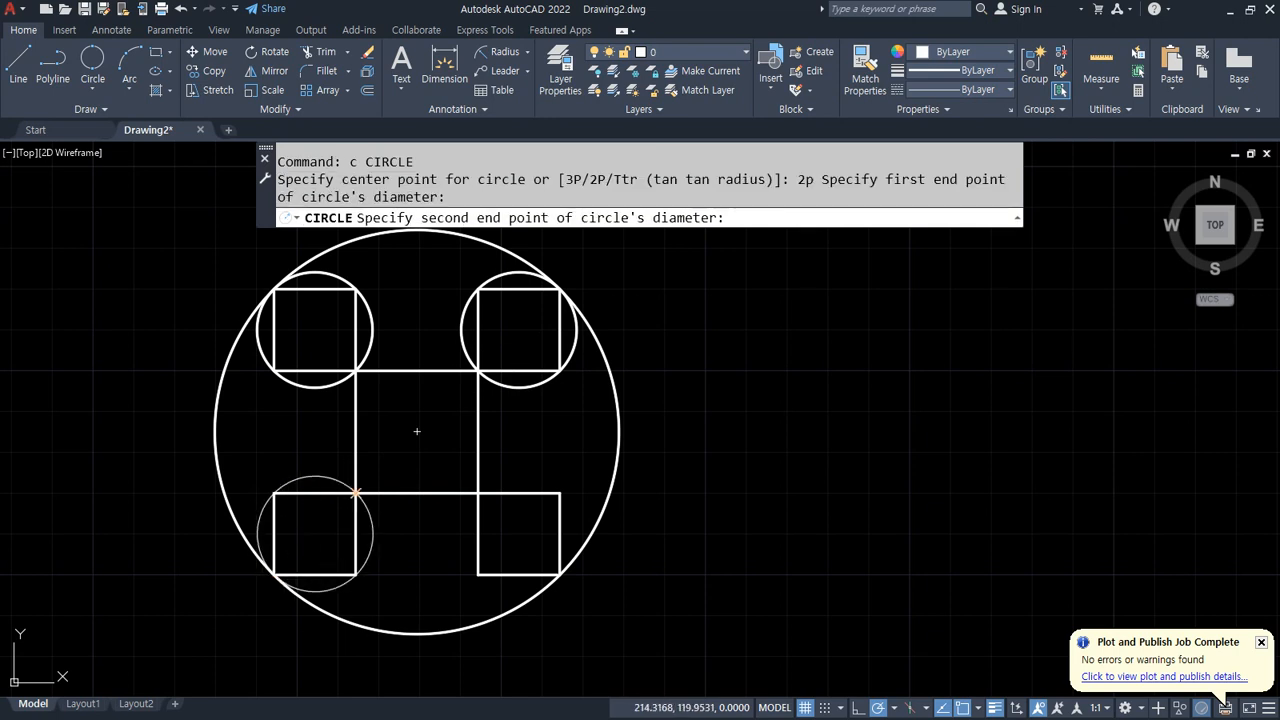
pyautogui.click(356, 493)
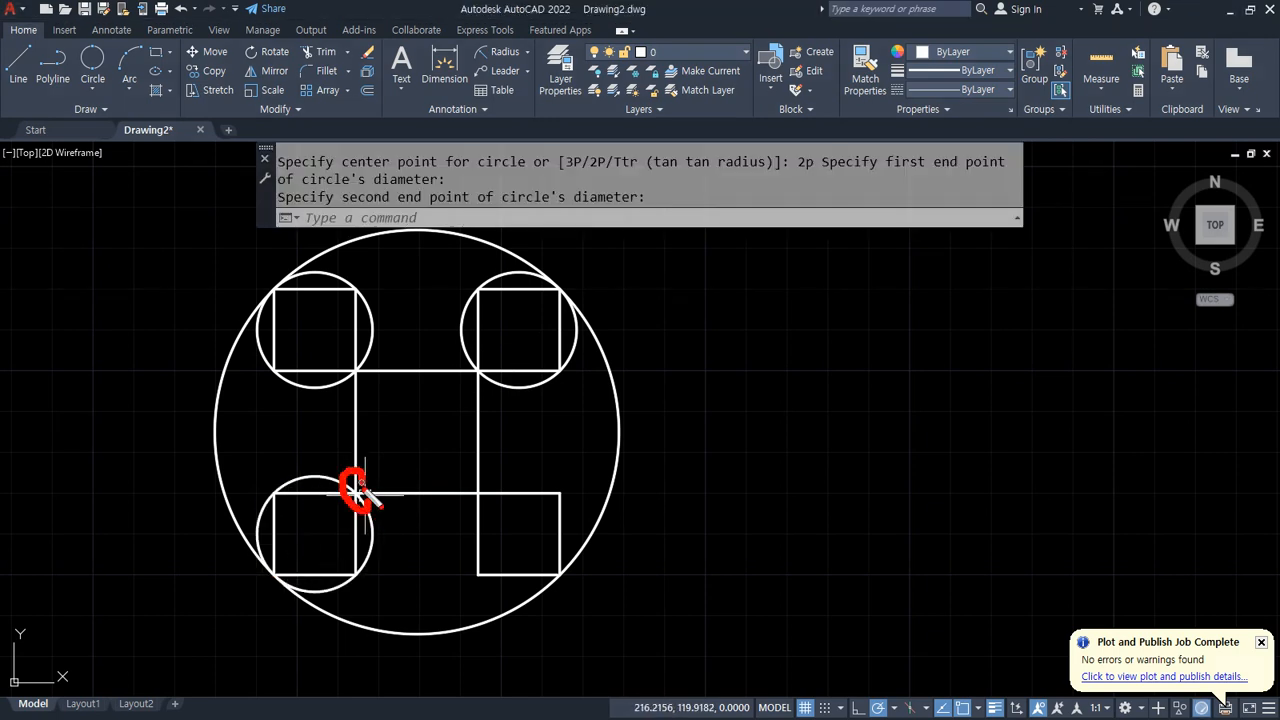
pyautogui.moveTo(498, 581); pyautogui.dragTo(473, 567)
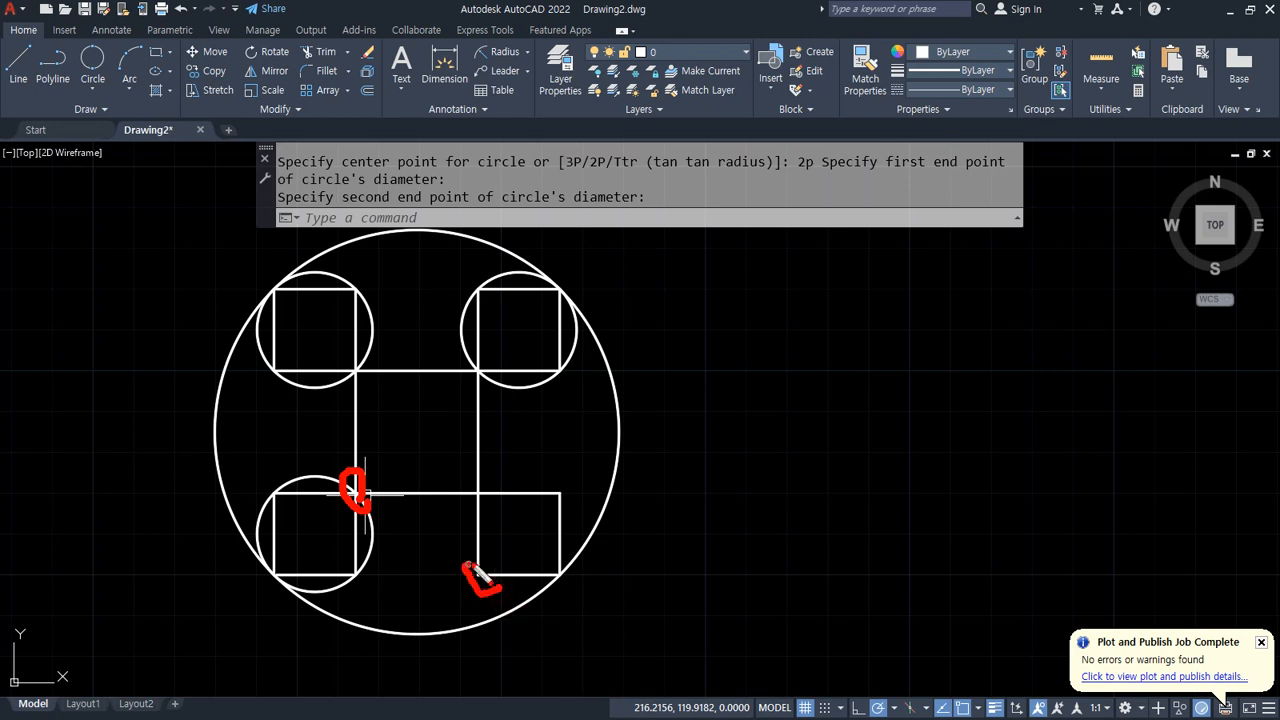
pyautogui.moveTo(595, 499); pyautogui.dragTo(563, 478)
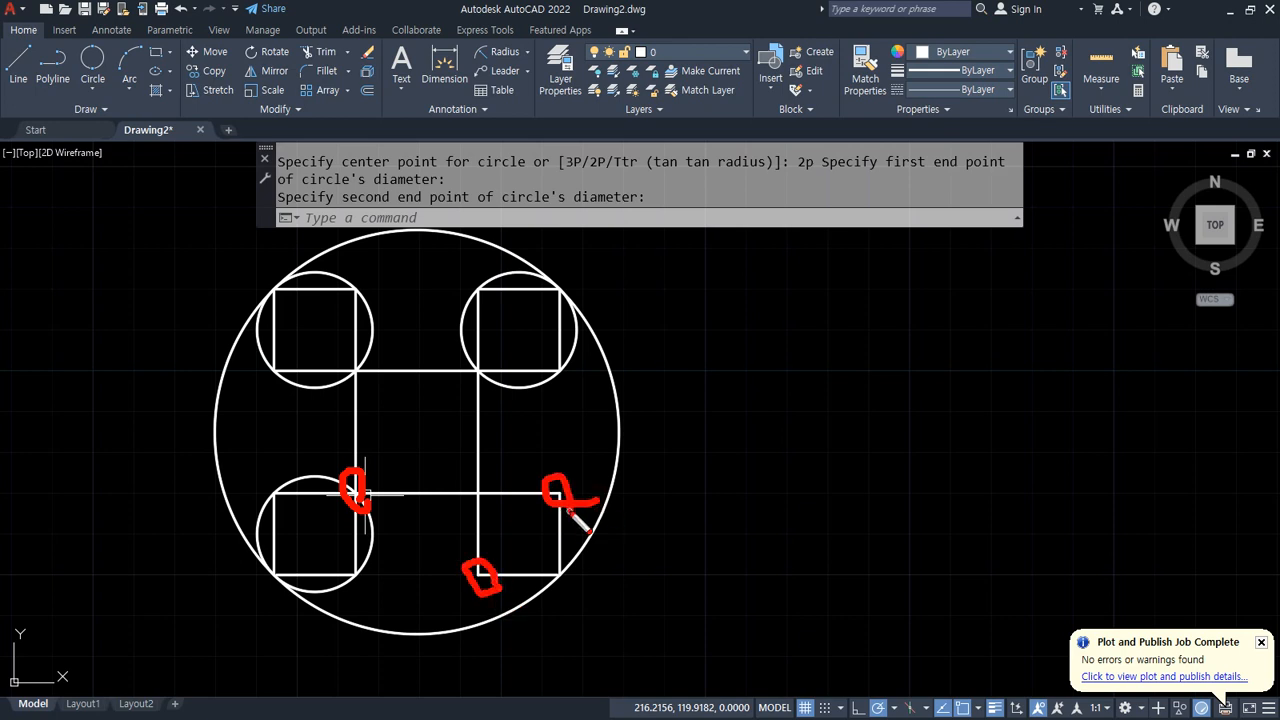
pyautogui.press('Escape')
# Step: Draw a 2-Point circle around the bottom-right square, with its diameter running between the square's opposite corners
pyautogui.write('c')
pyautogui.press('Return')
pyautogui.write('2p')
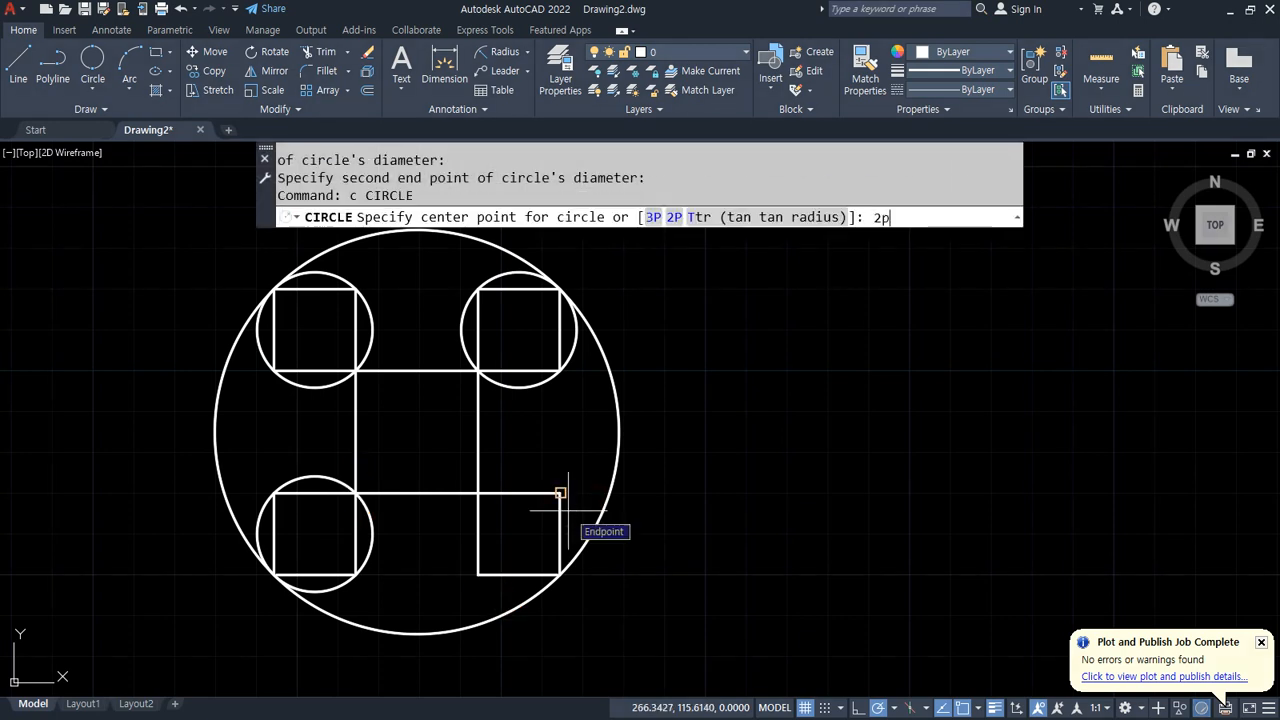
pyautogui.press('Return')
pyautogui.click(478, 574)
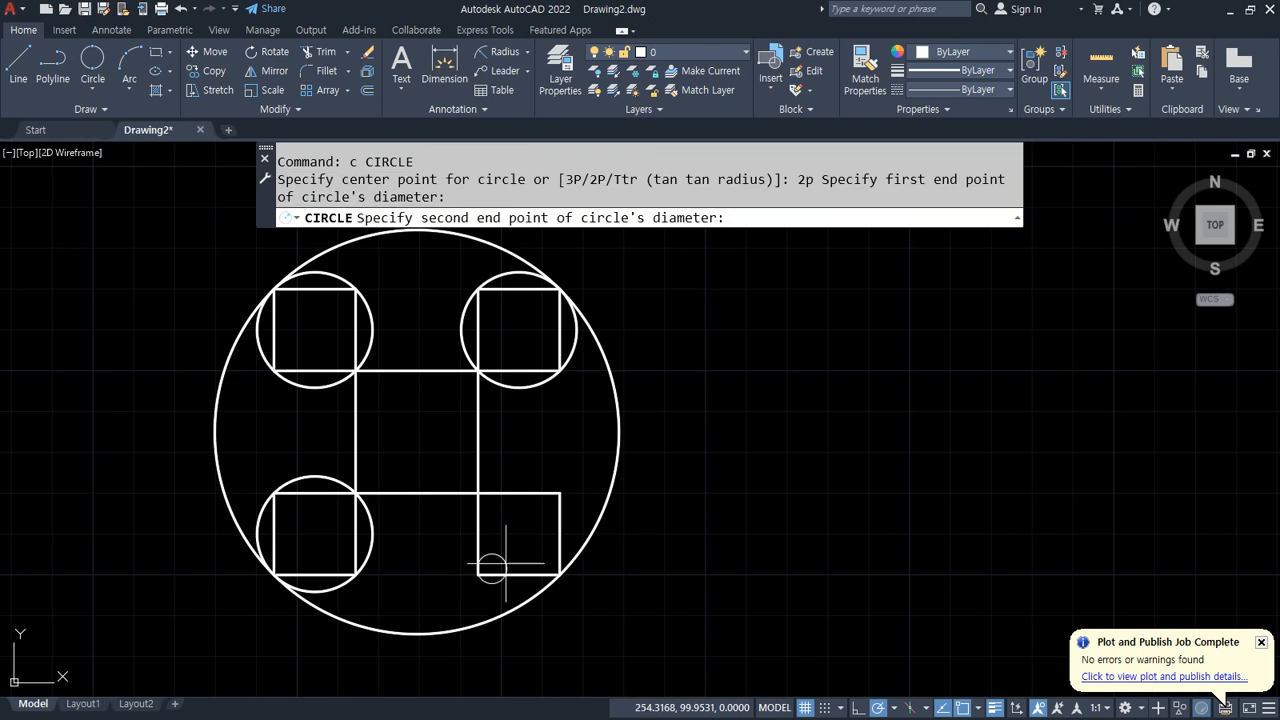
pyautogui.click(556, 493)
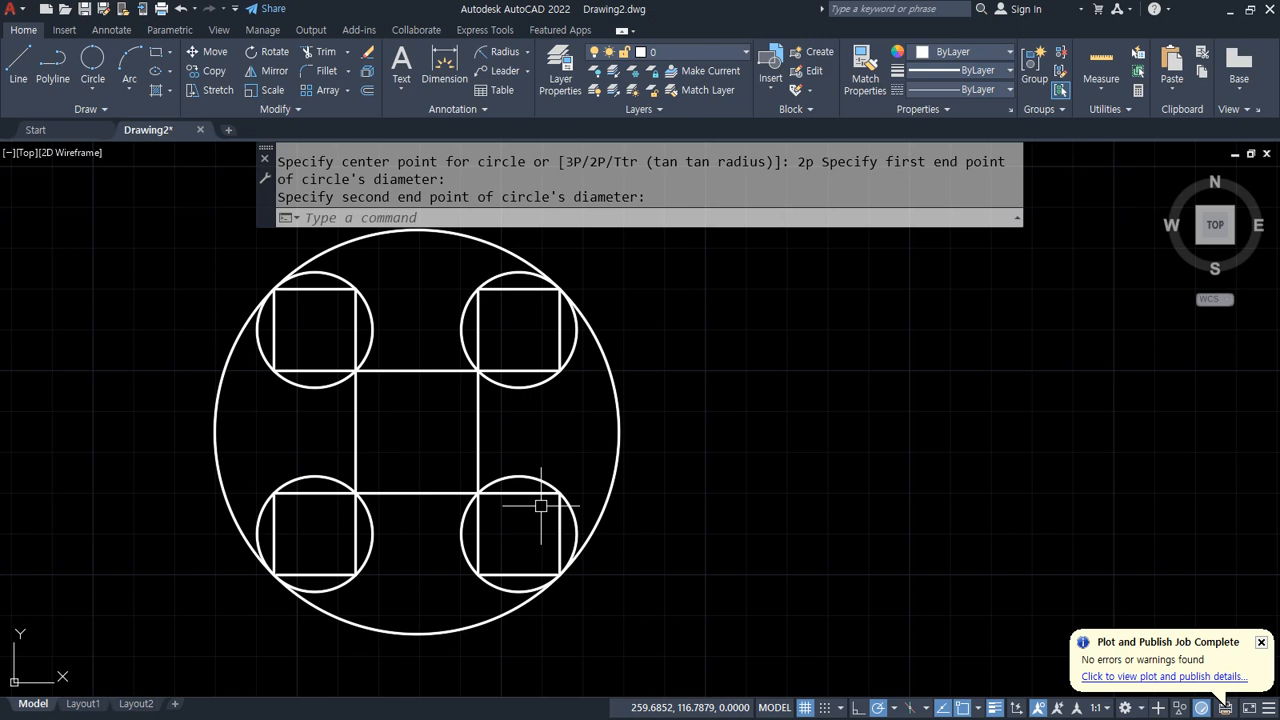
# Step: Draw a Tan, Tan, Radius circle of radius 5 tangent to the top-left square's circle and the outer circle at the top
pyautogui.click(91, 90)
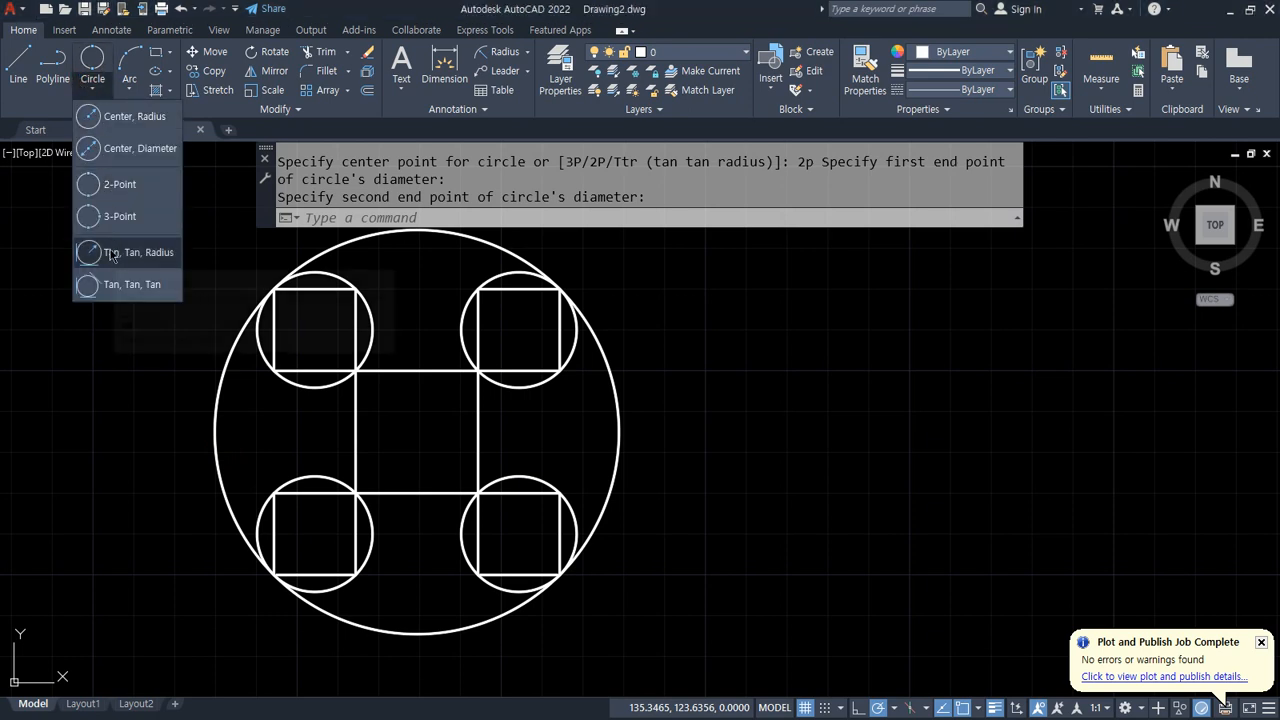
pyautogui.click(112, 249)
pyautogui.click(328, 272)
pyautogui.click(330, 244)
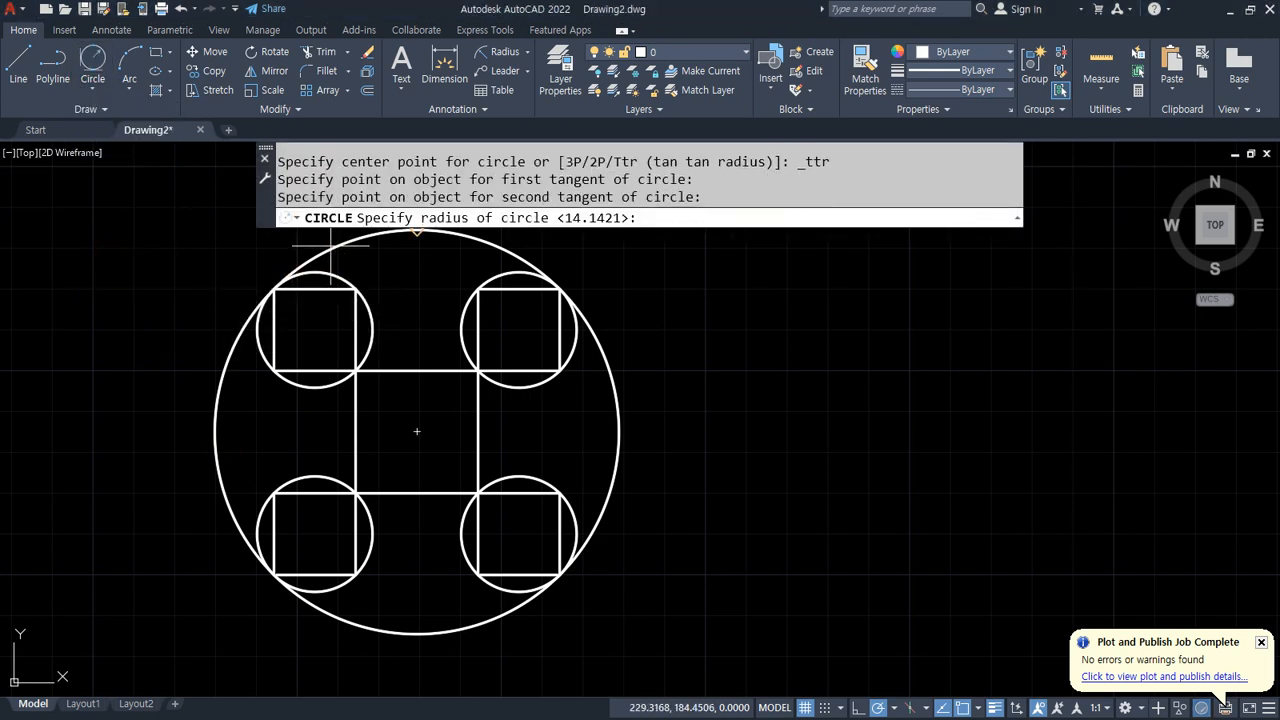
pyautogui.write('5')
pyautogui.press('Return')
# Step: Draw a radius 5 tangent circle between the top-right square's circle and the outer circle at the top
pyautogui.write('c')
pyautogui.press('Return')
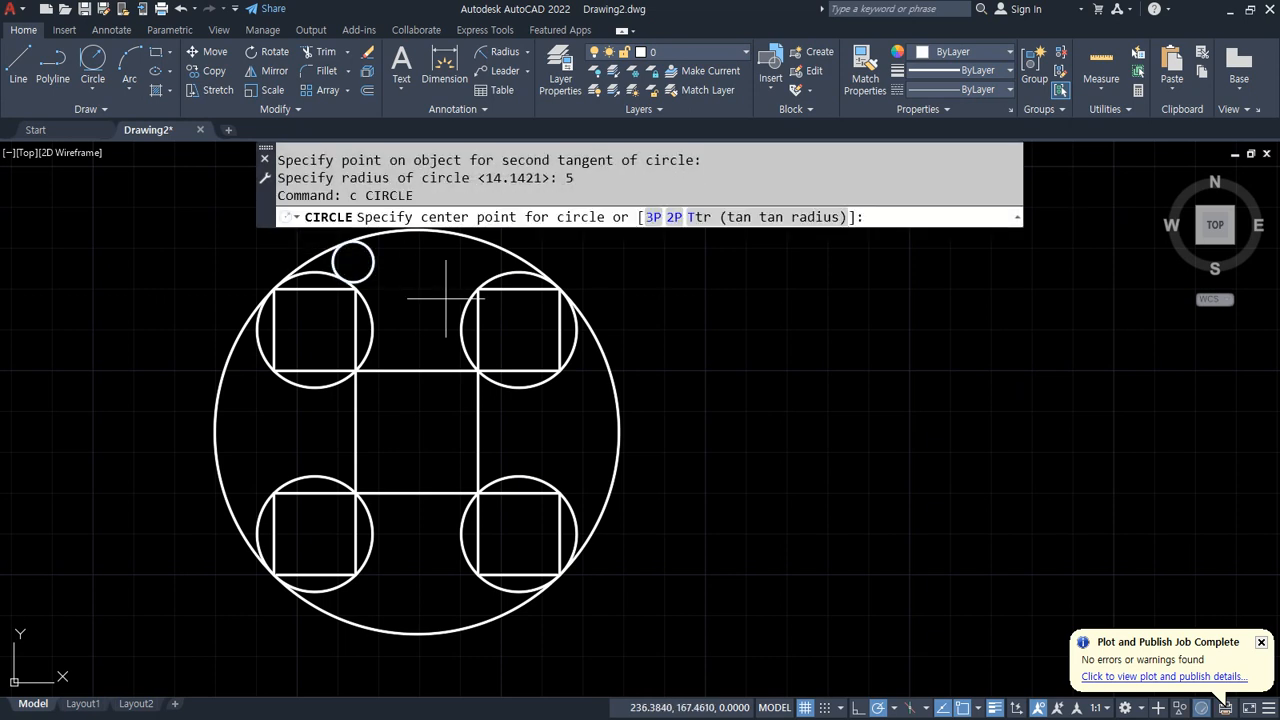
pyautogui.write('t')
pyautogui.press('Return')
pyautogui.click(531, 267)
pyautogui.click(490, 276)
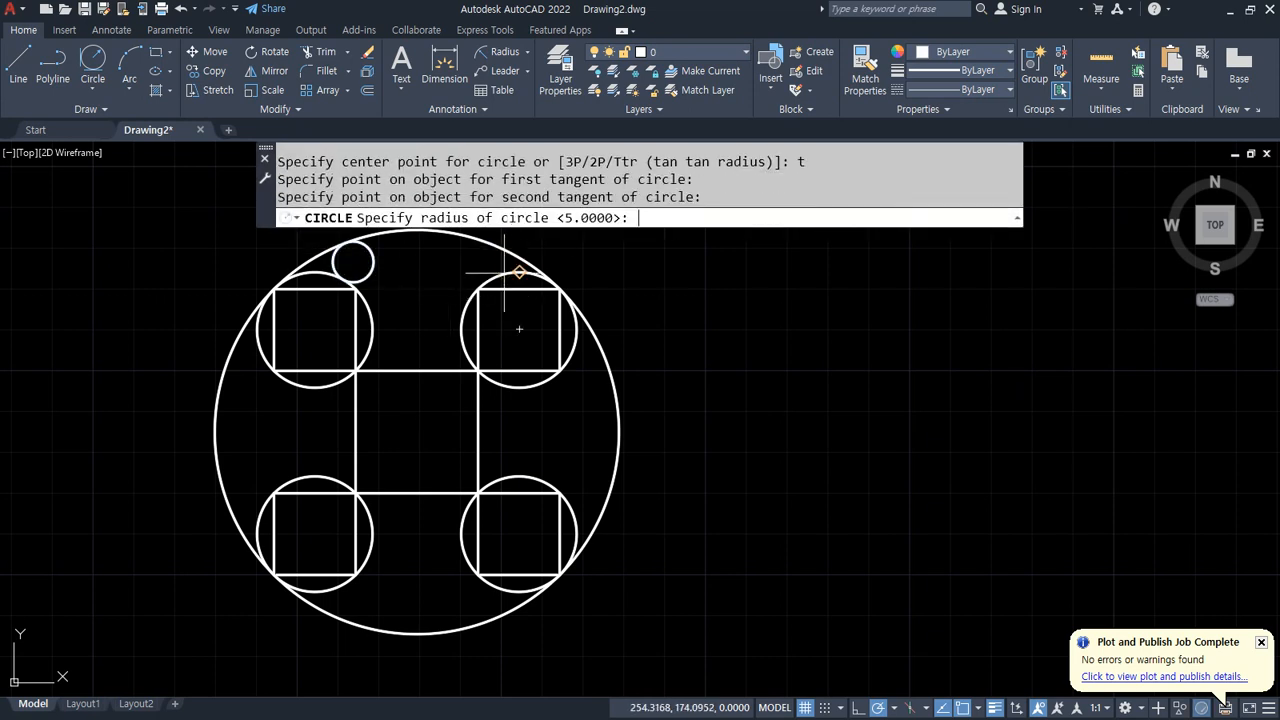
pyautogui.press('Return')
# Step: Draw a radius 5 tangent circle between the top-right square's circle and the outer circle on the right side
pyautogui.write('c')
pyautogui.press('Return')
pyautogui.write('t')
pyautogui.press('Return')
pyautogui.click(575, 358)
pyautogui.click(617, 429)
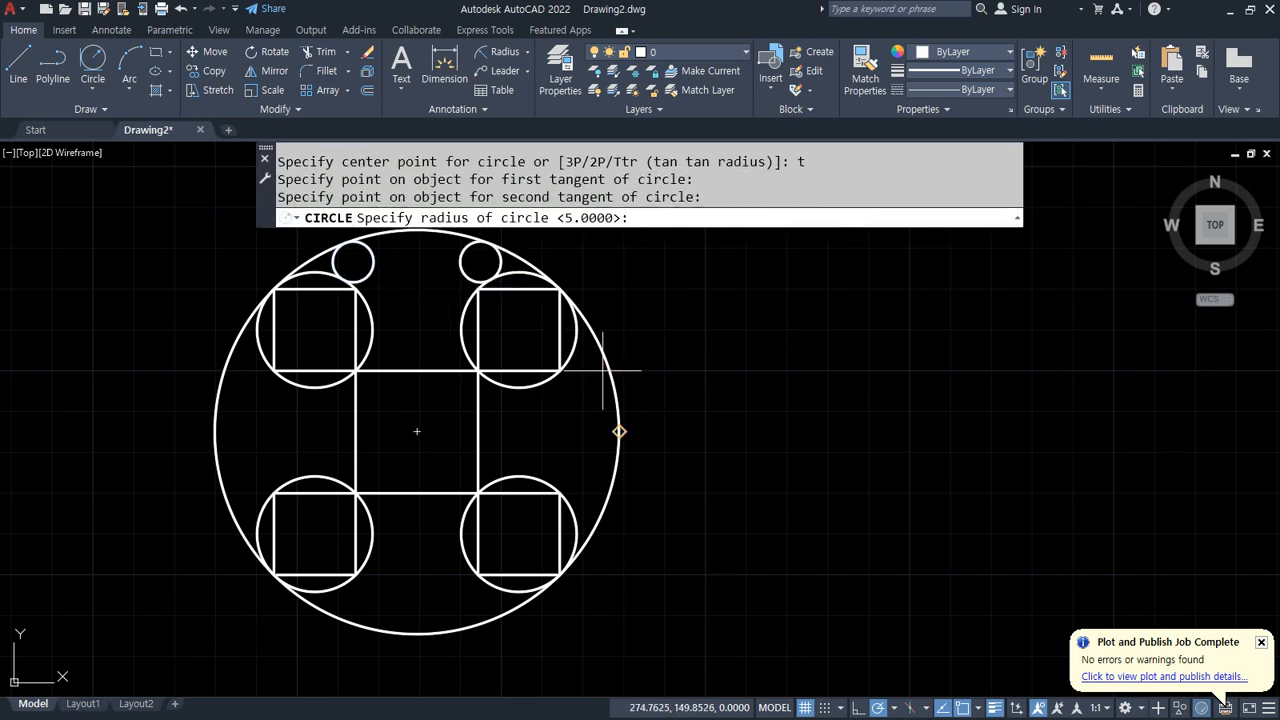
pyautogui.press('Return')
# Step: Draw a radius 5 tangent circle between the bottom-right square's circle and the outer circle on the right side
pyautogui.write('c')
pyautogui.press('Return')
pyautogui.write('ter point')
pyautogui.press('Return')
pyautogui.click(542, 482)
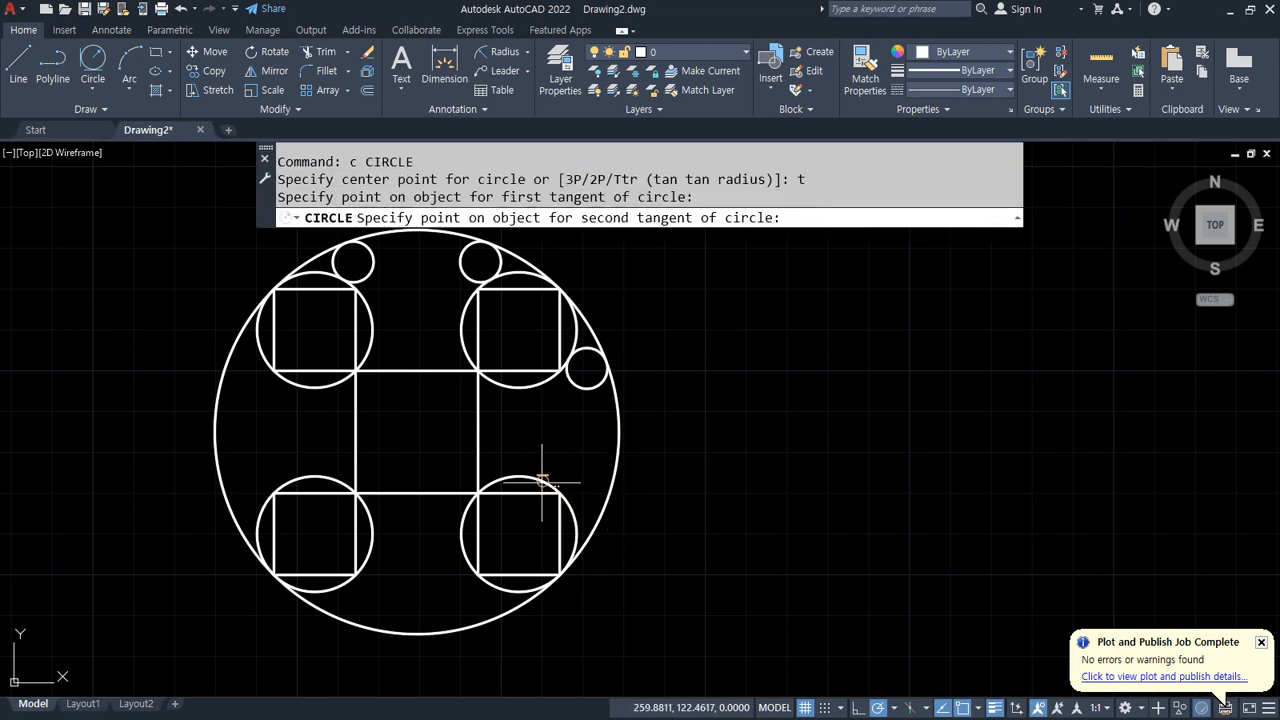
pyautogui.click(617, 472)
pyautogui.press('Return')
# Step: Draw a radius 5 tangent circle between the bottom-right square's circle and the outer circle at the bottom
pyautogui.write('c')
pyautogui.press('Return')
pyautogui.write('ter')
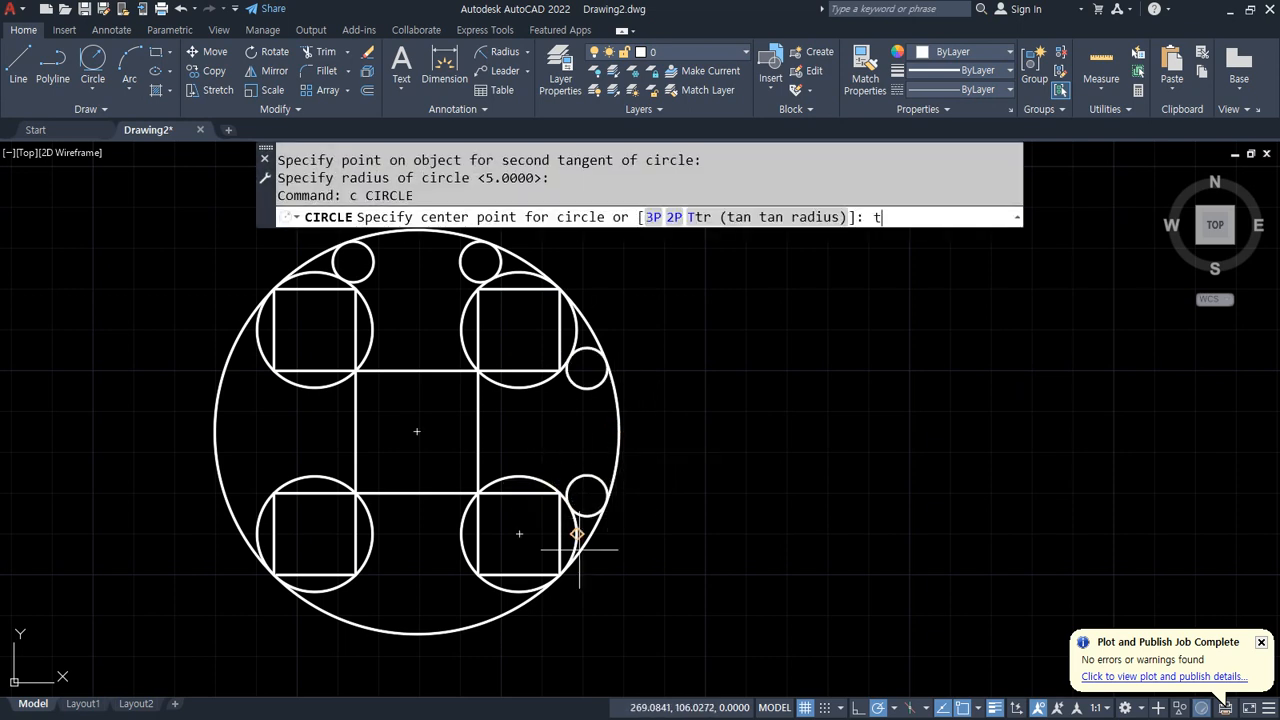
pyautogui.press('Return')
pyautogui.click(466, 568)
pyautogui.click(420, 632)
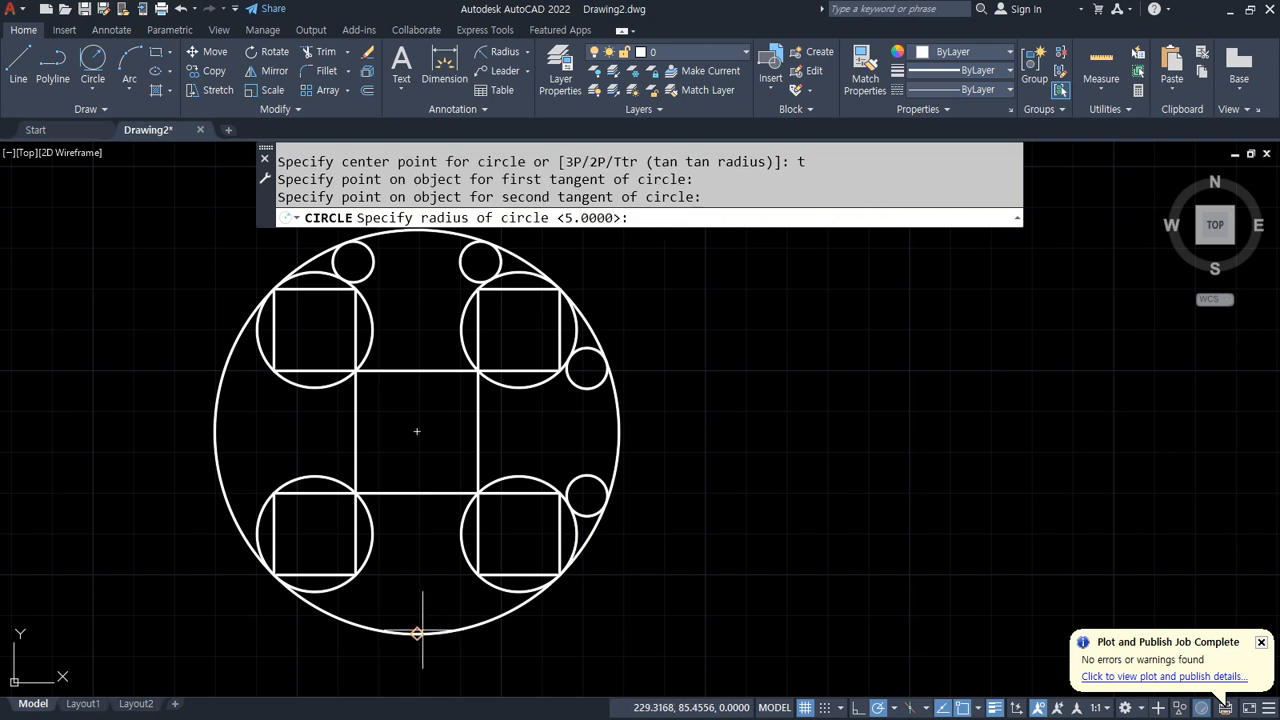
pyautogui.press('Return')
# Step: Draw a radius 5 tangent circle between the bottom-left square's circle and the outer circle at the bottom
pyautogui.write('c')
pyautogui.press('Return')
pyautogui.write('t')
pyautogui.press('Return')
pyautogui.click(340, 597)
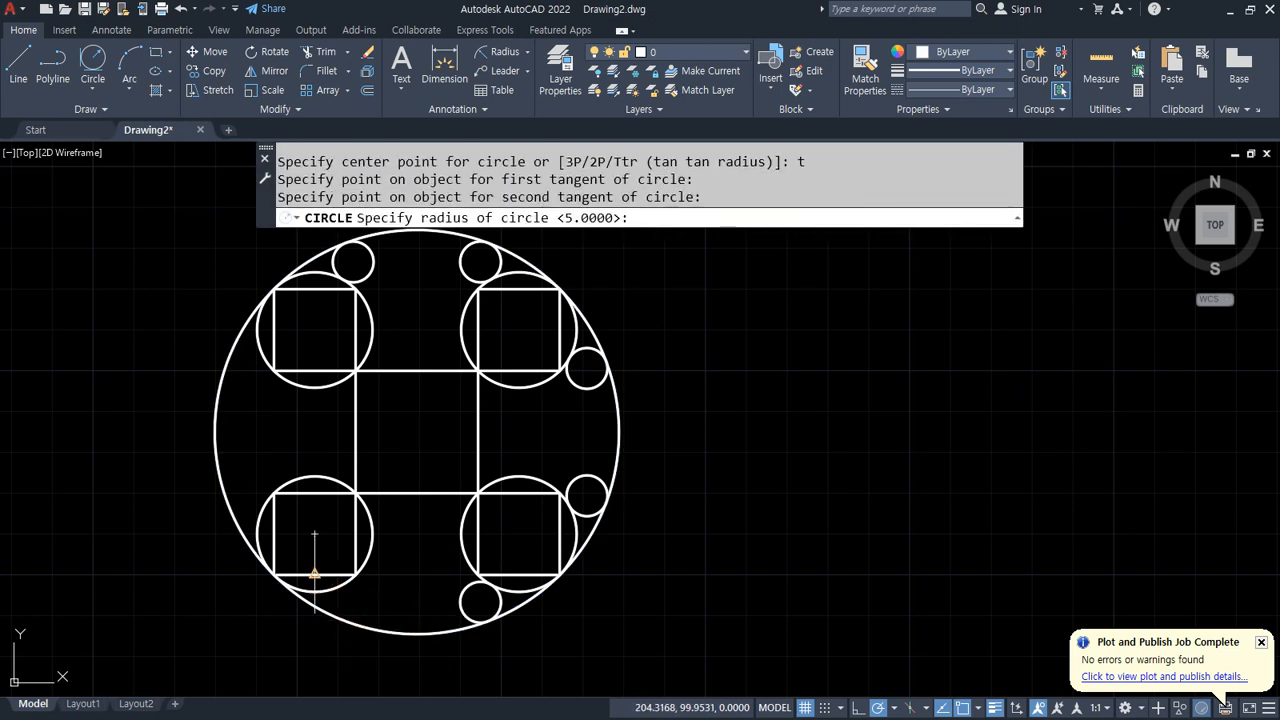
pyautogui.press('Return')
# Step: Draw a radius 5 tangent circle between the bottom-left square's circle and the outer circle on the left side
pyautogui.write('c')
pyautogui.press('Return')
pyautogui.press('Return')
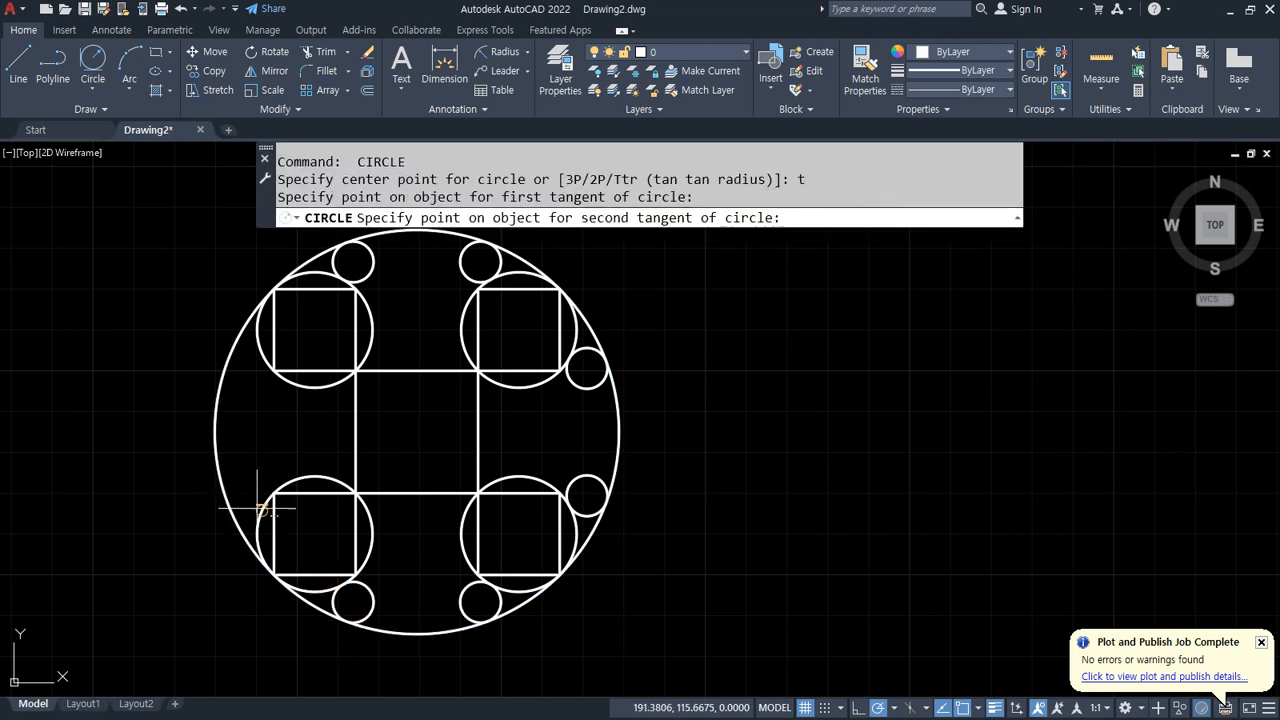
pyautogui.click(262, 510)
pyautogui.click(215, 430)
pyautogui.press('Return')
pyautogui.write('c')
# Step: Draw a radius 5 tangent circle between the top-left square's circle and the outer circle on the left side
pyautogui.press('Return')
pyautogui.press('Escape')
pyautogui.press('Escape')
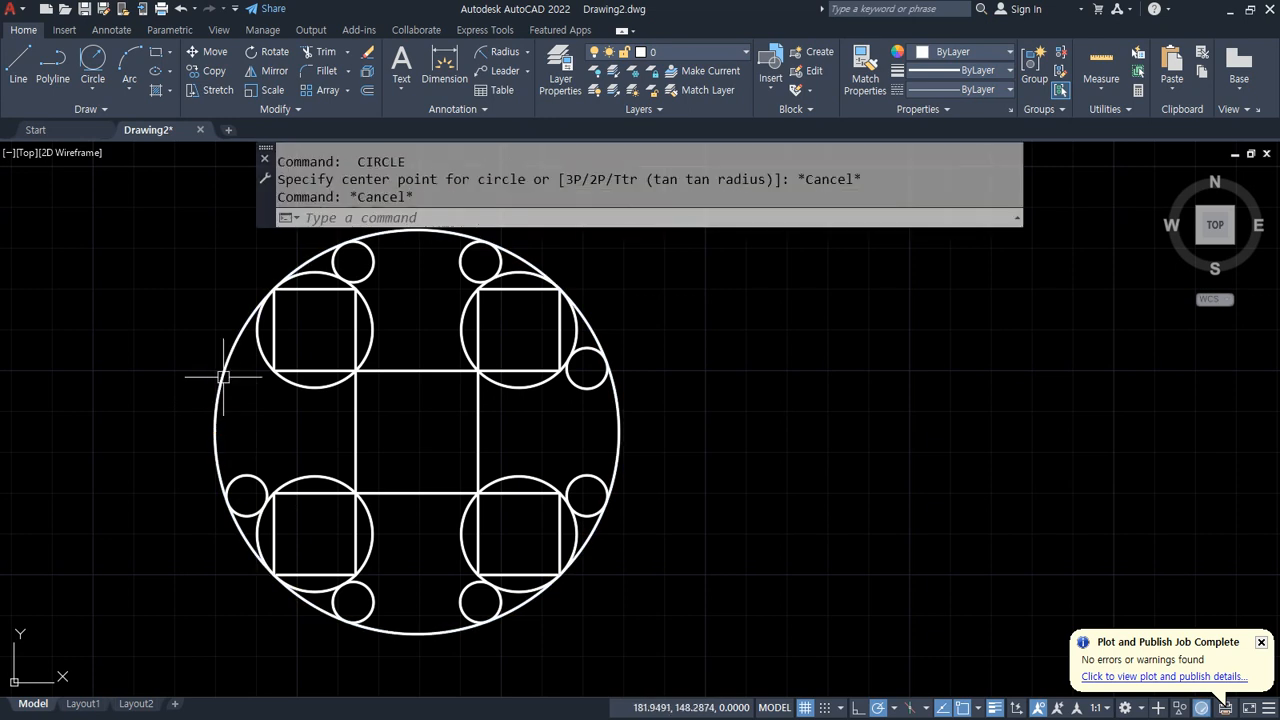
pyautogui.write('c')
pyautogui.press('Return')
pyautogui.write('t')
pyautogui.press('Return')
pyautogui.click(262, 352)
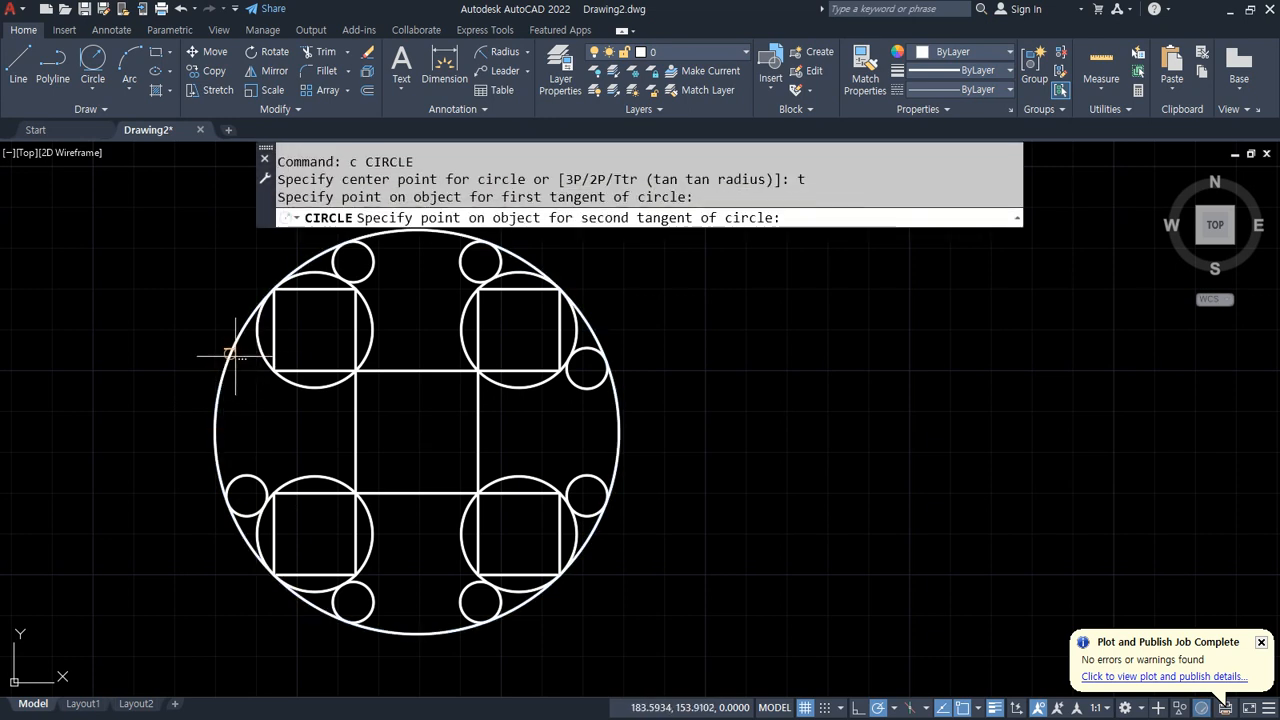
pyautogui.click(224, 362)
pyautogui.press('Return')
pyautogui.press('Escape')
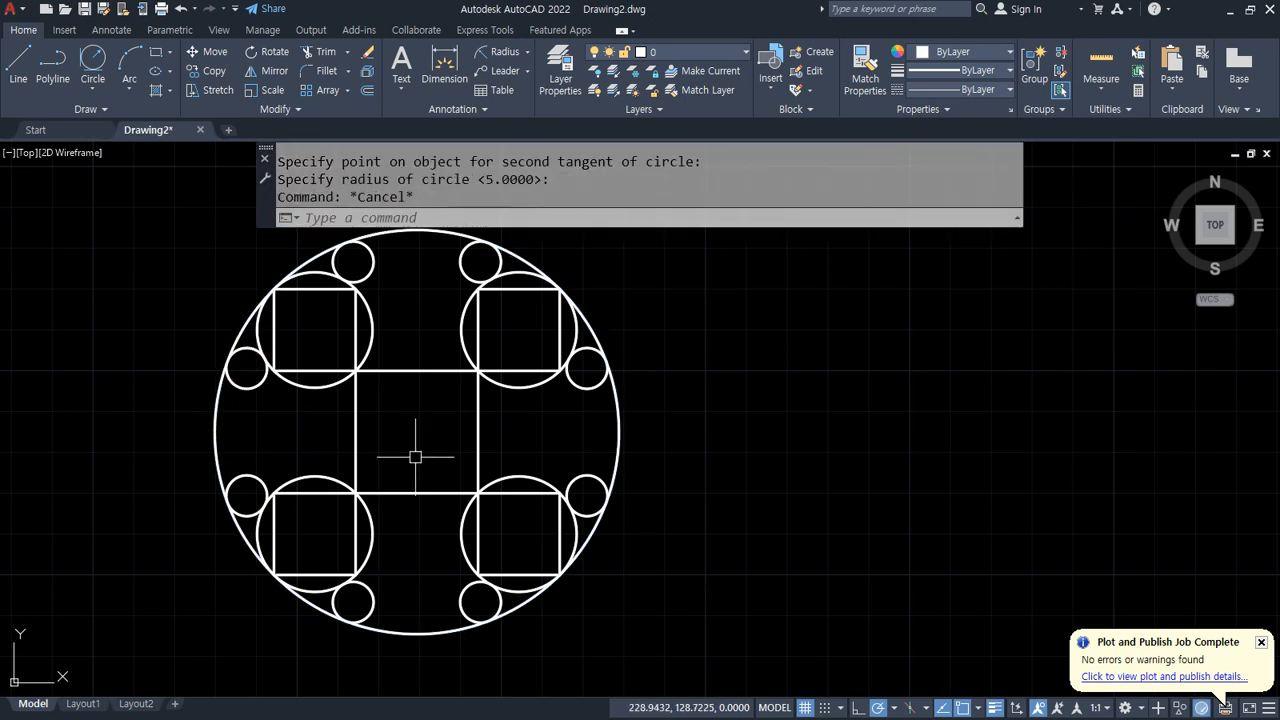
# Step: Draw a radius 5 tangent circle in the central square's top-left corner, touching its top and left edges
pyautogui.write('c')
pyautogui.press('Return')
pyautogui.write('t')
pyautogui.press('Return')
pyautogui.click(374, 370)
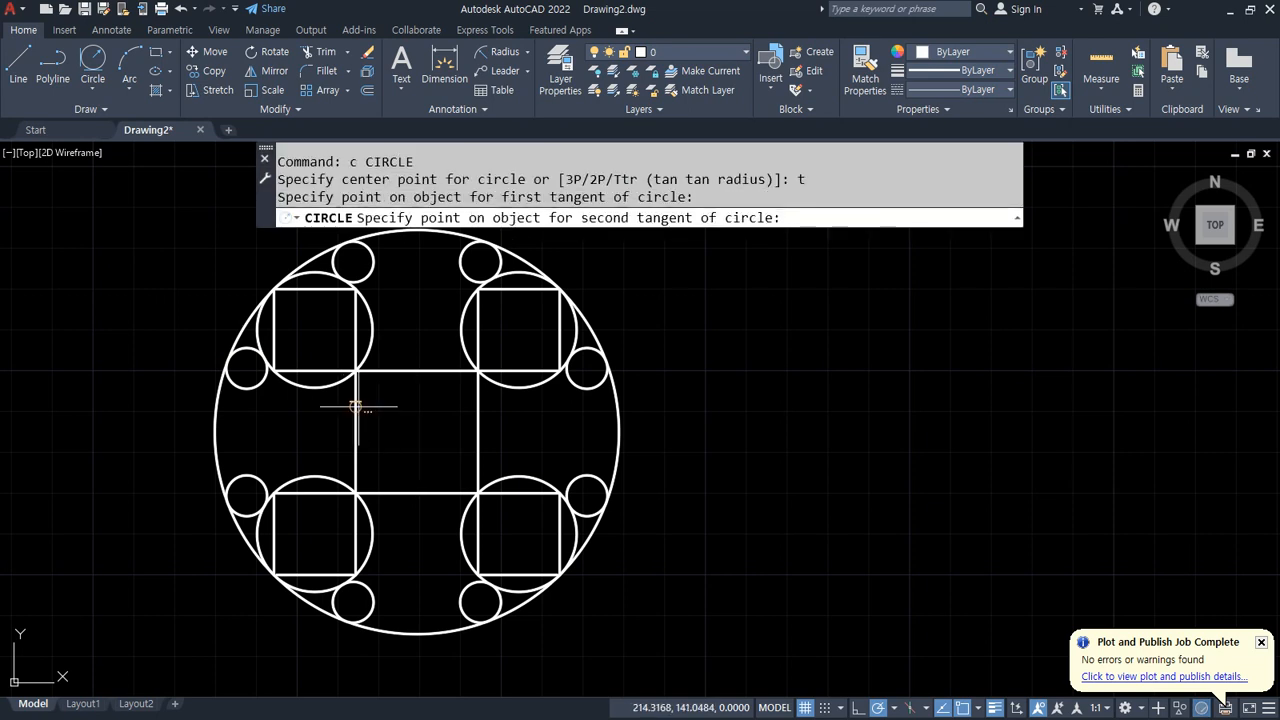
pyautogui.click(357, 425)
pyautogui.press('Return')
# Step: Draw a radius 5 tangent circle in the central square's bottom-left corner, touching its bottom and left edges
pyautogui.write('c')
pyautogui.press('Return')
pyautogui.write('t')
pyautogui.press('Return')
pyautogui.click(392, 492)
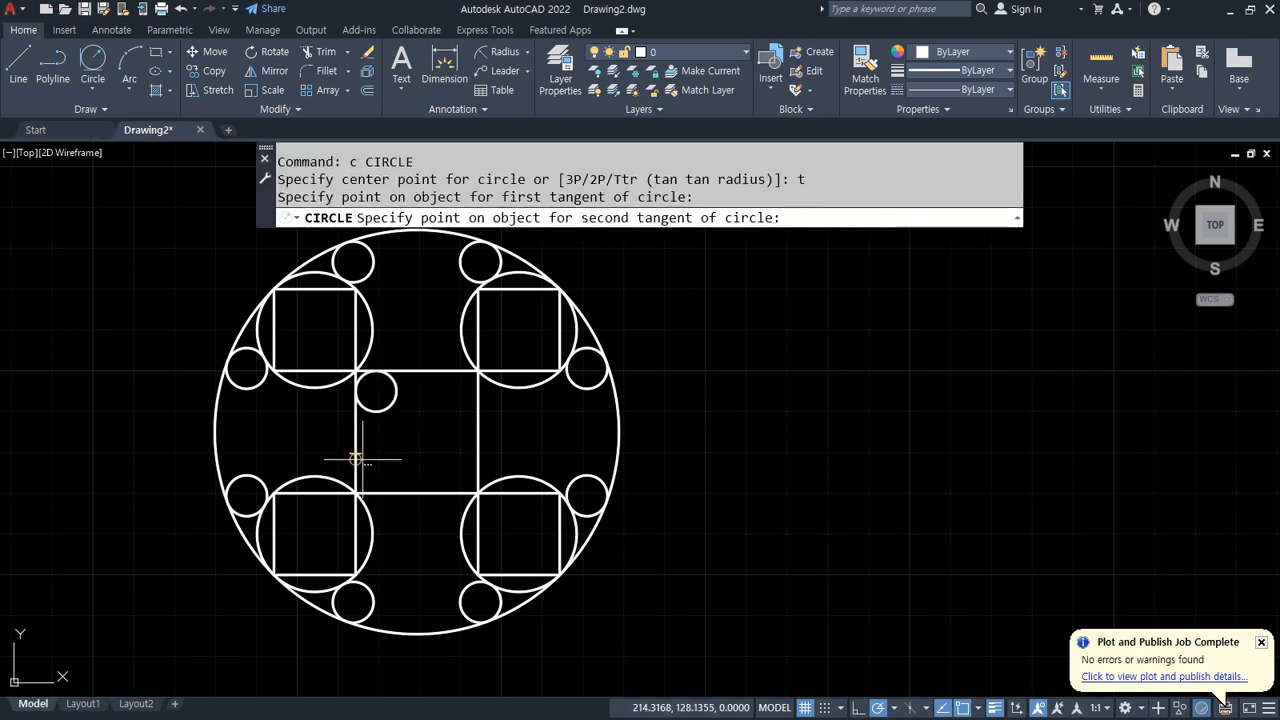
pyautogui.click(357, 458)
pyautogui.press('Return')
# Step: Draw a radius 5 tangent circle in the central square's bottom-right corner, touching its right and bottom edges
pyautogui.write('c')
pyautogui.press('Return')
pyautogui.write('t')
pyautogui.press('Return')
pyautogui.click(474, 455)
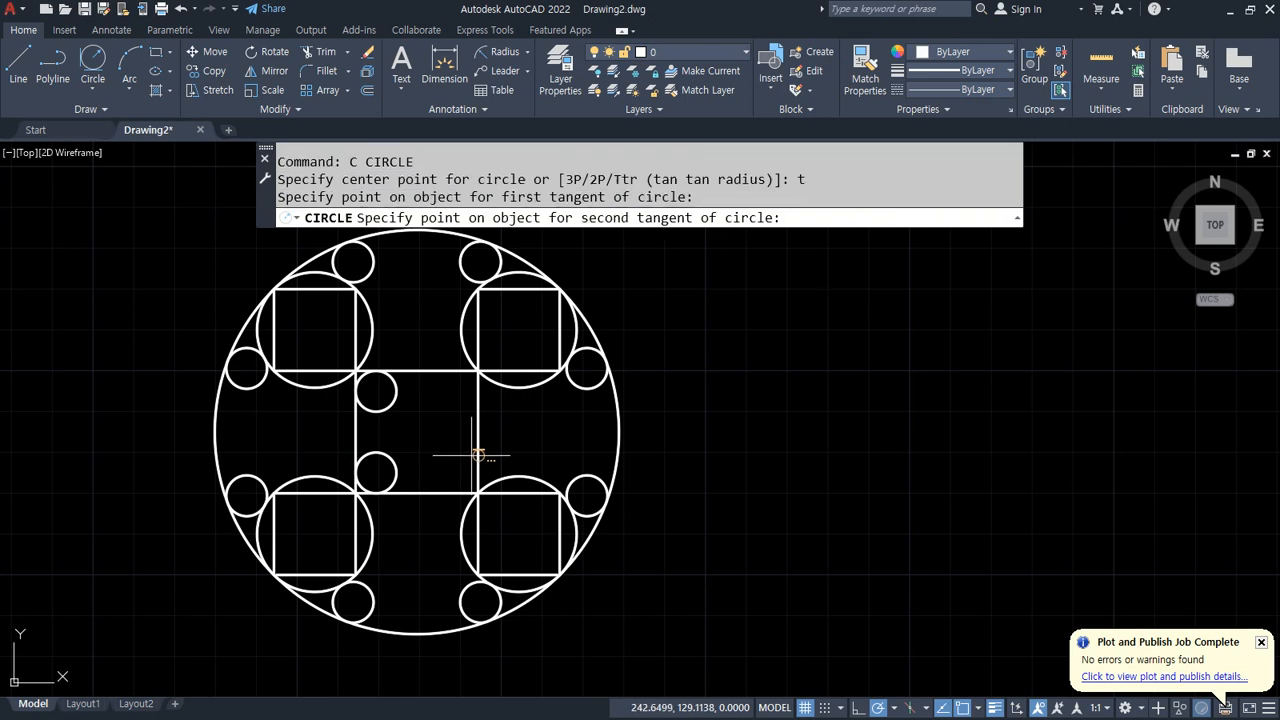
pyautogui.click(445, 492)
pyautogui.press('Return')
# Step: Draw a radius 5 tangent circle in the central square's top-right corner, touching its right and top edges
pyautogui.write('c')
pyautogui.press('Return')
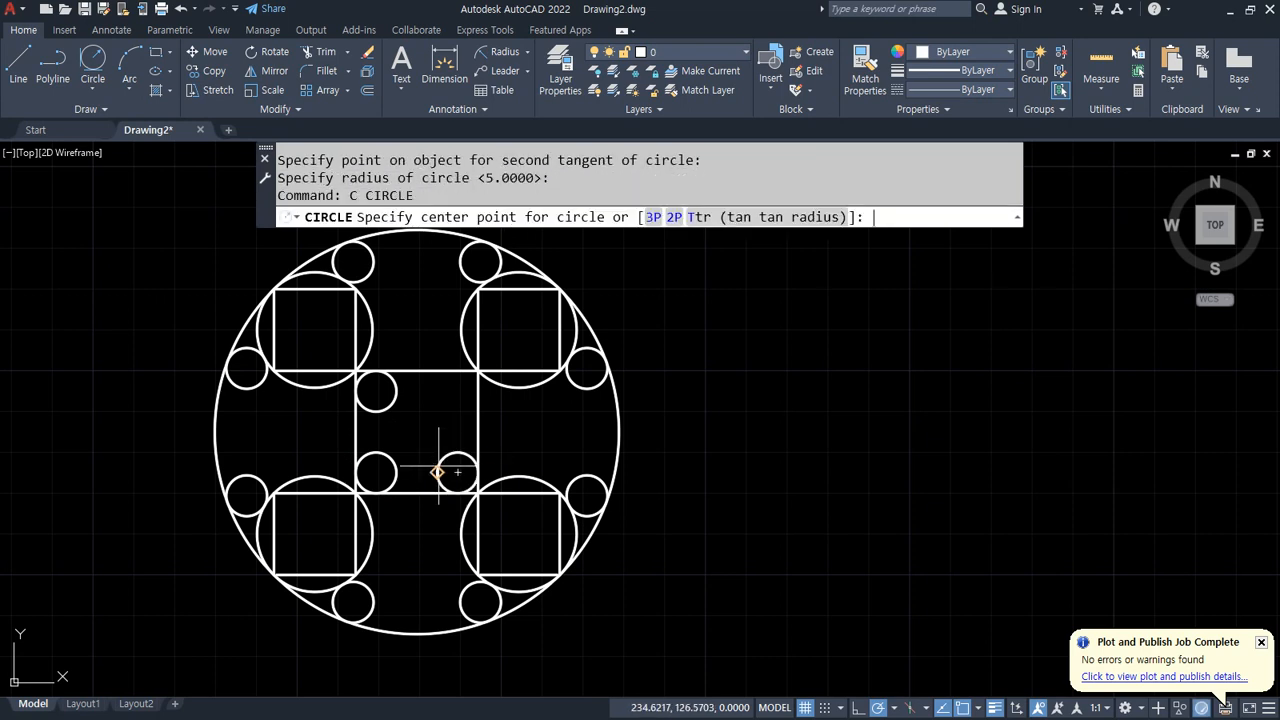
pyautogui.write('t')
pyautogui.press('Return')
pyautogui.click(480, 387)
pyautogui.click(440, 372)
pyautogui.press('Return')
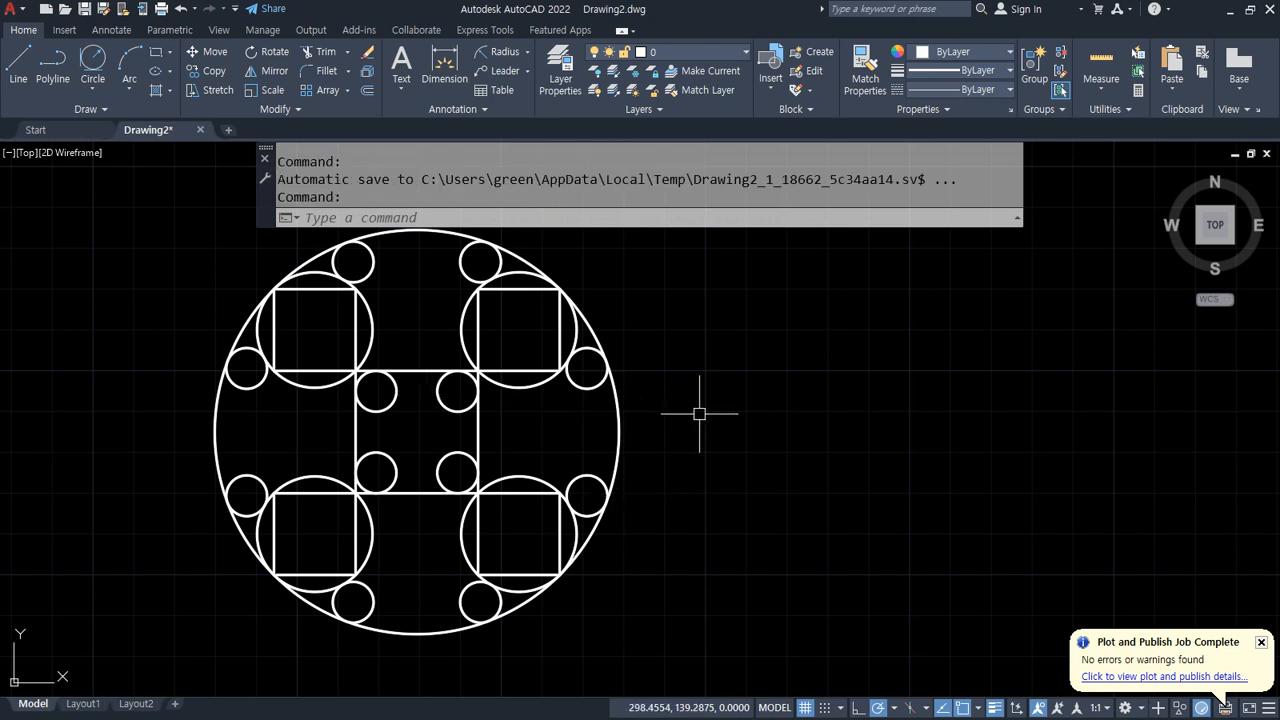
pyautogui.press('Return')
pyautogui.press('Return')
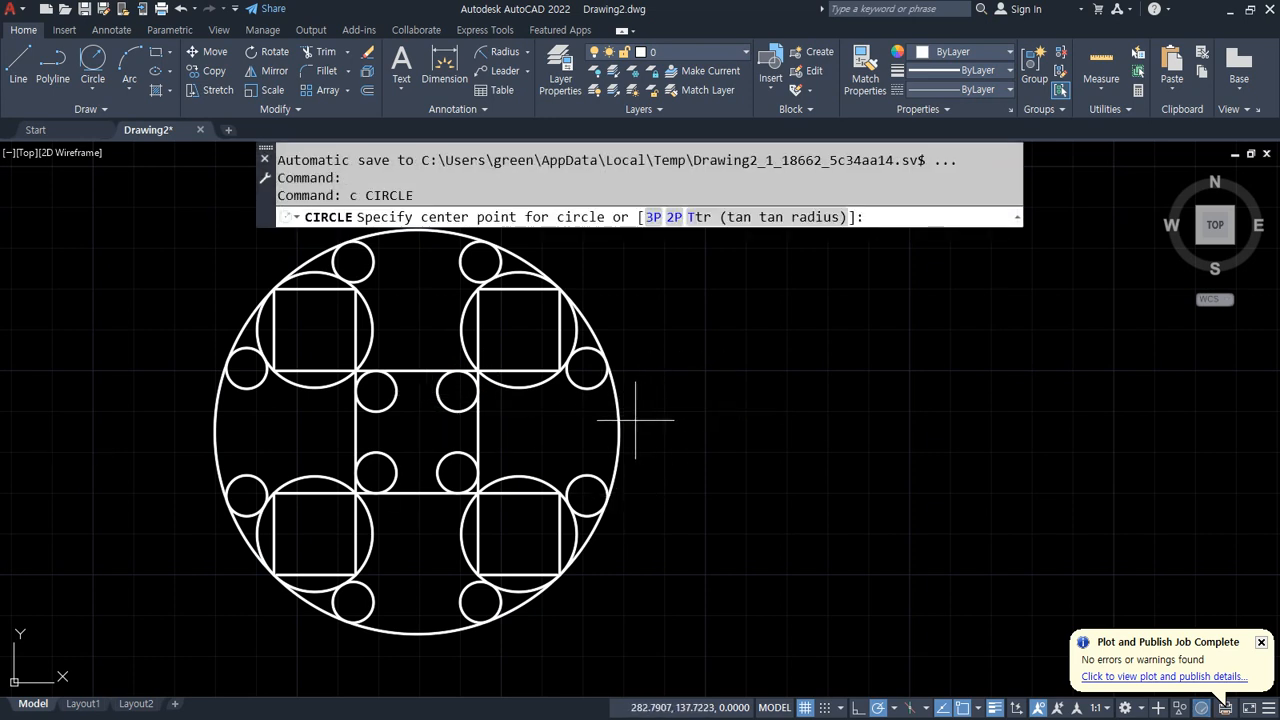
pyautogui.moveTo(617, 383); pyautogui.dragTo(617, 482)
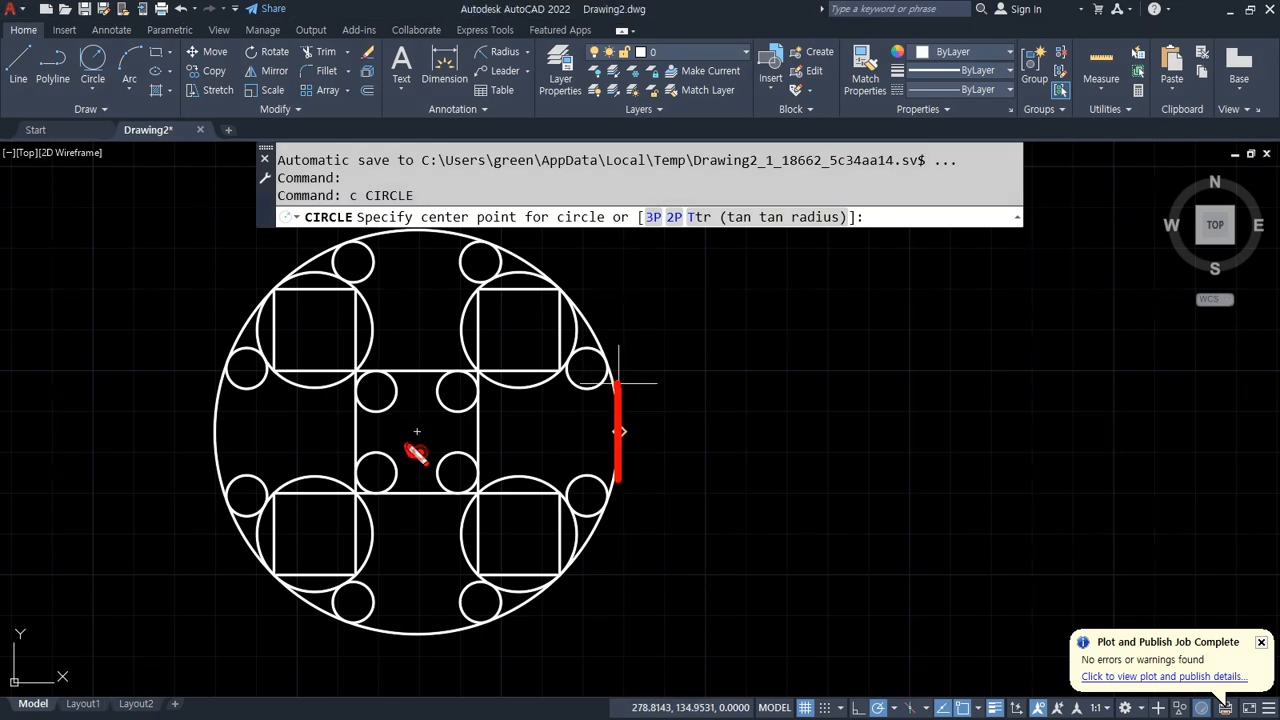
# Step: Draw a radius 5 circle at the centre of the central square
pyautogui.moveTo(407, 445); pyautogui.dragTo(424, 440)
pyautogui.press('Escape')
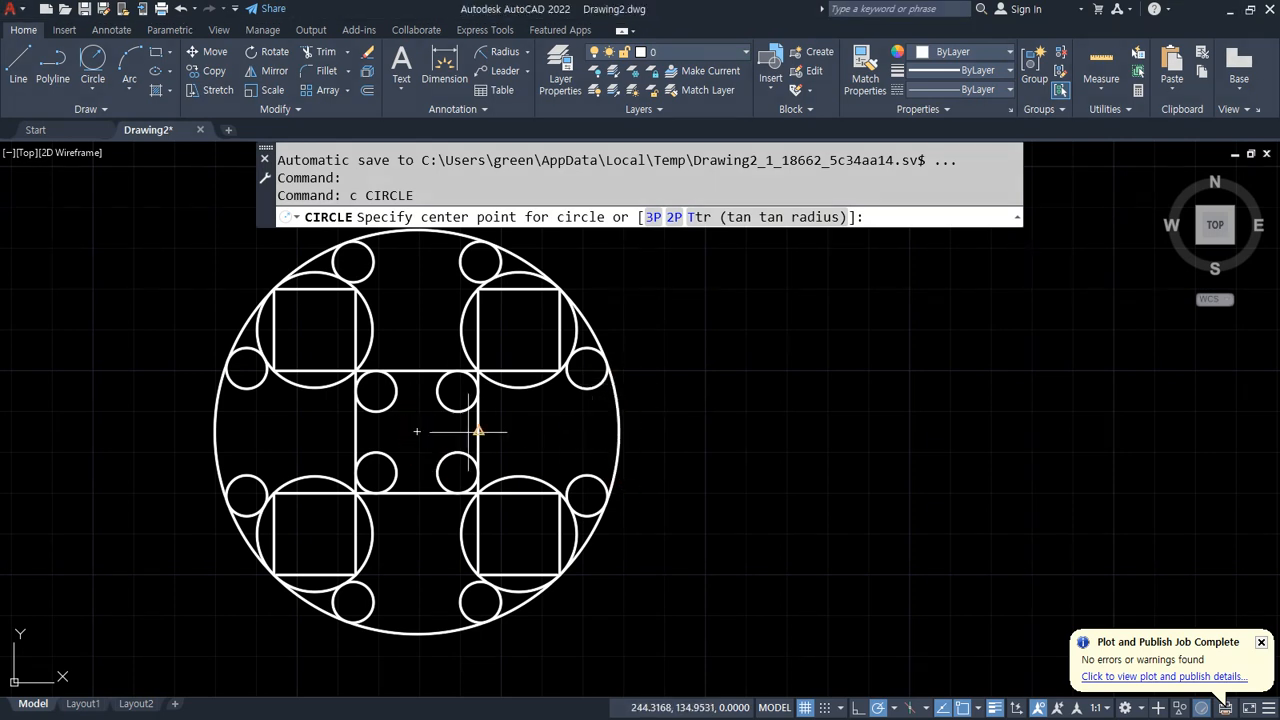
pyautogui.click(417, 431)
pyautogui.write('5')
pyautogui.press('Return')
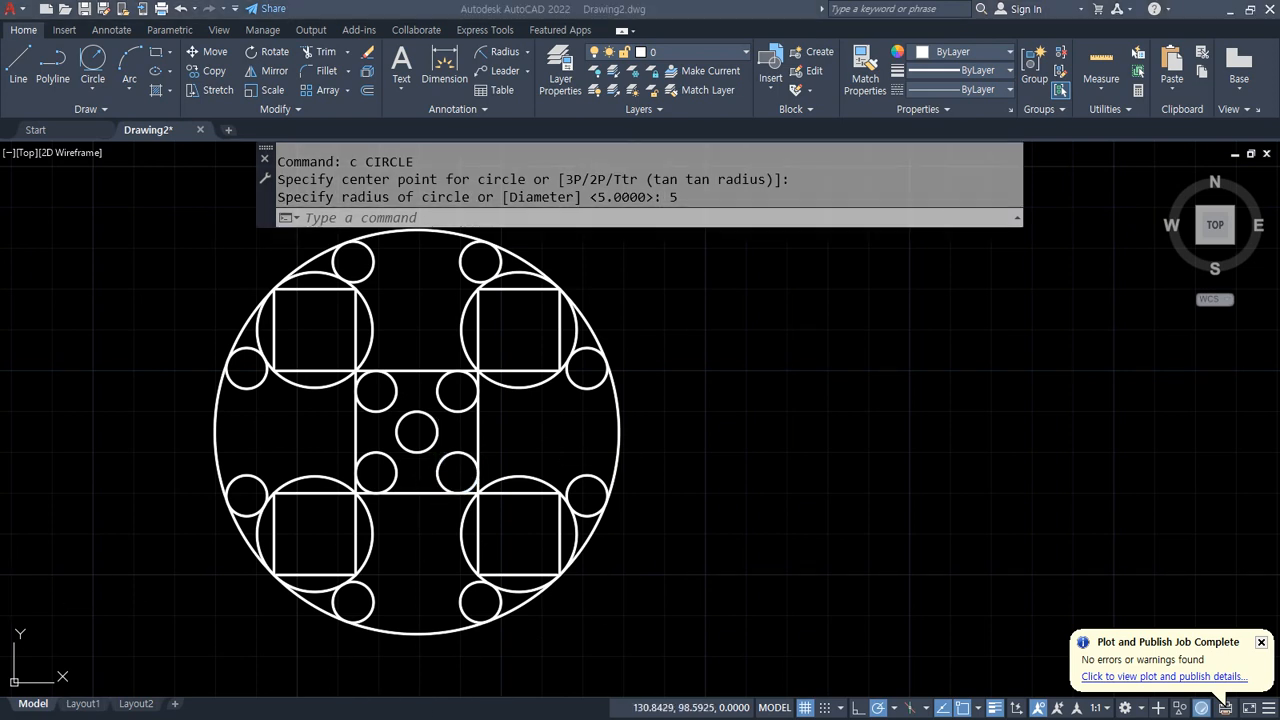
# Step: Switch to the reference webpage and study the next exercise figure with its row of circles and dimensions
pyautogui.hotkey('alt', 'Tab')
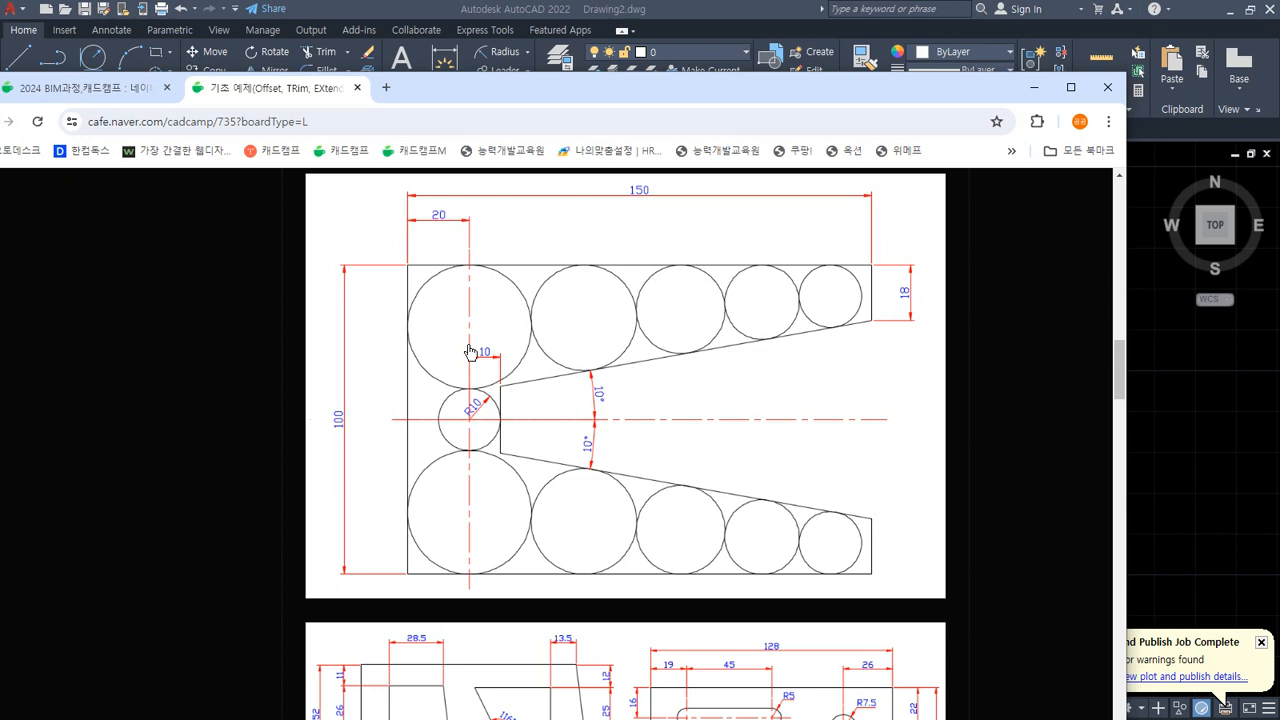
pyautogui.click(769, 428)
pyautogui.moveTo(897, 414); pyautogui.dragTo(290, 415)
pyautogui.moveTo(470, 248); pyautogui.dragTo(487, 690)
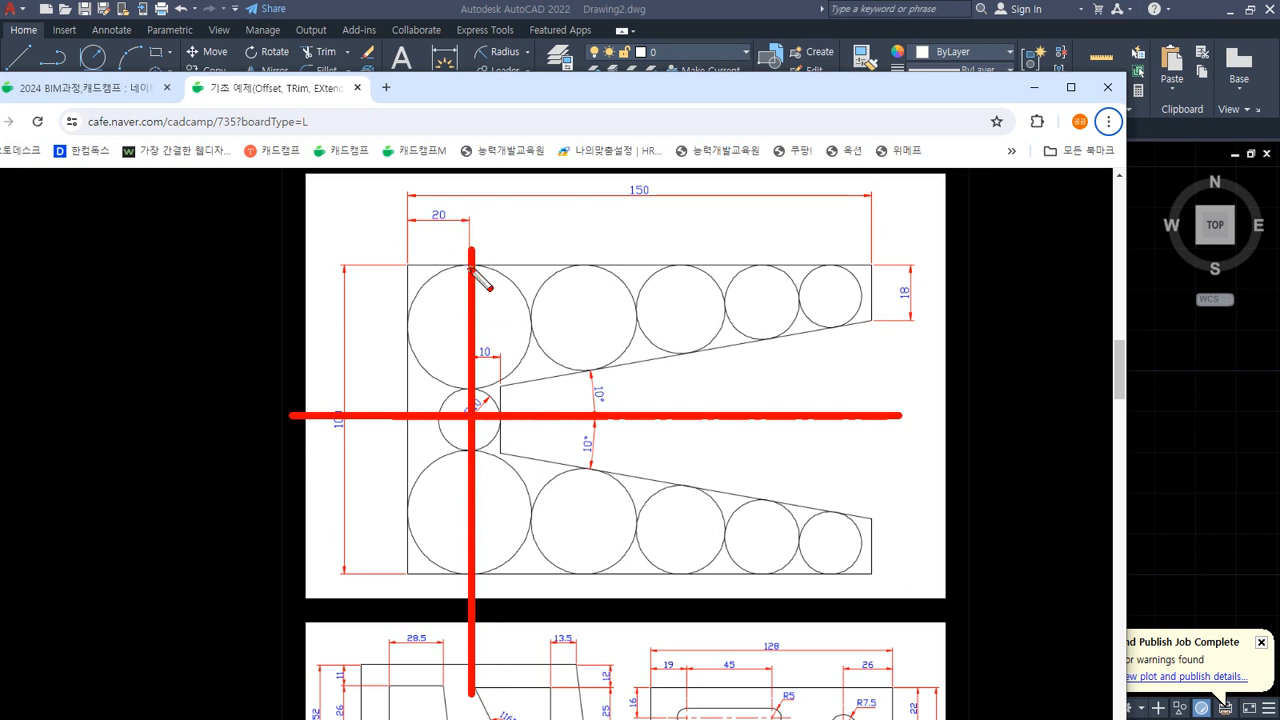
pyautogui.moveTo(468, 256); pyautogui.dragTo(422, 268)
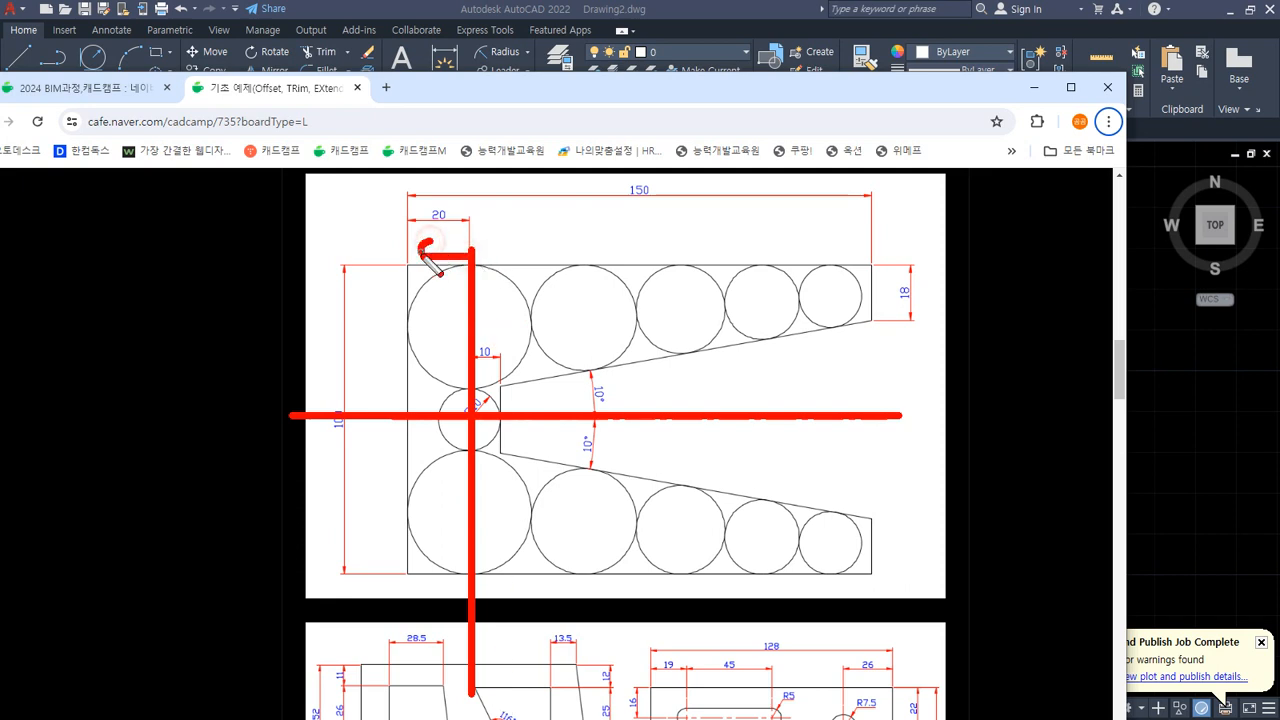
pyautogui.moveTo(408, 350)
pyautogui.mouseDown()
pyautogui.moveTo(408, 202)
pyautogui.moveTo(816, 232)
pyautogui.moveTo(872, 224)
pyautogui.moveTo(888, 332)
pyautogui.mouseUp()
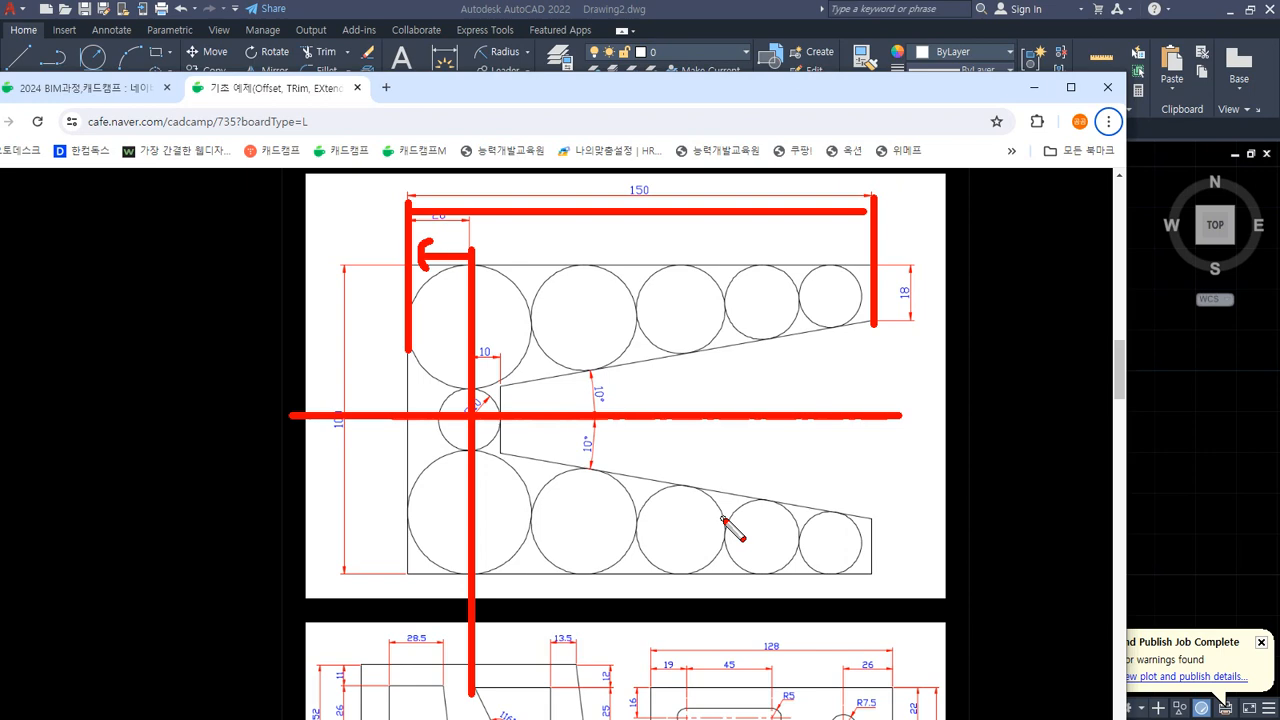
pyautogui.press('Escape')
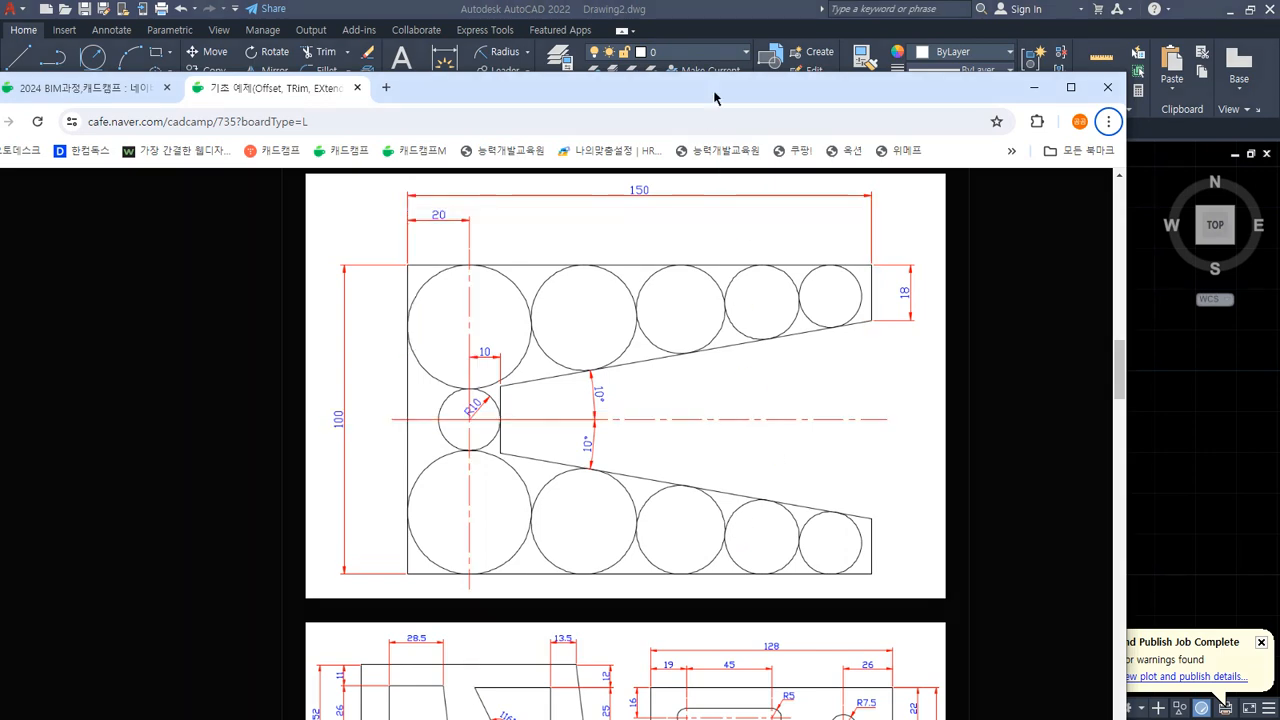
# Step: Erase the entire previous exercise drawing with a window selection
pyautogui.moveTo(714, 90); pyautogui.dragTo(0, 183)
pyautogui.click(712, 616)
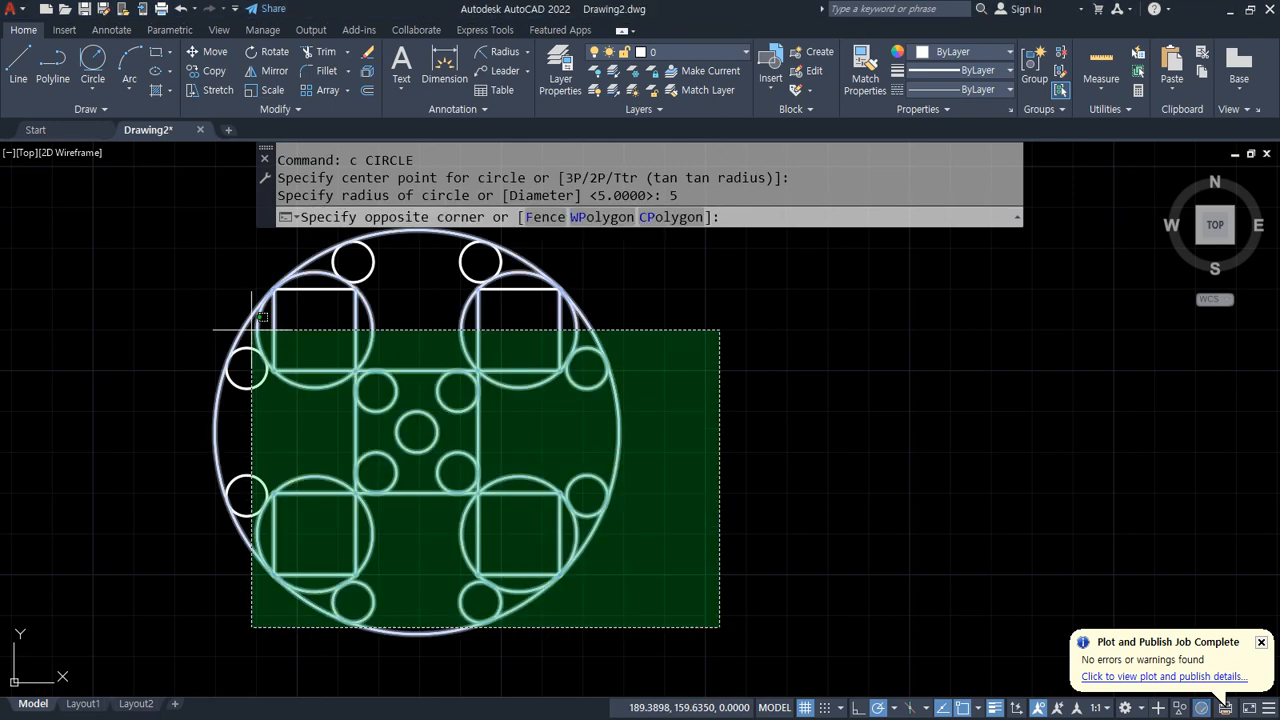
pyautogui.click(146, 242)
pyautogui.write('e')
pyautogui.press('Return')
# Step: Draw a long horizontal line across the drawing area
pyautogui.write('l')
pyautogui.press('Return')
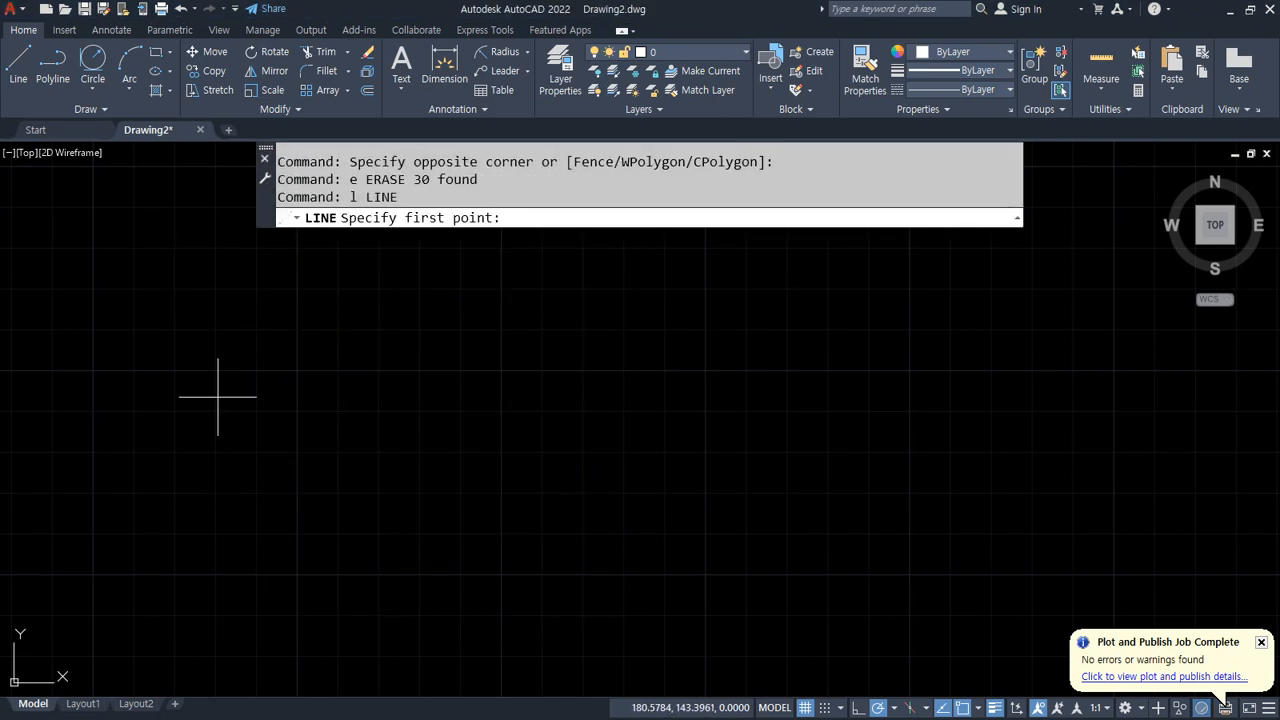
pyautogui.click(96, 371)
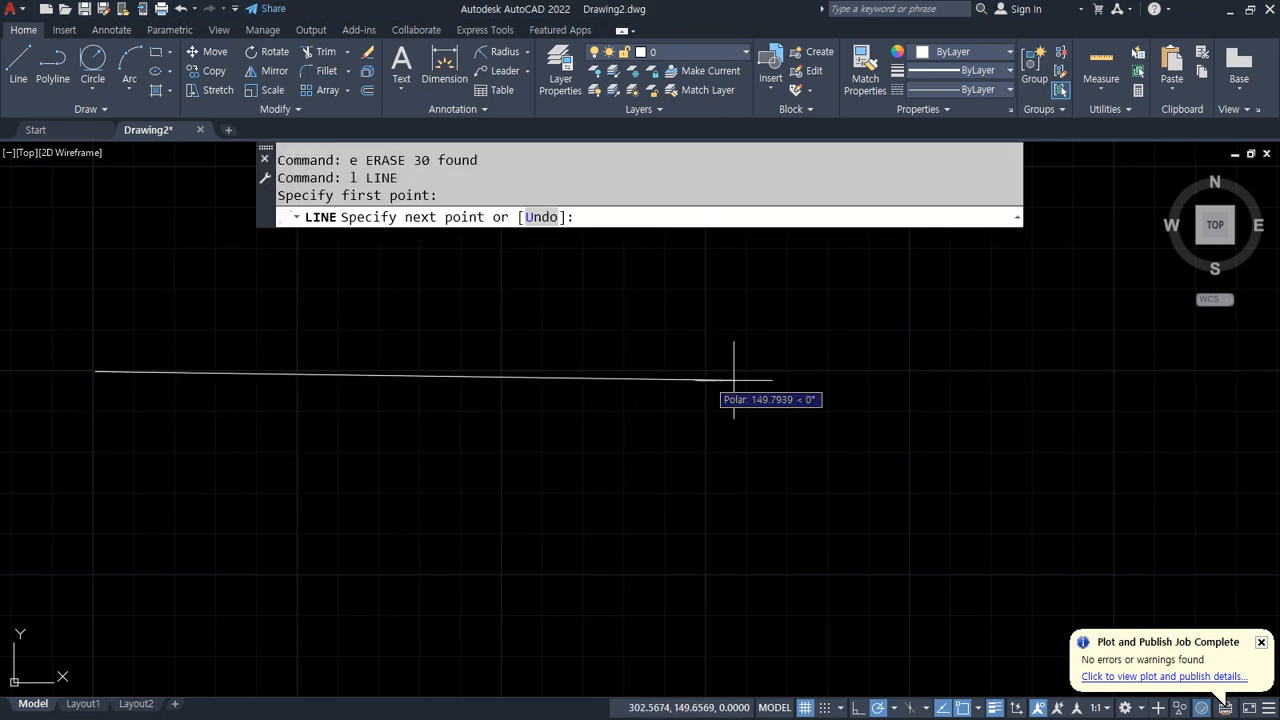
pyautogui.click(1113, 371)
pyautogui.press('Return')
# Step: Draw a vertical line crossing the horizontal line near its left end
pyautogui.scroll(-4, 354, 405)
pyautogui.press('Return')
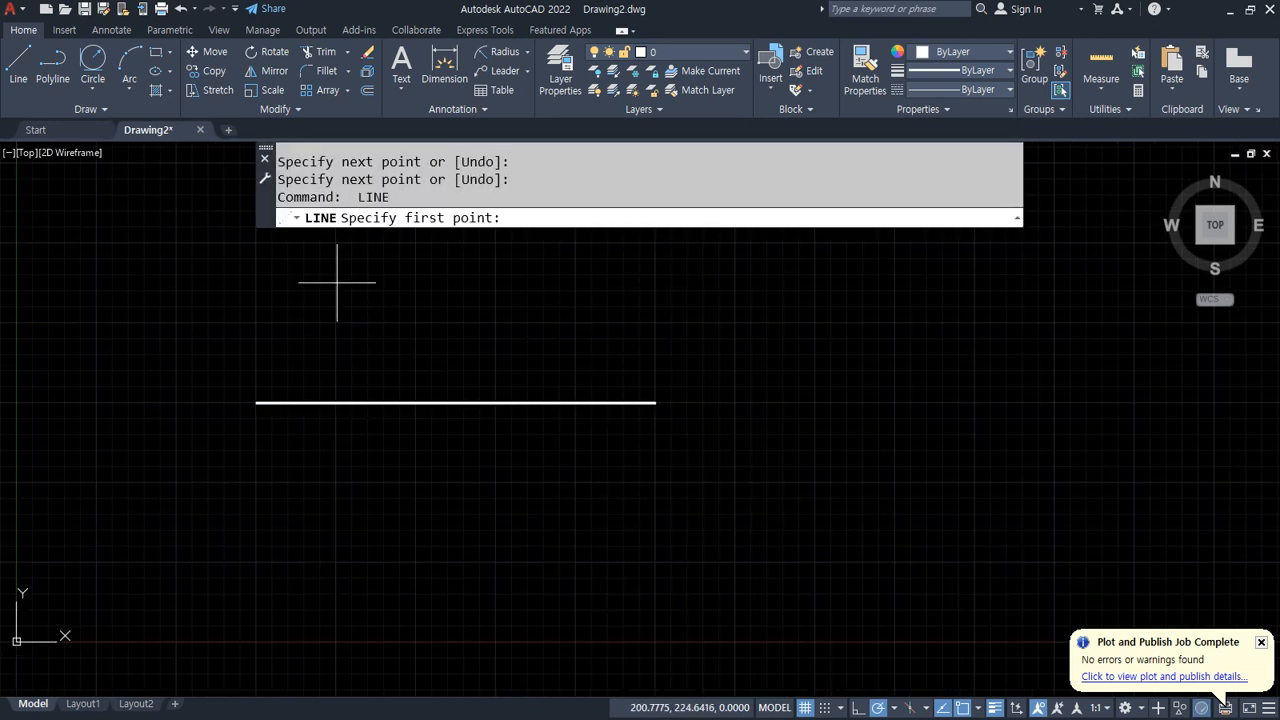
pyautogui.click(337, 291)
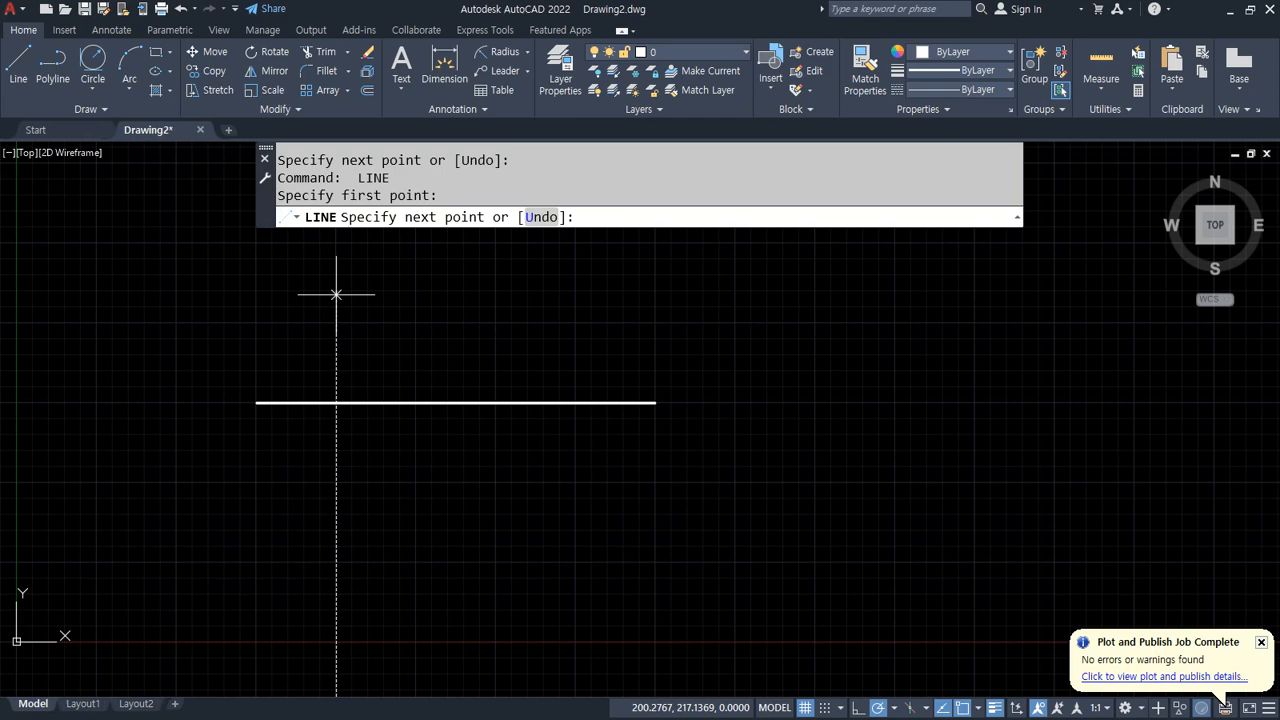
pyautogui.click(337, 515)
pyautogui.press('Return')
# Step: Offset the vertical line 20 units to the left
pyautogui.scroll(2, 400, 405)
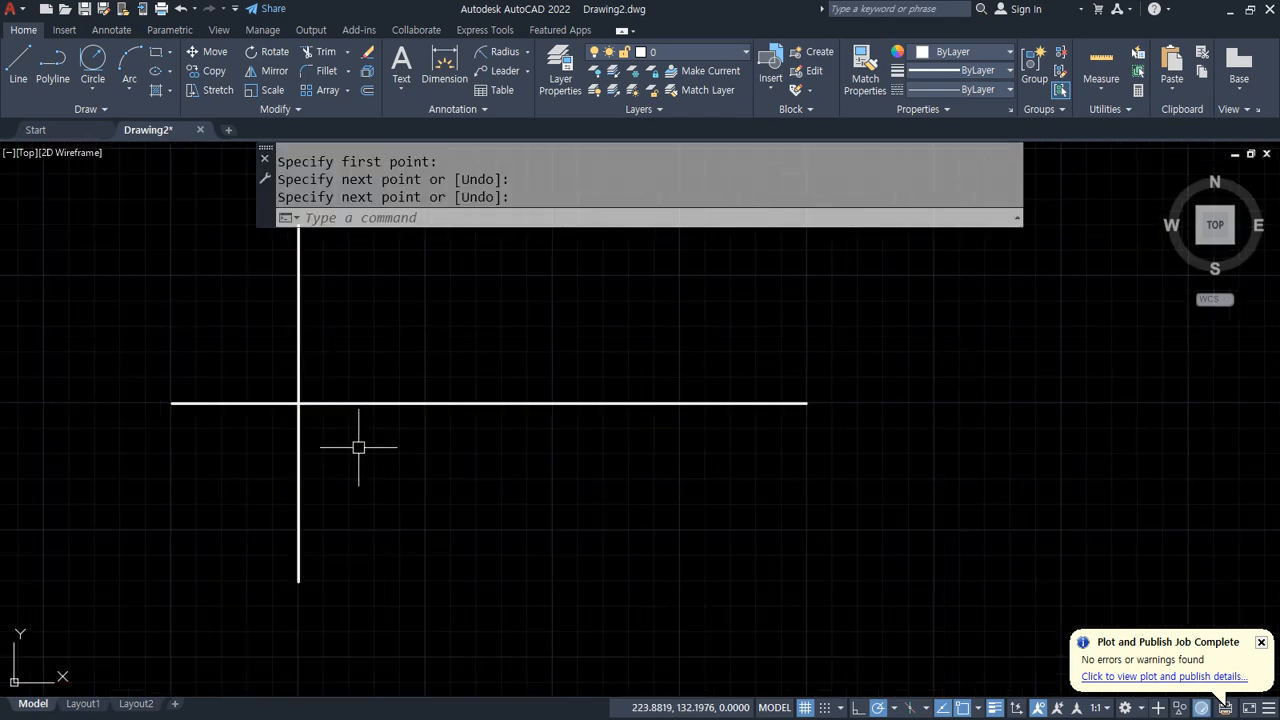
pyautogui.moveTo(308, 376); pyautogui.dragTo(306, 428, button='middle')
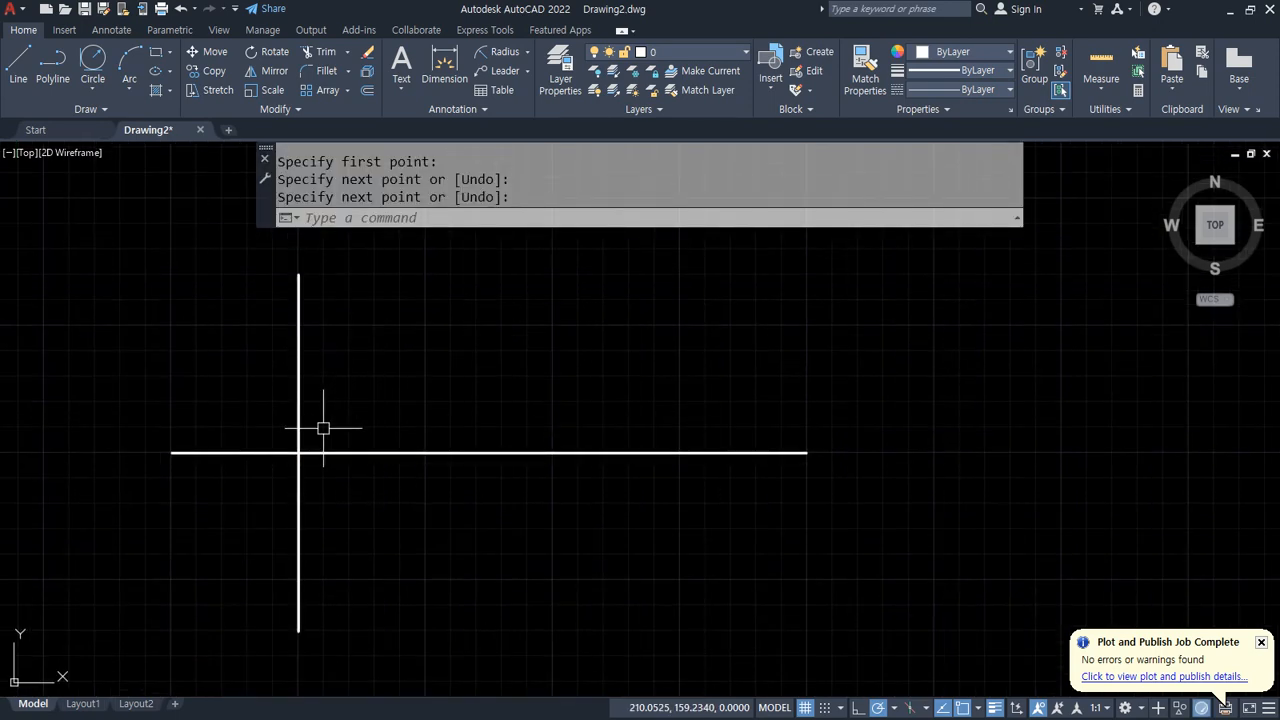
pyautogui.write('o')
pyautogui.press('Return')
pyautogui.write('20')
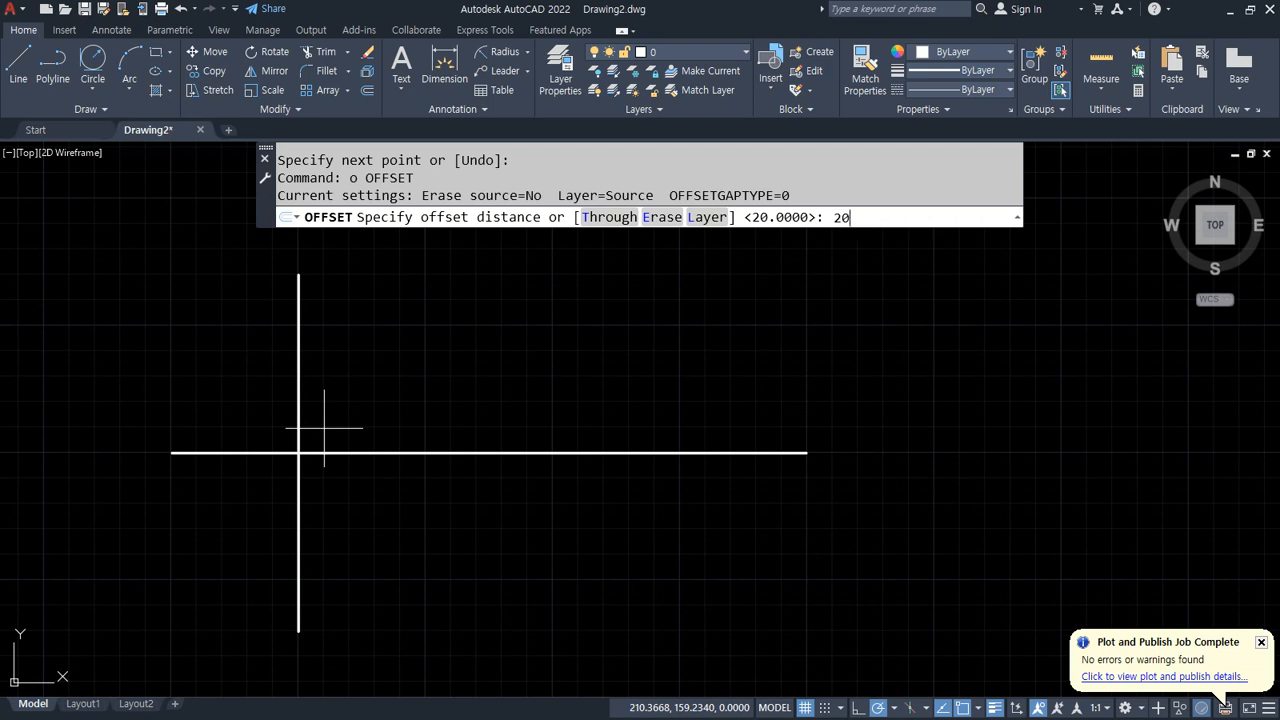
pyautogui.press('Return')
pyautogui.click(298, 386)
pyautogui.click(218, 386)
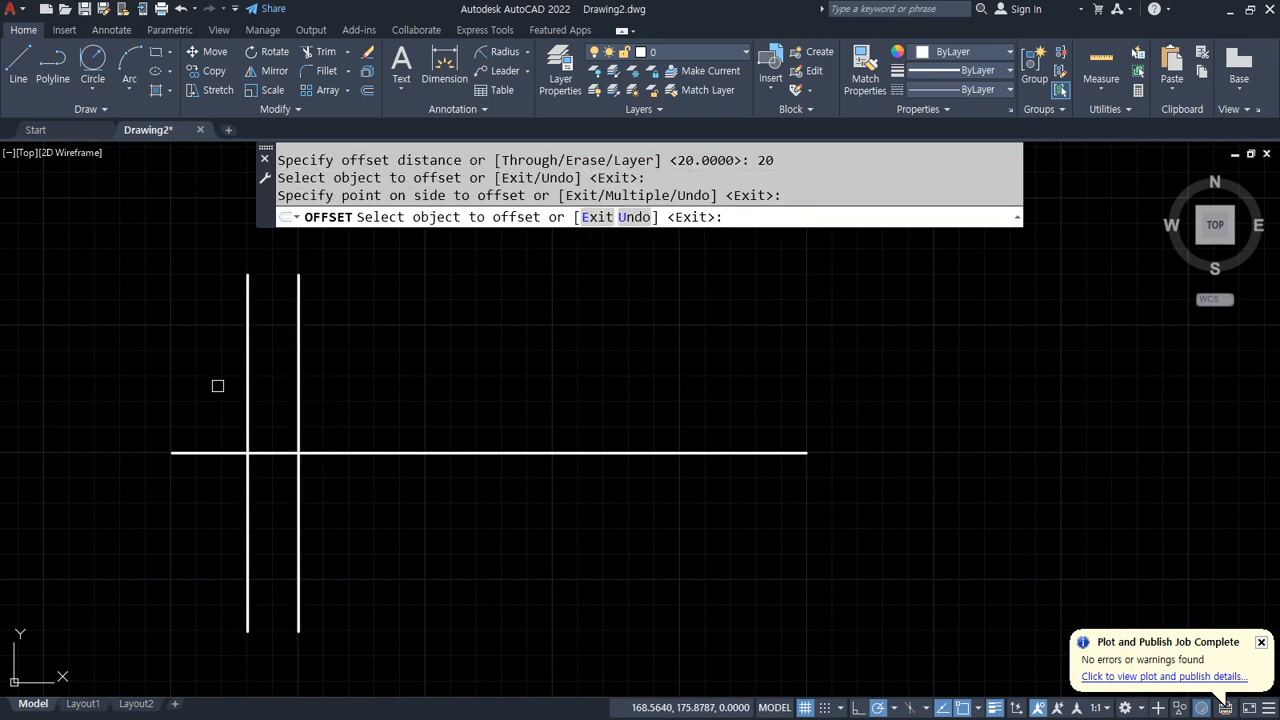
pyautogui.press('Return')
# Step: Offset the leftmost vertical line 150 units to the right
pyautogui.write('o')
pyautogui.press('Return')
pyautogui.write('1')
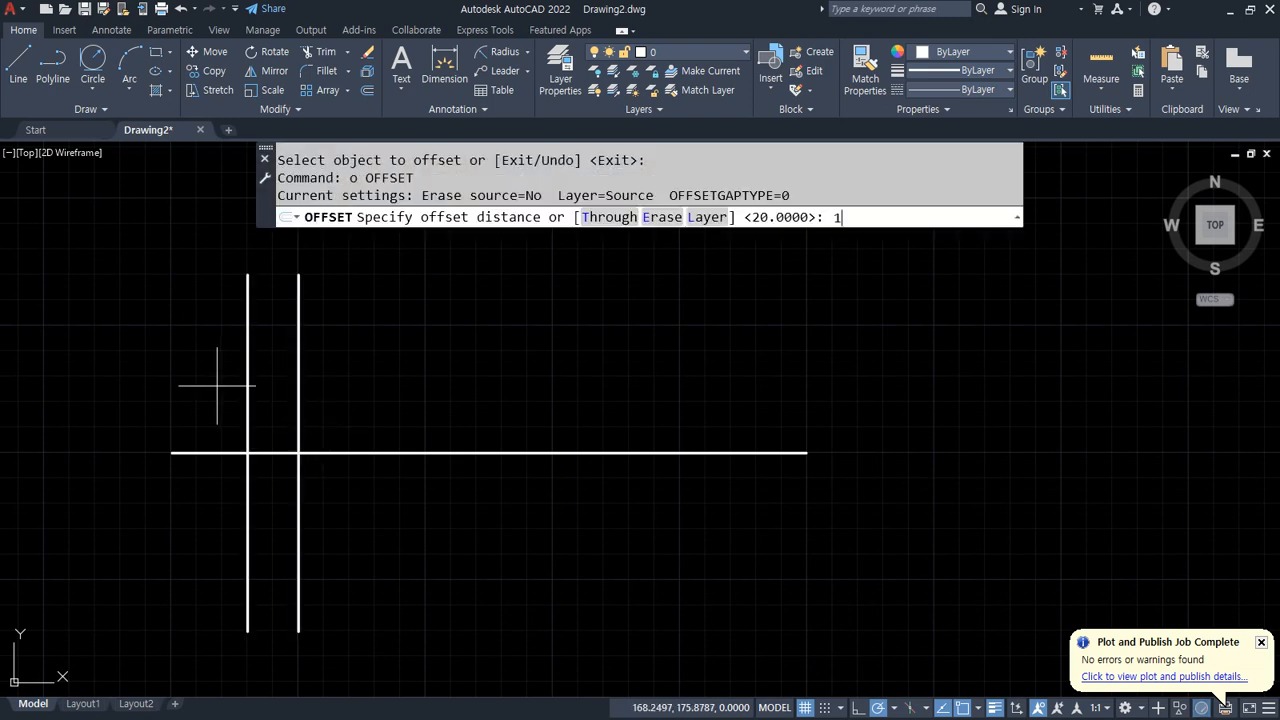
pyautogui.write('50')
pyautogui.press('Return')
pyautogui.click(247, 365)
pyautogui.click(365, 372)
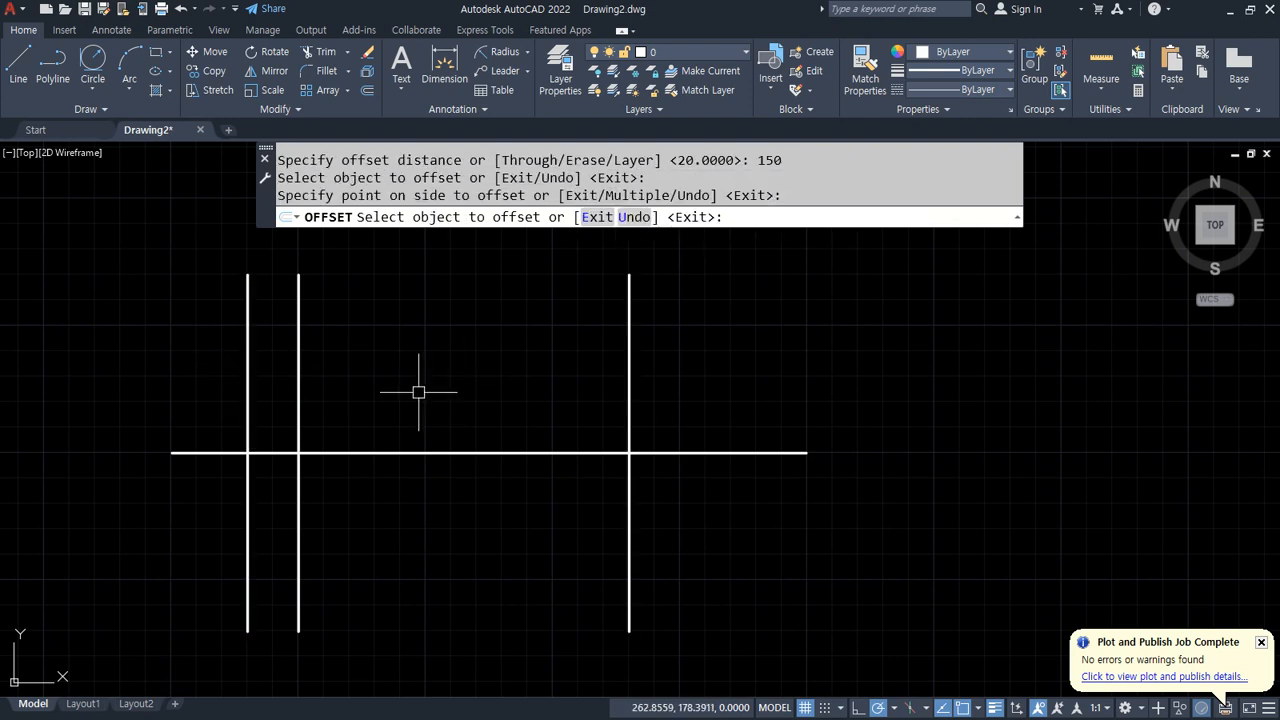
pyautogui.press('Return')
pyautogui.moveTo(303, 323); pyautogui.dragTo(301, 510)
pyautogui.moveTo(292, 374)
pyautogui.mouseDown()
pyautogui.moveTo(250, 362)
pyautogui.moveTo(258, 386)
pyautogui.mouseUp()
pyautogui.moveTo(252, 332)
pyautogui.mouseDown()
pyautogui.moveTo(262, 316)
pyautogui.moveTo(543, 322)
pyautogui.moveTo(528, 360)
pyautogui.mouseUp()
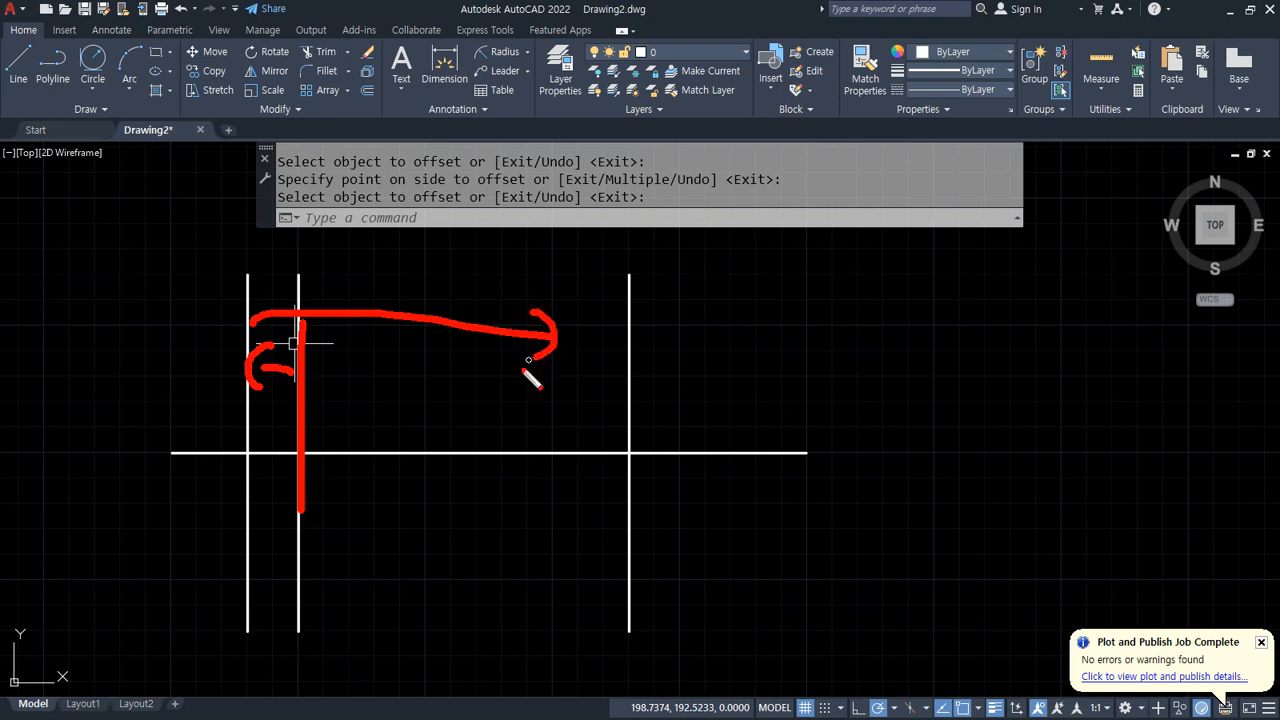
pyautogui.press('Escape')
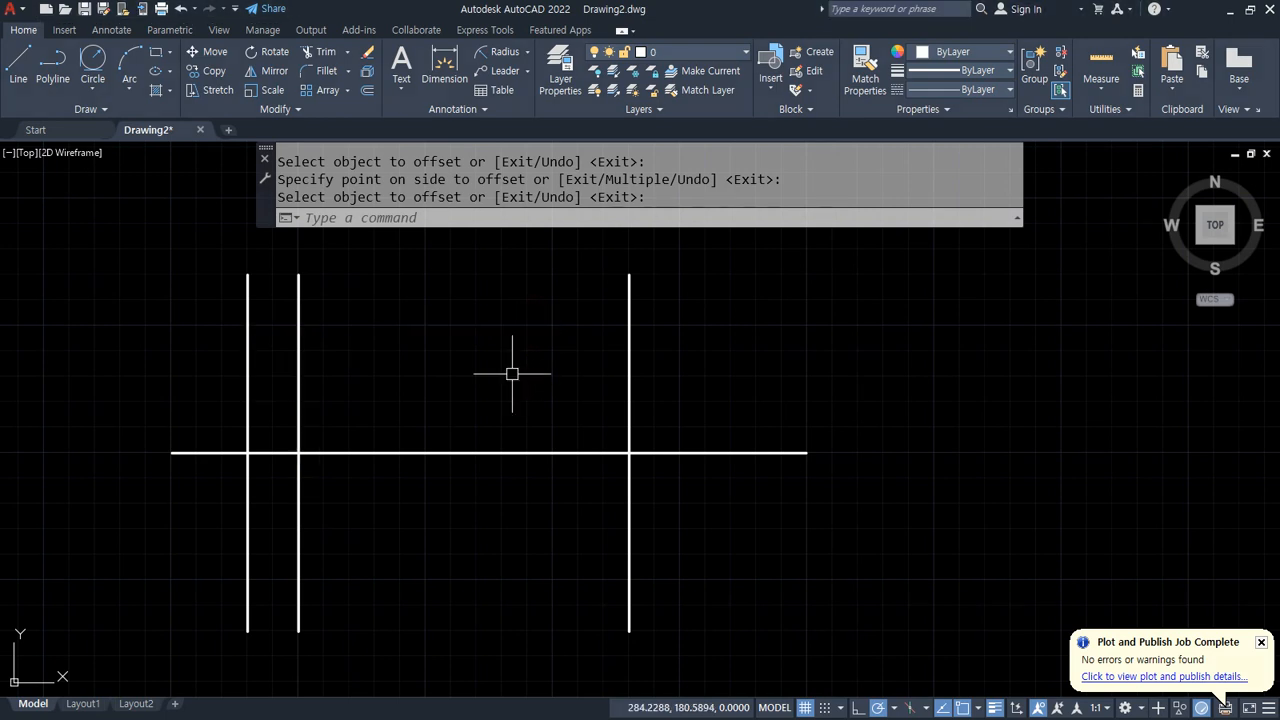
# Step: Offset the horizontal line 50 units both above and below
pyautogui.write('o')
pyautogui.press('Return')
pyautogui.write('50')
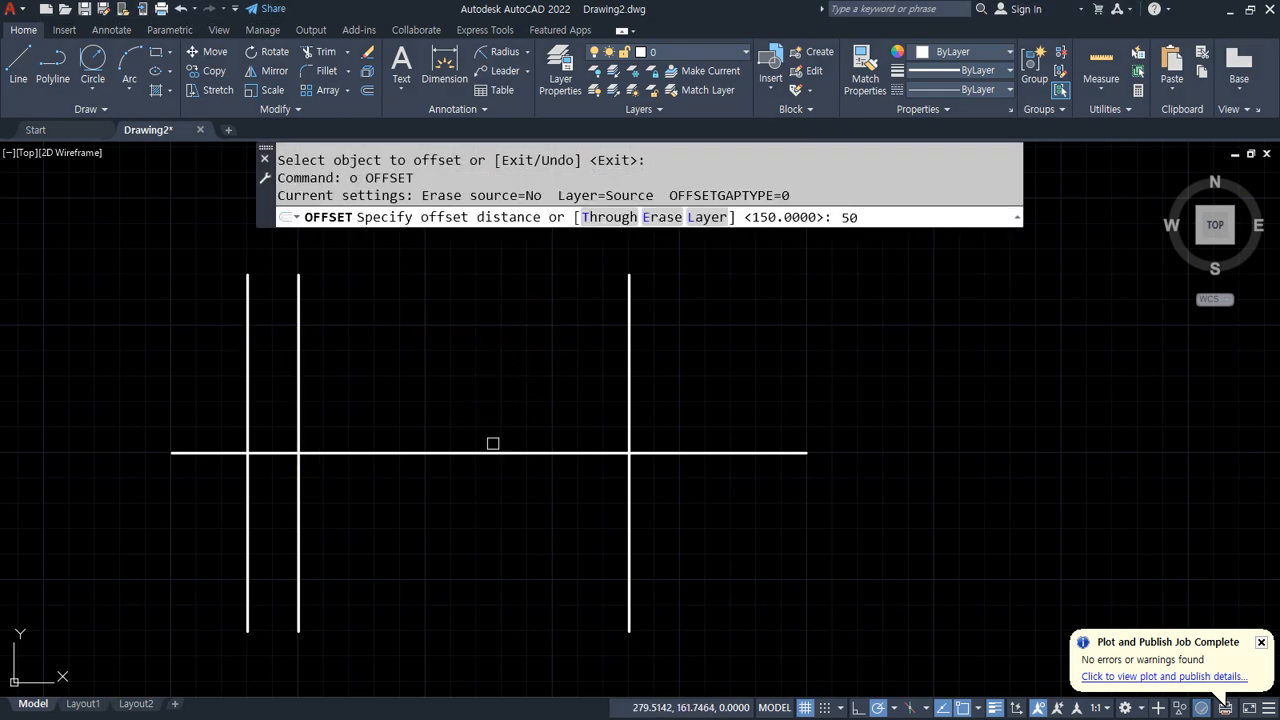
pyautogui.press('Return')
pyautogui.click(491, 453)
pyautogui.click(491, 445)
pyautogui.click(489, 453)
pyautogui.click(489, 528)
pyautogui.press('Return')
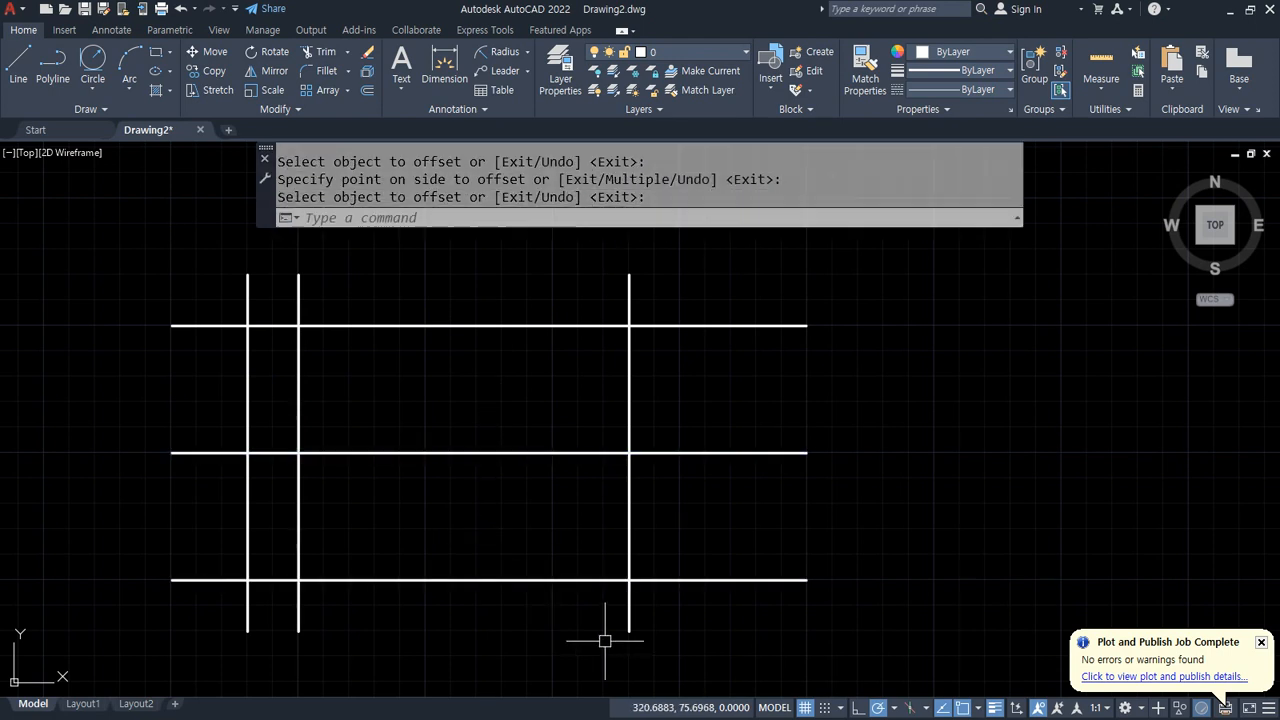
# Step: Trim the line ends protruding beyond the right side of the rectangle with a fence
pyautogui.write('tr')
pyautogui.press('Return')
pyautogui.click(604, 641)
pyautogui.click(706, 554)
pyautogui.click(695, 356)
pyautogui.click(586, 263)
pyautogui.press('Return')
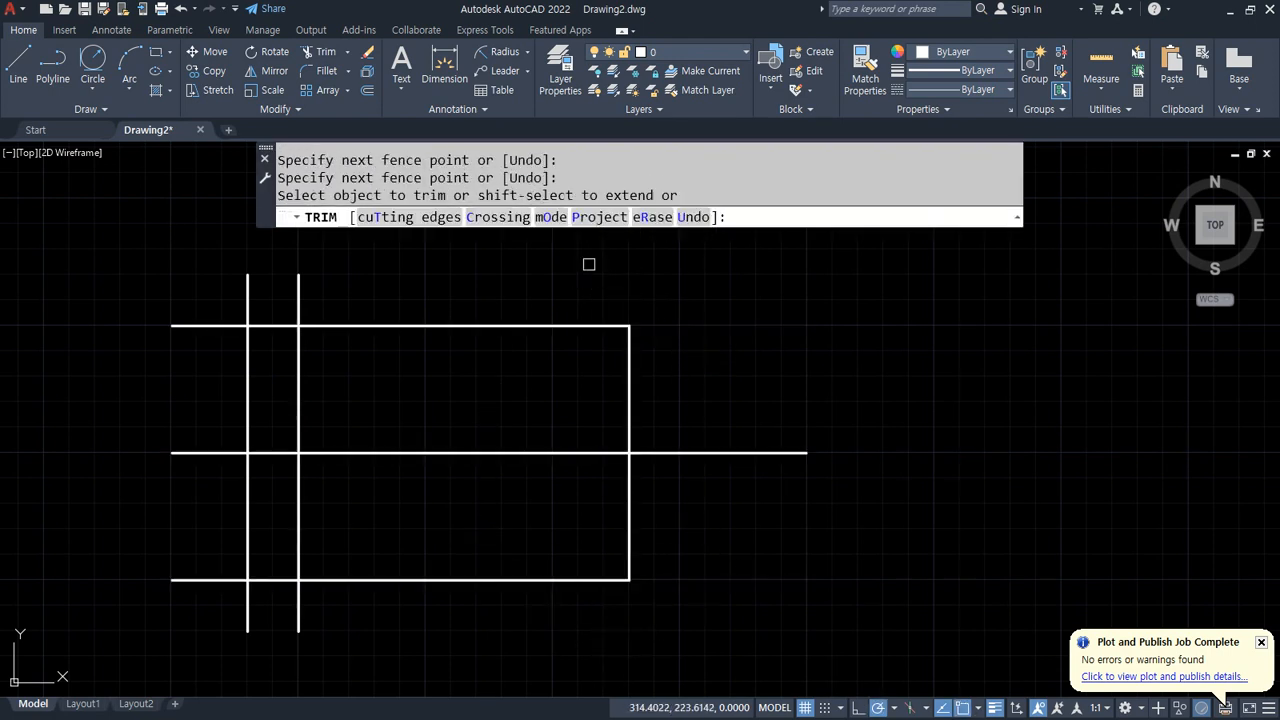
# Step: Trim the line ends protruding on the left to close the 150 by 100 rectangle
pyautogui.click(273, 276)
pyautogui.click(152, 372)
pyautogui.press('Return')
pyautogui.click(209, 482)
pyautogui.click(206, 537)
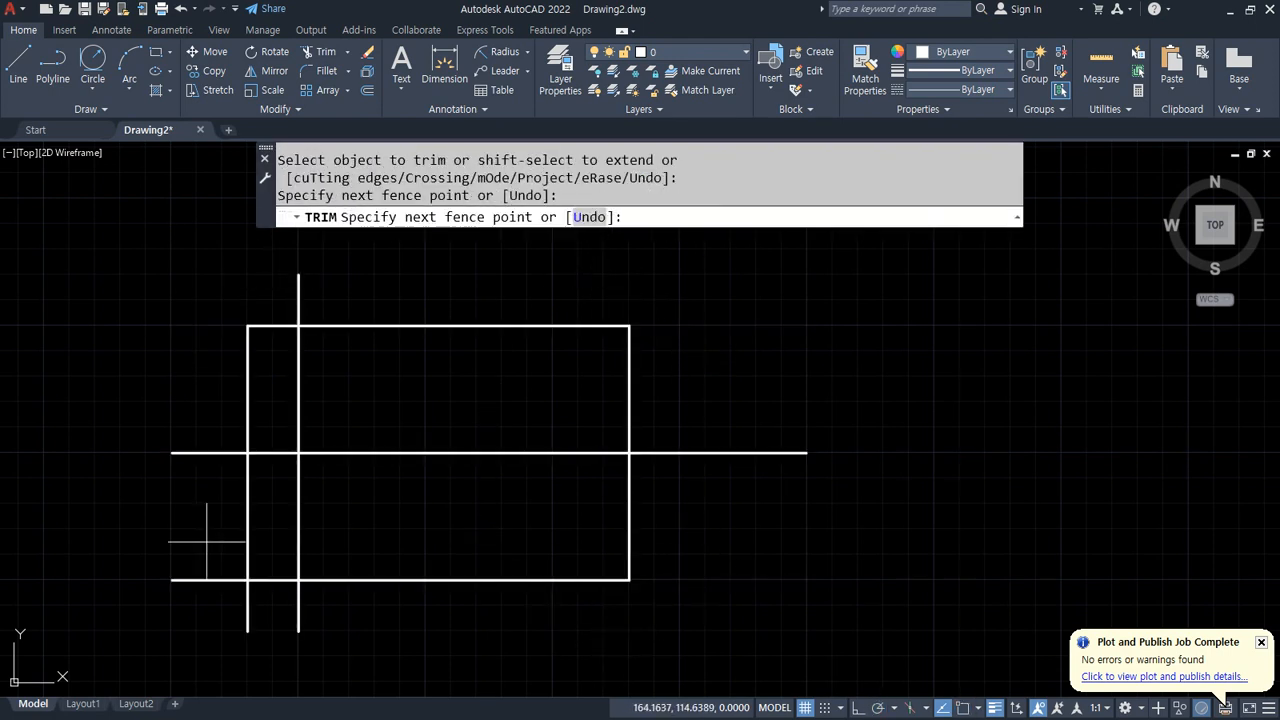
pyautogui.click(258, 607)
pyautogui.press('Return')
pyautogui.press('Return')
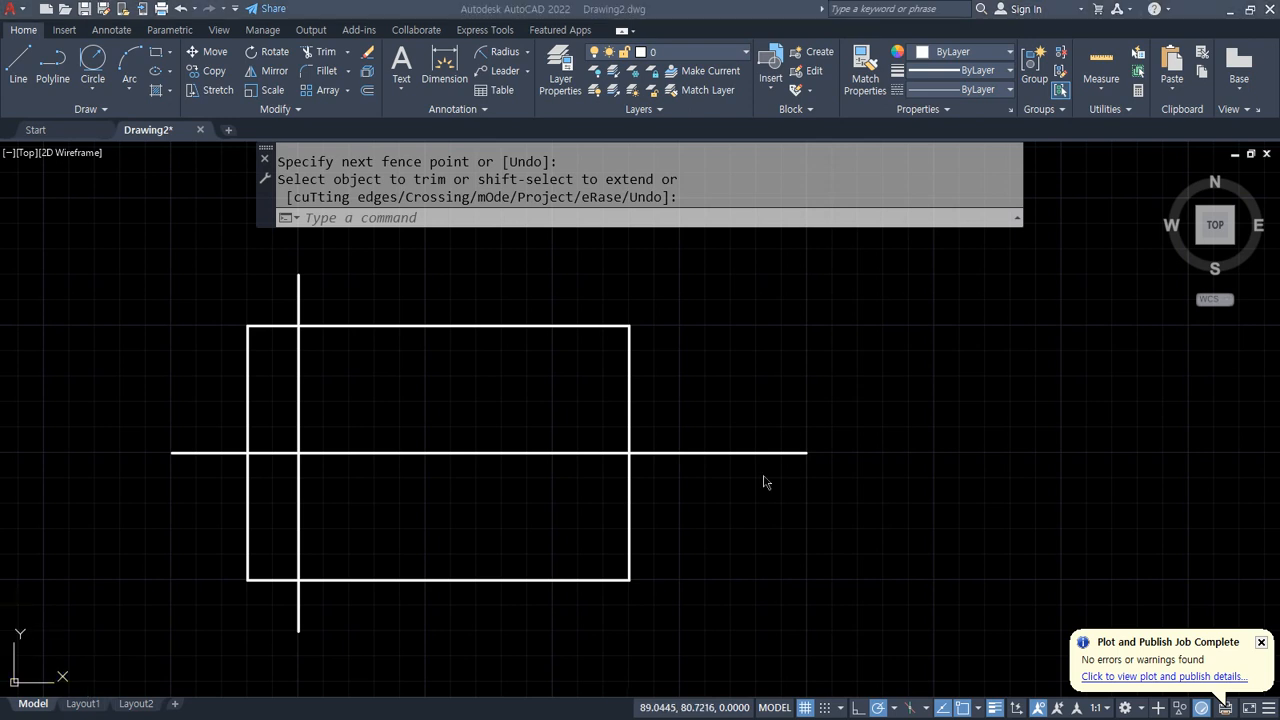
pyautogui.moveTo(659, 373)
pyautogui.mouseDown()
pyautogui.moveTo(601, 332)
pyautogui.moveTo(636, 384)
pyautogui.moveTo(684, 318)
pyautogui.moveTo(641, 376)
pyautogui.mouseUp()
pyautogui.press('Escape')
pyautogui.moveTo(712, 312); pyautogui.dragTo(712, 354)
pyautogui.moveTo(763, 326)
pyautogui.mouseDown()
pyautogui.moveTo(757, 299)
pyautogui.moveTo(714, 350)
pyautogui.mouseUp()
pyautogui.moveTo(716, 325); pyautogui.dragTo(748, 325)
pyautogui.press('Escape')
# Step: Offset the rectangle's top and bottom edges 18 units inward
pyautogui.write('OFFSET')
pyautogui.press('Return')
pyautogui.write('18')
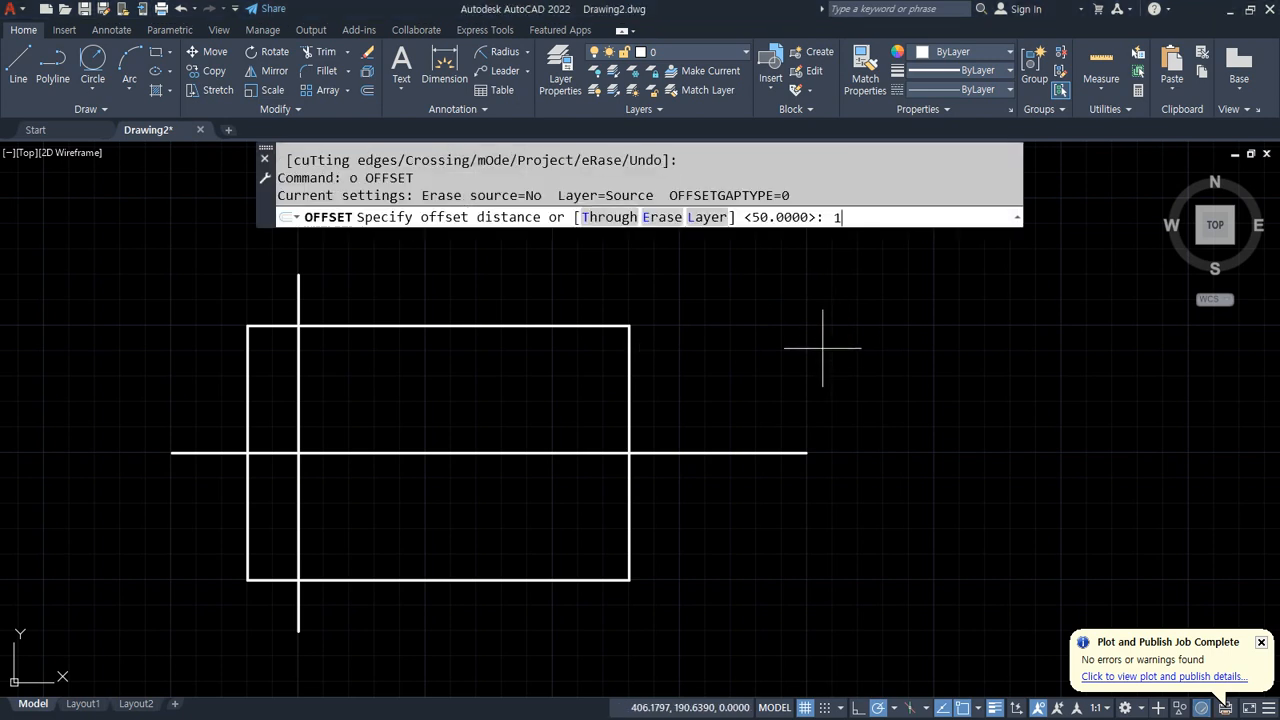
pyautogui.press('Return')
pyautogui.click(583, 326)
pyautogui.click(585, 390)
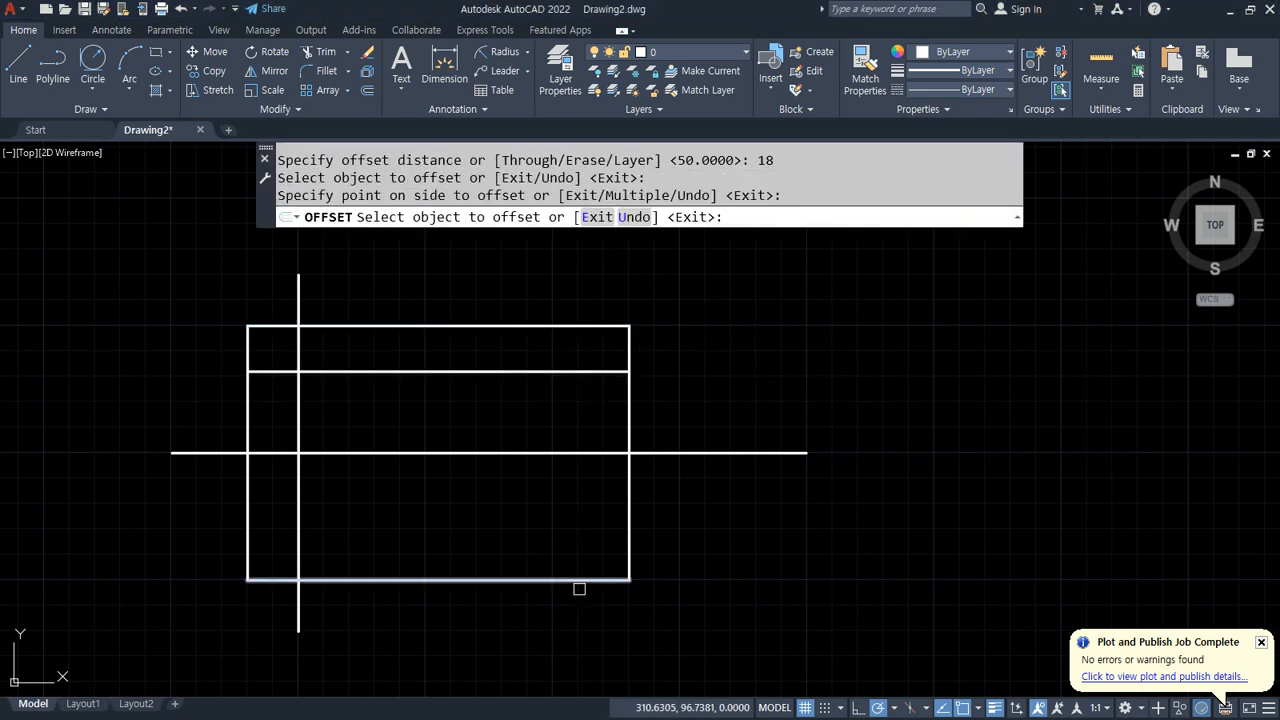
pyautogui.click(571, 578)
pyautogui.click(571, 566)
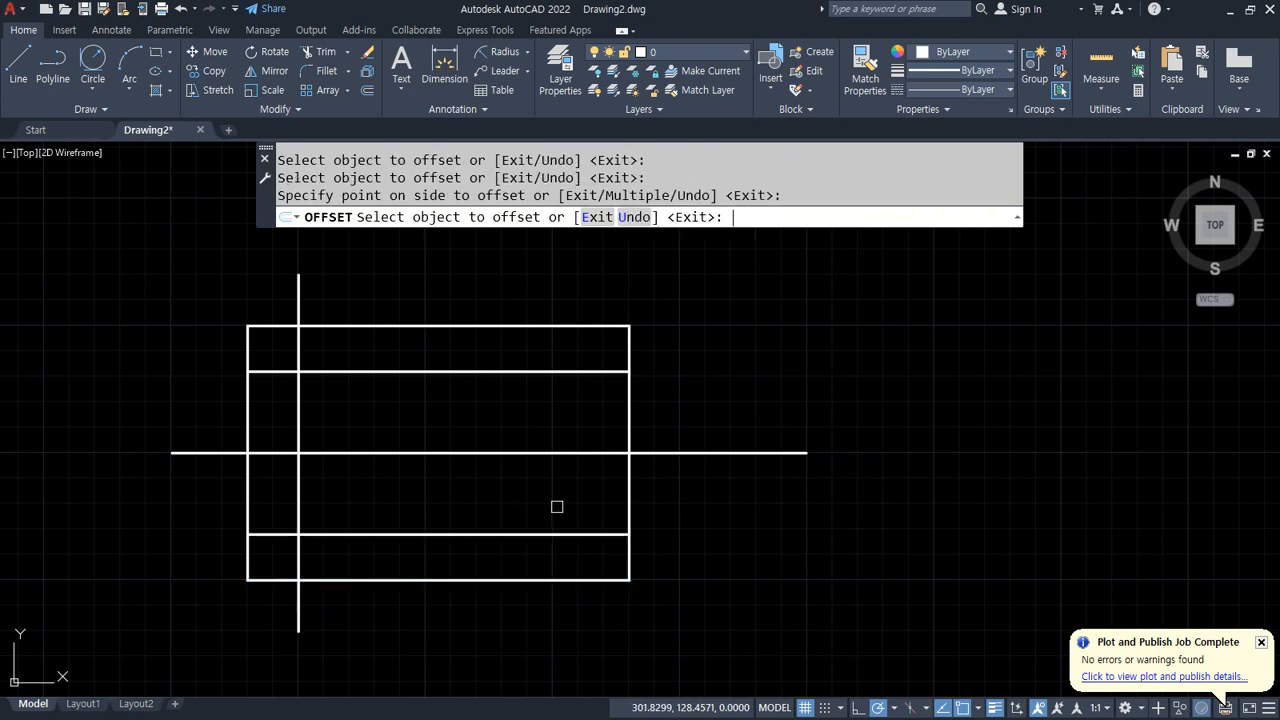
pyautogui.press('Return')
# Step: Trim the rectangle's right edge between the two offset lines
pyautogui.write('tr')
pyautogui.press('Return')
pyautogui.click(623, 465)
pyautogui.click(615, 475)
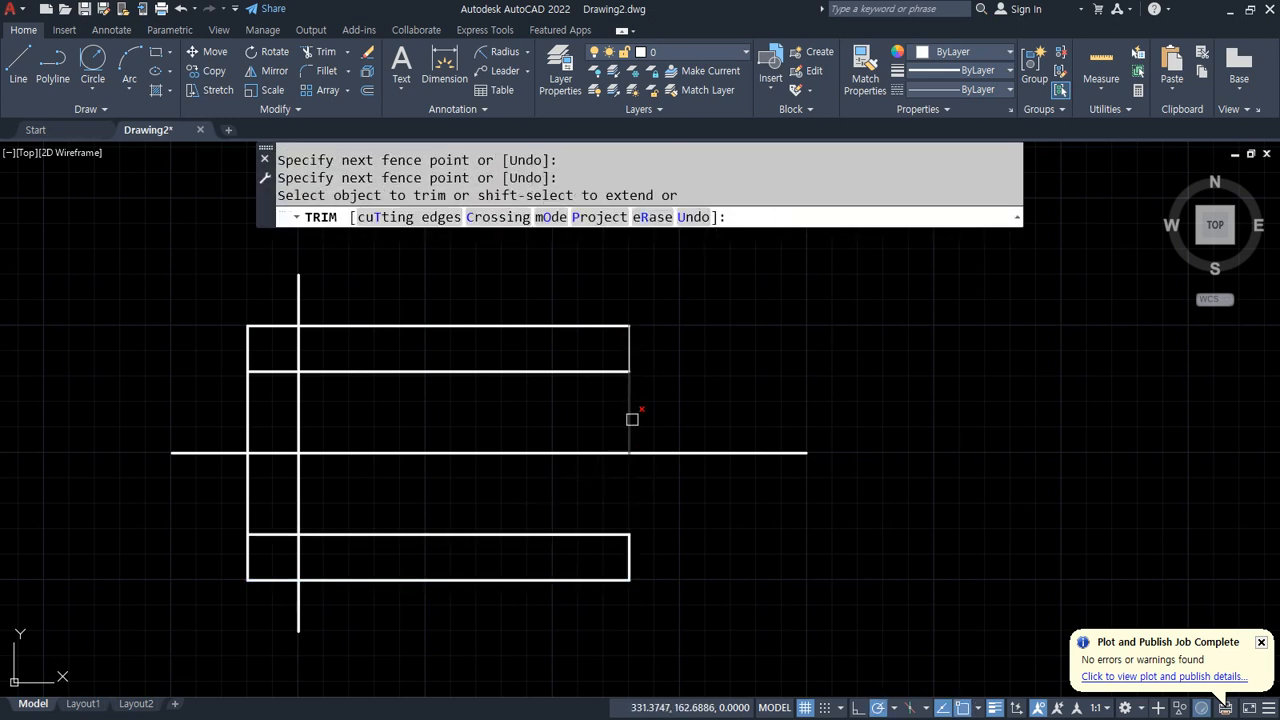
pyautogui.click(631, 420)
pyautogui.press('Return')
# Step: Erase the two 18-unit offset lines
pyautogui.click(569, 377)
pyautogui.click(569, 370)
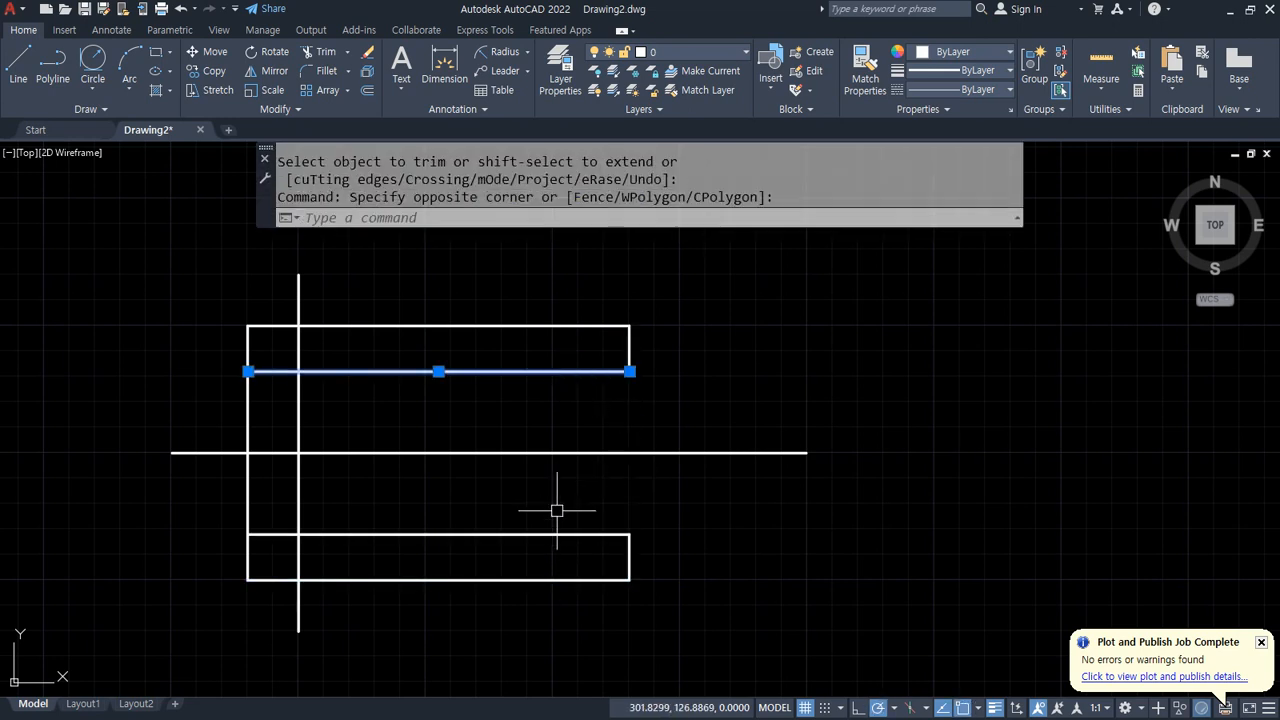
pyautogui.click(551, 533)
pyautogui.write('e')
pyautogui.press('Return')
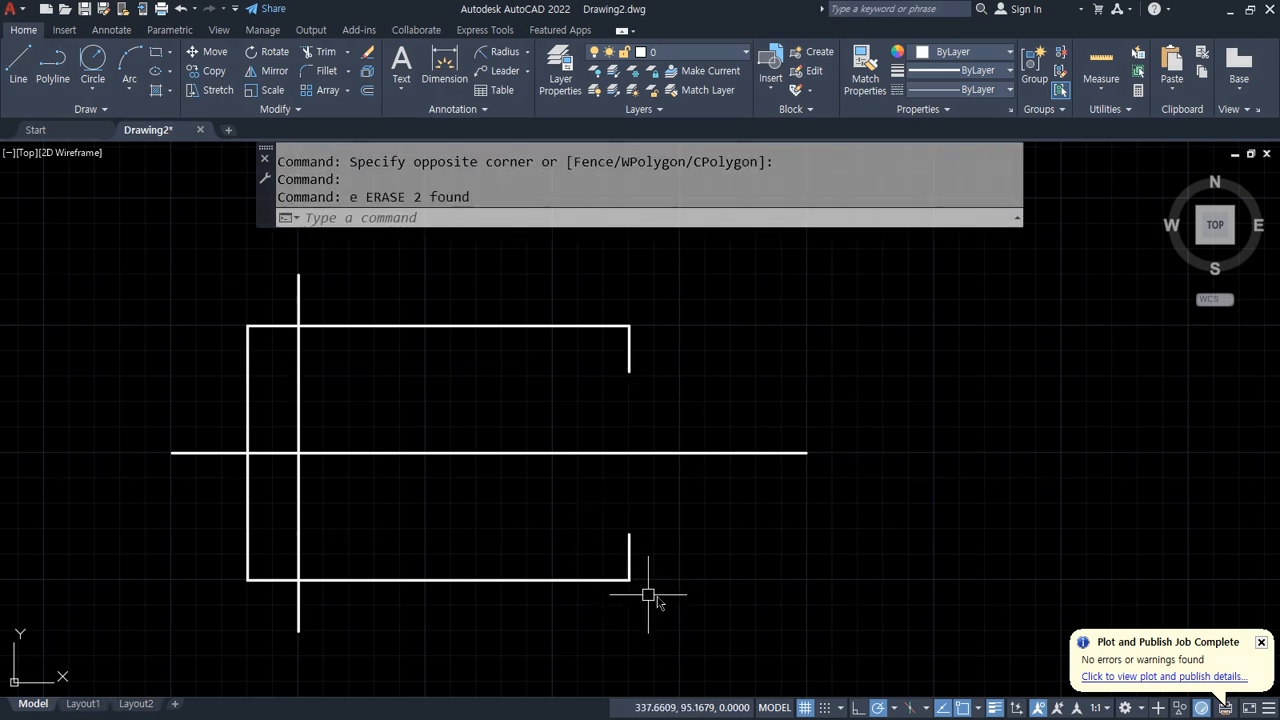
# Step: Switch to the reference webpage and examine the area around the R10 circle and its 10 dimension
pyautogui.moveTo(648, 614)
pyautogui.mouseDown()
pyautogui.moveTo(638, 512)
pyautogui.moveTo(644, 573)
pyautogui.mouseUp()
pyautogui.moveTo(655, 403)
pyautogui.mouseDown()
pyautogui.moveTo(643, 413)
pyautogui.moveTo(685, 393)
pyautogui.mouseUp()
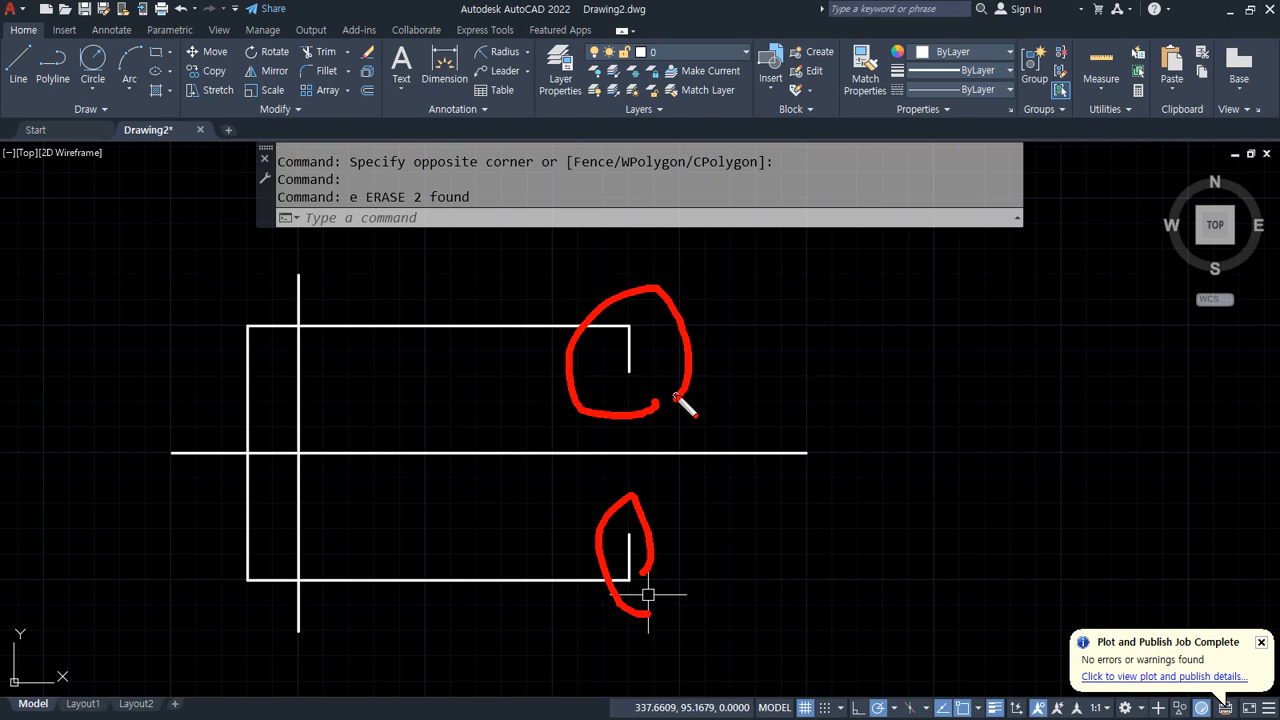
pyautogui.press('Escape')
pyautogui.hotkey('alt', 'Tab')
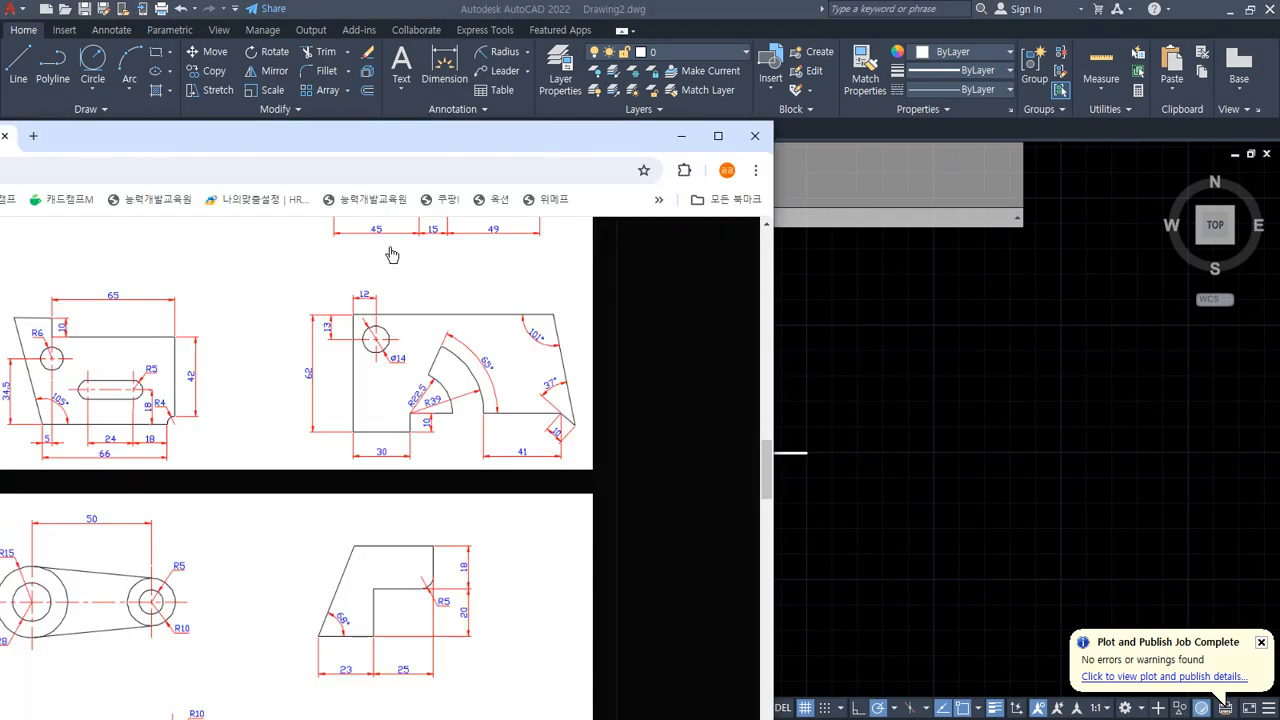
pyautogui.scroll(6, 392, 255)
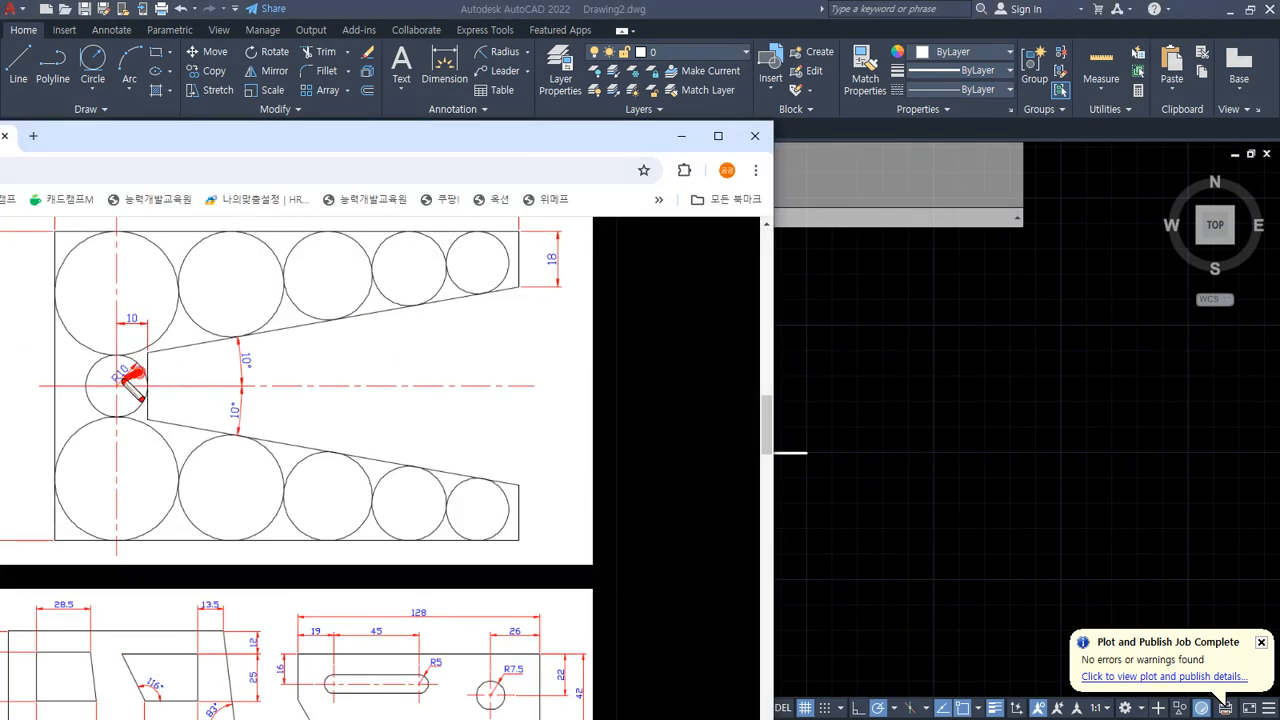
pyautogui.moveTo(124, 372)
pyautogui.mouseDown()
pyautogui.moveTo(134, 302)
pyautogui.moveTo(141, 389)
pyautogui.mouseUp()
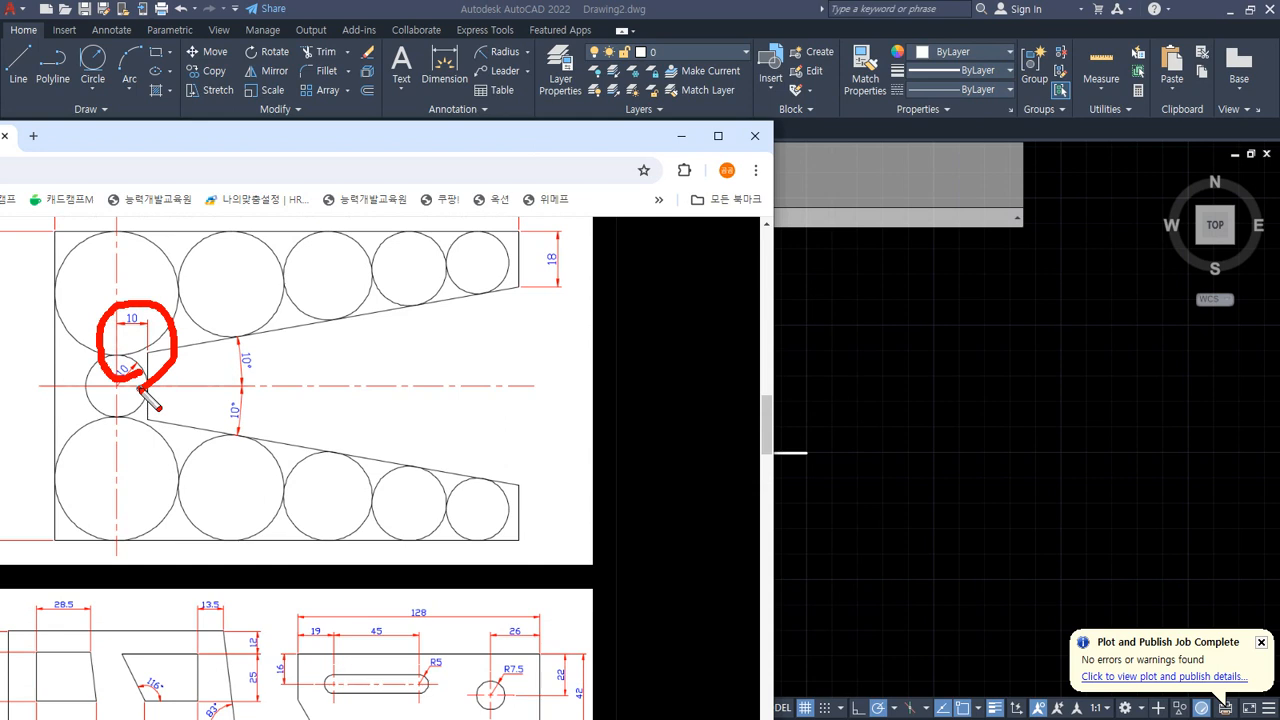
# Step: Return to the drawing and offset the vertical centre line 10 units to the right
pyautogui.press('Escape')
pyautogui.hotkey('alt', 'Tab')
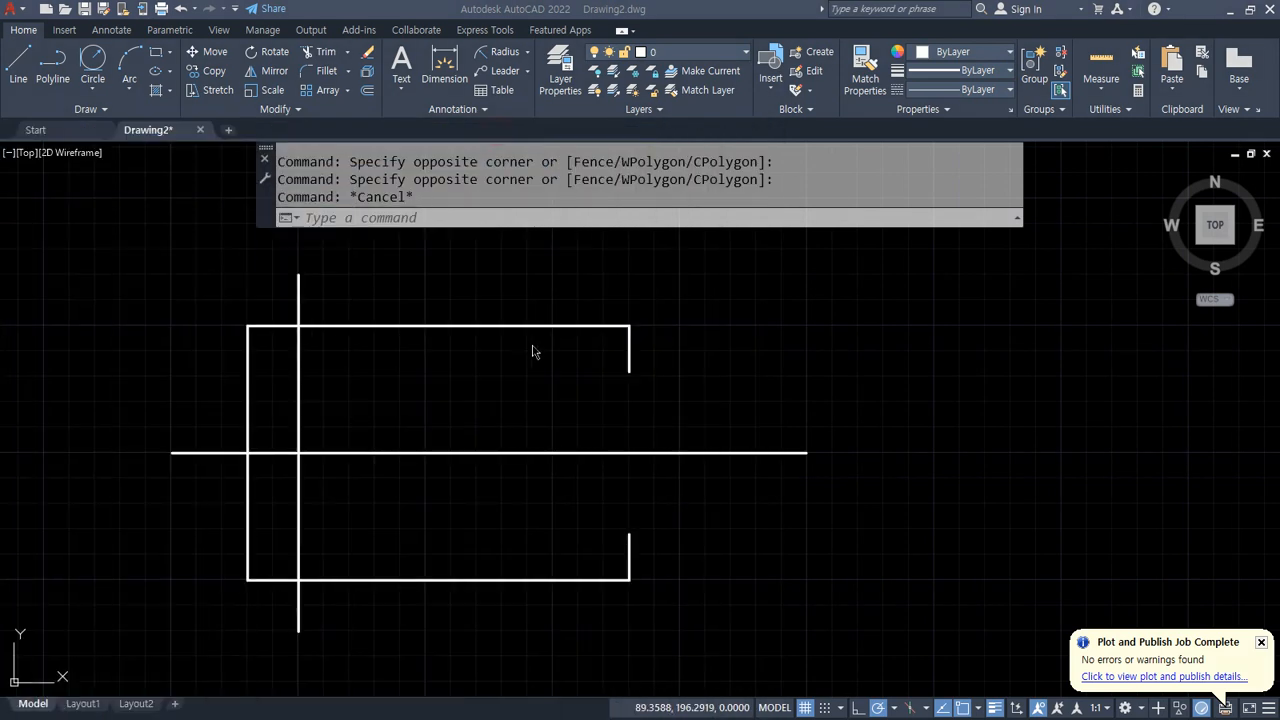
pyautogui.write('o')
pyautogui.press('Return')
pyautogui.write('10')
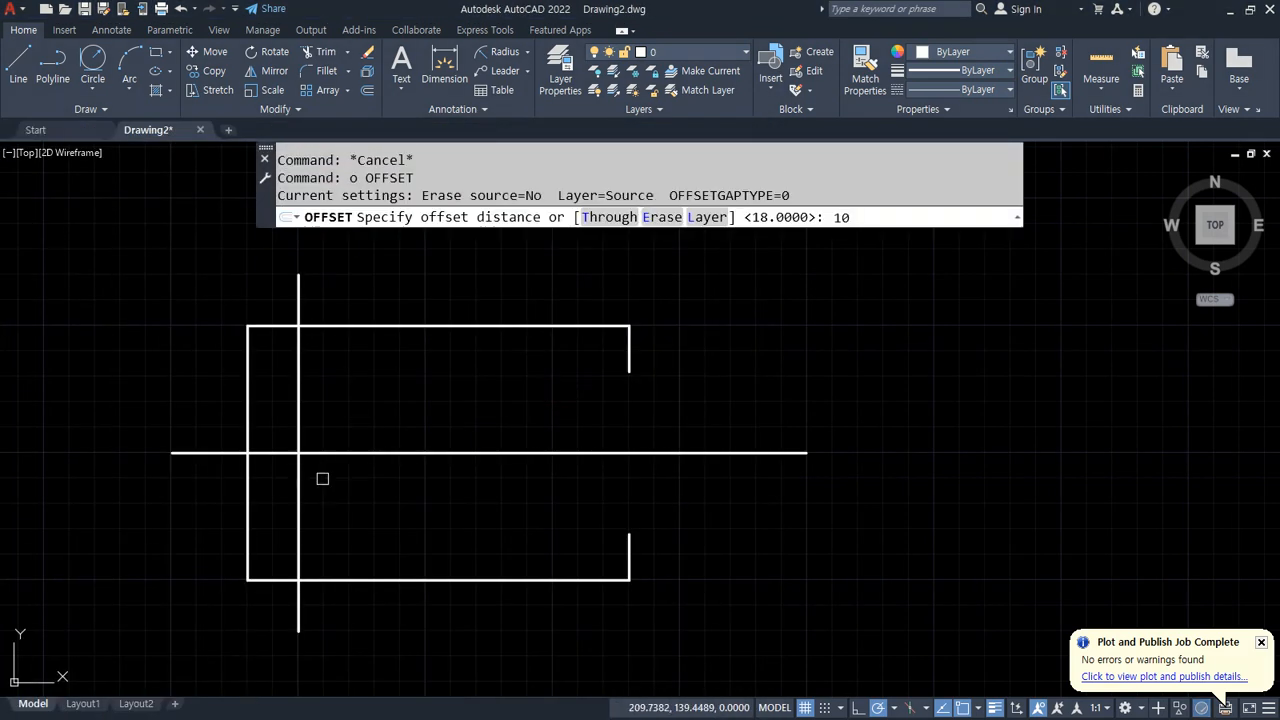
pyautogui.press('Return')
pyautogui.click(299, 420)
pyautogui.click(391, 409)
pyautogui.press('Return')
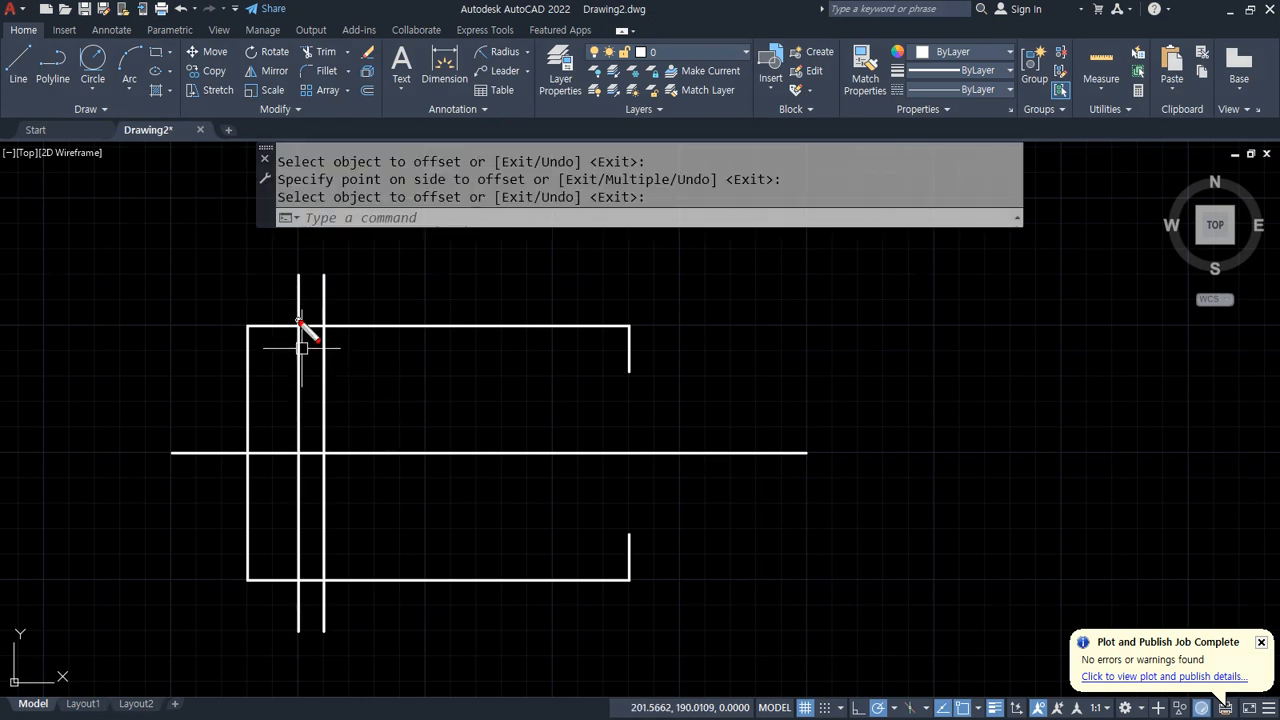
pyautogui.moveTo(256, 300); pyautogui.dragTo(247, 342)
pyautogui.moveTo(332, 305); pyautogui.dragTo(322, 338)
pyautogui.moveTo(252, 265)
pyautogui.mouseDown()
pyautogui.moveTo(257, 291)
pyautogui.moveTo(278, 297)
pyautogui.moveTo(298, 266)
pyautogui.mouseUp()
pyautogui.moveTo(340, 304); pyautogui.dragTo(345, 322)
pyautogui.moveTo(645, 301); pyautogui.dragTo(628, 340)
pyautogui.moveTo(490, 255)
pyautogui.mouseDown()
pyautogui.moveTo(491, 286)
pyautogui.moveTo(540, 288)
pyautogui.moveTo(574, 256)
pyautogui.moveTo(585, 262)
pyautogui.mouseUp()
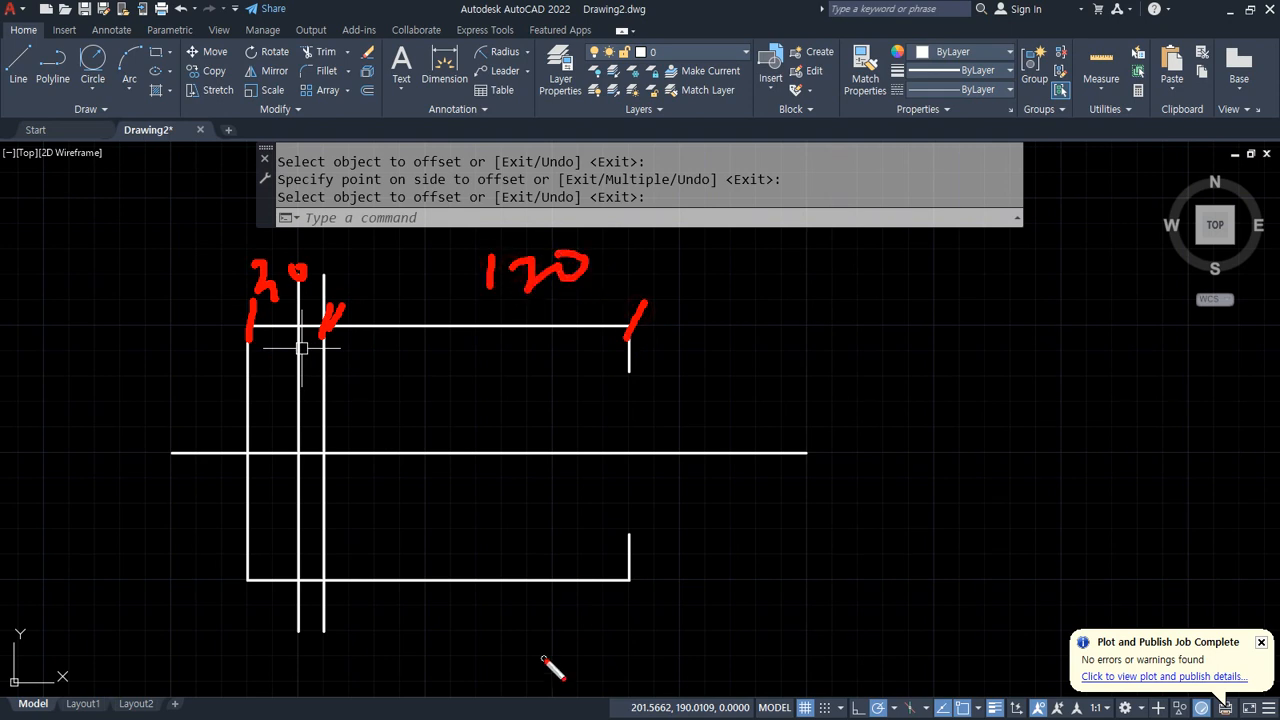
pyautogui.moveTo(628, 362); pyautogui.dragTo(320, 463)
pyautogui.moveTo(486, 412)
pyautogui.mouseDown()
pyautogui.moveTo(491, 437)
pyautogui.moveTo(522, 438)
pyautogui.moveTo(556, 414)
pyautogui.mouseUp()
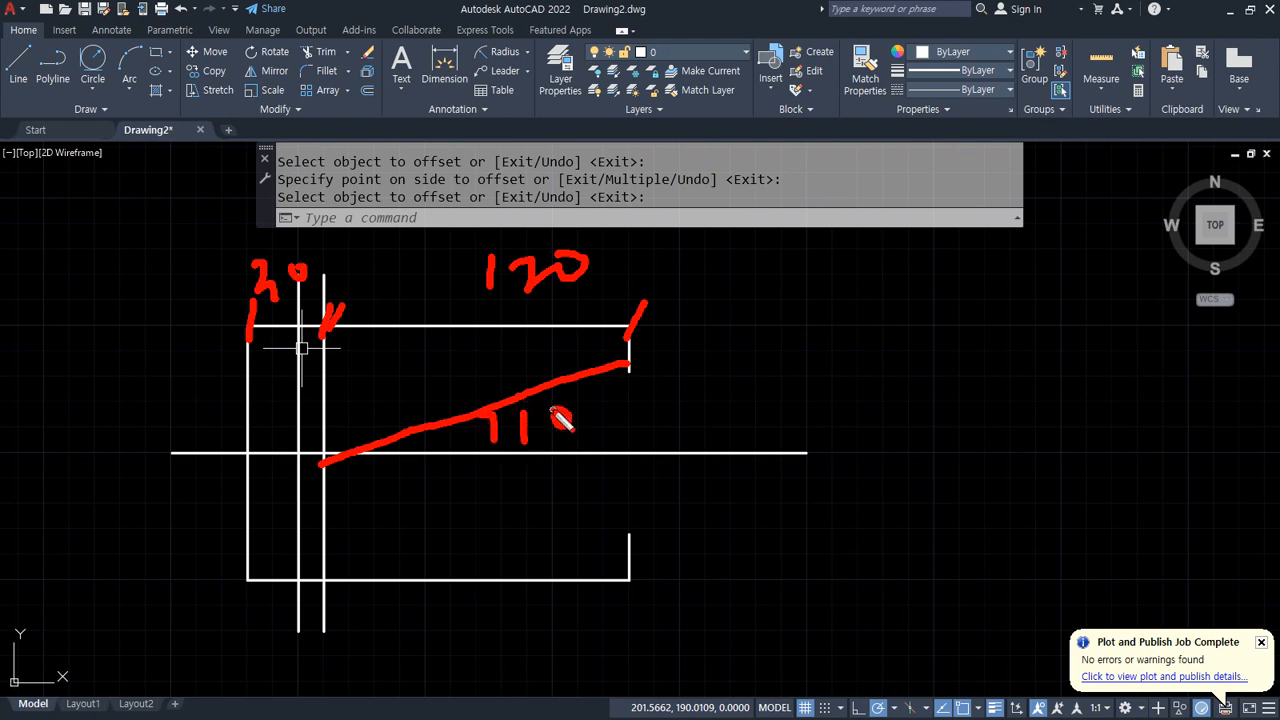
pyautogui.moveTo(626, 368)
pyautogui.mouseDown()
pyautogui.moveTo(905, 366)
pyautogui.moveTo(892, 403)
pyautogui.mouseUp()
pyautogui.moveTo(966, 356)
pyautogui.mouseDown()
pyautogui.moveTo(988, 362)
pyautogui.moveTo(968, 377)
pyautogui.mouseUp()
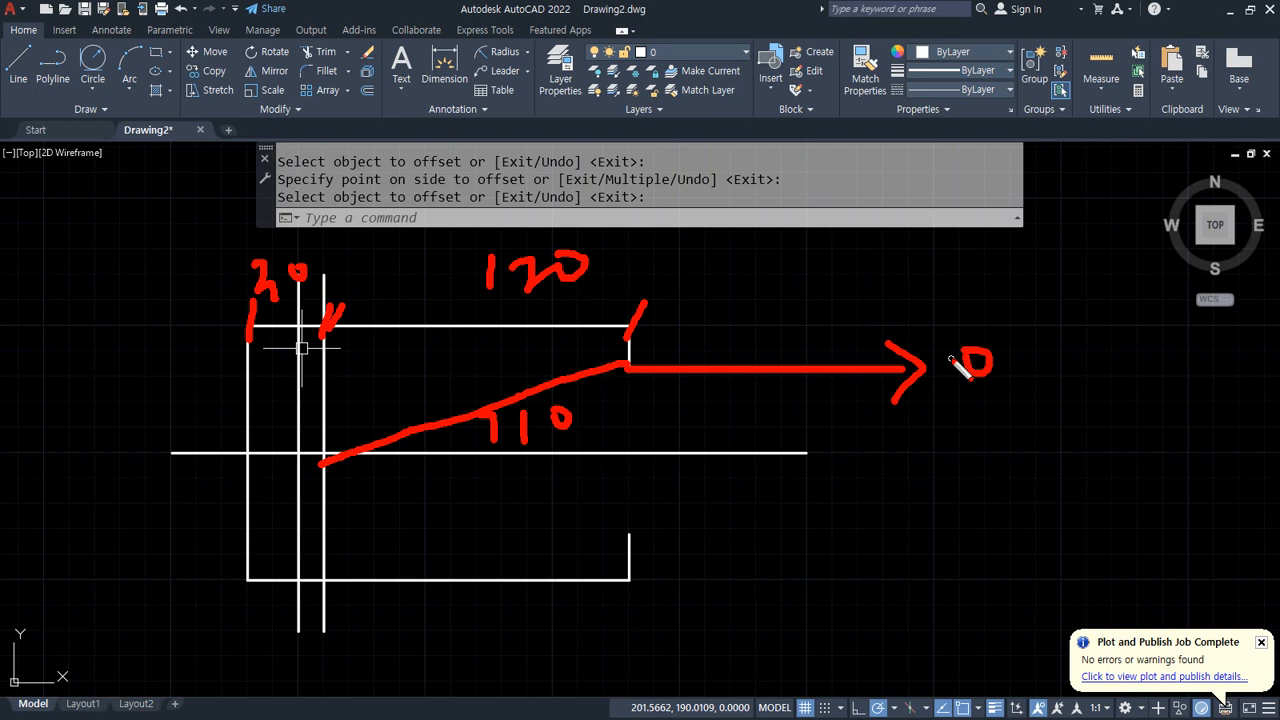
pyautogui.moveTo(640, 367)
pyautogui.mouseDown()
pyautogui.moveTo(372, 364)
pyautogui.moveTo(388, 390)
pyautogui.mouseUp()
pyautogui.moveTo(371, 274)
pyautogui.mouseDown()
pyautogui.moveTo(370, 306)
pyautogui.moveTo(408, 282)
pyautogui.mouseUp()
pyautogui.moveTo(424, 281); pyautogui.dragTo(421, 275)
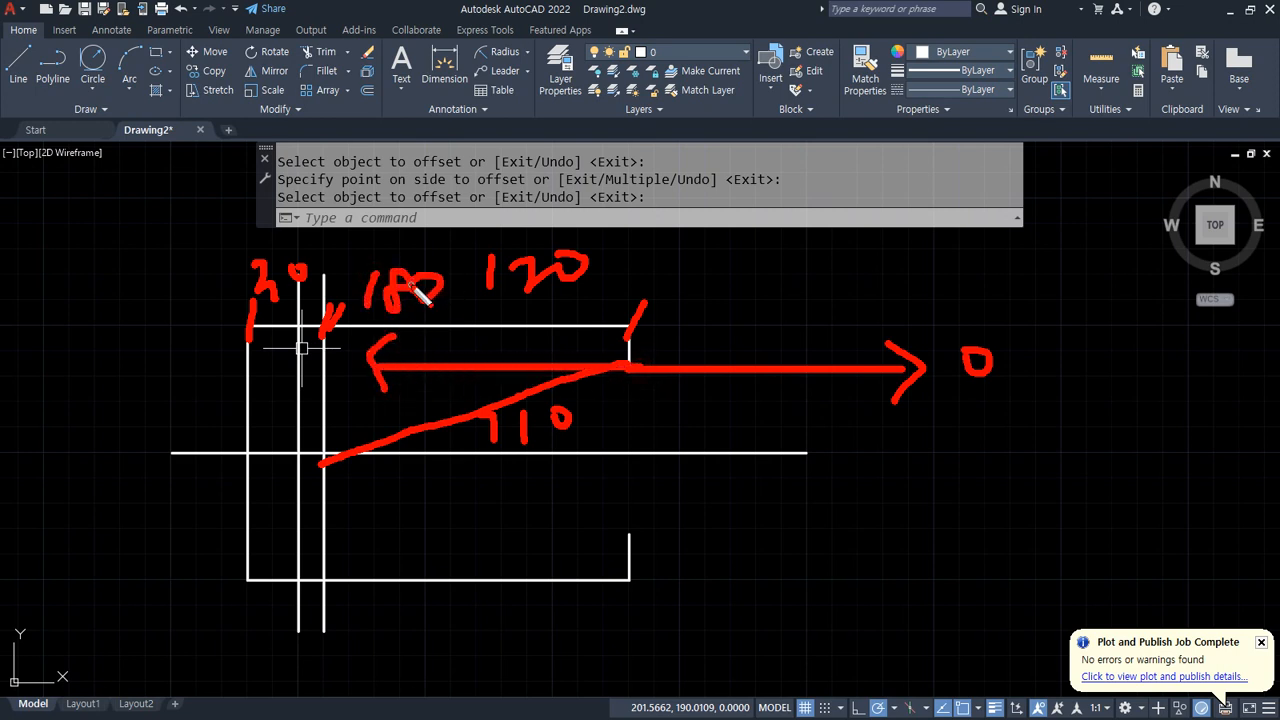
pyautogui.moveTo(372, 354)
pyautogui.mouseDown()
pyautogui.moveTo(562, 358)
pyautogui.moveTo(462, 440)
pyautogui.moveTo(601, 457)
pyautogui.mouseUp()
pyautogui.moveTo(498, 368); pyautogui.dragTo(507, 406)
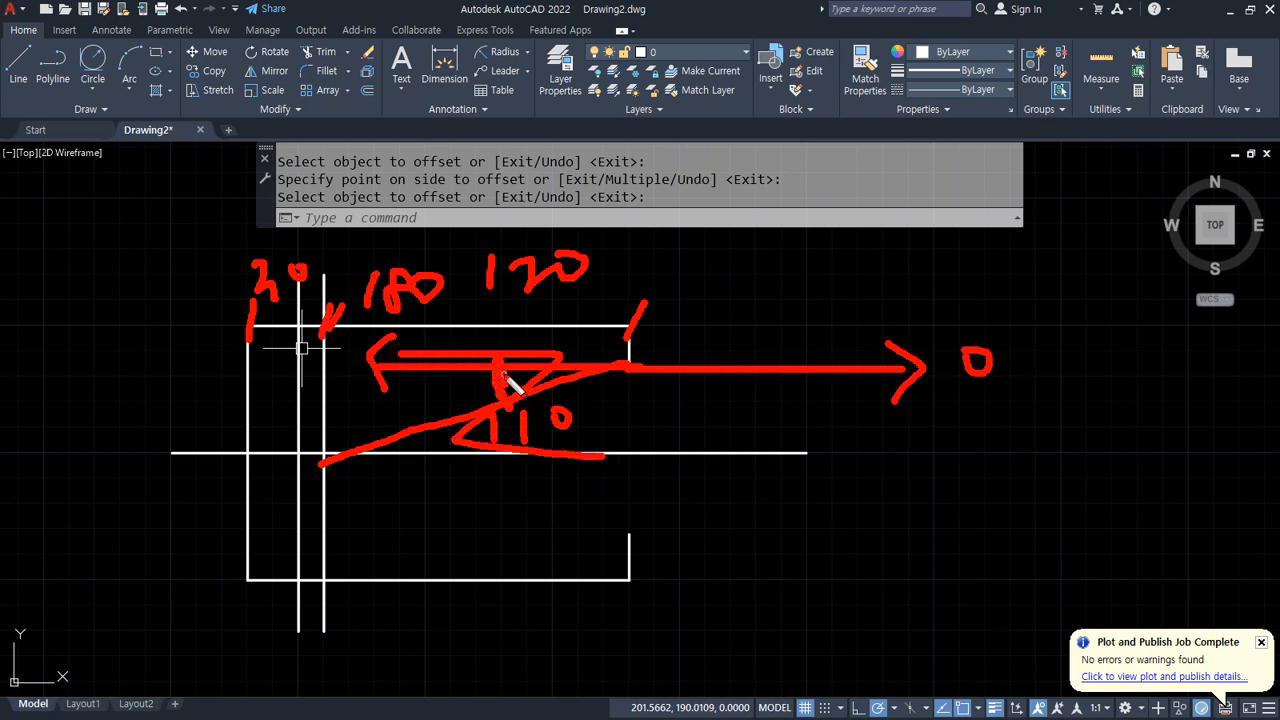
pyautogui.moveTo(597, 381)
pyautogui.mouseDown()
pyautogui.moveTo(449, 434)
pyautogui.moveTo(480, 420)
pyautogui.moveTo(440, 452)
pyautogui.mouseUp()
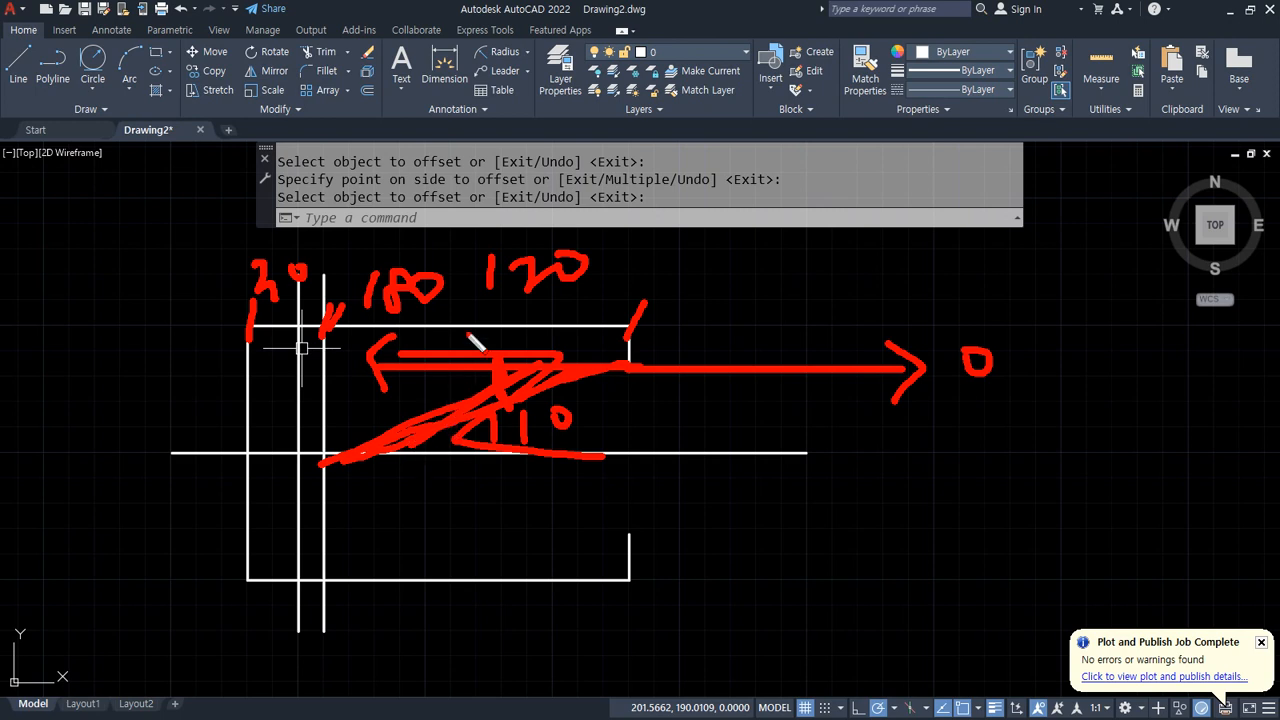
pyautogui.moveTo(551, 309)
pyautogui.mouseDown()
pyautogui.moveTo(545, 224)
pyautogui.moveTo(566, 298)
pyautogui.mouseUp()
pyautogui.press('Escape')
# Step: Draw a line from the upper end of the trimmed right edge, 130 units long at 190 degrees
pyautogui.write('l')
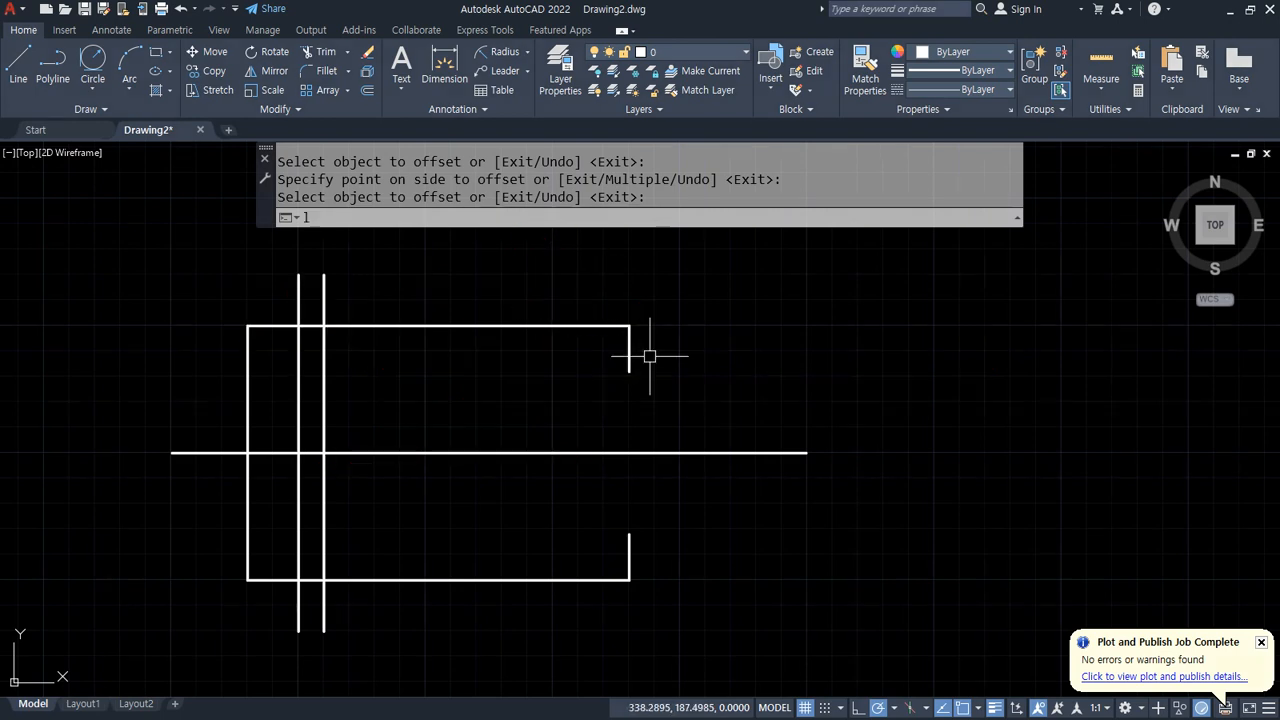
pyautogui.press('Return')
pyautogui.click(629, 368)
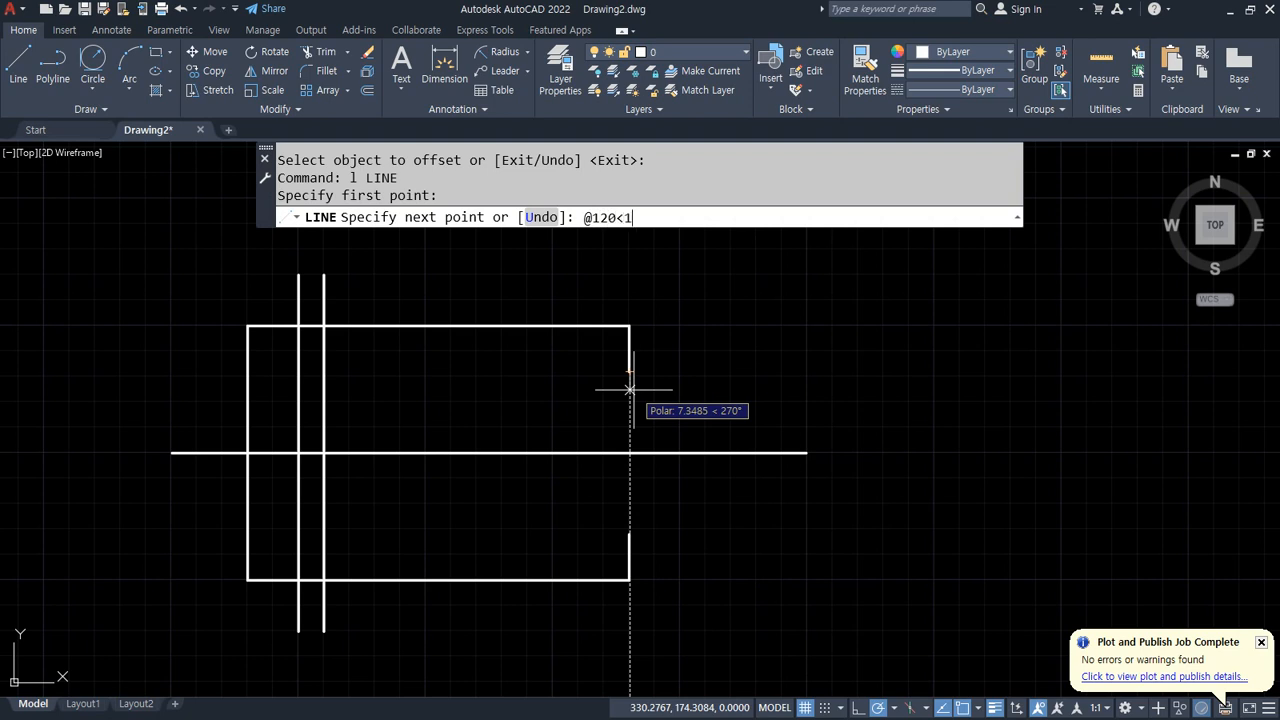
pyautogui.write('@120<190')
pyautogui.press('Return')
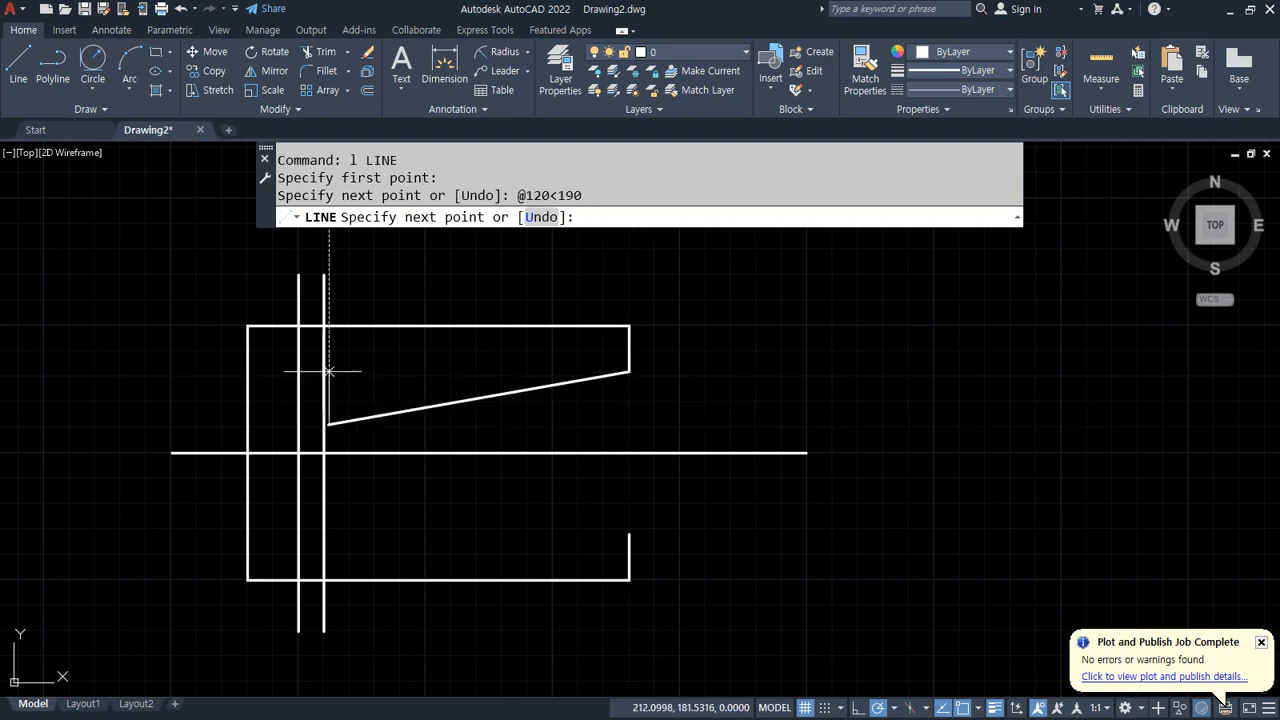
pyautogui.scroll(6, 324, 462)
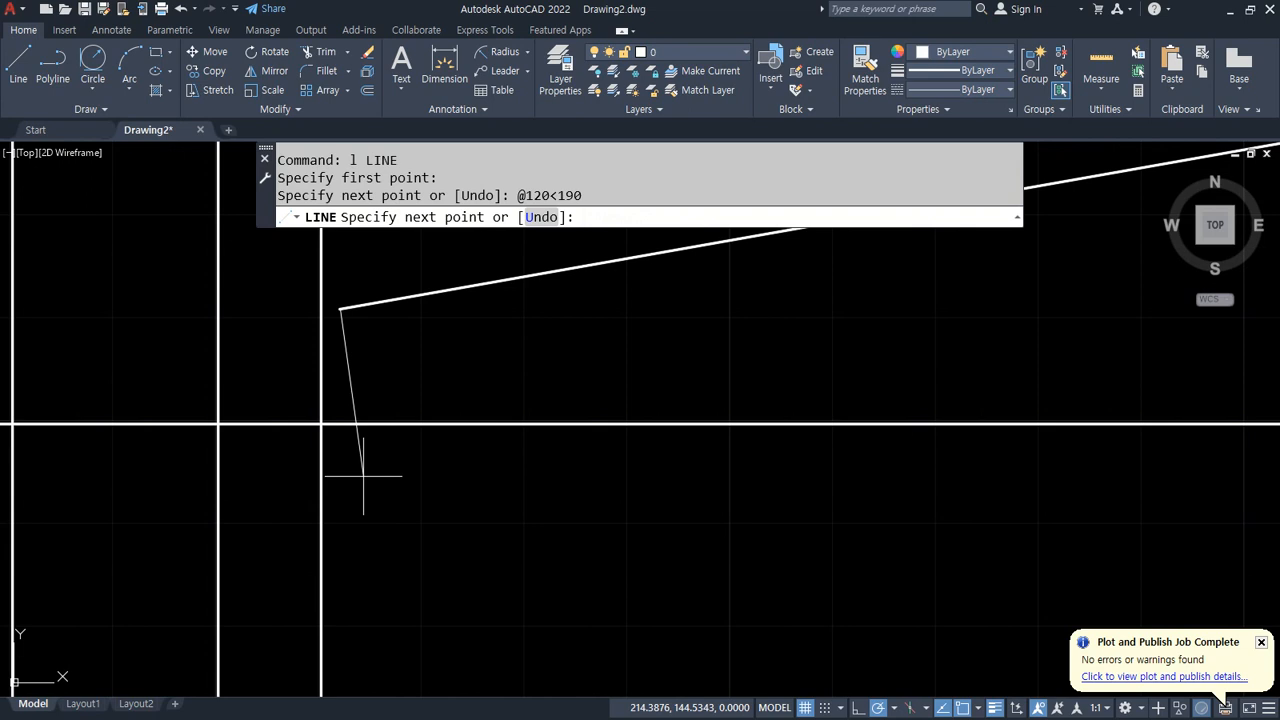
pyautogui.hotkey('ctrl', 'z')
pyautogui.scroll(-6, 325, 462)
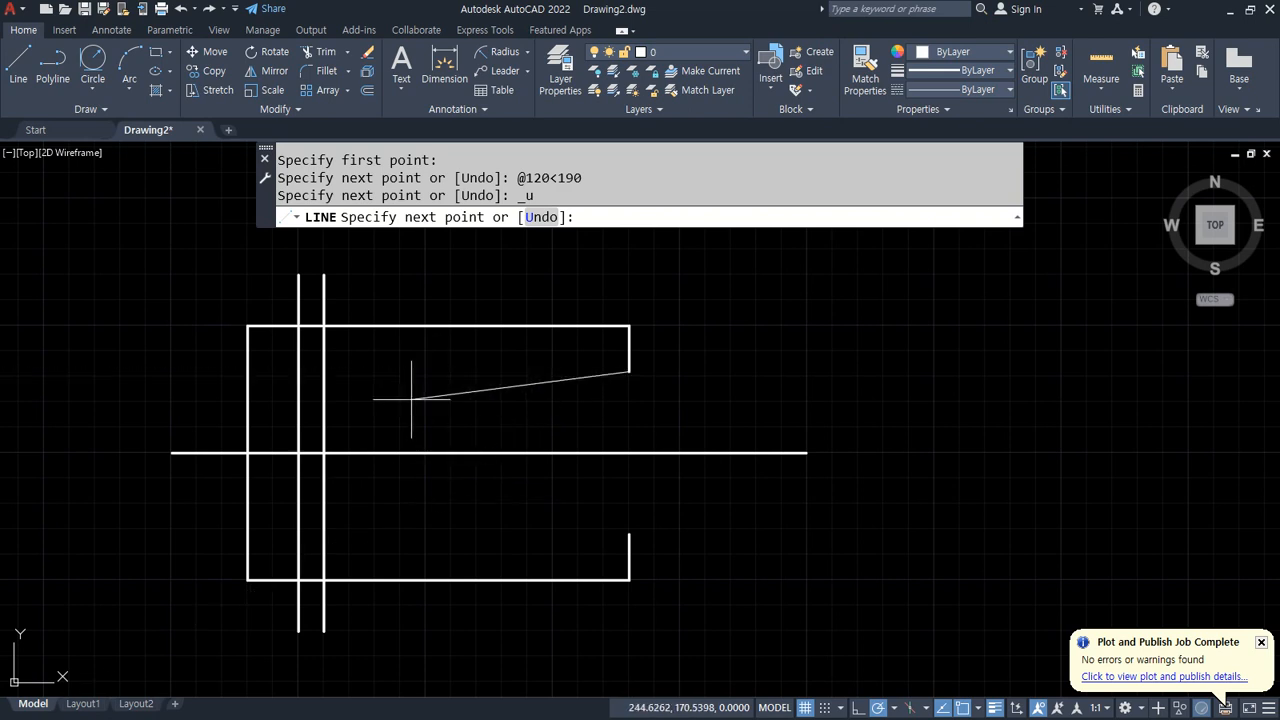
pyautogui.write('@130<190')
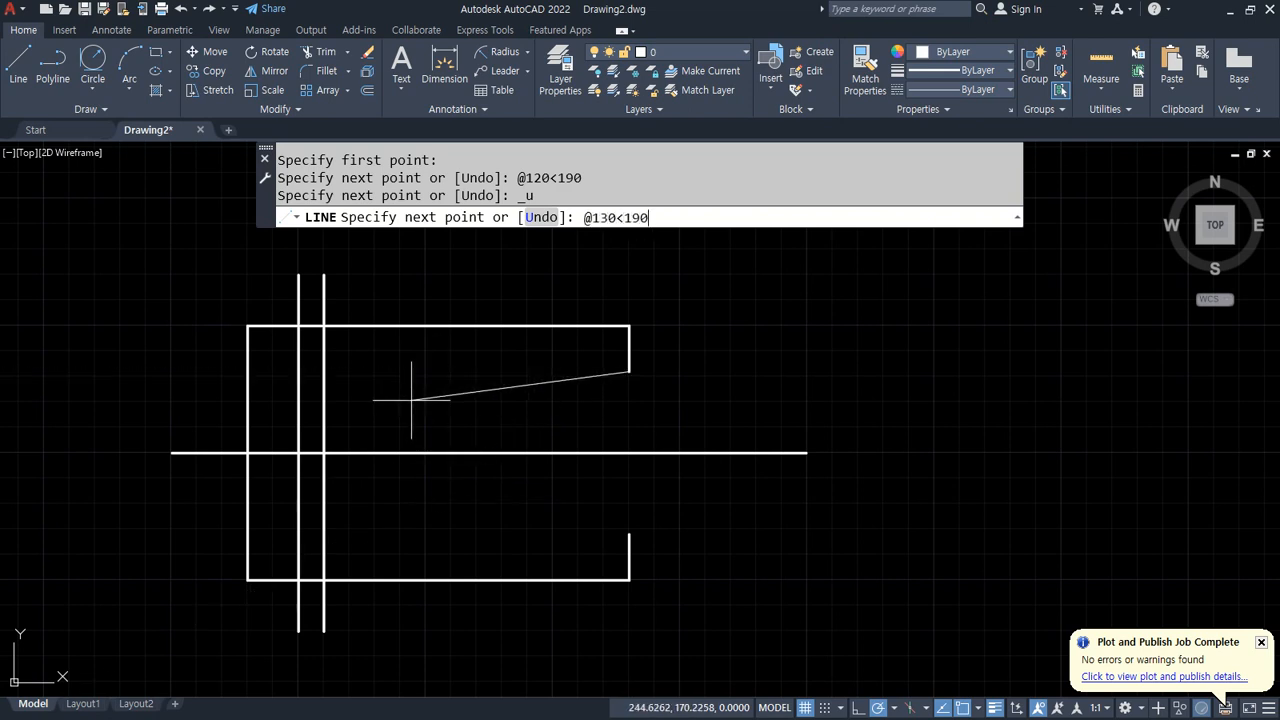
pyautogui.press('Return')
# Step: Trim the offset line above the upper sloped line and the sloped line's overhang past the offset line
pyautogui.press('Return')
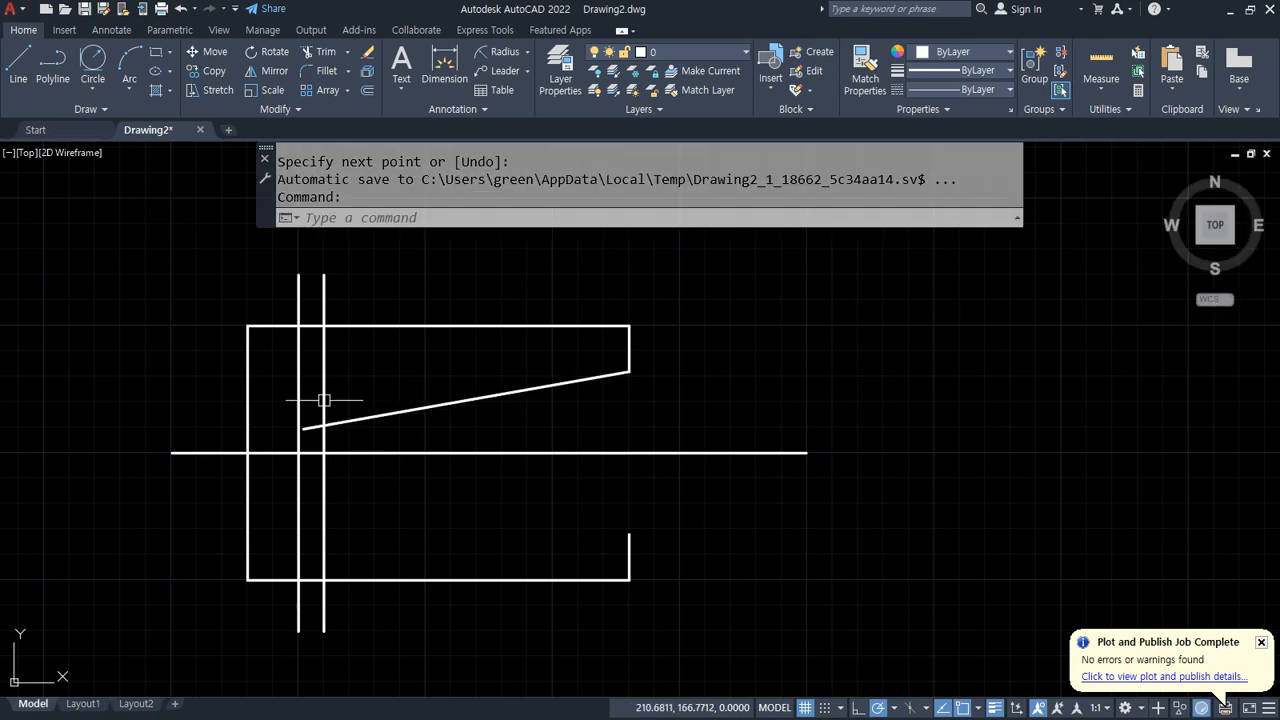
pyautogui.write('tr')
pyautogui.press('Return')
pyautogui.click(326, 302)
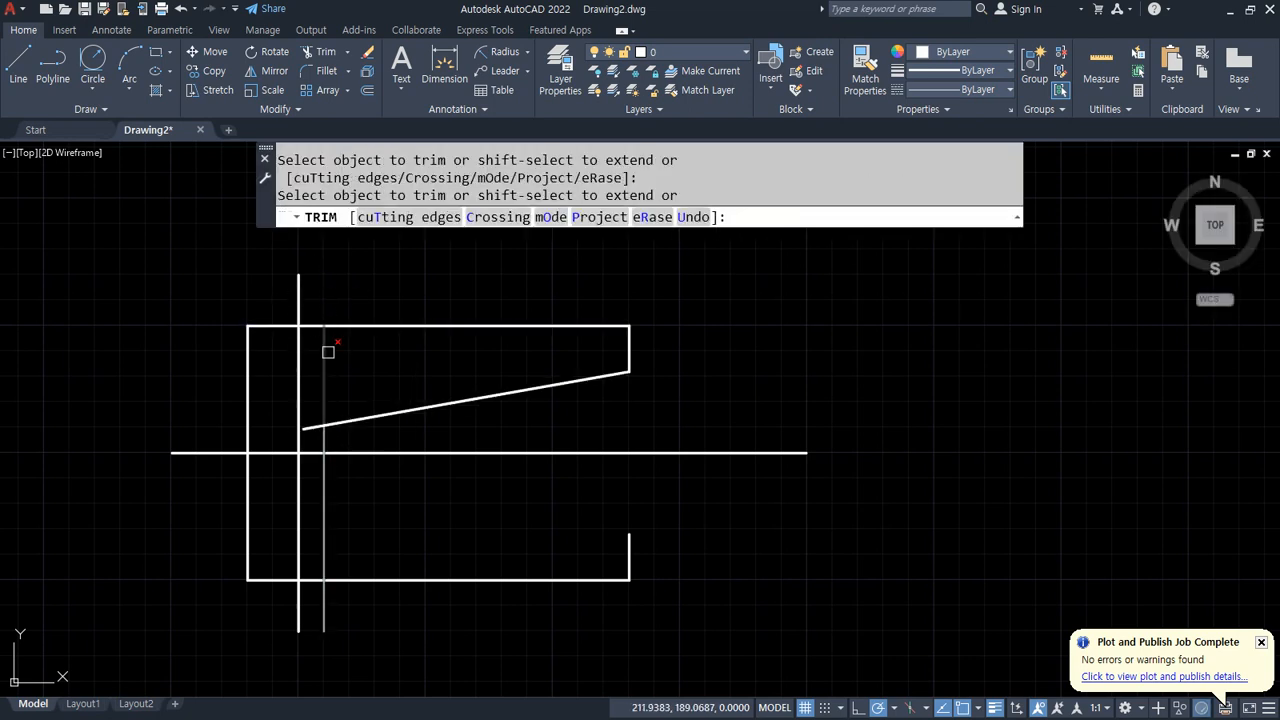
pyautogui.click(324, 370)
pyautogui.click(312, 429)
pyautogui.press('Return')
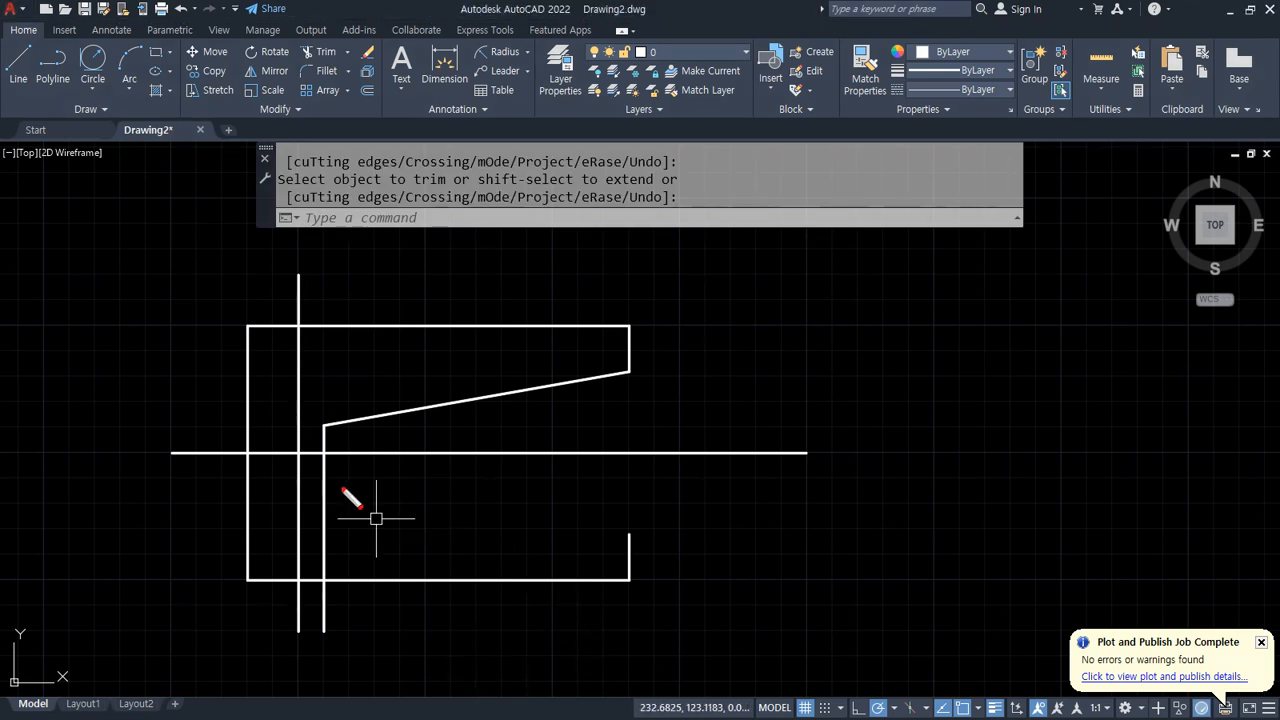
pyautogui.moveTo(288, 446); pyautogui.dragTo(659, 553)
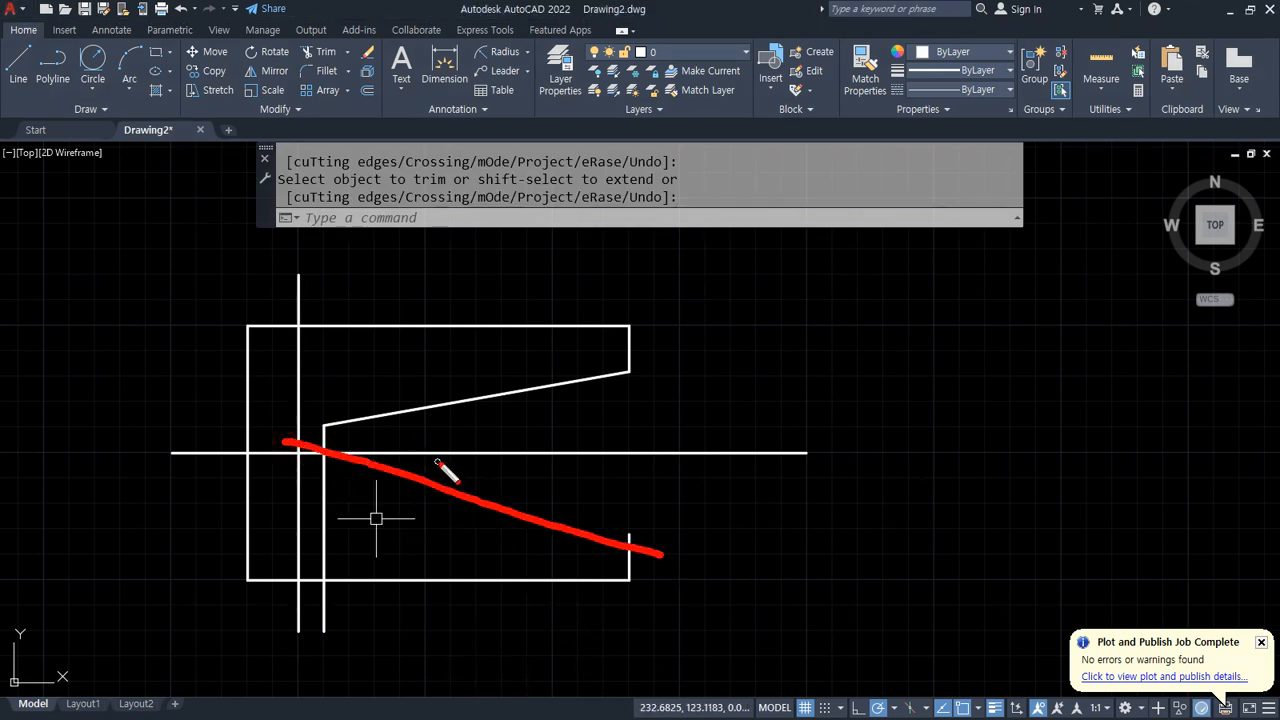
pyautogui.moveTo(456, 455)
pyautogui.mouseDown()
pyautogui.moveTo(461, 492)
pyautogui.moveTo(537, 486)
pyautogui.moveTo(522, 470)
pyautogui.mouseUp()
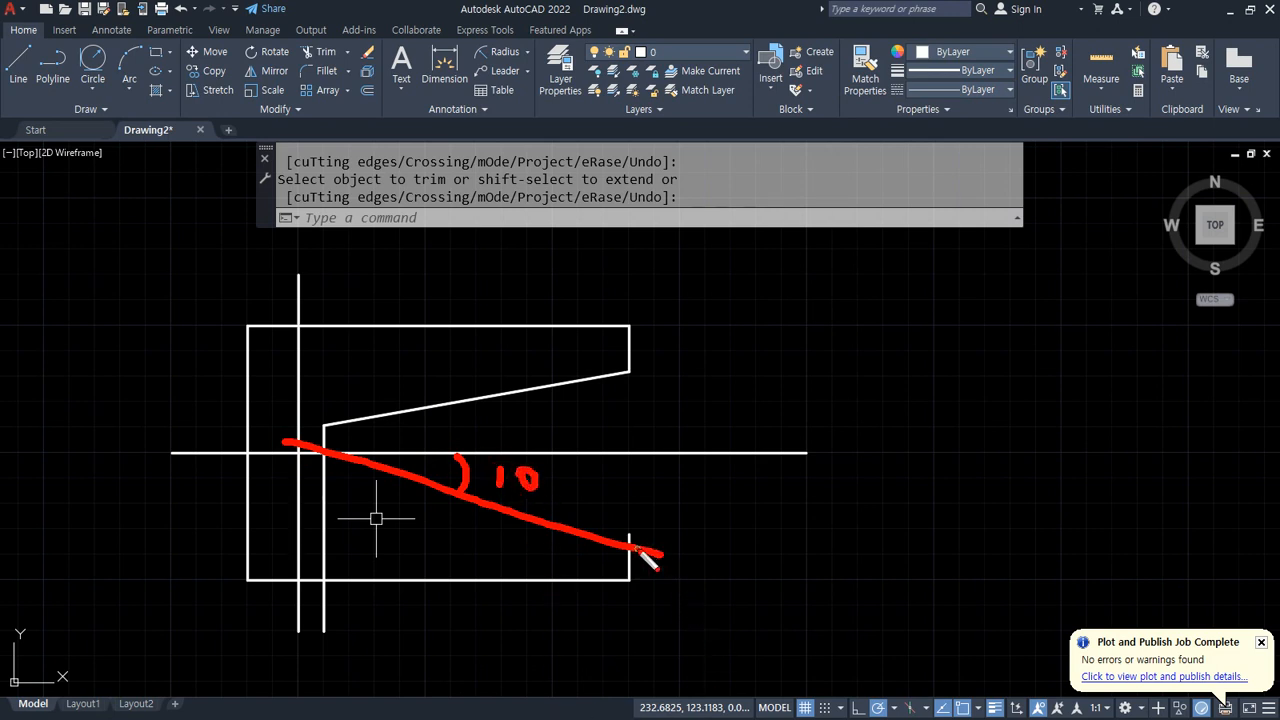
pyautogui.moveTo(632, 548)
pyautogui.mouseDown()
pyautogui.moveTo(943, 537)
pyautogui.moveTo(952, 568)
pyautogui.moveTo(1018, 552)
pyautogui.moveTo(1000, 540)
pyautogui.mouseUp()
pyautogui.moveTo(636, 548); pyautogui.dragTo(283, 550)
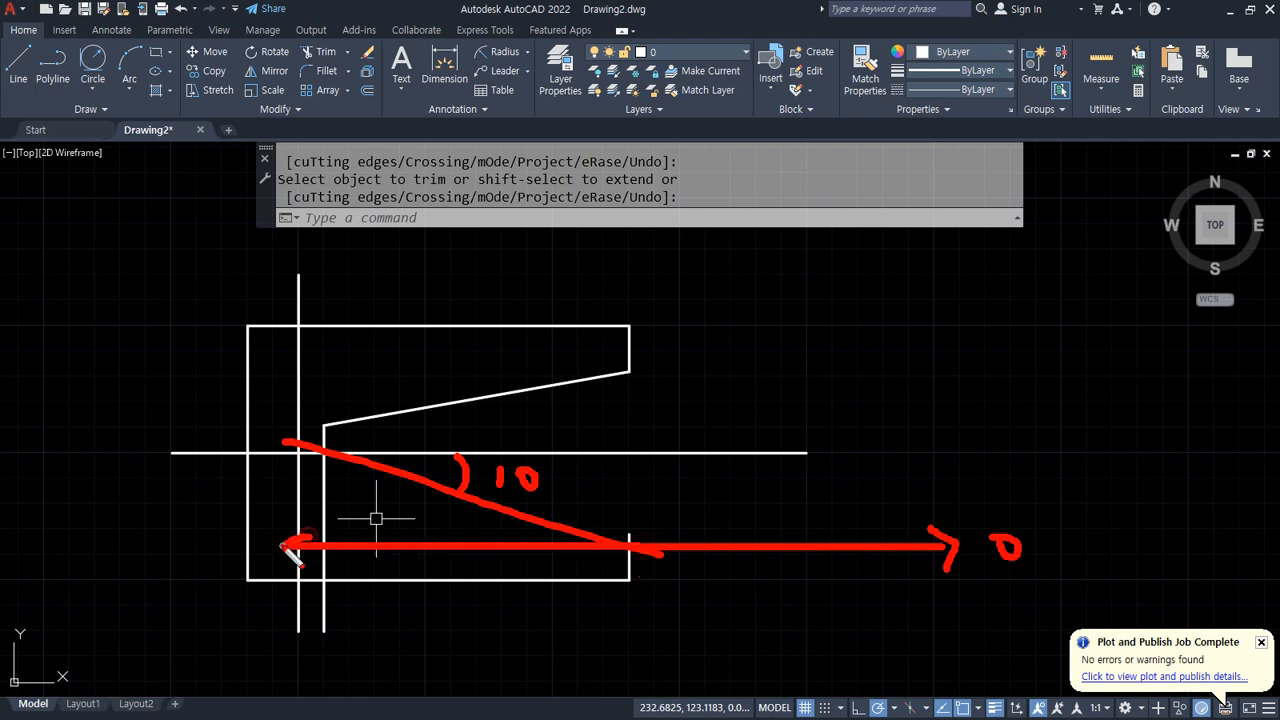
pyautogui.moveTo(113, 493); pyautogui.dragTo(129, 558)
pyautogui.moveTo(182, 505)
pyautogui.mouseDown()
pyautogui.moveTo(224, 540)
pyautogui.moveTo(231, 567)
pyautogui.moveTo(209, 533)
pyautogui.mouseUp()
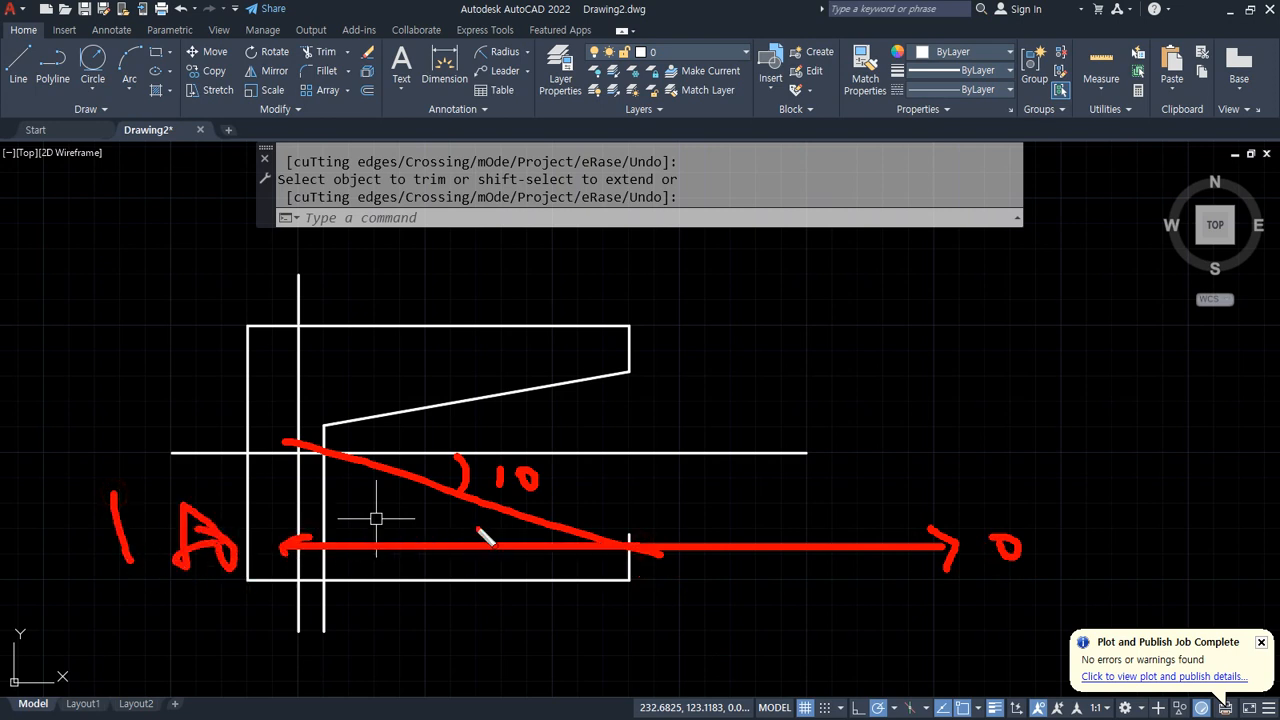
pyautogui.moveTo(505, 455)
pyautogui.mouseDown()
pyautogui.moveTo(462, 488)
pyautogui.moveTo(551, 555)
pyautogui.moveTo(423, 510)
pyautogui.moveTo(446, 514)
pyautogui.mouseUp()
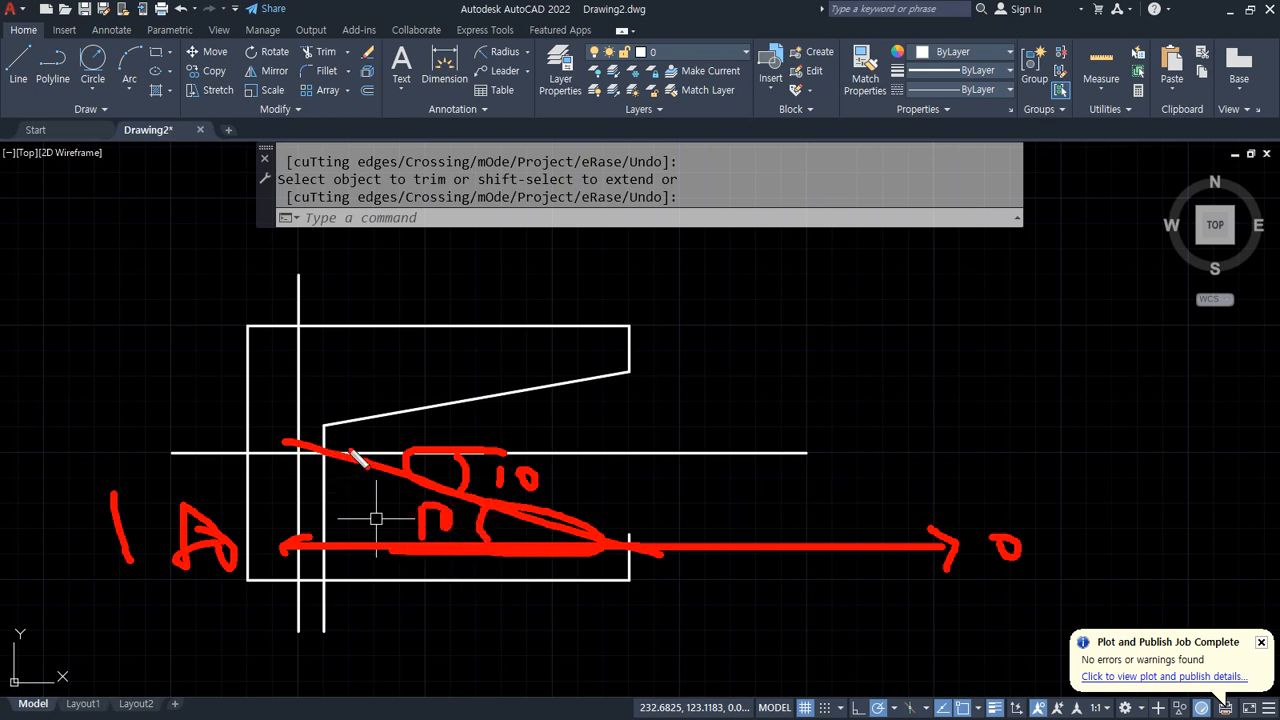
pyautogui.moveTo(292, 442); pyautogui.dragTo(322, 505)
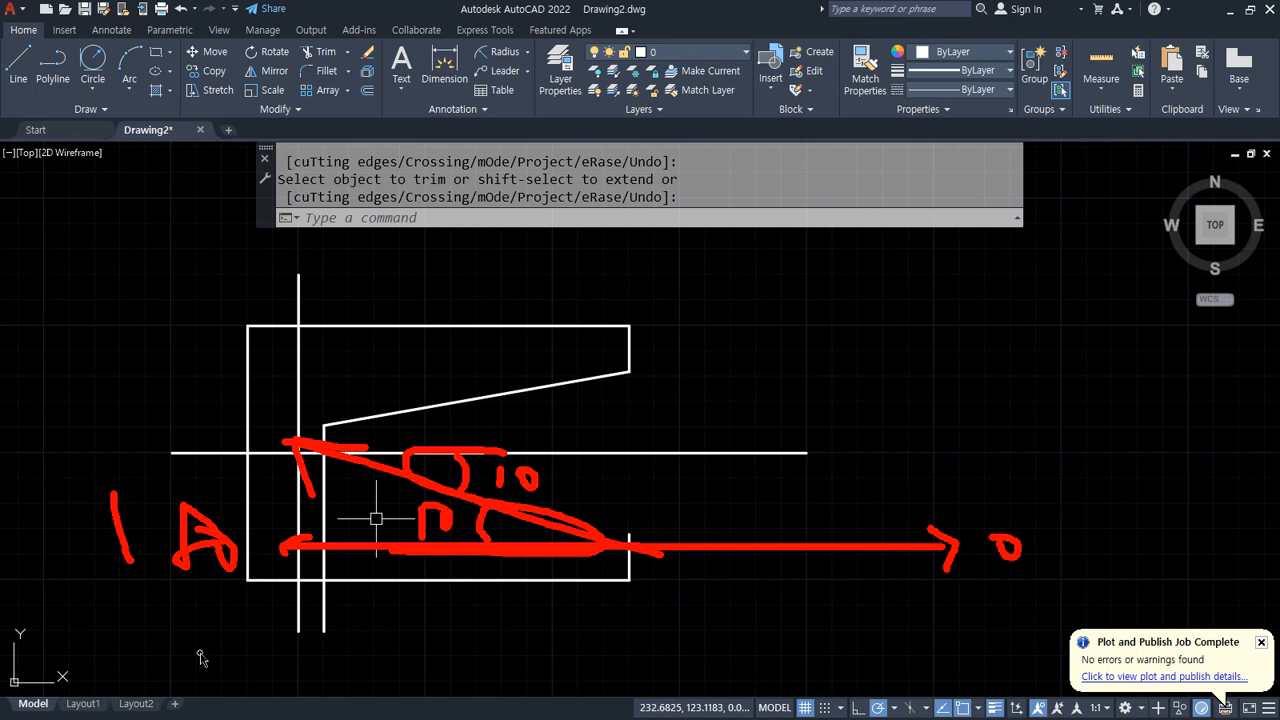
pyautogui.press('Escape')
# Step: Draw a line from the lower end of the trimmed right edge, 130 units long at 170 degrees
pyautogui.write('l')
pyautogui.press('Return')
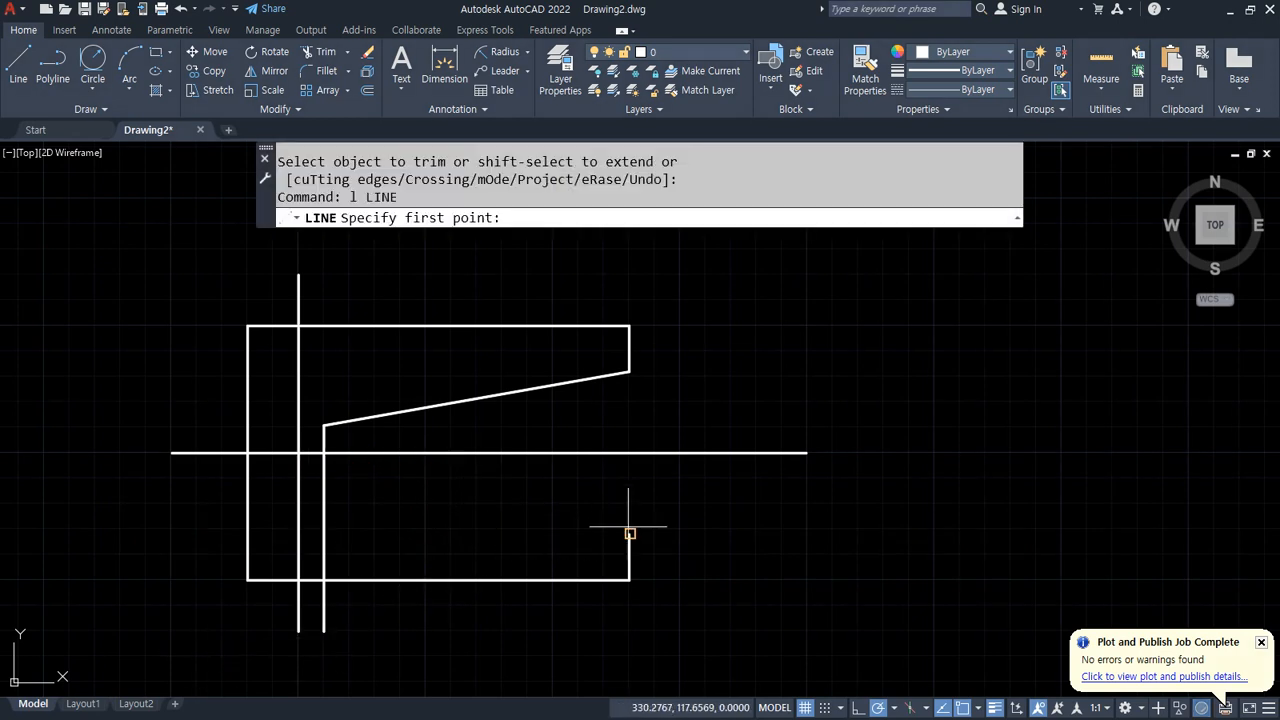
pyautogui.click(629, 530)
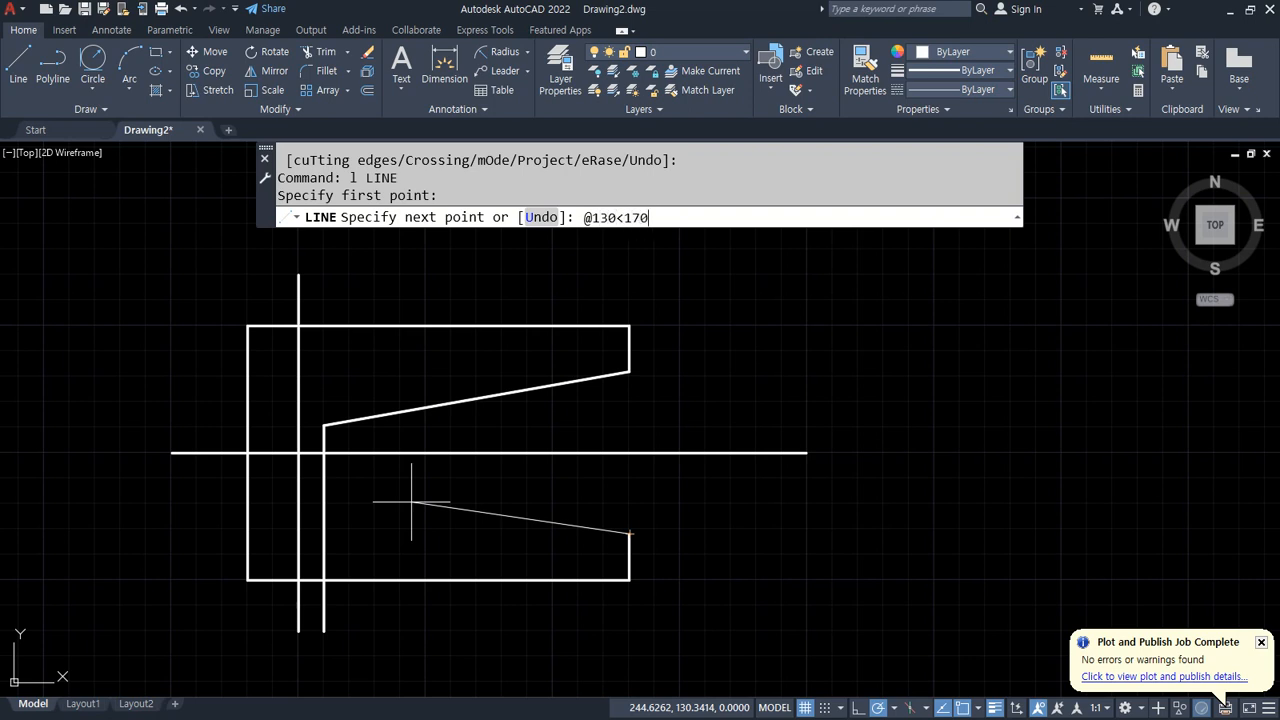
pyautogui.write('@130<170')
pyautogui.press('Return')
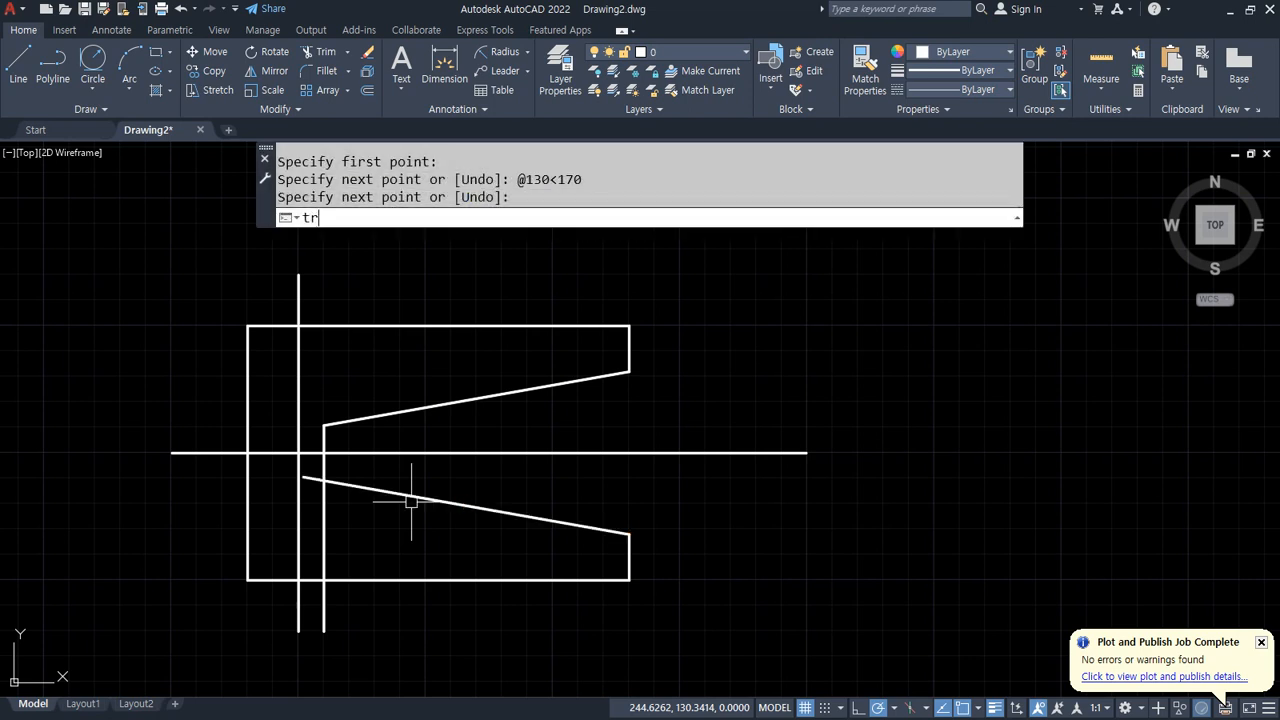
# Step: Trim the offset line below the lower sloped line and the lower sloped line's overhang past the offset line
pyautogui.write('tr')
pyautogui.press('Return')
pyautogui.click(321, 612)
pyautogui.moveTo(331, 514); pyautogui.dragTo(314, 486)
pyautogui.click(312, 478)
pyautogui.press('Return')
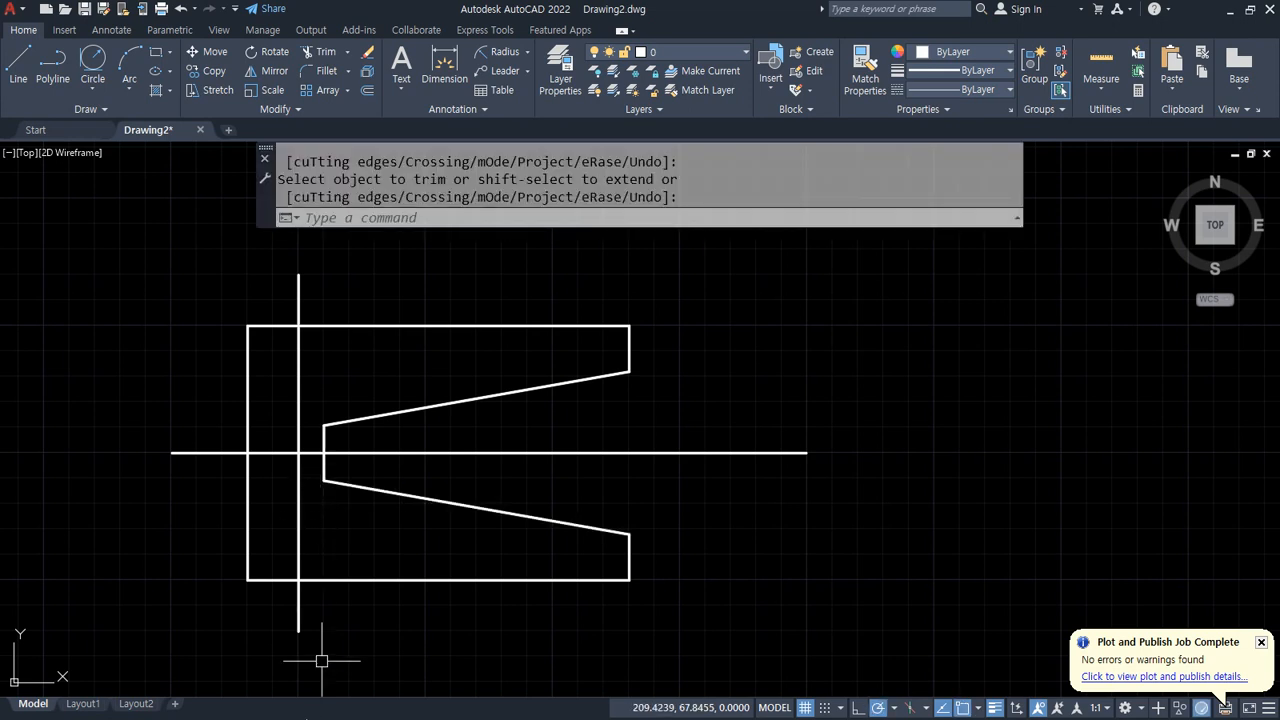
# Step: Draw a vertical and a horizontal crossing line in empty space to the right of the plate
pyautogui.moveTo(930, 469); pyautogui.dragTo(396, 447, button='middle')
pyautogui.write('l')
pyautogui.press('Return')
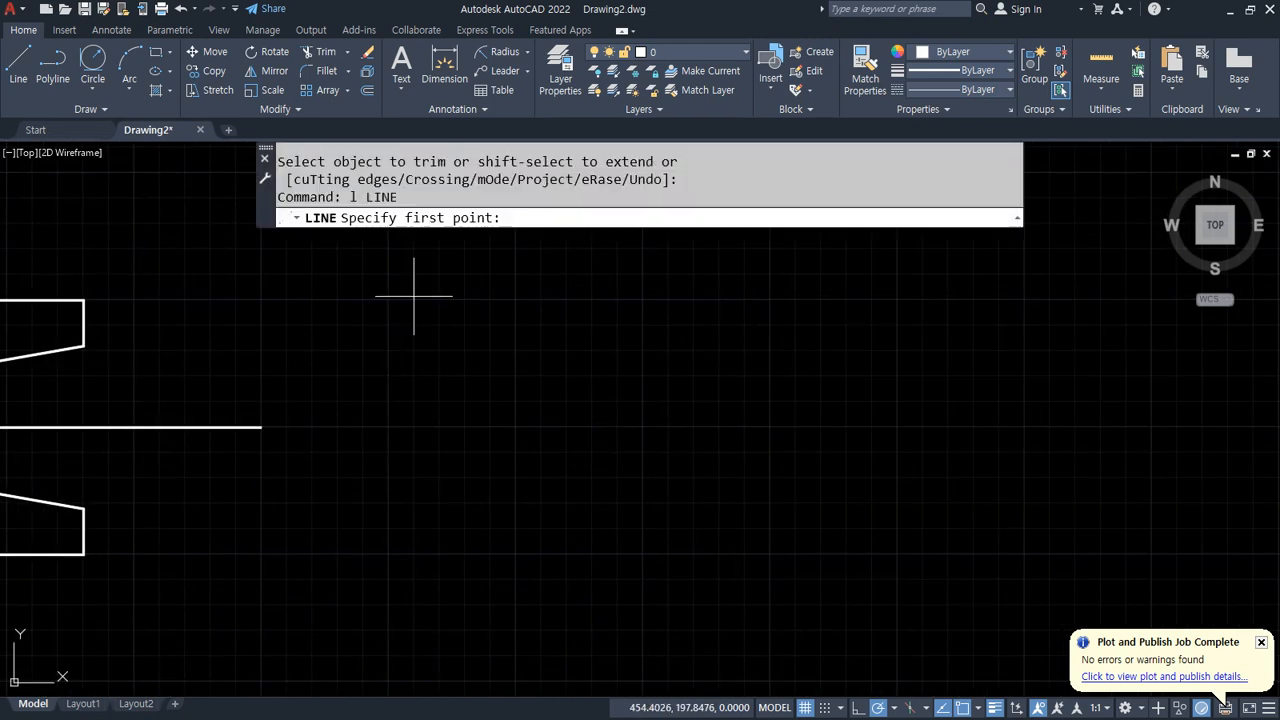
pyautogui.click(516, 274)
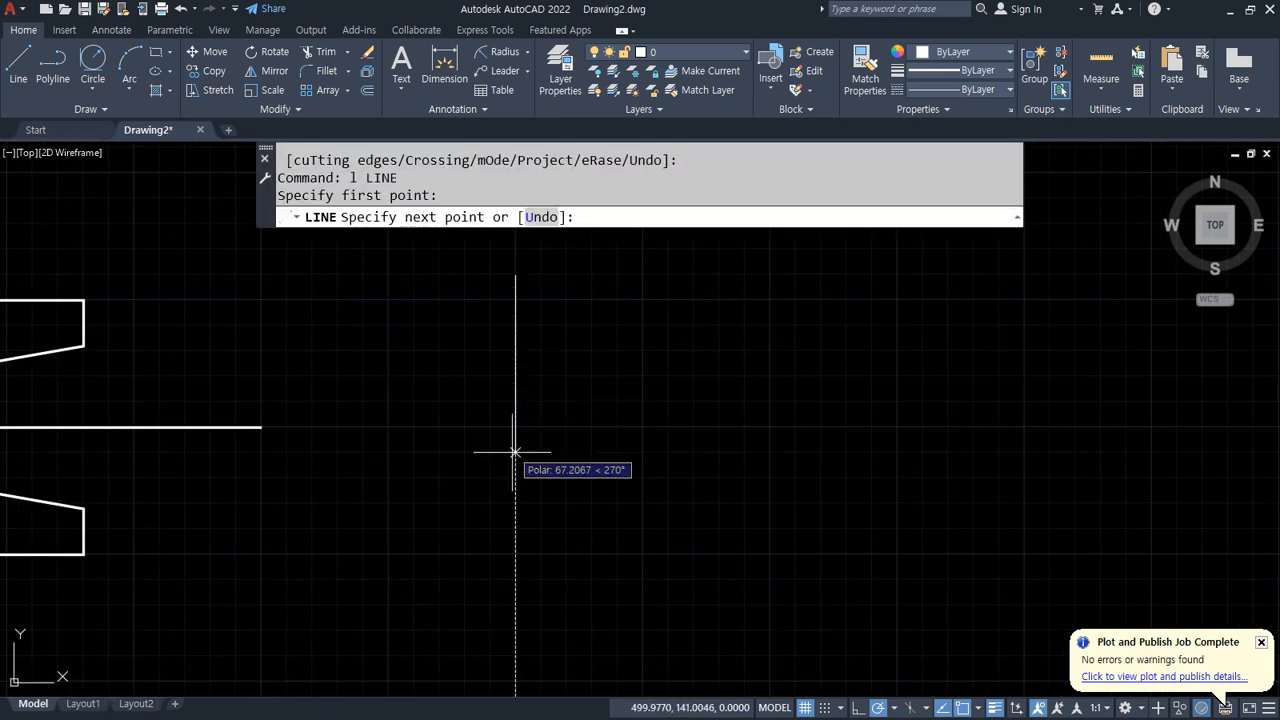
pyautogui.click(514, 578)
pyautogui.press('Return')
pyautogui.press('Return')
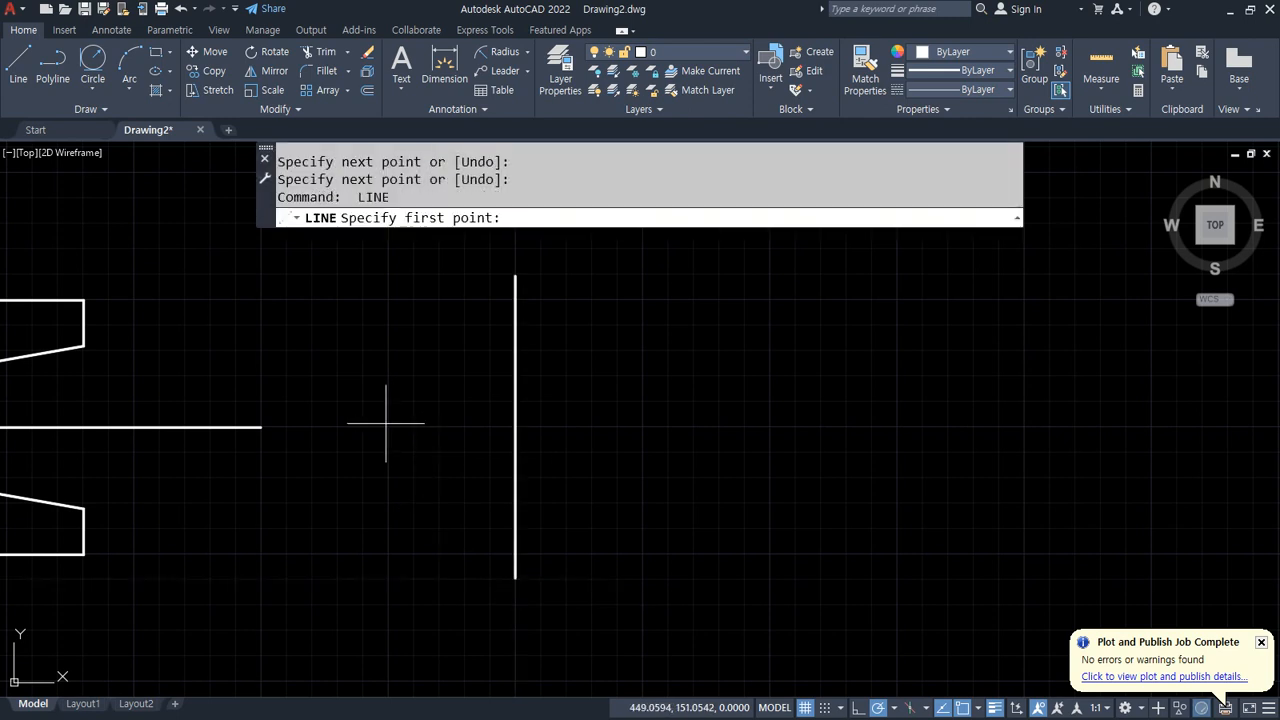
pyautogui.click(386, 424)
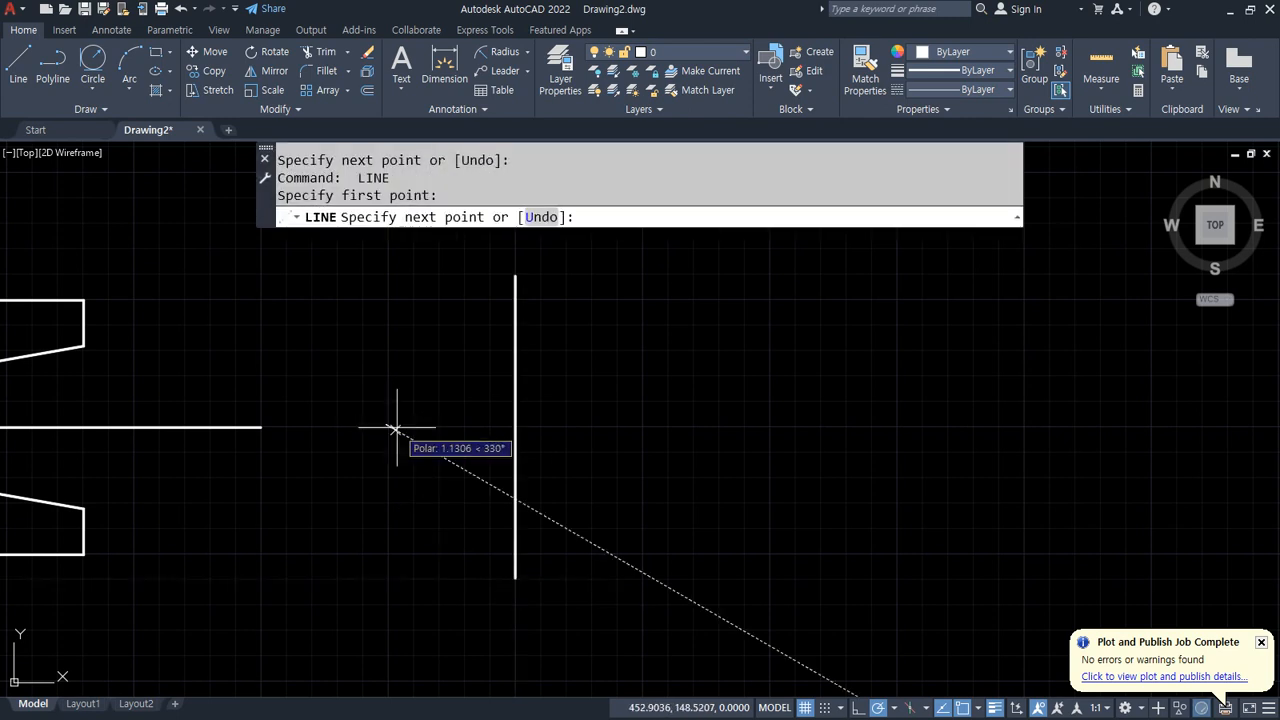
pyautogui.click(896, 425)
pyautogui.press('Return')
# Step: Offset the new vertical line 20 units to the left
pyautogui.write('o')
pyautogui.press('Return')
pyautogui.write('20')
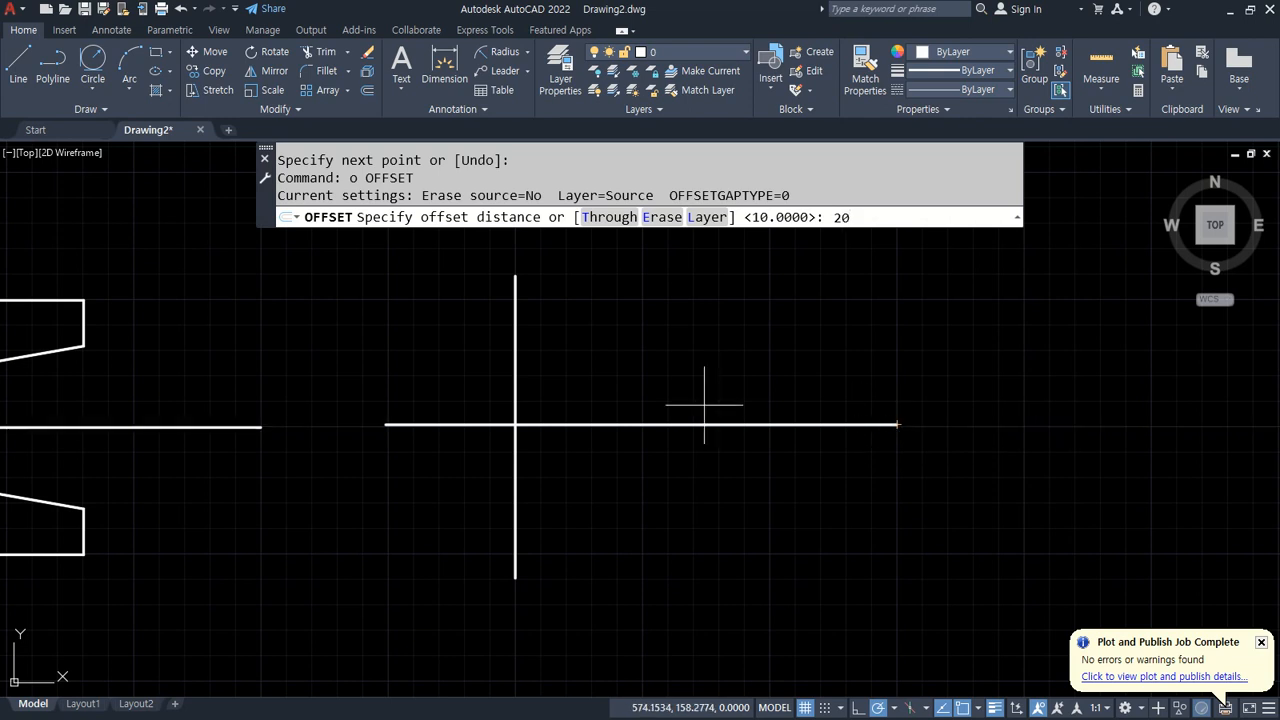
pyautogui.press('Return')
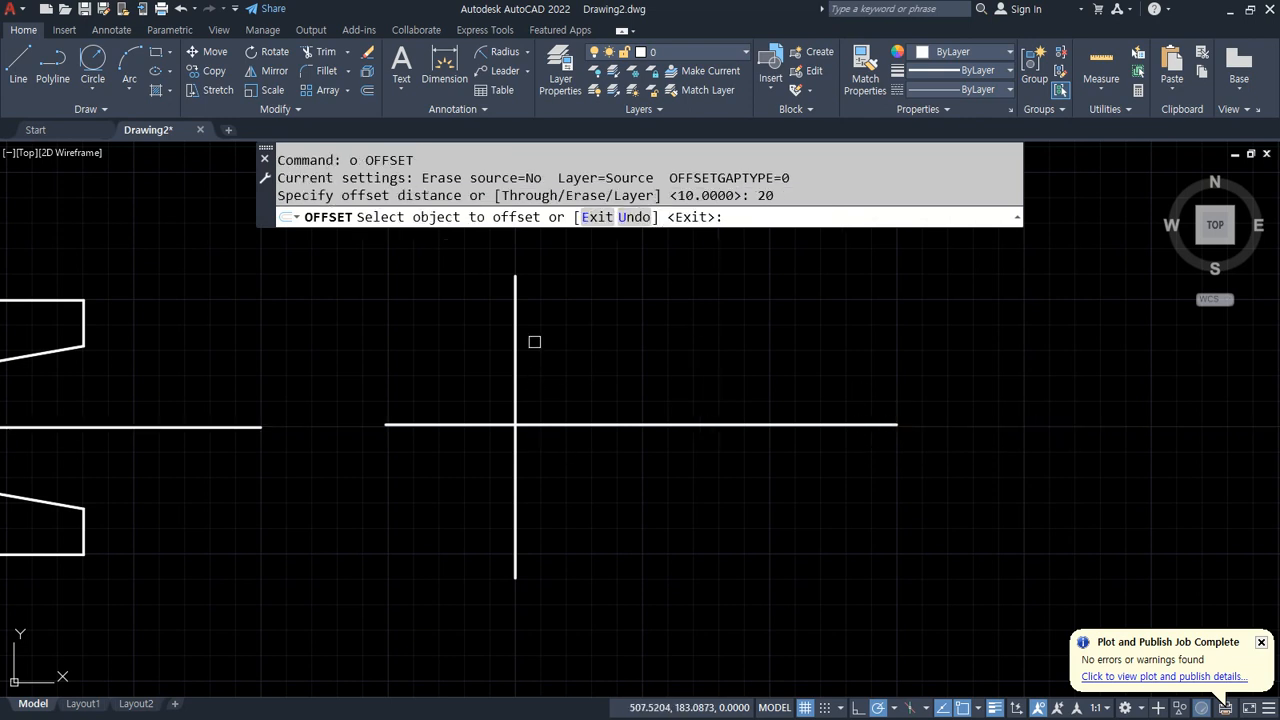
pyautogui.click(514, 360)
pyautogui.click(384, 361)
pyautogui.press('Return')
# Step: Offset the left vertical line 150 units to the right
pyautogui.press('Return')
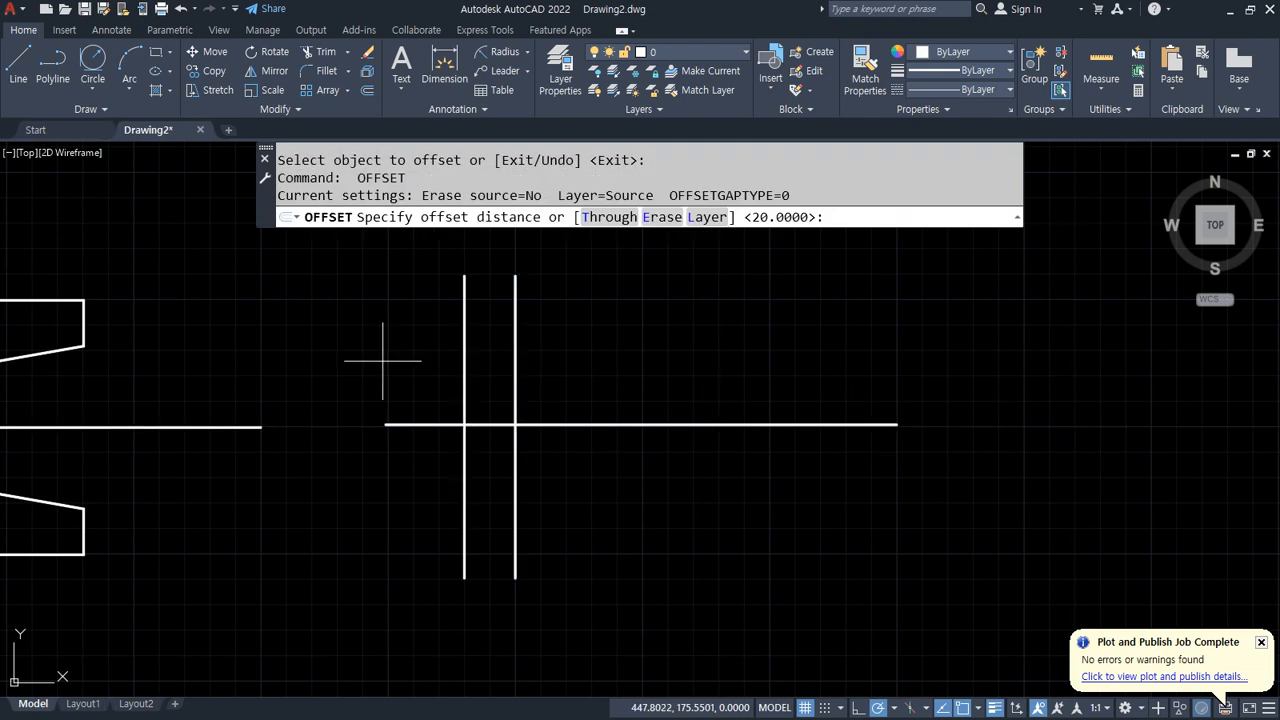
pyautogui.write('150')
pyautogui.press('Return')
pyautogui.click(464, 349)
pyautogui.click(620, 346)
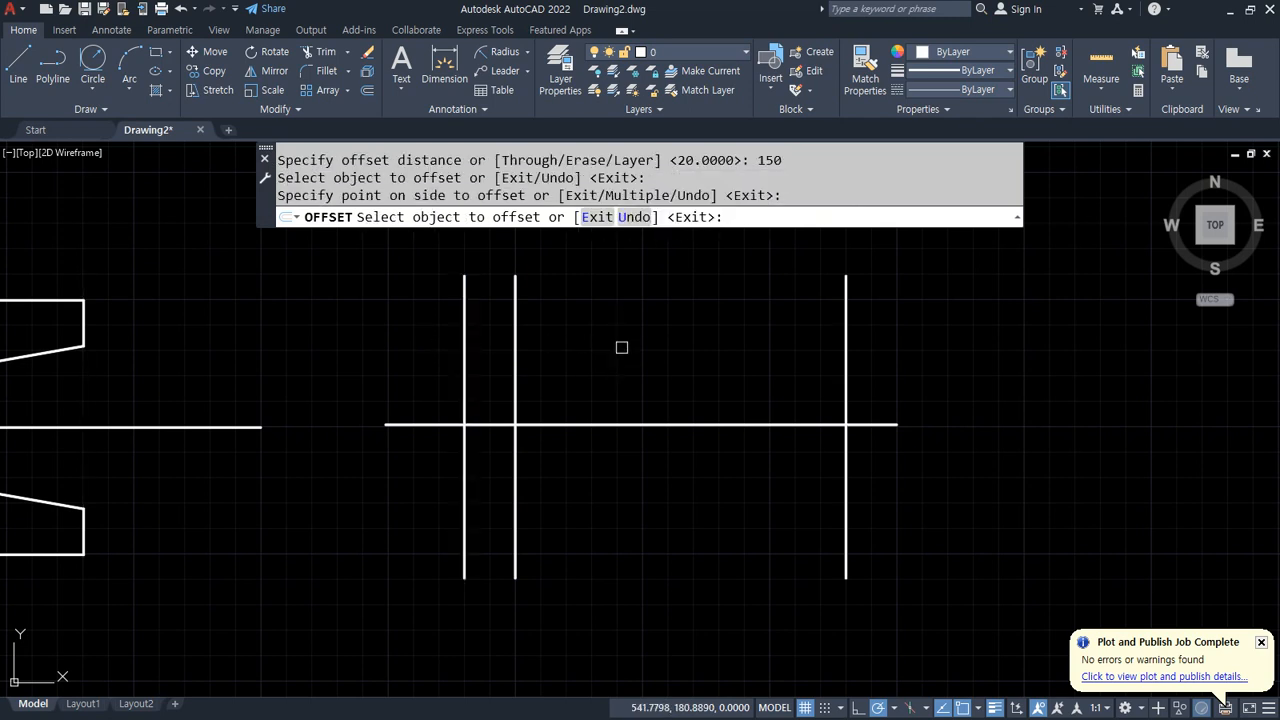
# Step: Offset the second vertical line 10 units to the right
pyautogui.press('Return')
pyautogui.press('Return')
pyautogui.write('10')
pyautogui.press('Return')
pyautogui.click(516, 380)
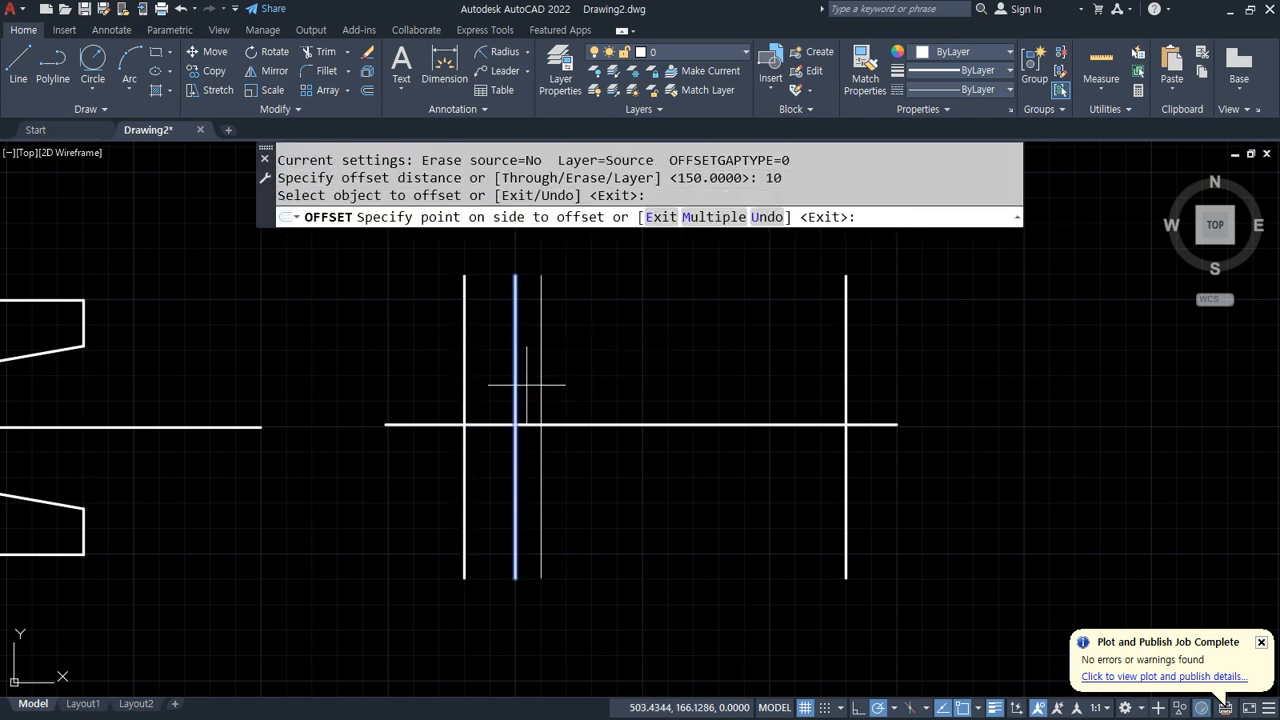
pyautogui.click(574, 380)
# Step: Offset the horizontal line 50 units both upward and downward
pyautogui.press('Return')
pyautogui.press('Return')
pyautogui.write('50')
pyautogui.press('Return')
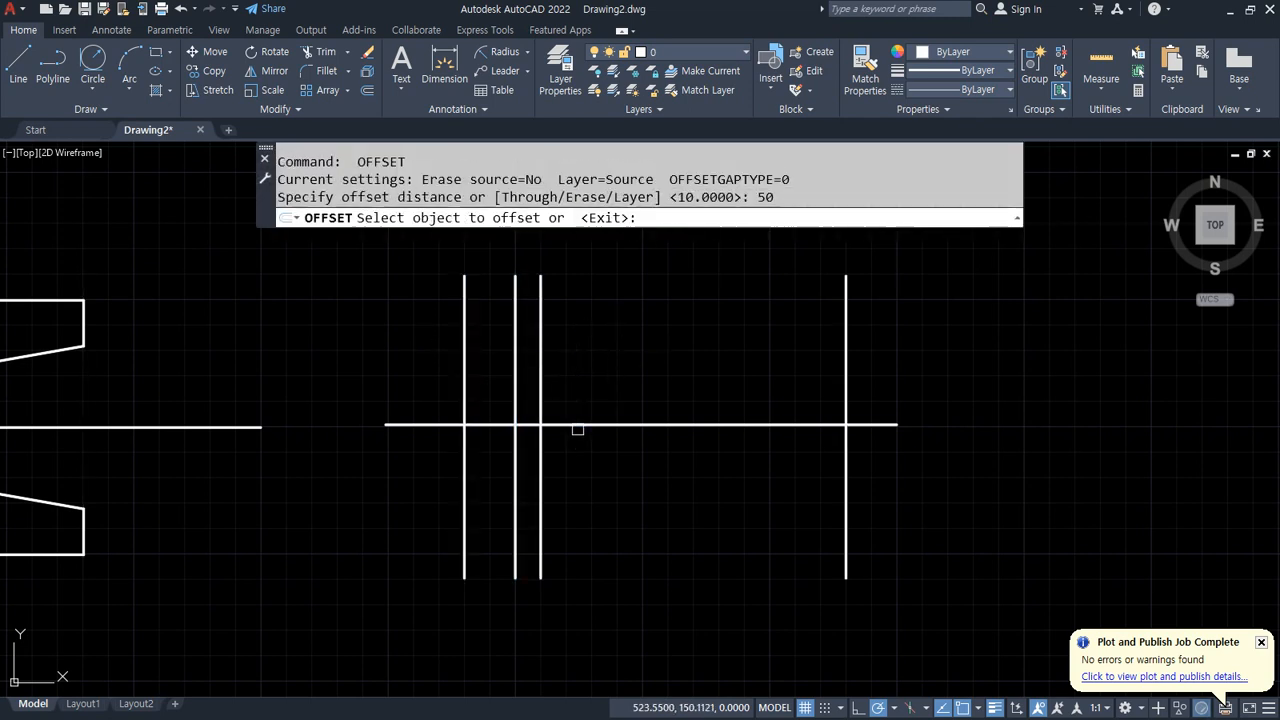
pyautogui.click(574, 425)
pyautogui.click(586, 400)
pyautogui.click(640, 425)
pyautogui.click(690, 519)
pyautogui.press('Return')
# Step: Trim the overhanging line ends at the four corners to close the 150 by 100 rectangle
pyautogui.write('tr')
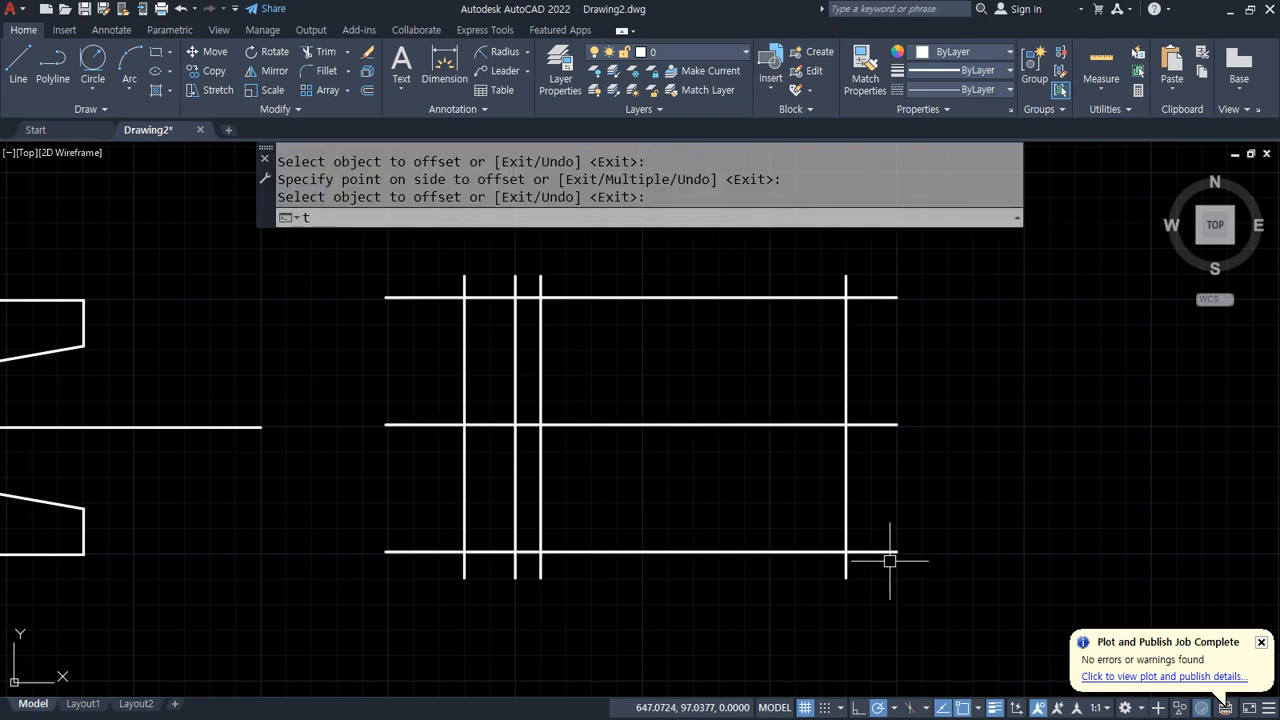
pyautogui.press('Return')
pyautogui.moveTo(895, 528); pyautogui.dragTo(828, 592)
pyautogui.moveTo(500, 622); pyautogui.dragTo(401, 542)
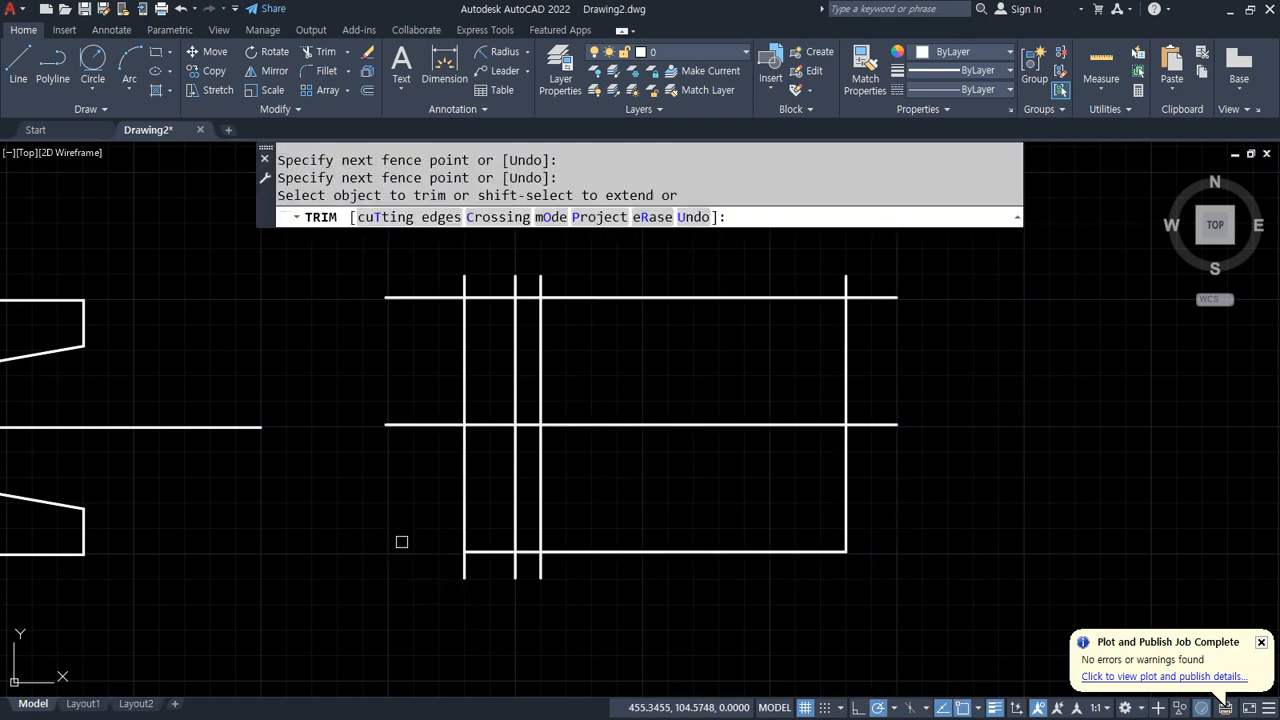
pyautogui.moveTo(429, 340)
pyautogui.mouseDown()
pyautogui.moveTo(466, 277)
pyautogui.moveTo(590, 278)
pyautogui.mouseUp()
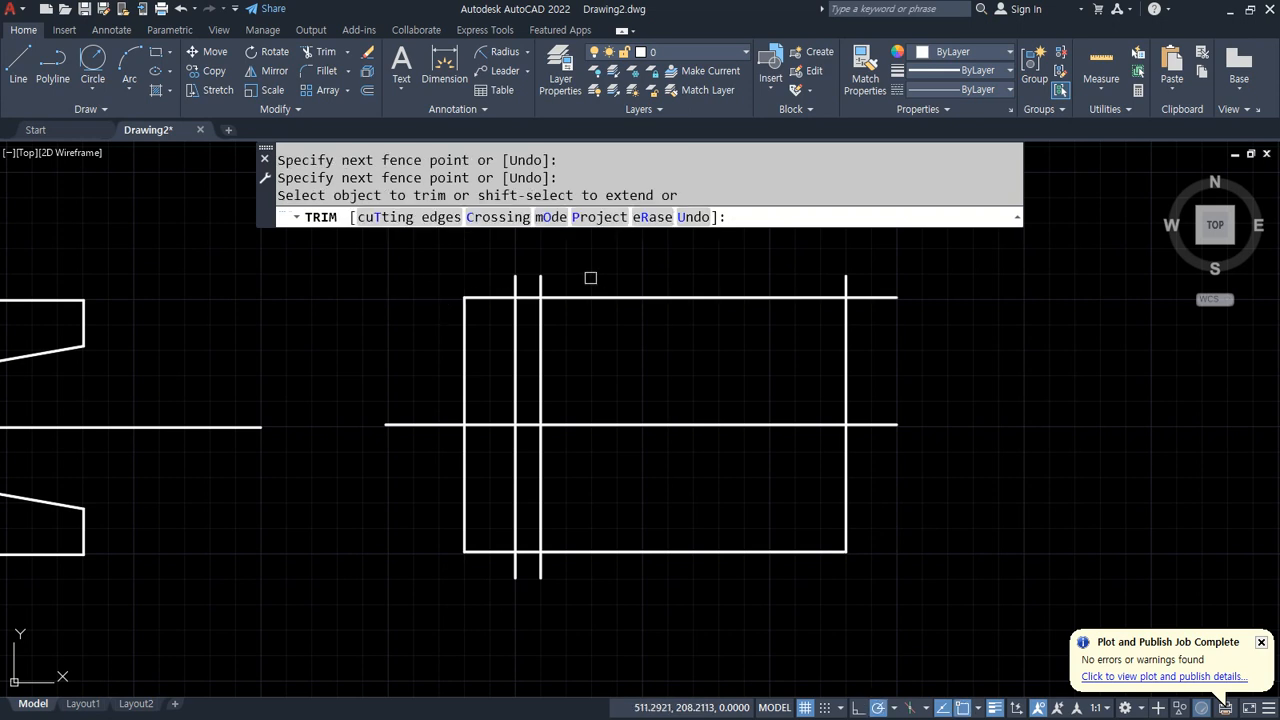
pyautogui.moveTo(790, 270)
pyautogui.mouseDown()
pyautogui.moveTo(906, 303)
pyautogui.moveTo(906, 314)
pyautogui.mouseUp()
pyautogui.press('Return')
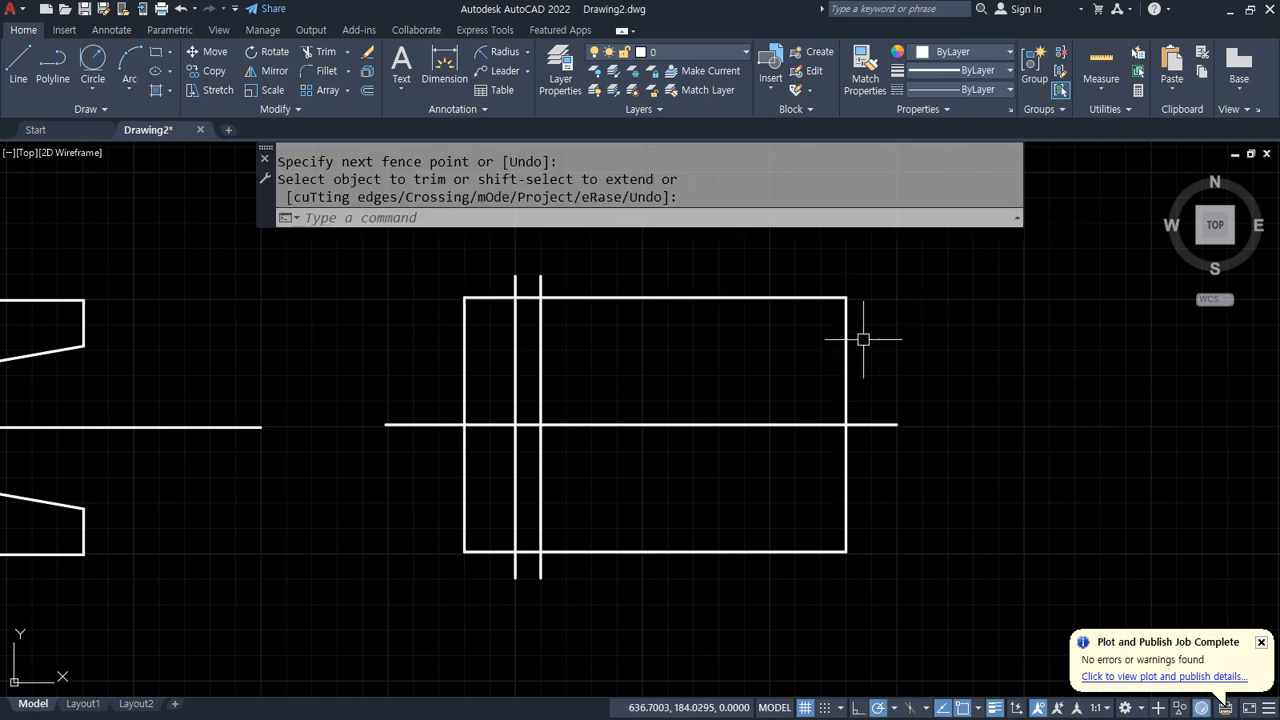
# Step: Offset the rectangle's top and bottom edges 18 units inward
pyautogui.write('o')
pyautogui.press('Return')
pyautogui.write('10')
pyautogui.press('Return')
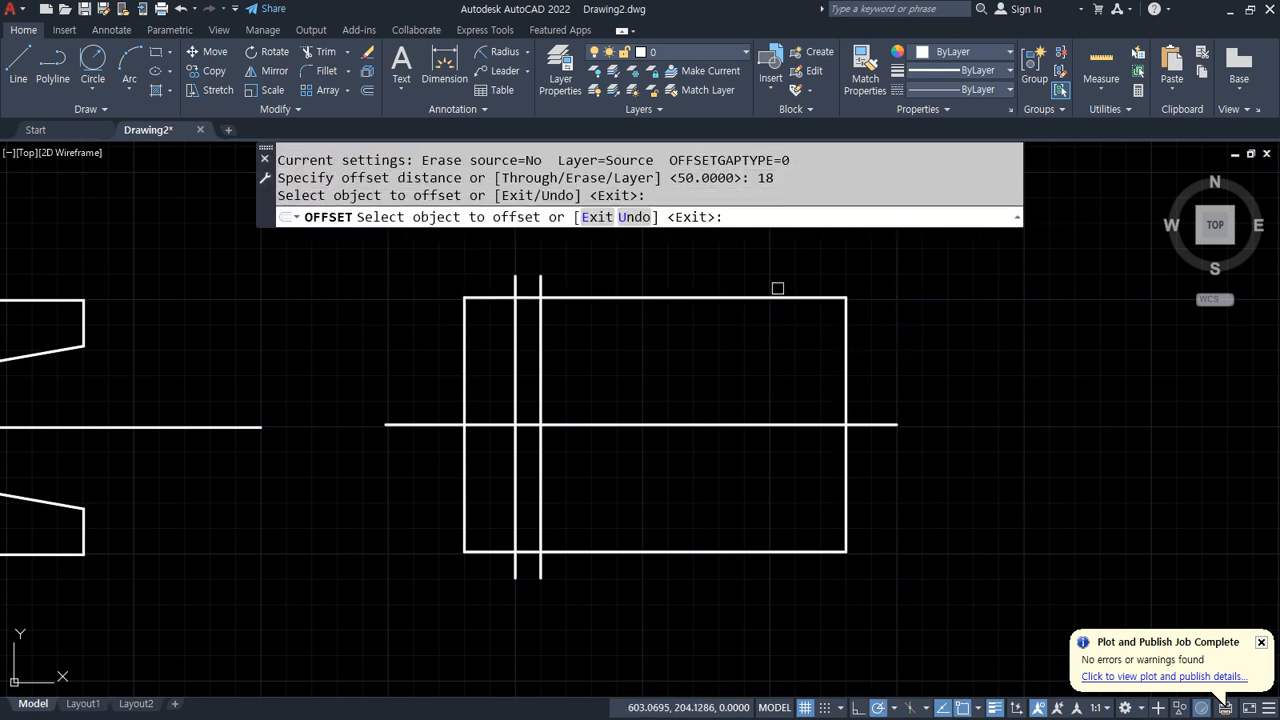
pyautogui.click(778, 298)
pyautogui.click(749, 362)
pyautogui.click(734, 548)
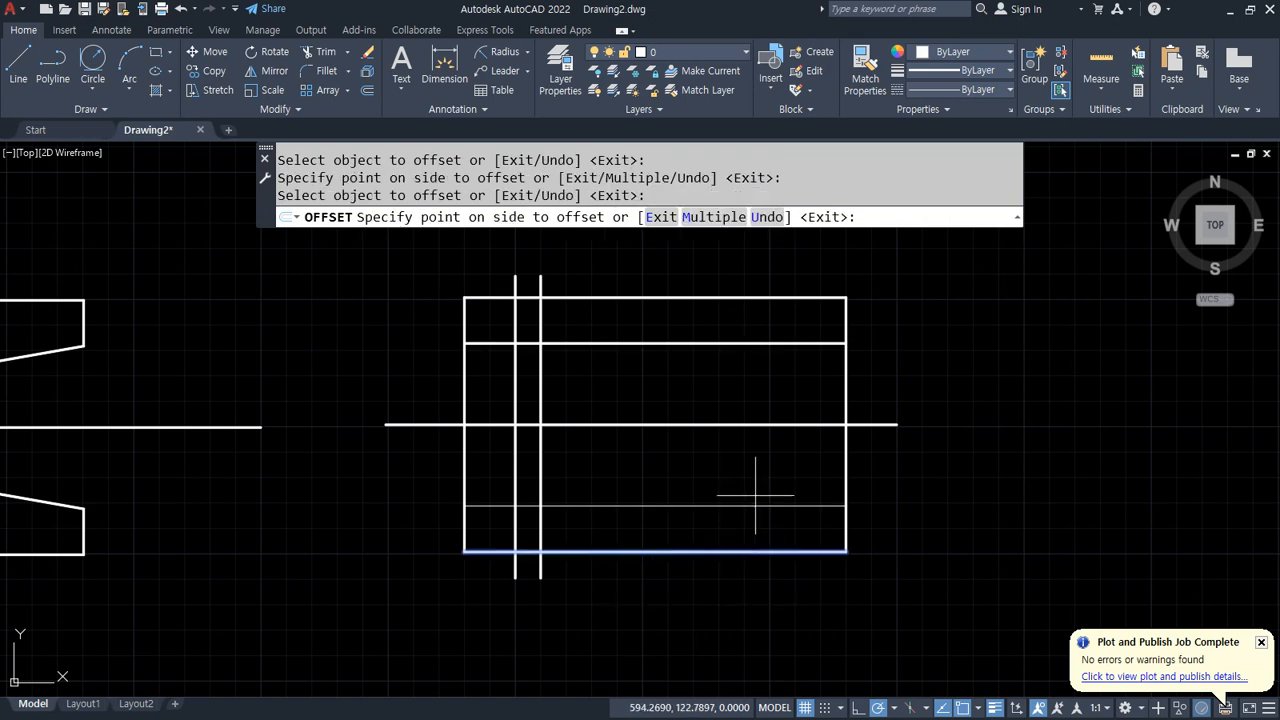
pyautogui.click(760, 498)
pyautogui.press('Return')
# Step: Trim the rectangle's right edge between the two offset lines
pyautogui.write('tr')
pyautogui.press('Return')
pyautogui.click(846, 462)
pyautogui.click(846, 385)
pyautogui.press('Return')
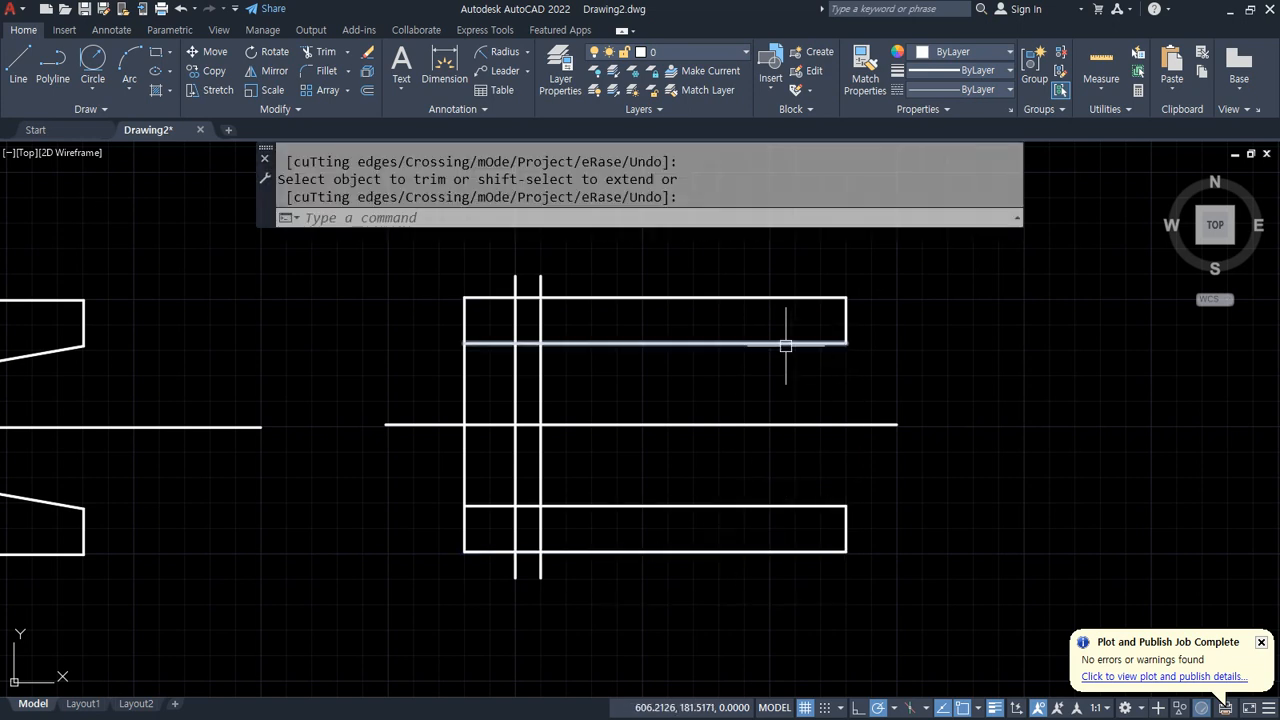
# Step: Erase the two 18-unit offset lines
pyautogui.click(786, 343)
pyautogui.click(770, 505)
pyautogui.write('e')
pyautogui.press('Return')
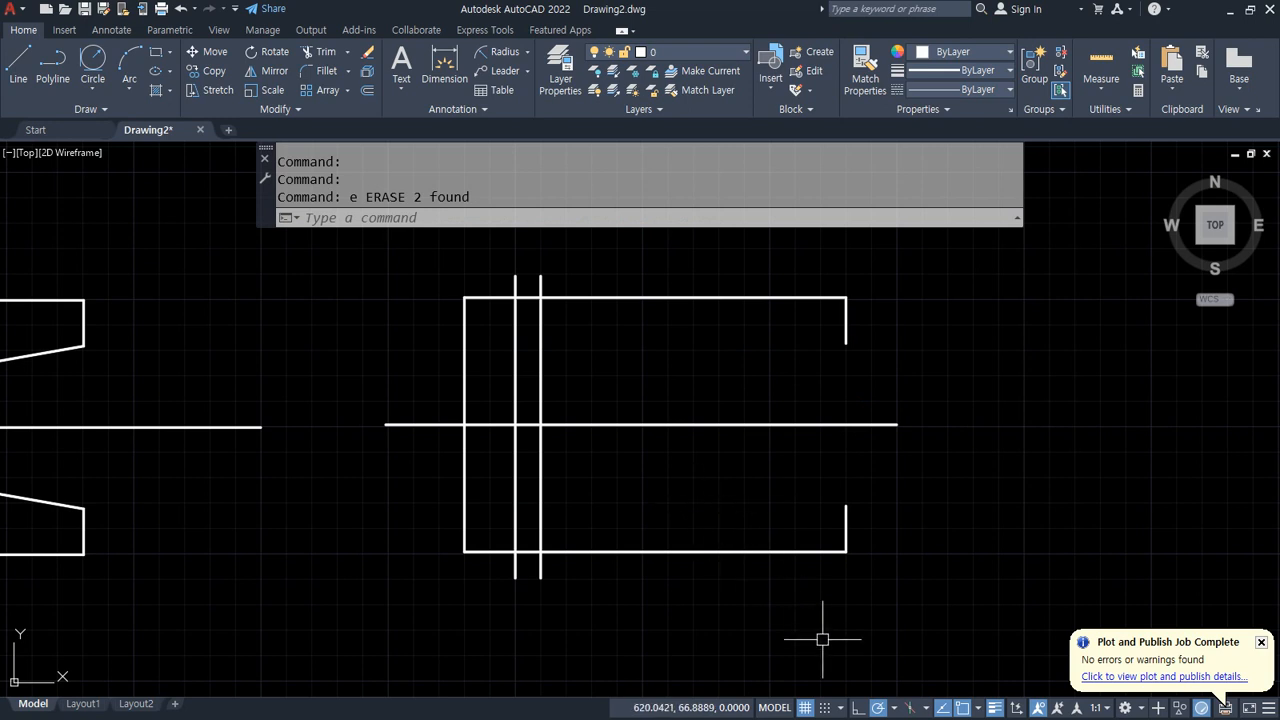
pyautogui.click(897, 708)
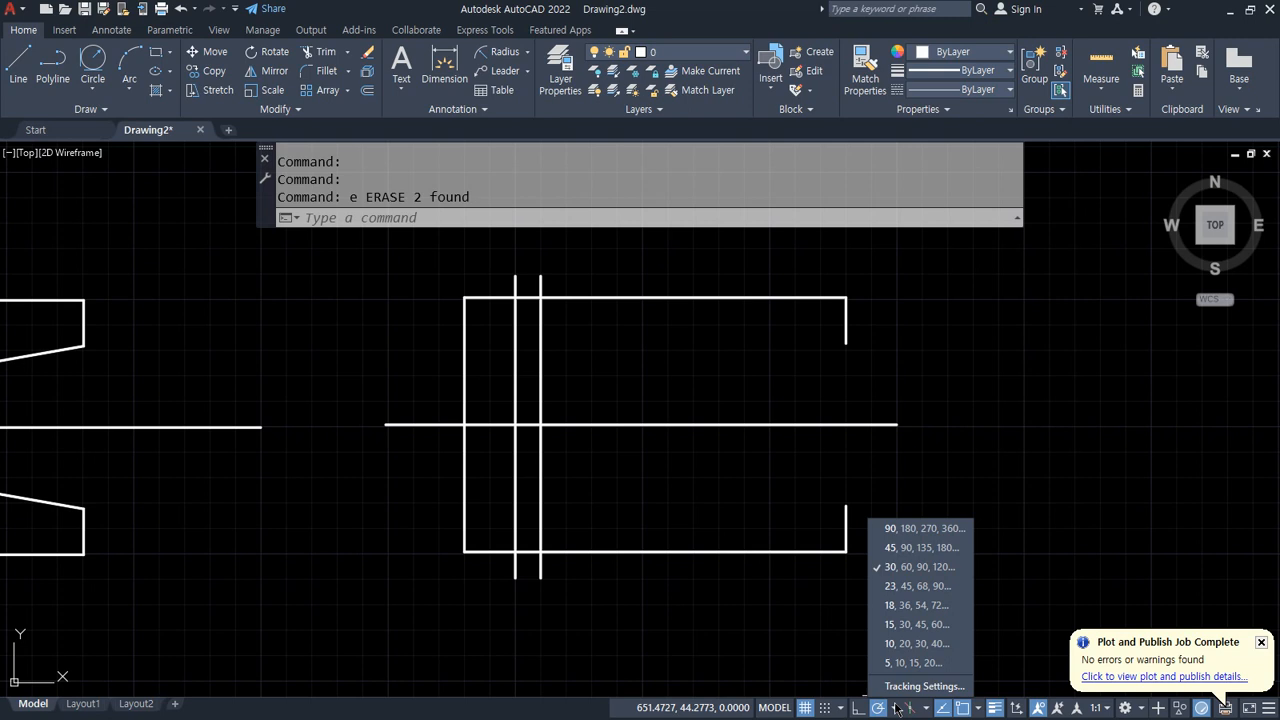
pyautogui.click(952, 687)
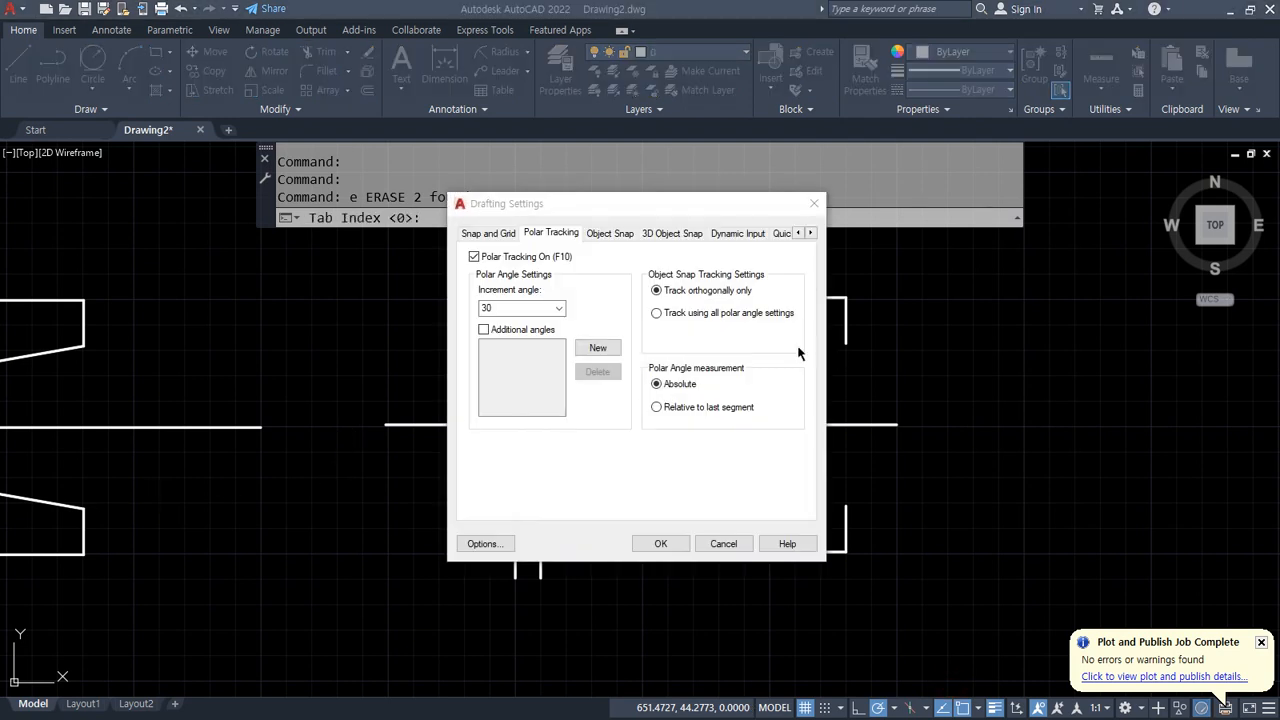
pyautogui.click(542, 308)
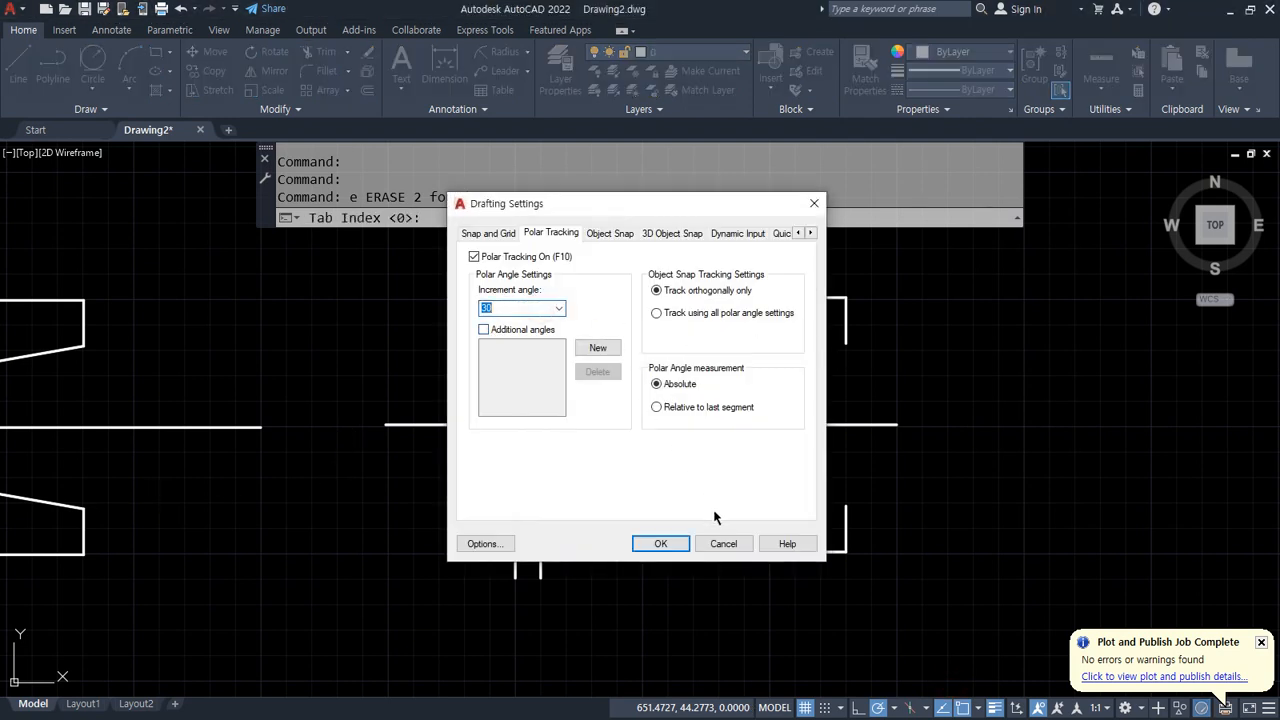
pyautogui.click(726, 545)
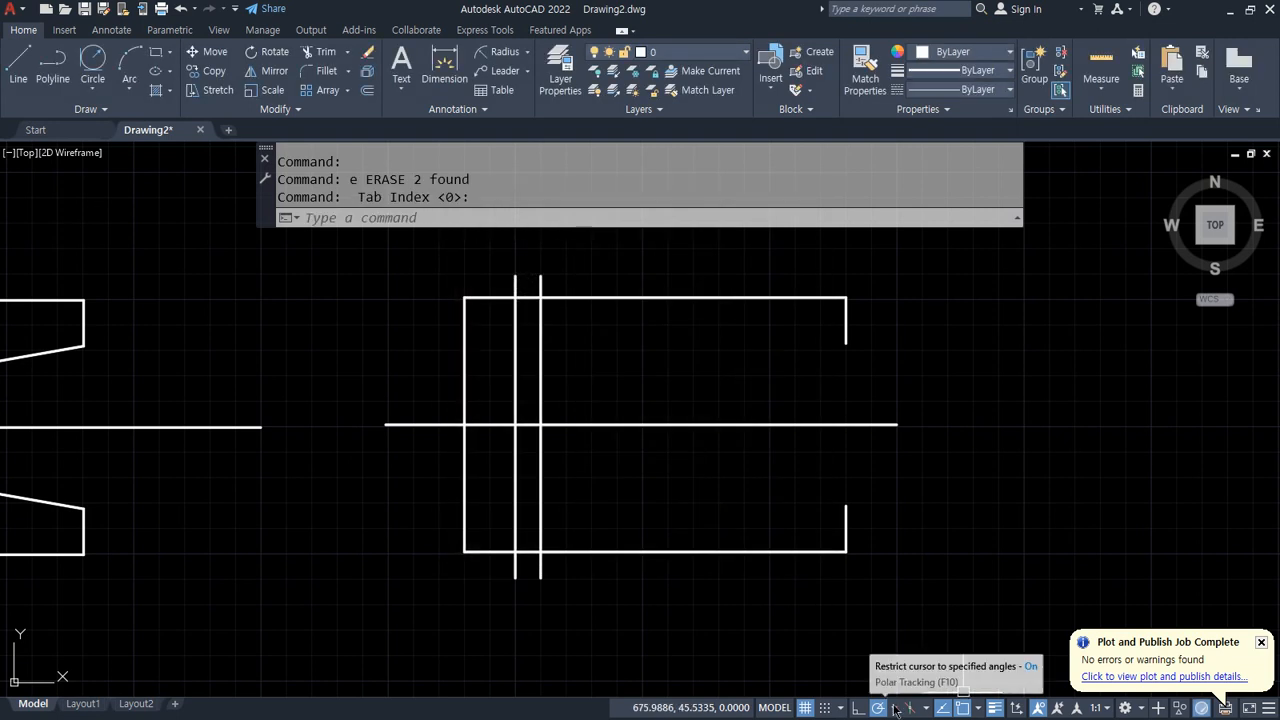
# Step: Set the polar tracking increment to 10 degrees and draw a sloped line from the upper notch end to the inner vertical line
pyautogui.click(893, 709)
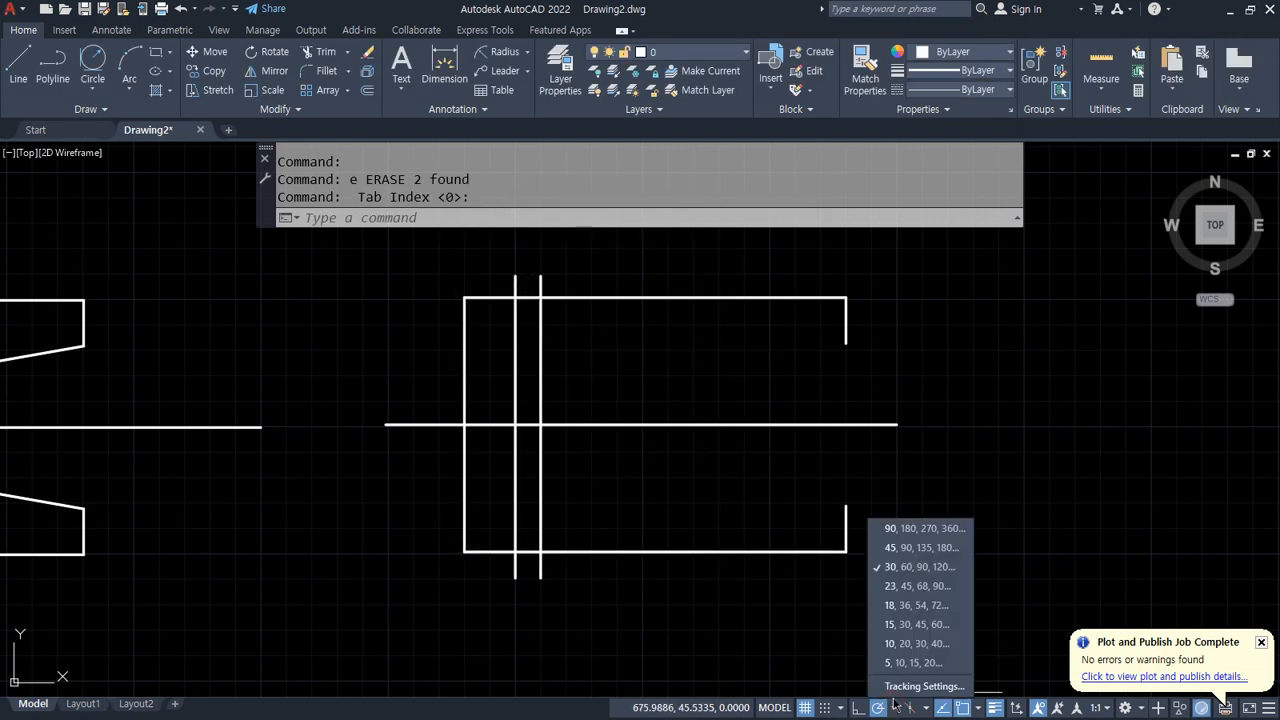
pyautogui.click(906, 644)
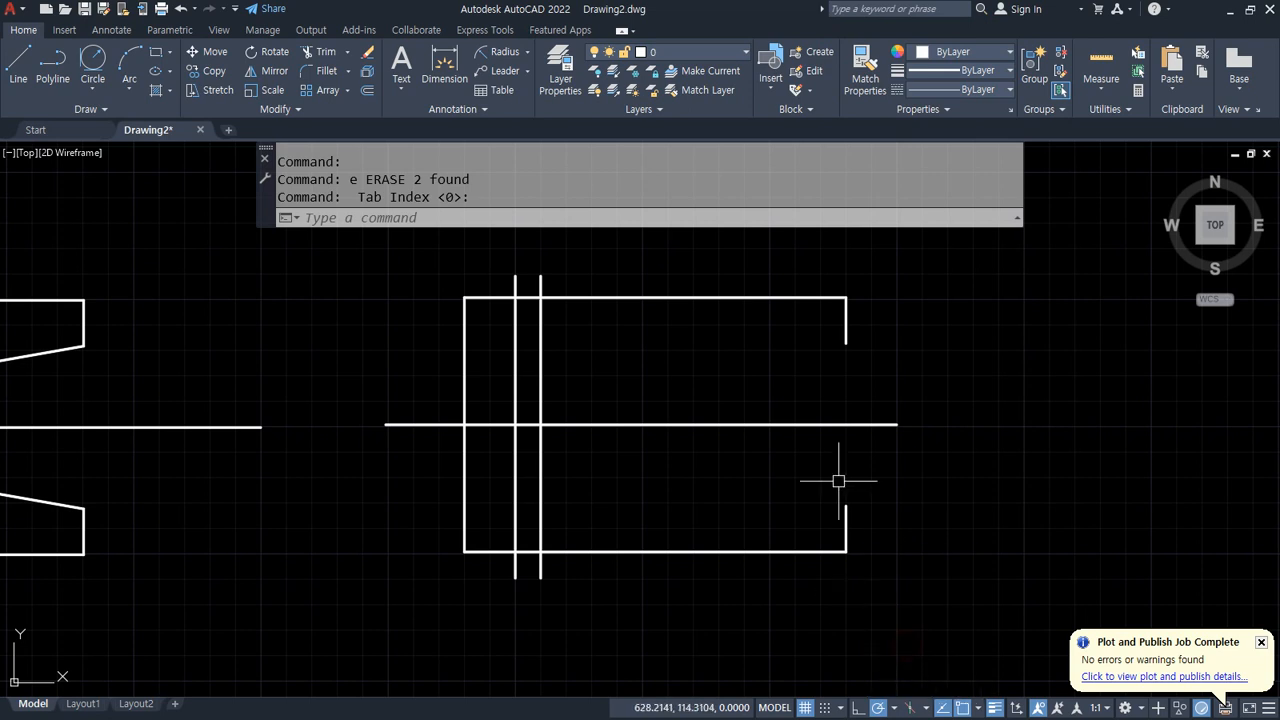
pyautogui.press('Return')
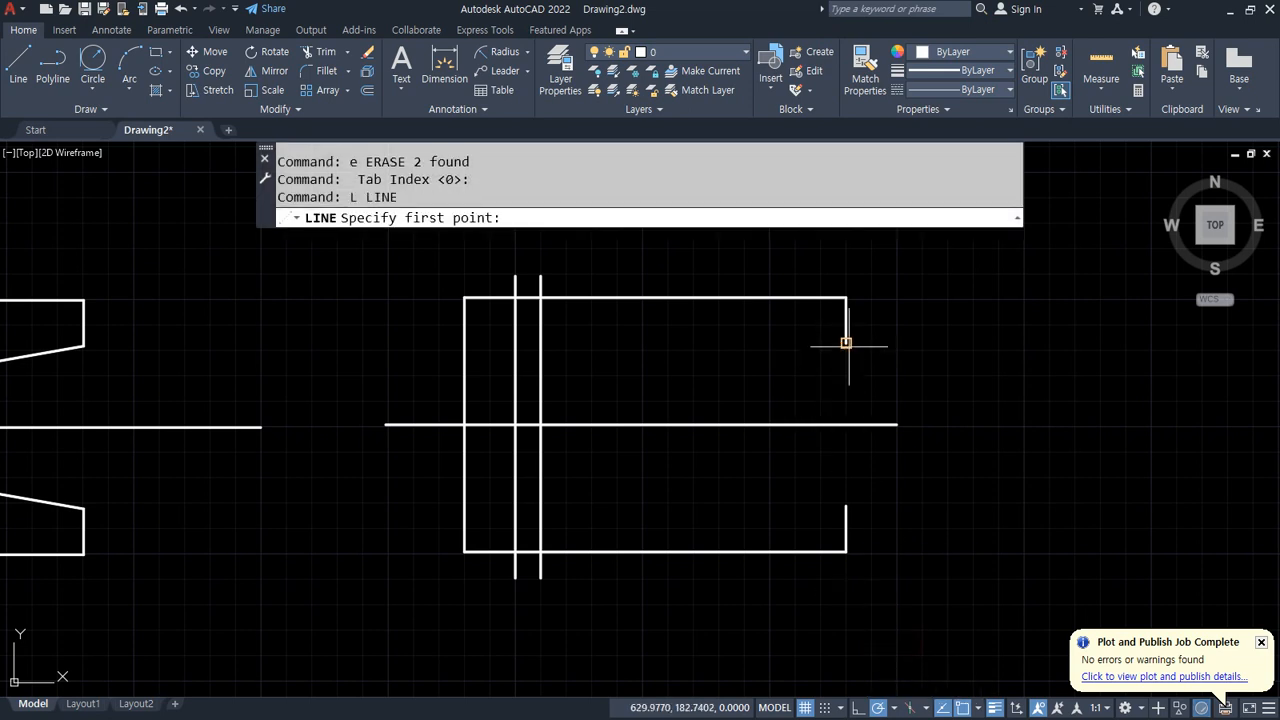
pyautogui.click(846, 342)
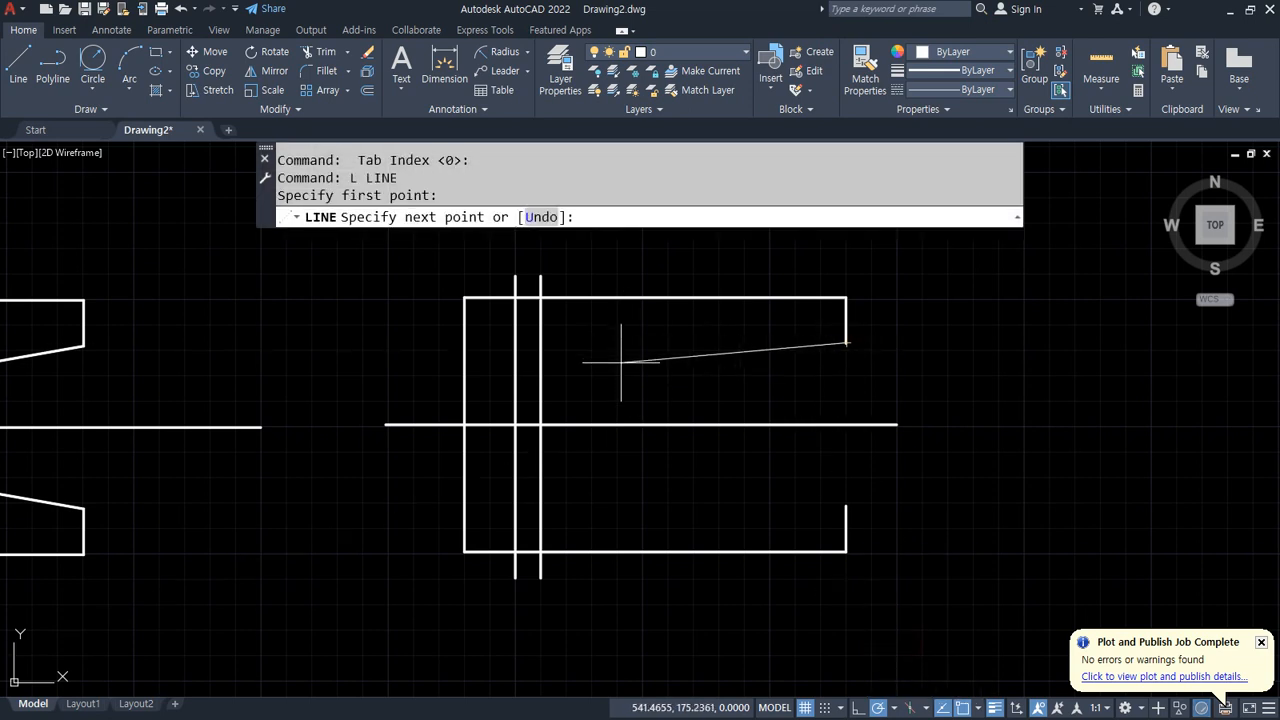
pyautogui.click(540, 397)
pyautogui.press('Return')
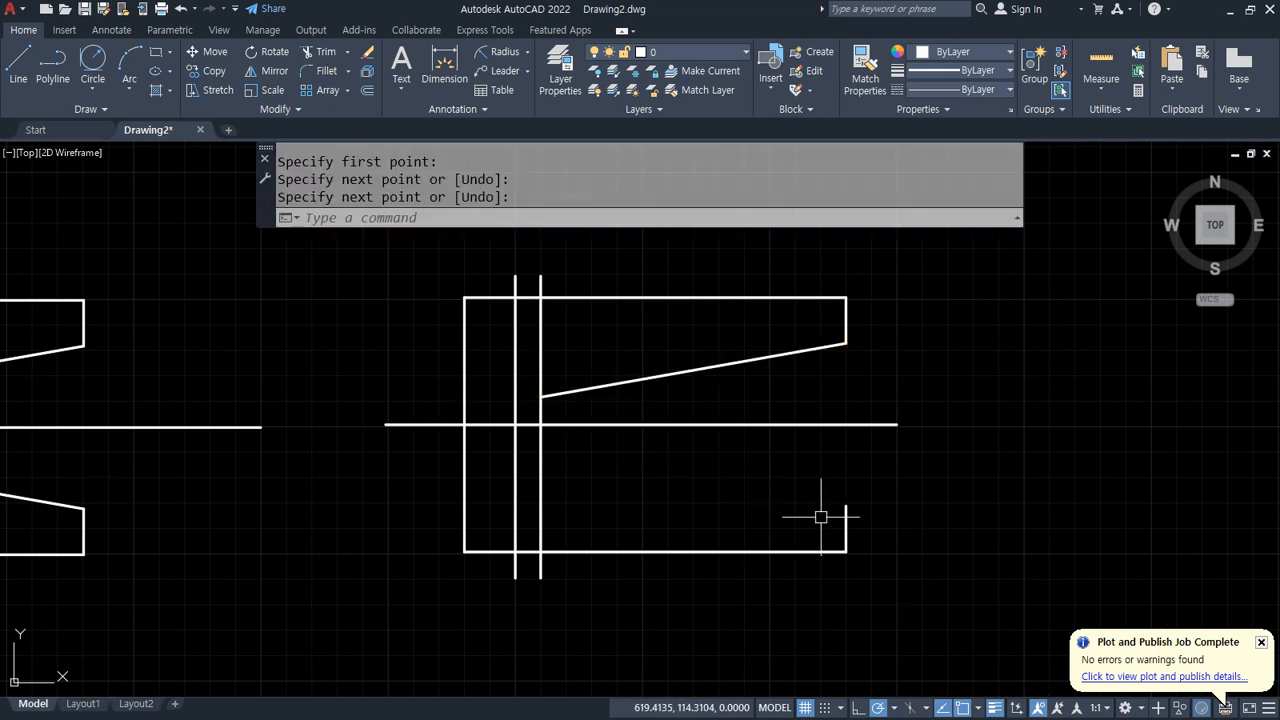
# Step: Draw the matching sloped line from the lower notch end to the inner vertical line
pyautogui.press('Return')
pyautogui.click(846, 505)
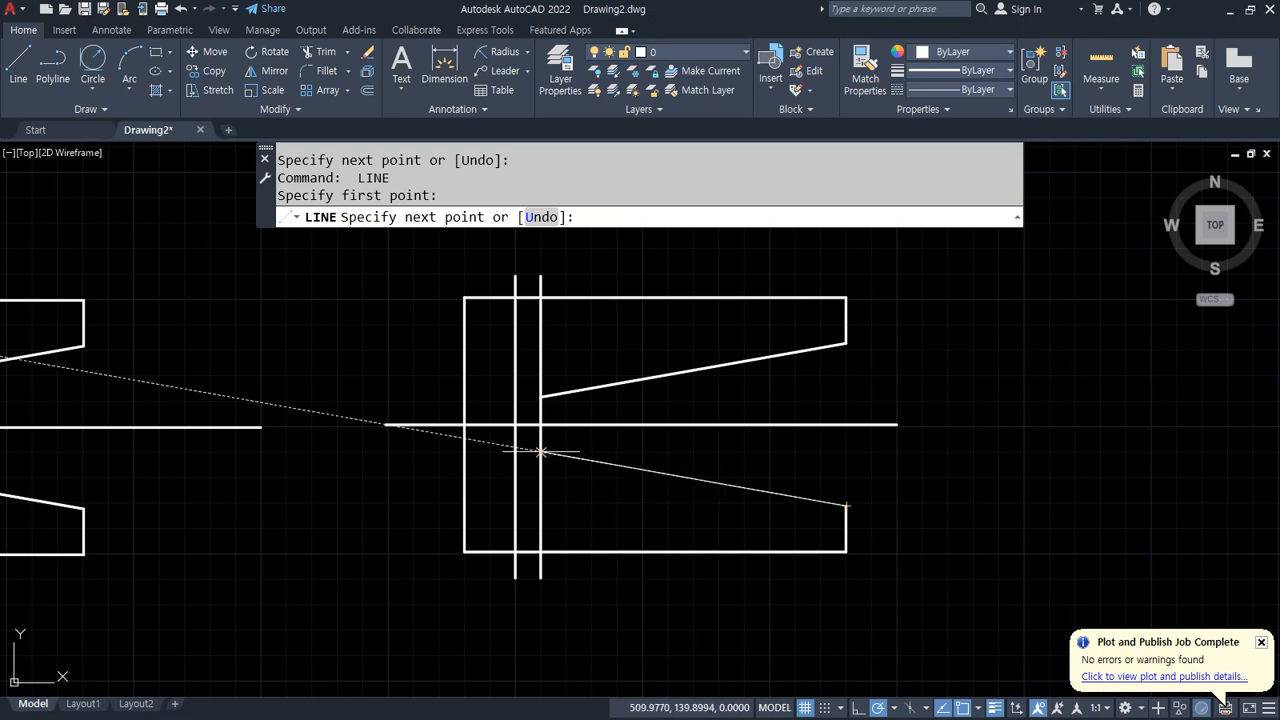
pyautogui.click(540, 452)
pyautogui.press('Return')
# Step: Trim the inner vertical line above and below the sloped lines to close the V-notch
pyautogui.write('tr')
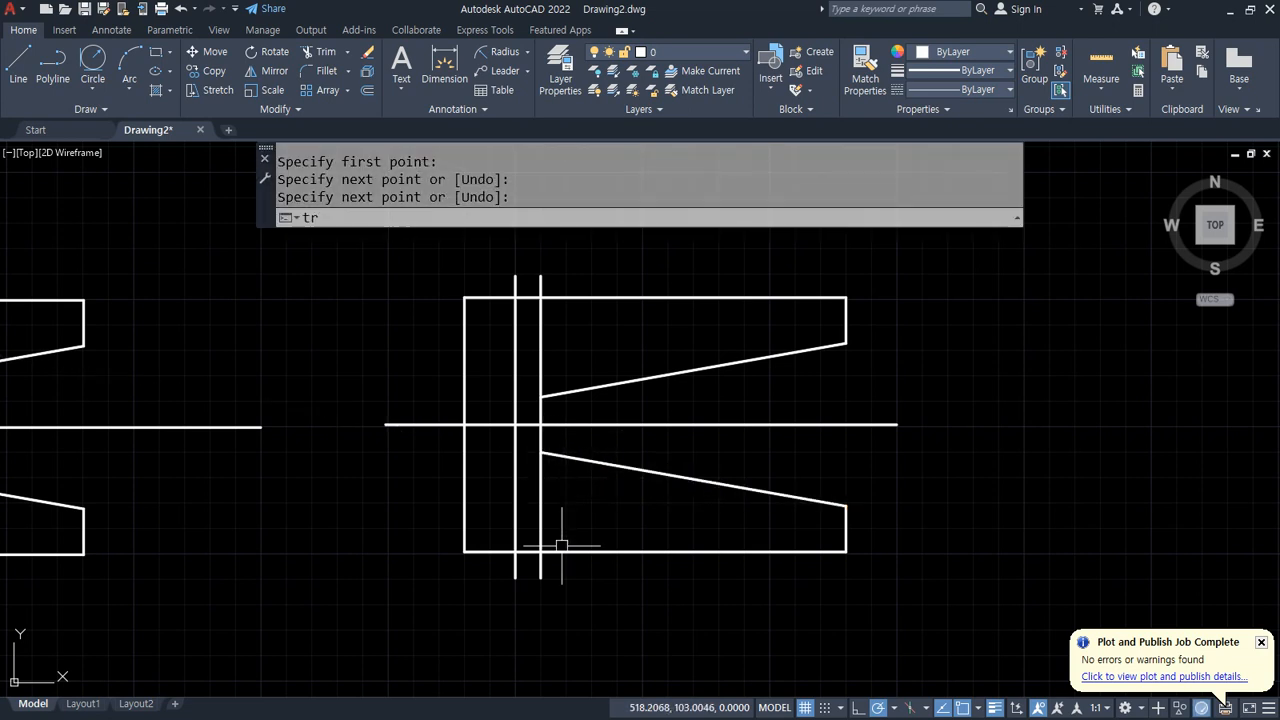
pyautogui.press('Return')
pyautogui.moveTo(534, 577); pyautogui.dragTo(552, 564)
pyautogui.click(545, 490)
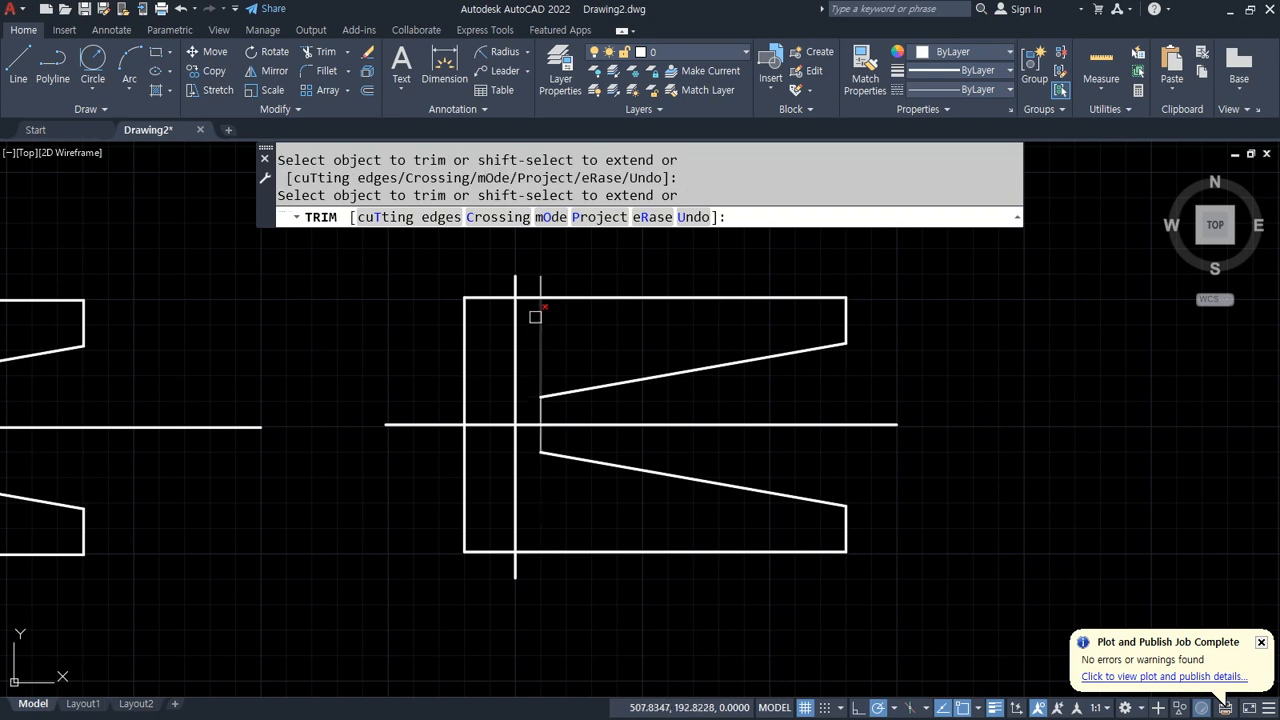
pyautogui.click(542, 280)
pyautogui.click(541, 330)
pyautogui.press('Return')
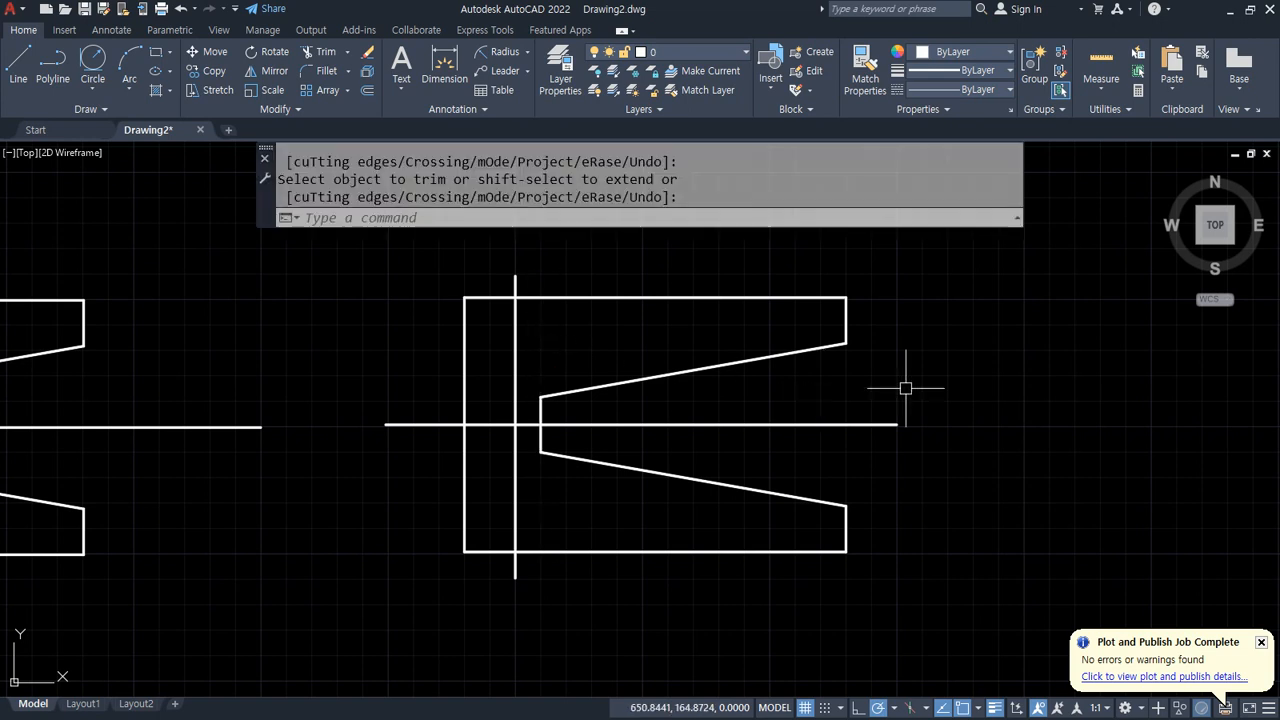
# Step: Draw a circle of radius 10 centred at the crossing of the center lines
pyautogui.moveTo(826, 417); pyautogui.dragTo(1080, 417, button='middle')
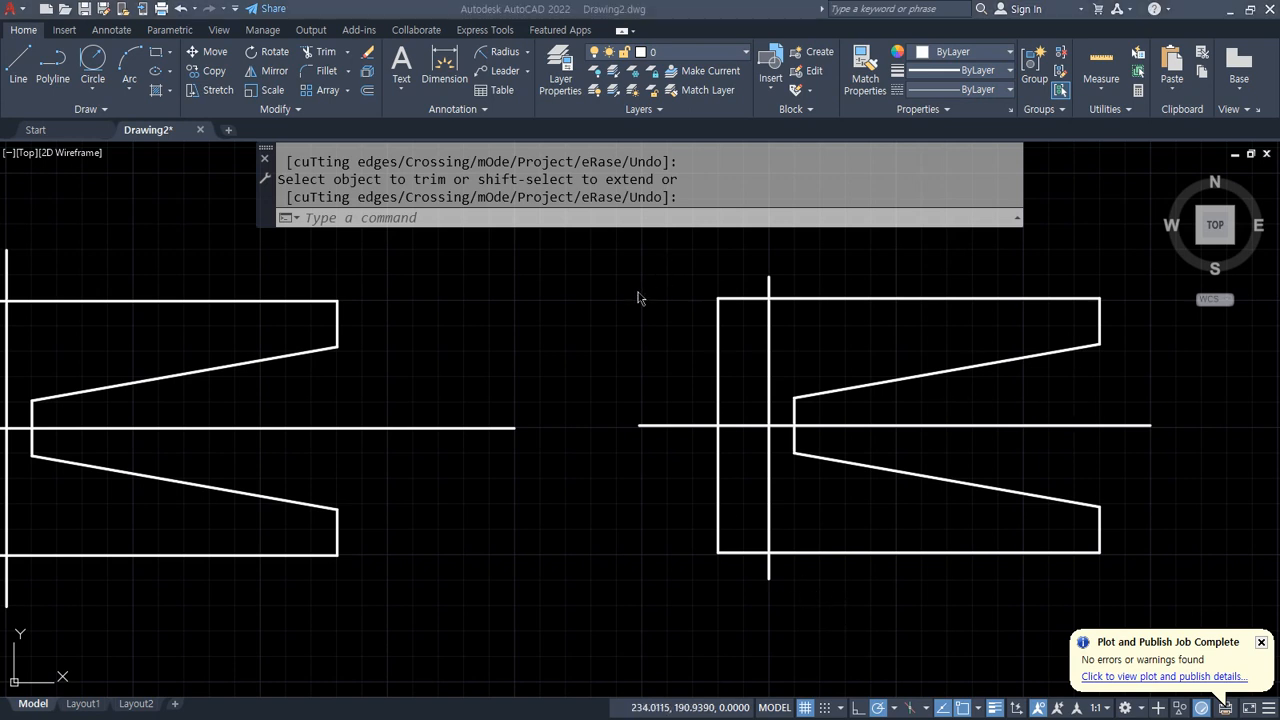
pyautogui.write('c')
pyautogui.press('Return')
pyautogui.scroll(2, 769, 426)
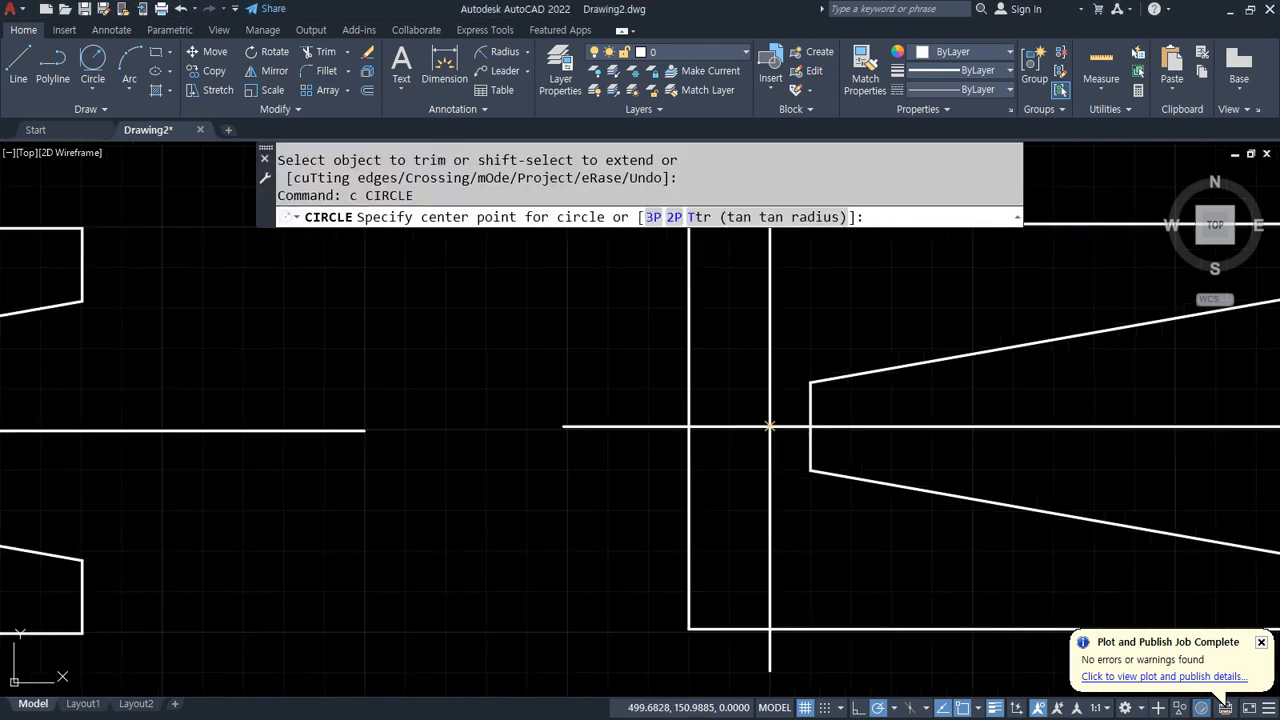
pyautogui.click(769, 426)
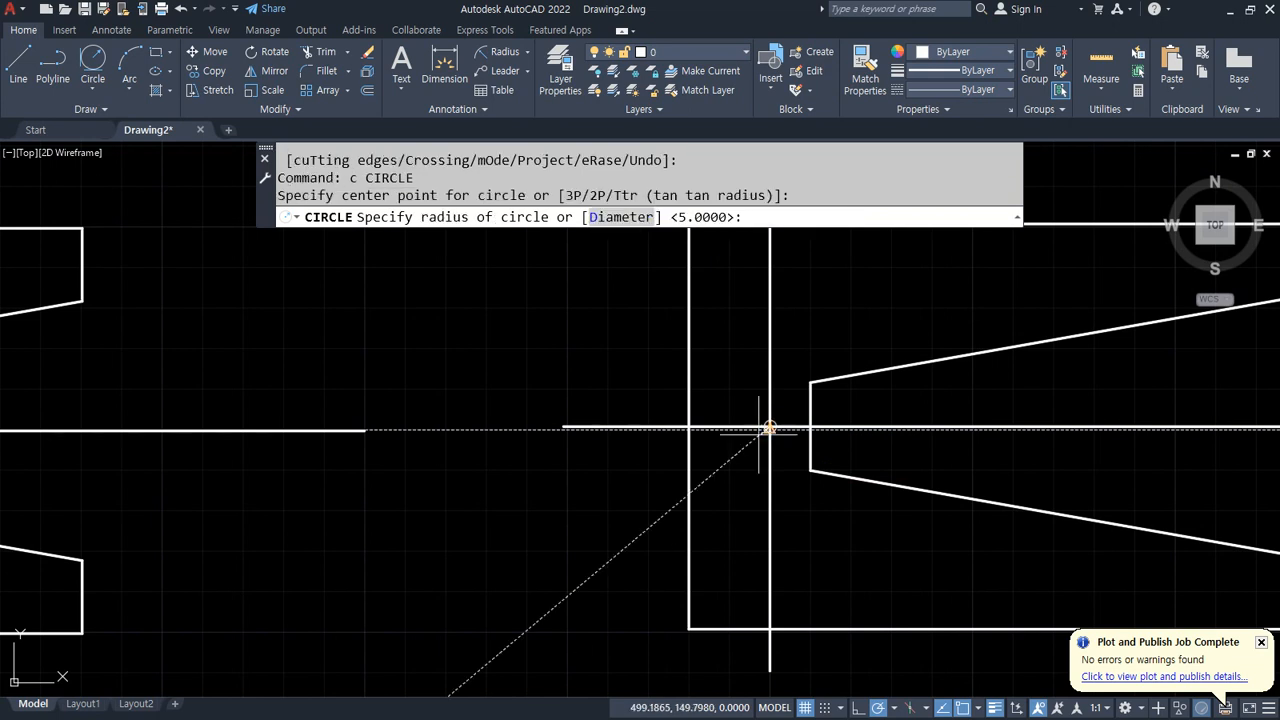
pyautogui.write('10')
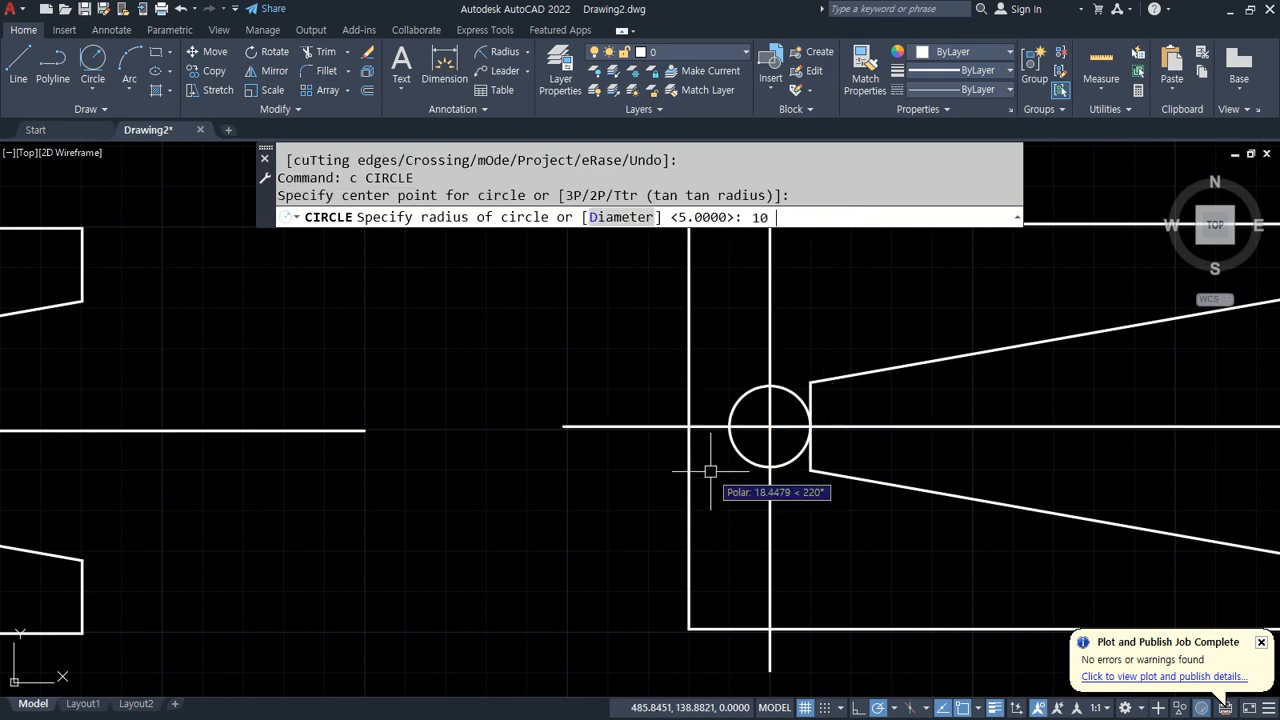
pyautogui.press('Return')
# Step: Draw a Tan, Tan, Tan circle touching the small circle, the left edge and the top edge
pyautogui.moveTo(709, 411)
pyautogui.mouseDown(button='middle')
pyautogui.moveTo(417, 514)
pyautogui.moveTo(381, 464)
pyautogui.mouseUp(button='middle')
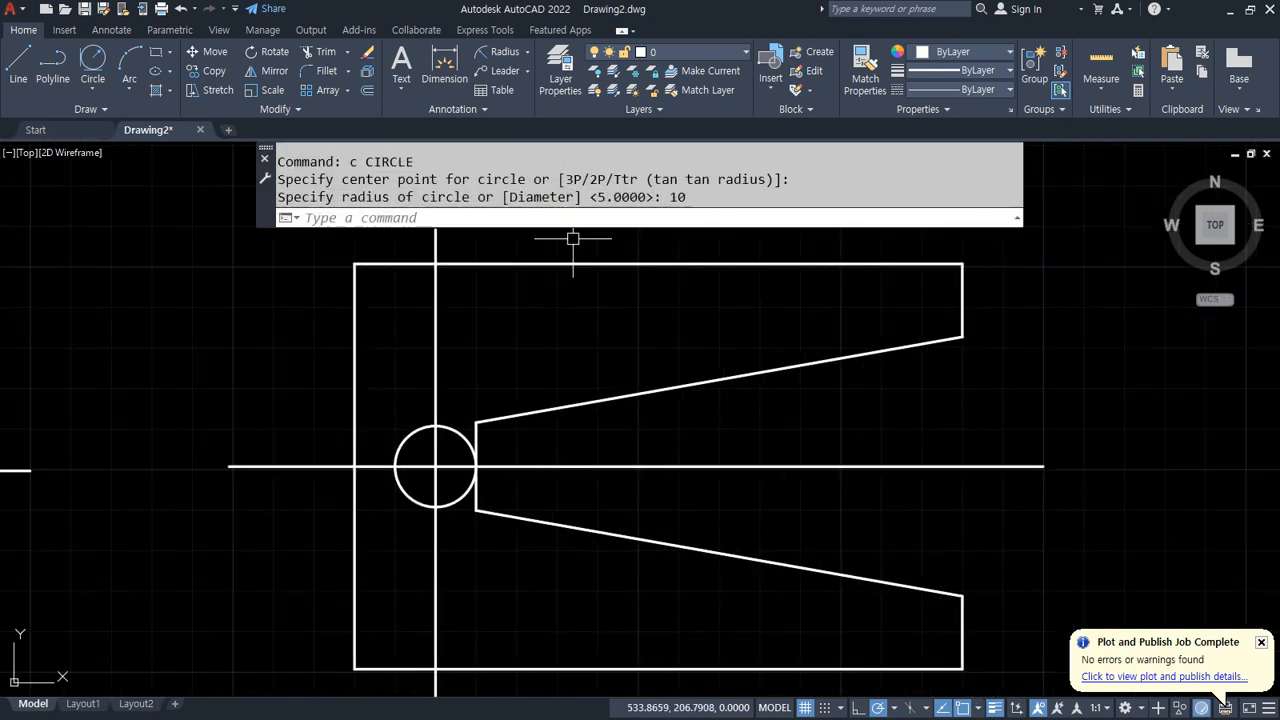
pyautogui.click(92, 90)
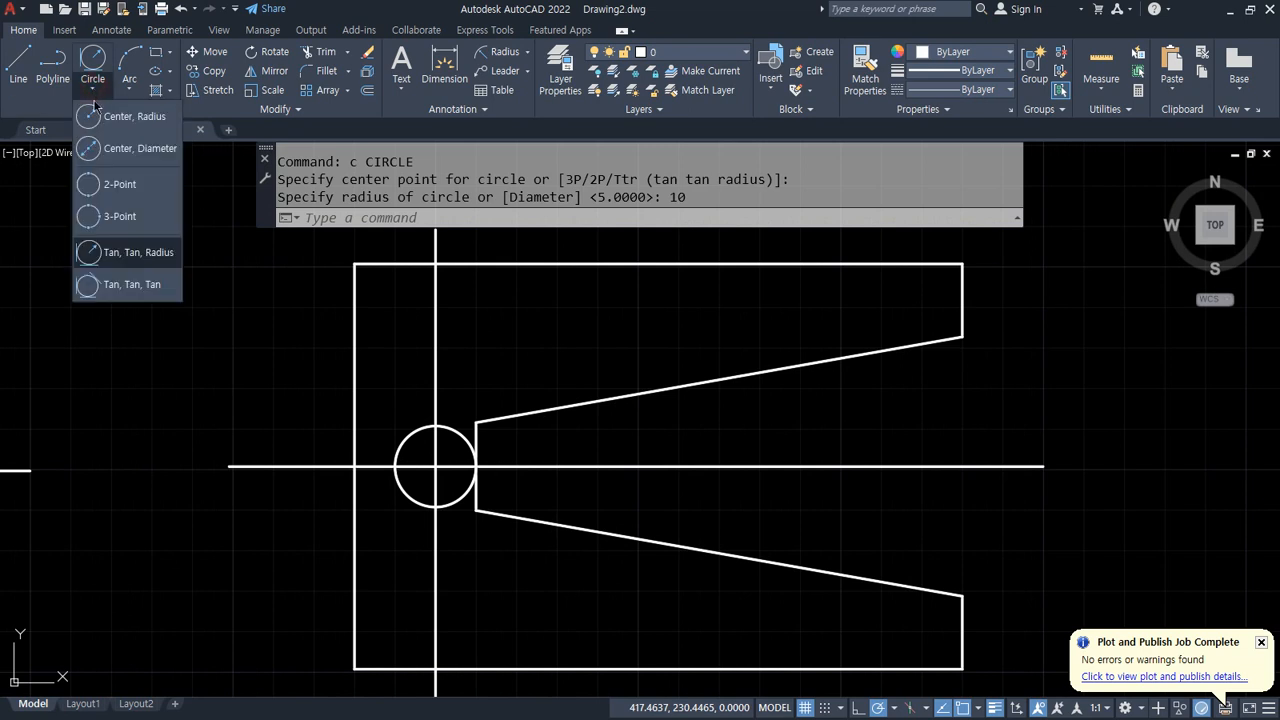
pyautogui.click(128, 289)
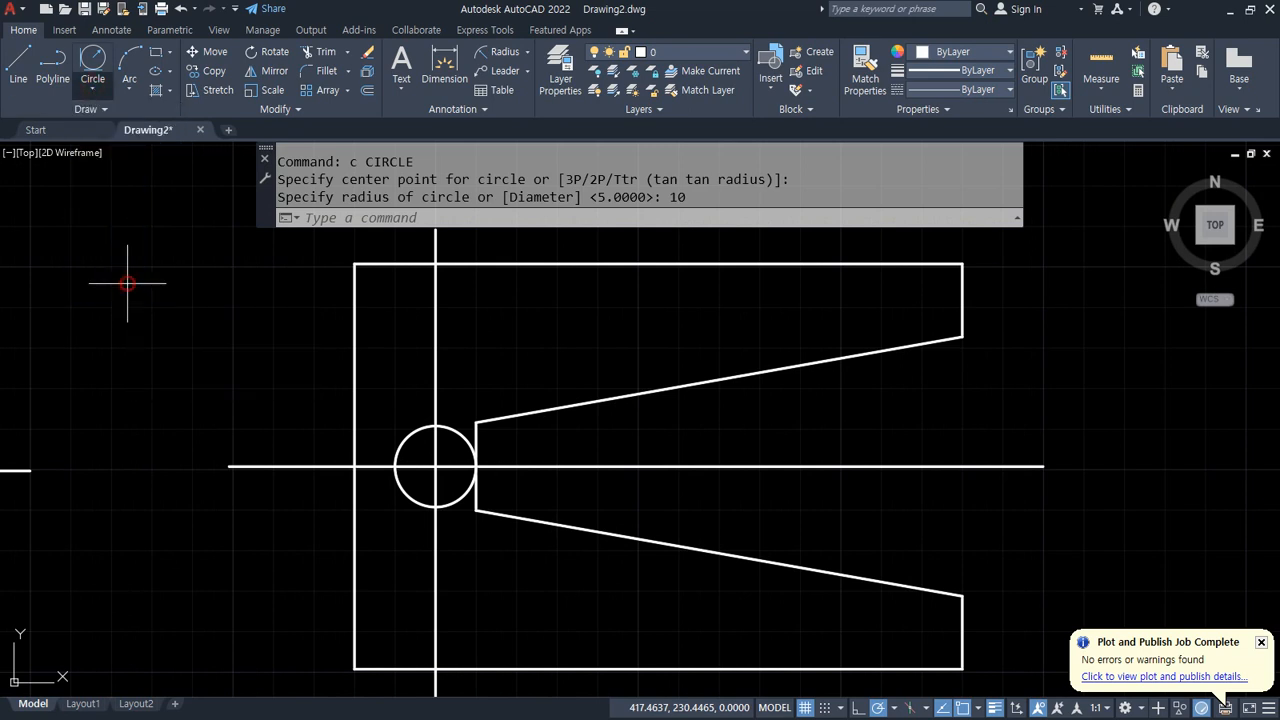
pyautogui.click(420, 437)
pyautogui.click(355, 342)
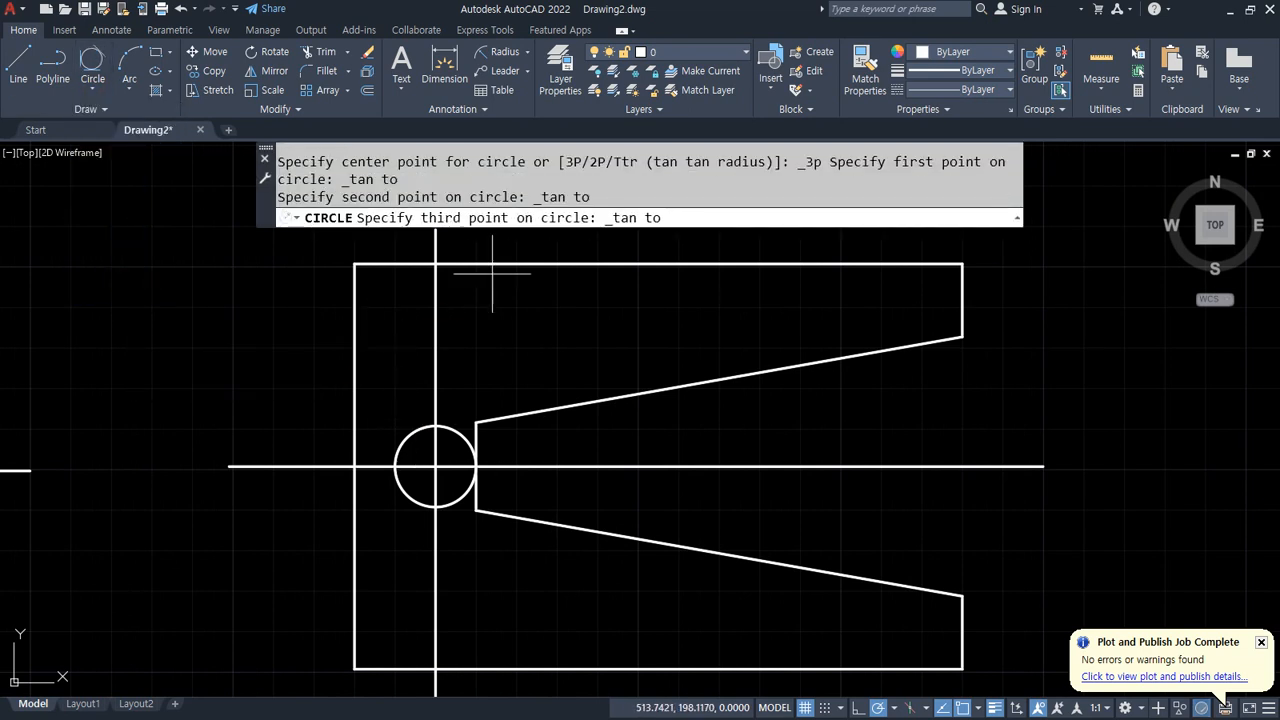
pyautogui.click(491, 266)
# Step: Draw a Tan, Tan, Tan circle touching the upper sloped line, the first large circle and the top edge
pyautogui.click(93, 60)
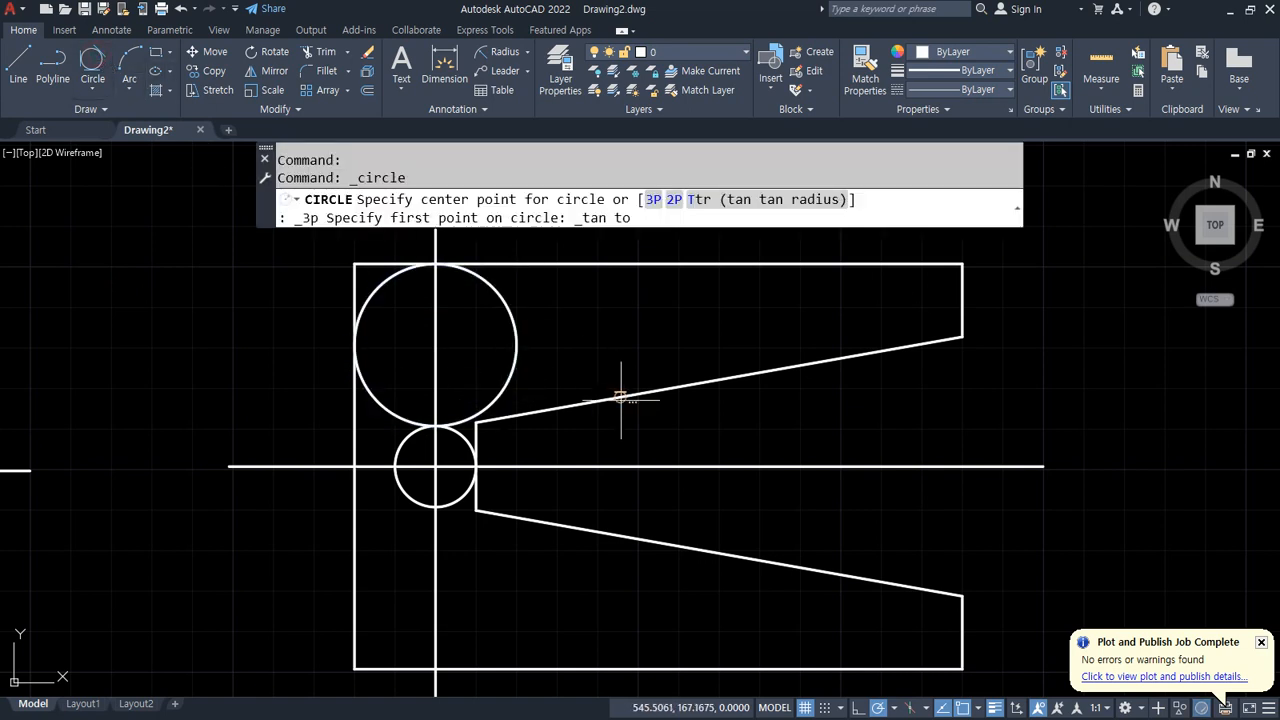
pyautogui.click(614, 392)
pyautogui.click(510, 322)
pyautogui.click(573, 263)
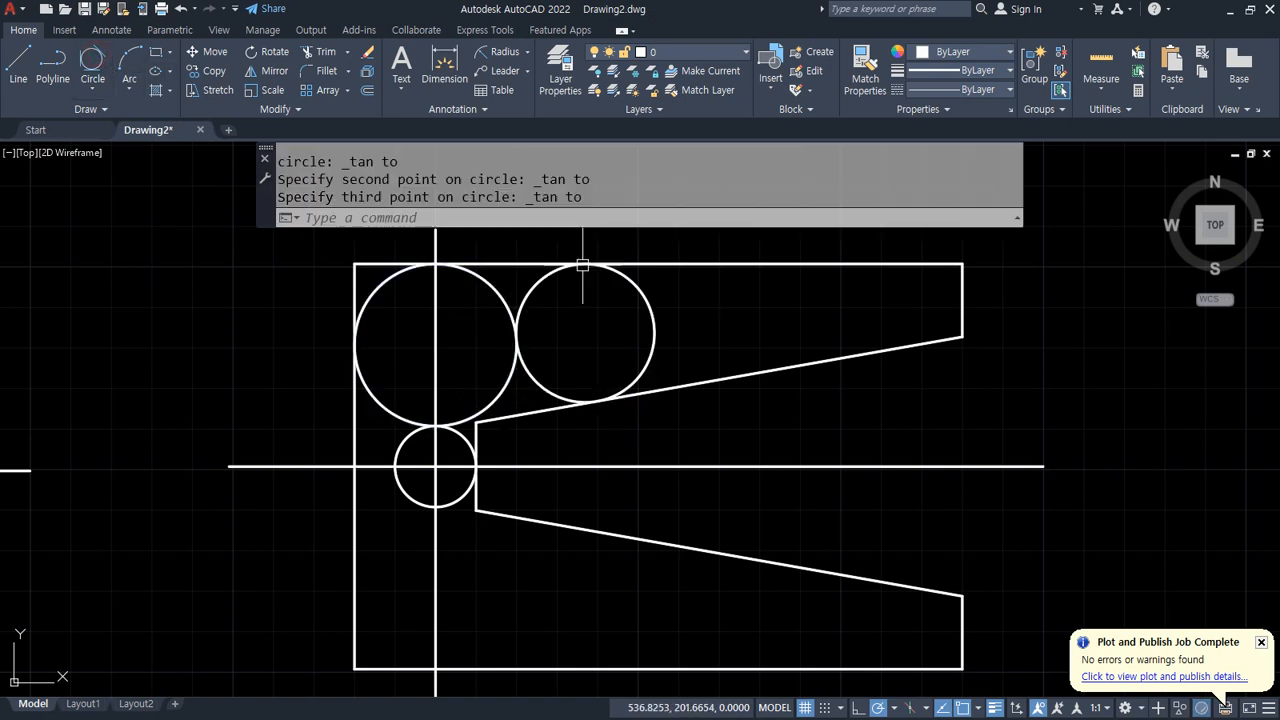
# Step: Draw a Tan, Tan, Tan circle touching the upper sloped line, the second large circle and the top edge
pyautogui.click(92, 60)
pyautogui.click(747, 378)
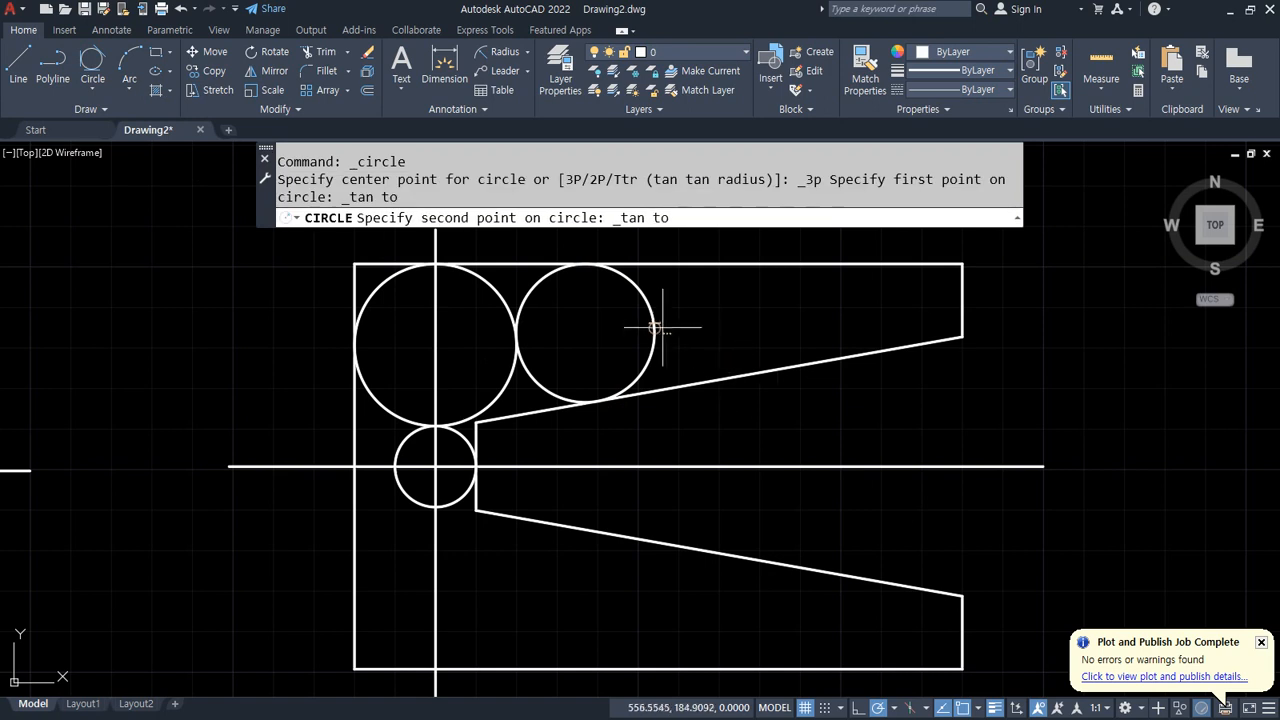
pyautogui.click(654, 318)
pyautogui.click(698, 264)
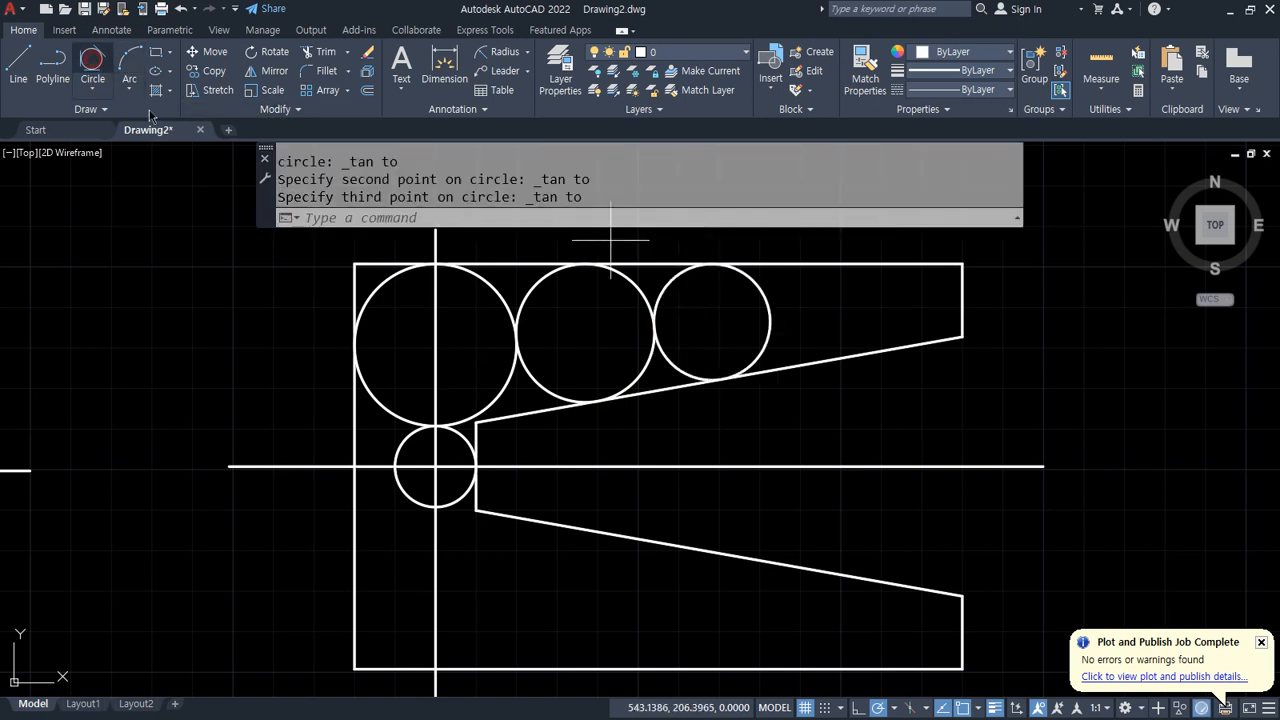
pyautogui.click(92, 60)
pyautogui.click(814, 360)
pyautogui.click(766, 320)
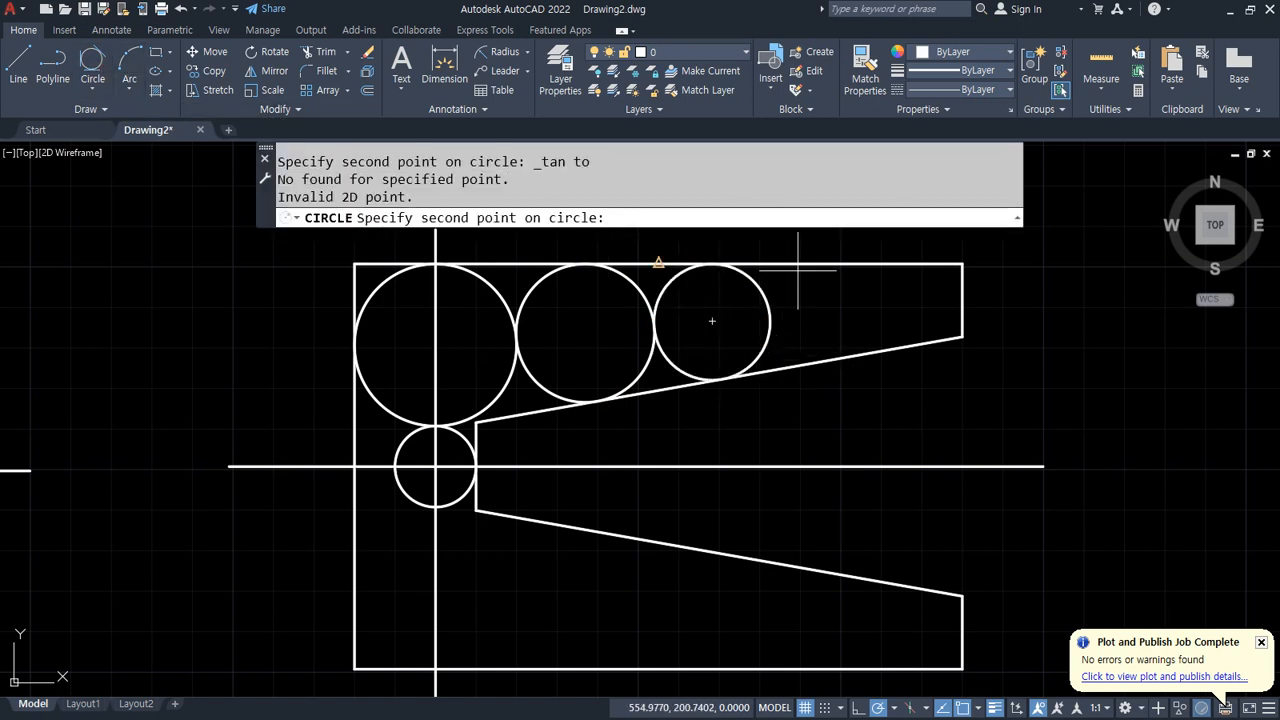
pyautogui.press('Escape')
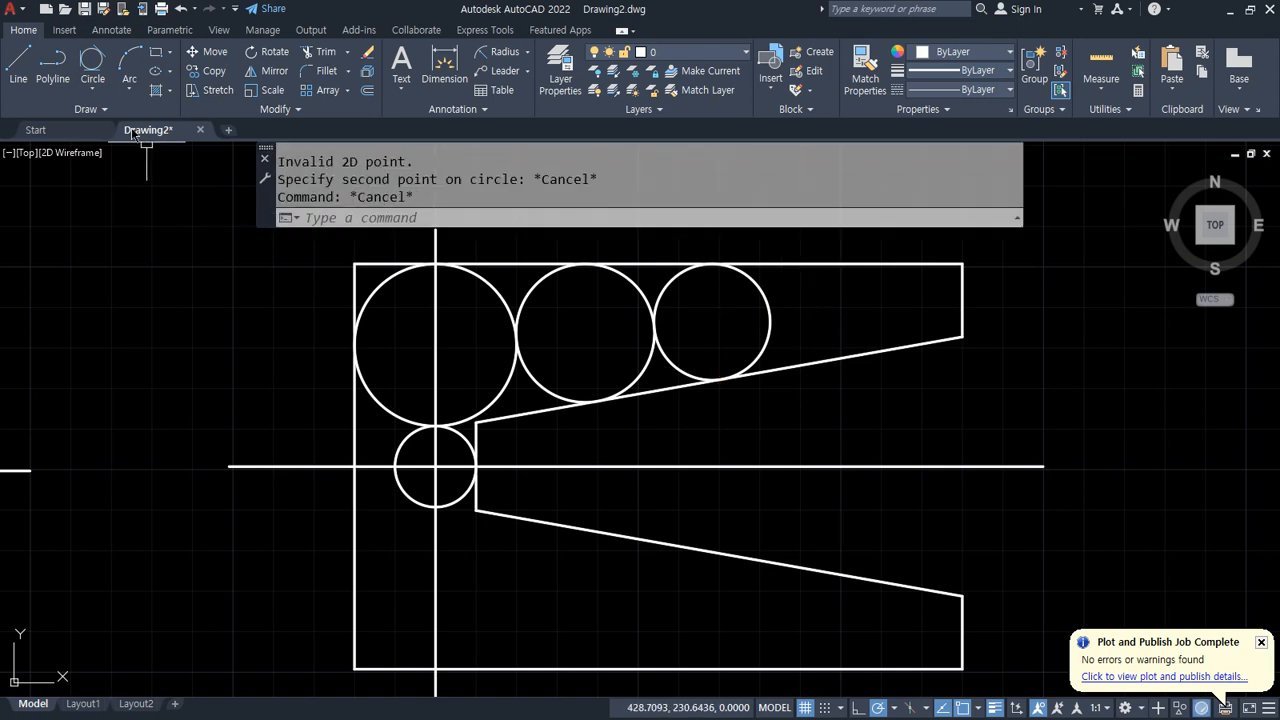
pyautogui.click(92, 60)
pyautogui.click(757, 307)
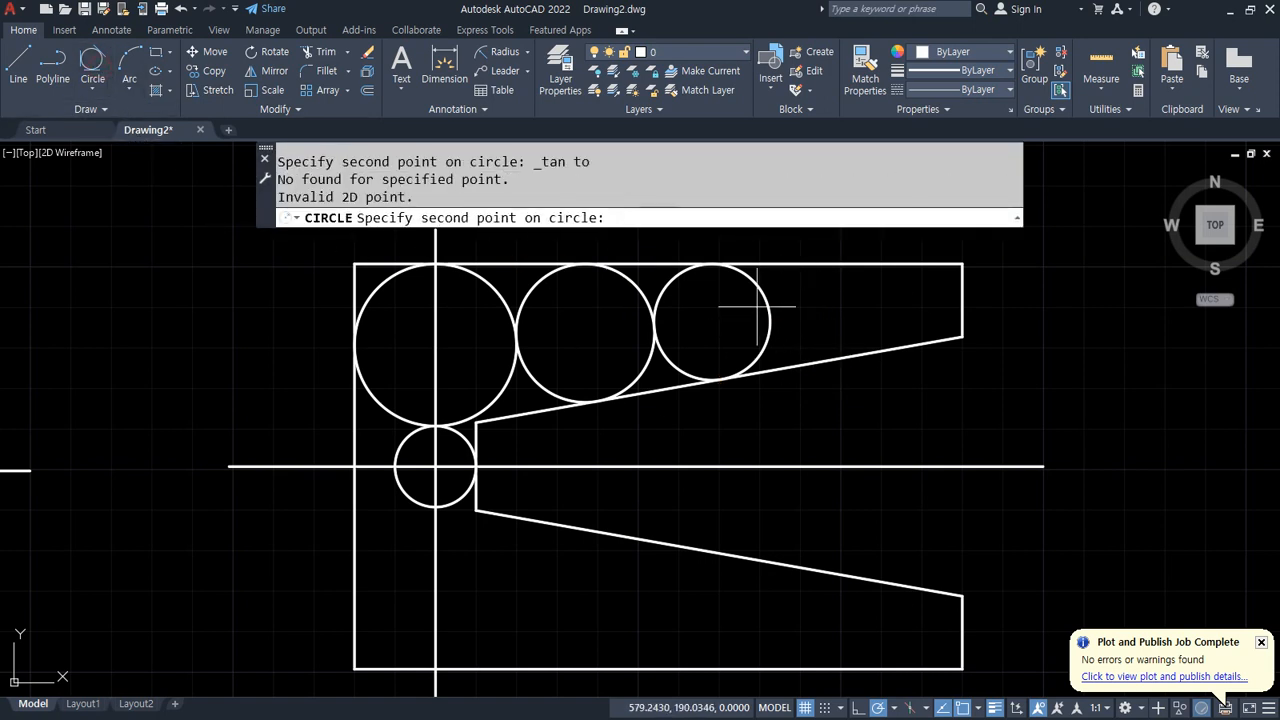
# Step: Draw a Tan, Tan, Tan circle touching the upper sloped line, the top edge and the third circle
pyautogui.click(92, 62)
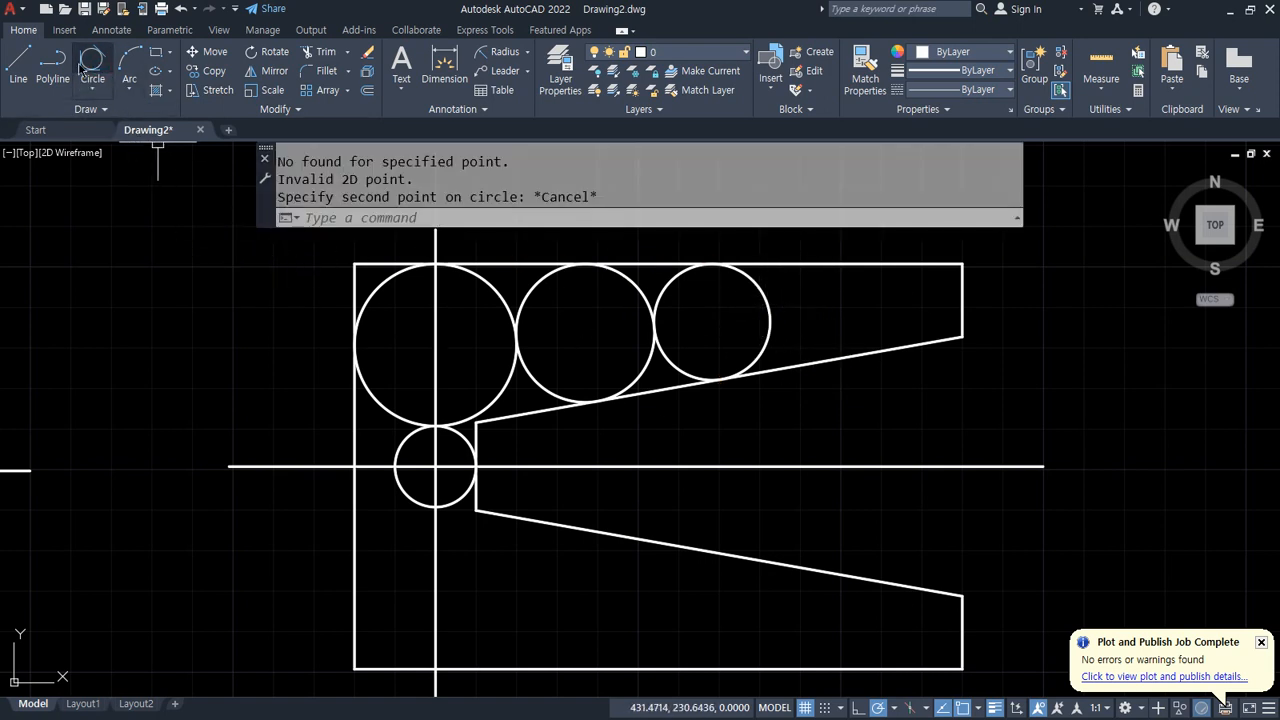
pyautogui.click(822, 360)
pyautogui.click(801, 256)
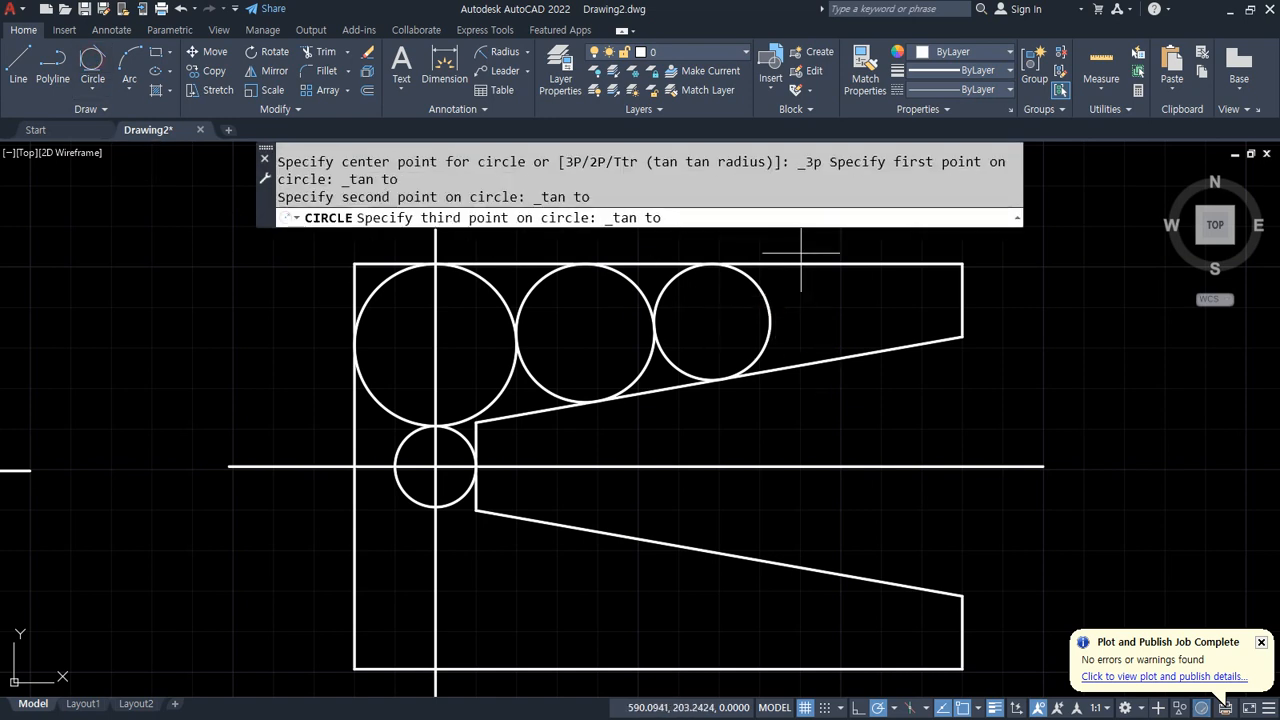
pyautogui.click(770, 302)
# Step: Draw a Tan, Tan, Tan circle touching the upper sloped line, the fourth circle and the top edge near the right end
pyautogui.click(92, 62)
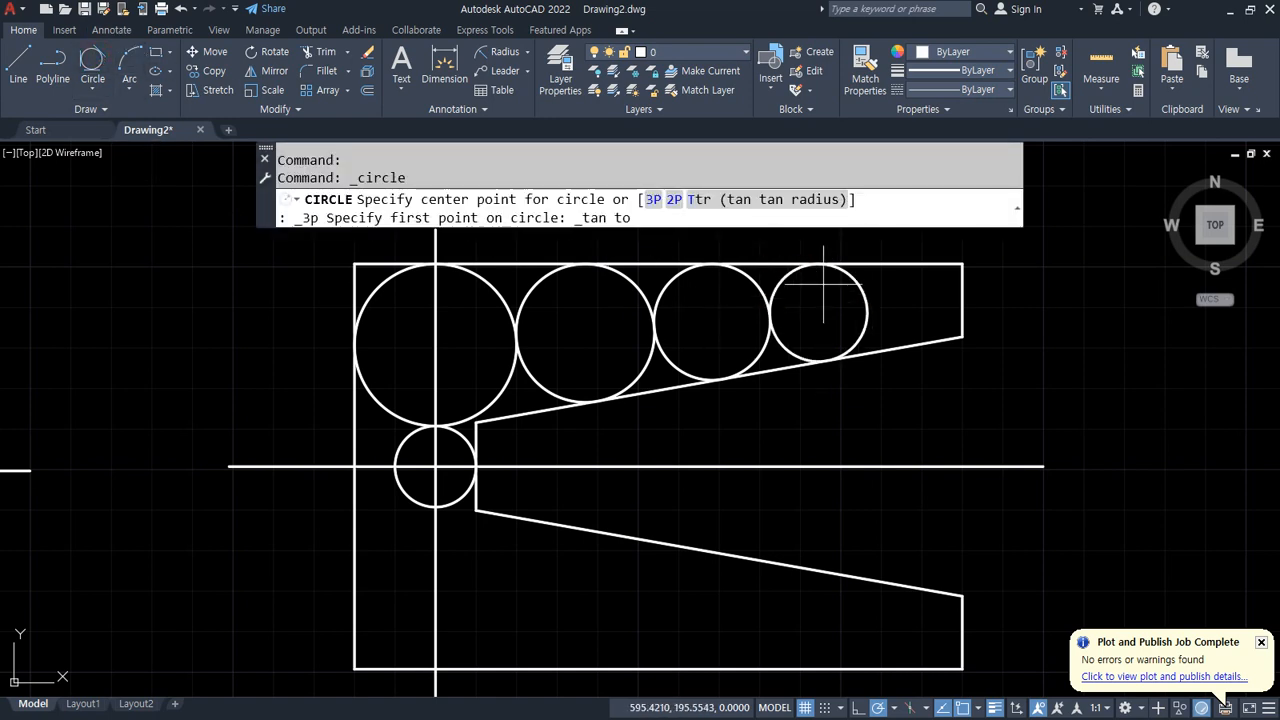
pyautogui.click(889, 311)
pyautogui.click(868, 303)
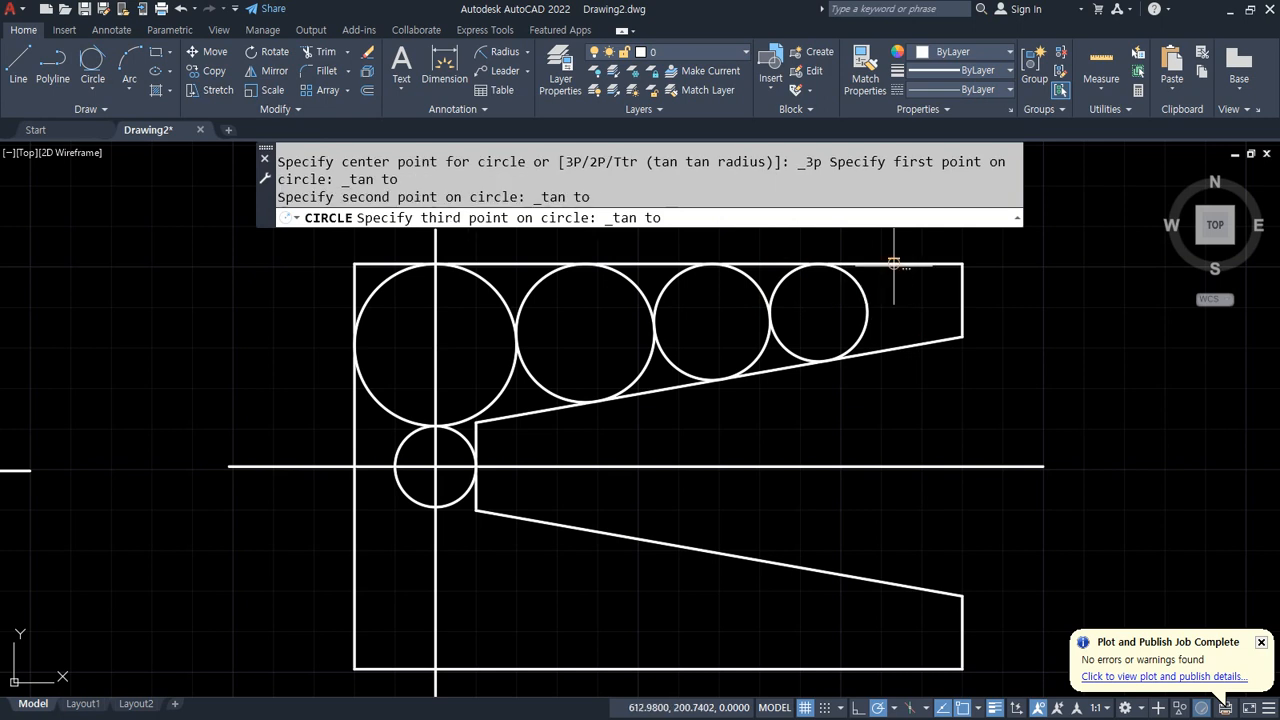
pyautogui.click(890, 264)
# Step: Draw a Tan, Tan, Tan circle touching the small circle, the left edge and the bottom edge
pyautogui.click(92, 62)
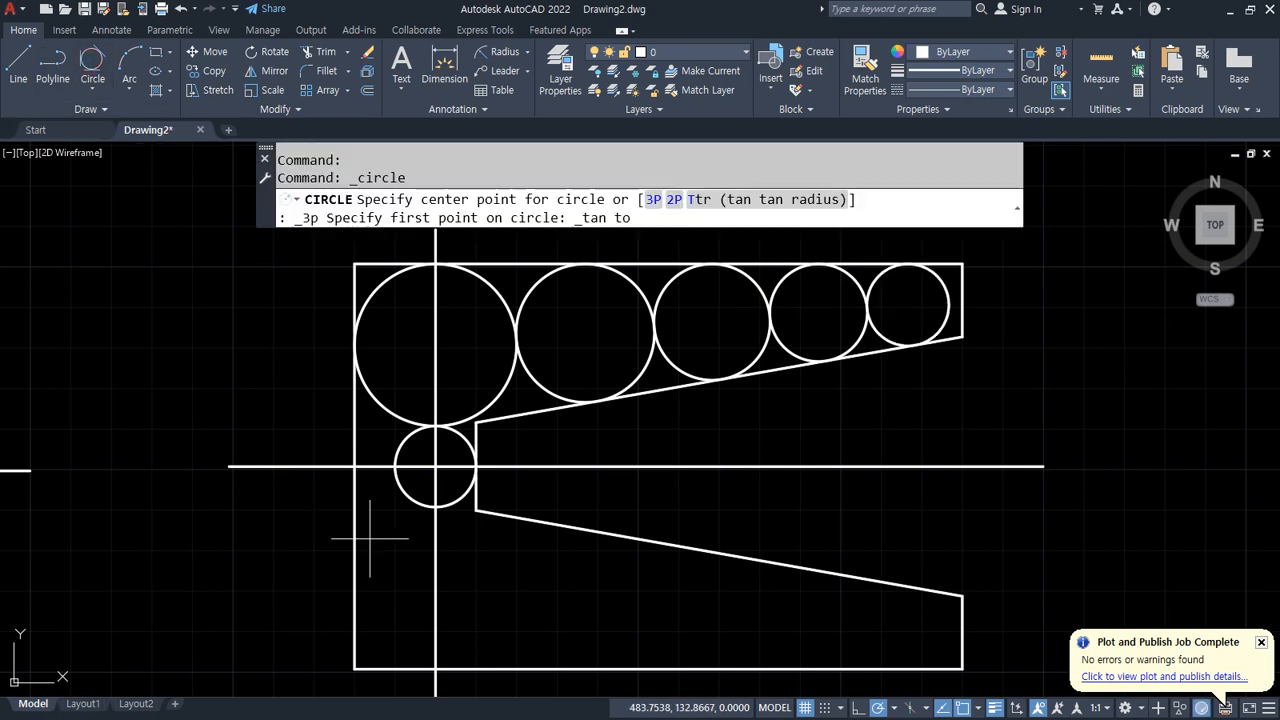
pyautogui.click(414, 500)
pyautogui.click(355, 587)
pyautogui.click(580, 660)
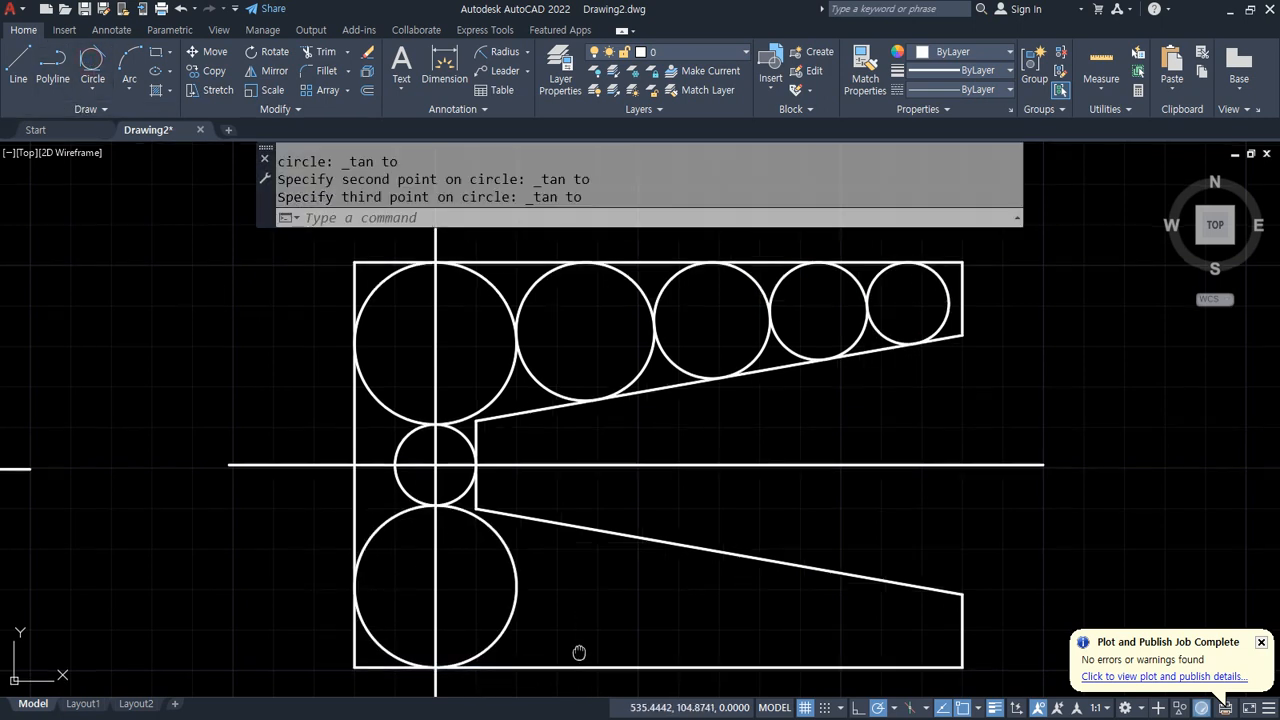
# Step: Draw a Tan, Tan, Tan circle touching the lower sloped line, the lower large circle and the bottom edge
pyautogui.moveTo(580, 655); pyautogui.dragTo(444, 511, button='middle')
pyautogui.click(107, 79)
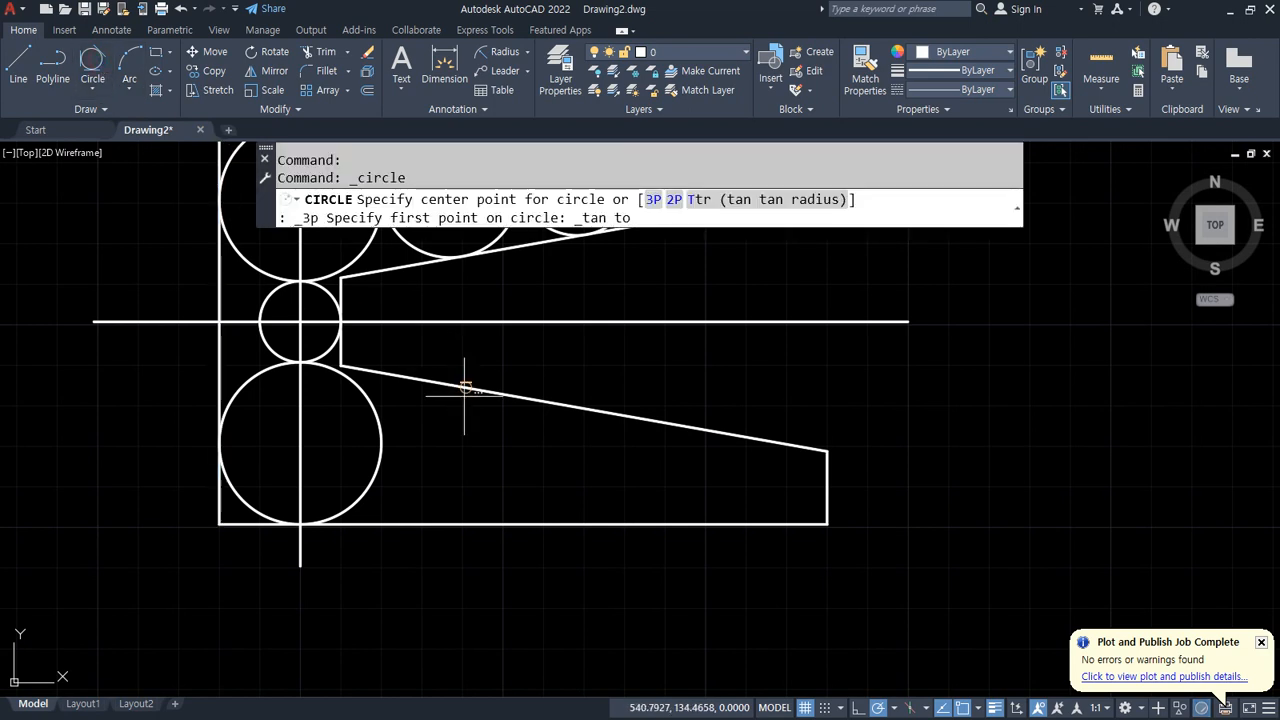
pyautogui.click(464, 384)
pyautogui.click(370, 458)
pyautogui.click(442, 519)
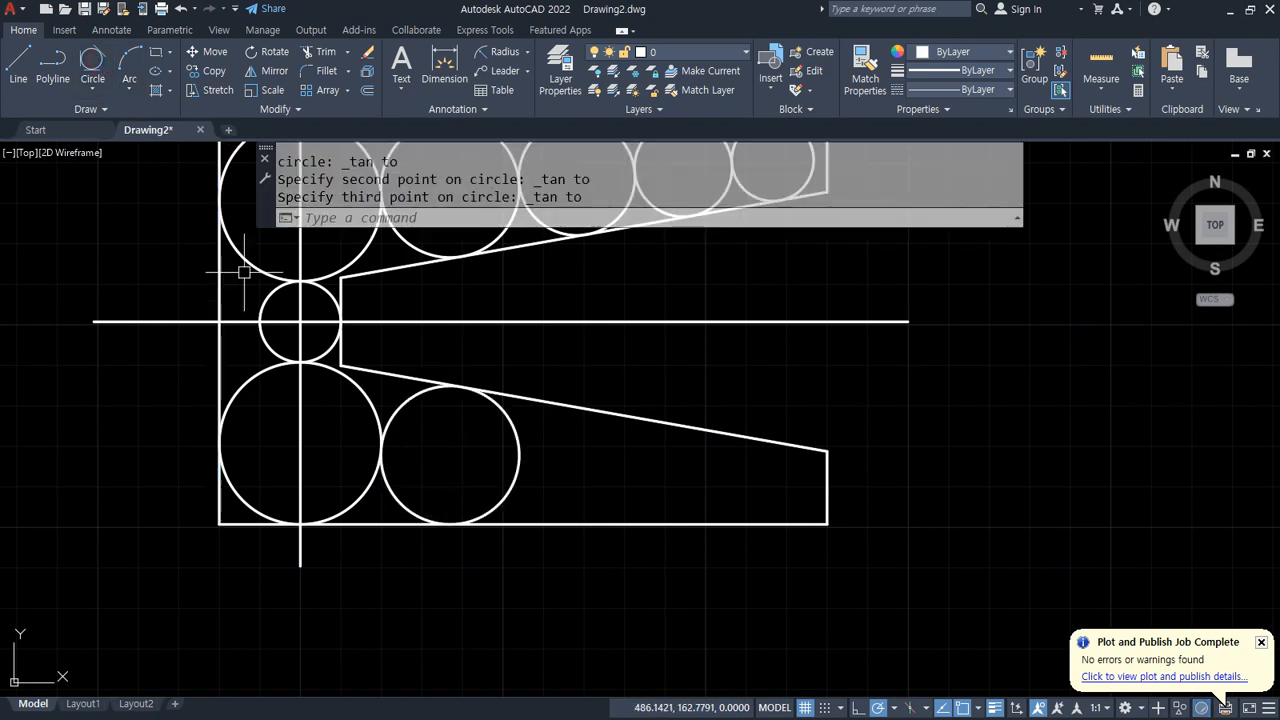
# Step: Draw a Tan, Tan, Tan circle touching the lower sloped line, the second lower circle and the bottom edge
pyautogui.click(92, 72)
pyautogui.click(572, 408)
pyautogui.click(521, 452)
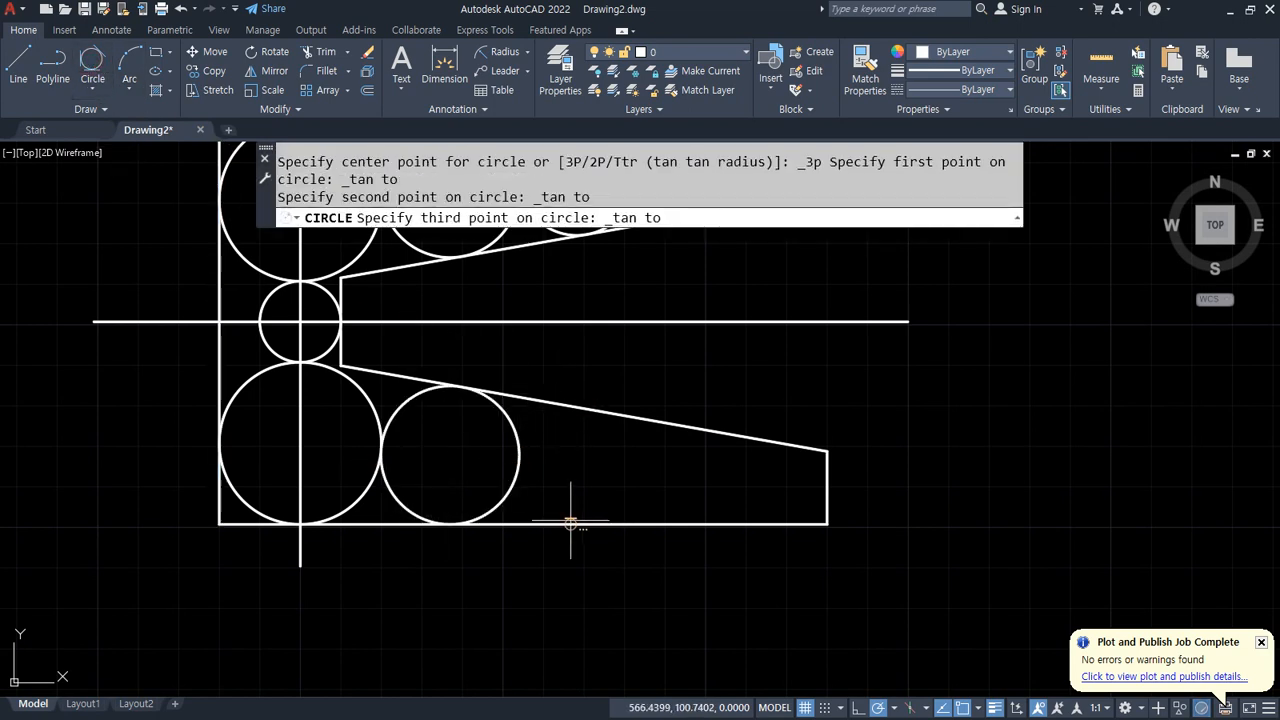
pyautogui.click(571, 523)
# Step: Draw a Tan, Tan, Tan circle touching the lower sloped line, the third lower circle and the bottom edge
pyautogui.click(112, 66)
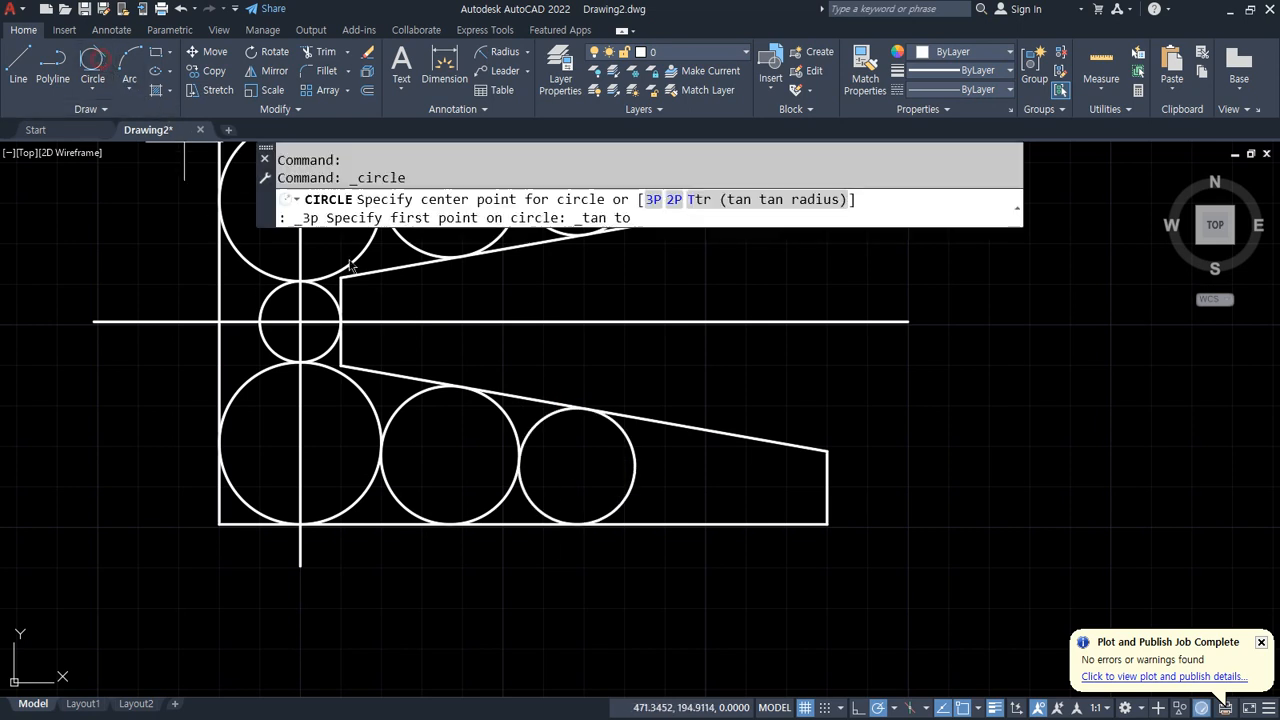
pyautogui.click(663, 425)
pyautogui.click(632, 462)
pyautogui.click(680, 523)
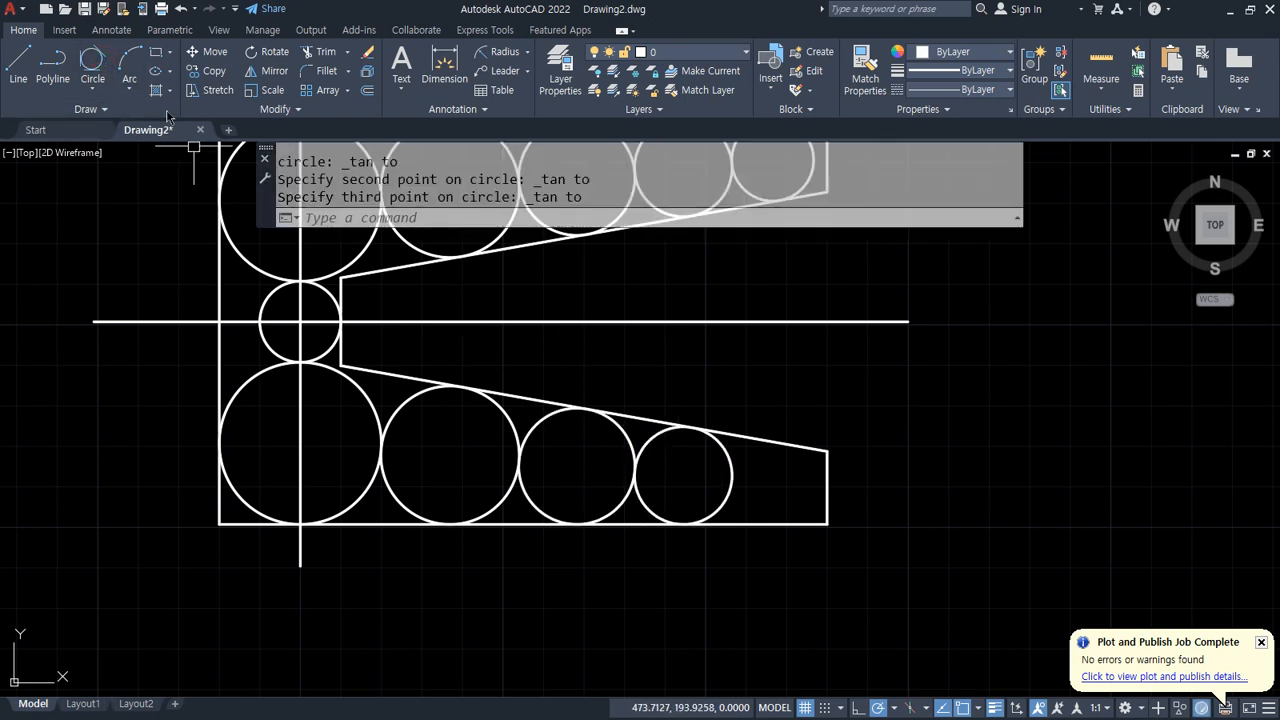
# Step: Draw a Tan, Tan, Tan circle touching the lower sloped line, the fourth lower circle and the bottom edge
pyautogui.click(92, 66)
pyautogui.click(786, 443)
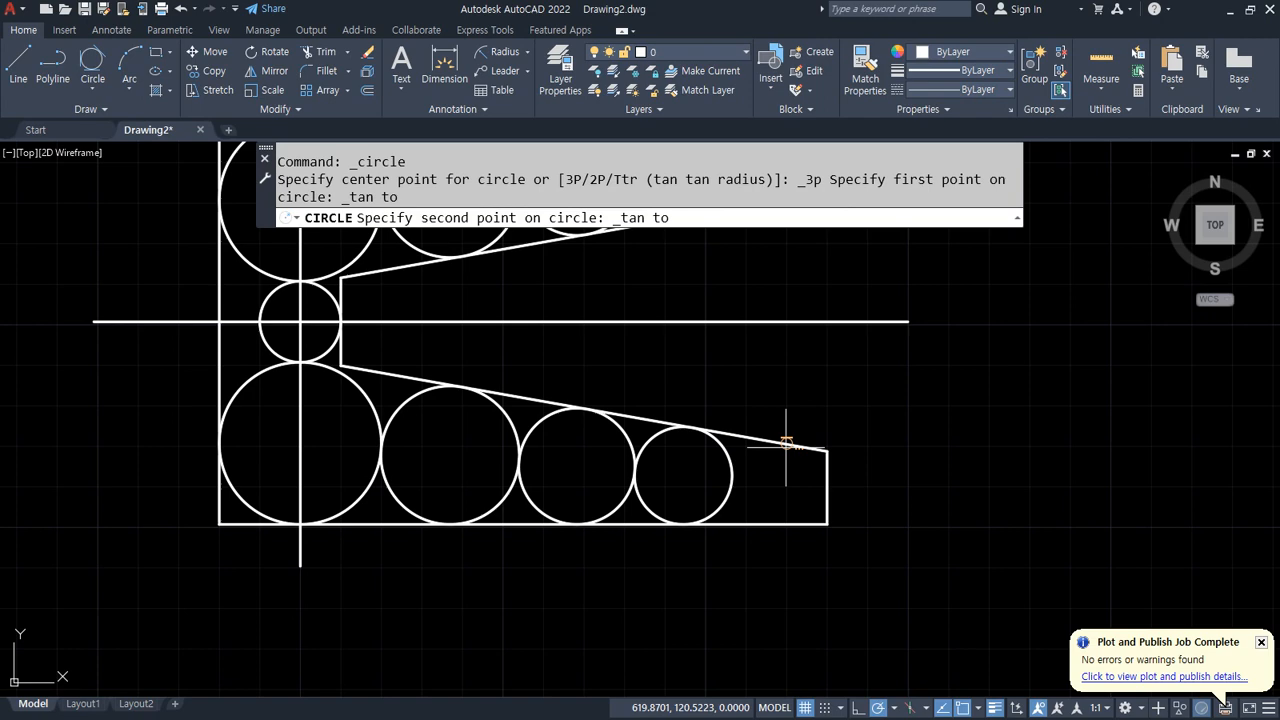
pyautogui.click(732, 478)
pyautogui.click(778, 522)
pyautogui.moveTo(660, 380); pyautogui.dragTo(802, 520, button='middle')
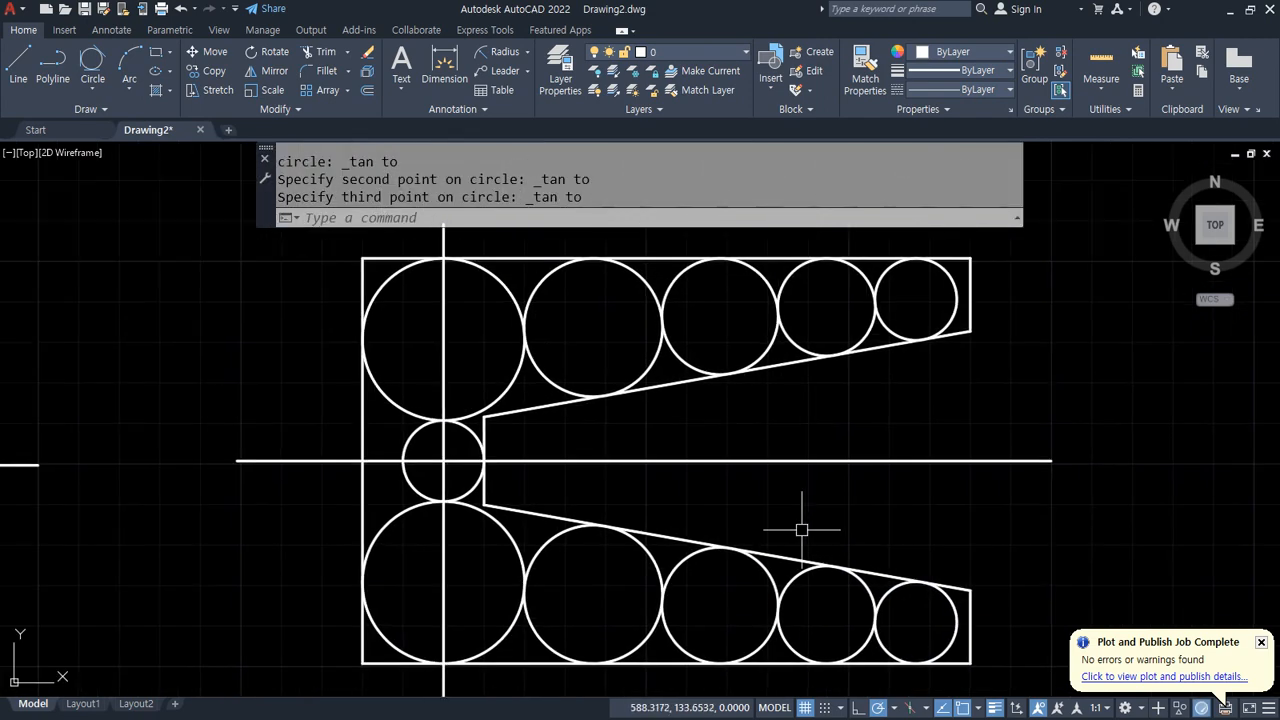